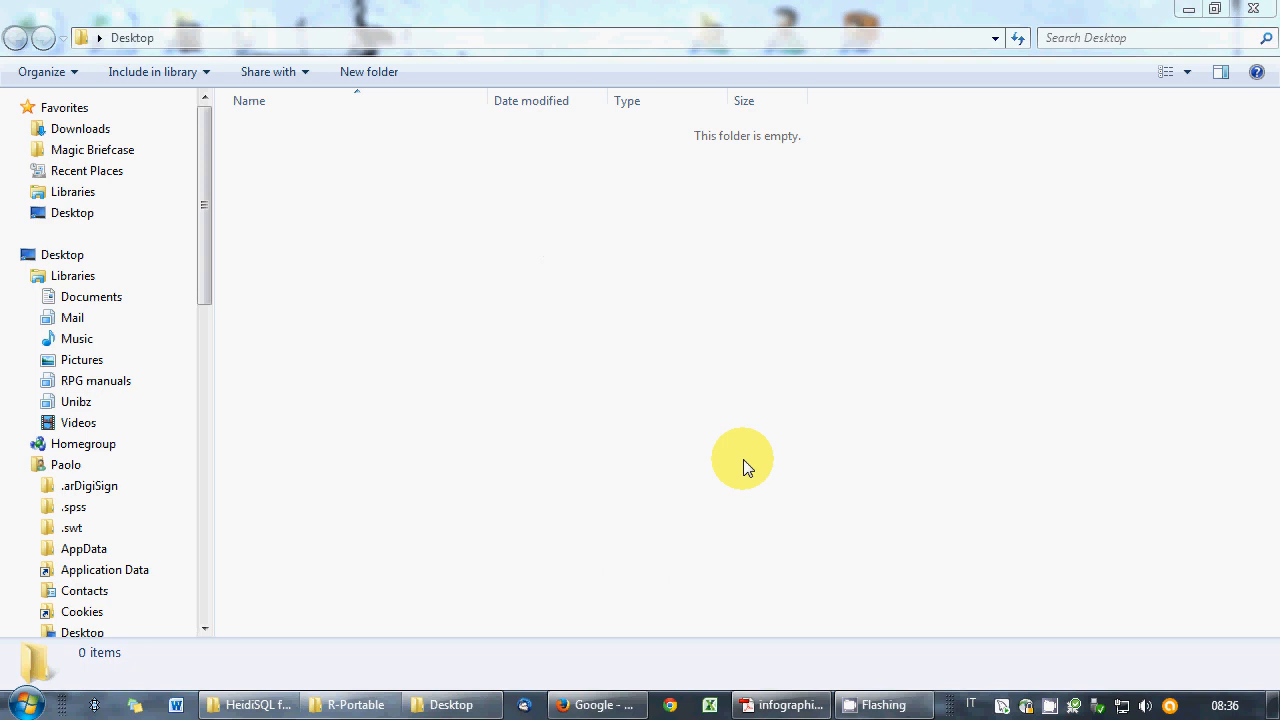
# - Go to the \\ubz01fst network server from the Computer view
pyautogui.click(24, 705)
pyautogui.click(343, 239)
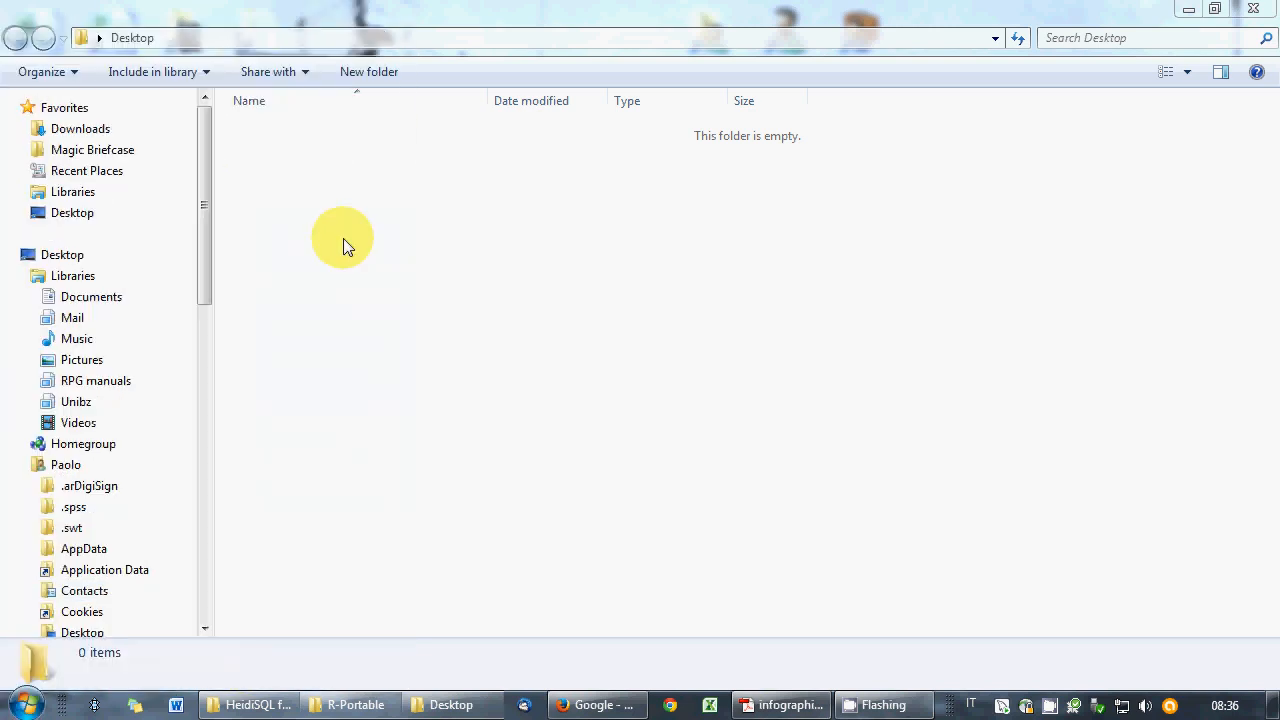
pyautogui.click(325, 92)
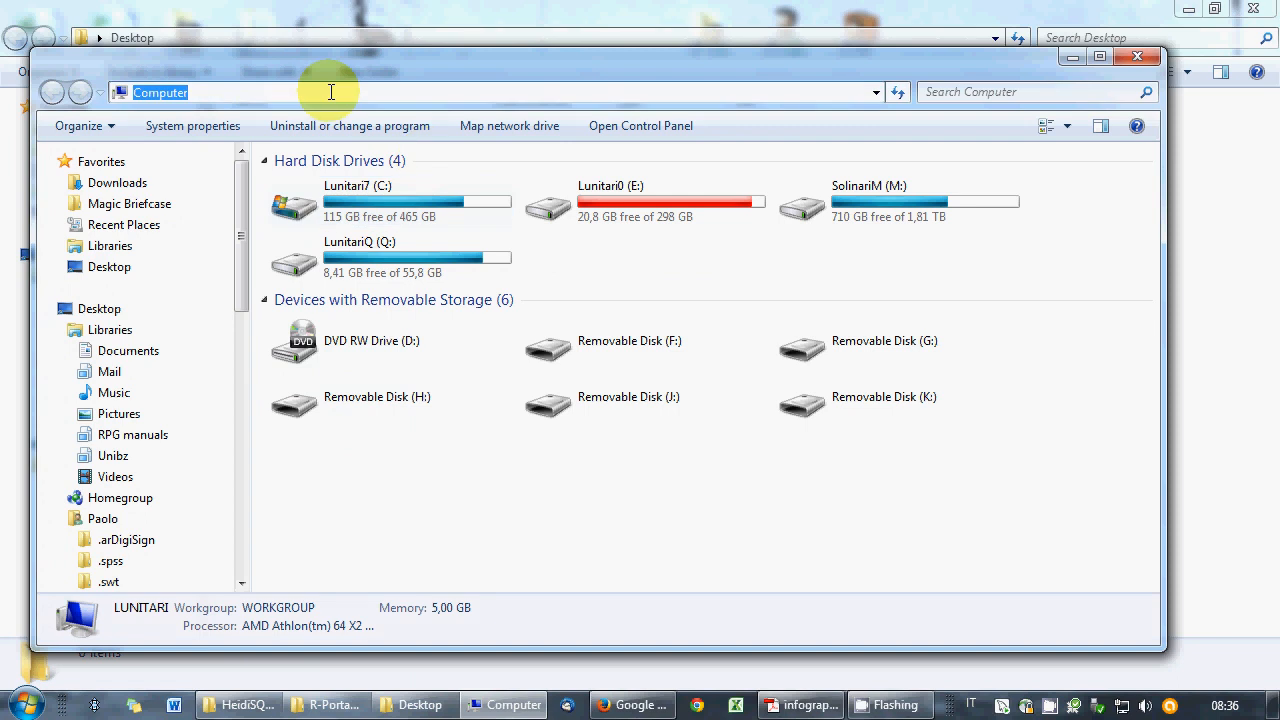
pyautogui.write('\\\\')
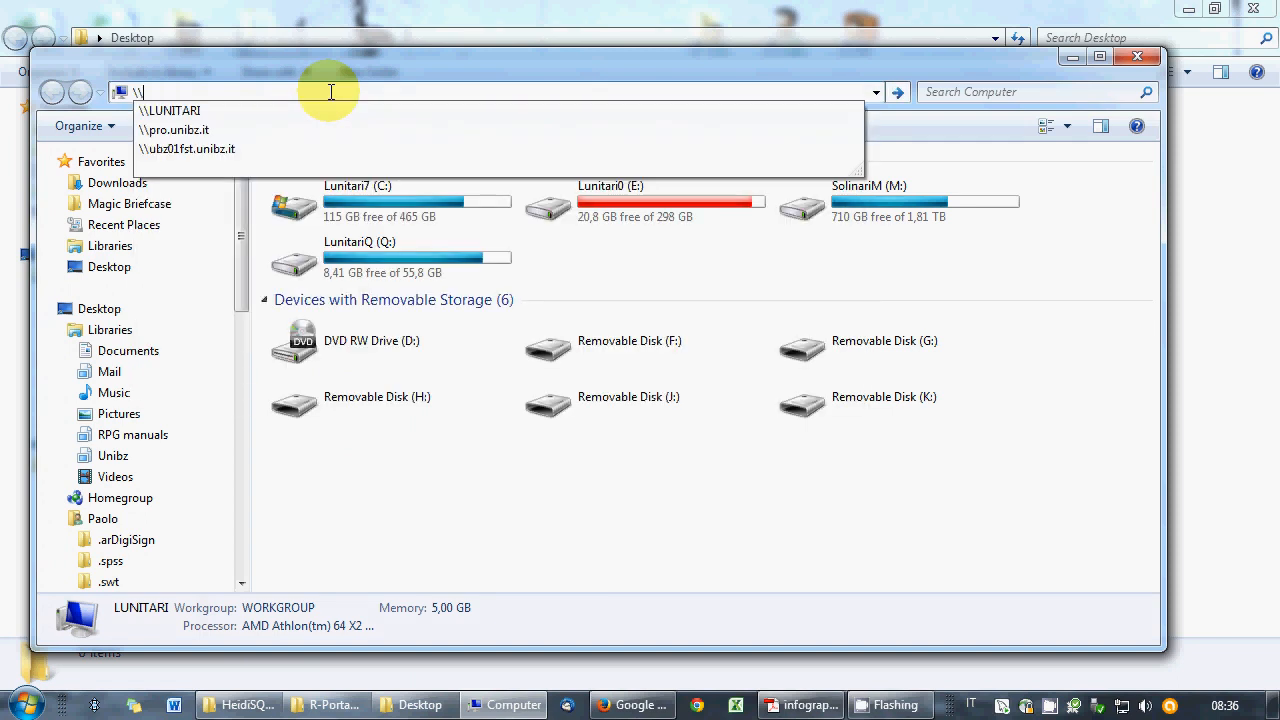
pyautogui.write('ubz01fst')
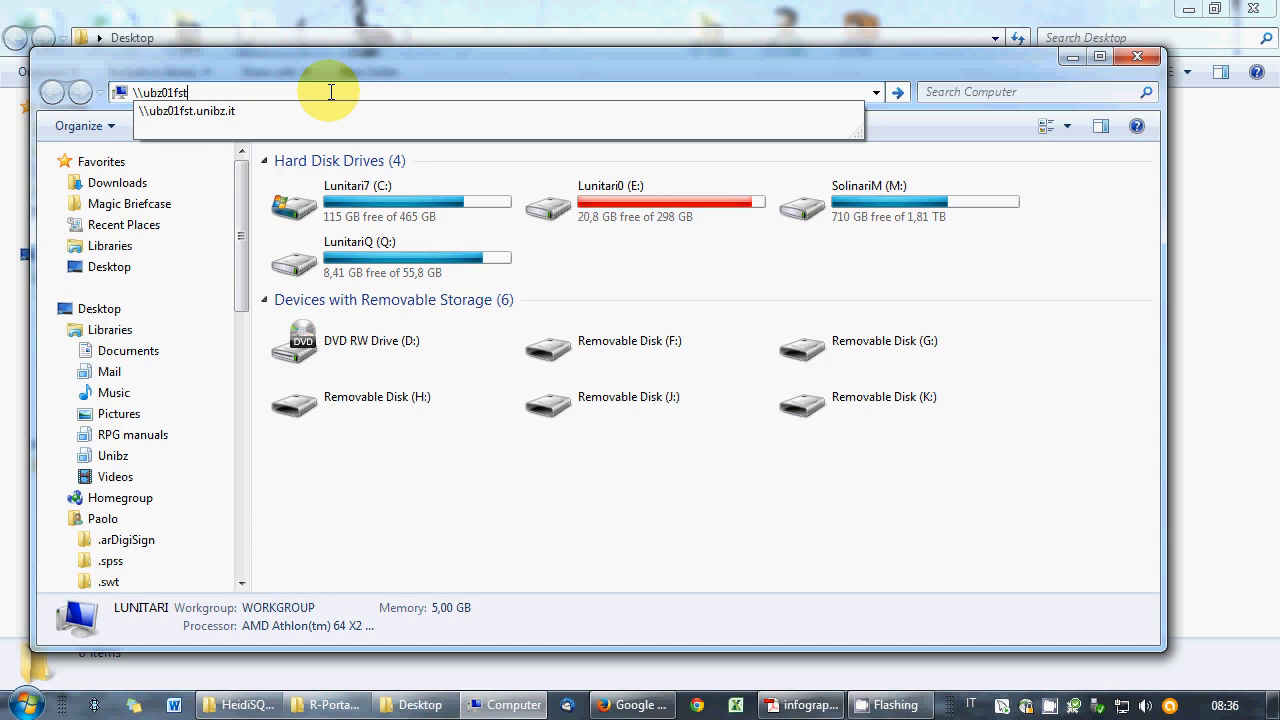
pyautogui.press('Down')
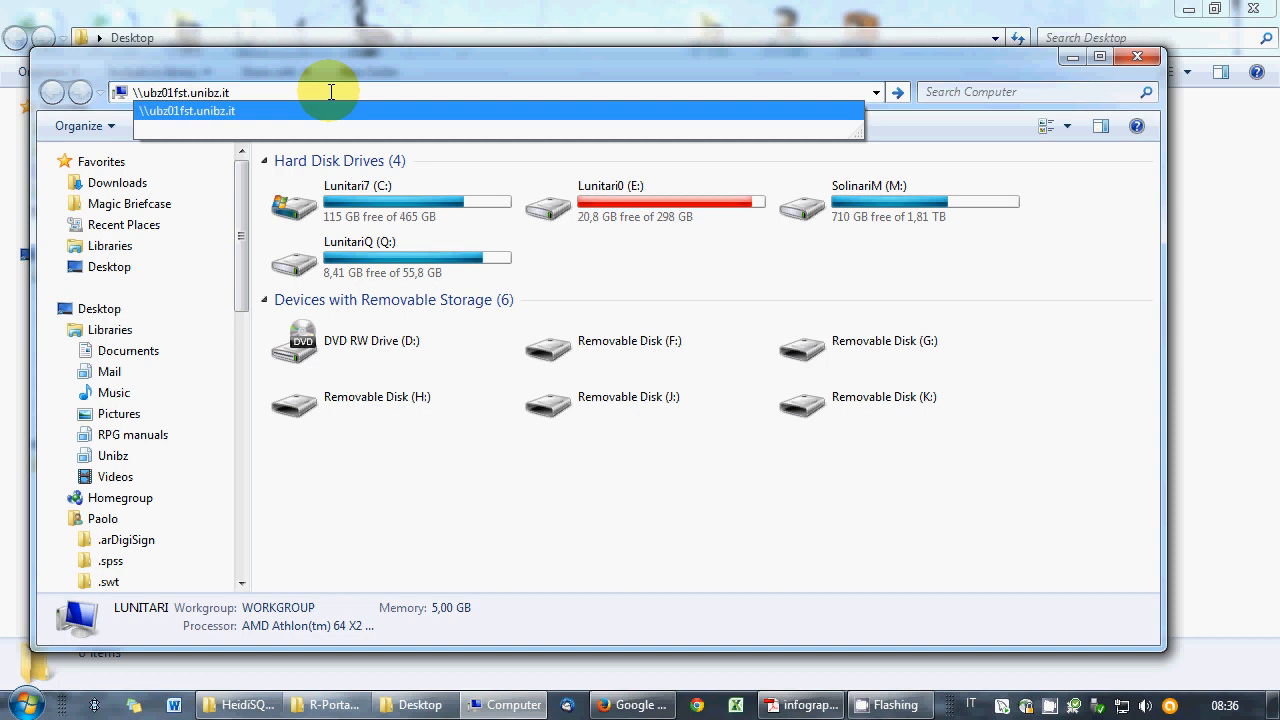
pyautogui.press('Return')
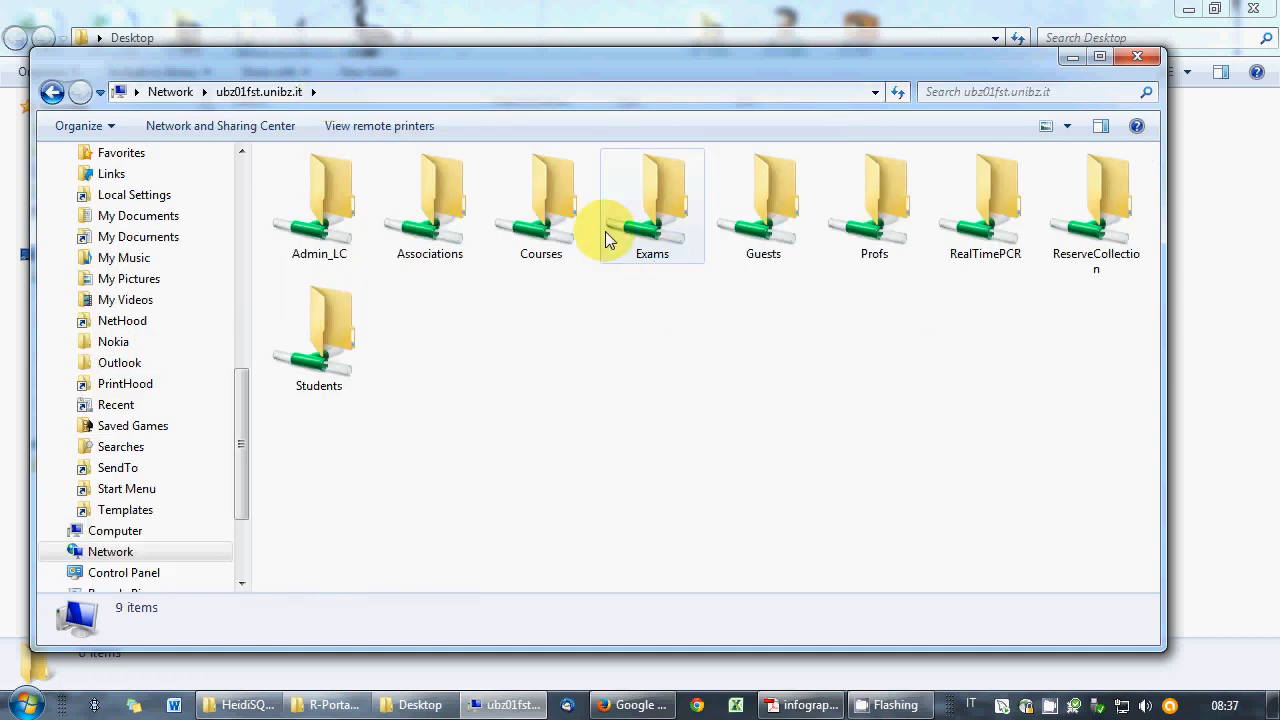
# - Open Courses > exam folder > the student's own folder on the share
pyautogui.click(541, 224)
pyautogui.doubleClick(541, 224)
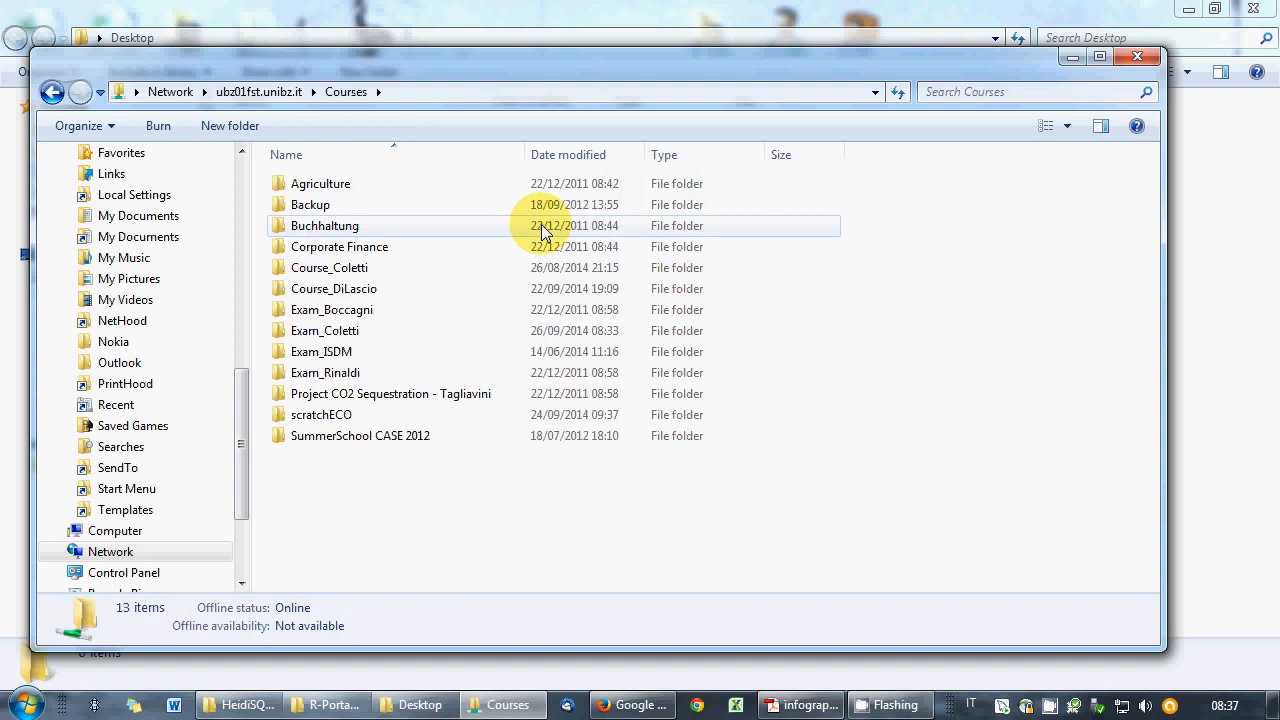
pyautogui.doubleClick(345, 333)
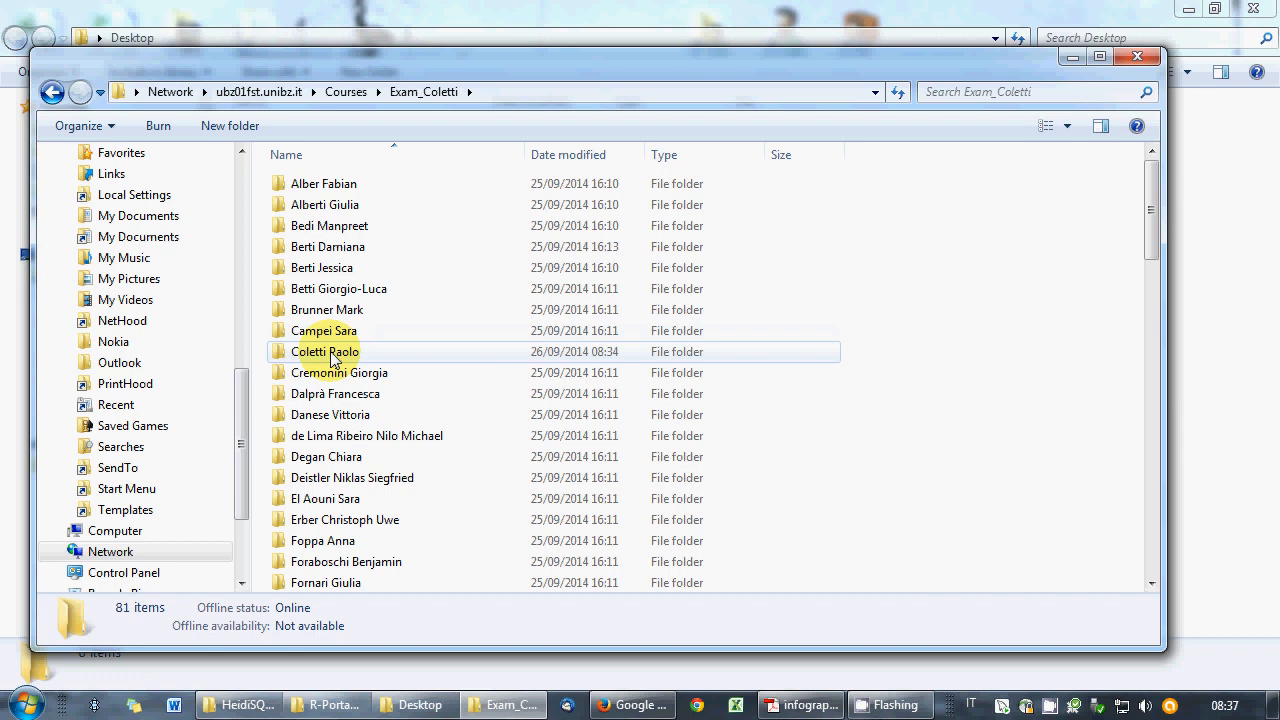
pyautogui.click(334, 358)
pyautogui.doubleClick(334, 358)
# - Copy exam.RData and GoogleGraph.html onto the Desktop, accepting the security warning
pyautogui.hotkey('ctrl', 'a')
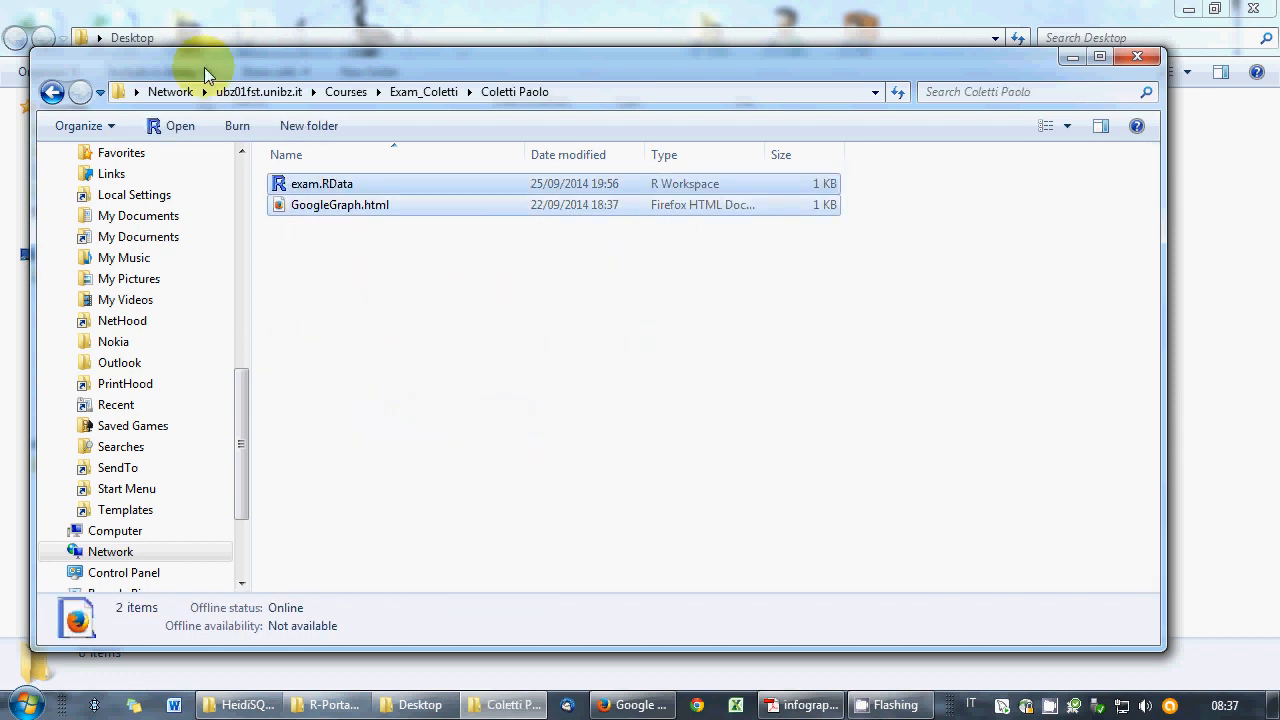
pyautogui.moveTo(226, 72); pyautogui.dragTo(568, 167)
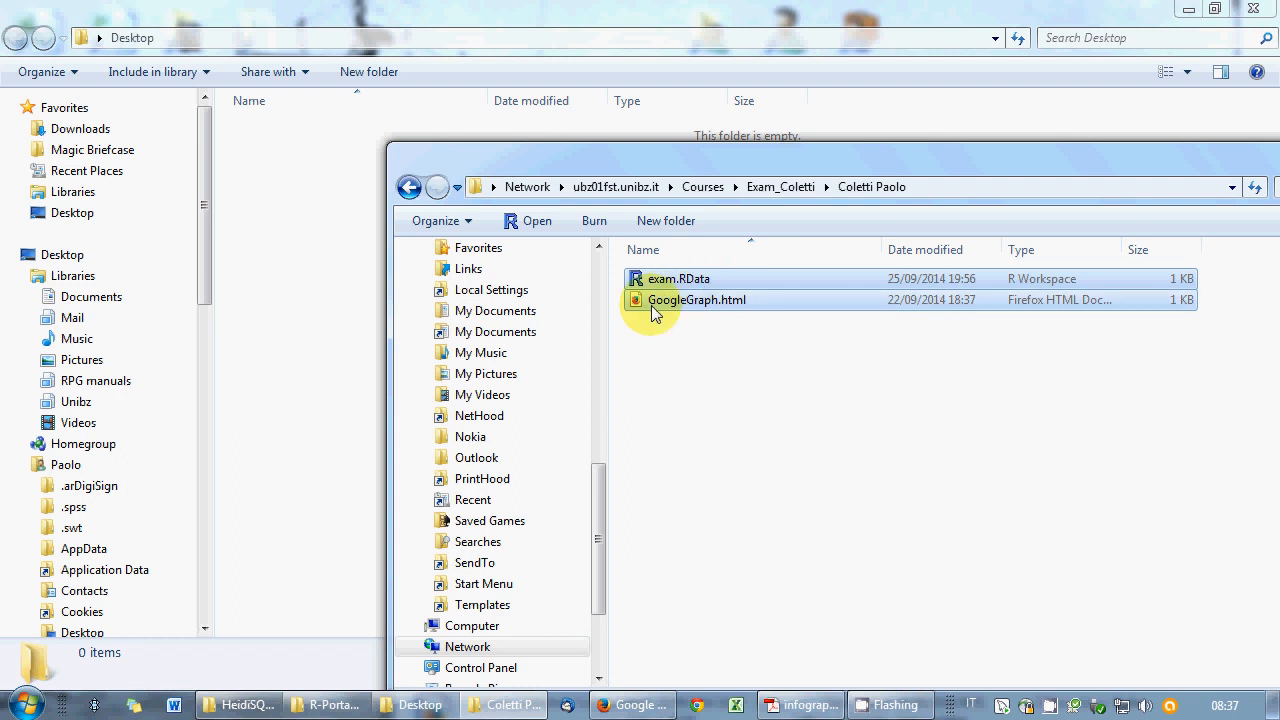
pyautogui.moveTo(652, 311); pyautogui.dragTo(343, 344)
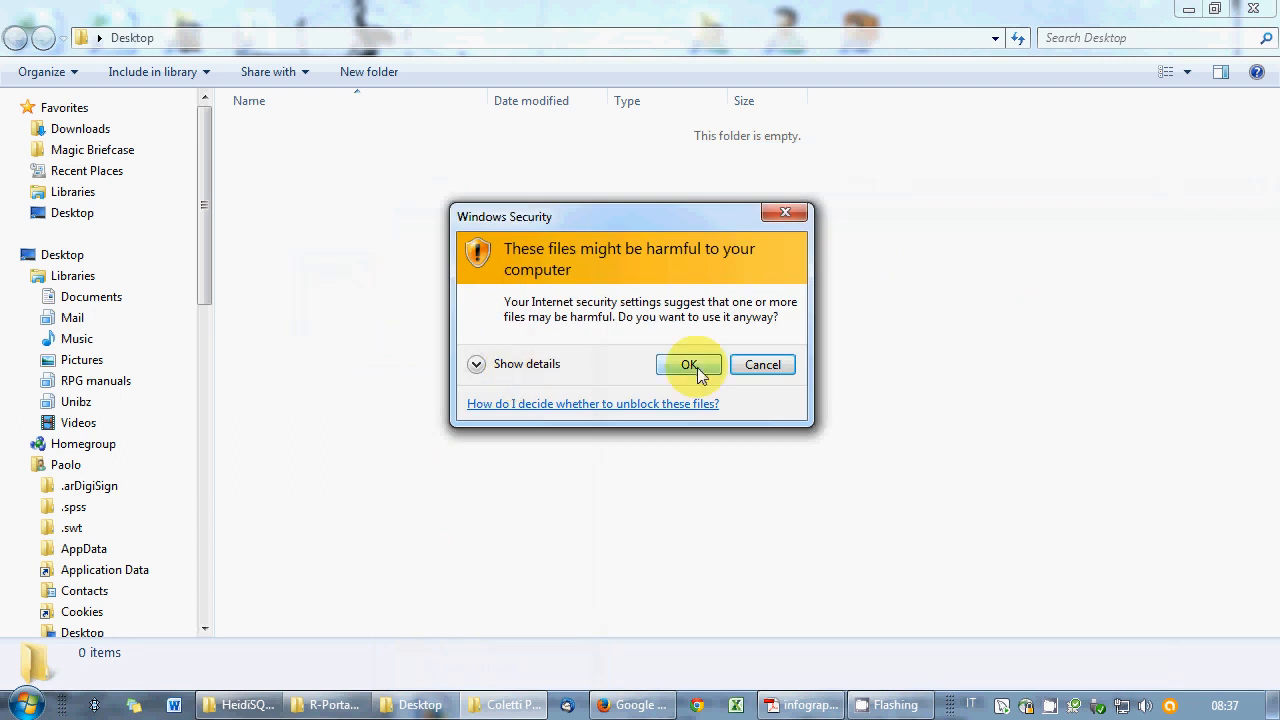
pyautogui.click(692, 364)
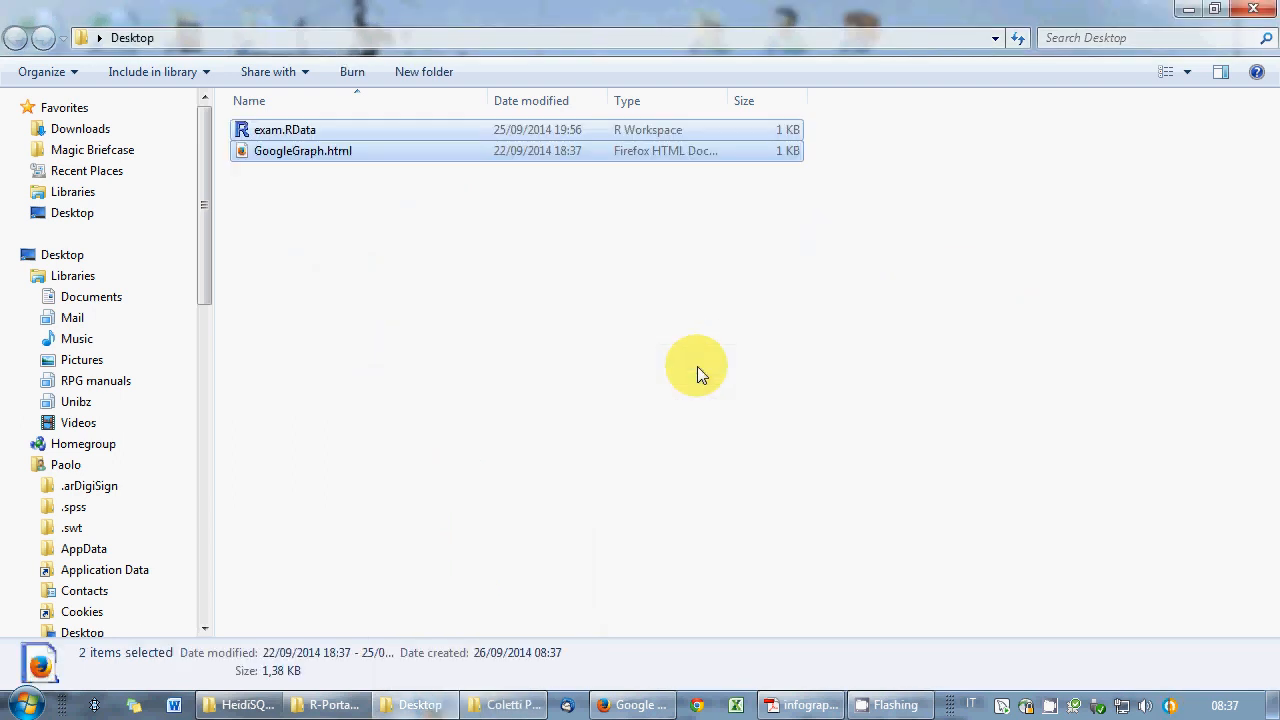
pyautogui.click(588, 355)
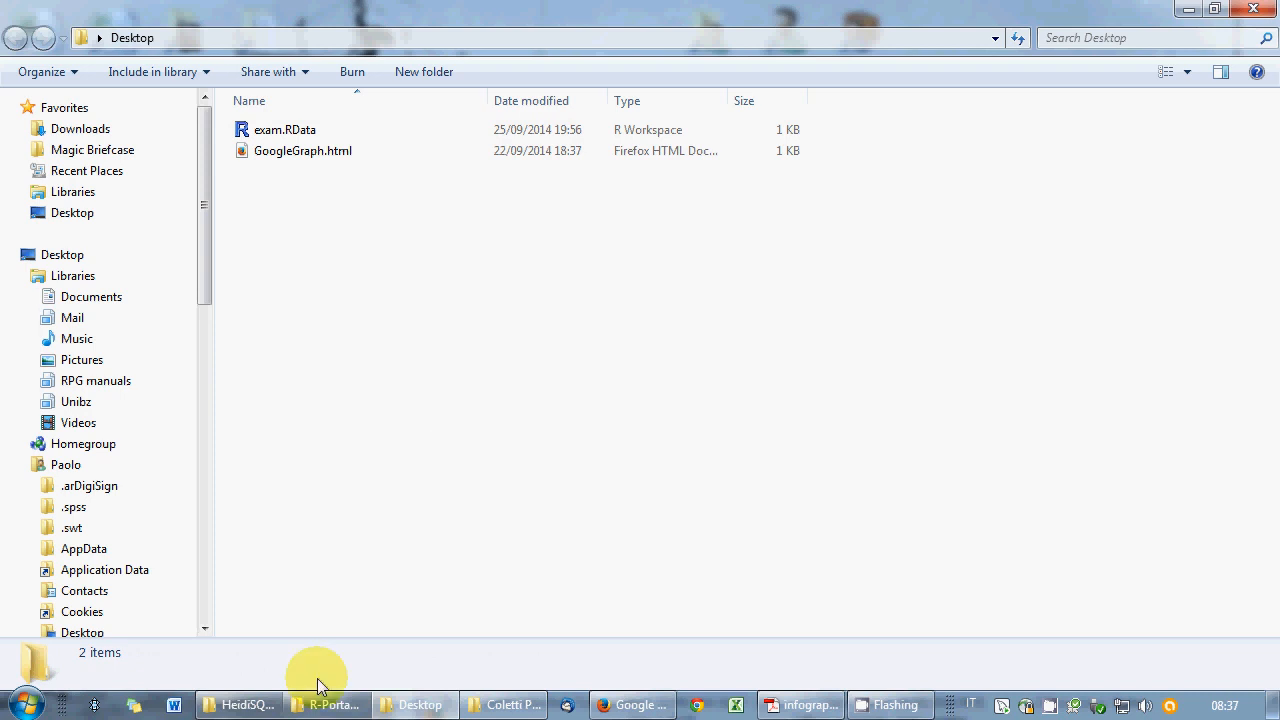
pyautogui.click(248, 703)
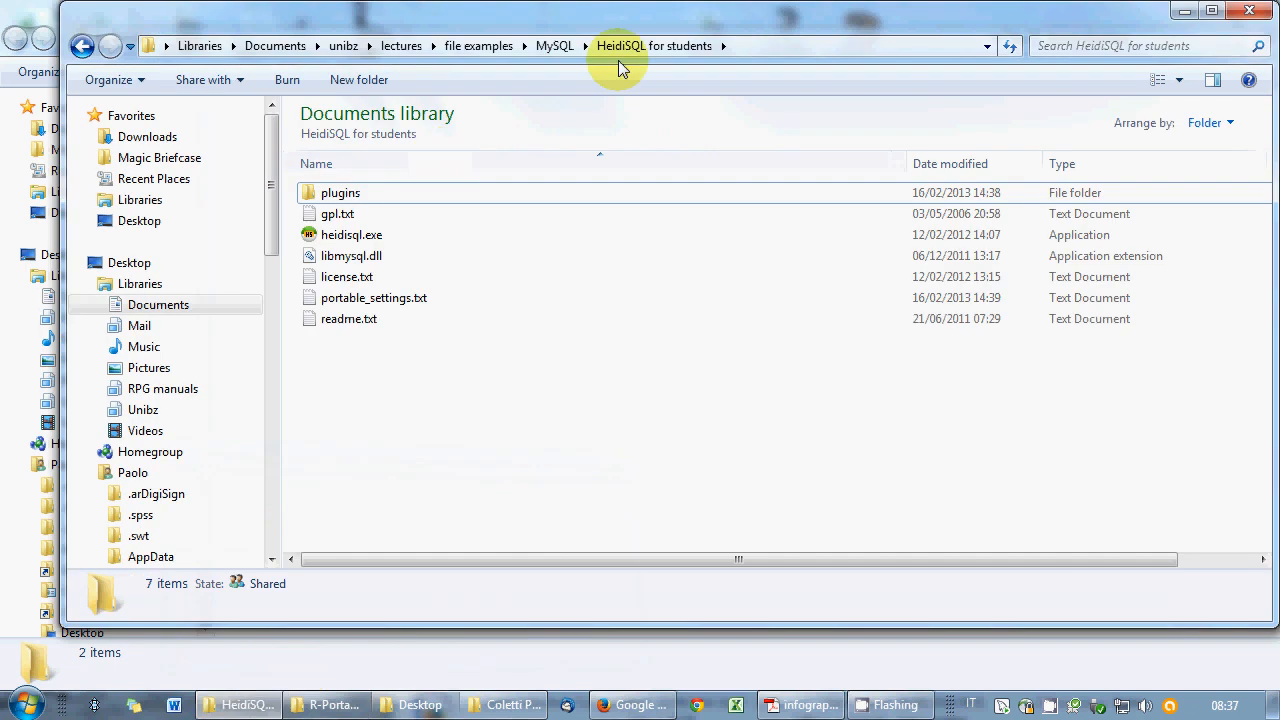
# - Launch HeidiSQL and log in to the alcor.inf.unibz.it session with the user's username and password
pyautogui.doubleClick(336, 236)
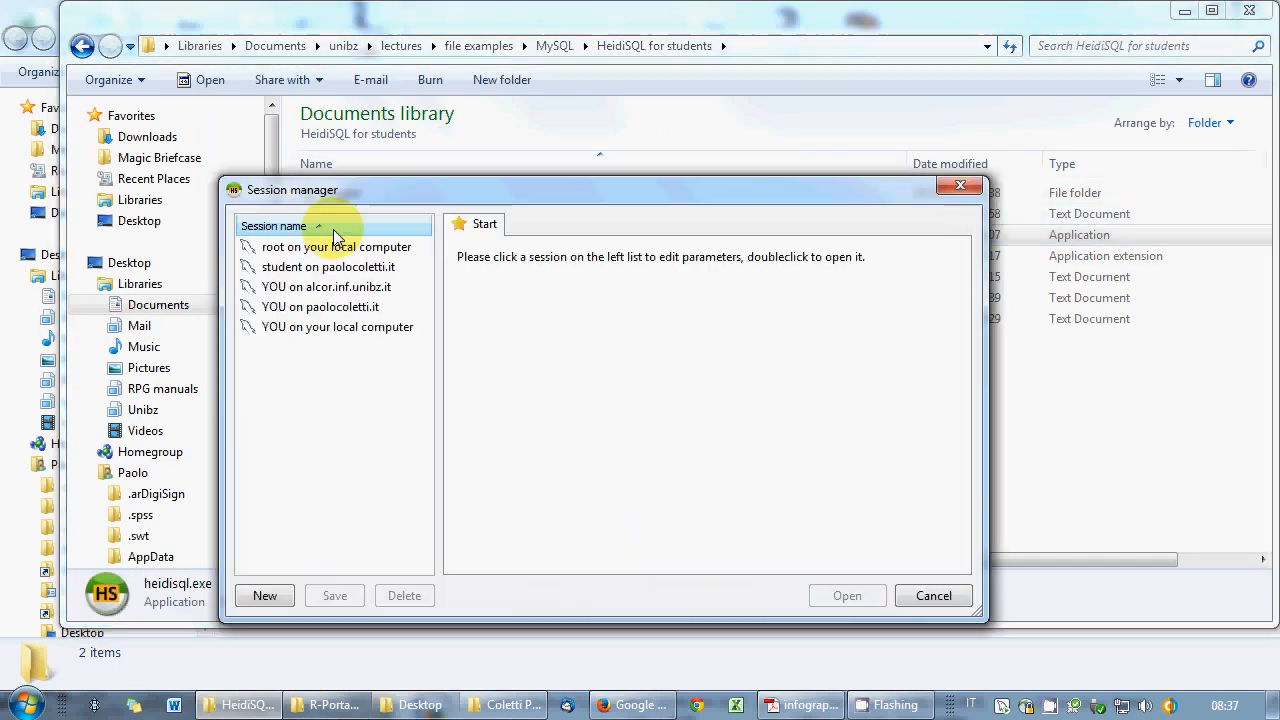
pyautogui.click(338, 270)
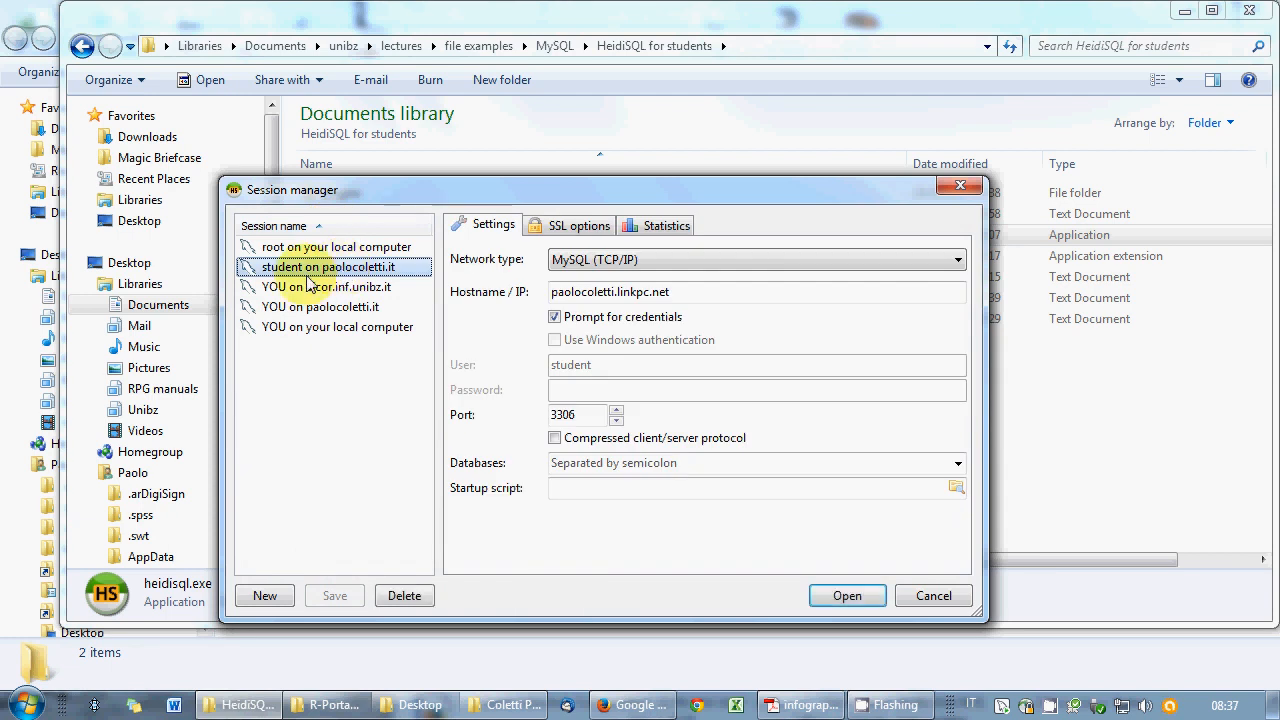
pyautogui.click(314, 288)
pyautogui.click(847, 596)
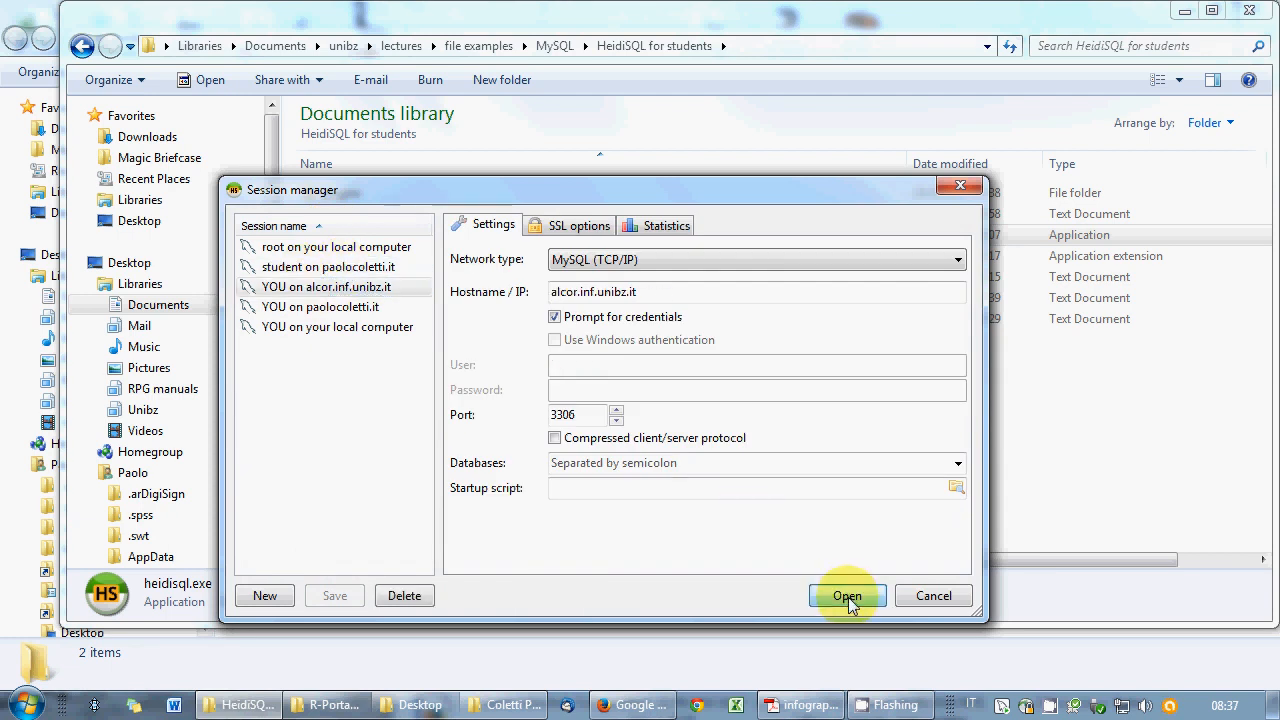
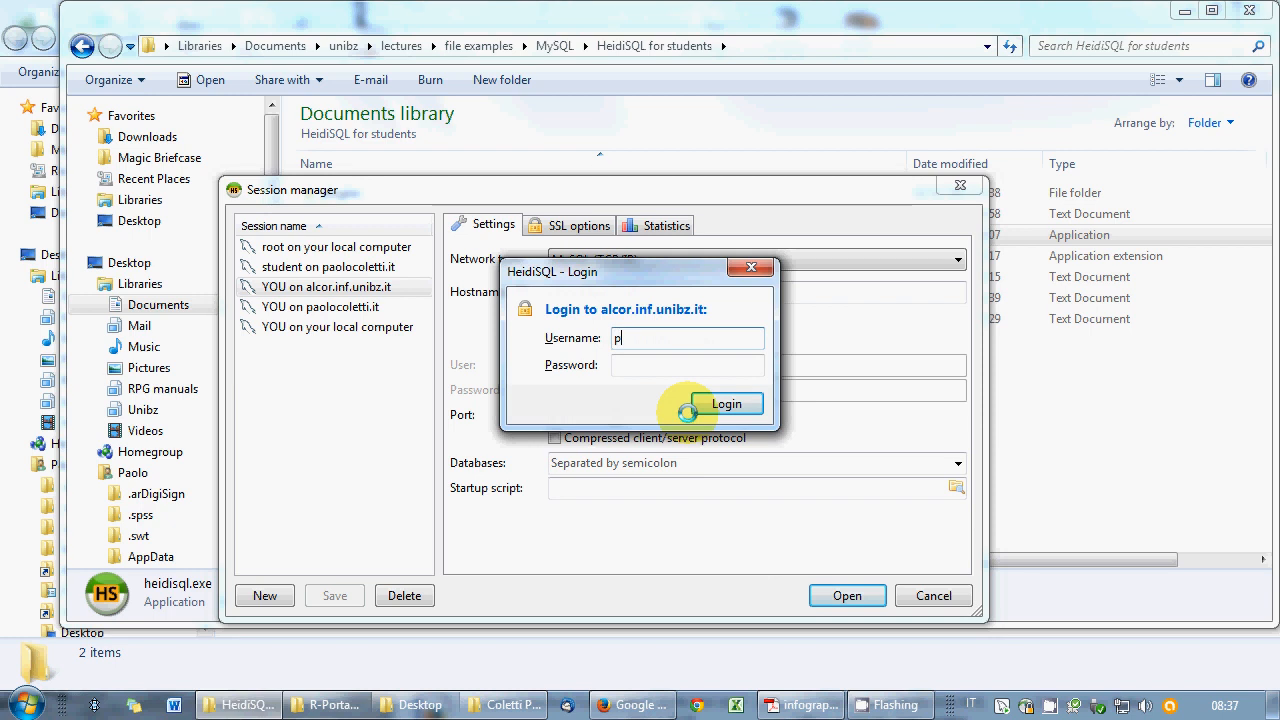
pyautogui.press('Tab')
pyautogui.write('••')
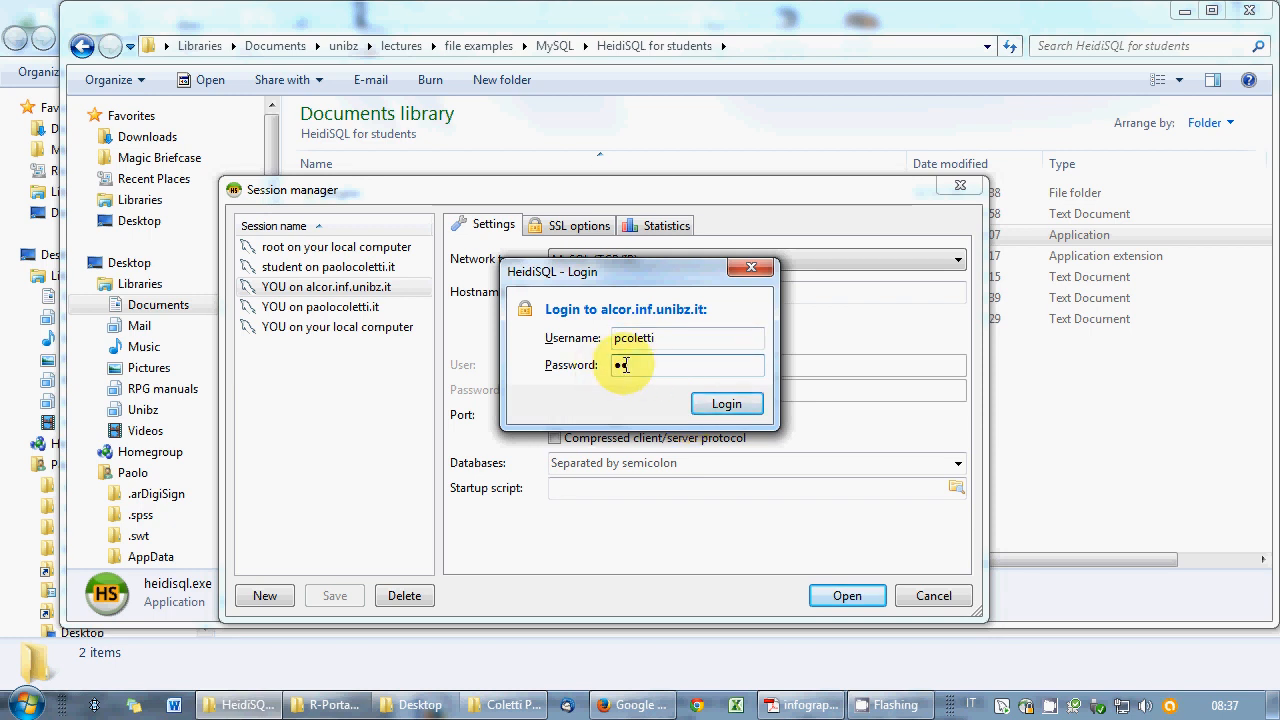
pyautogui.click(622, 365)
pyautogui.write('•••••')
pyautogui.click(721, 404)
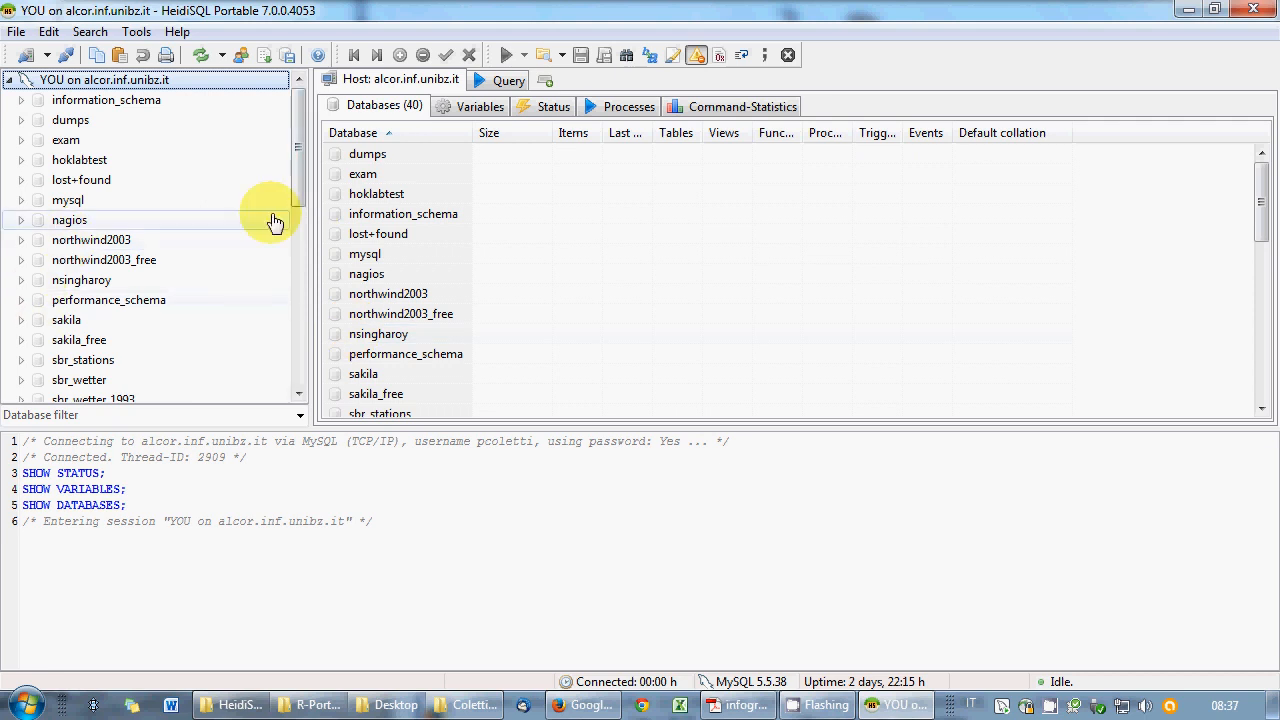
# - Open the studentsandexams_free database and start a blank query editor
pyautogui.moveTo(297, 150); pyautogui.dragTo(299, 392)
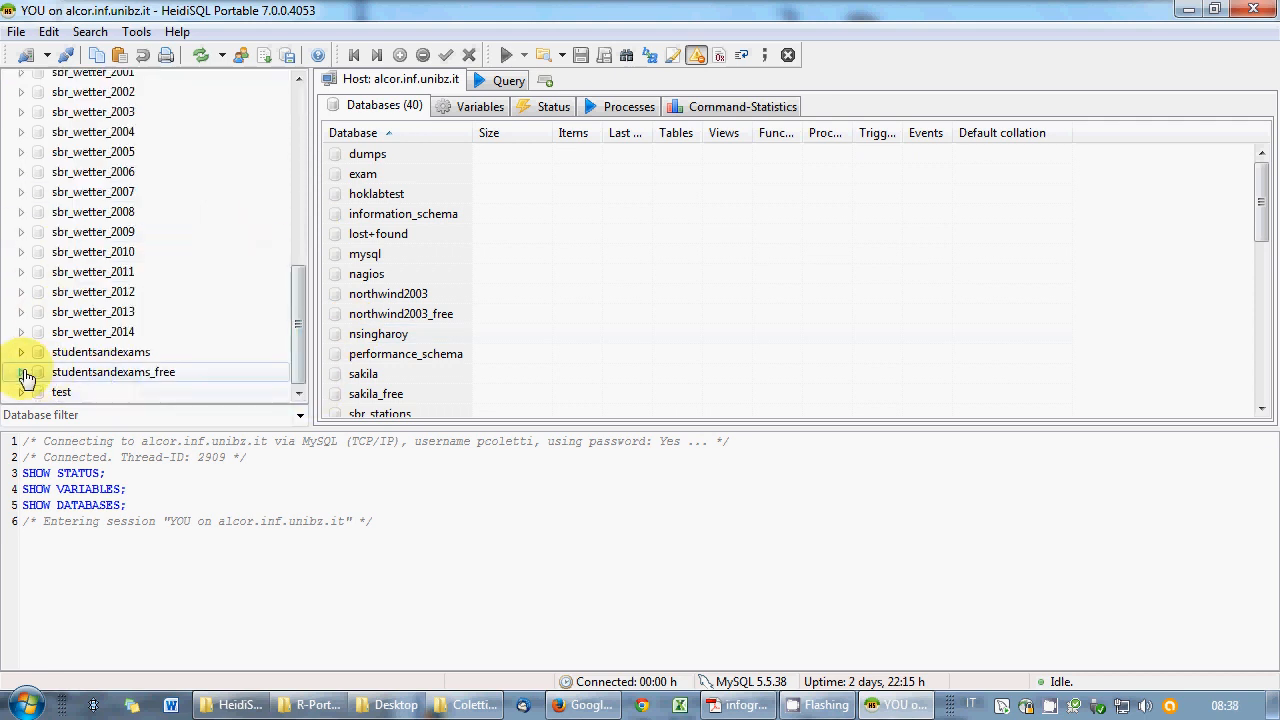
pyautogui.click(23, 373)
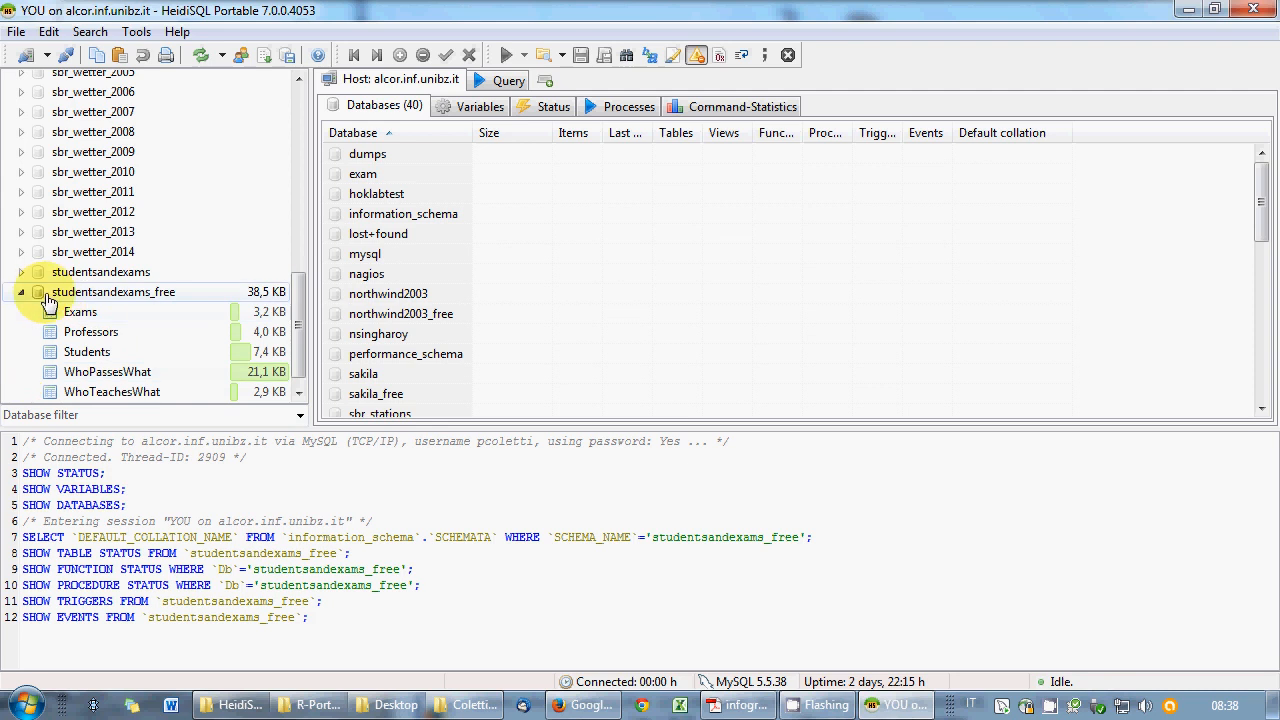
pyautogui.click(44, 296)
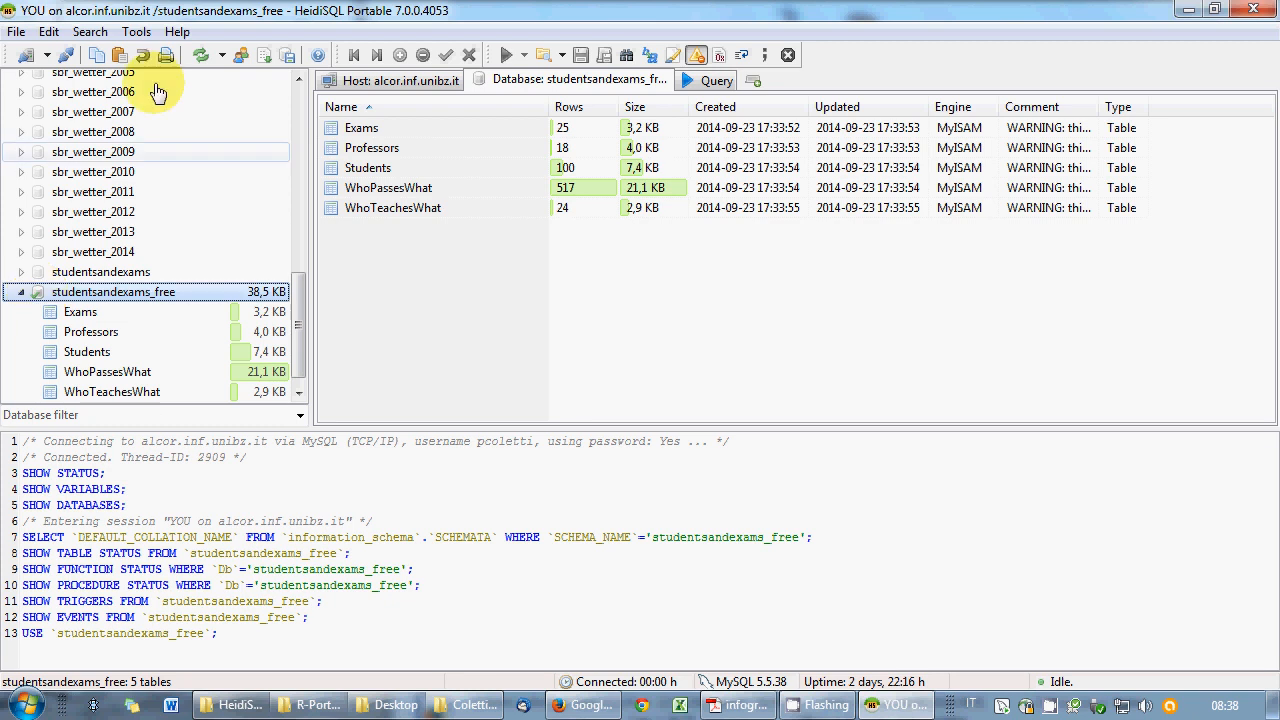
pyautogui.click(716, 80)
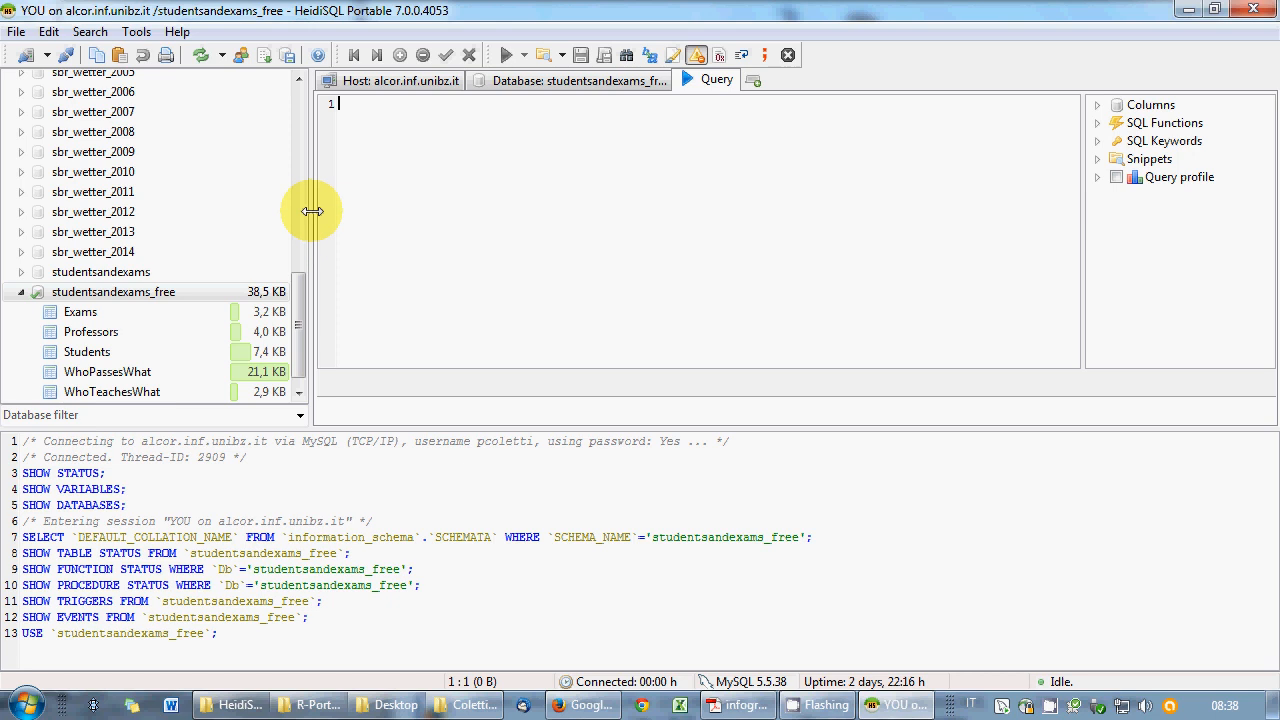
# - Start the query as SELECT Name, Surname using the Professors table's columns
pyautogui.moveTo(309, 206); pyautogui.dragTo(210, 206)
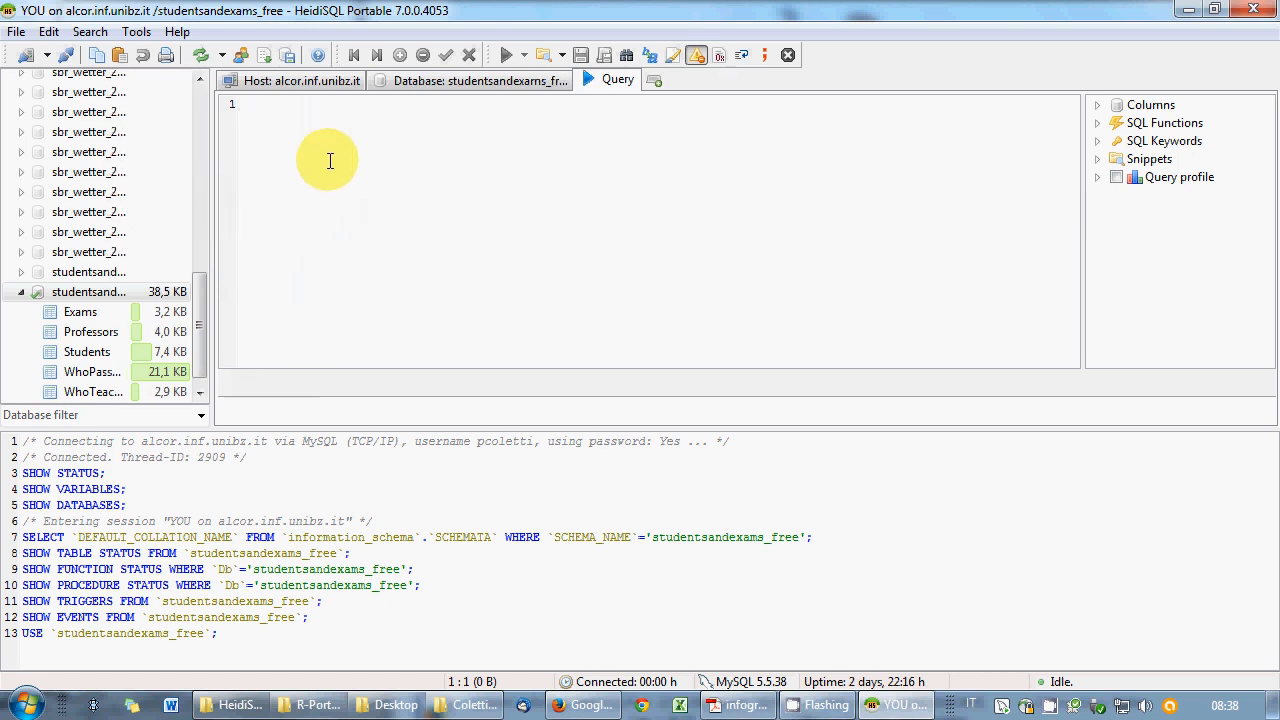
pyautogui.write('SELECT')
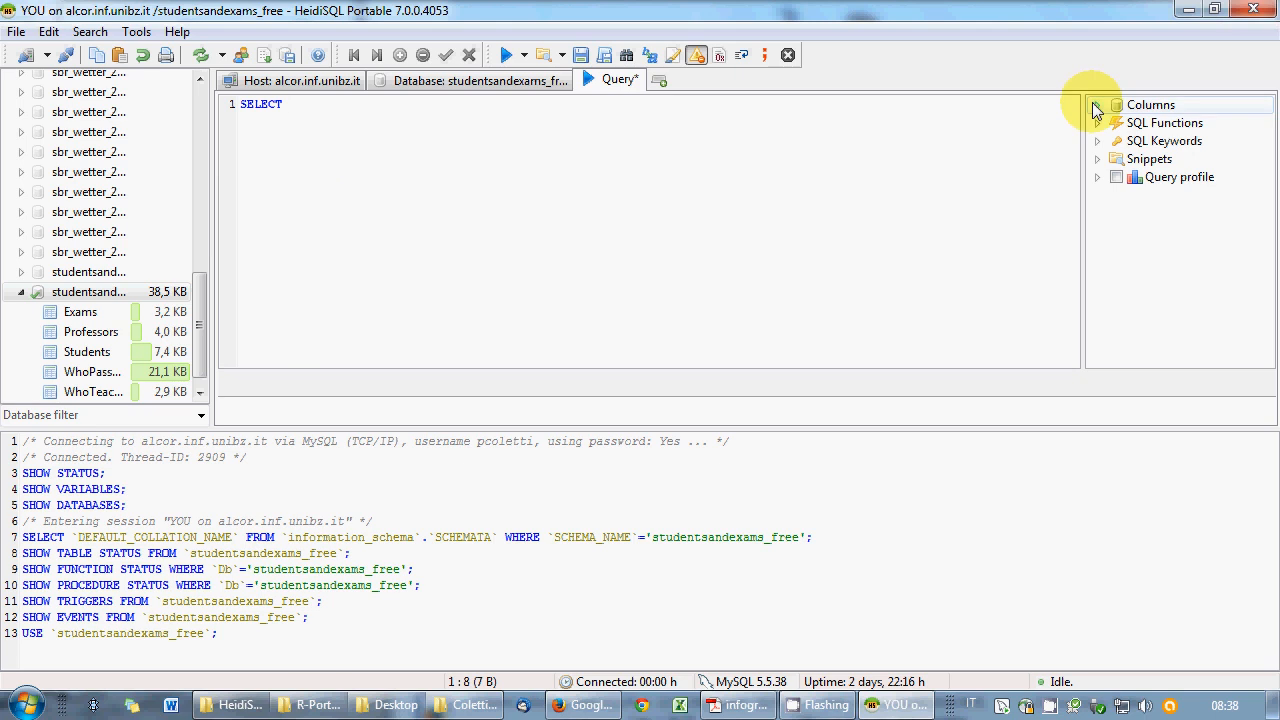
pyautogui.click(84, 330)
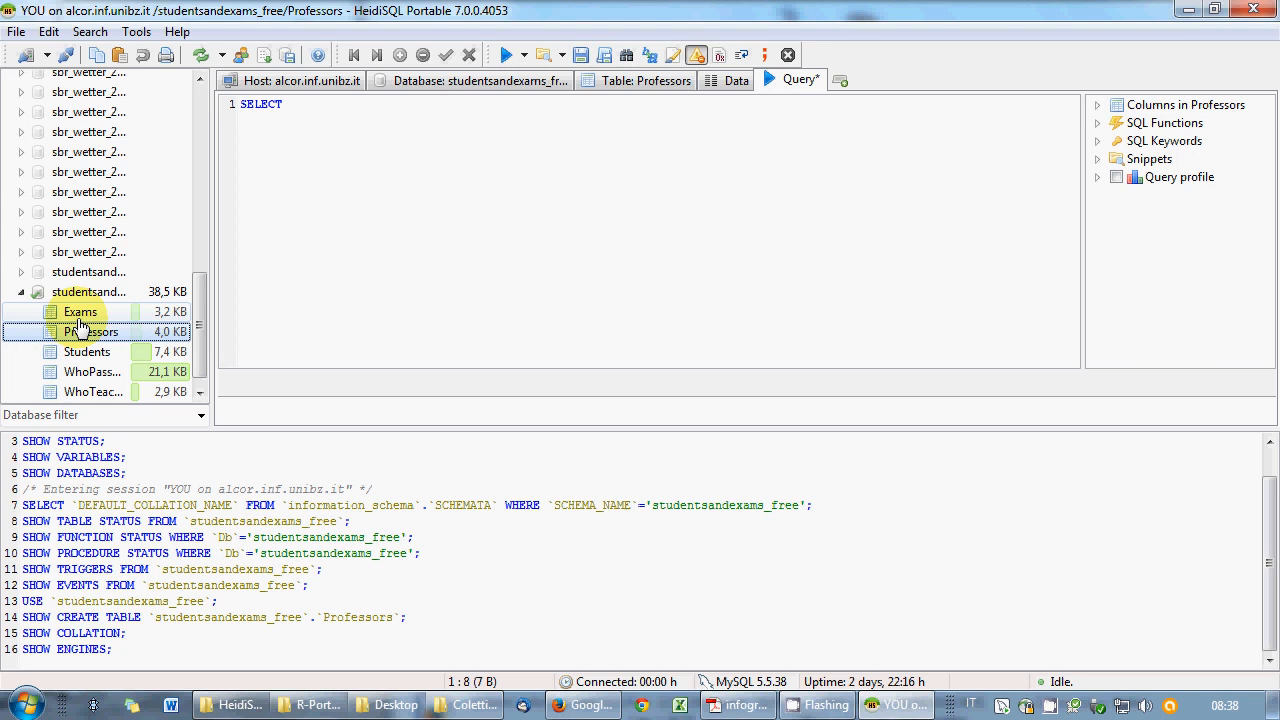
pyautogui.moveTo(92, 336); pyautogui.dragTo(380, 104)
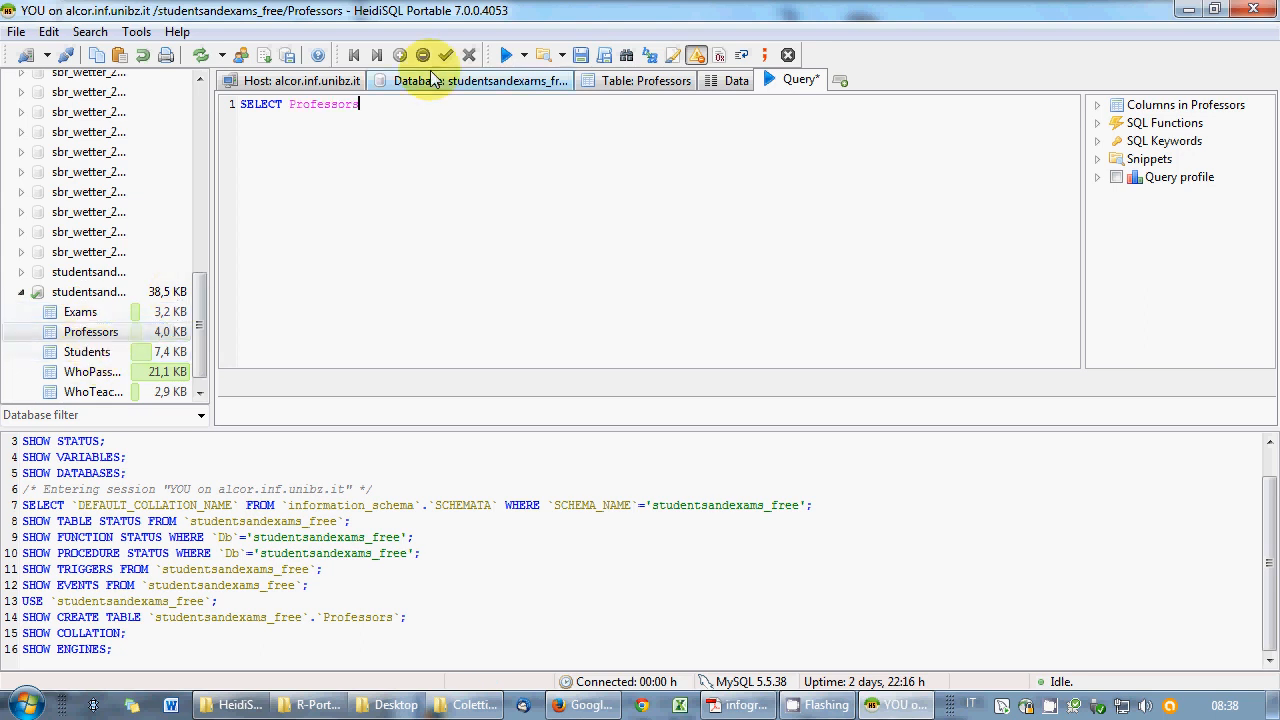
pyautogui.press('BackSpace')
pyautogui.press('BackSpace')
pyautogui.press('BackSpace')
pyautogui.press('BackSpace')
pyautogui.press('BackSpace')
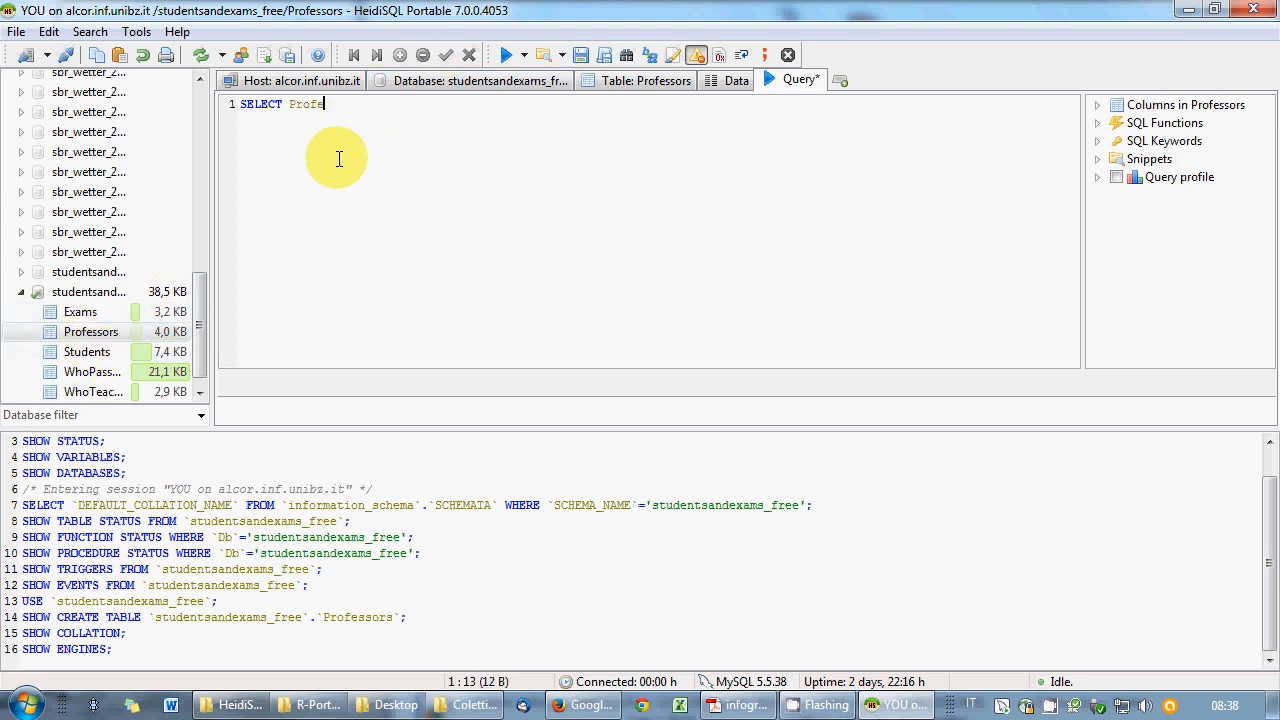
pyautogui.press('BackSpace')
pyautogui.press('BackSpace')
pyautogui.press('BackSpace')
pyautogui.press('BackSpace')
pyautogui.press('BackSpace')
pyautogui.click(1098, 106)
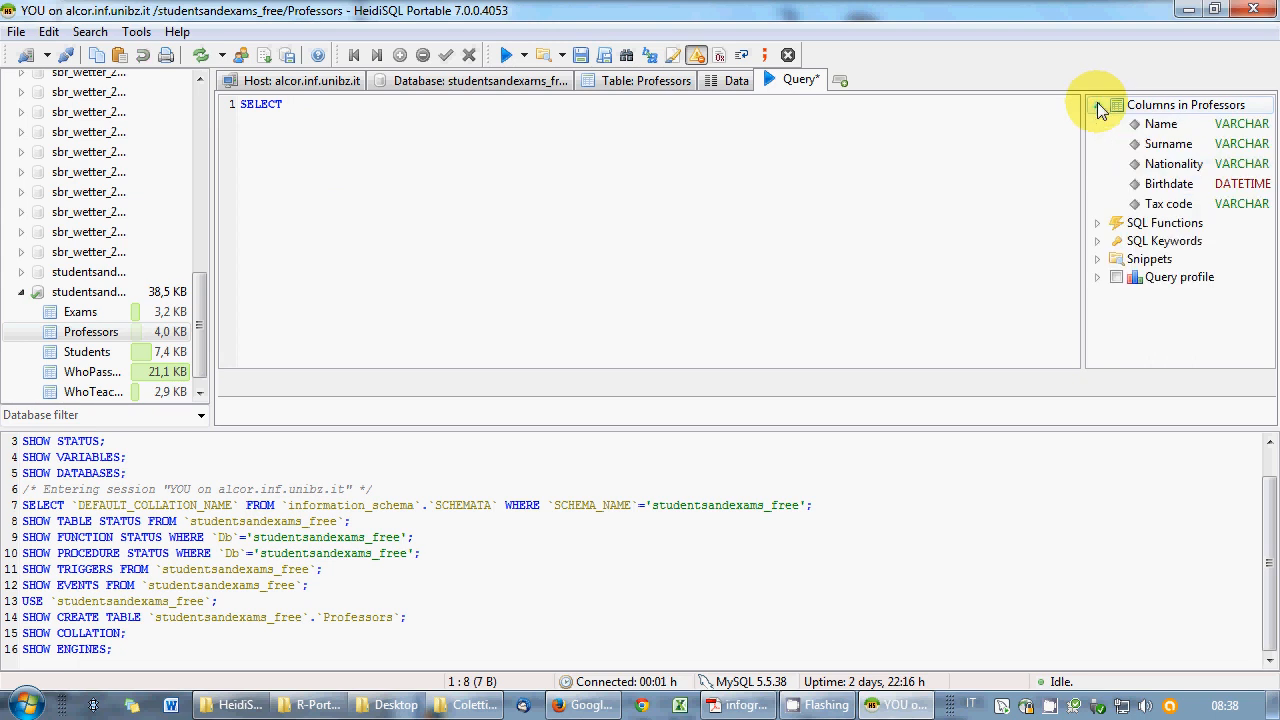
pyautogui.doubleClick(1157, 128)
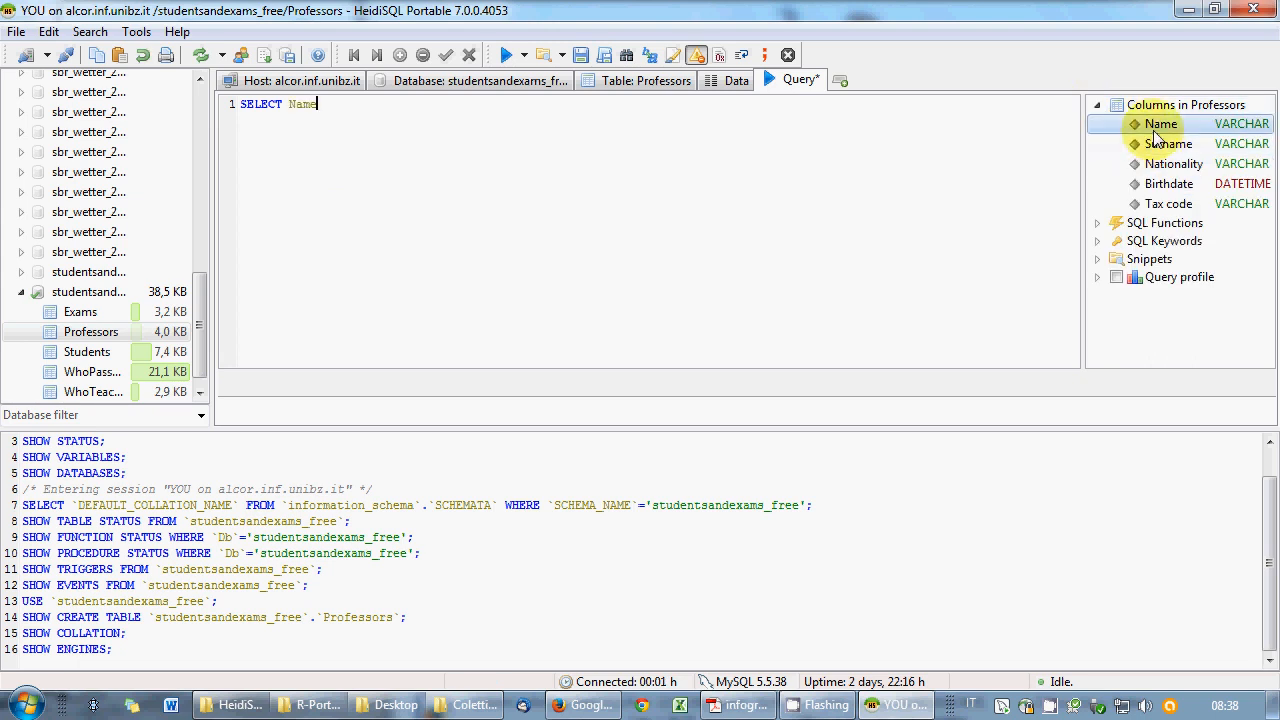
pyautogui.click(737, 149)
pyautogui.write(',')
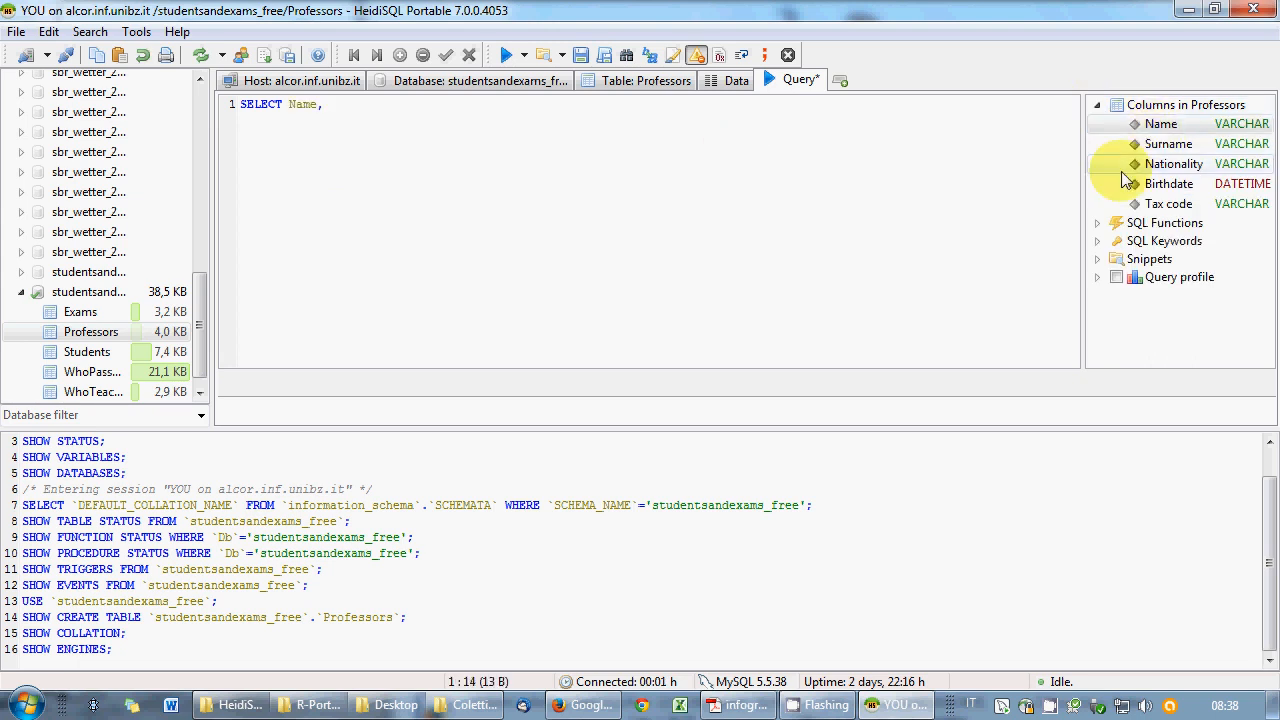
pyautogui.doubleClick(1150, 146)
pyautogui.click(713, 150)
pyautogui.write(',')
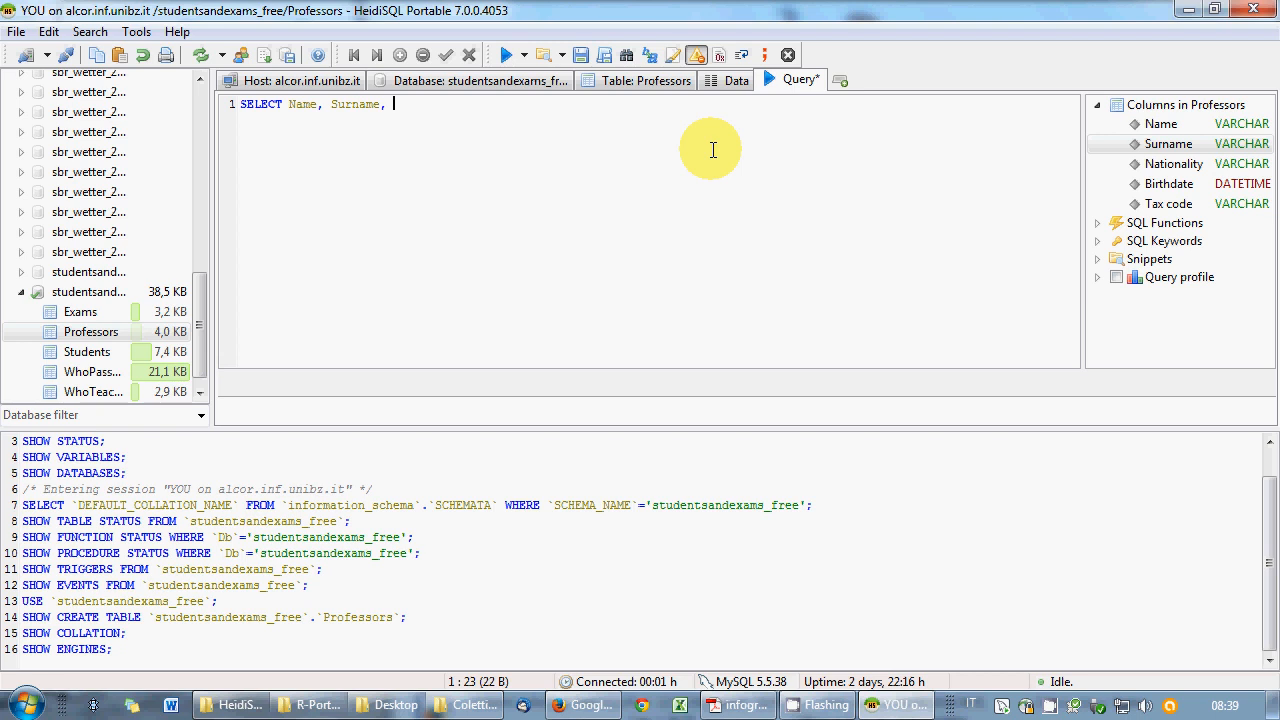
# - Add DATEDIFF(Birthdate, CURDATE())/365.25; as the age expression
pyautogui.write('B')
pyautogui.write('ATEDIFF')
pyautogui.write('(')
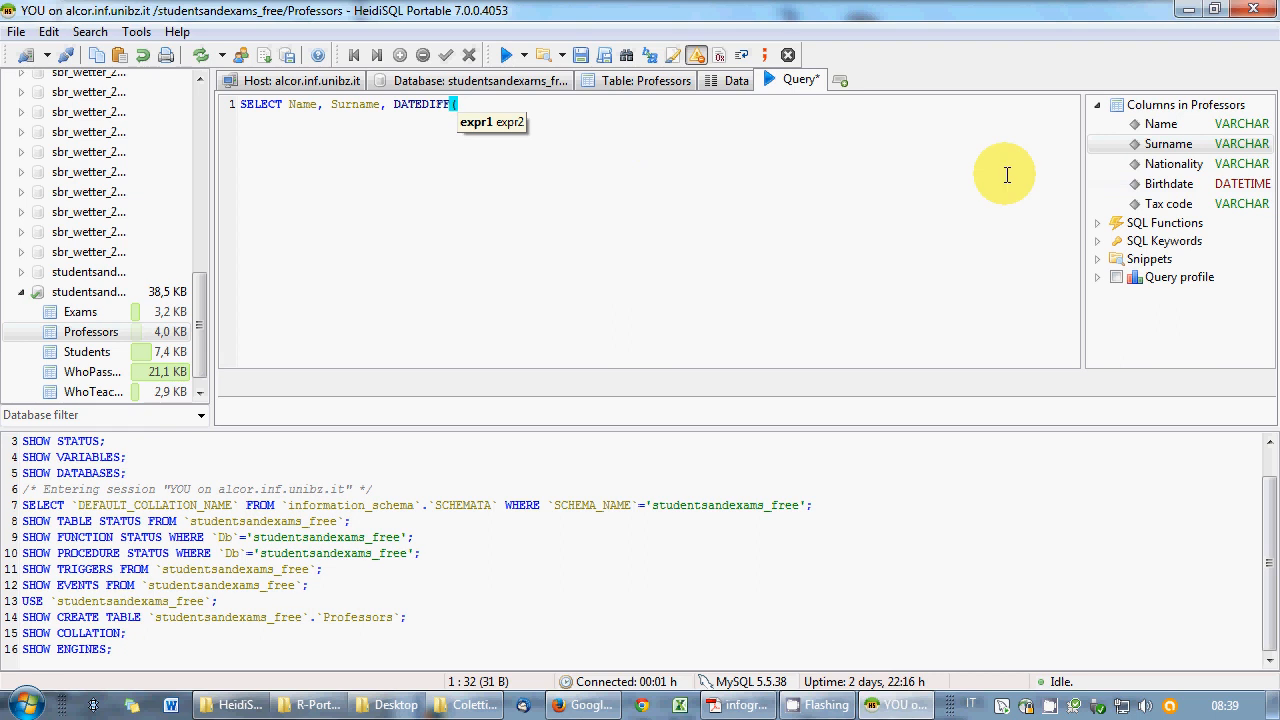
pyautogui.doubleClick(1168, 184)
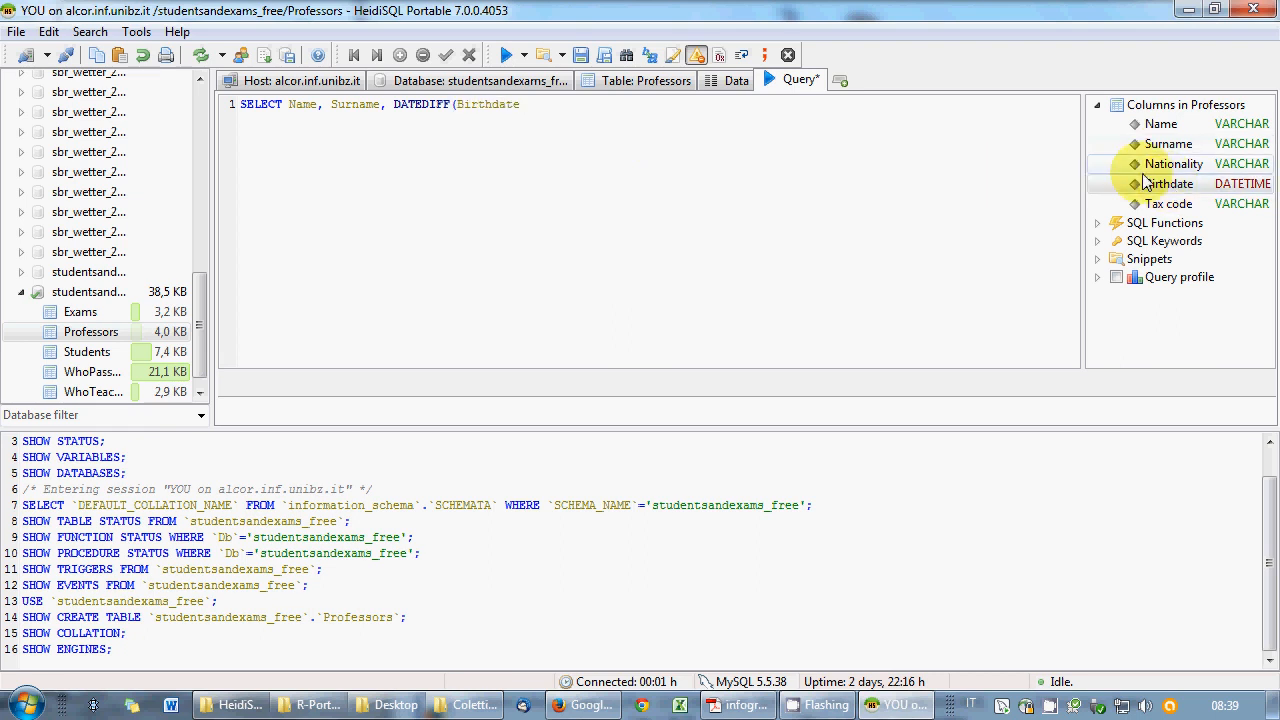
pyautogui.write(', CURDATE()')
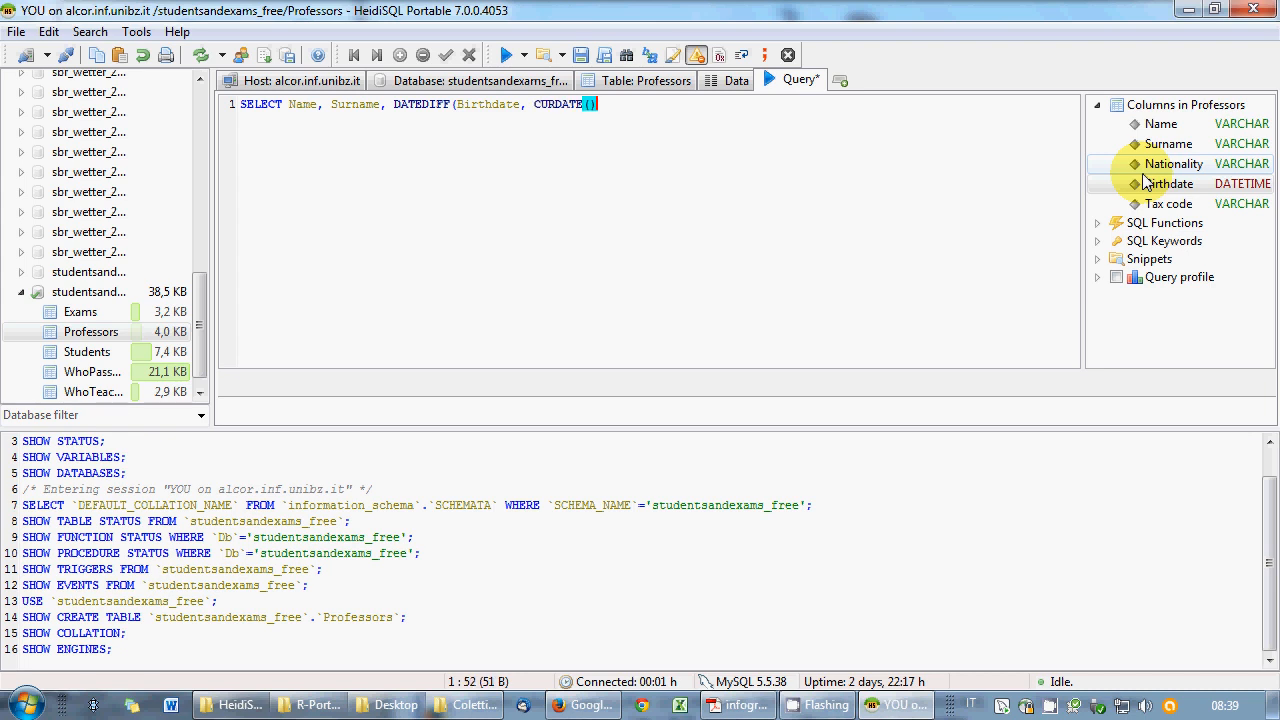
pyautogui.write(')')
pyautogui.write('/365')
pyautogui.write('.2')
pyautogui.write('5')
pyautogui.write(' AS')
pyautogui.press('BackSpace')
pyautogui.press('BackSpace')
pyautogui.press('BackSpace')
pyautogui.press('BackSpace')
pyautogui.write(';')
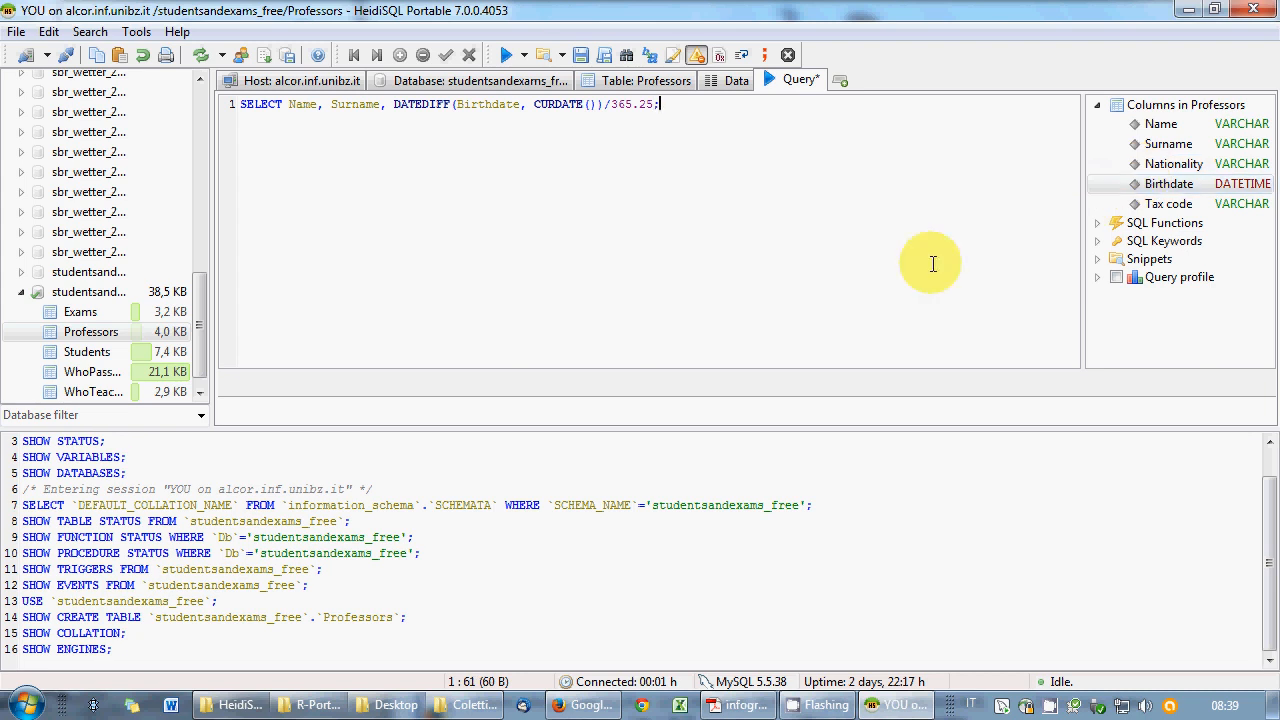
# - Add the missing FROM Professors after the unknown-column error and rerun the query
pyautogui.click(507, 54)
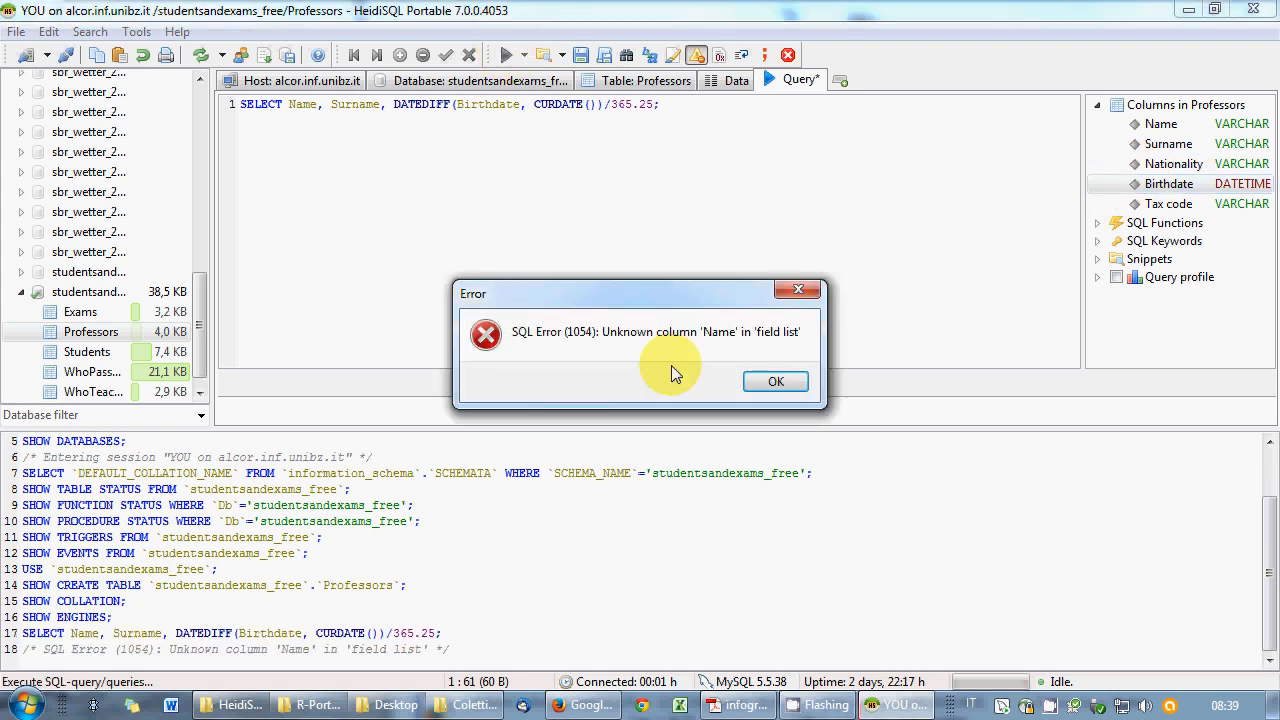
pyautogui.click(777, 382)
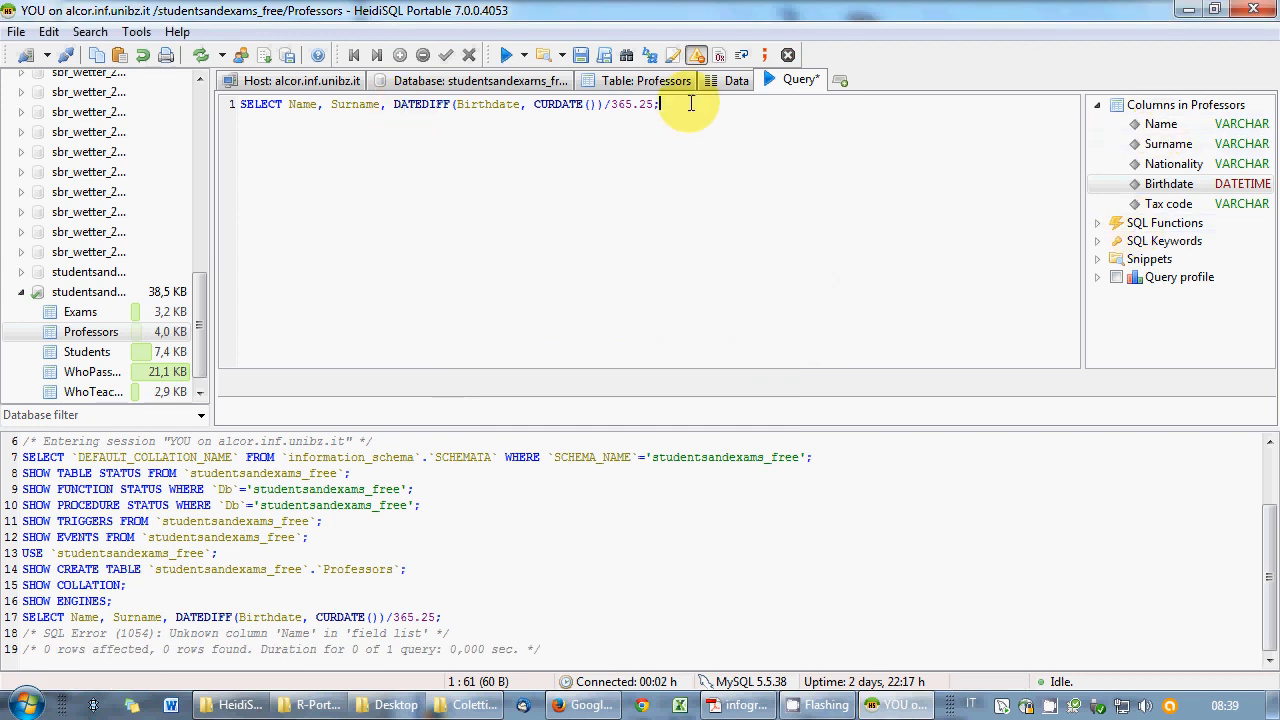
pyautogui.press('BackSpace')
pyautogui.write('FROM')
pyautogui.doubleClick(107, 337)
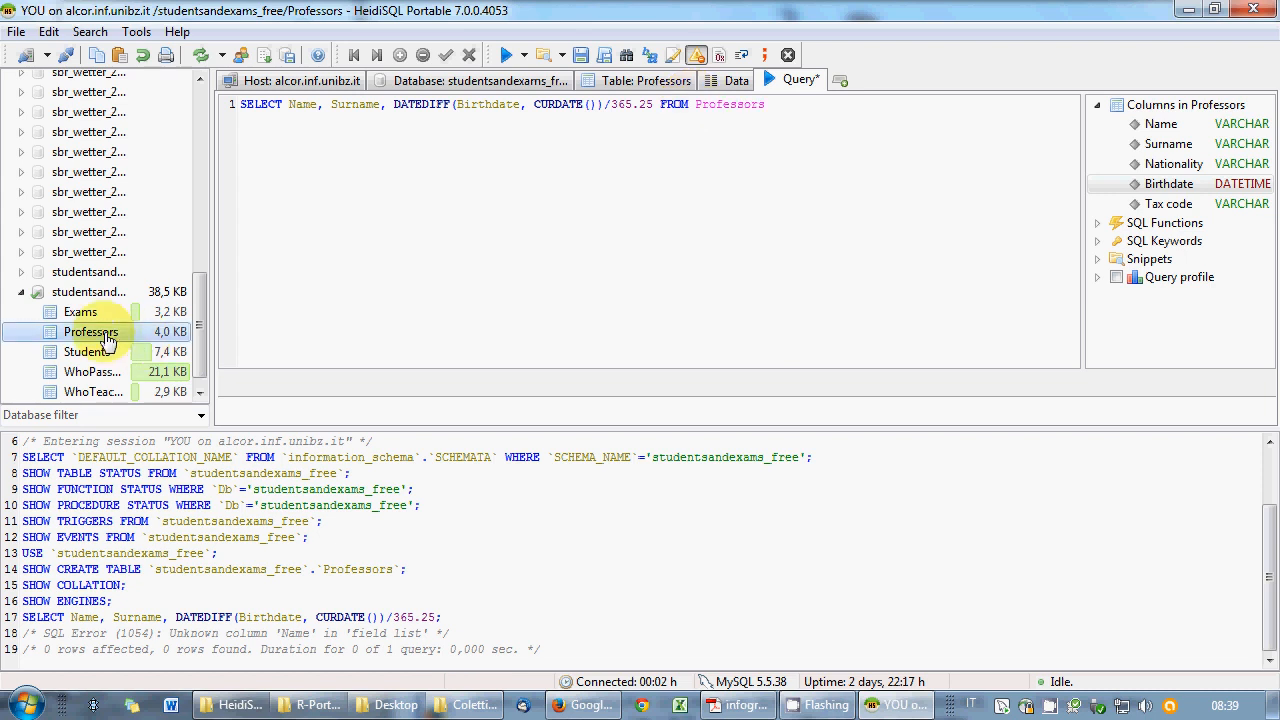
pyautogui.write(';')
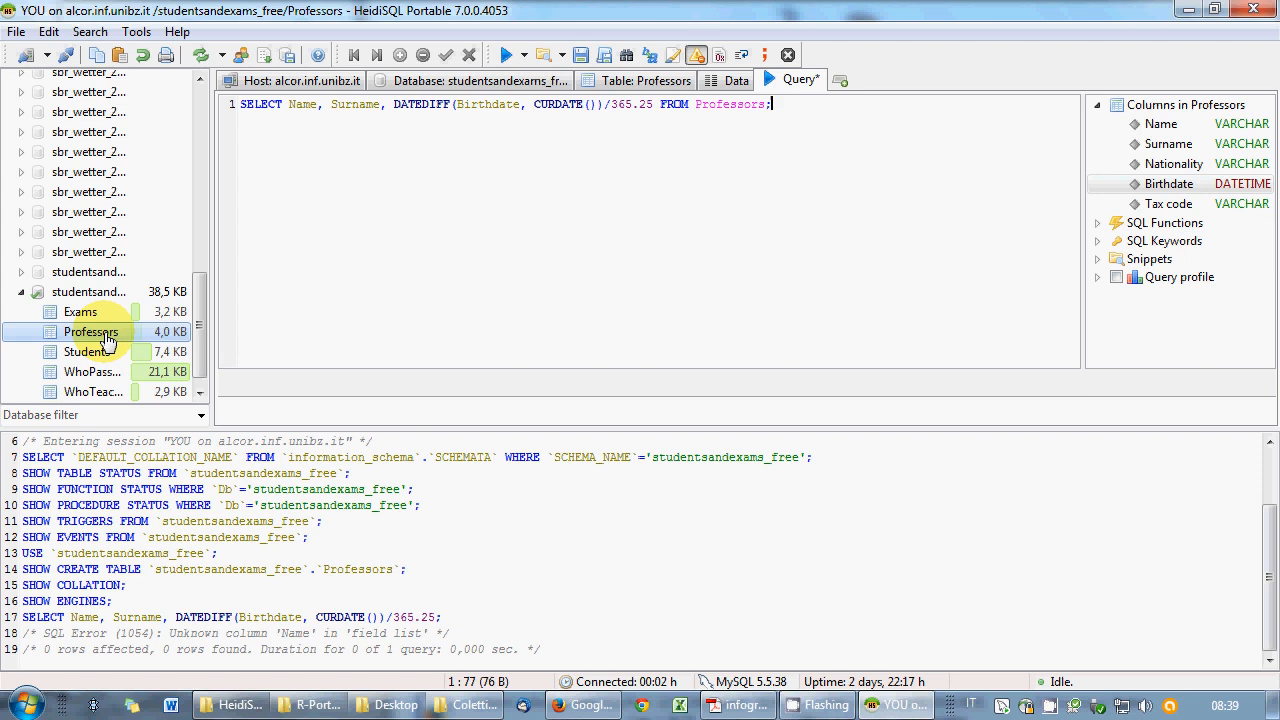
pyautogui.click(506, 57)
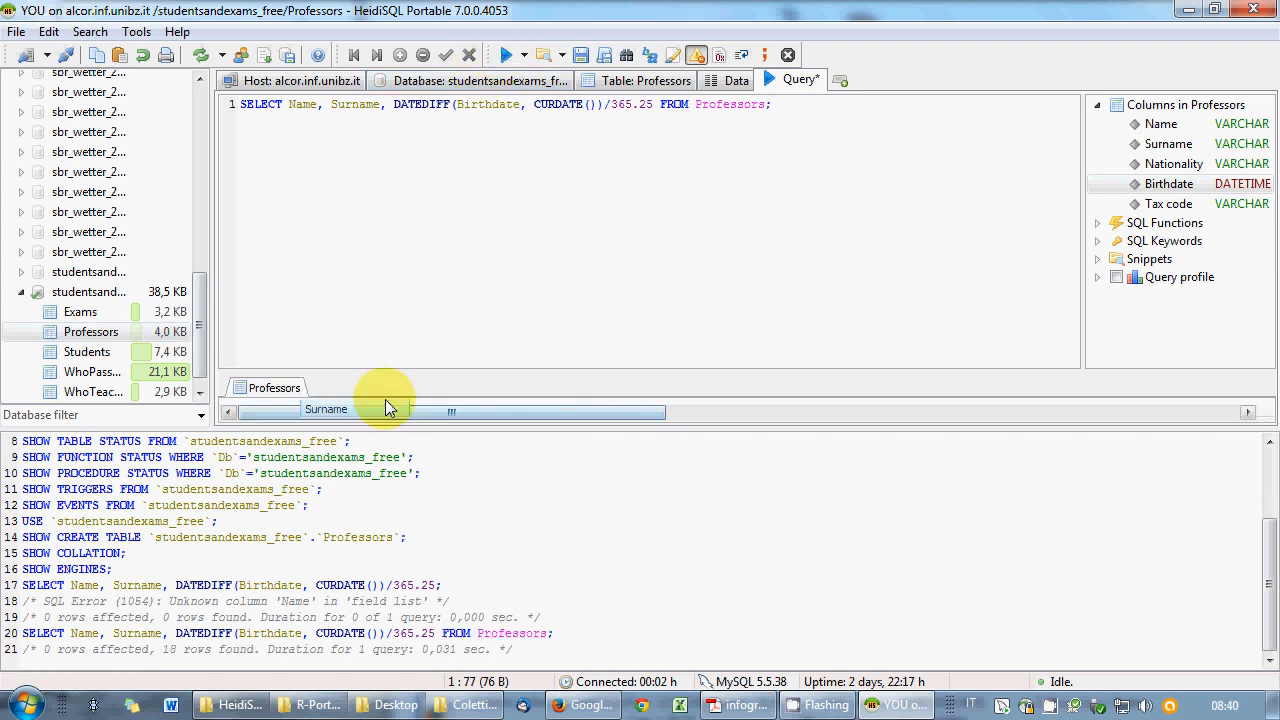
pyautogui.moveTo(340, 432); pyautogui.dragTo(324, 538)
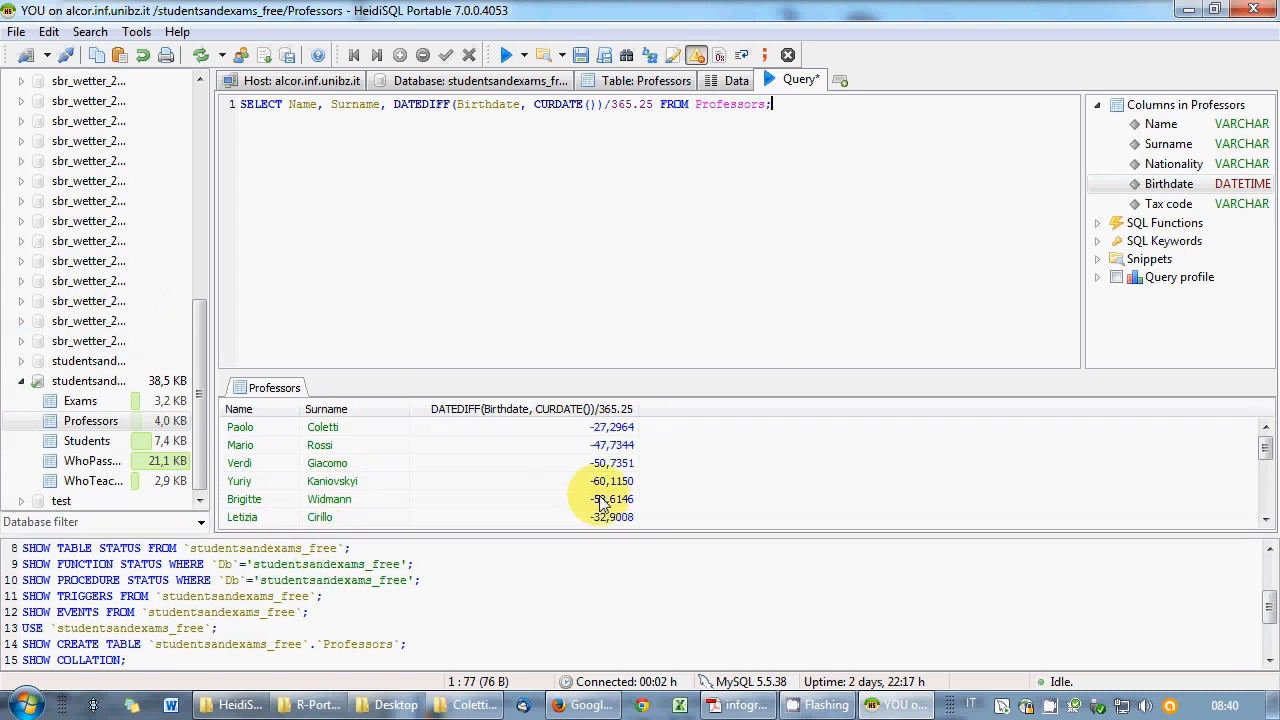
# - Swap the arguments to DATEDIFF(CURDATE(),Birthdate) for positive ages, then start a ROUND( wrapper
pyautogui.moveTo(457, 104); pyautogui.dragTo(530, 106)
pyautogui.press('Delete')
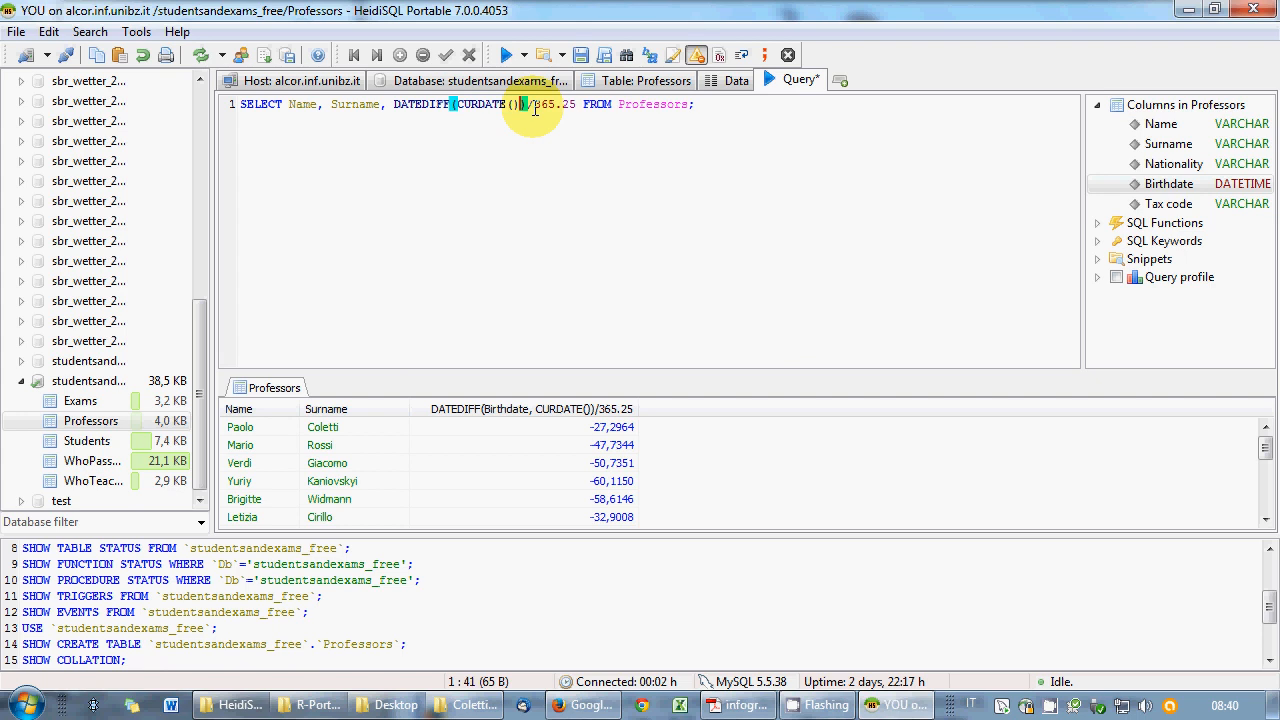
pyautogui.write(',Birthdate')
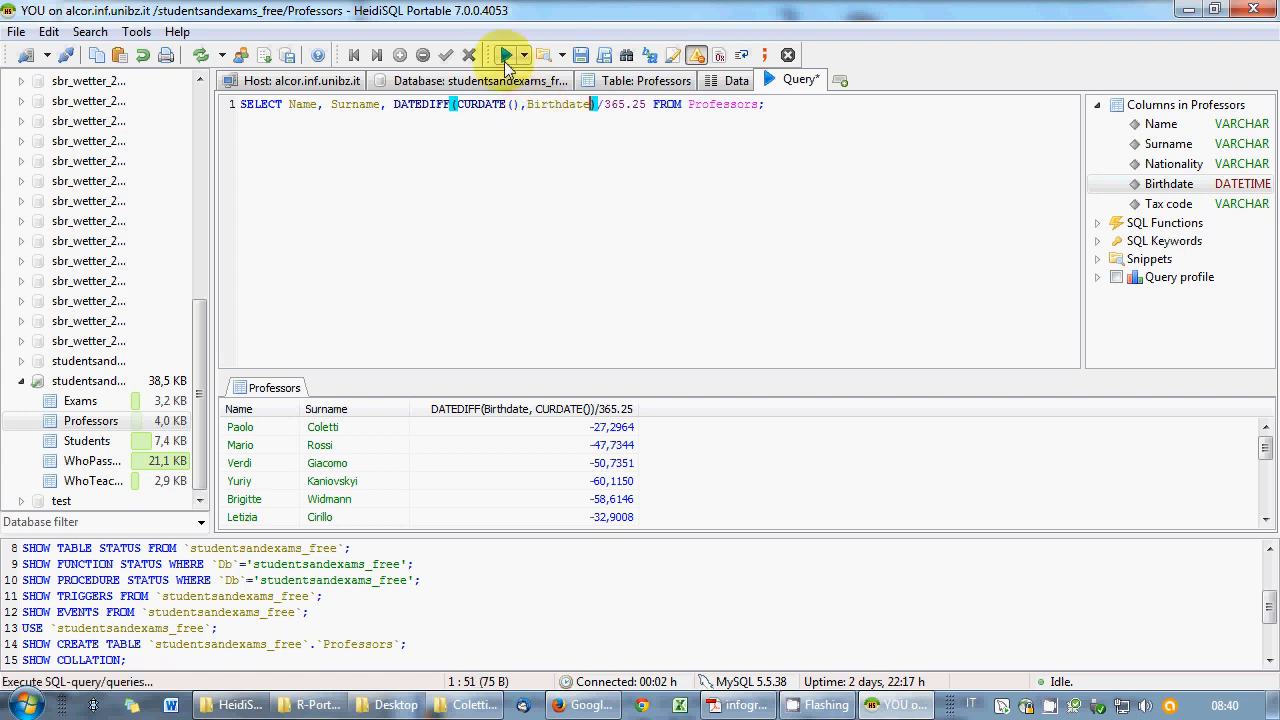
pyautogui.click(506, 60)
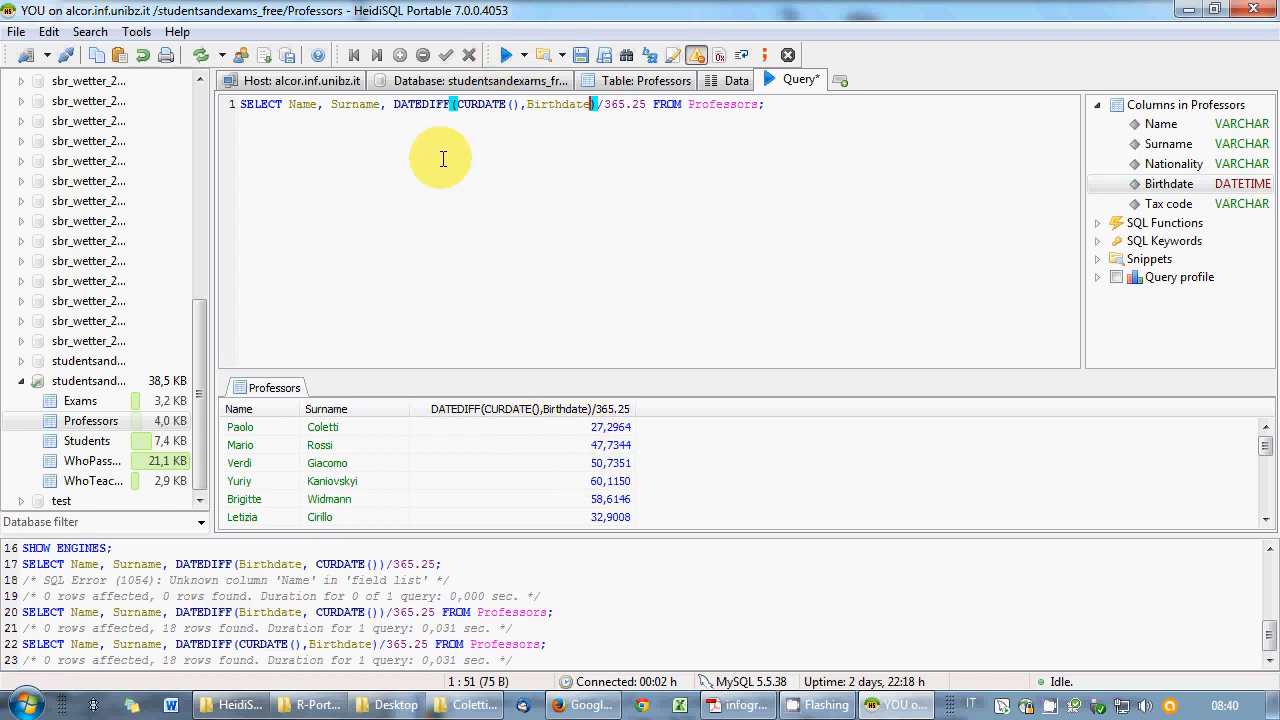
pyautogui.click(394, 104)
pyautogui.write('ROUND(')
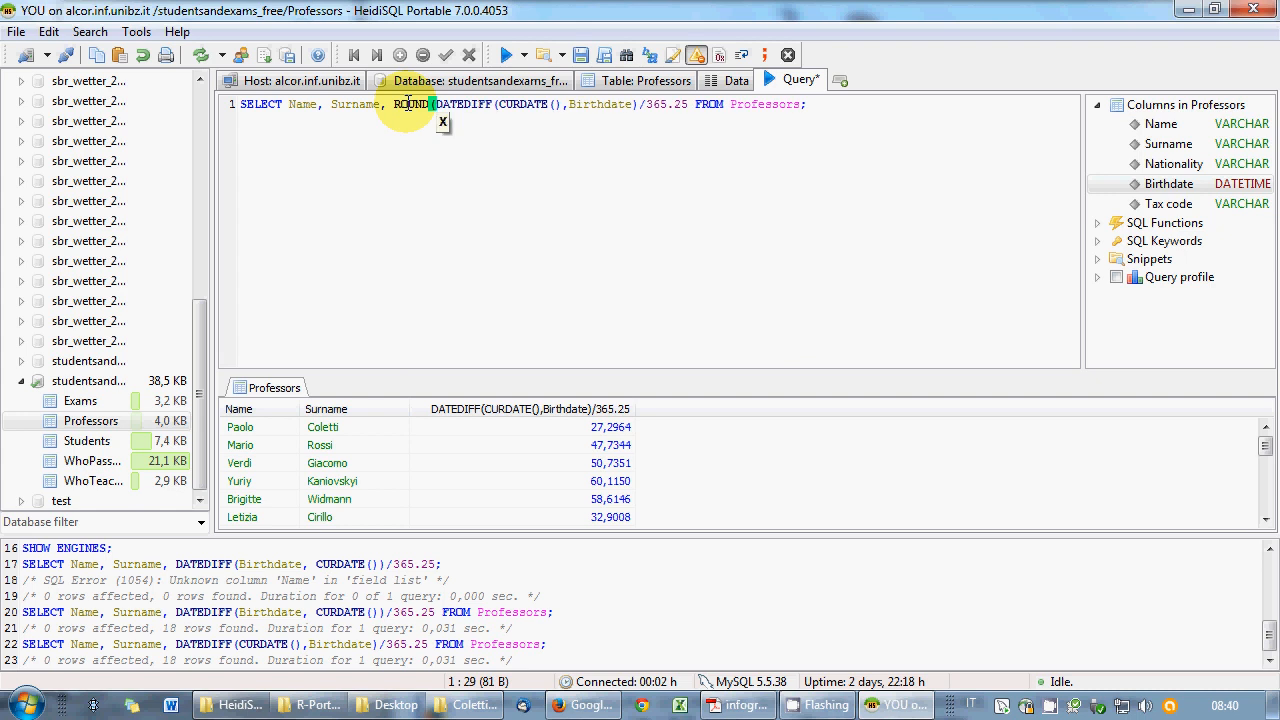
# - Complete ROUND(DATEDIFF(CURDATE(),Birthdate)/365.25,0) after checking ROUND help, and rerun for whole-number ages
pyautogui.click(689, 104)
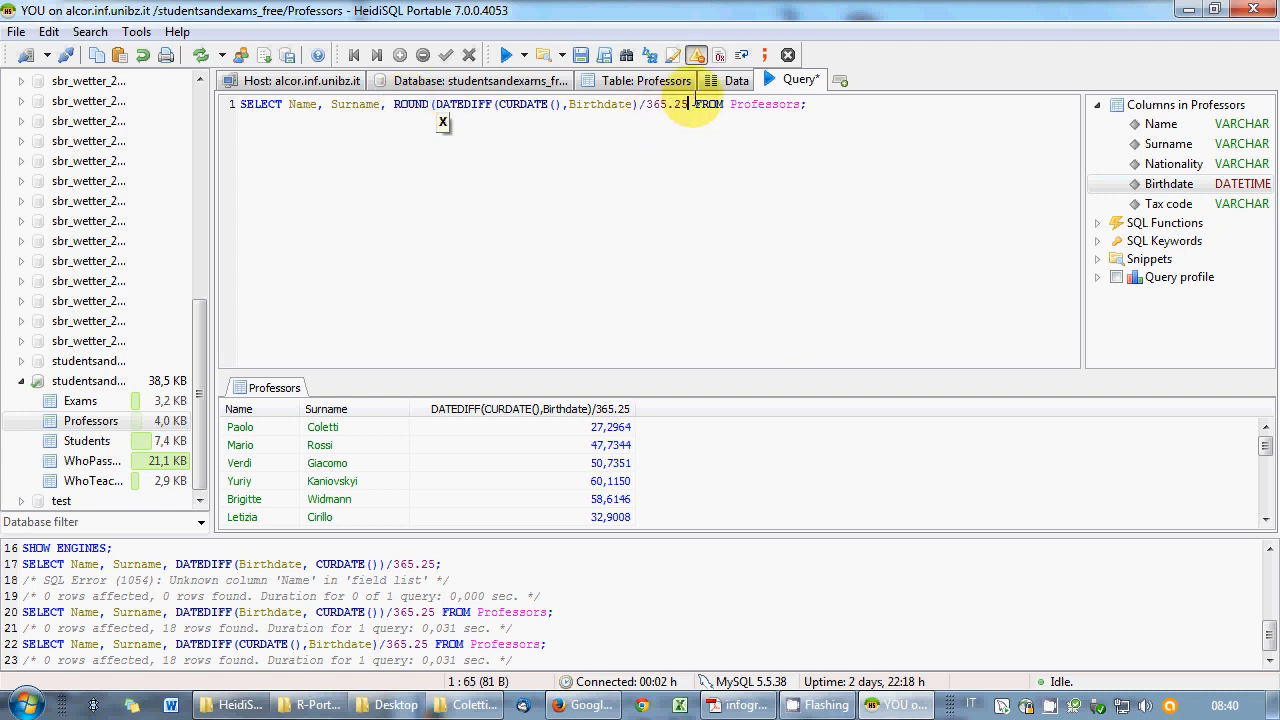
pyautogui.write(')')
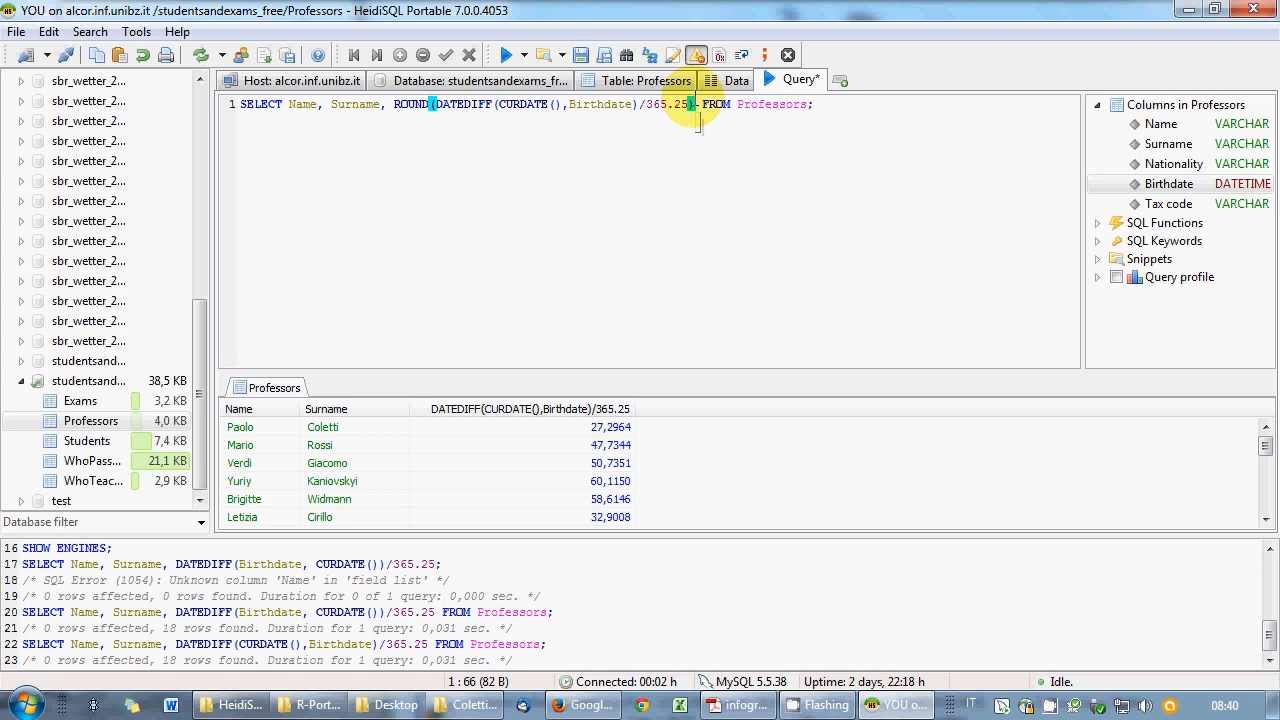
pyautogui.doubleClick(410, 104)
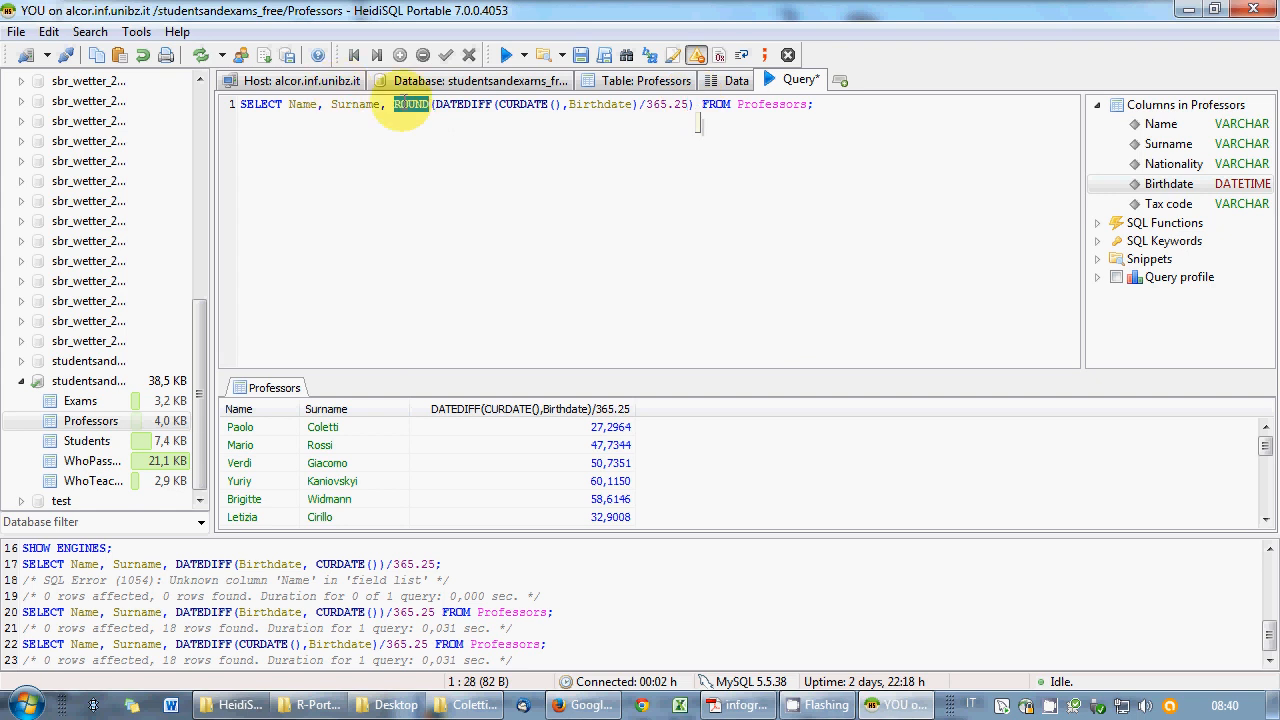
pyautogui.press('F1')
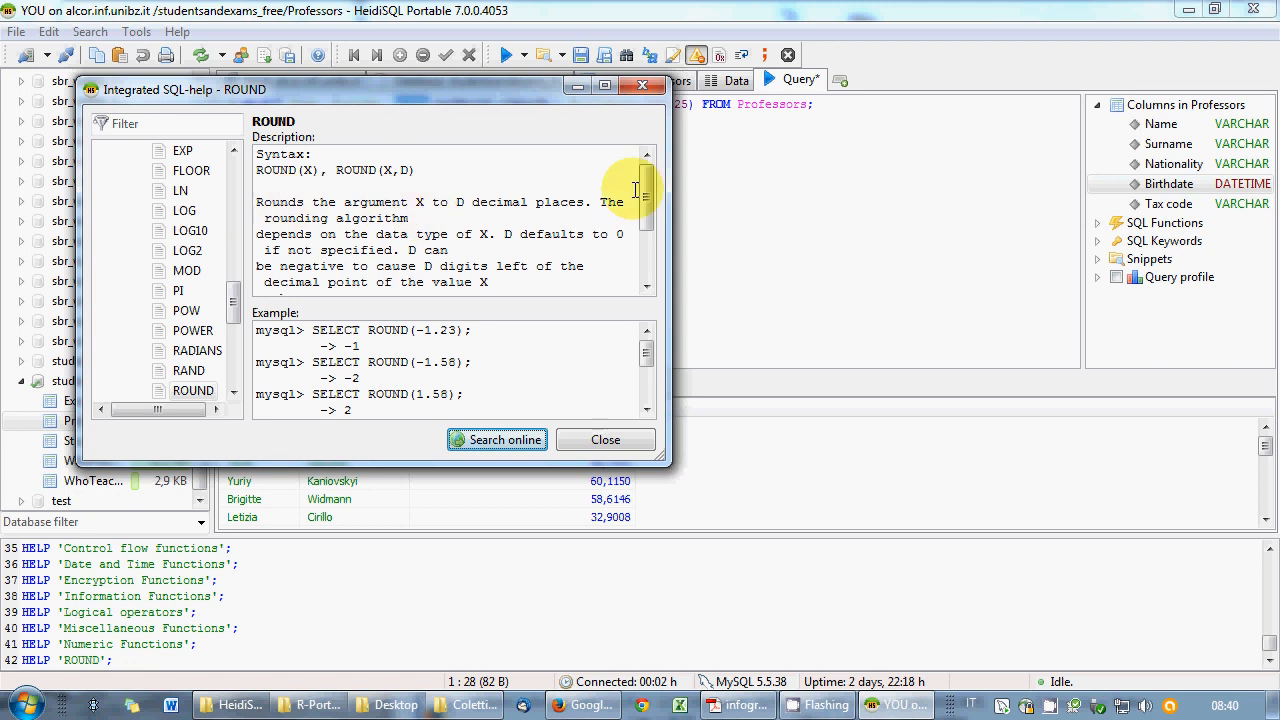
pyautogui.click(642, 86)
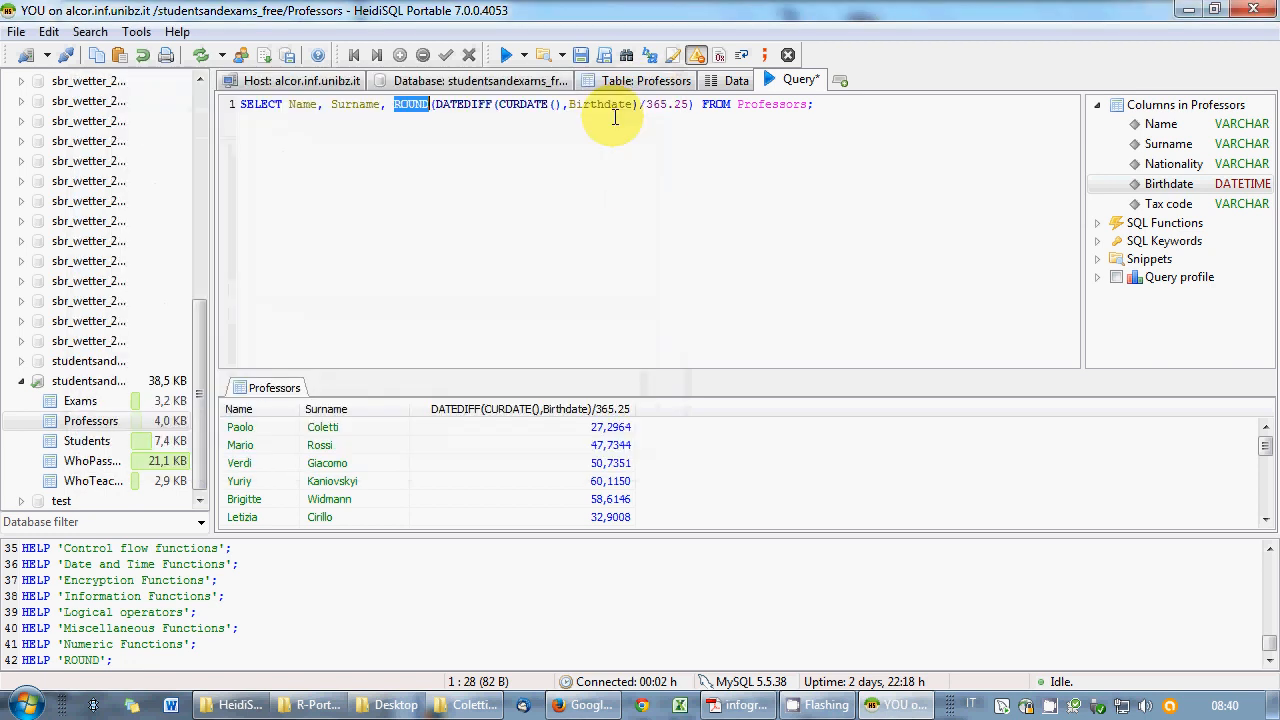
pyautogui.click(690, 105)
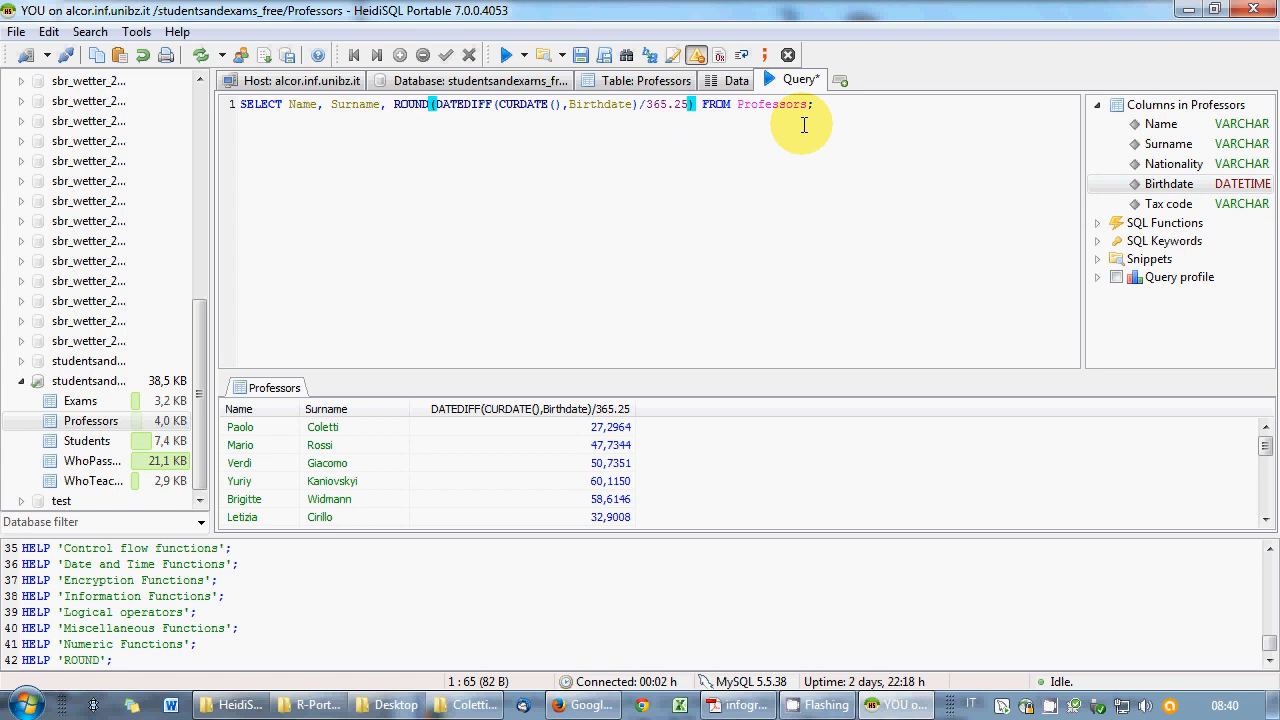
pyautogui.write(',0')
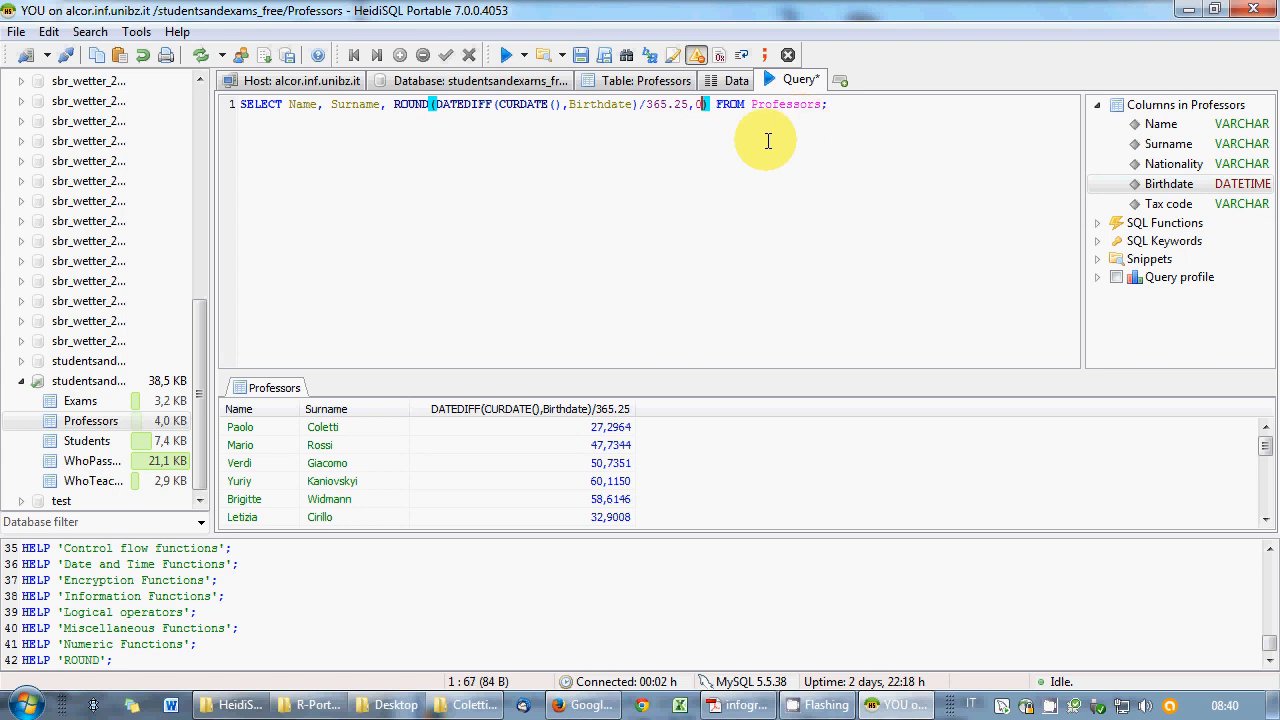
pyautogui.click(506, 55)
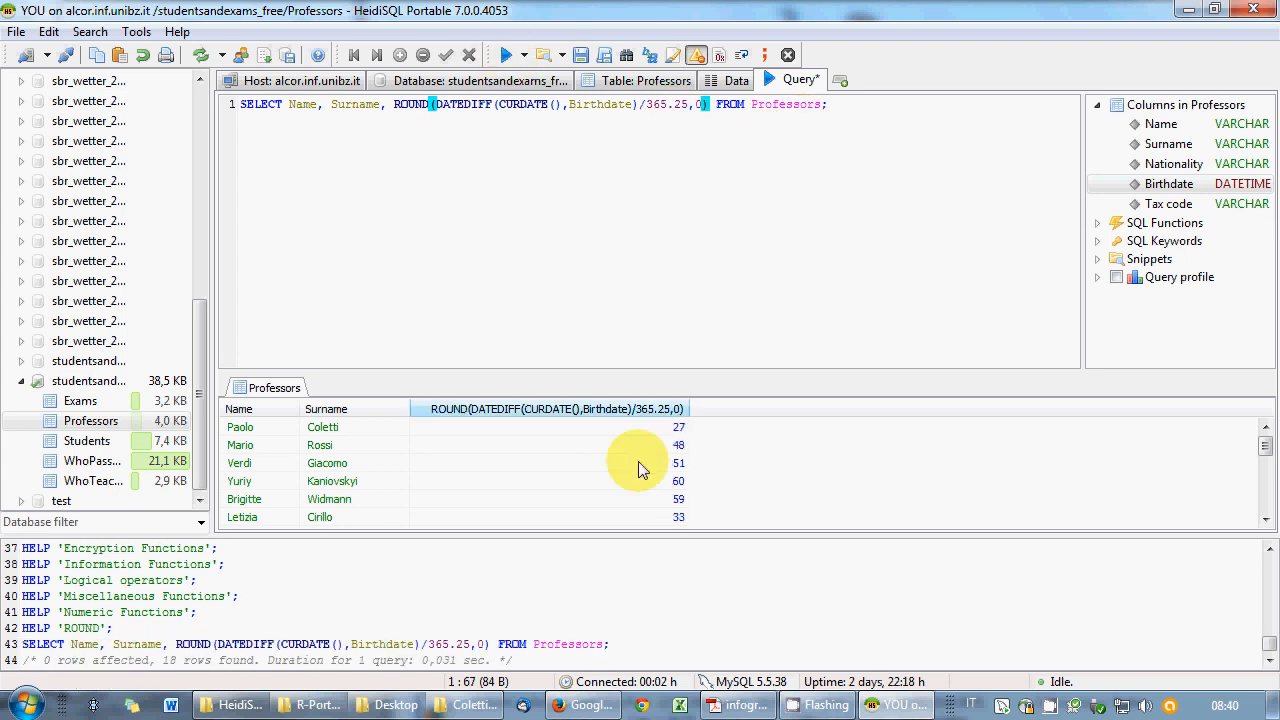
# - Alias the rounded age AS Age and try filtering with WHERE Age<45
pyautogui.click(856, 110)
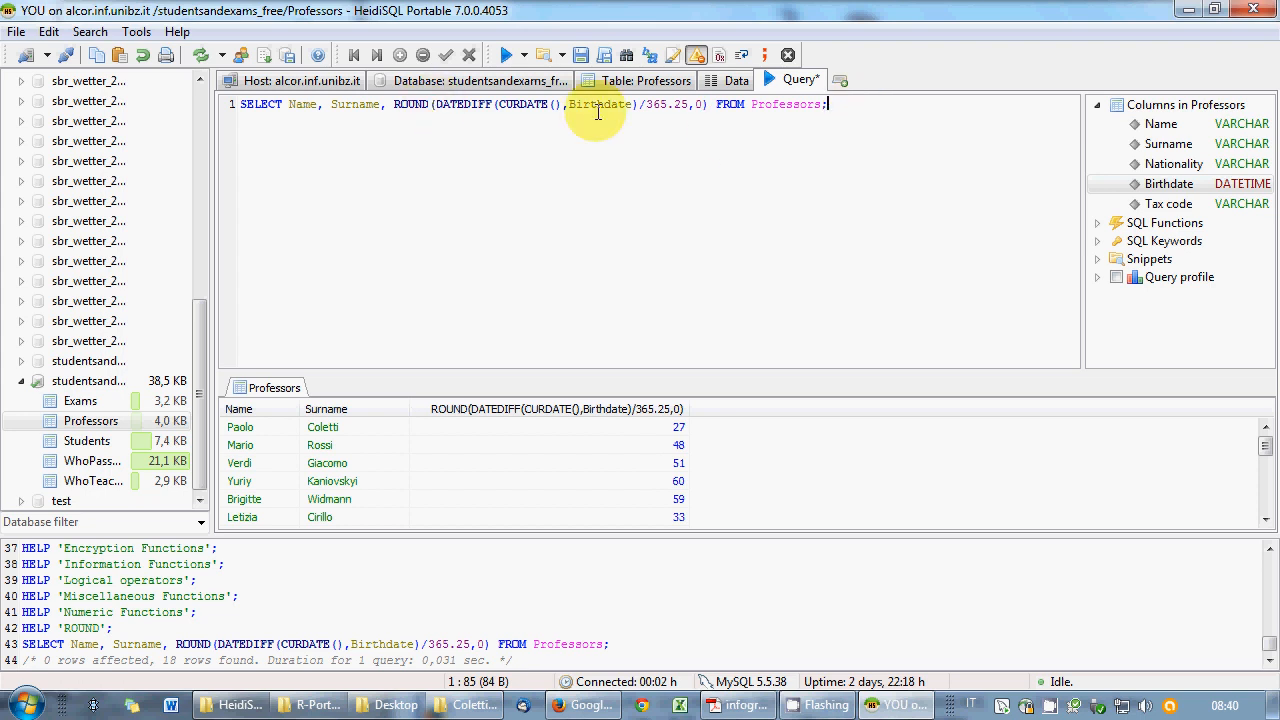
pyautogui.click(709, 104)
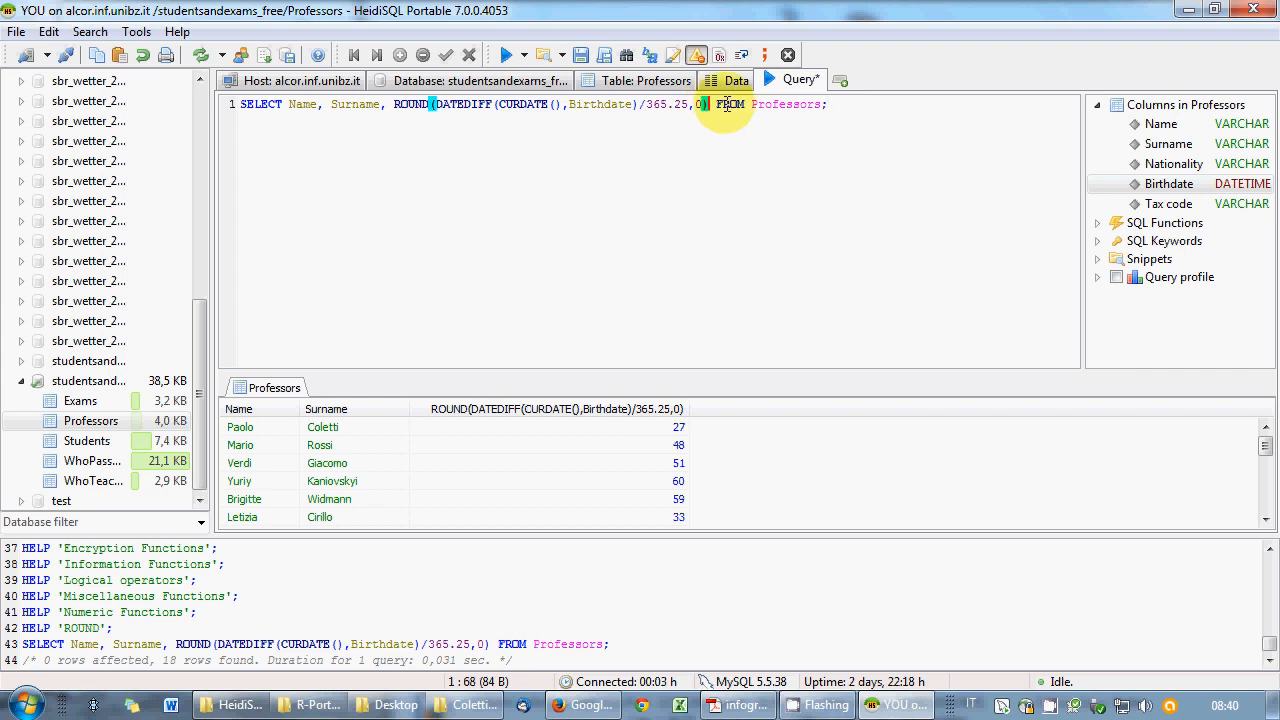
pyautogui.write('AS  ')
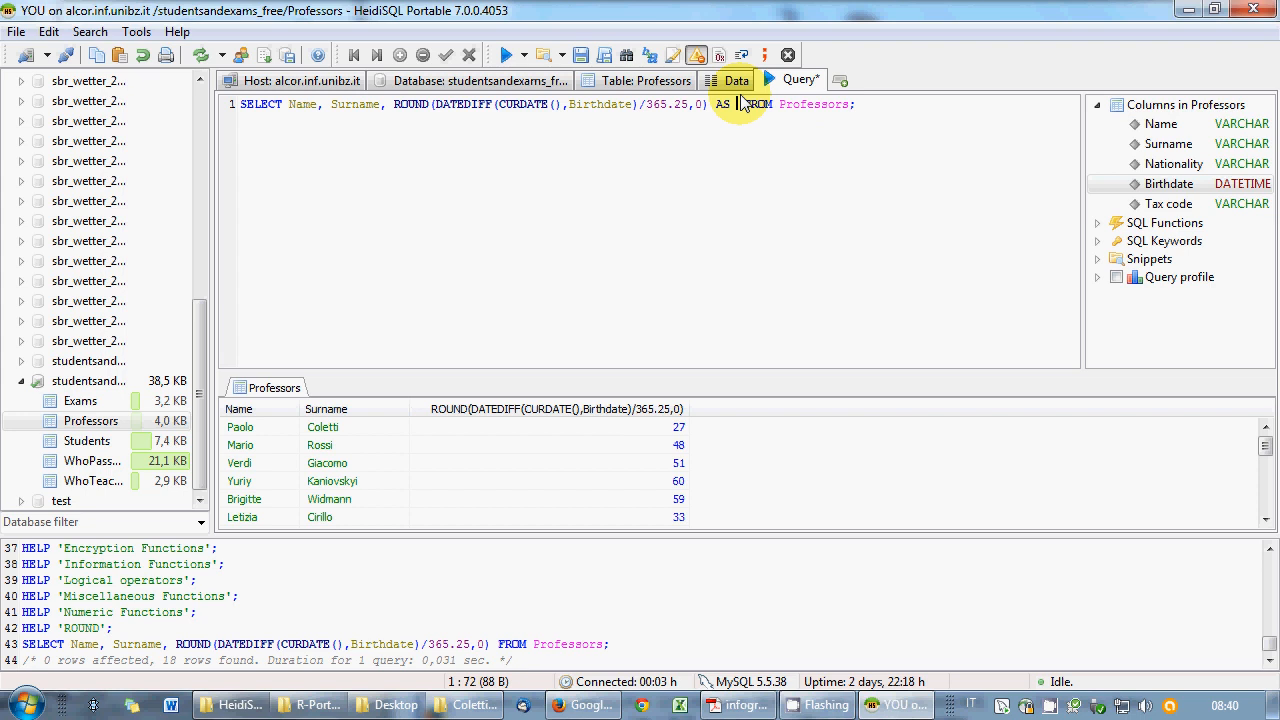
pyautogui.write('Age')
pyautogui.click(886, 106)
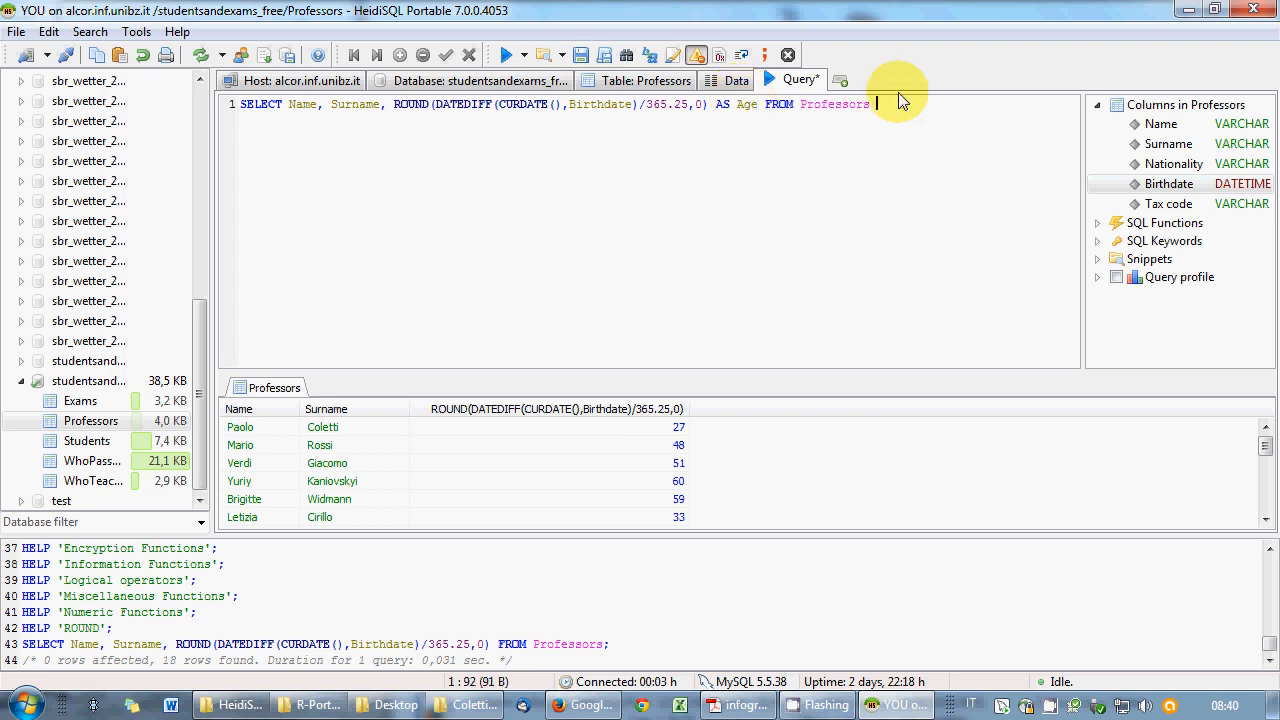
pyautogui.press('BackSpace')
pyautogui.write('WHERE Age<45;')
pyautogui.click(507, 55)
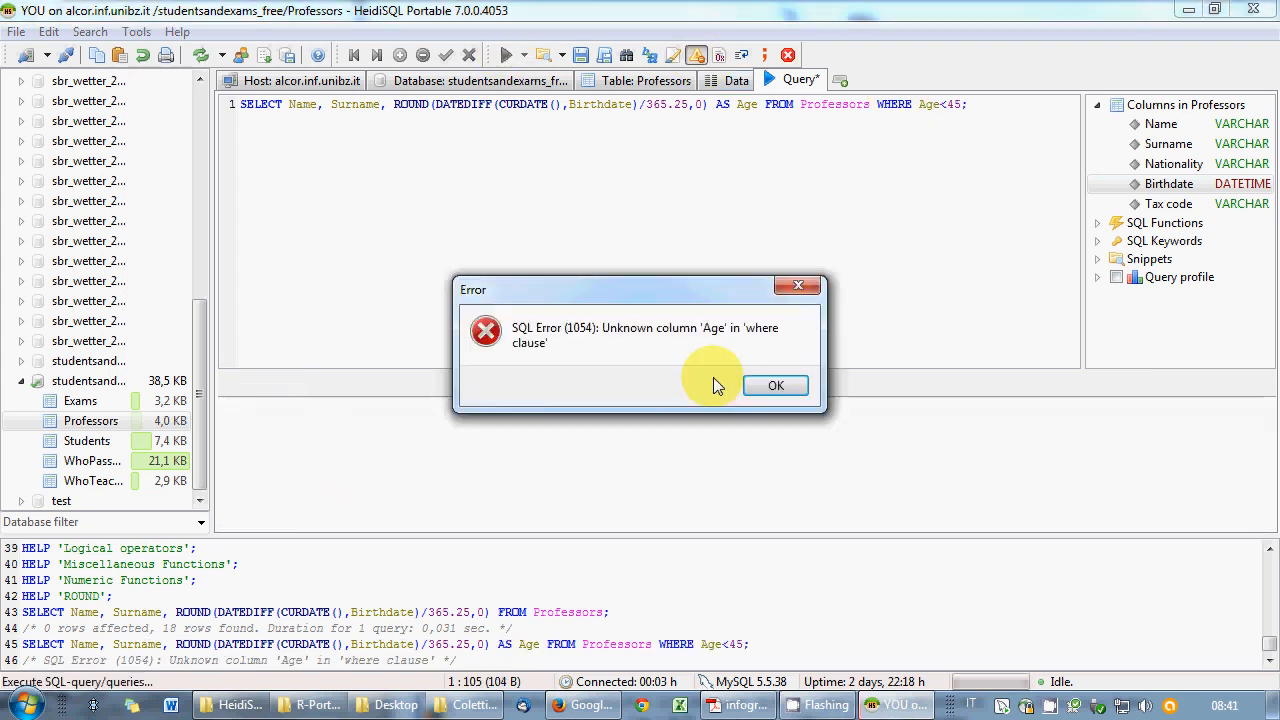
# - Dismiss the unknown column 'Age' error and delete the WHERE Age<45; clause
pyautogui.click(774, 385)
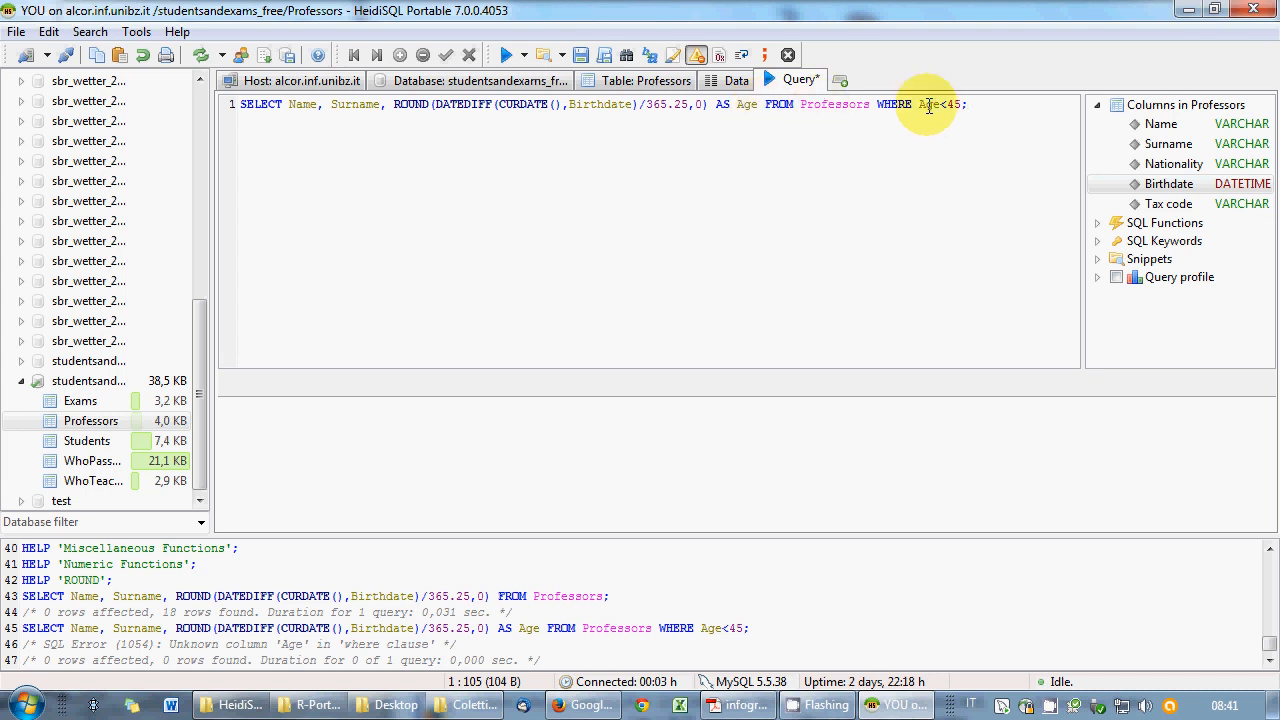
pyautogui.moveTo(878, 107); pyautogui.dragTo(964, 107)
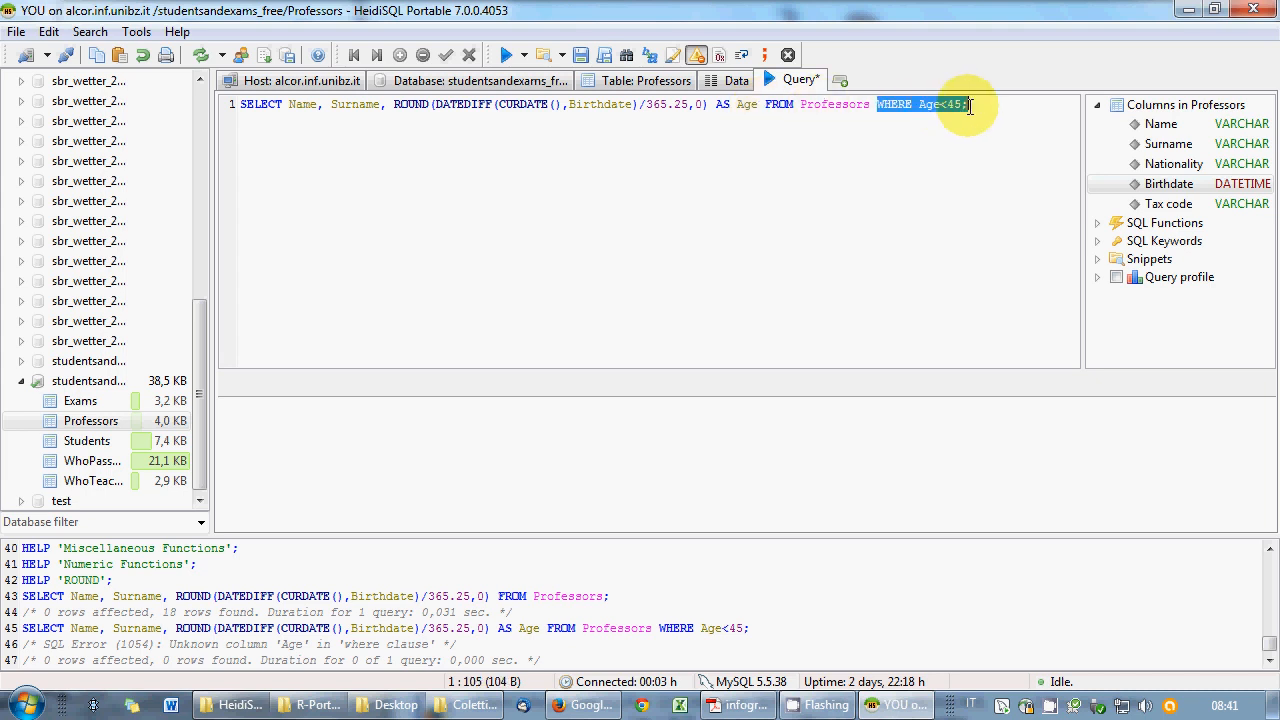
pyautogui.press('Delete')
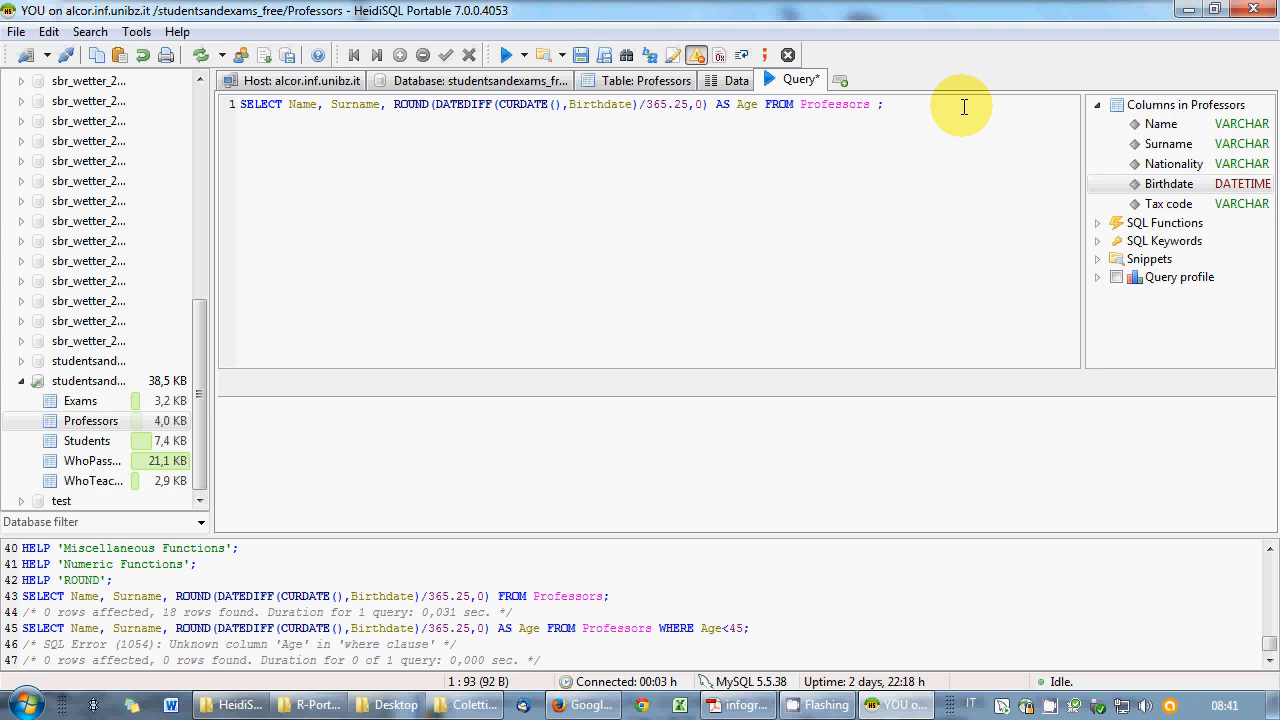
pyautogui.press('BackSpace')
# - Add count(WhoTeachesWhat.ID) to the select list after Age
pyautogui.click(766, 104)
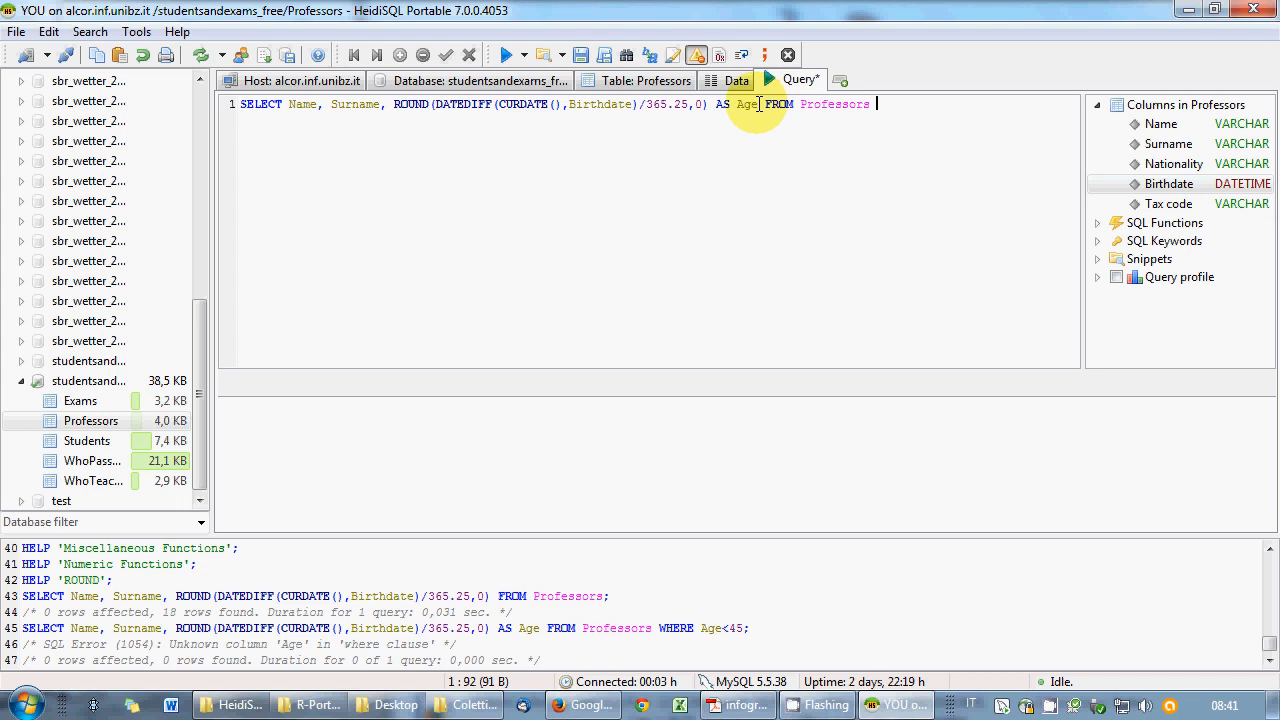
pyautogui.write(', coun')
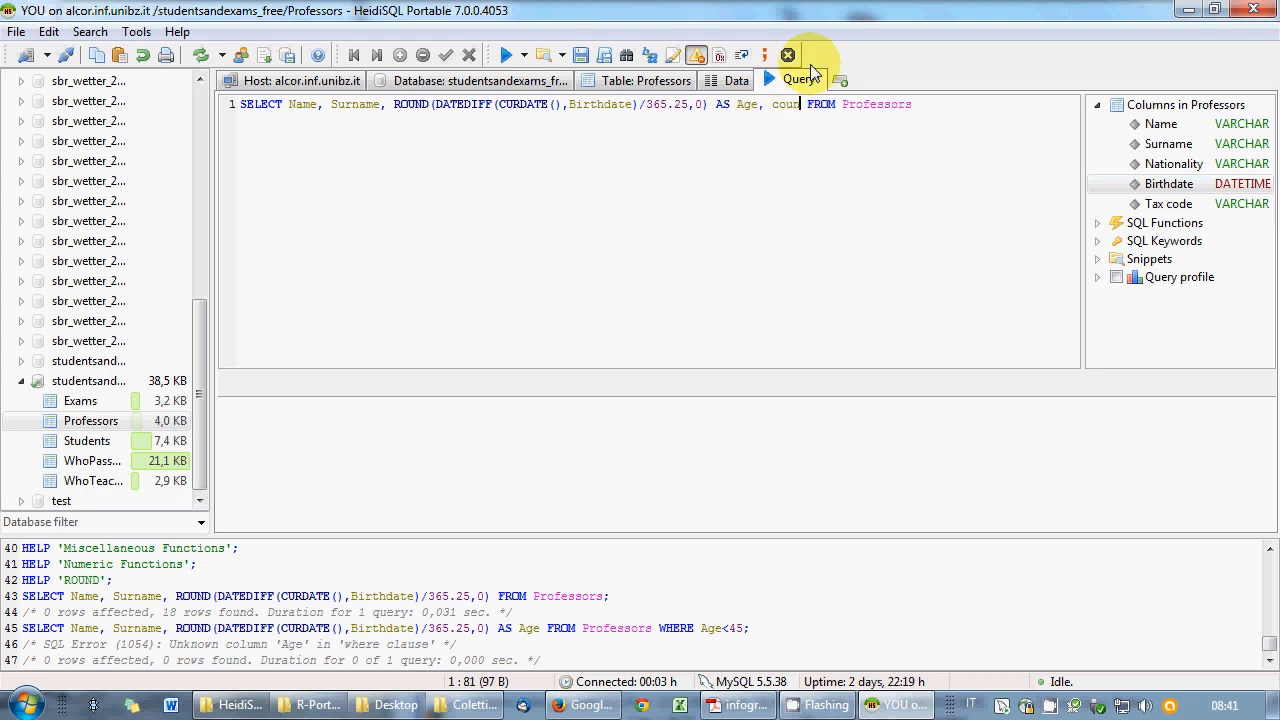
pyautogui.write('t(')
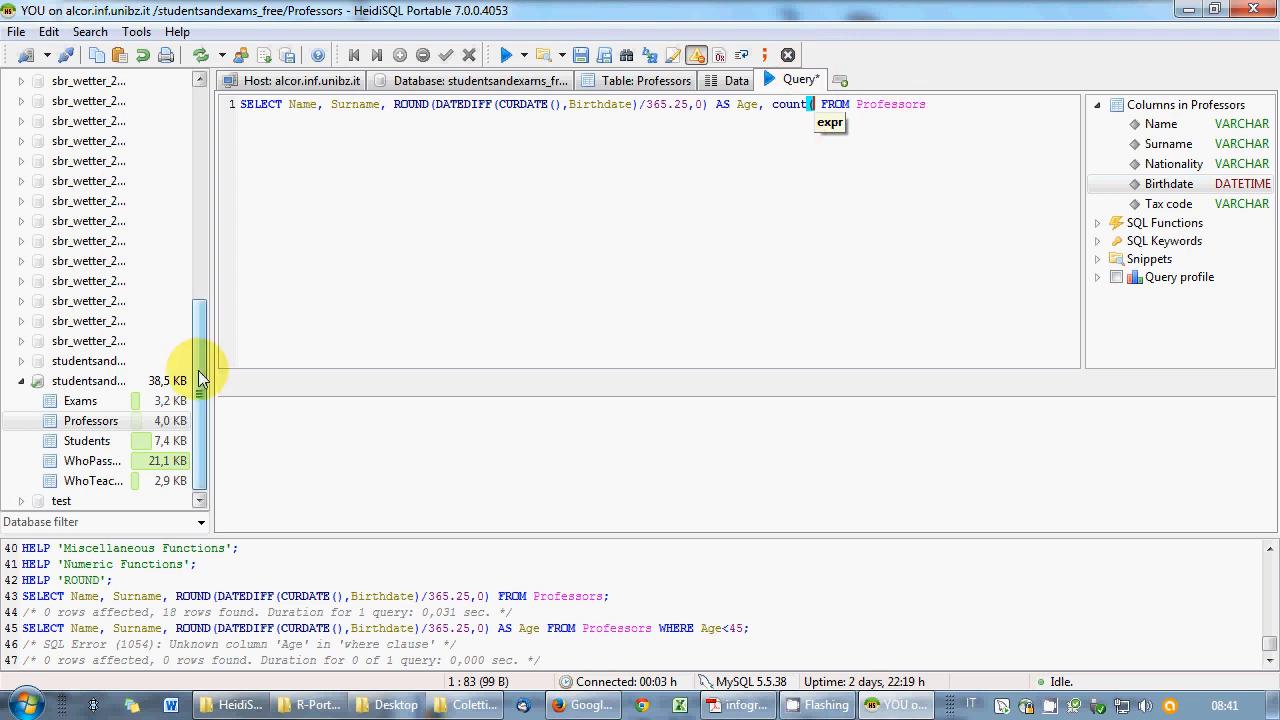
pyautogui.moveTo(199, 372); pyautogui.dragTo(200, 398)
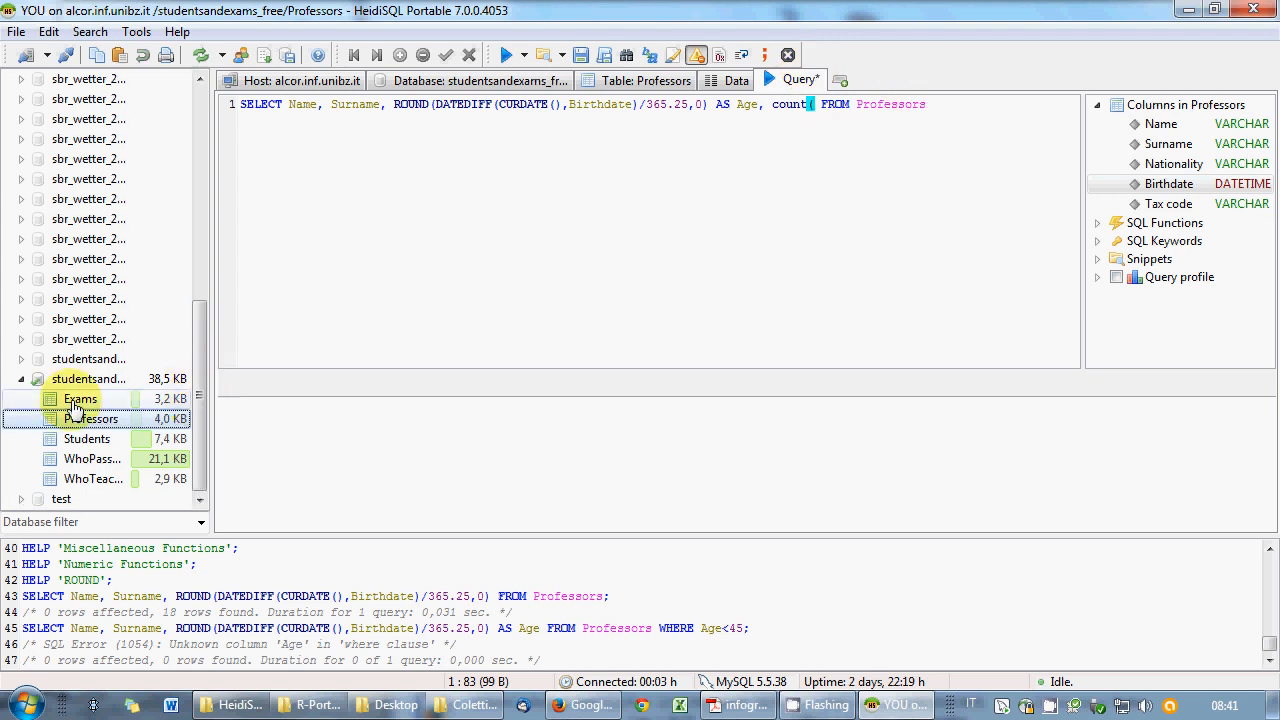
pyautogui.click(78, 460)
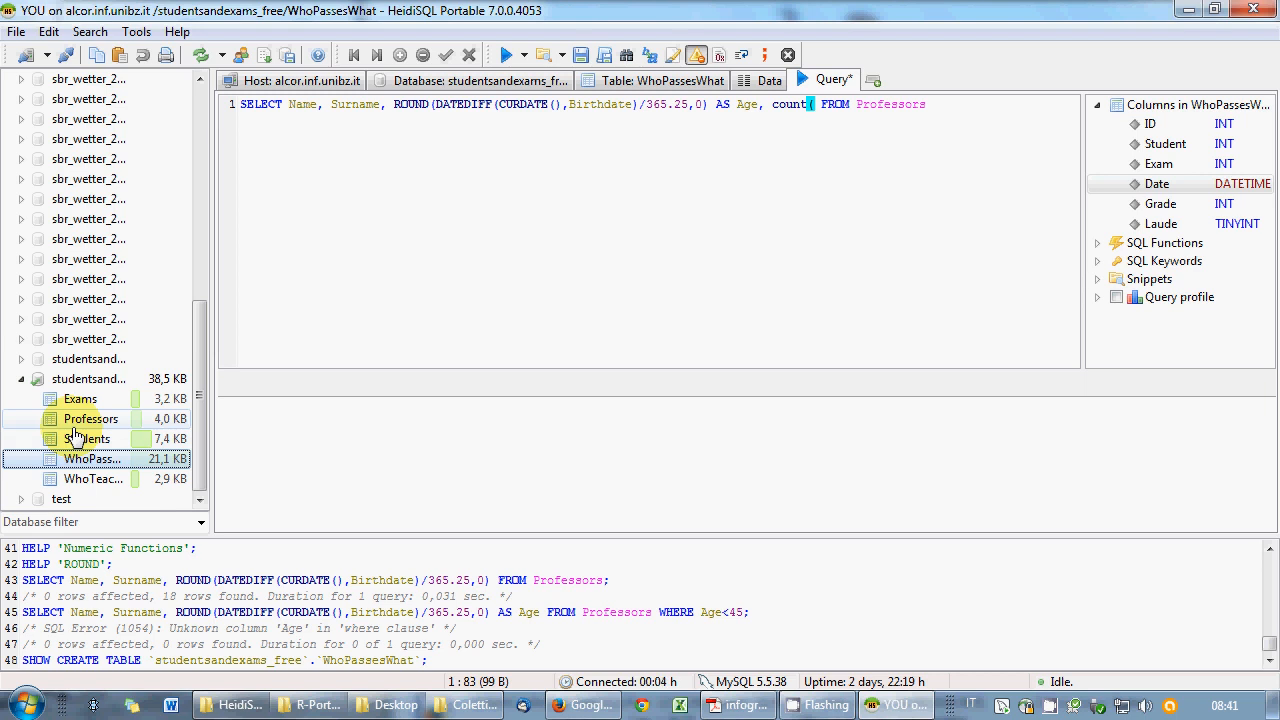
pyautogui.click(100, 479)
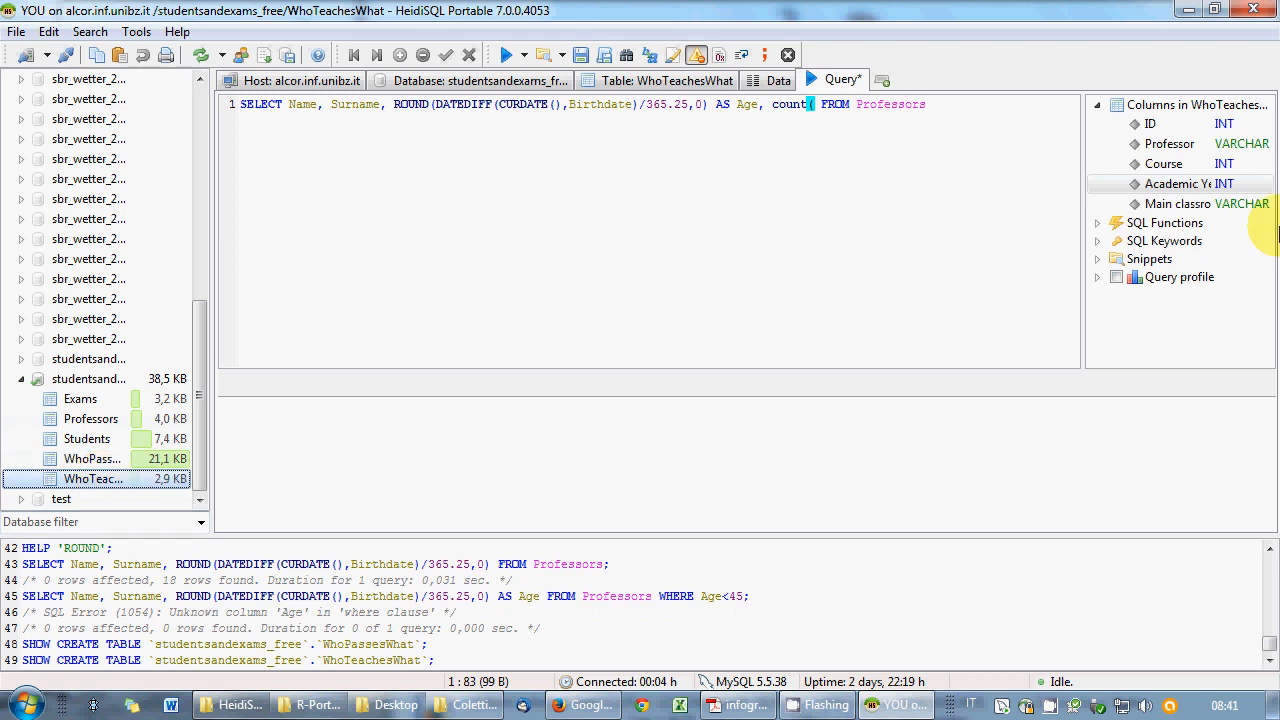
pyautogui.doubleClick(1149, 124)
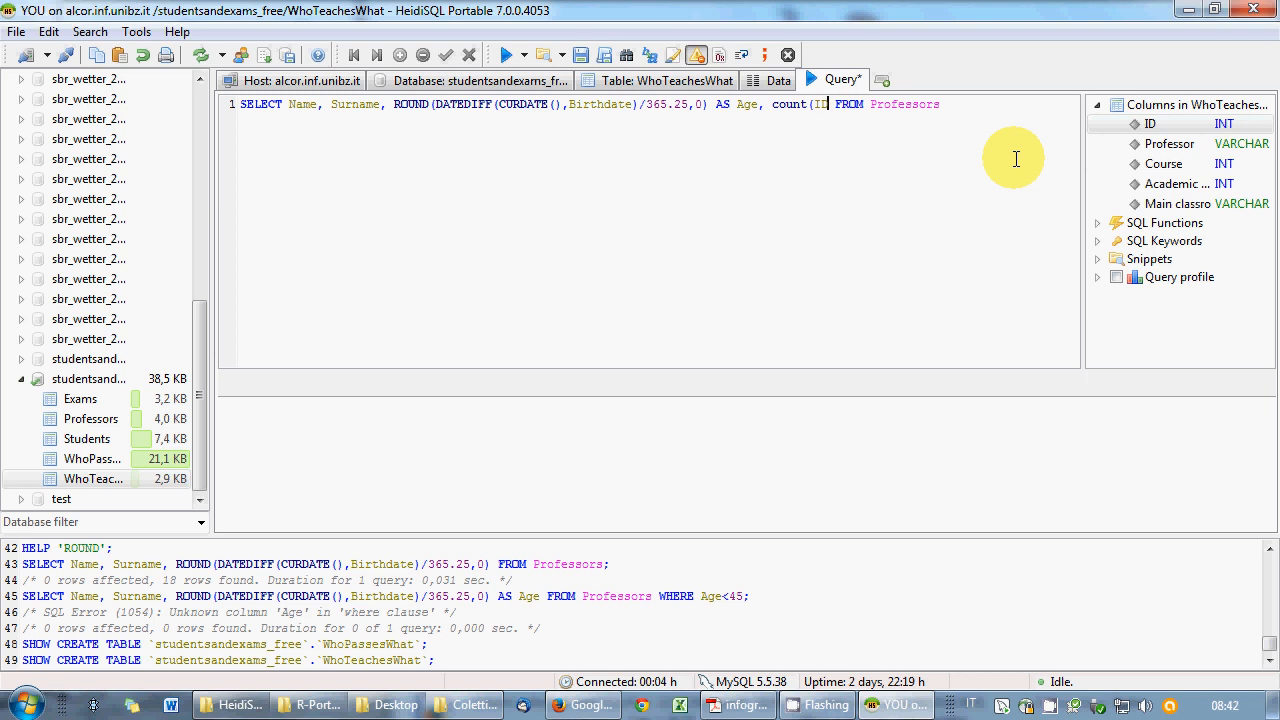
pyautogui.press('BackSpace')
pyautogui.press('BackSpace')
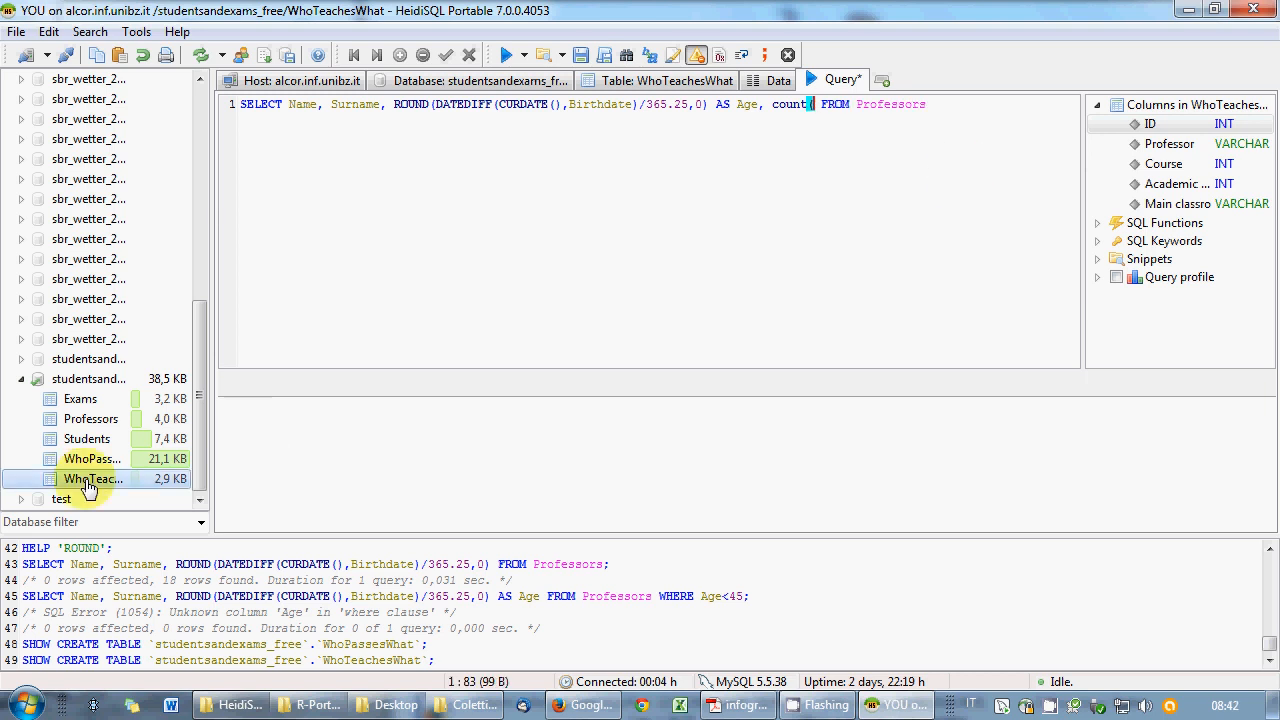
pyautogui.moveTo(88, 479); pyautogui.dragTo(386, 304)
pyautogui.write('.')
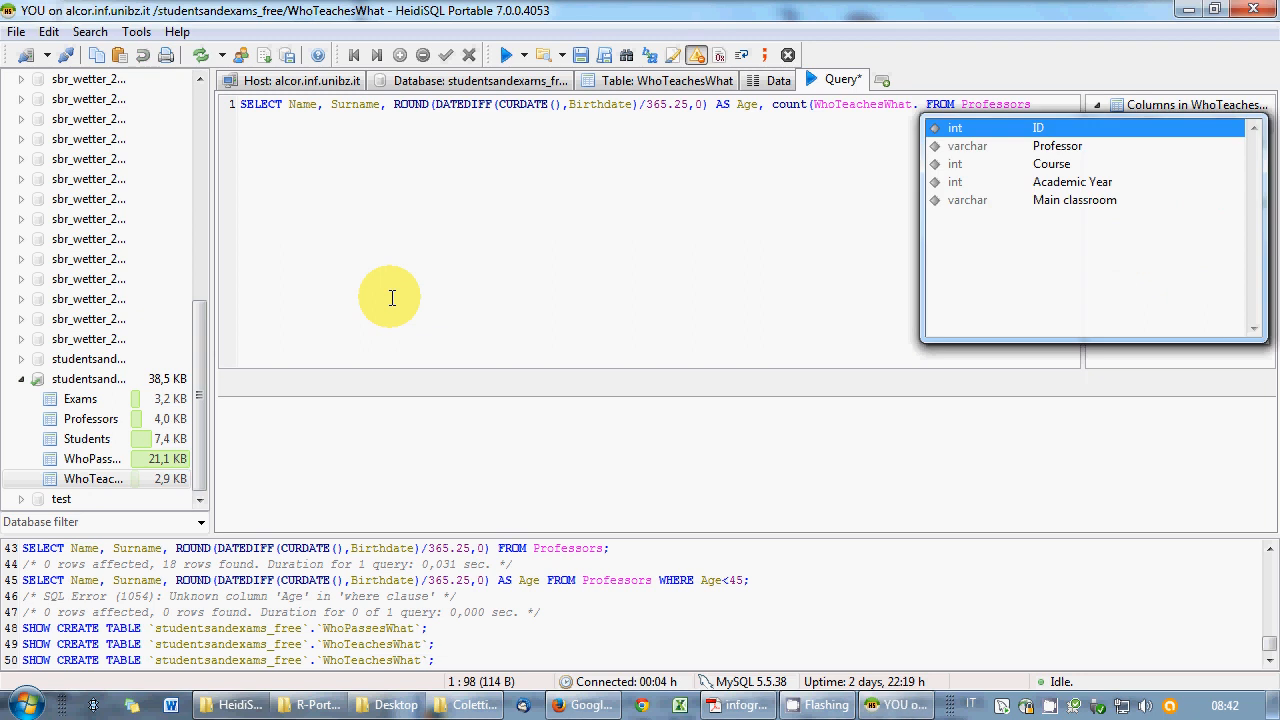
pyautogui.press('Return')
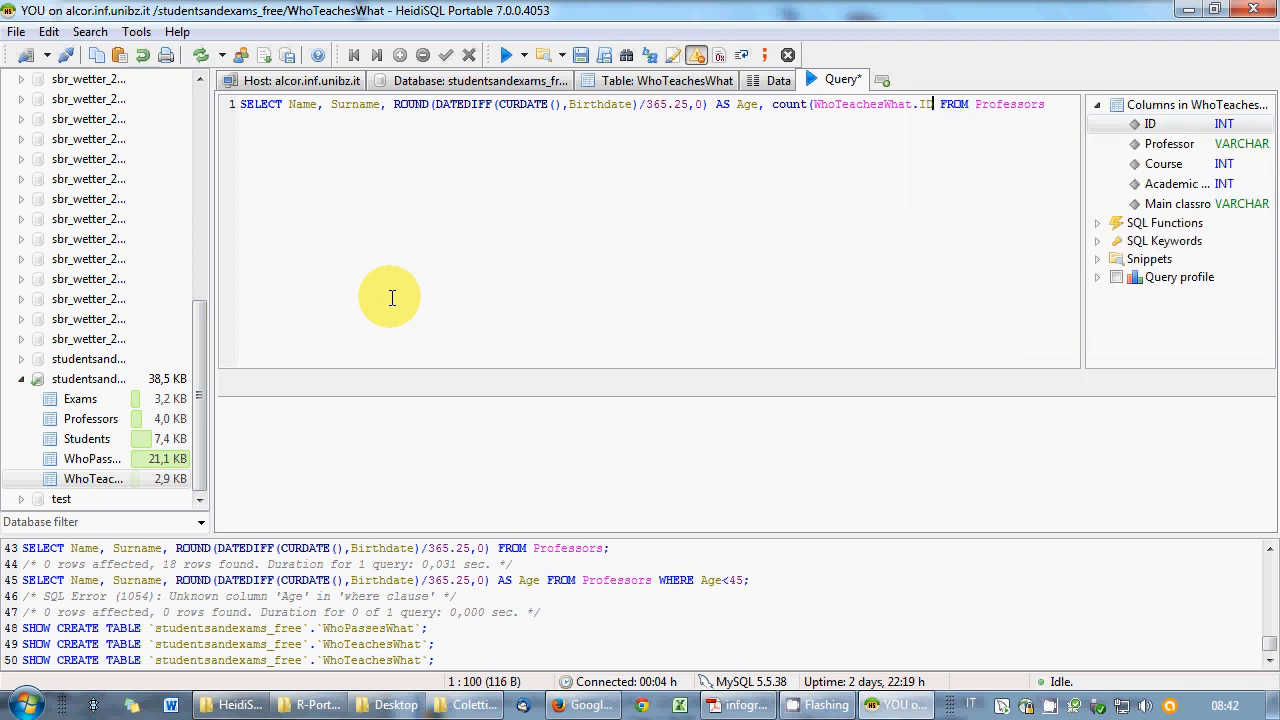
pyautogui.write(')')
# - Move FROM Professors to a second line and append INNER JOIN
pyautogui.press('End')
pyautogui.hotkey('ctrl', 'Left')
pyautogui.hotkey('ctrl', 'Left')
pyautogui.press('Return')
pyautogui.press('End')
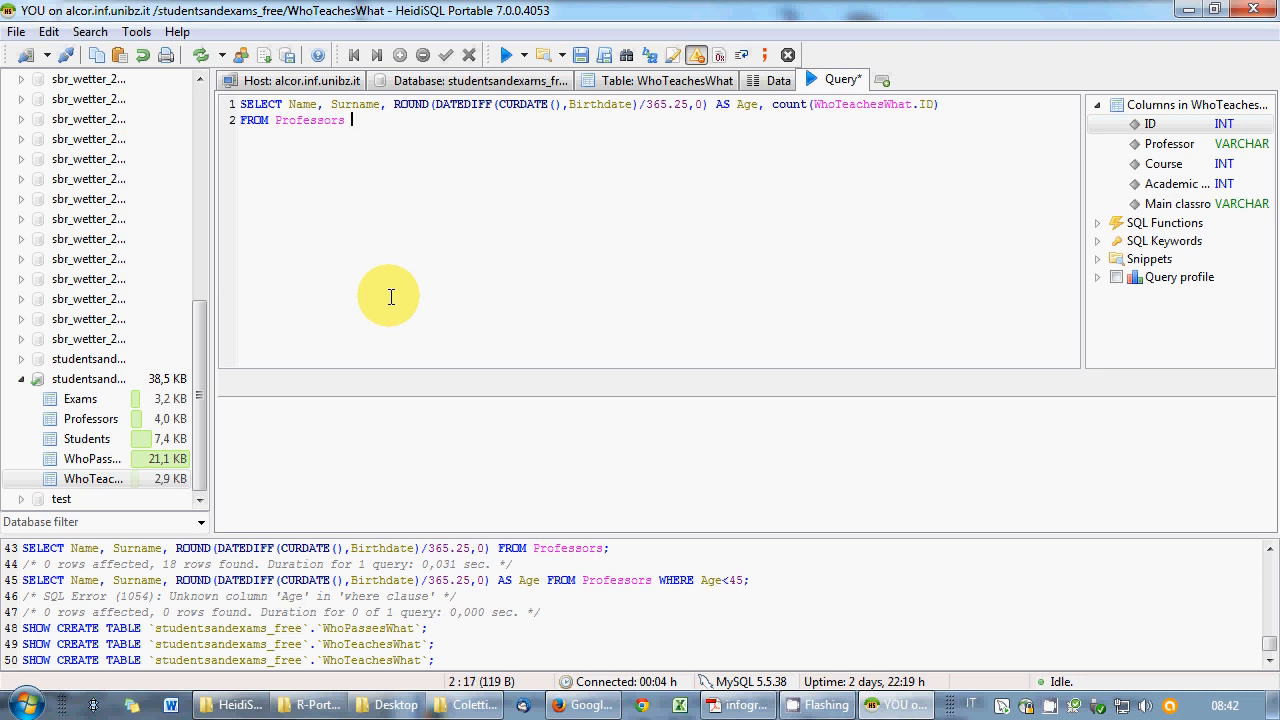
pyautogui.write('INNER JOIN')
pyautogui.click(92, 481)
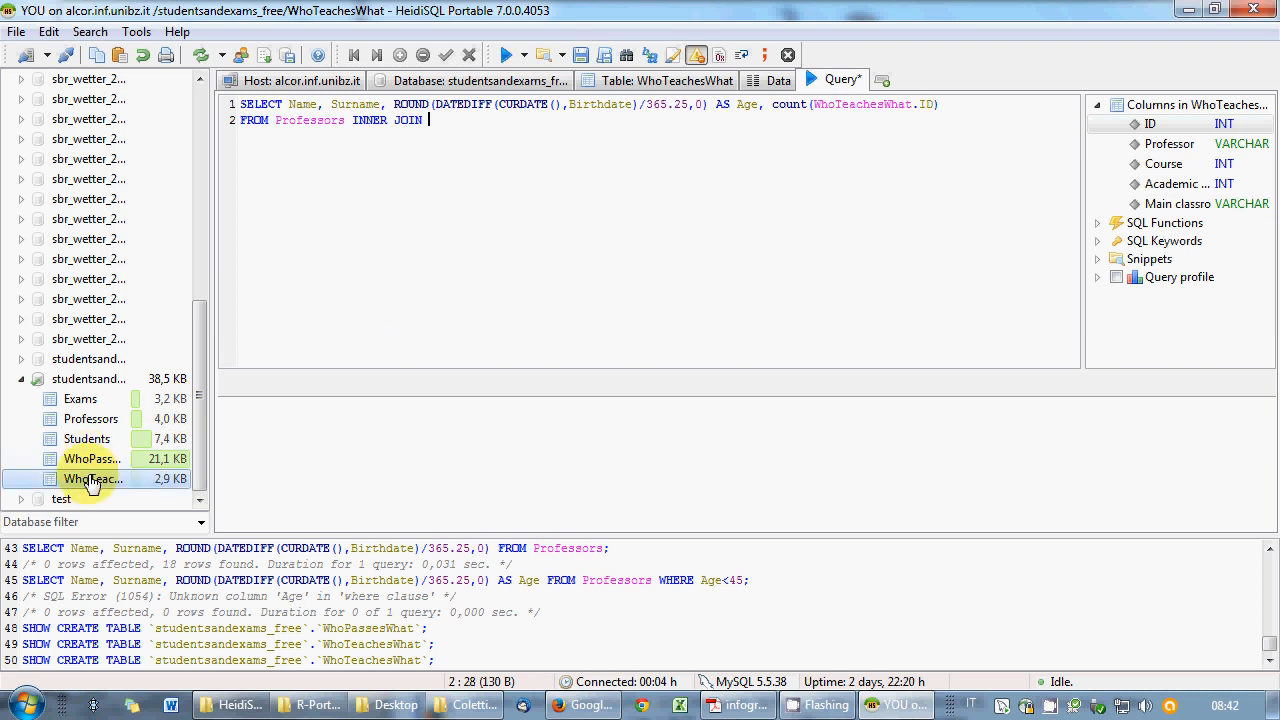
# - Join WhoTeachesWhat ON Professors.`Tax code`=WhoTeachesWhat.Professor
pyautogui.doubleClick(92, 481)
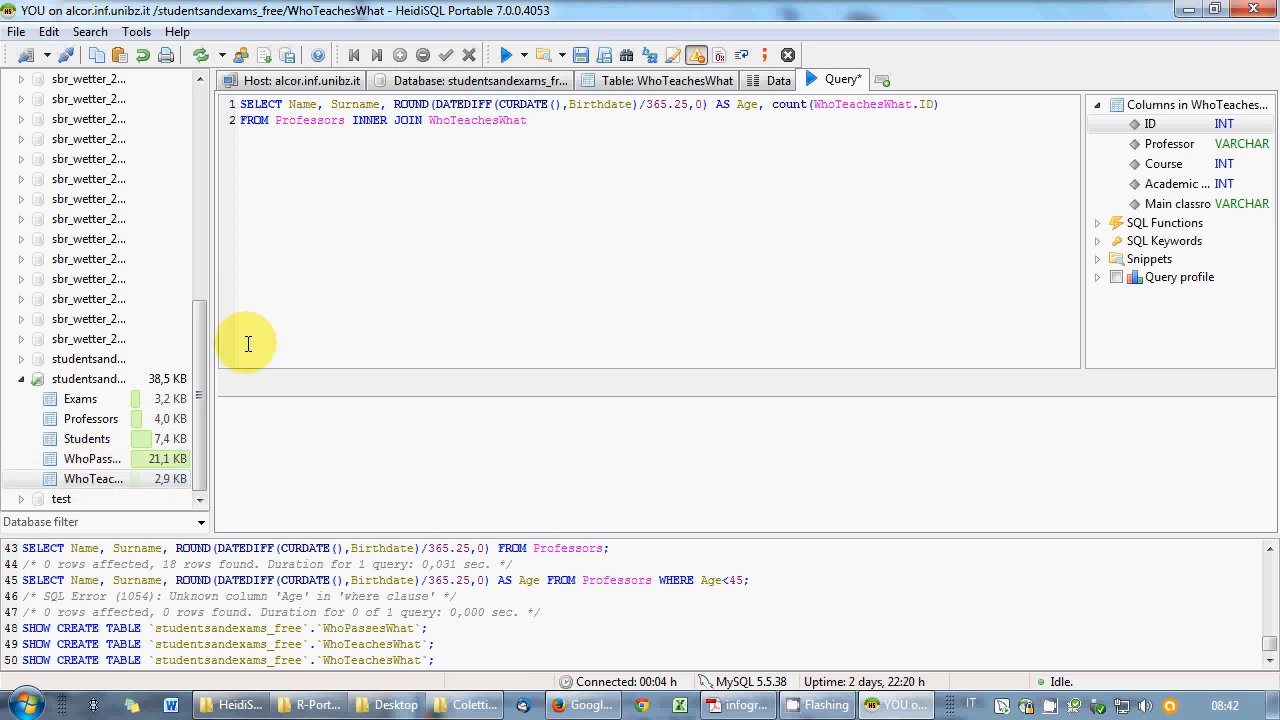
pyautogui.write('ON')
pyautogui.doubleClick(60, 421)
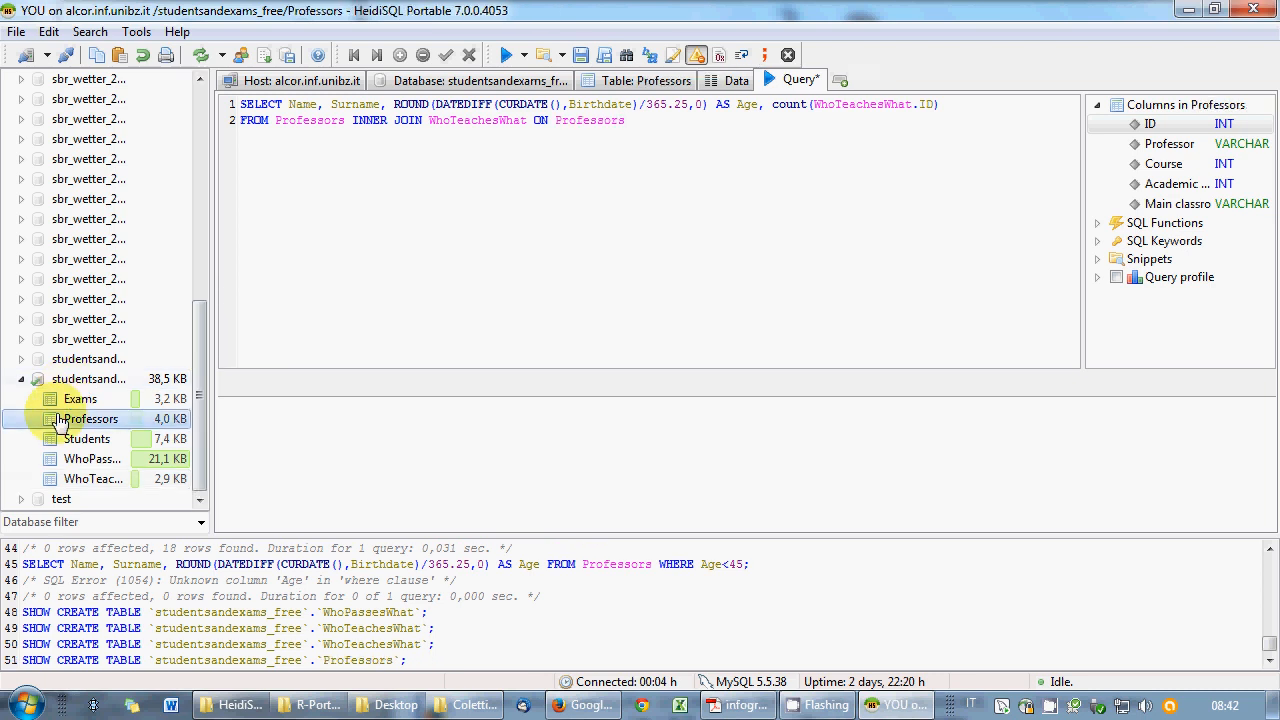
pyautogui.write('.')
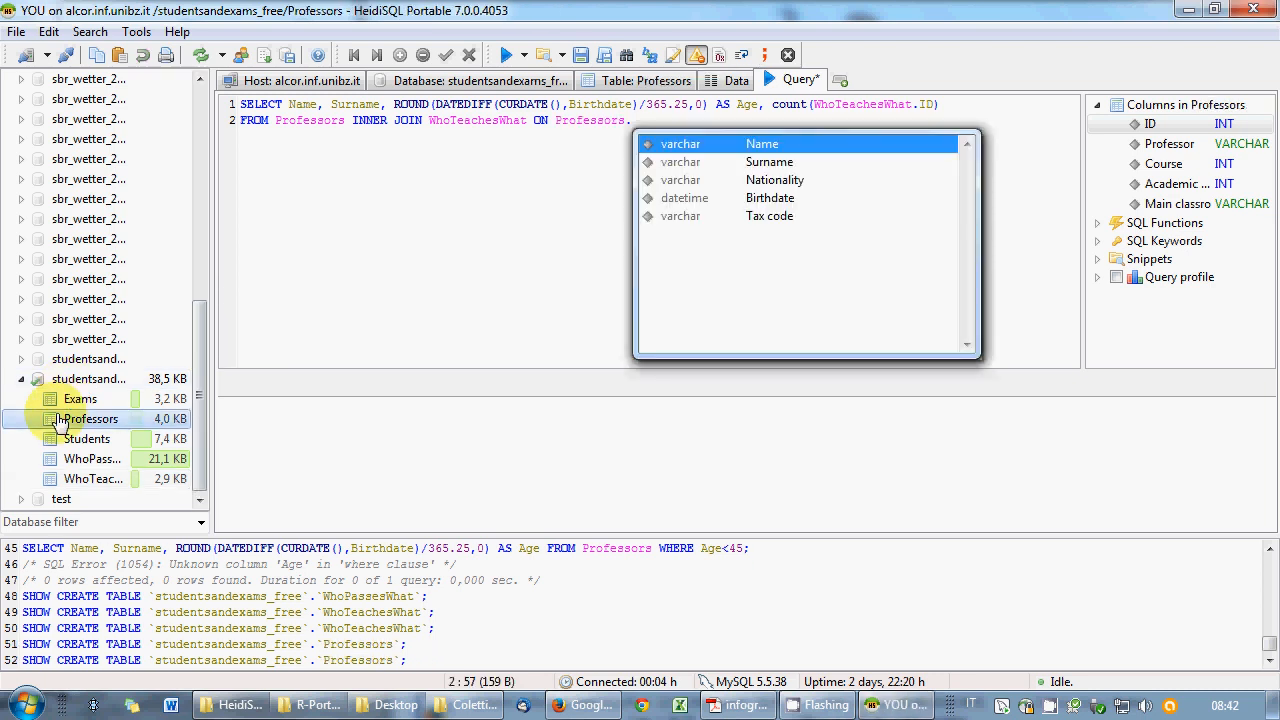
pyautogui.doubleClick(757, 216)
pyautogui.write('=')
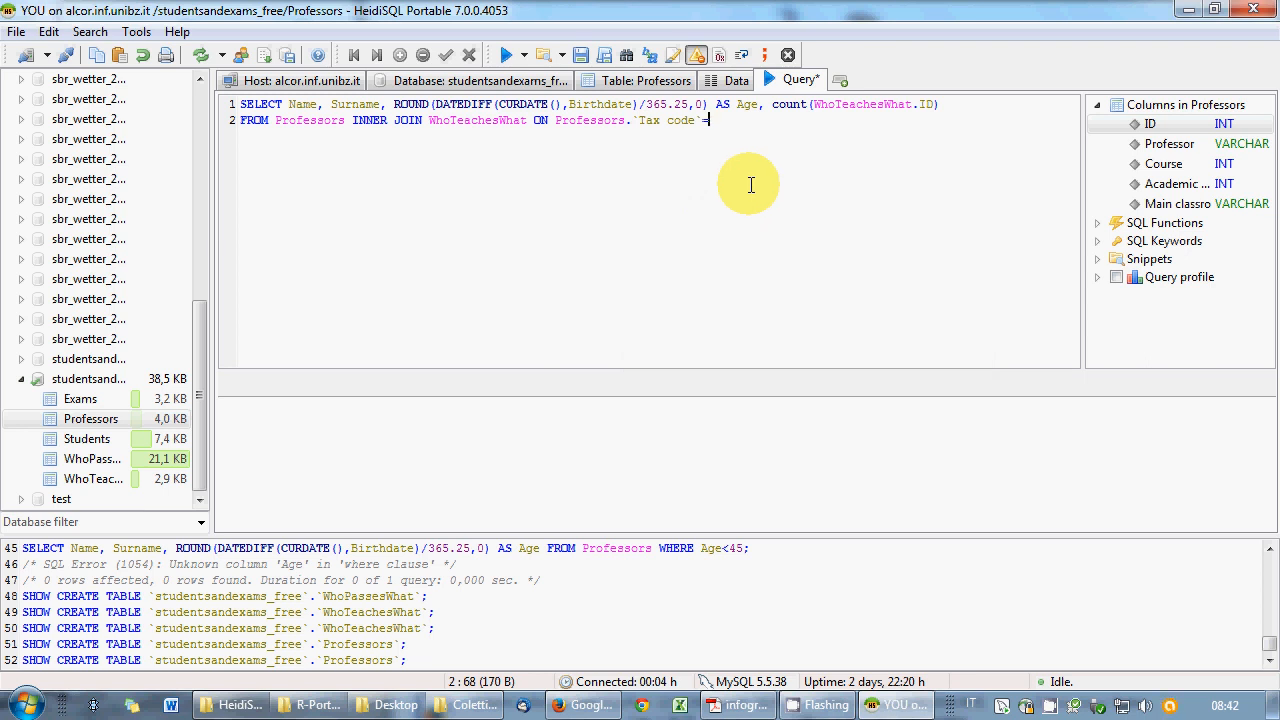
pyautogui.doubleClick(92, 479)
pyautogui.write('.')
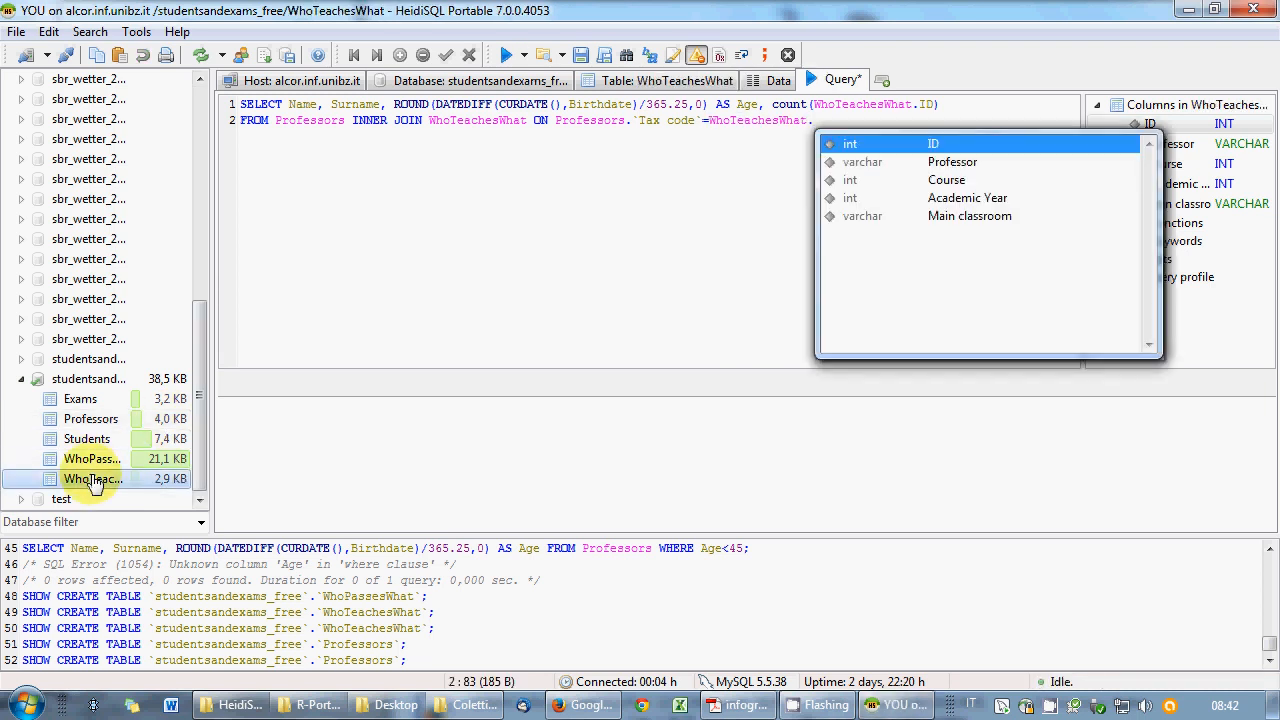
pyautogui.press('Down')
pyautogui.press('Return')
pyautogui.write(';')
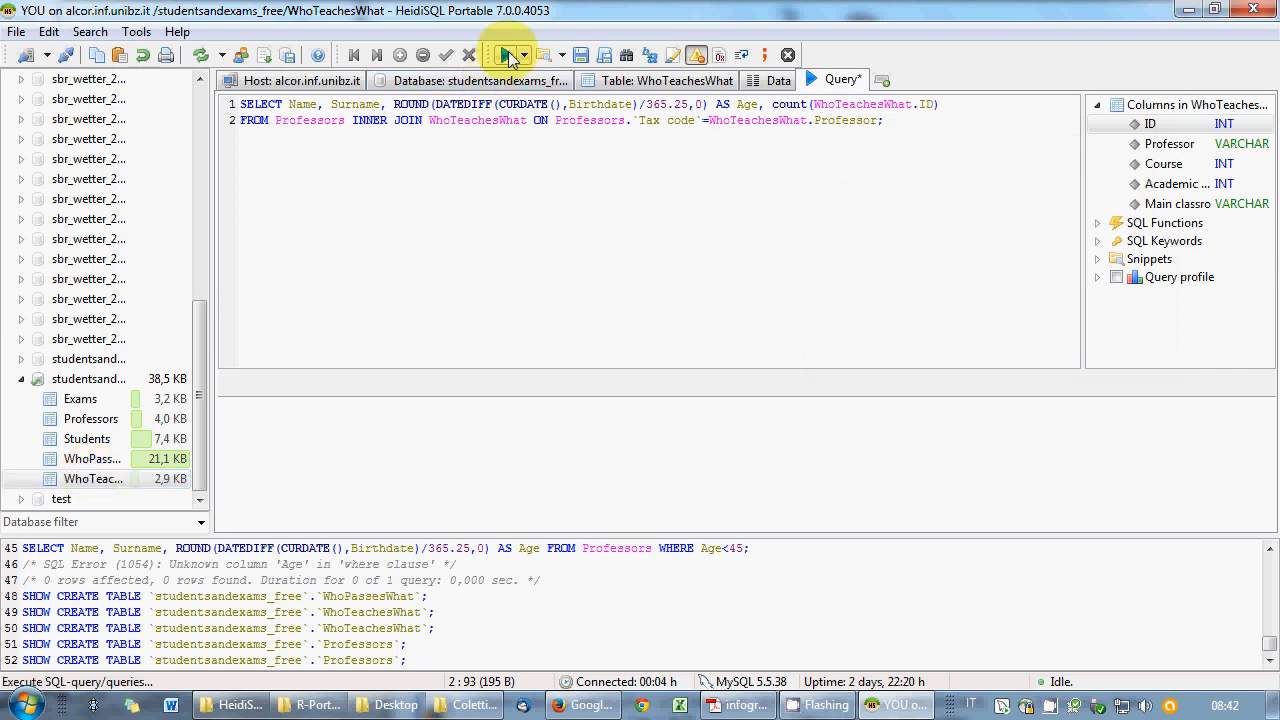
# - Add GROUP BY Professors.`Tax code` on a third line and run the query
pyautogui.press('BackSpace')
pyautogui.write('GROUP BY')
pyautogui.doubleClick(112, 420)
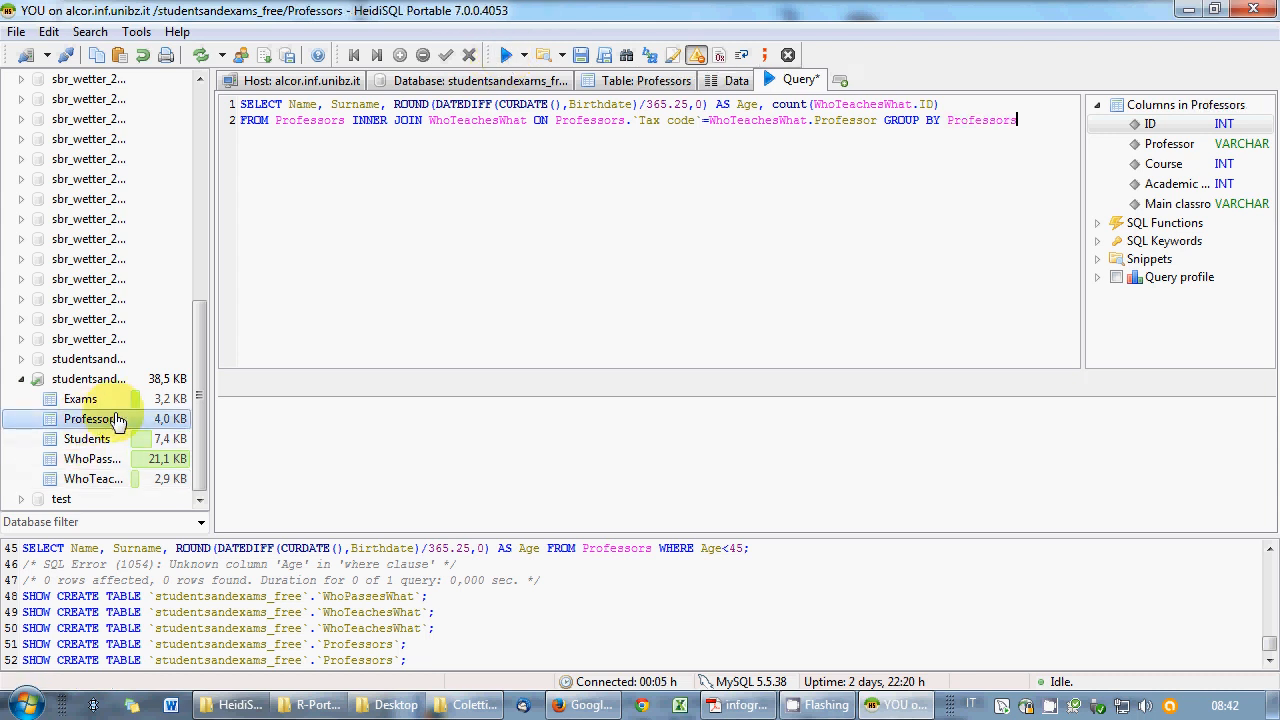
pyautogui.write('.')
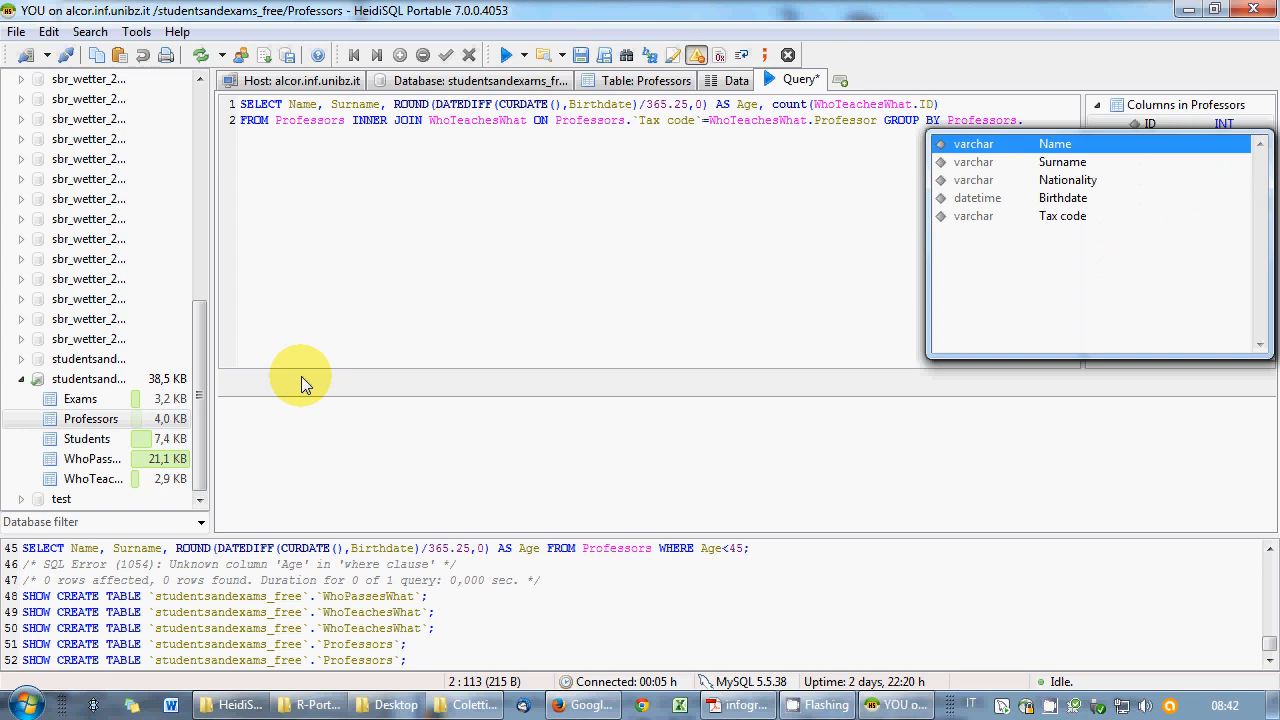
pyautogui.press('Down')
pyautogui.press('Down')
pyautogui.press('Down')
pyautogui.press('Down')
pyautogui.press('Return')
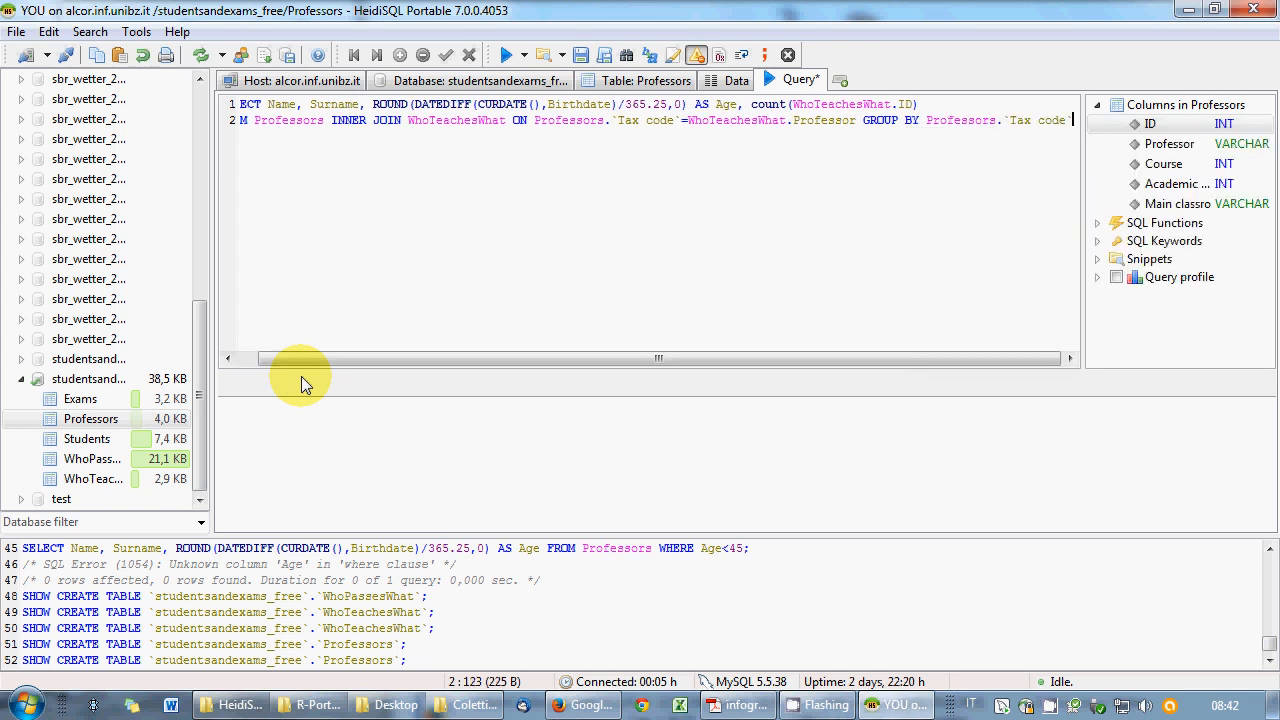
pyautogui.write(';')
pyautogui.click(850, 120)
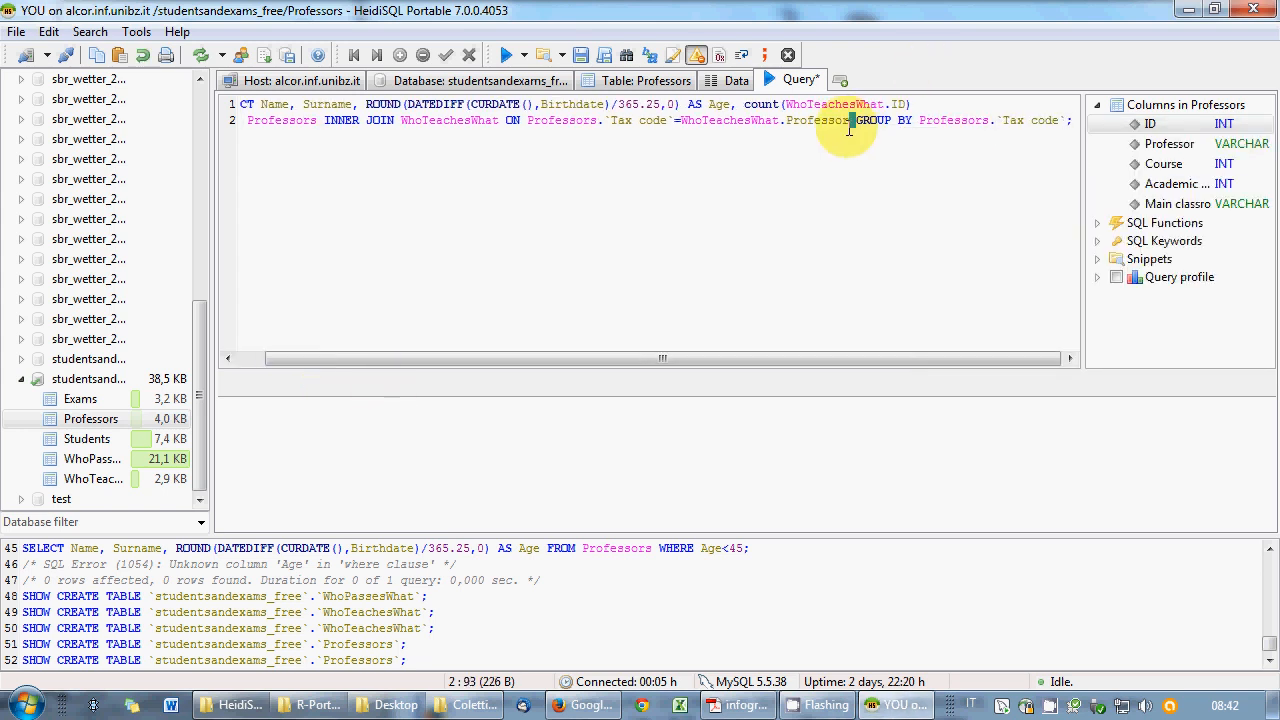
pyautogui.press('Return')
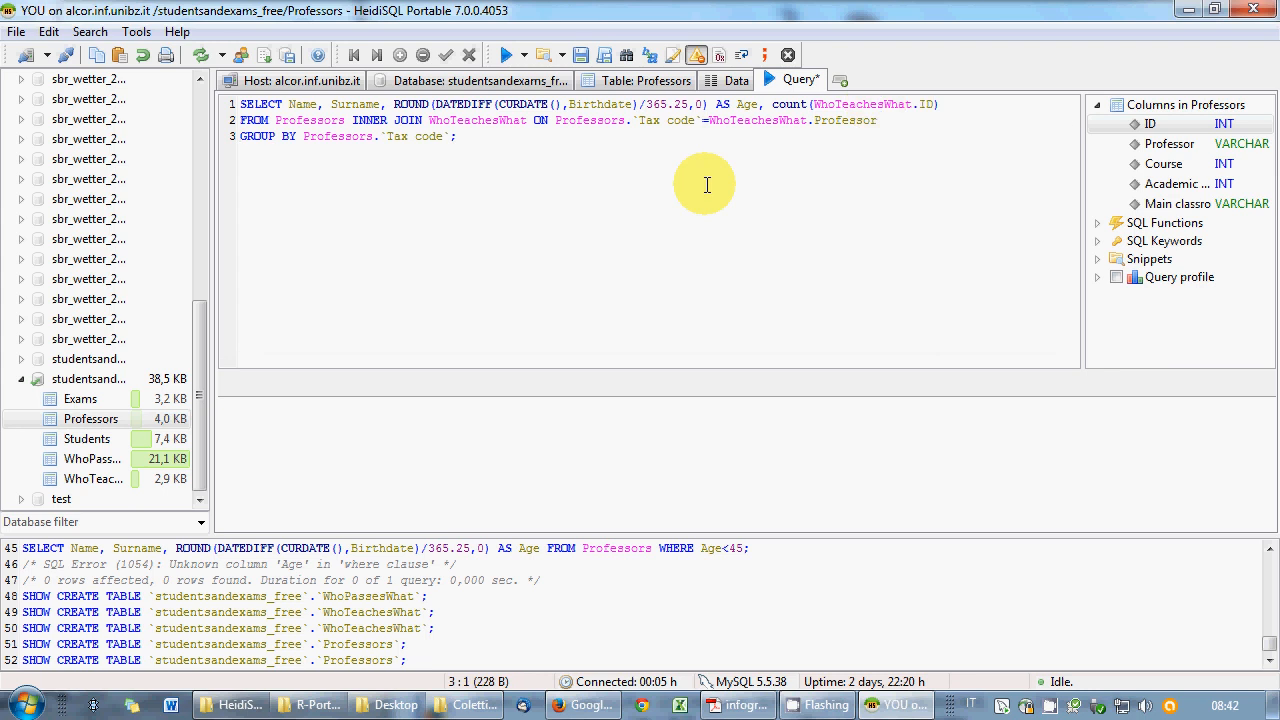
pyautogui.click(506, 55)
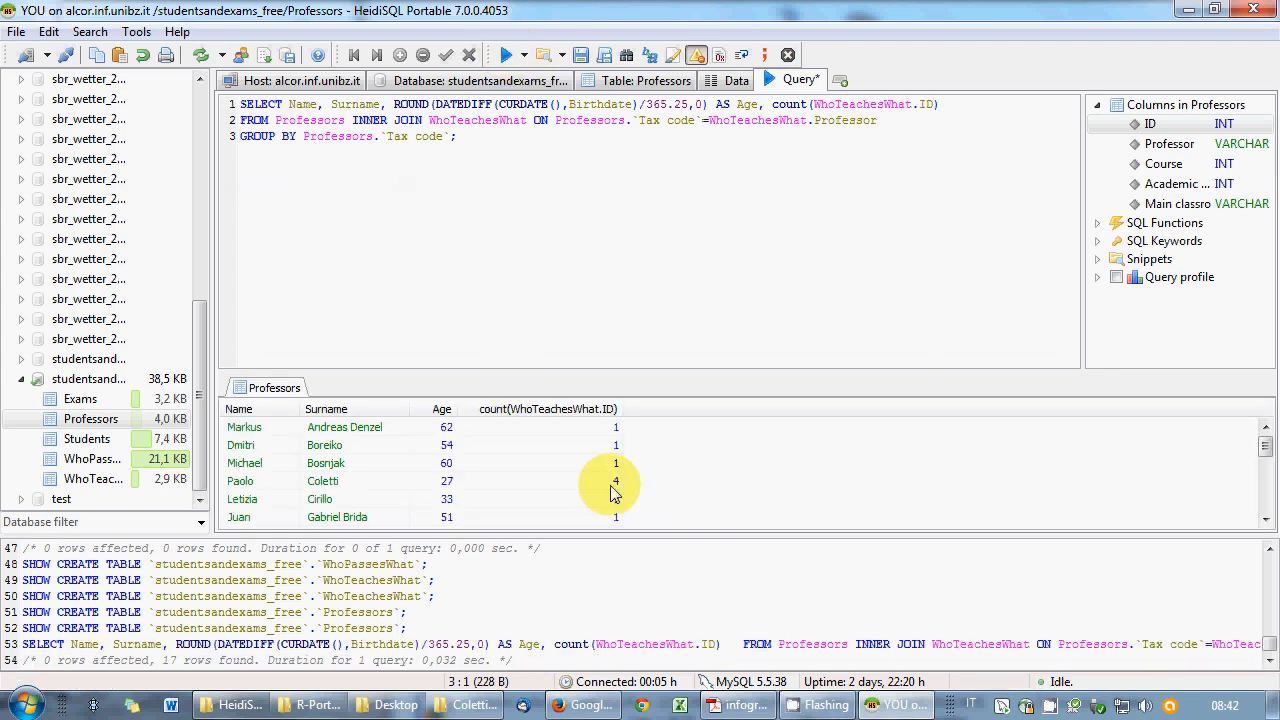
# - Replace the GROUP BY line's trailing semicolon with HAVING Age<45;
pyautogui.moveTo(1266, 448); pyautogui.dragTo(1252, 430)
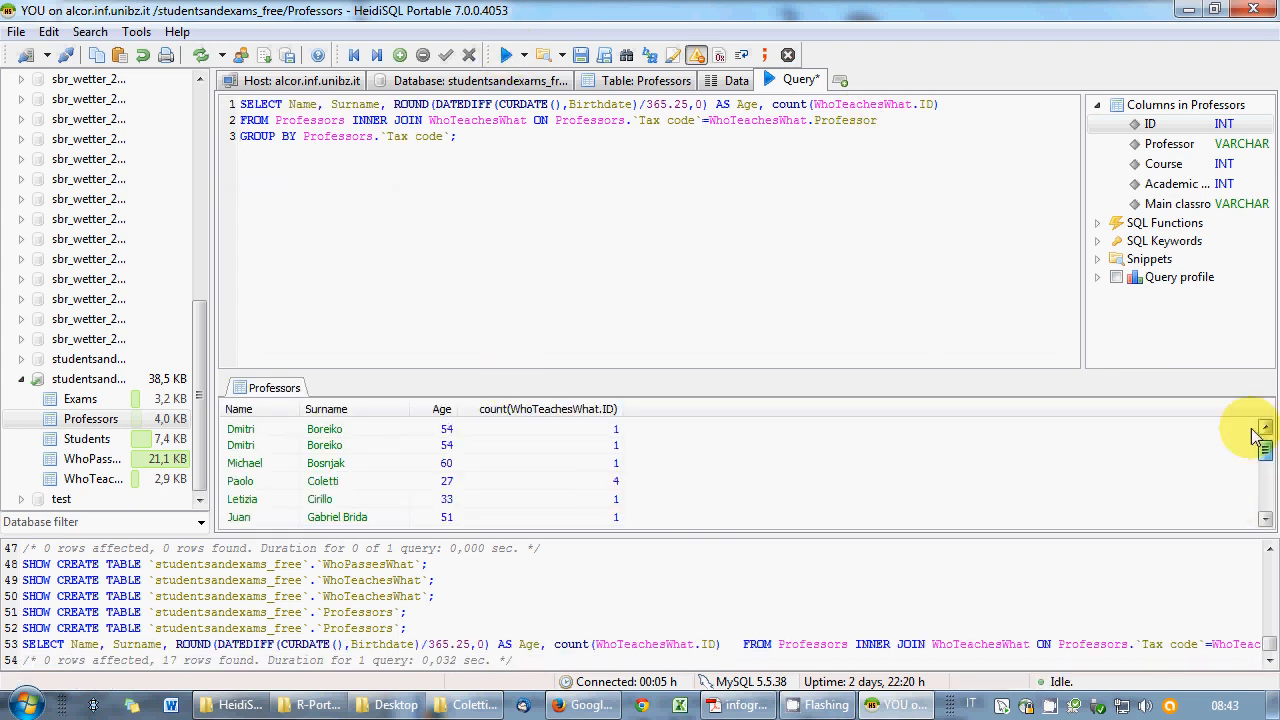
pyautogui.click(616, 128)
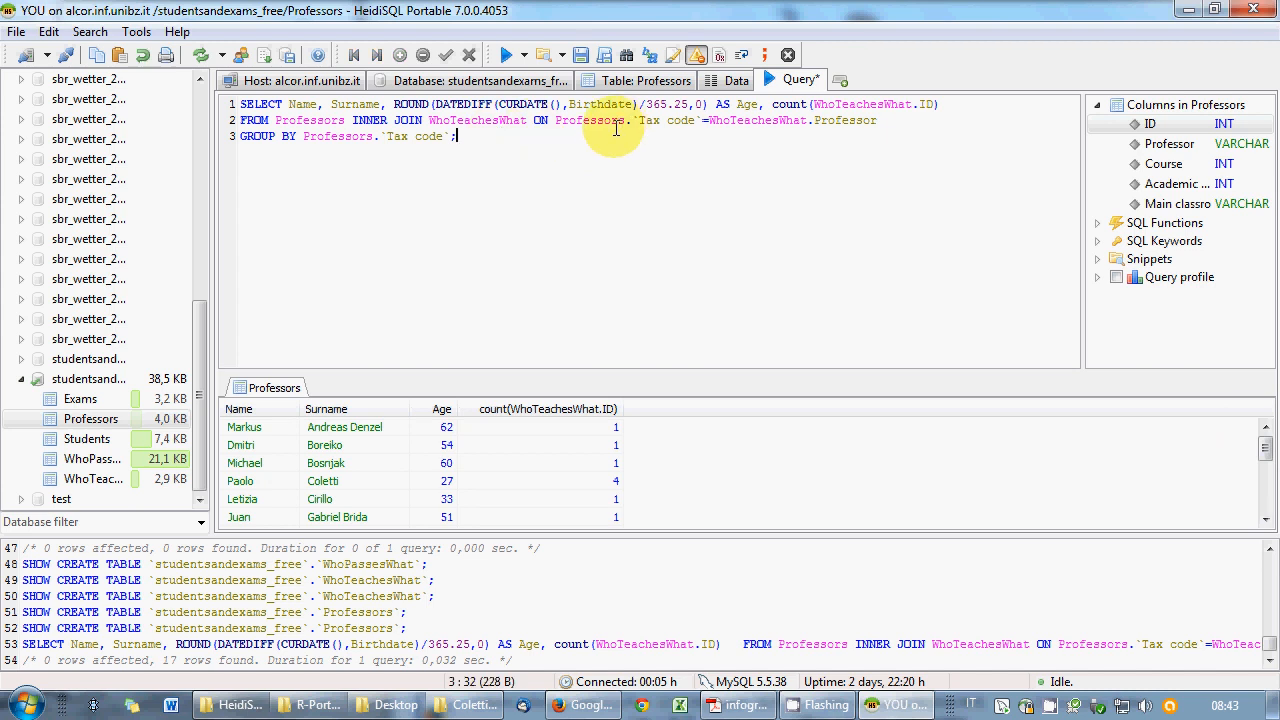
pyautogui.moveTo(393, 104); pyautogui.dragTo(758, 104)
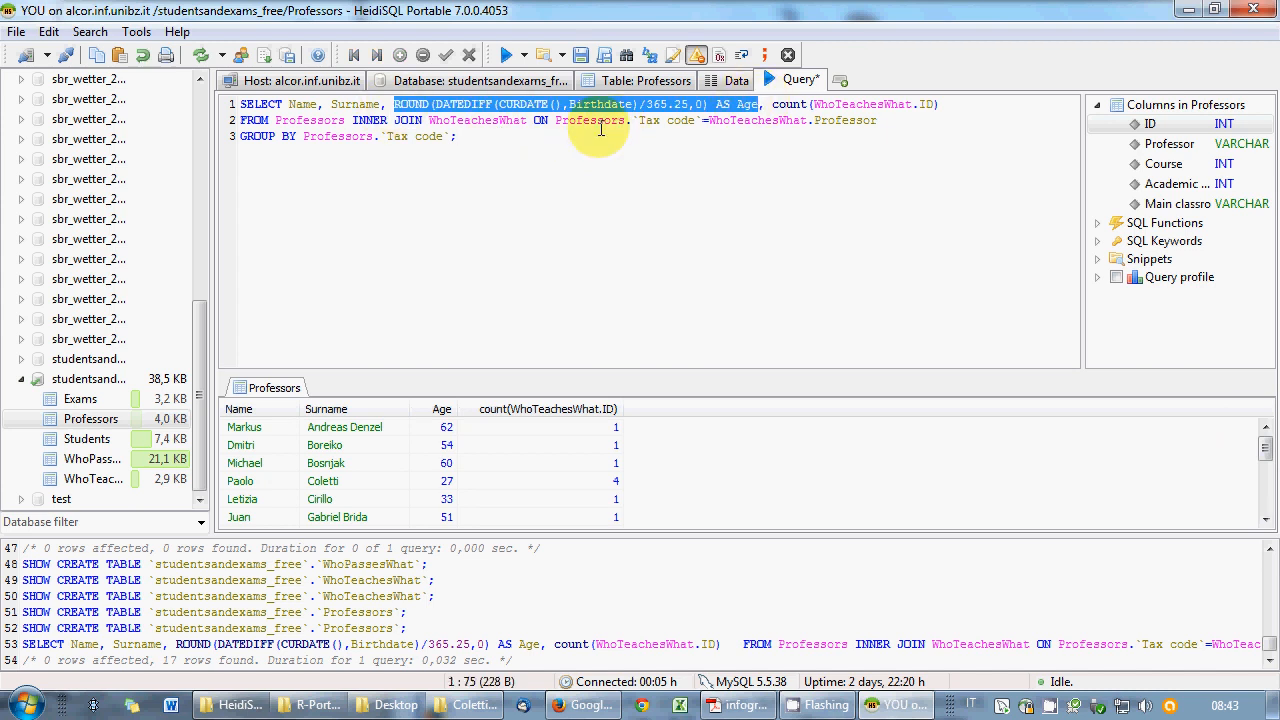
pyautogui.click(488, 147)
pyautogui.press('BackSpace')
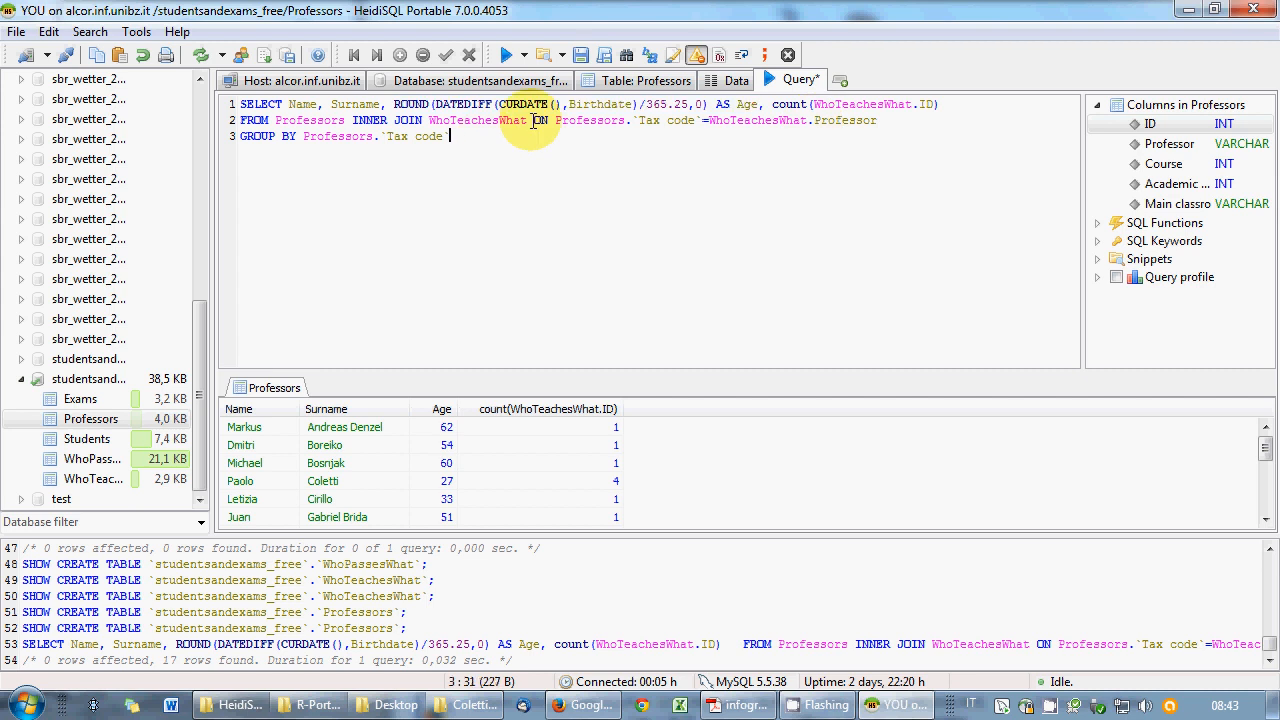
pyautogui.write('HAVING Age<45;')
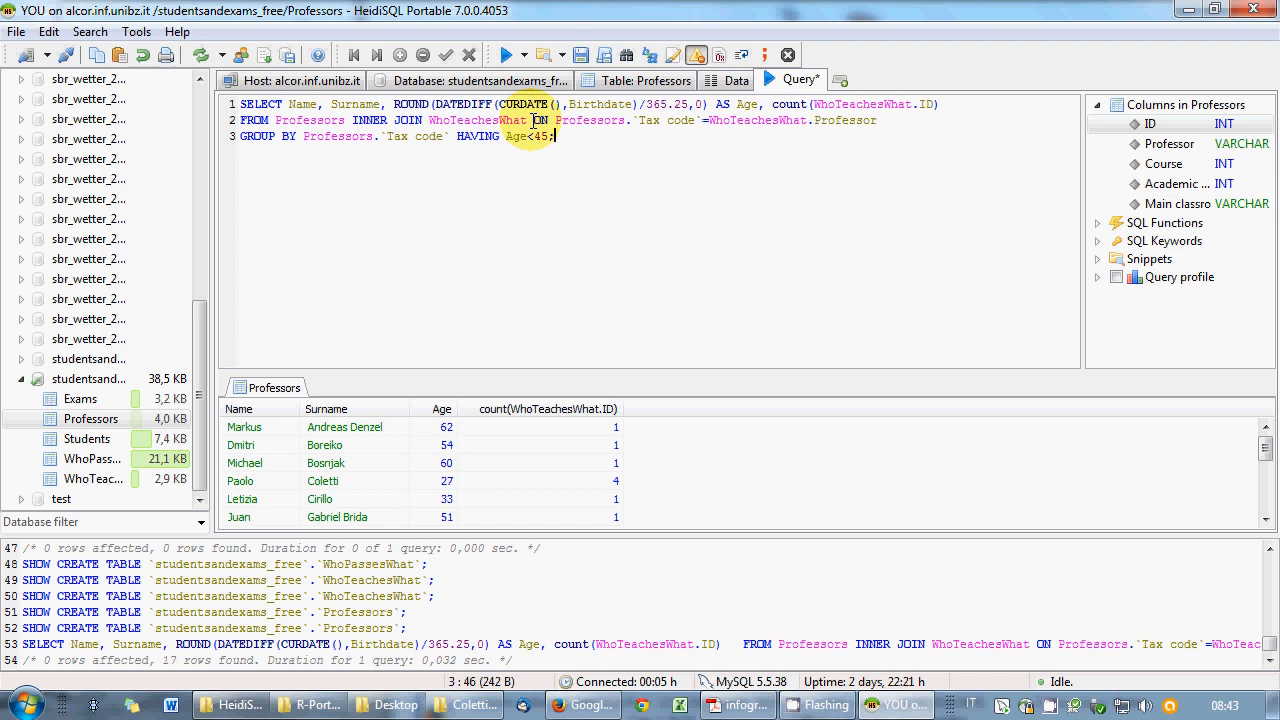
# - Run the HAVING Age<45 query and highlight the condition and the line-1 age calculation
pyautogui.click(506, 55)
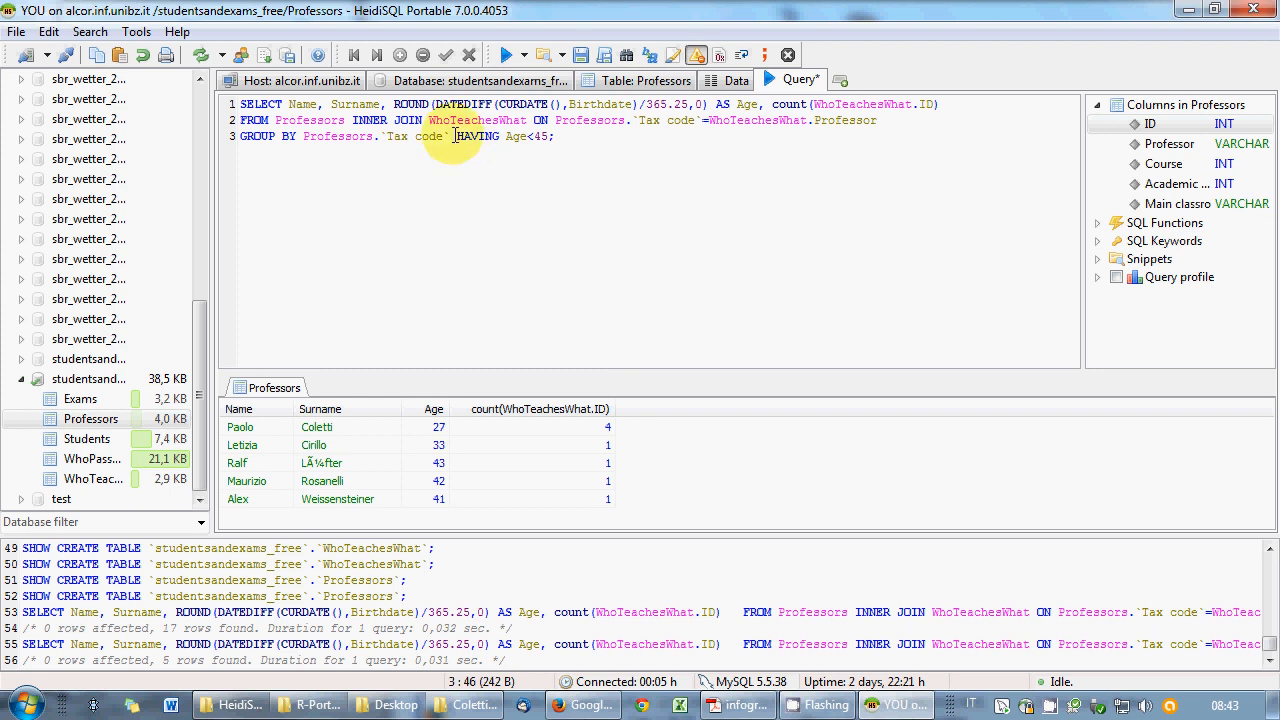
pyautogui.moveTo(457, 136); pyautogui.dragTo(551, 137)
pyautogui.click(553, 137)
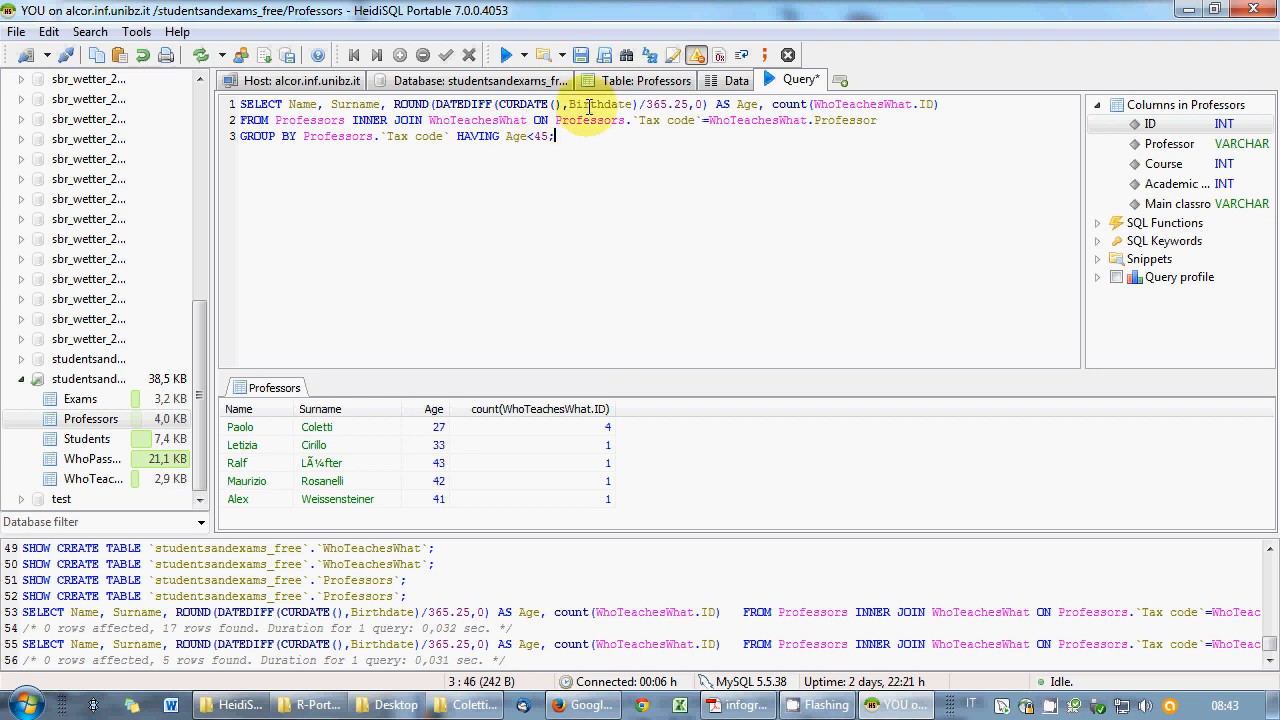
pyautogui.click(394, 104)
pyautogui.moveTo(394, 104); pyautogui.dragTo(740, 105)
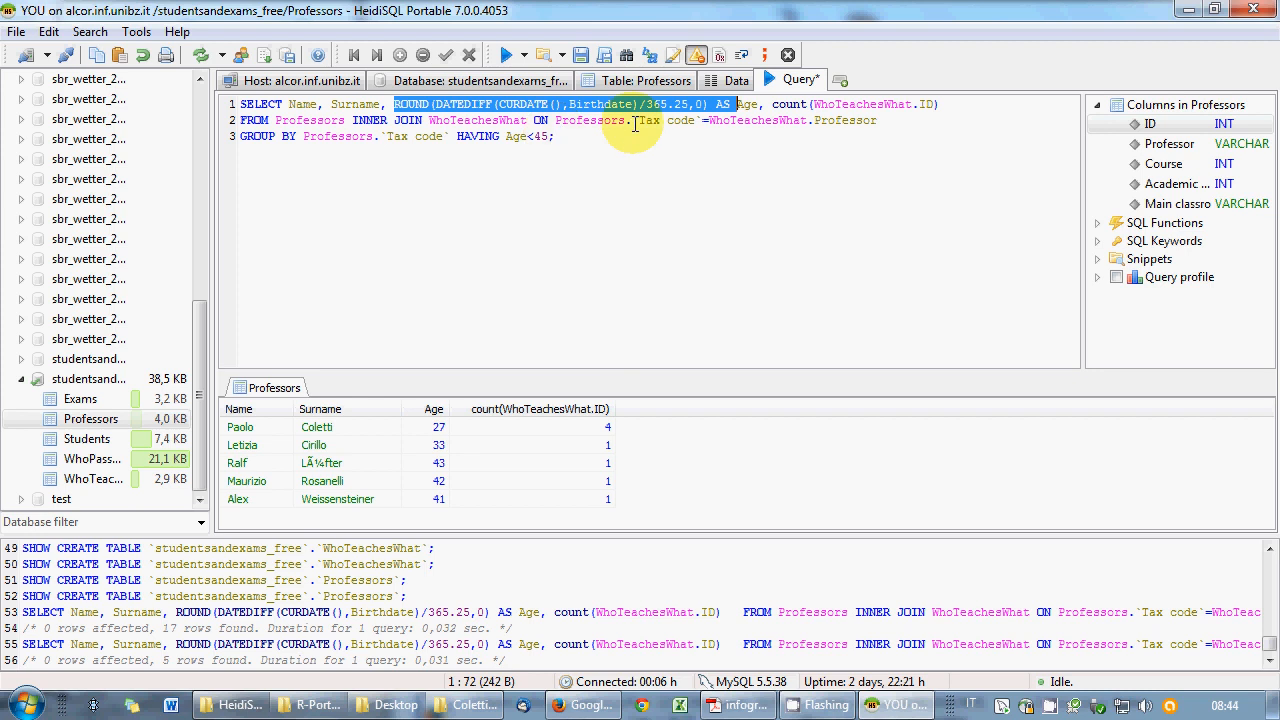
pyautogui.click(750, 104)
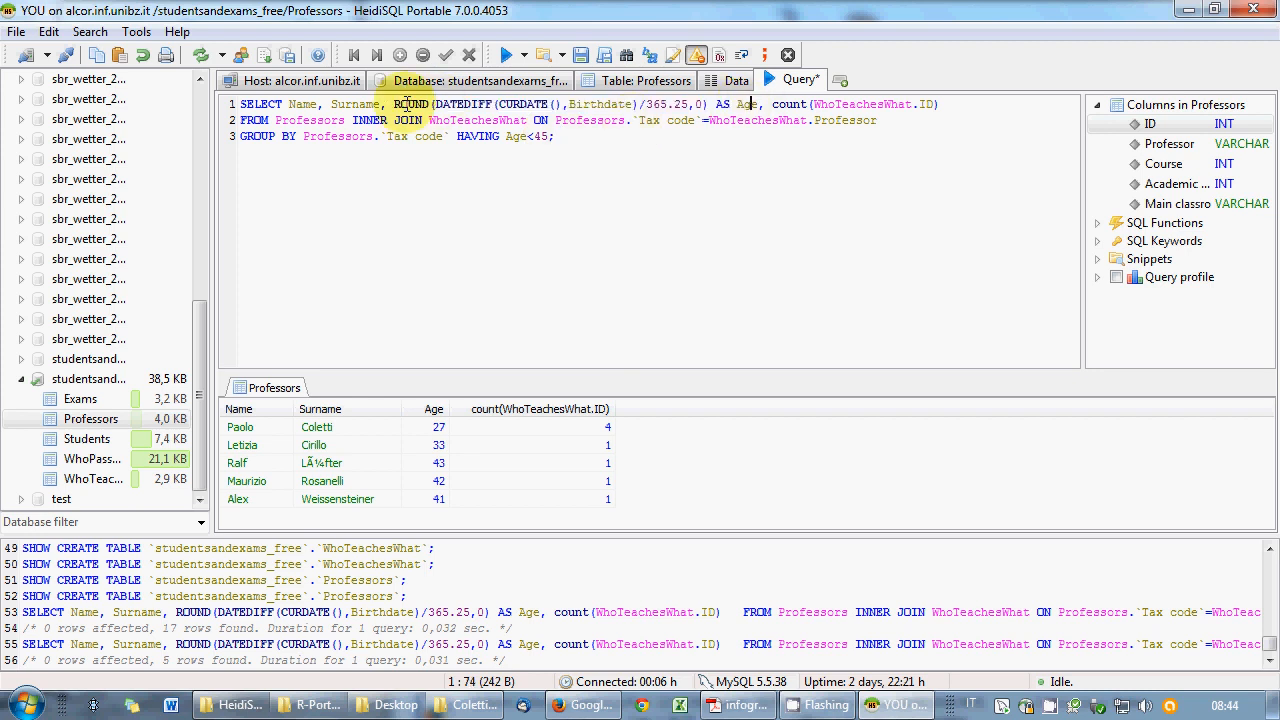
# - Duplicate the three-line query onto line 5 and strip HAVING Age<45 from the copy
pyautogui.moveTo(394, 104); pyautogui.dragTo(709, 106)
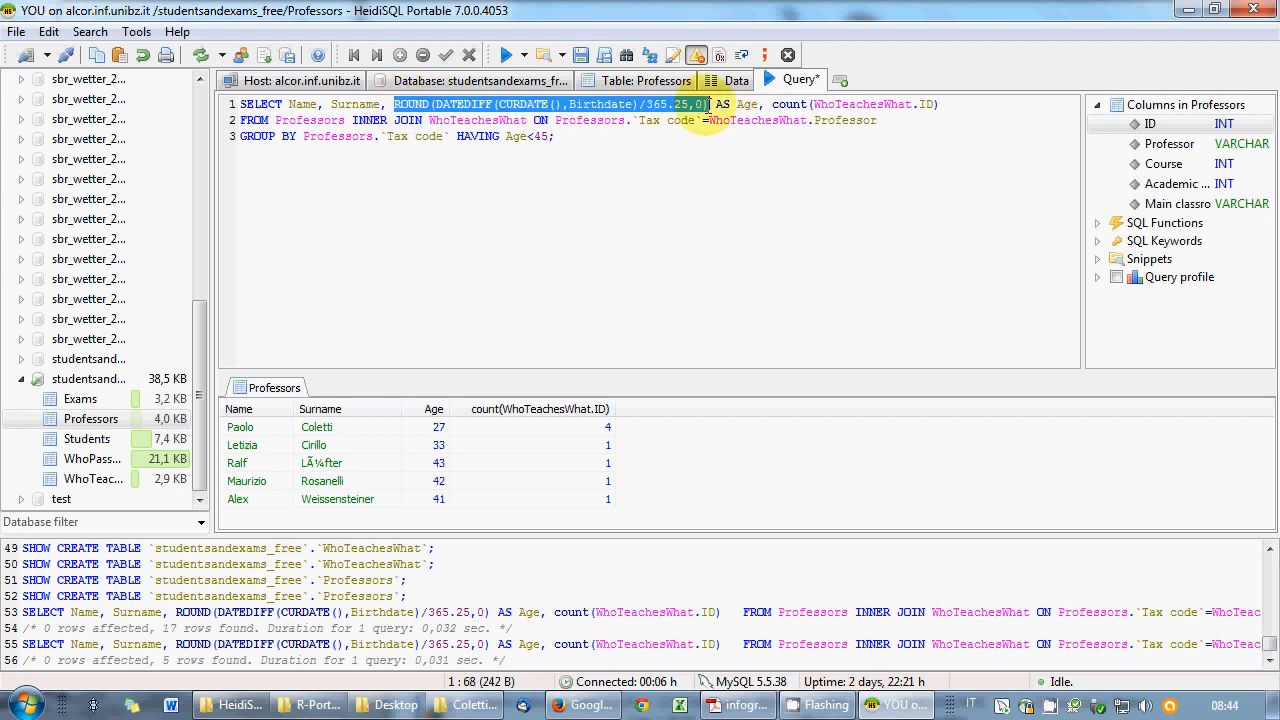
pyautogui.click(660, 136)
pyautogui.press('Return')
pyautogui.press('Return')
pyautogui.hotkey('ctrl', 'Home')
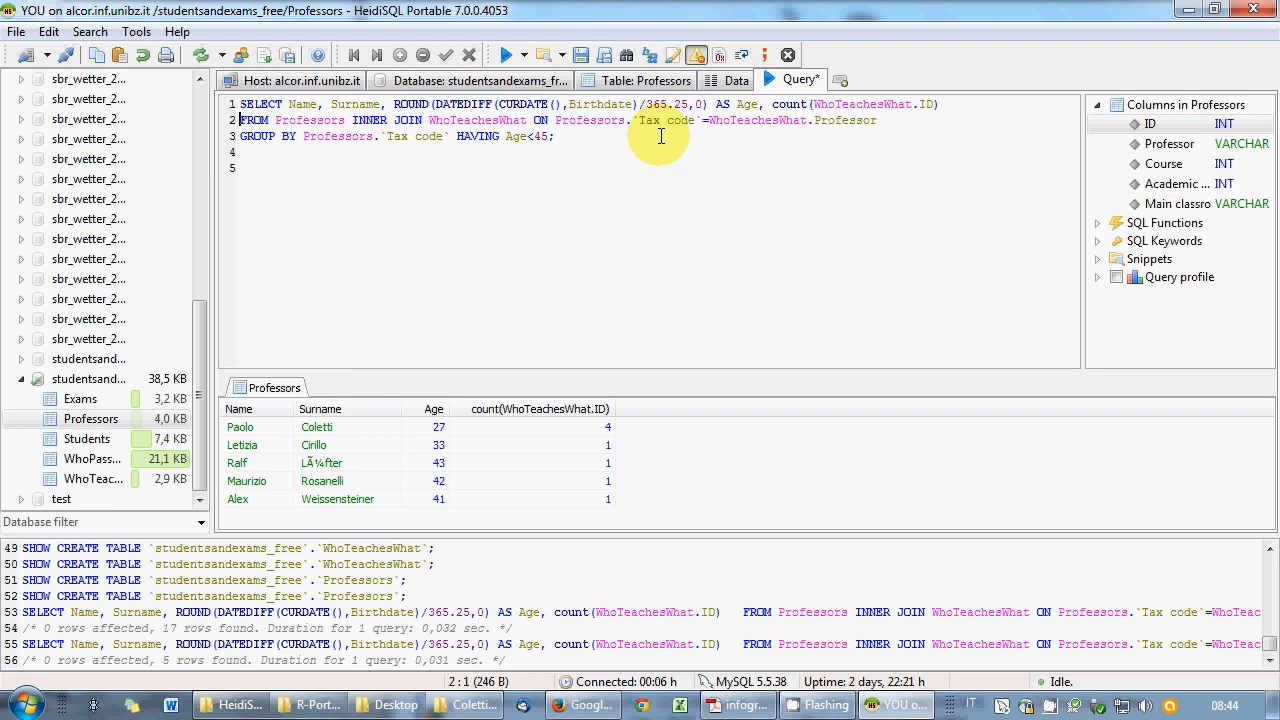
pyautogui.hotkey('shift', 'Down')
pyautogui.hotkey('shift', 'Down')
pyautogui.hotkey('shift', 'Down')
pyautogui.hotkey('ctrl', 'c')
pyautogui.press('Down')
pyautogui.hotkey('ctrl', 'v')
pyautogui.moveTo(456, 200); pyautogui.dragTo(553, 200)
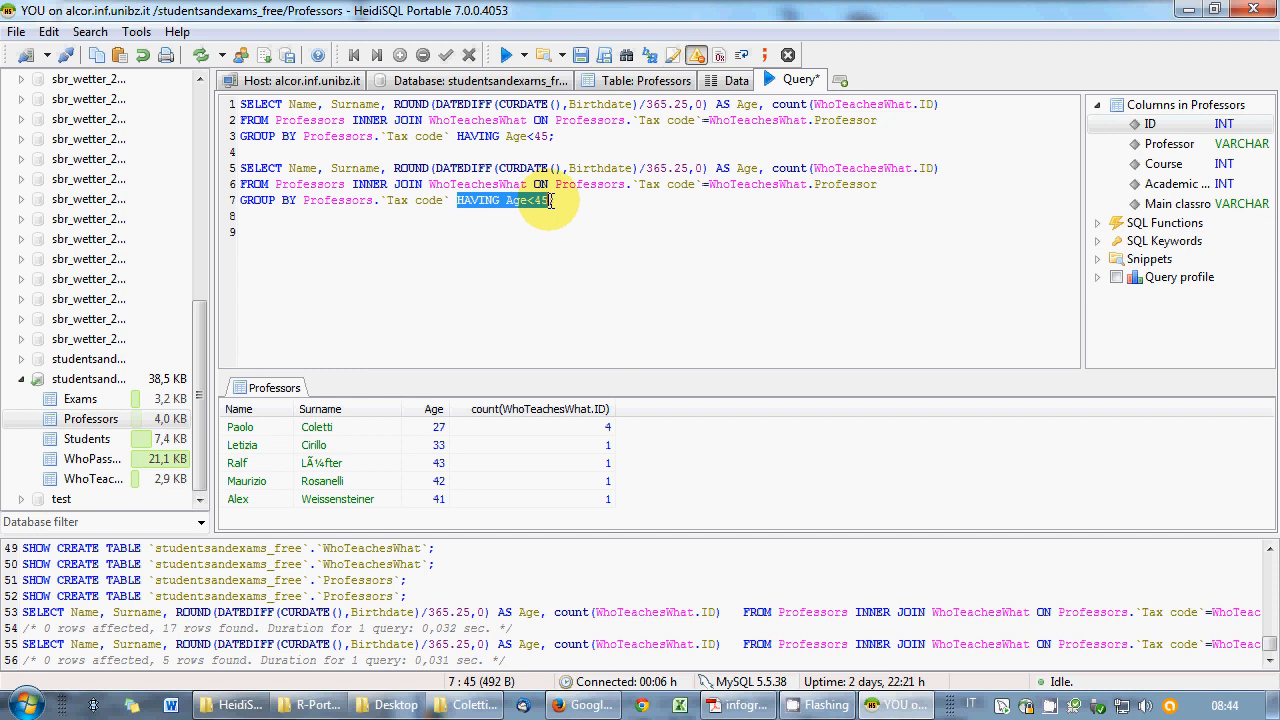
pyautogui.press('Delete')
pyautogui.press('BackSpace')
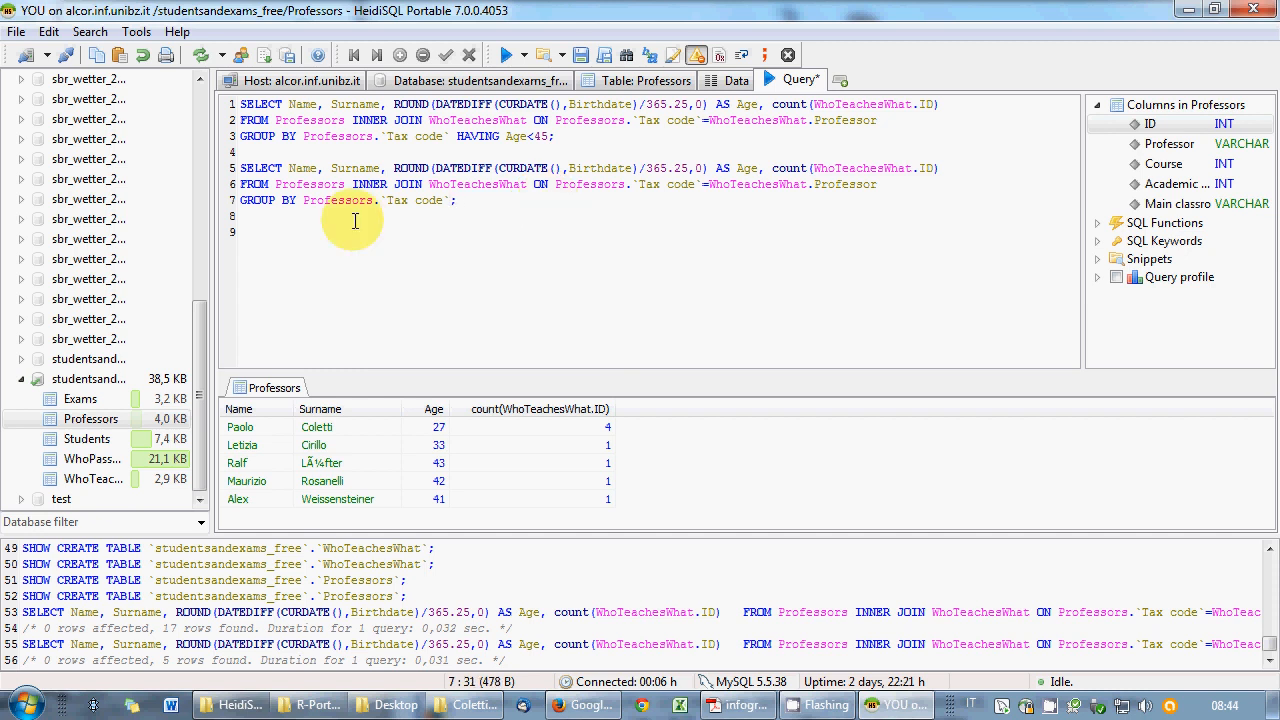
# - Add a WHERE clause using the rounded age expression <45 before GROUP BY in the copy
pyautogui.click(240, 204)
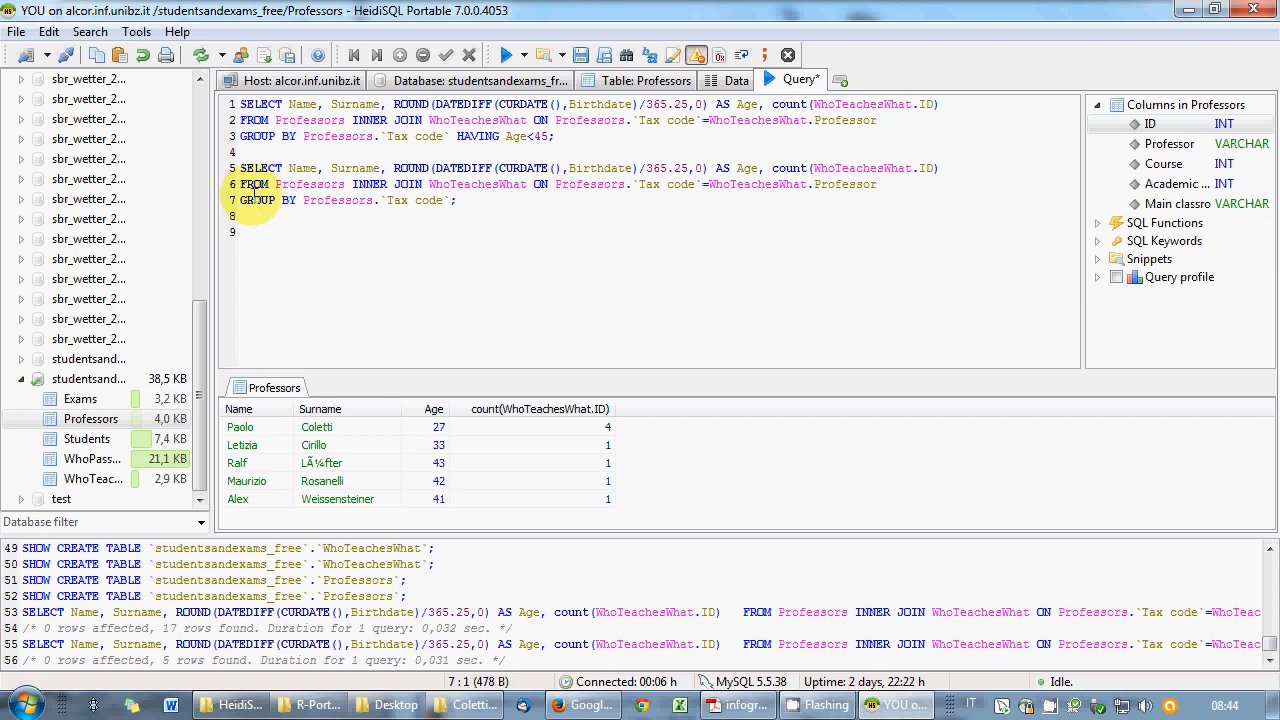
pyautogui.press('Left')
pyautogui.press('Left')
pyautogui.write('w')
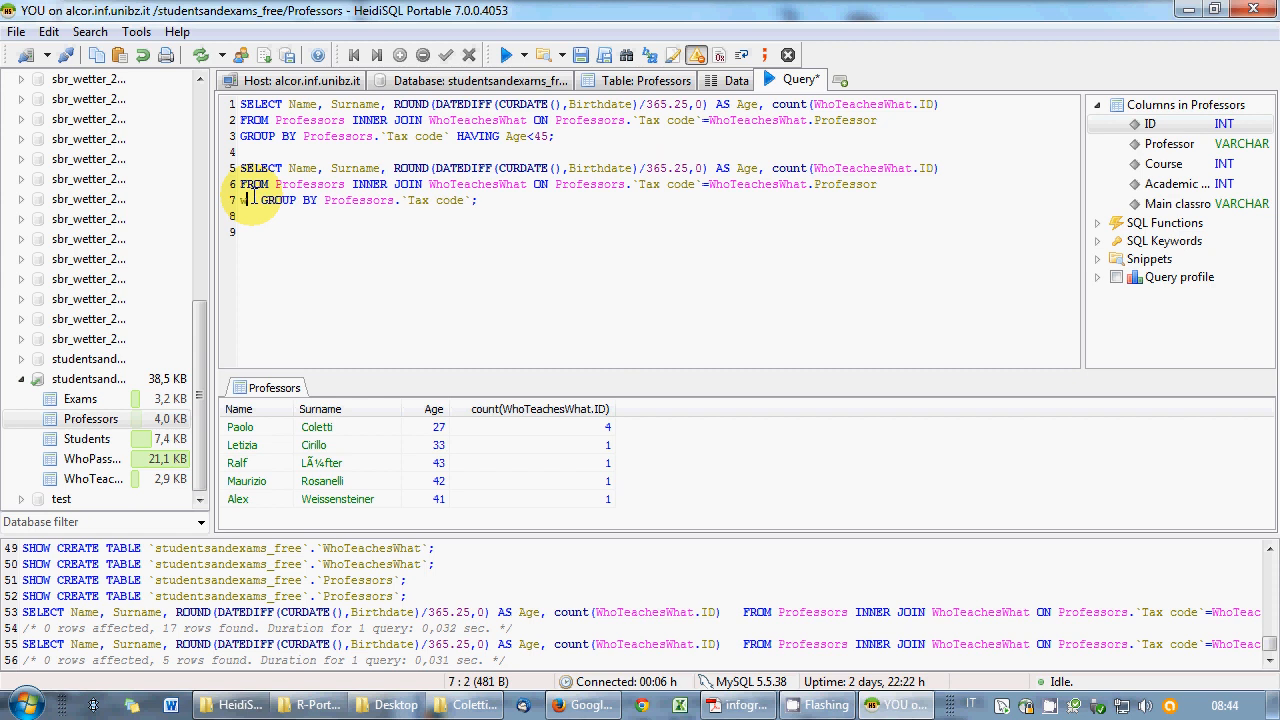
pyautogui.write('here')
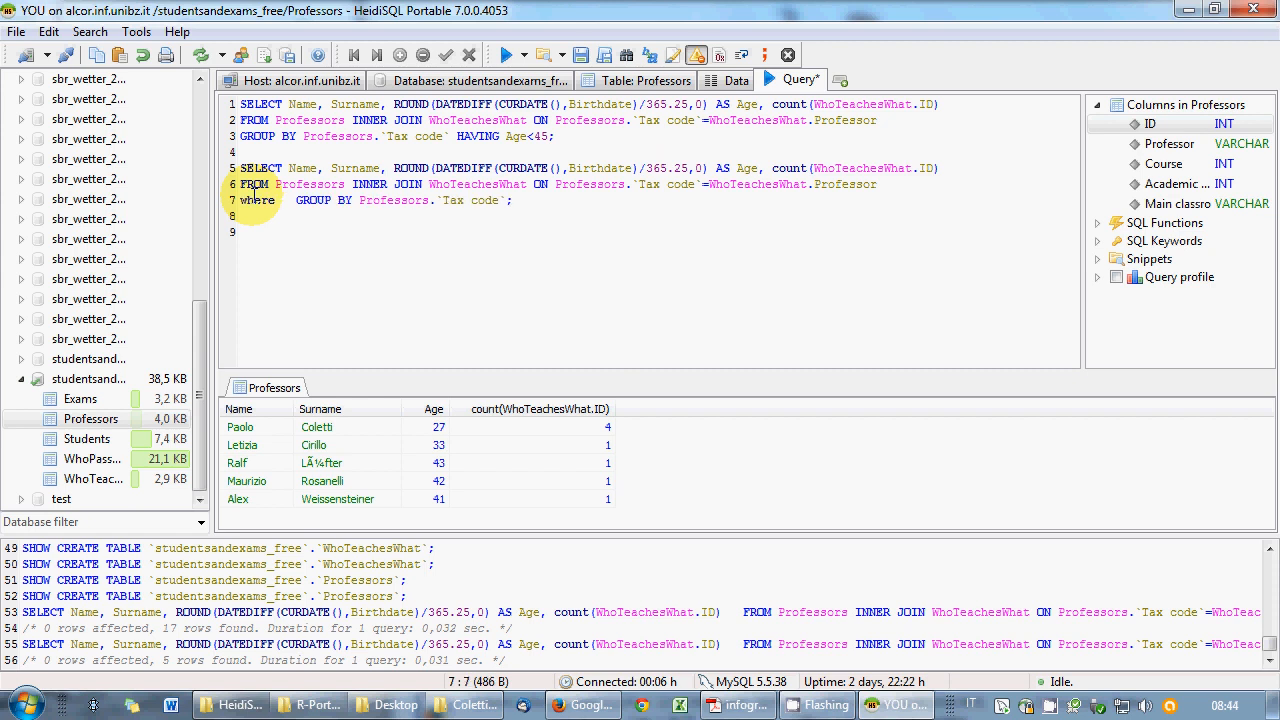
pyautogui.moveTo(394, 104); pyautogui.dragTo(710, 104)
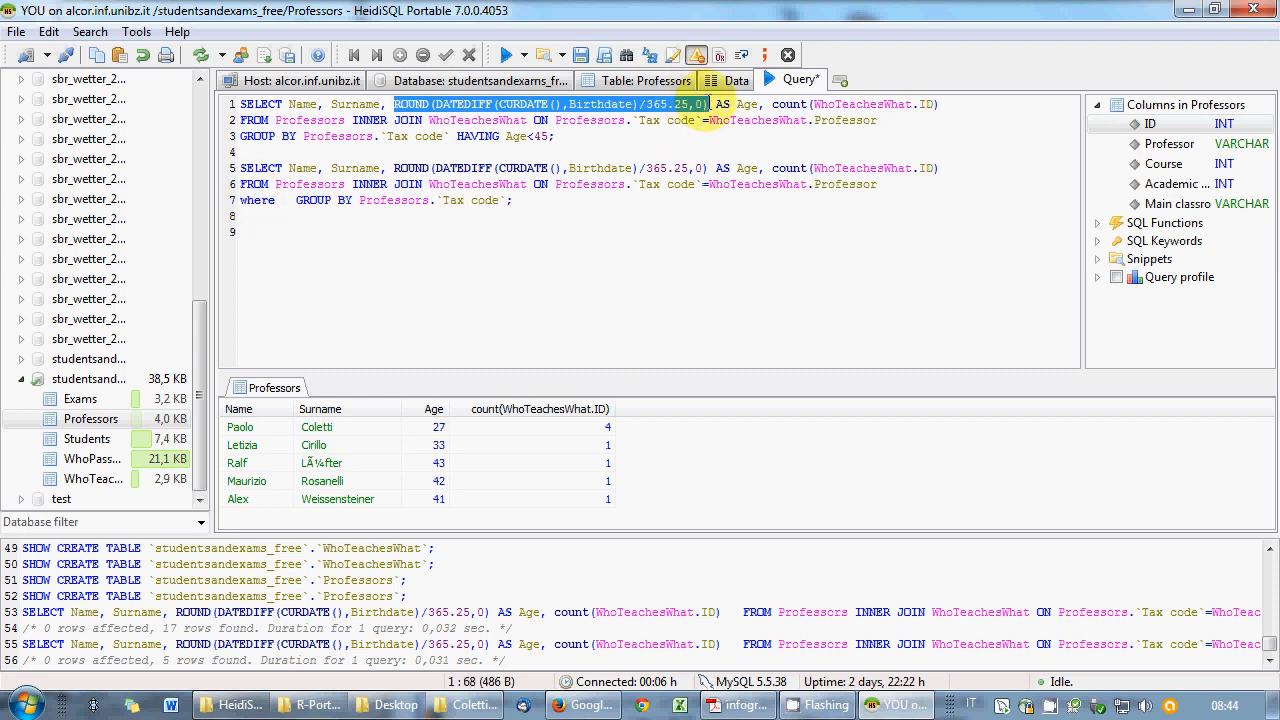
pyautogui.hotkey('ctrl', 'c')
pyautogui.click(283, 200)
pyautogui.hotkey('ctrl', 'v')
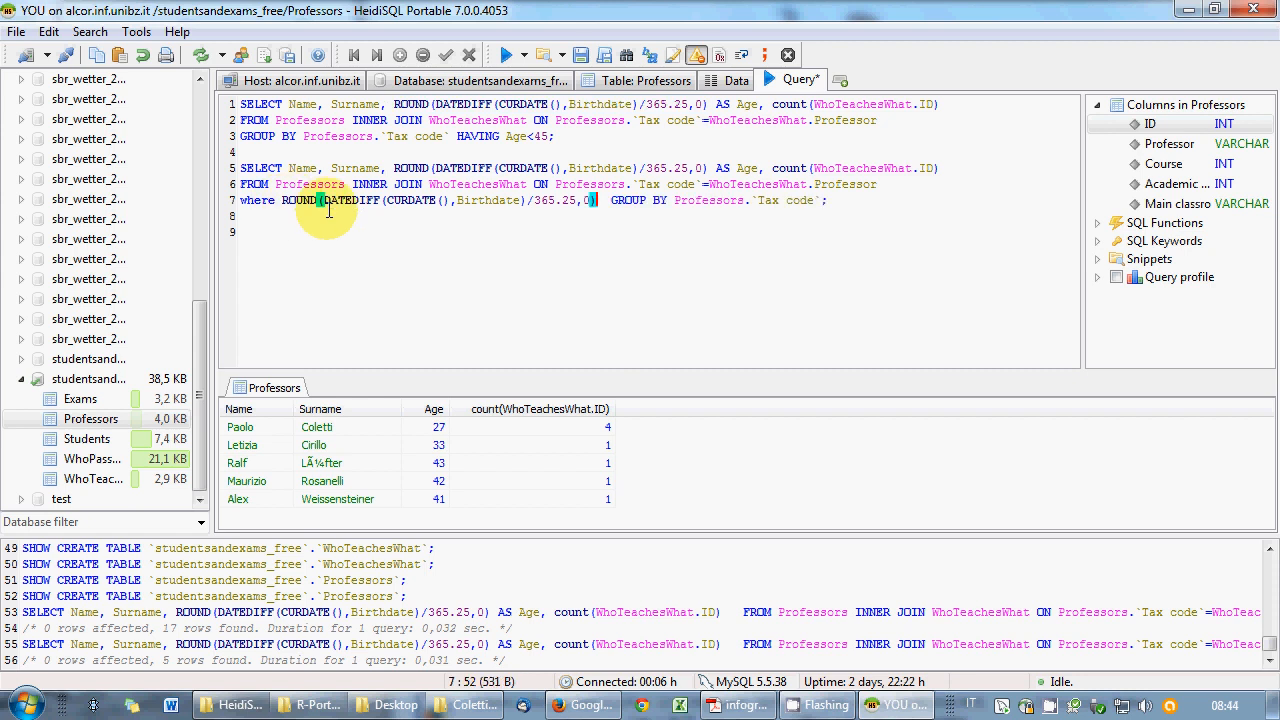
pyautogui.write('<45')
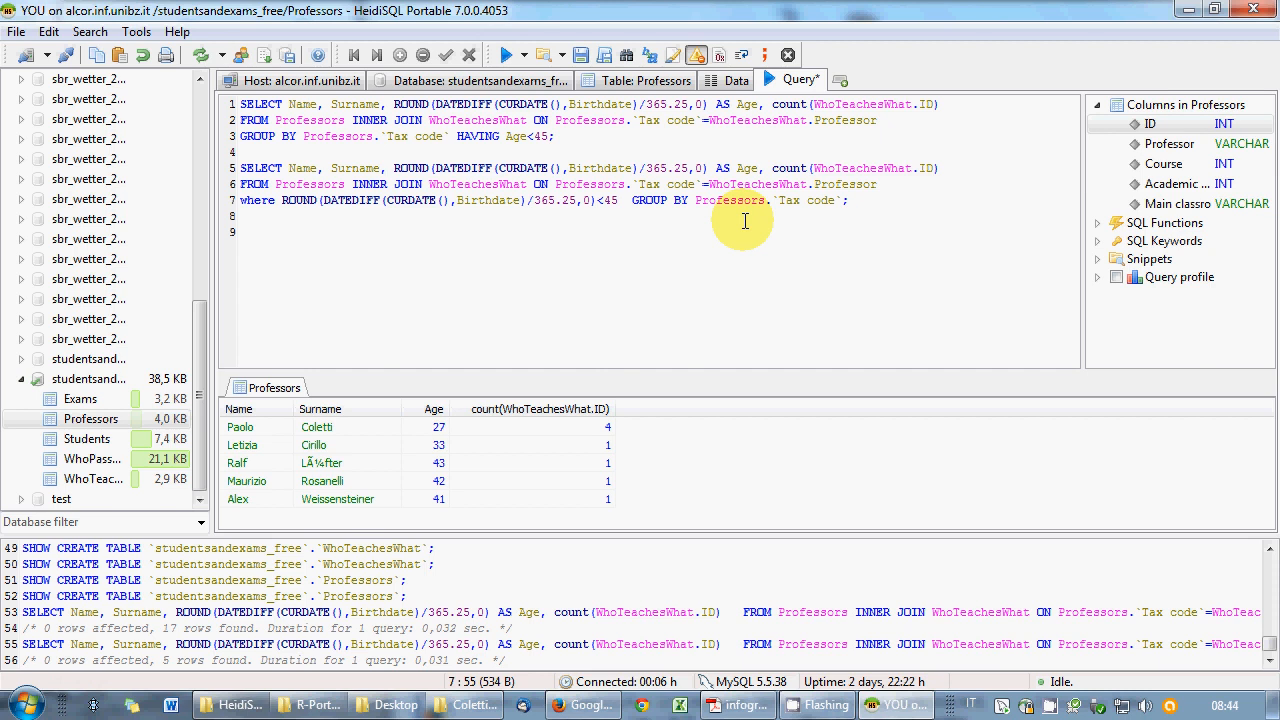
# - Run only the WHERE variant, returning the same five professors, then delete it
pyautogui.moveTo(855, 200); pyautogui.dragTo(208, 165)
pyautogui.rightClick(343, 208)
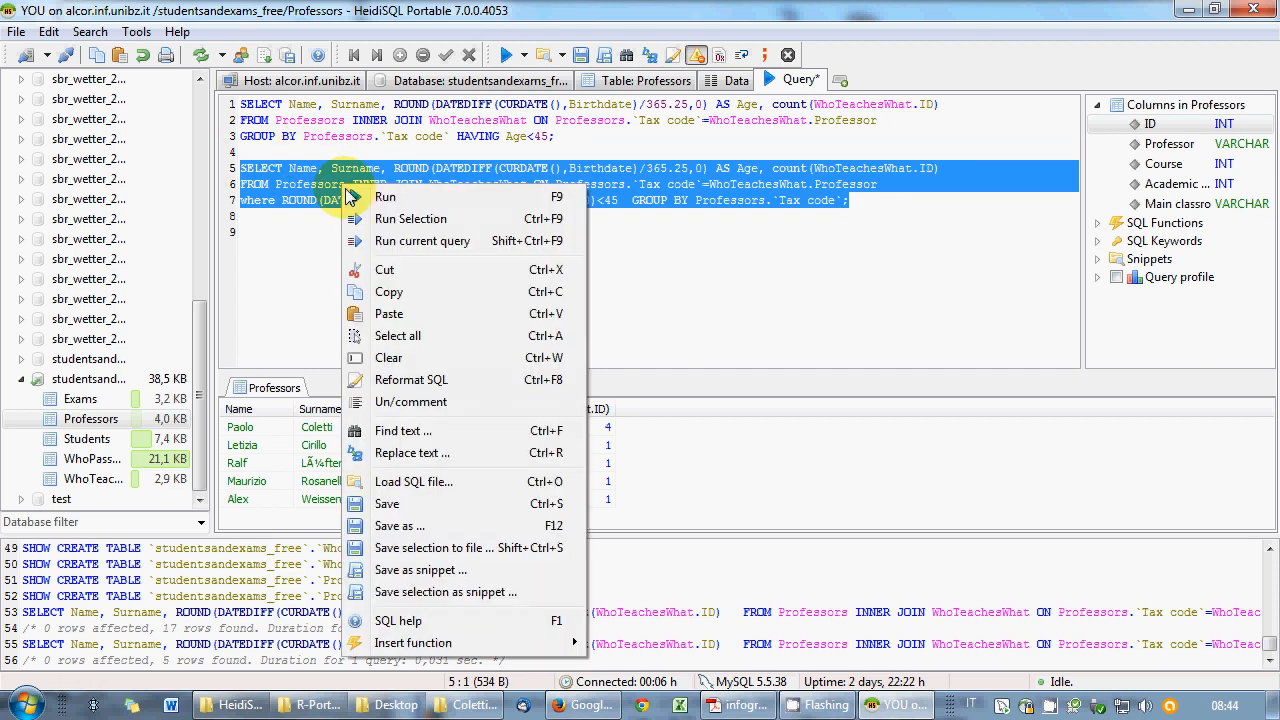
pyautogui.click(372, 218)
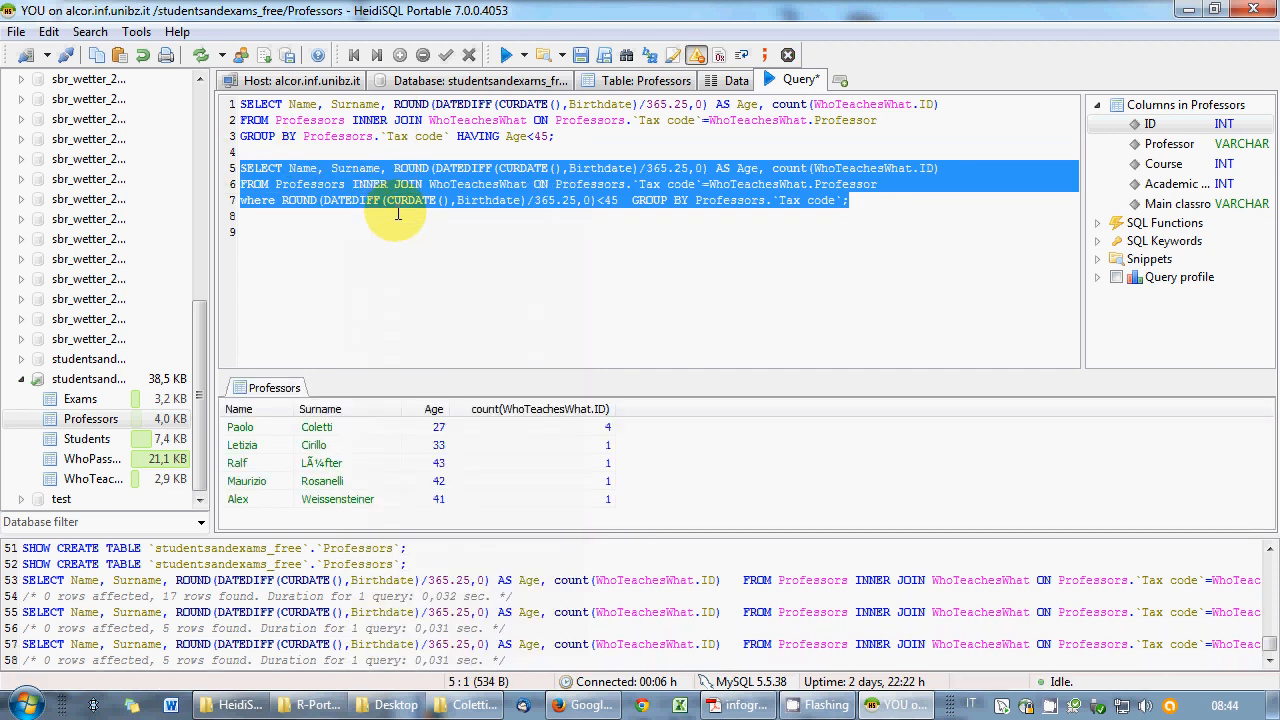
pyautogui.click(402, 201)
pyautogui.moveTo(893, 218); pyautogui.dragTo(228, 172)
pyautogui.press('Delete')
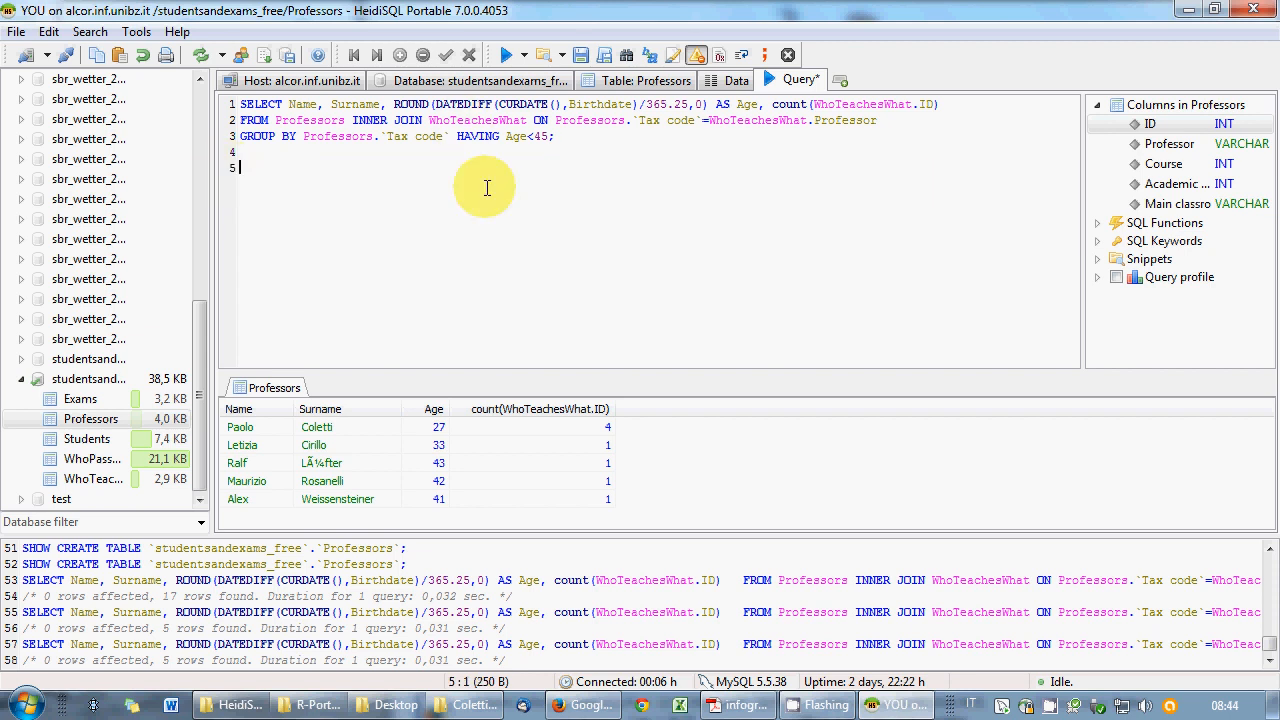
# - Highlight the Age calculation on line 1, then move to empty line 4
pyautogui.moveTo(394, 104); pyautogui.dragTo(762, 106)
pyautogui.click(745, 120)
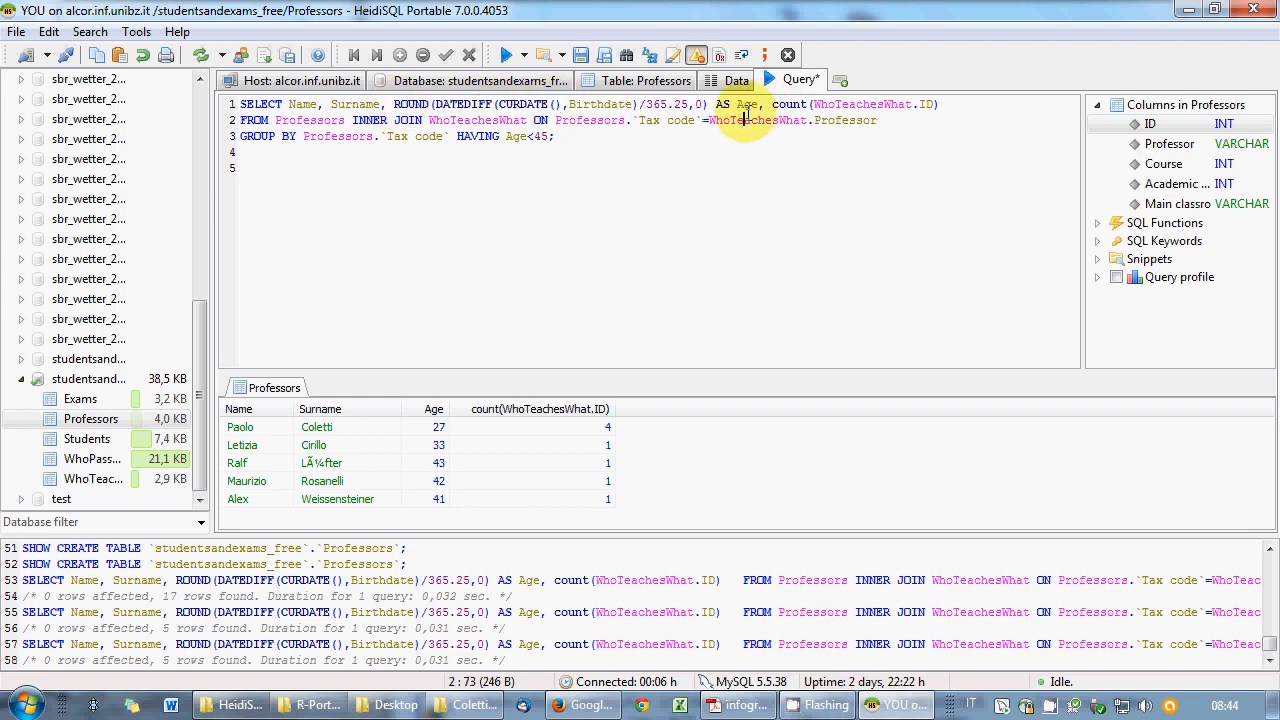
pyautogui.click(660, 160)
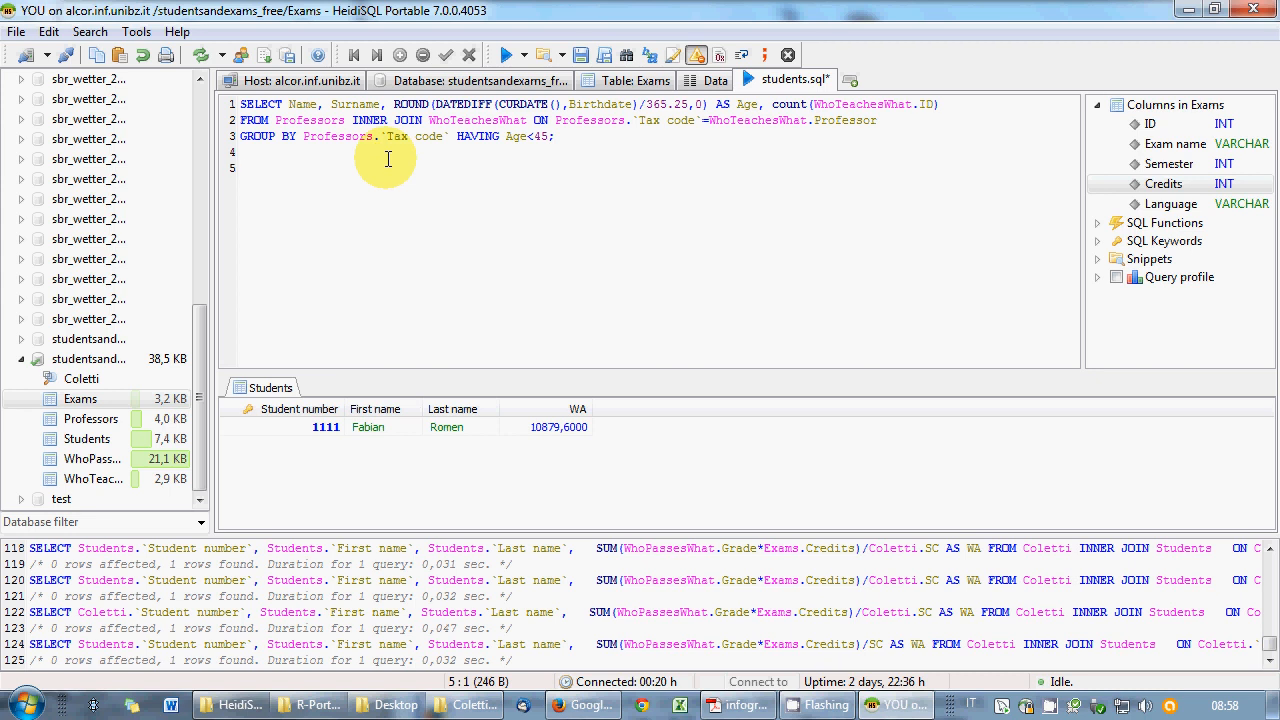
# - Start a query selecting Students.`Student number` and AVG(Grade) using autocomplete
pyautogui.write('SELECT')
pyautogui.doubleClick(86, 438)
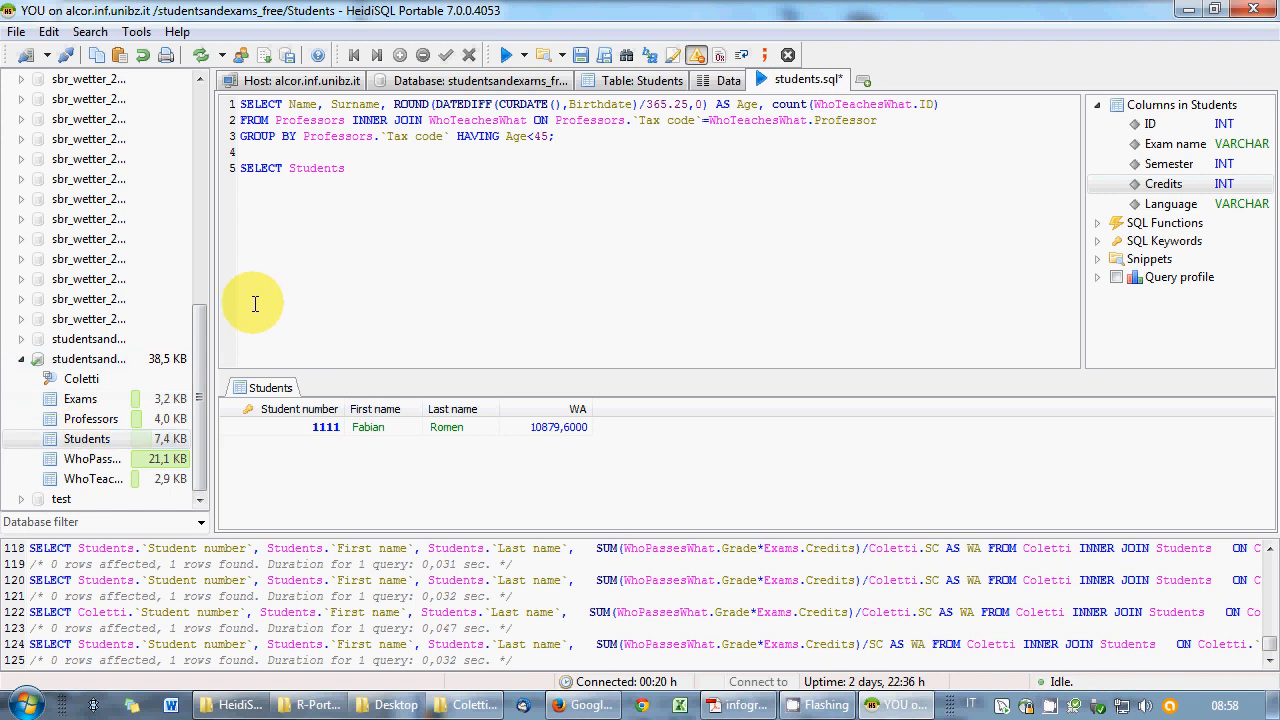
pyautogui.write('.')
pyautogui.press('Return')
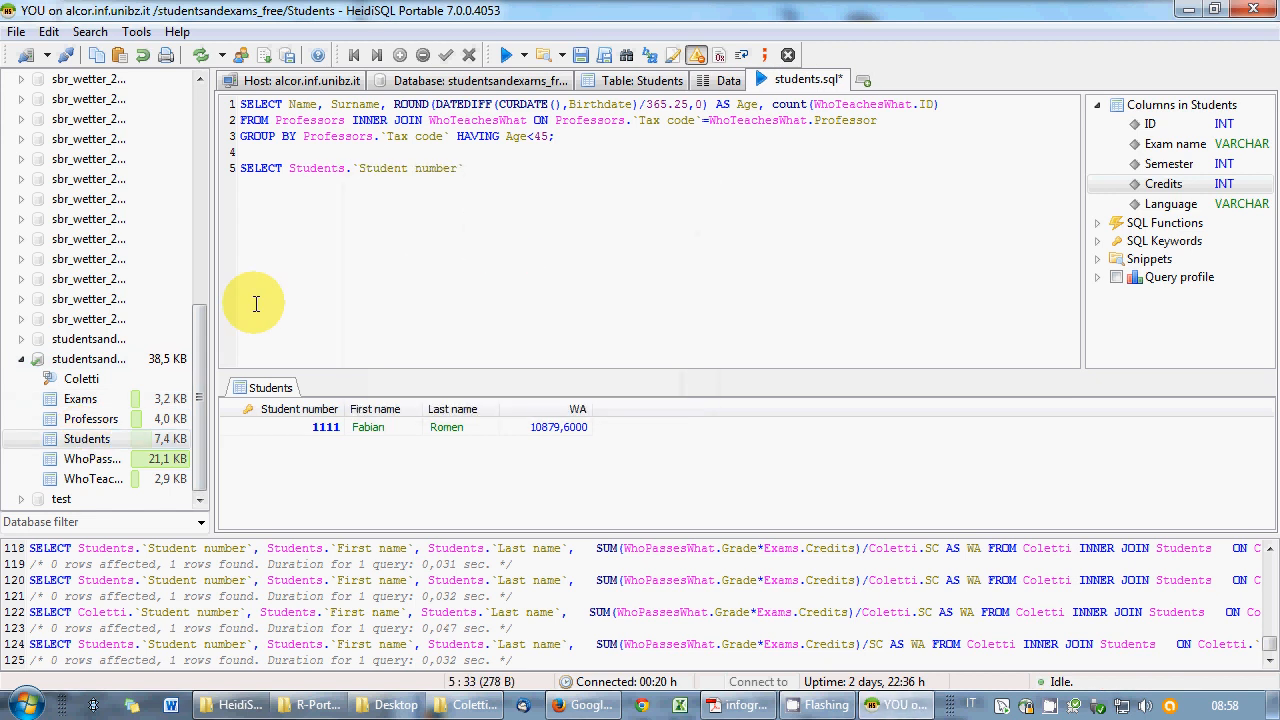
pyautogui.write(', AVG(')
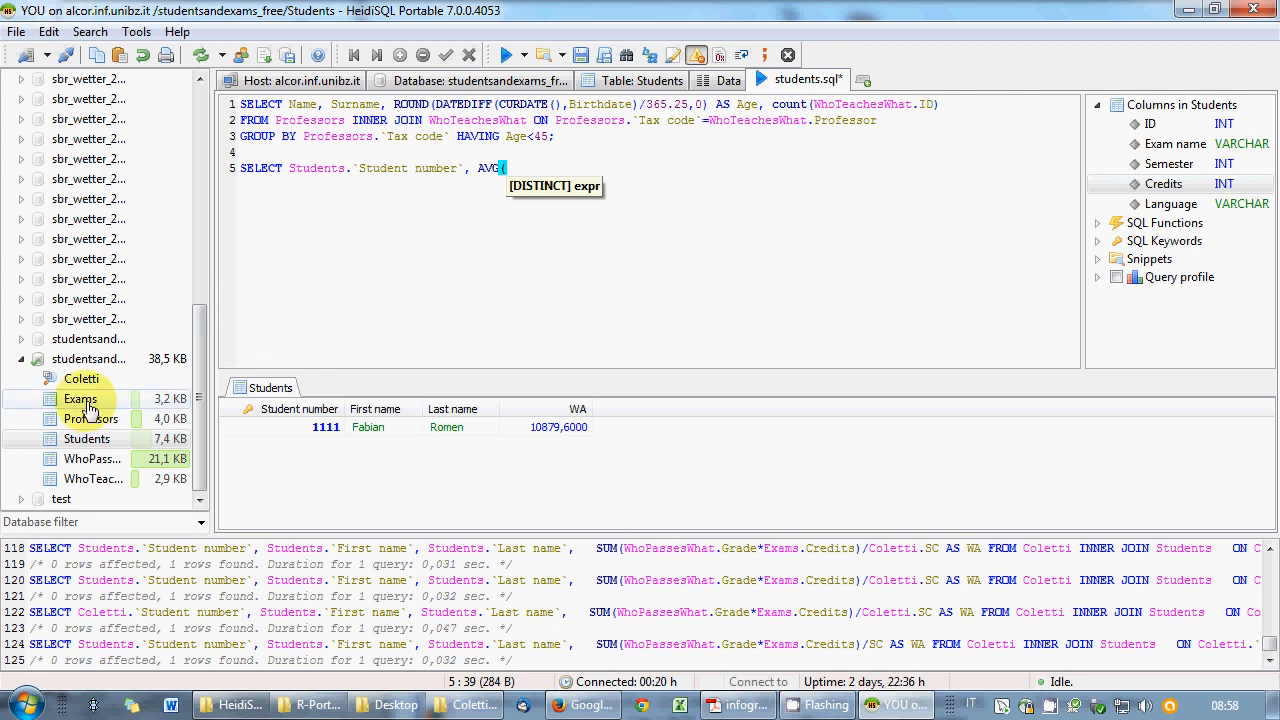
pyautogui.click(87, 464)
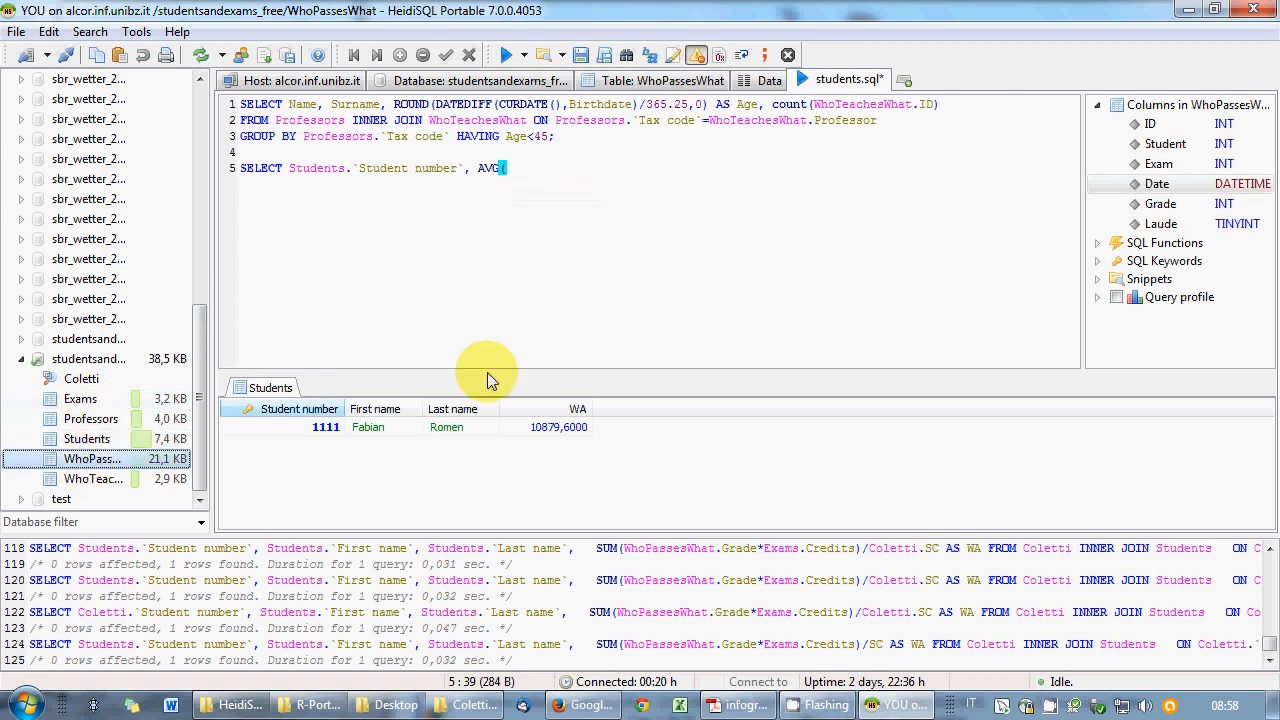
pyautogui.doubleClick(1160, 206)
# - Add SUM(Credits) AS sumcr FROM Students INNER JOIN WhoPassesWhat ON Students
pyautogui.write(')')
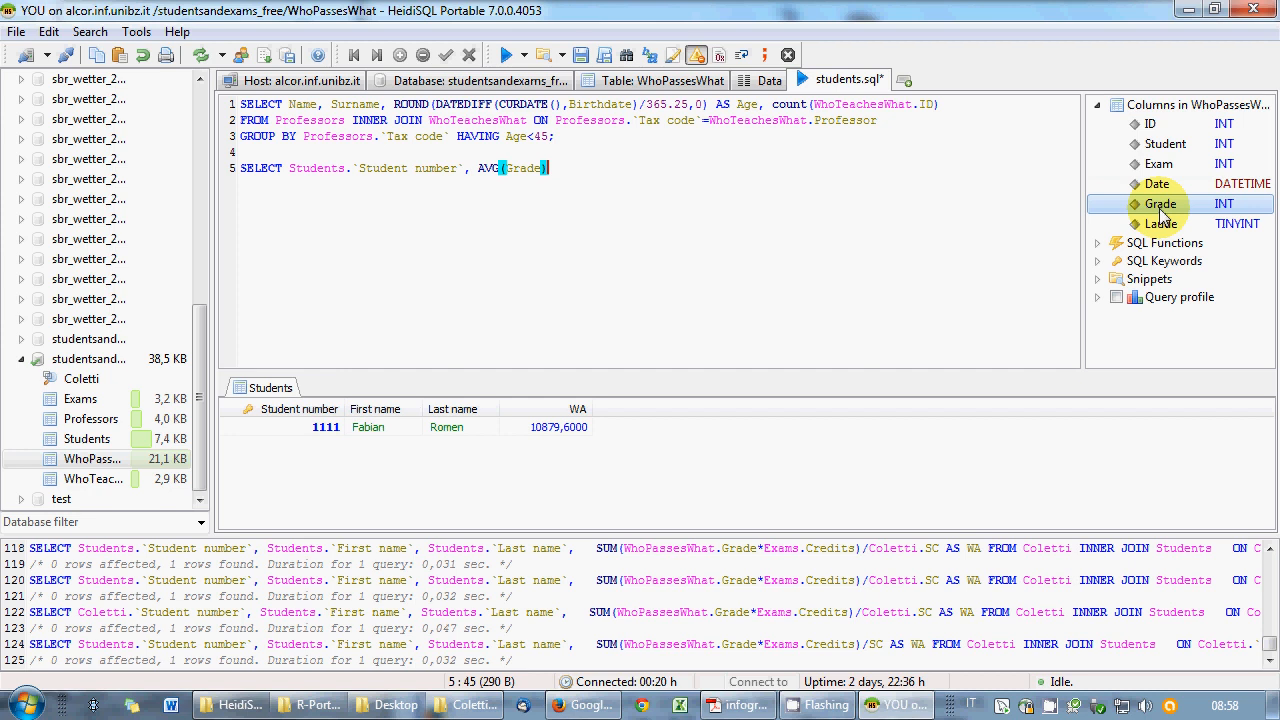
pyautogui.write(', SUM(')
pyautogui.doubleClick(68, 400)
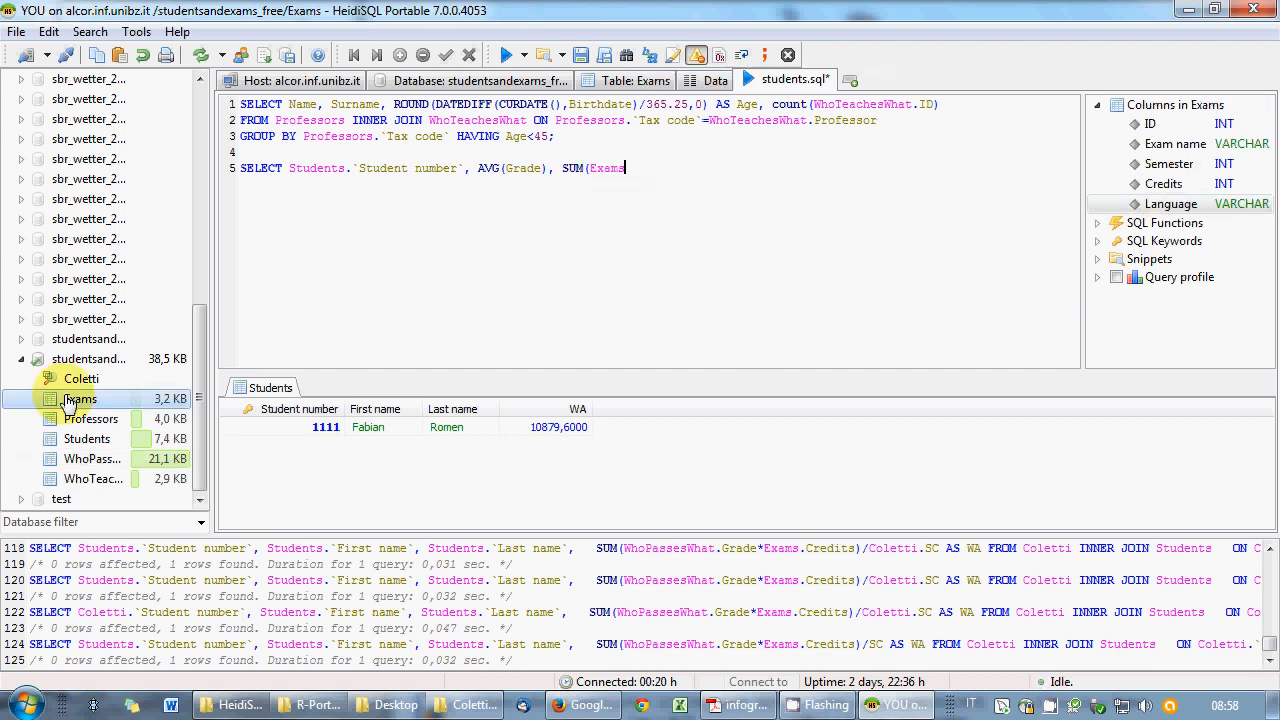
pyautogui.press('BackSpace')
pyautogui.press('BackSpace')
pyautogui.press('BackSpace')
pyautogui.press('BackSpace')
pyautogui.press('BackSpace')
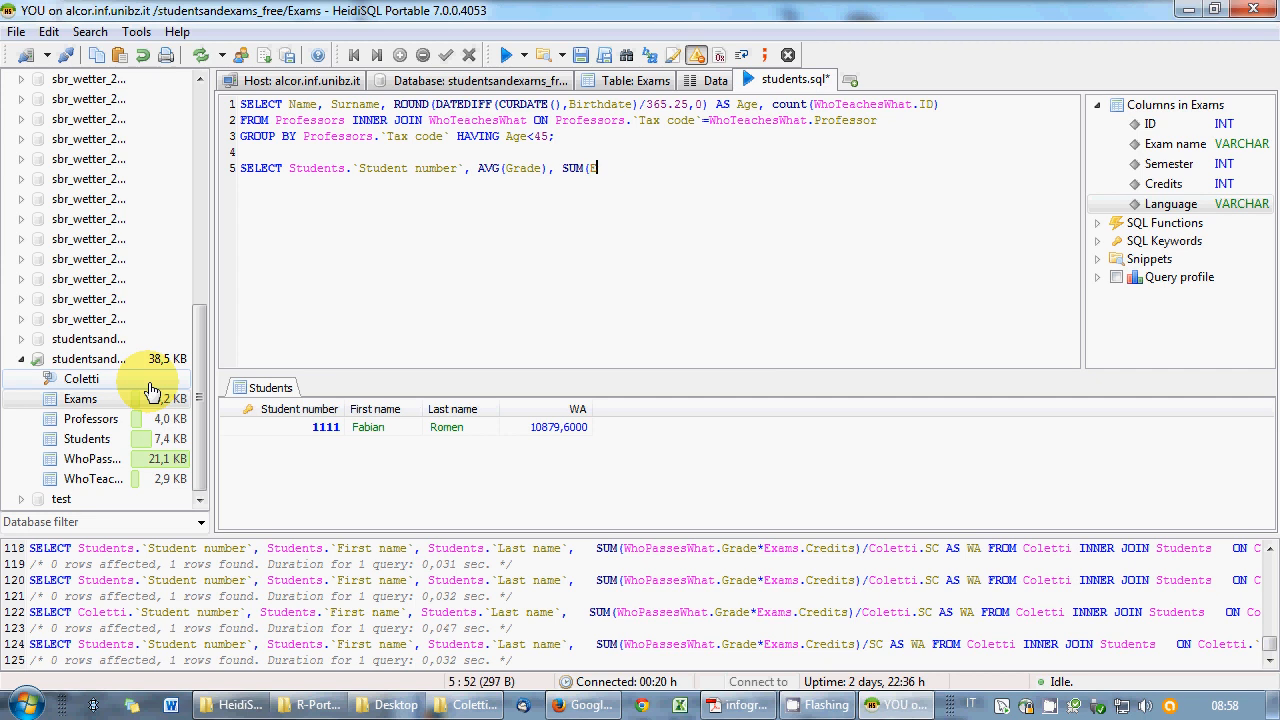
pyautogui.doubleClick(1178, 184)
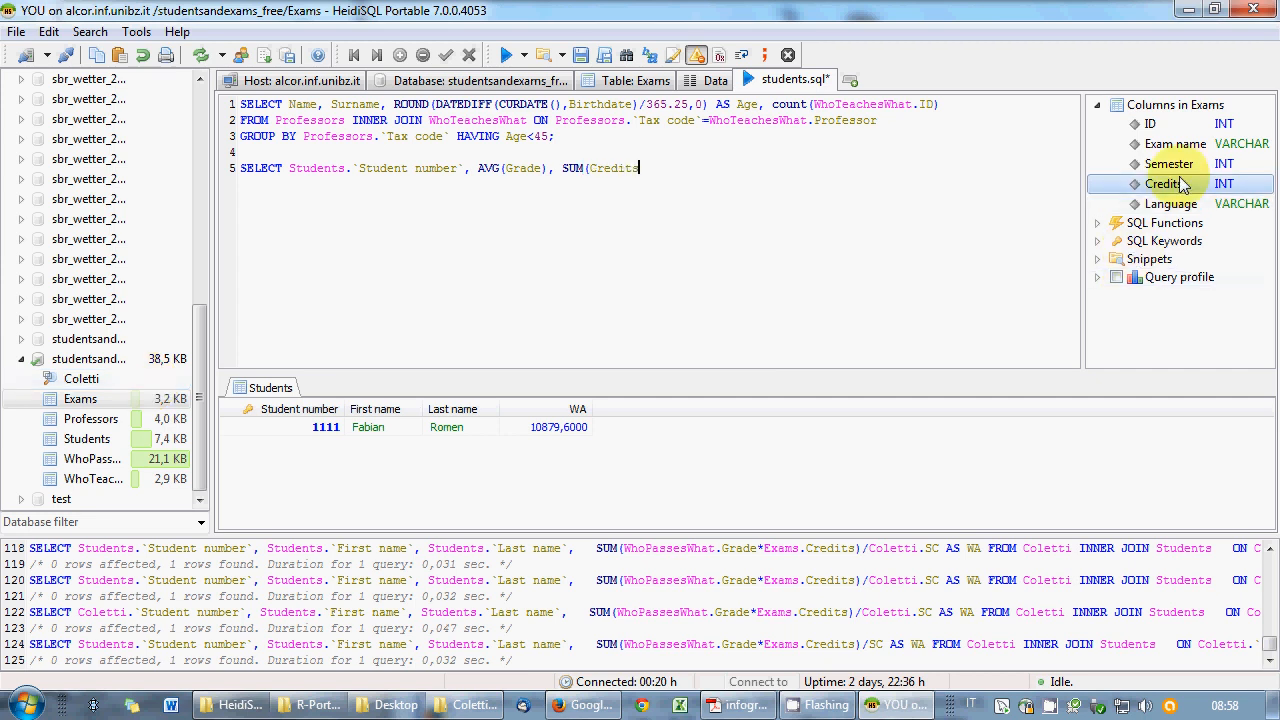
pyautogui.write(')')
pyautogui.write(' AS')
pyautogui.write(' sum')
pyautogui.write('cr')
pyautogui.write(' FROM ')
pyautogui.write('Students ')
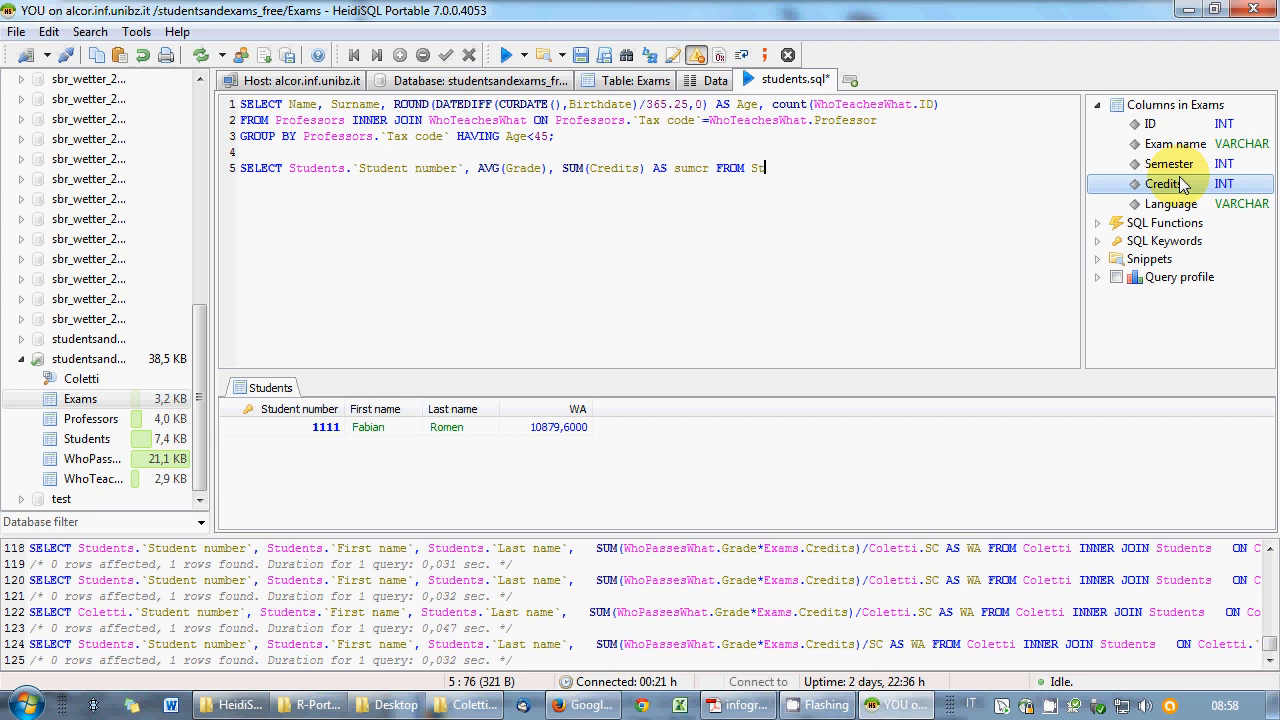
pyautogui.write('INNER JOIN ')
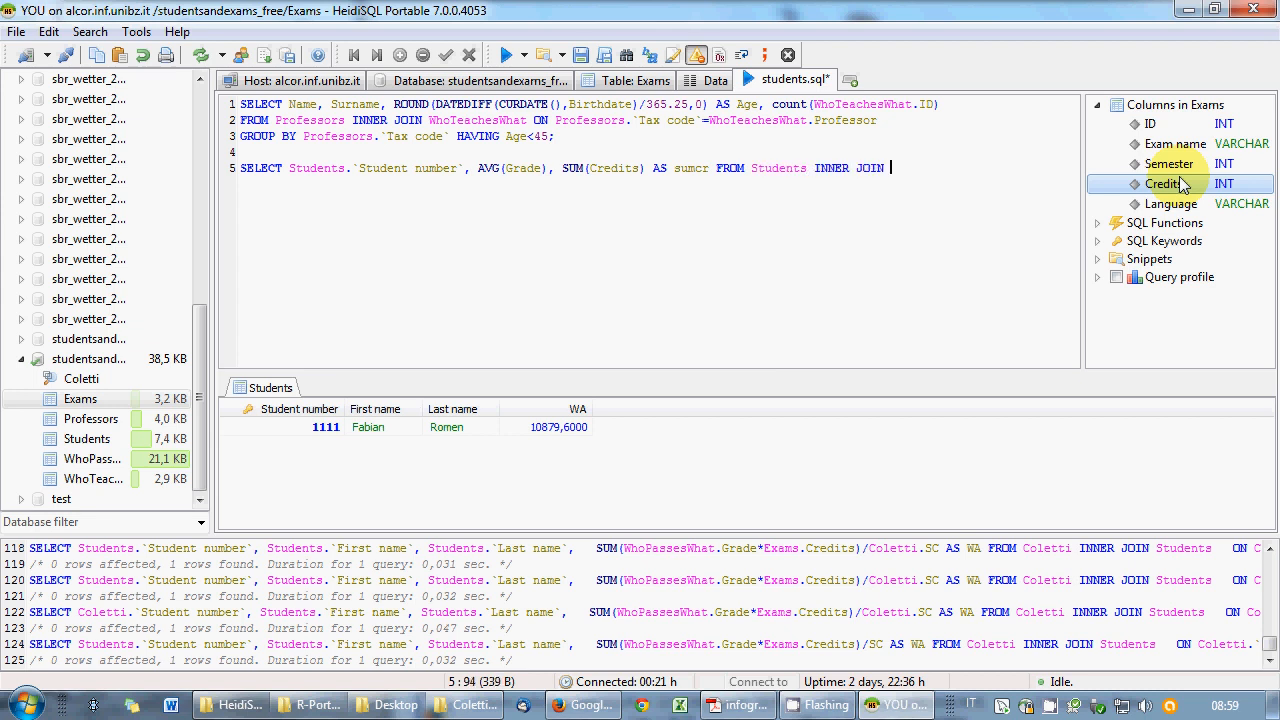
pyautogui.write('WhoPassesWha')
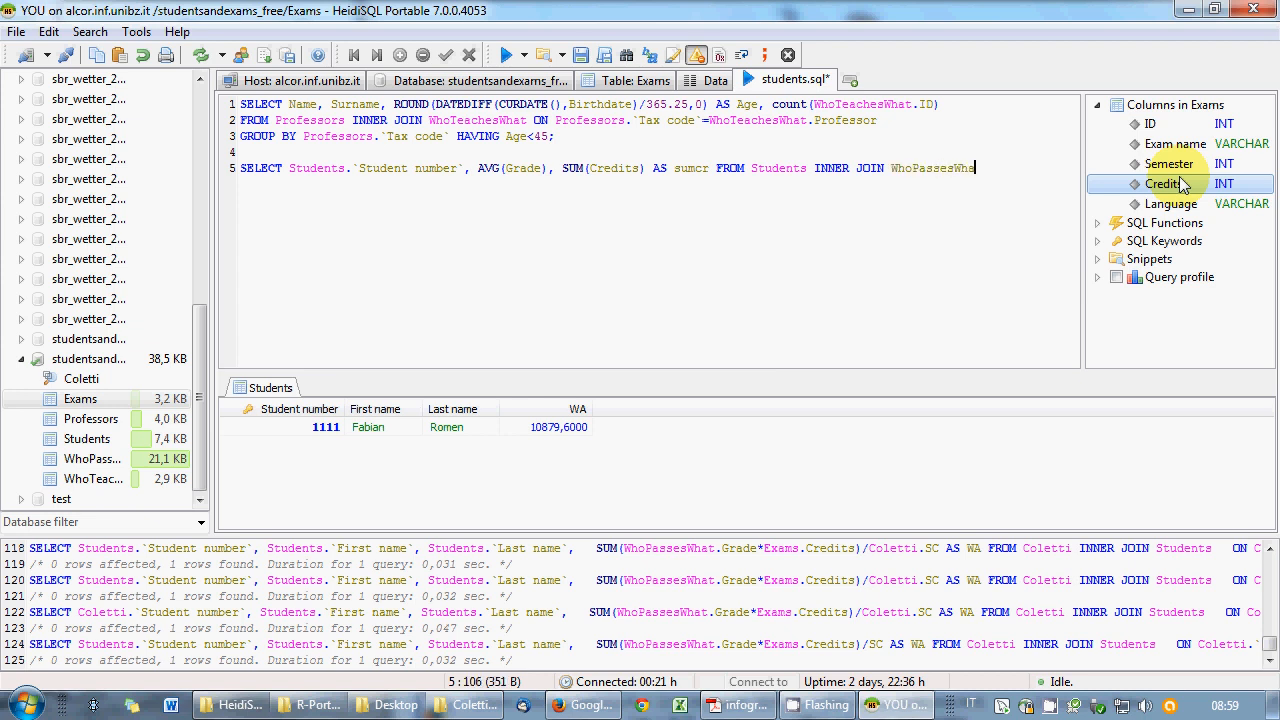
pyautogui.write('t ON')
pyautogui.press('Return')
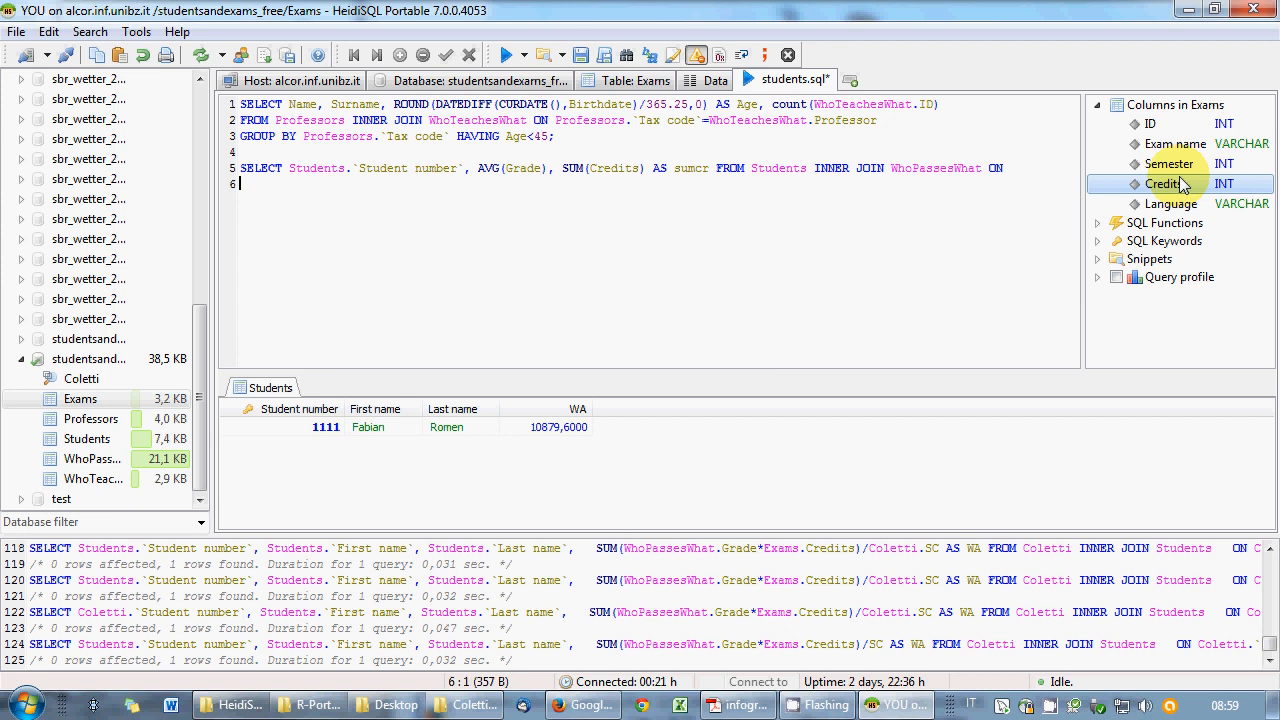
pyautogui.write('Students.')
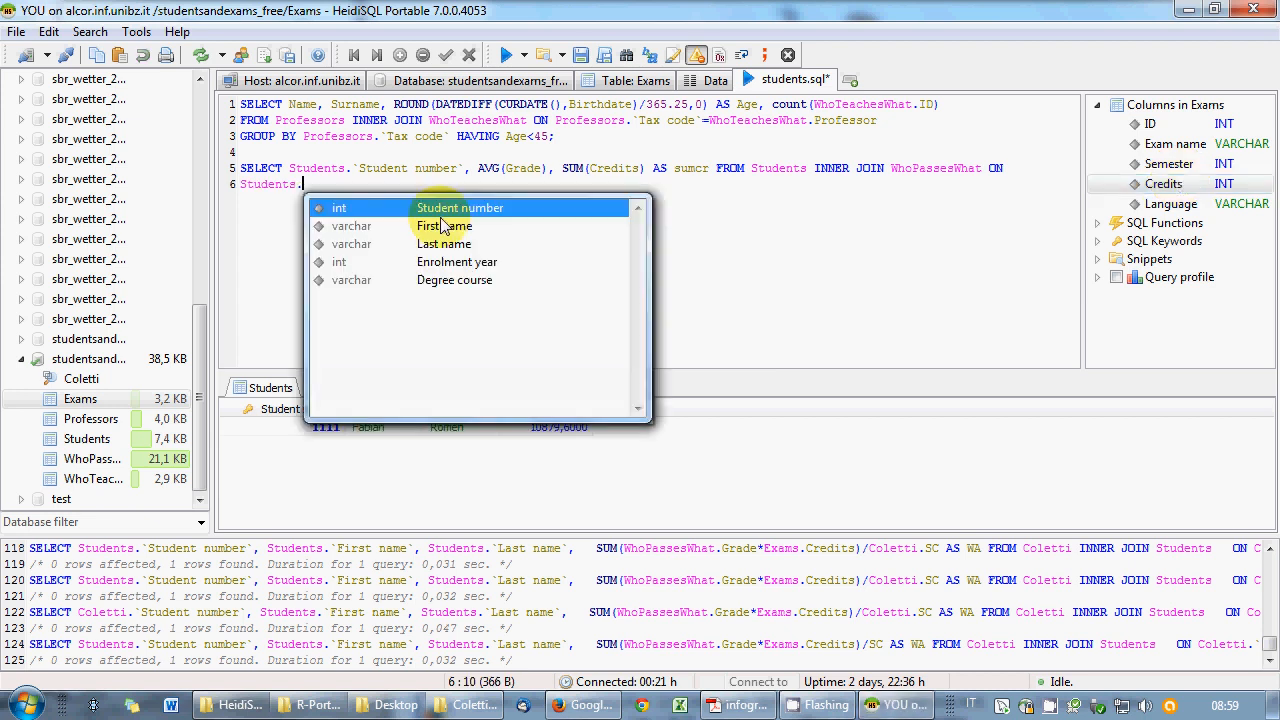
# - Complete the join condition Students.`Student number`=WhoPassesWhat.Student
pyautogui.doubleClick(441, 210)
pyautogui.write('=')
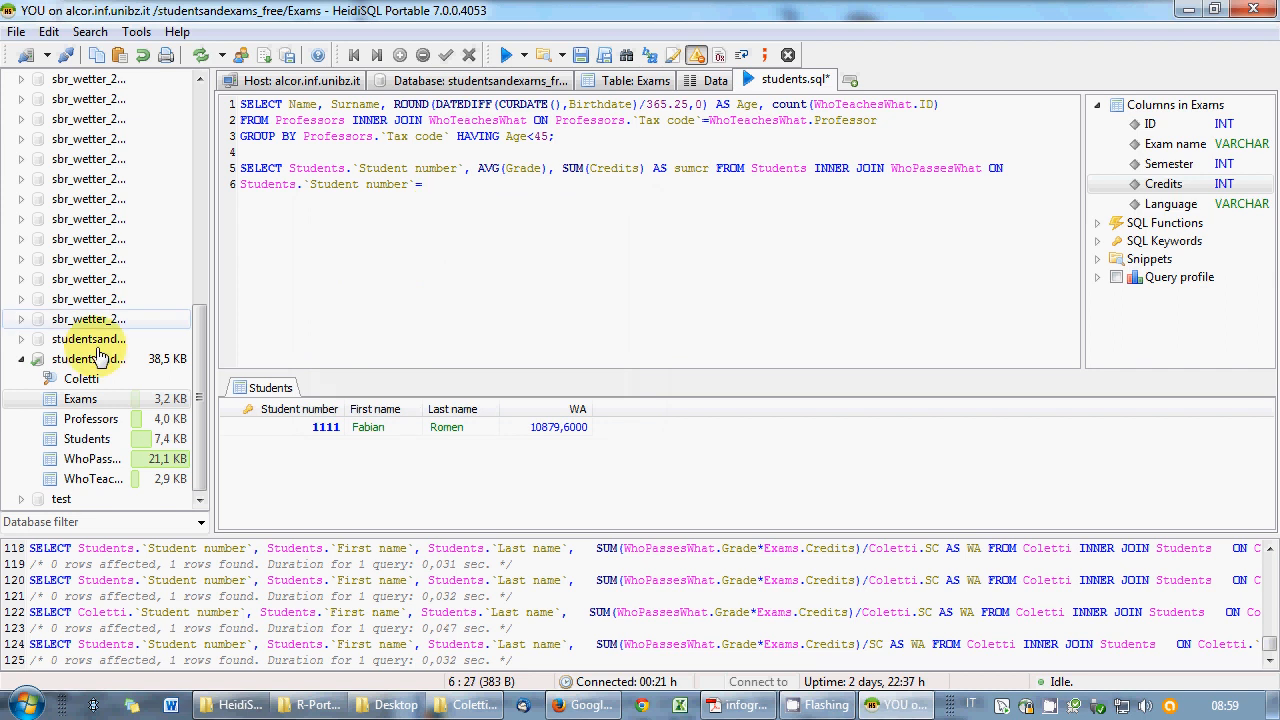
pyautogui.doubleClick(91, 461)
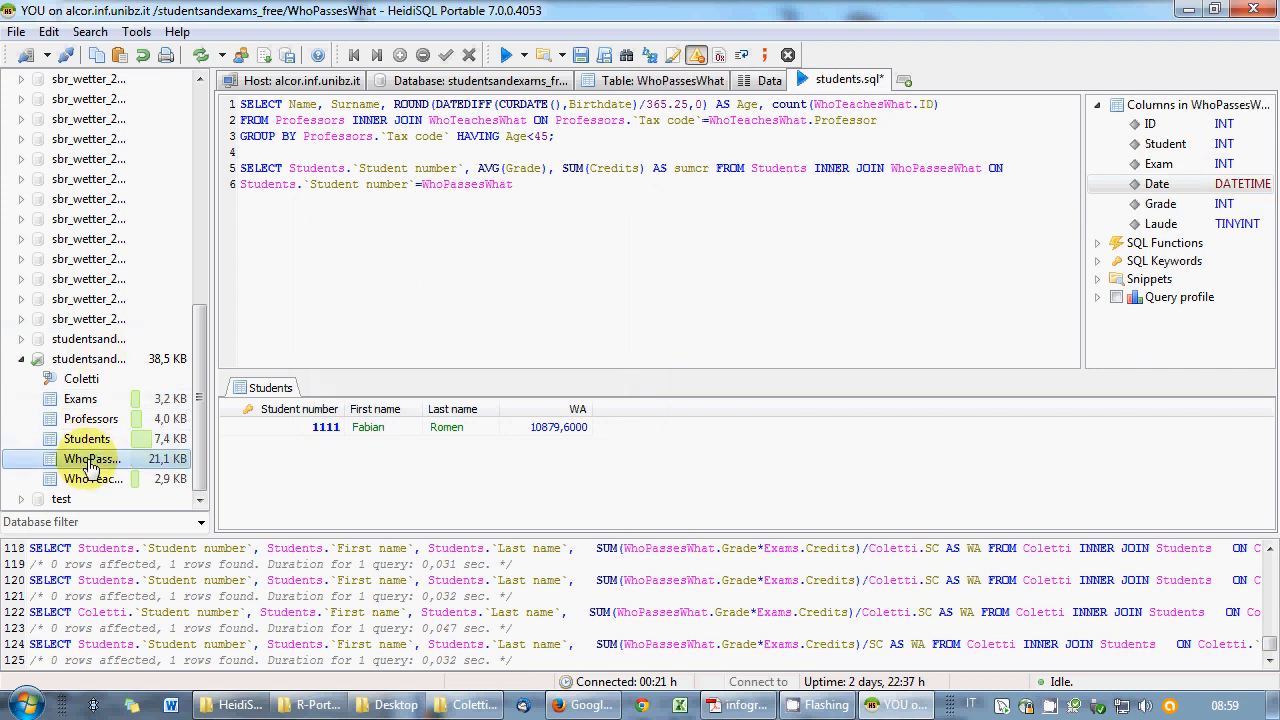
pyautogui.write('.')
pyautogui.doubleClick(660, 226)
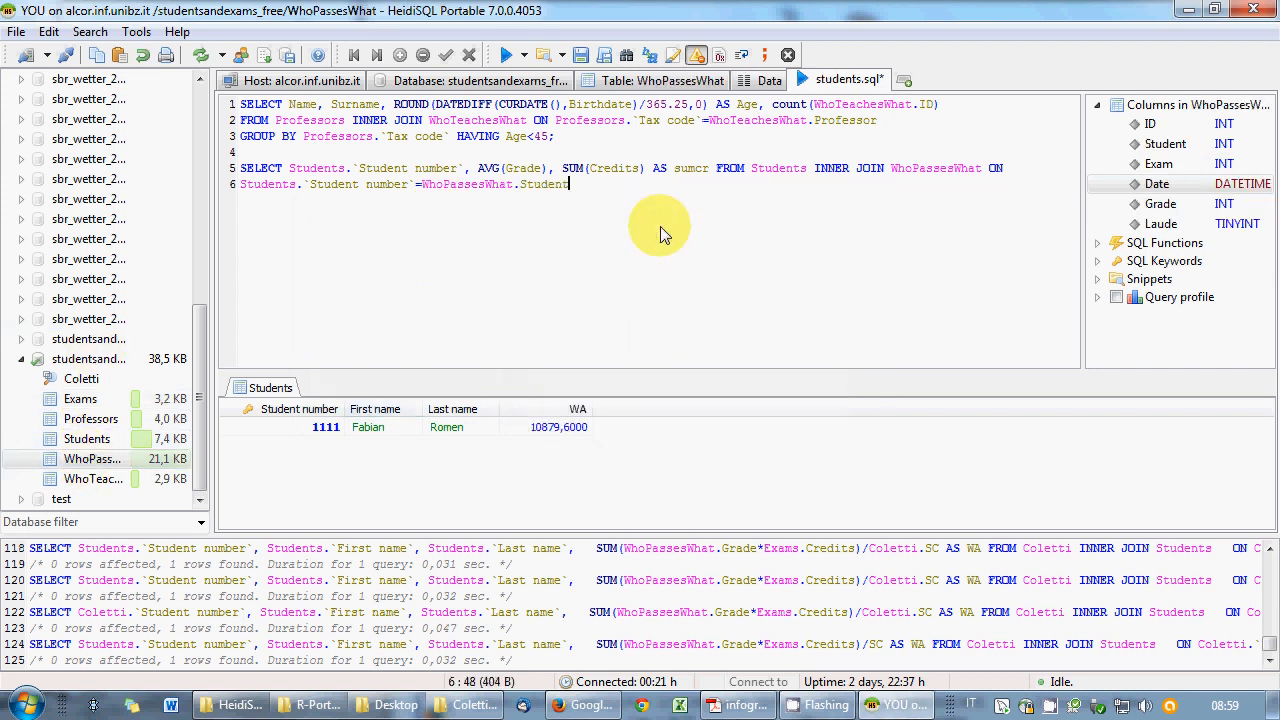
# - Add INNER JOIN Exams ON Exams.ID=WhoPassesWhat.Exam and end the query with a semicolon
pyautogui.write('INNER JOIN')
pyautogui.click(90, 399)
pyautogui.doubleClick(90, 399)
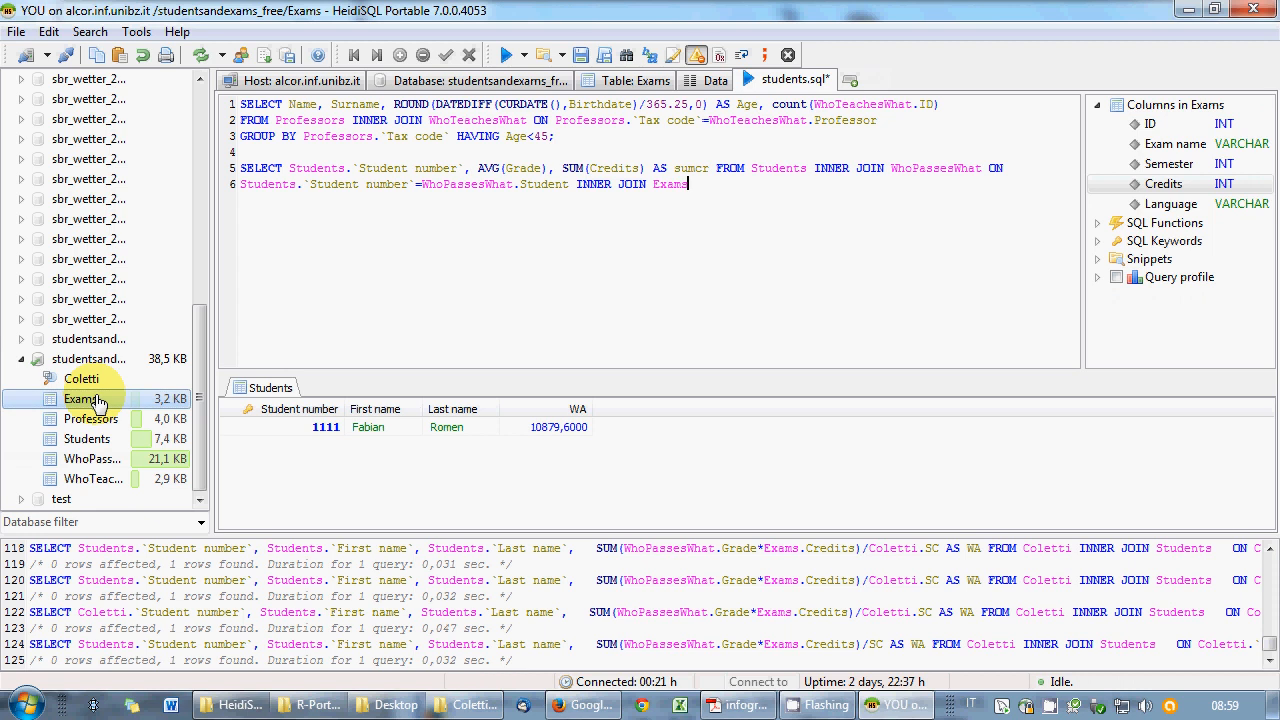
pyautogui.write('ON')
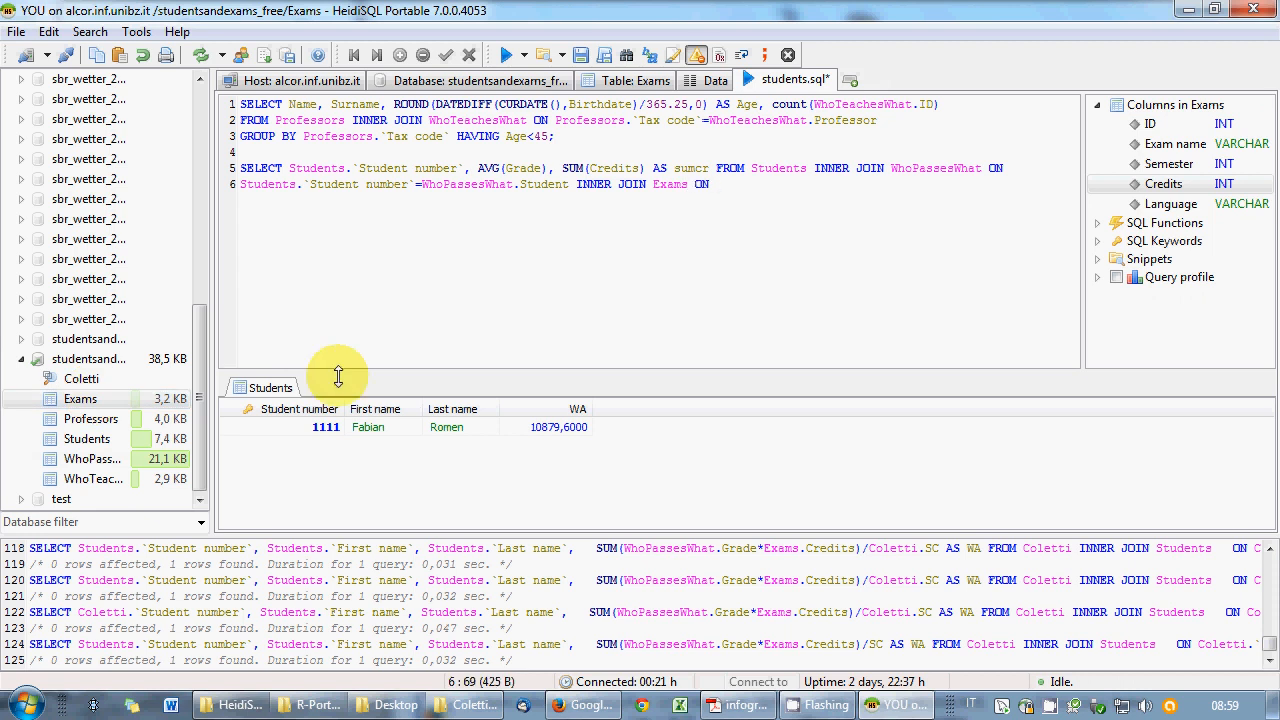
pyautogui.doubleClick(86, 399)
pyautogui.write('.')
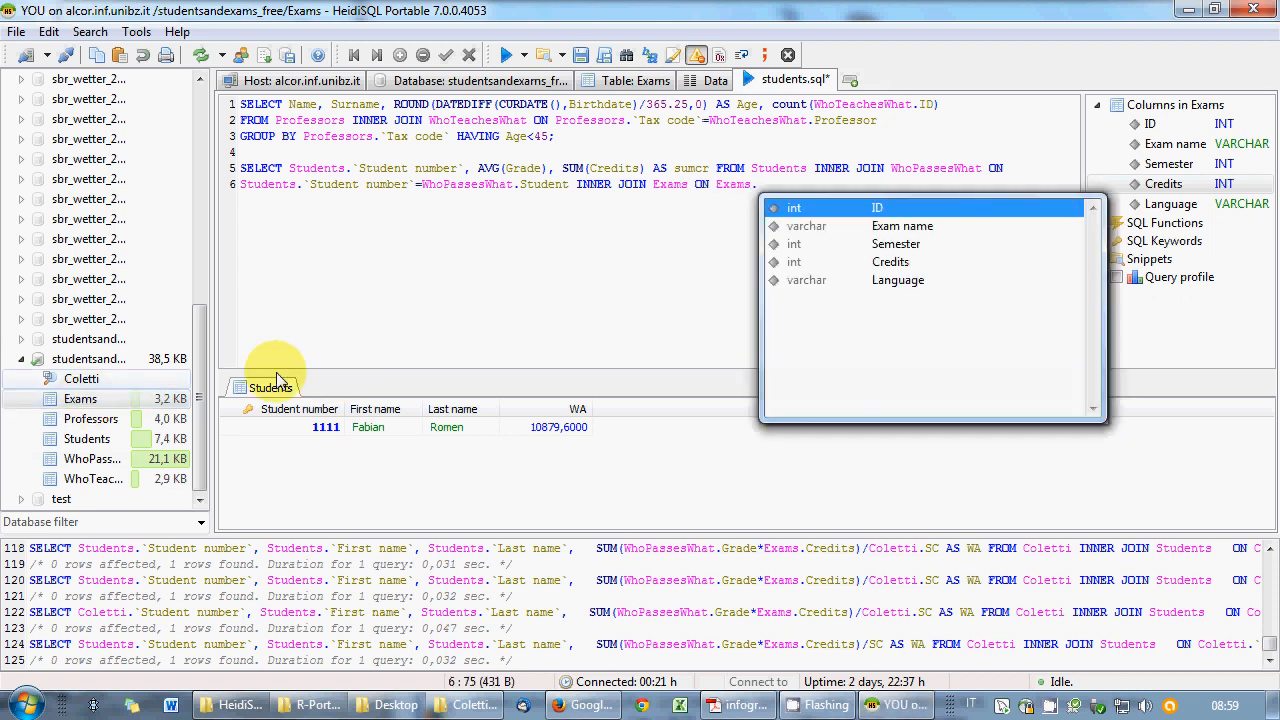
pyautogui.doubleClick(819, 210)
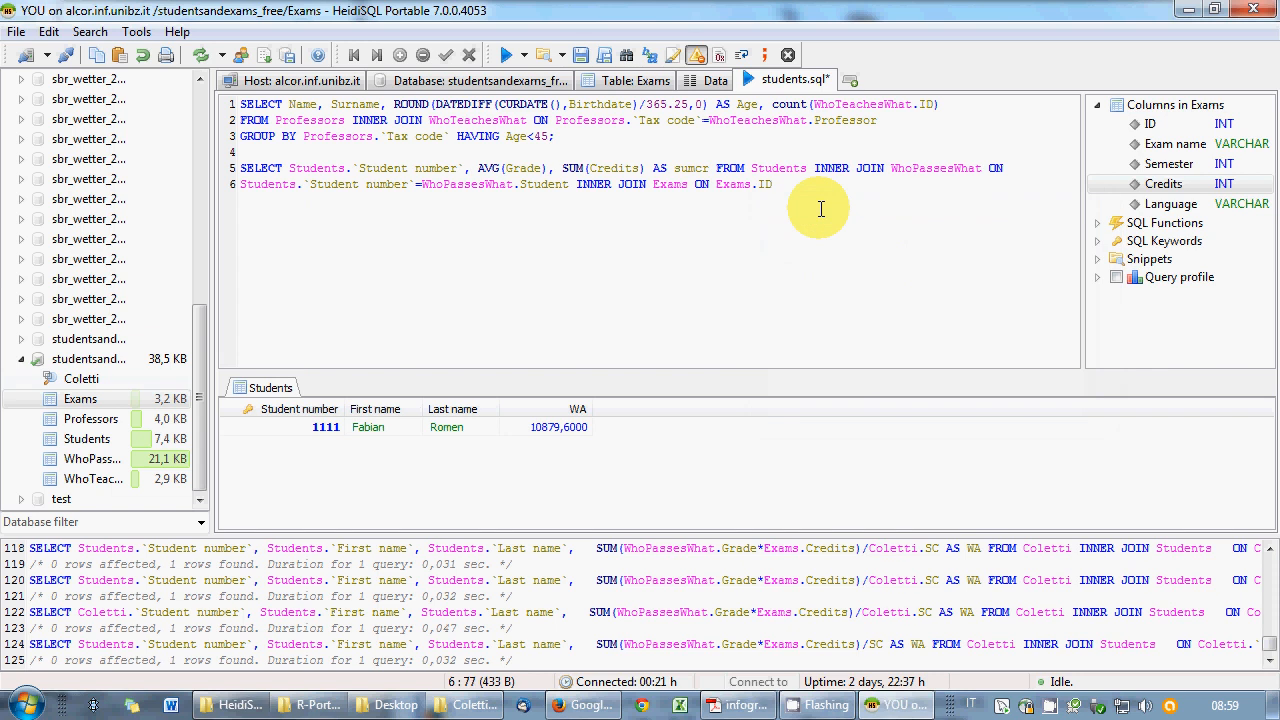
pyautogui.write('=')
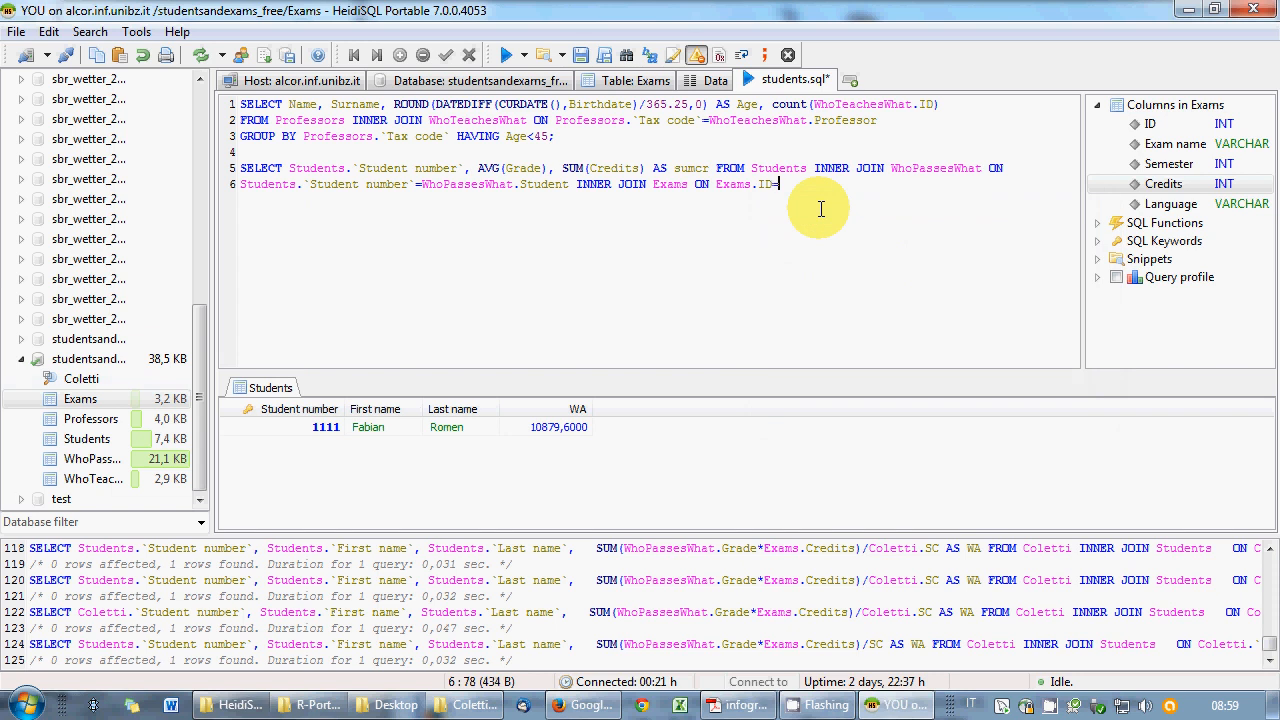
pyautogui.doubleClick(84, 464)
pyautogui.write('.')
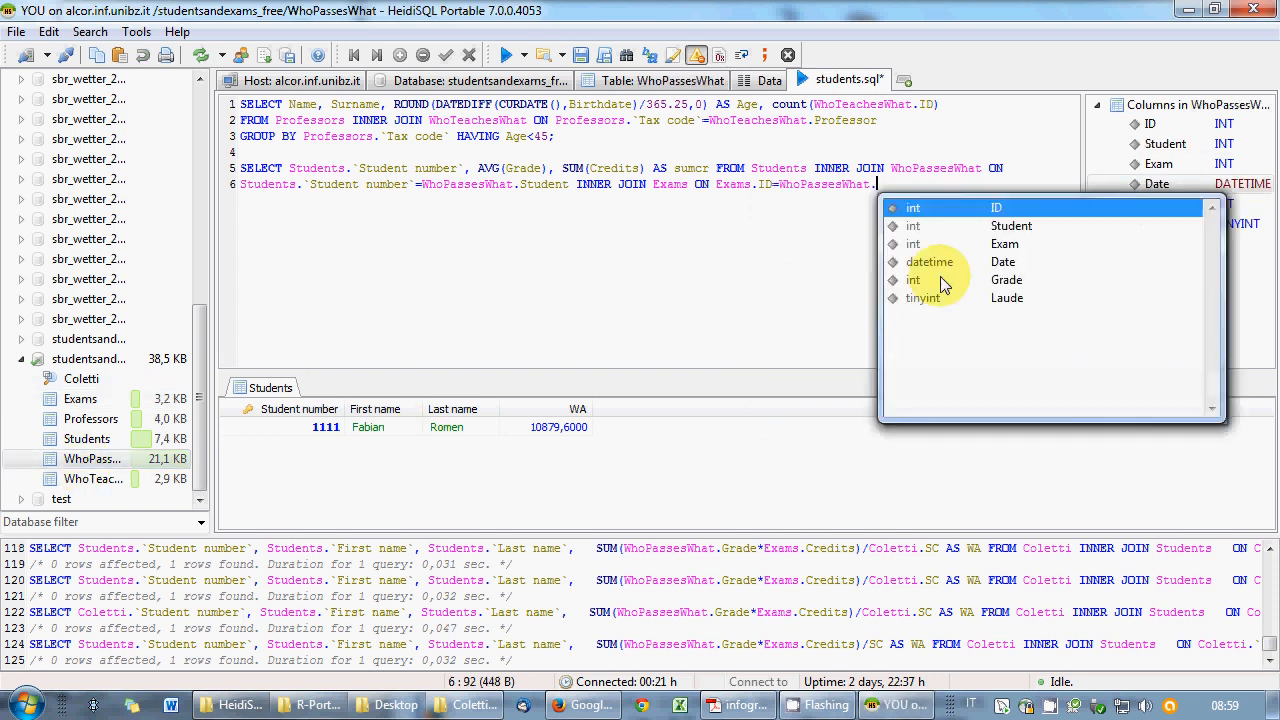
pyautogui.doubleClick(955, 244)
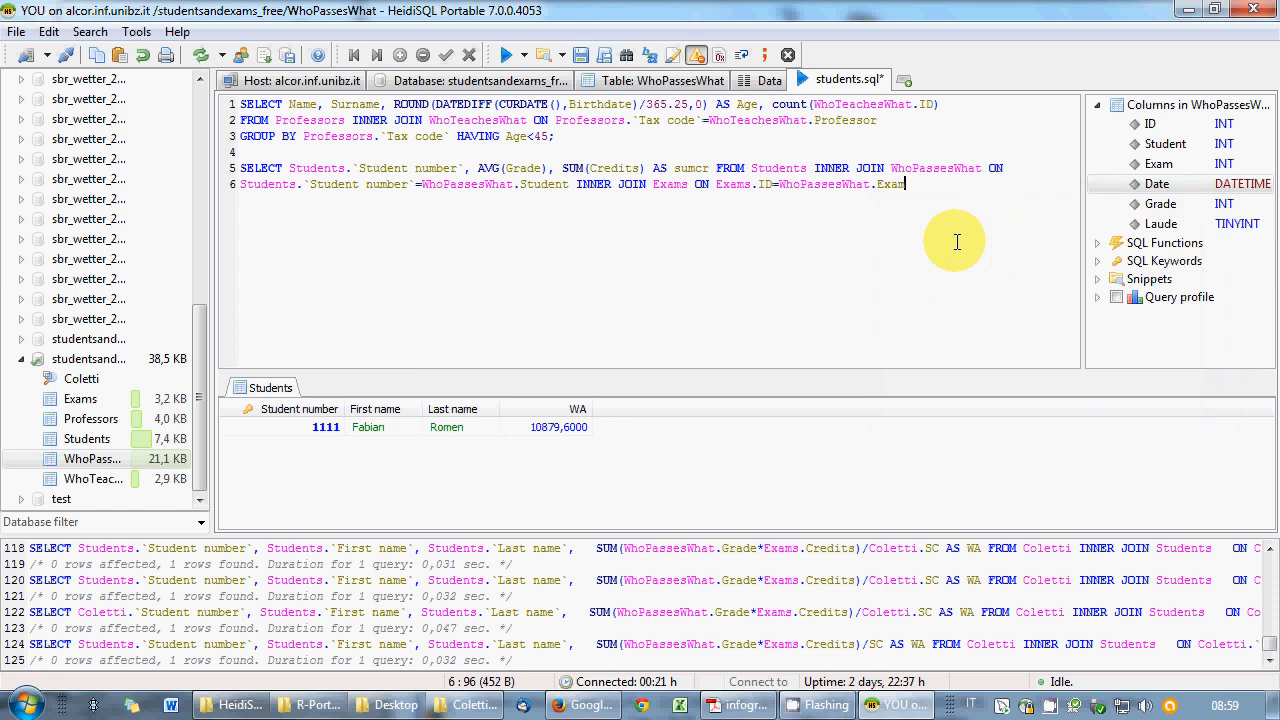
pyautogui.write(';')
# - Run lines 5–6 as a selection, getting AVG(Grade) 23,6615 and sumcr 2304, then begin GROUP BY
pyautogui.hotkey('shift', 'Up')
pyautogui.hotkey('shift', 'Home')
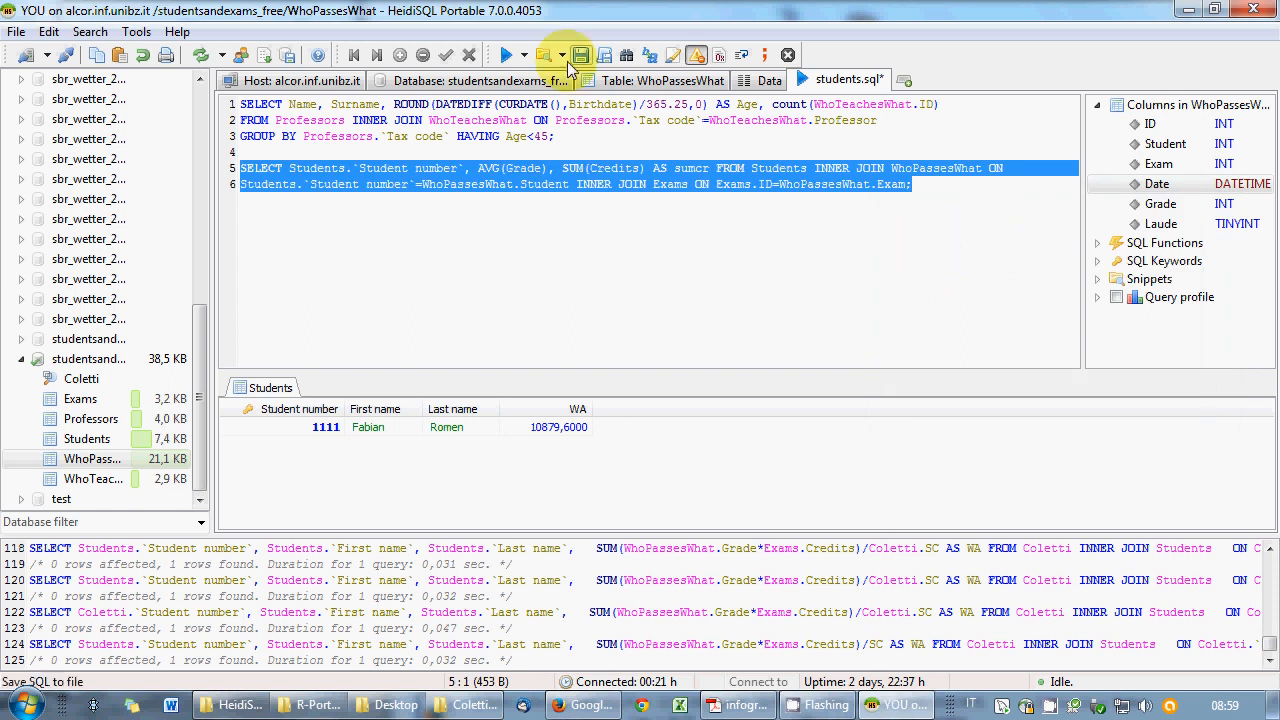
pyautogui.click(523, 55)
pyautogui.click(541, 99)
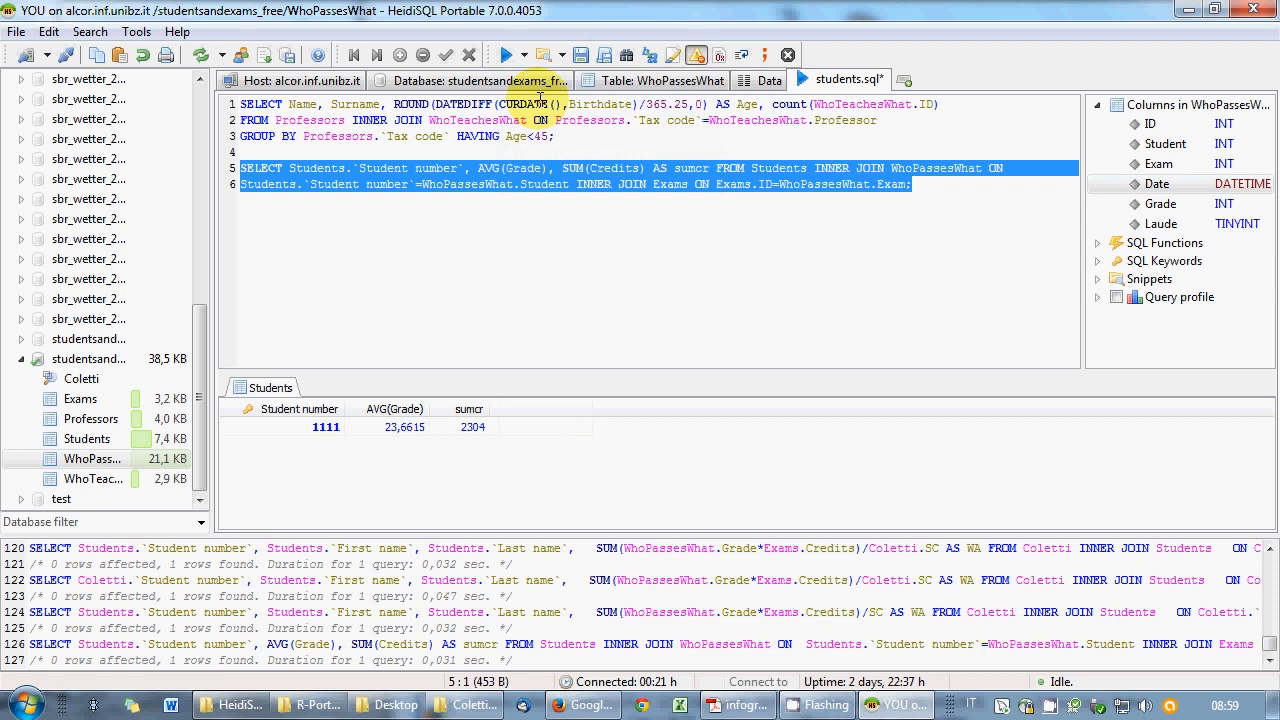
pyautogui.click(488, 168)
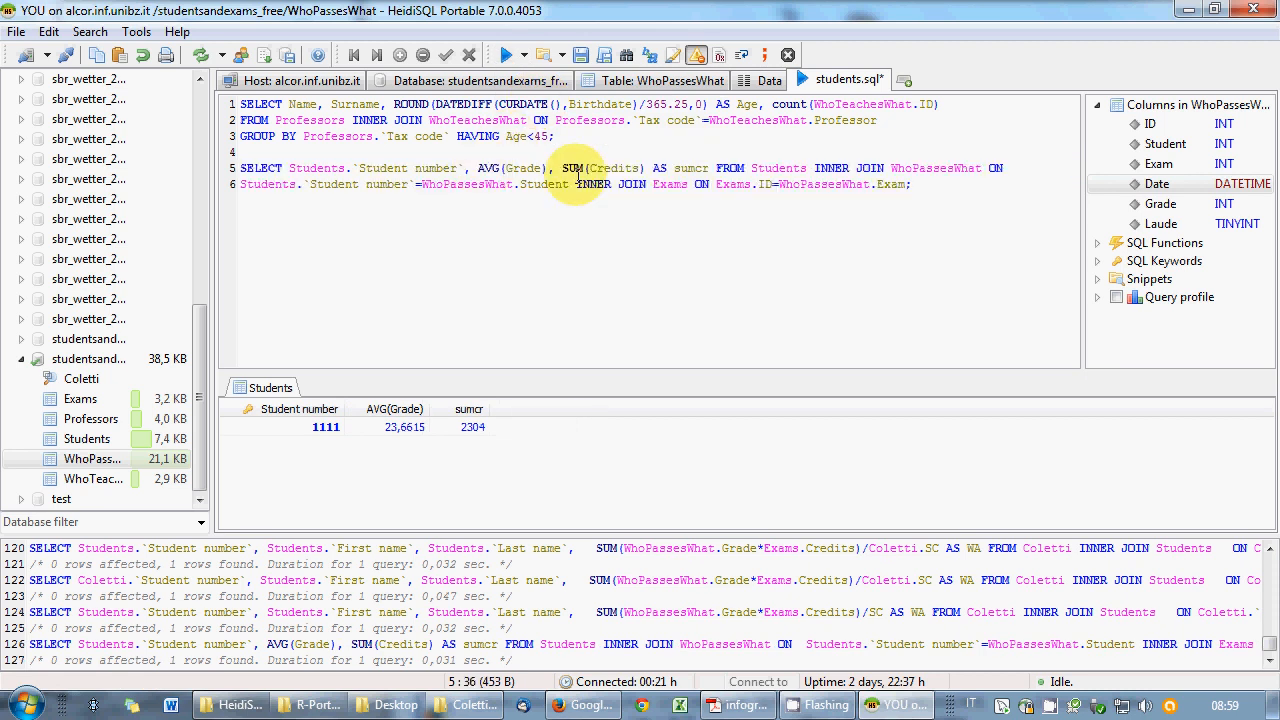
pyautogui.moveTo(912, 184); pyautogui.dragTo(240, 168)
pyautogui.rightClick(368, 196)
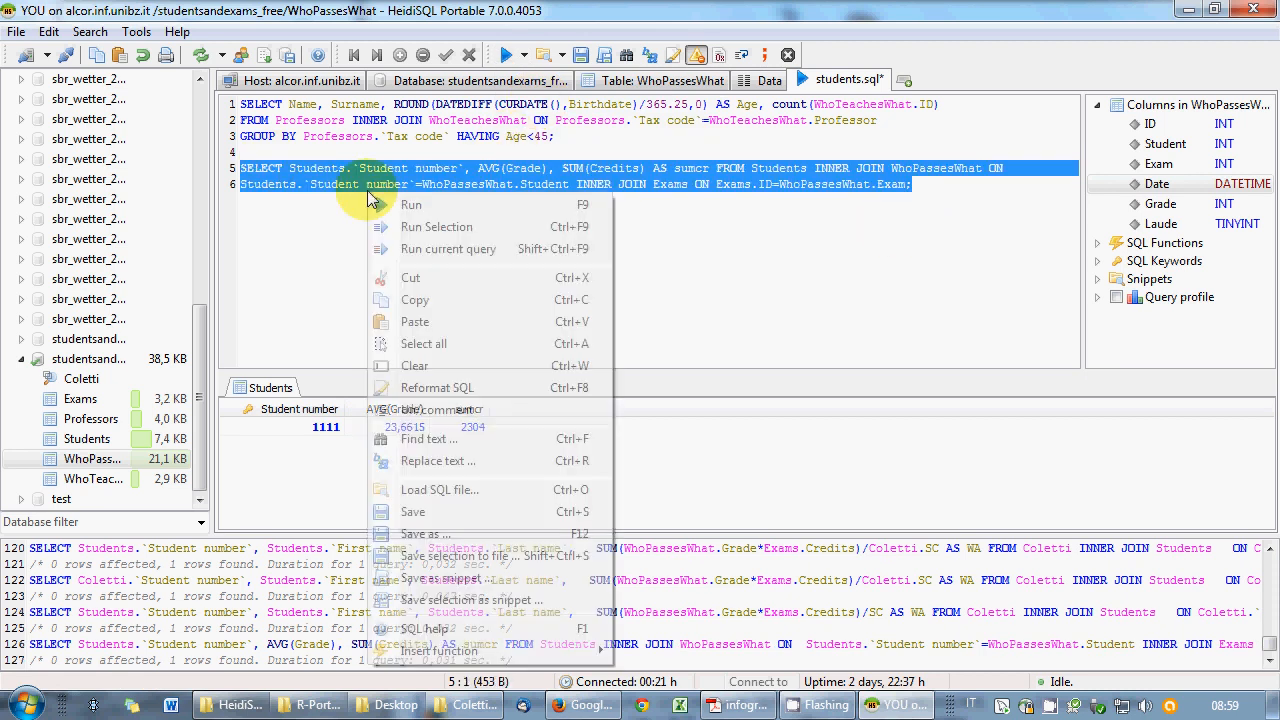
pyautogui.click(436, 226)
pyautogui.click(975, 186)
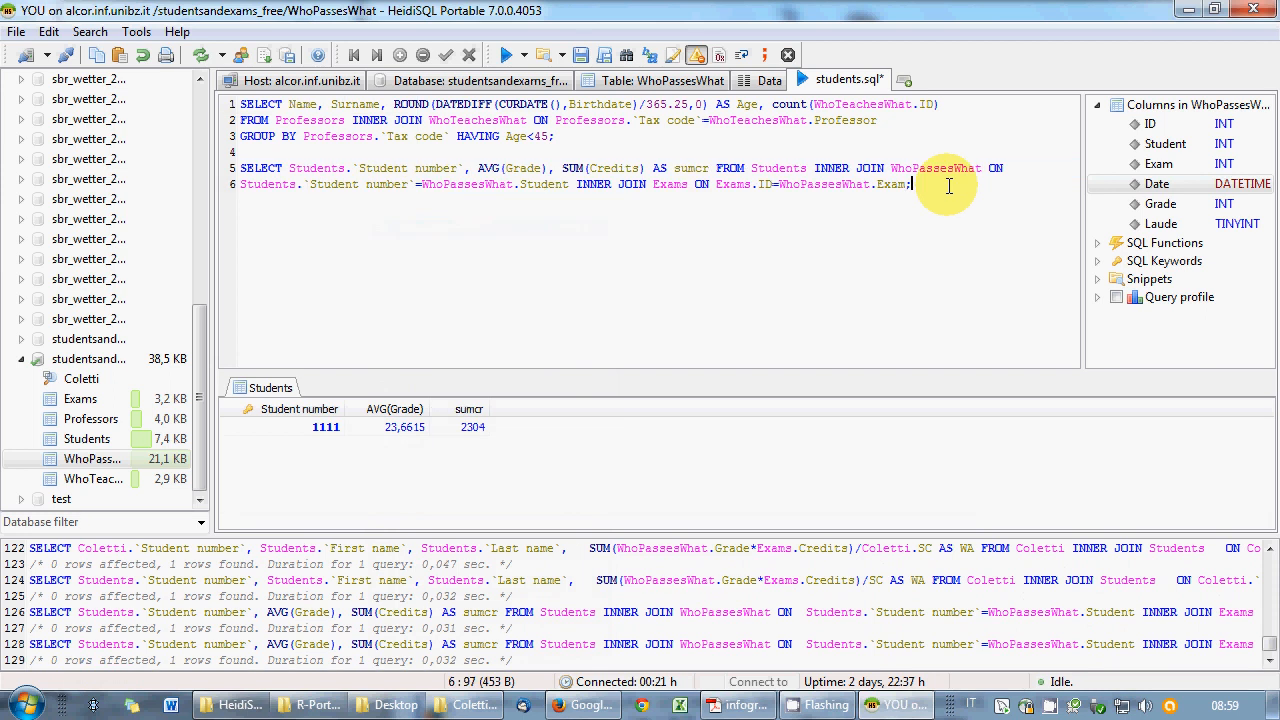
pyautogui.press('Return')
pyautogui.write('GROUP')
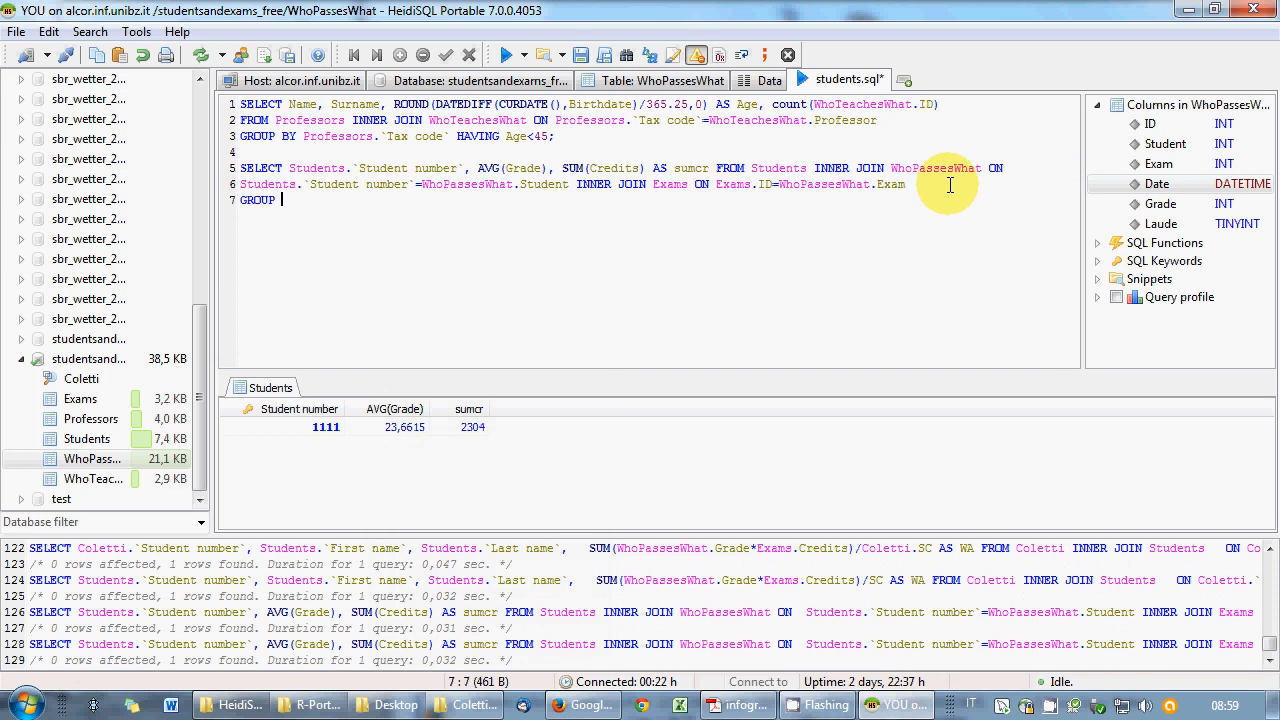
pyautogui.write(' BY')
# - Group by Students.`Student number` and run the query, returning 97 per-student rows
pyautogui.doubleClick(88, 440)
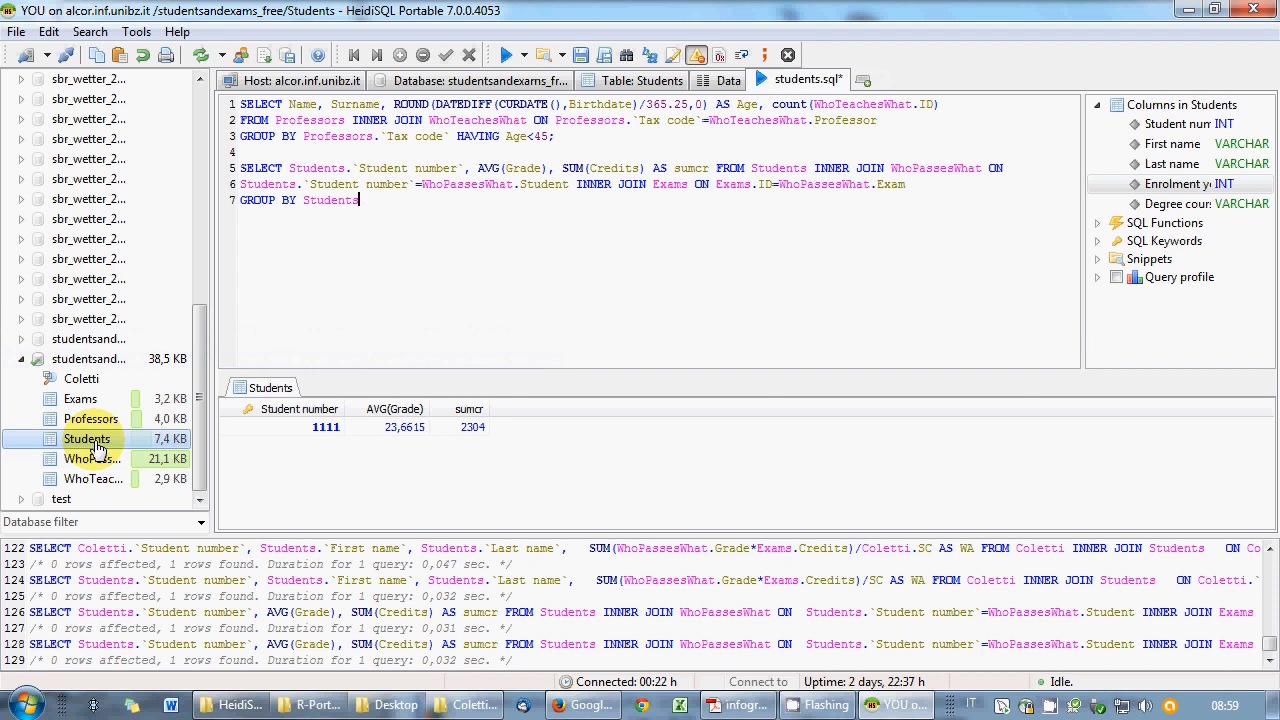
pyautogui.press('Return')
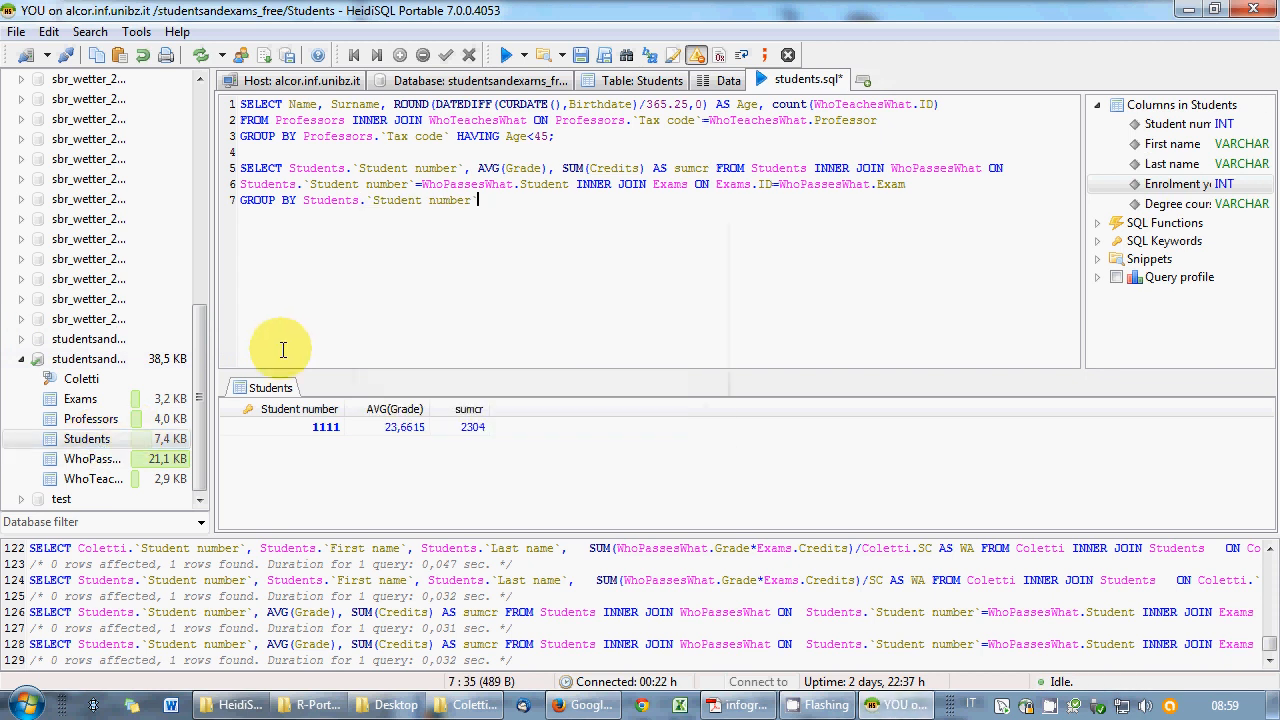
pyautogui.write(';')
pyautogui.moveTo(484, 200); pyautogui.dragTo(240, 168)
pyautogui.click(516, 58)
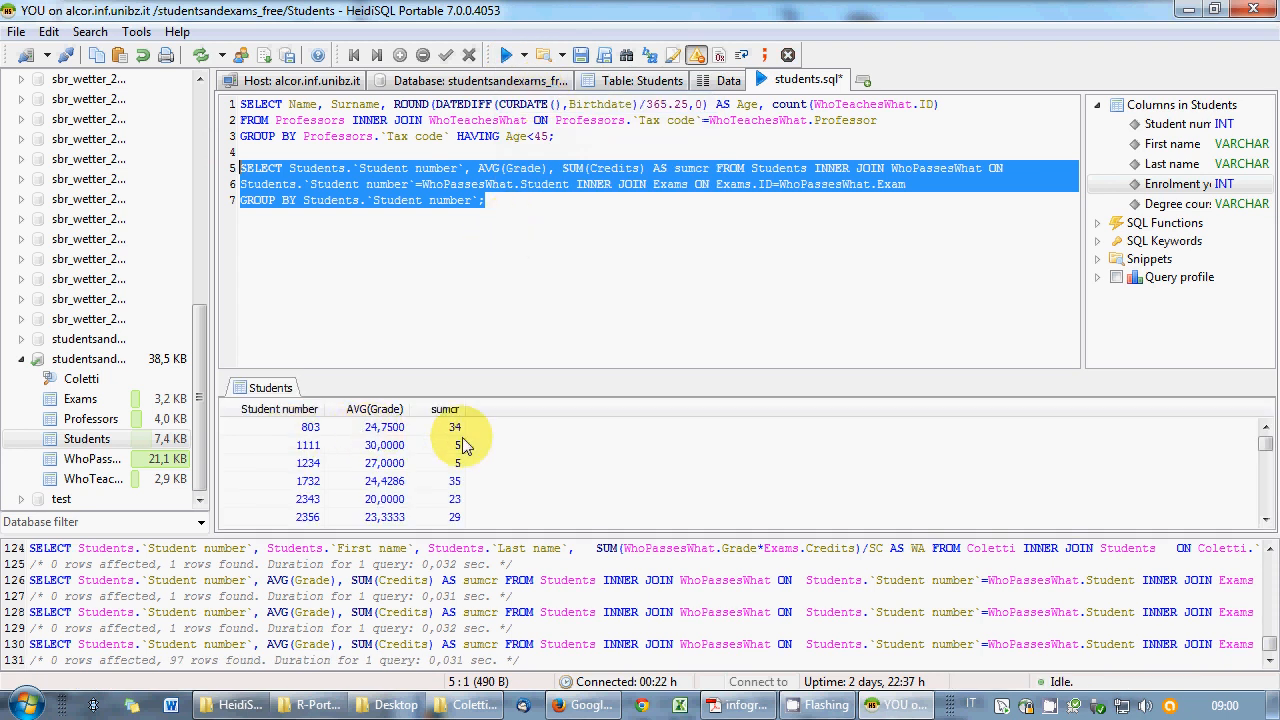
pyautogui.click(515, 200)
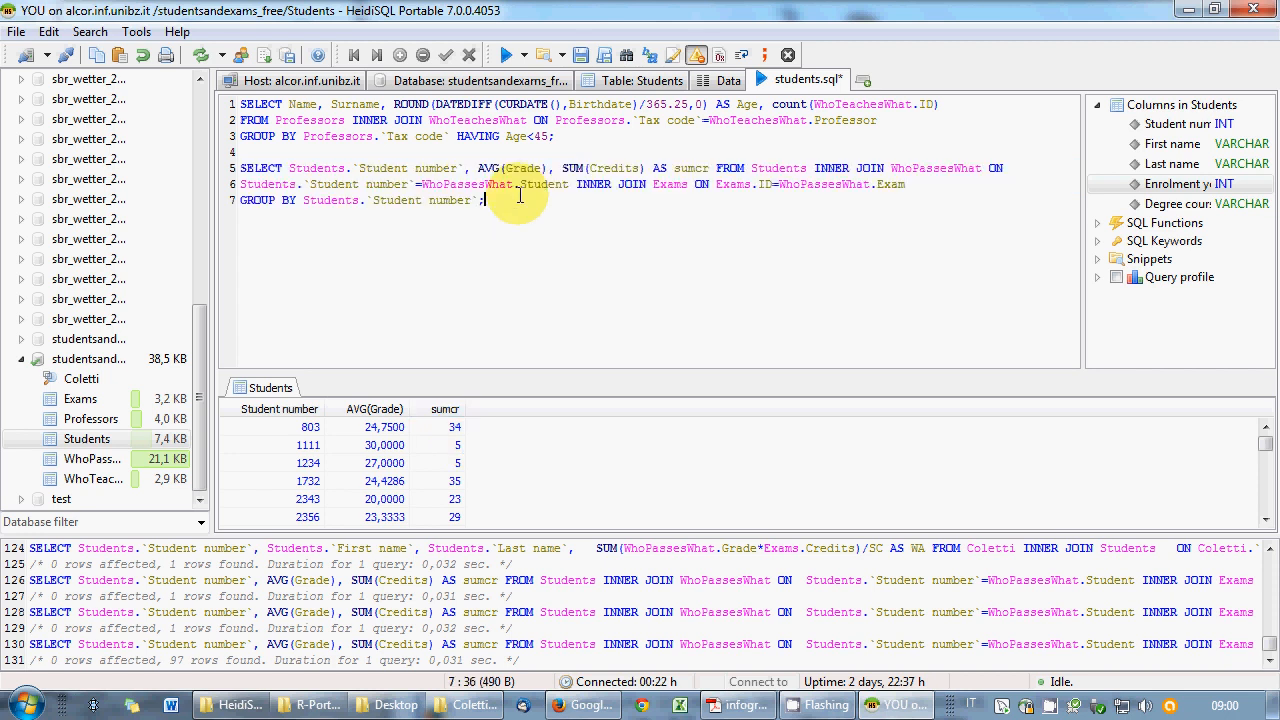
pyautogui.click(246, 166)
# - Prefix the query with CREATE VIEW Coletti and add a DROP VIEW Coletti; line above it
pyautogui.write('CREATE VIE')
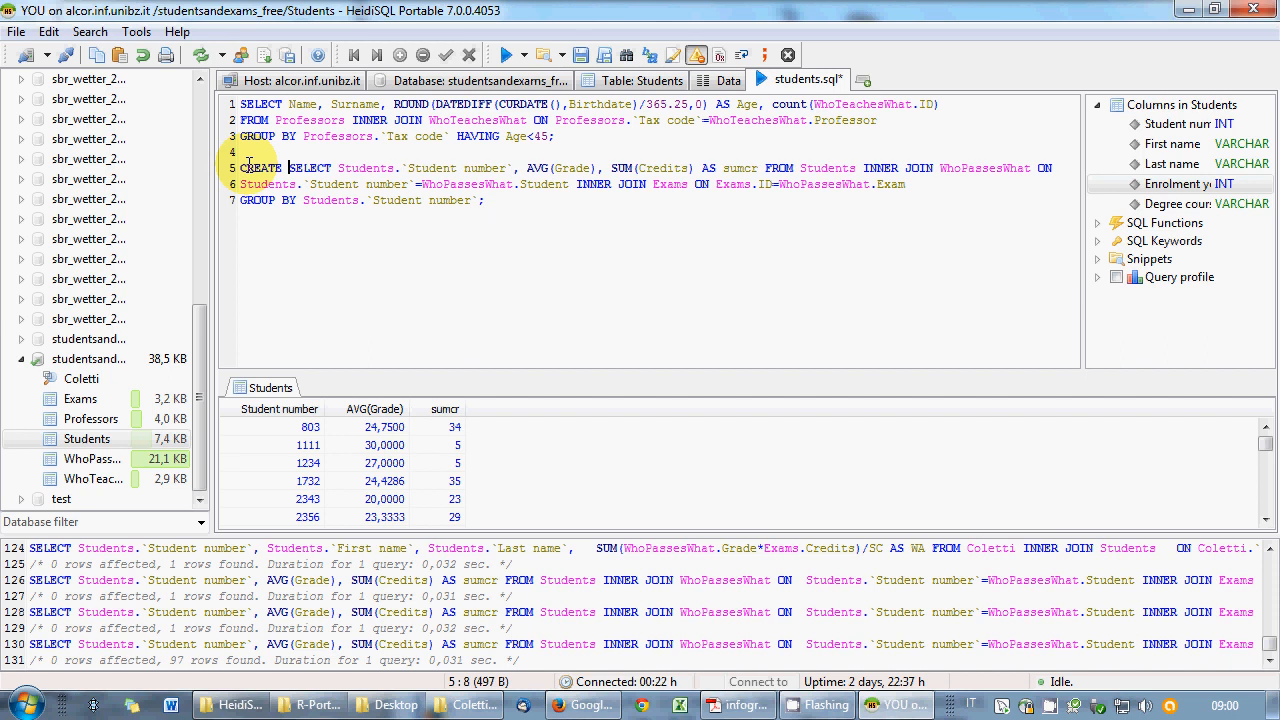
pyautogui.write('W Cole')
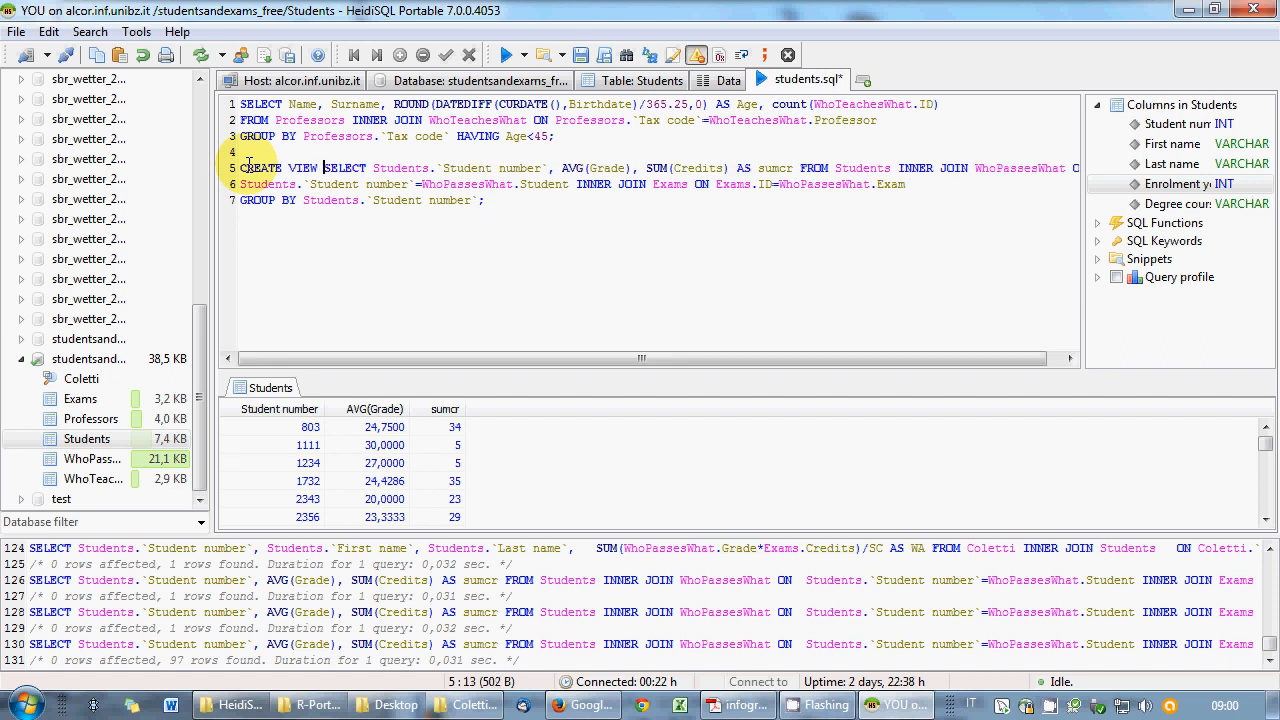
pyautogui.write('tti')
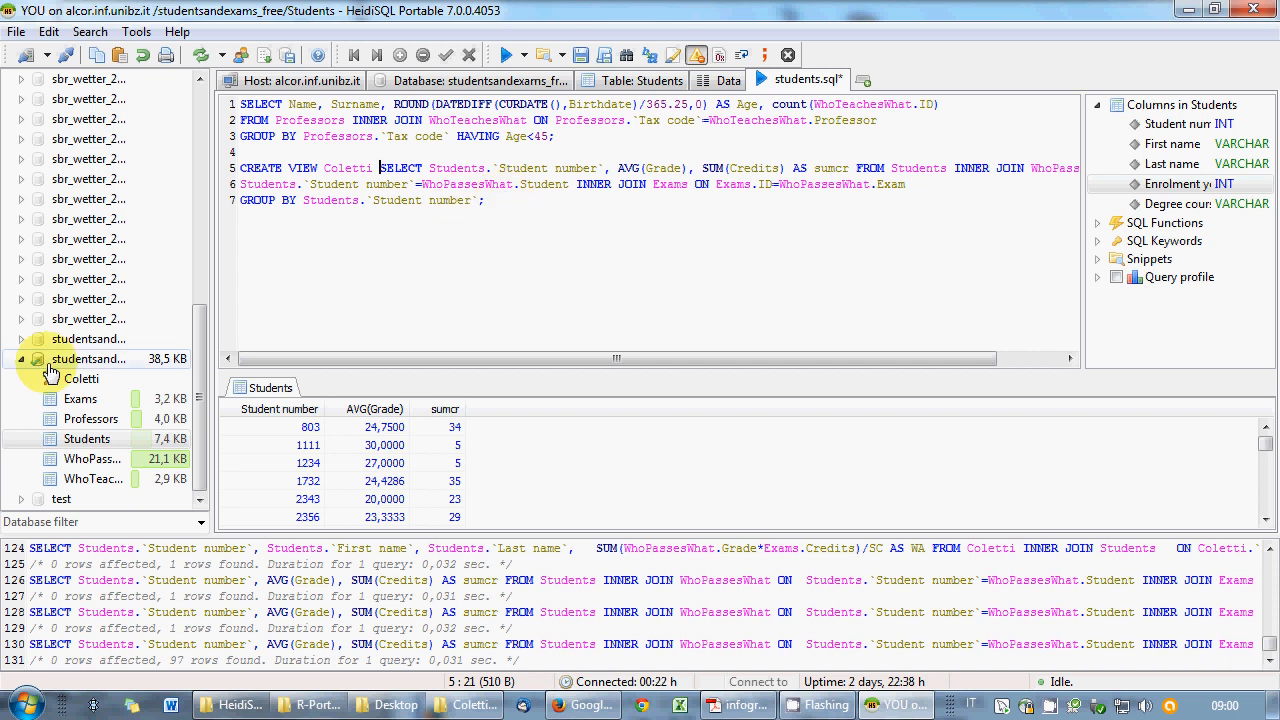
pyautogui.click(80, 379)
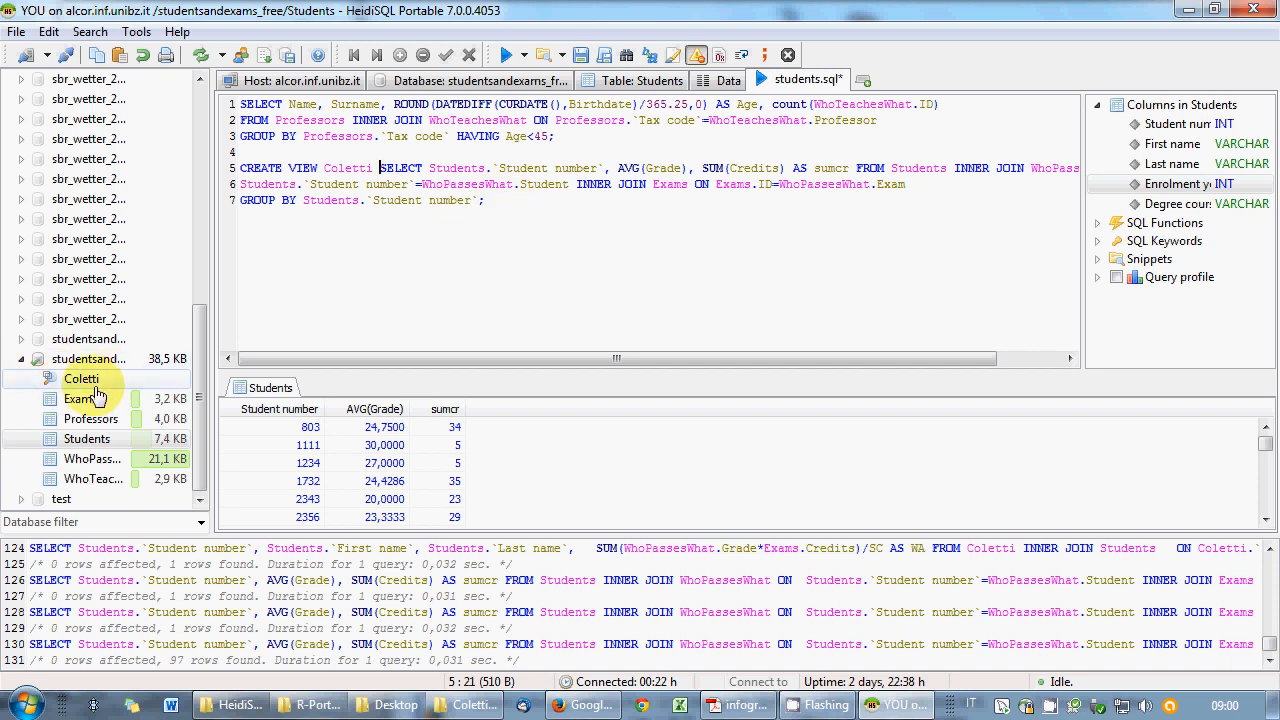
pyautogui.click(334, 152)
pyautogui.press('Return')
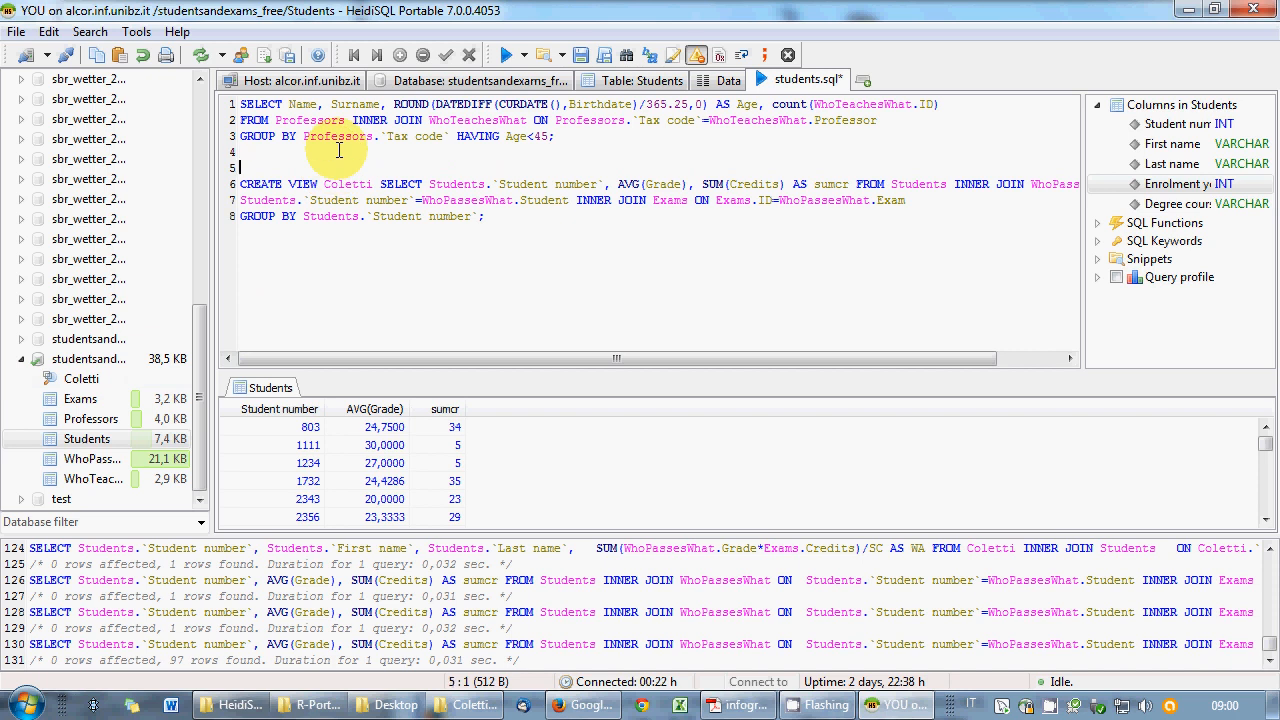
pyautogui.write('DROP VIEW Coletti')
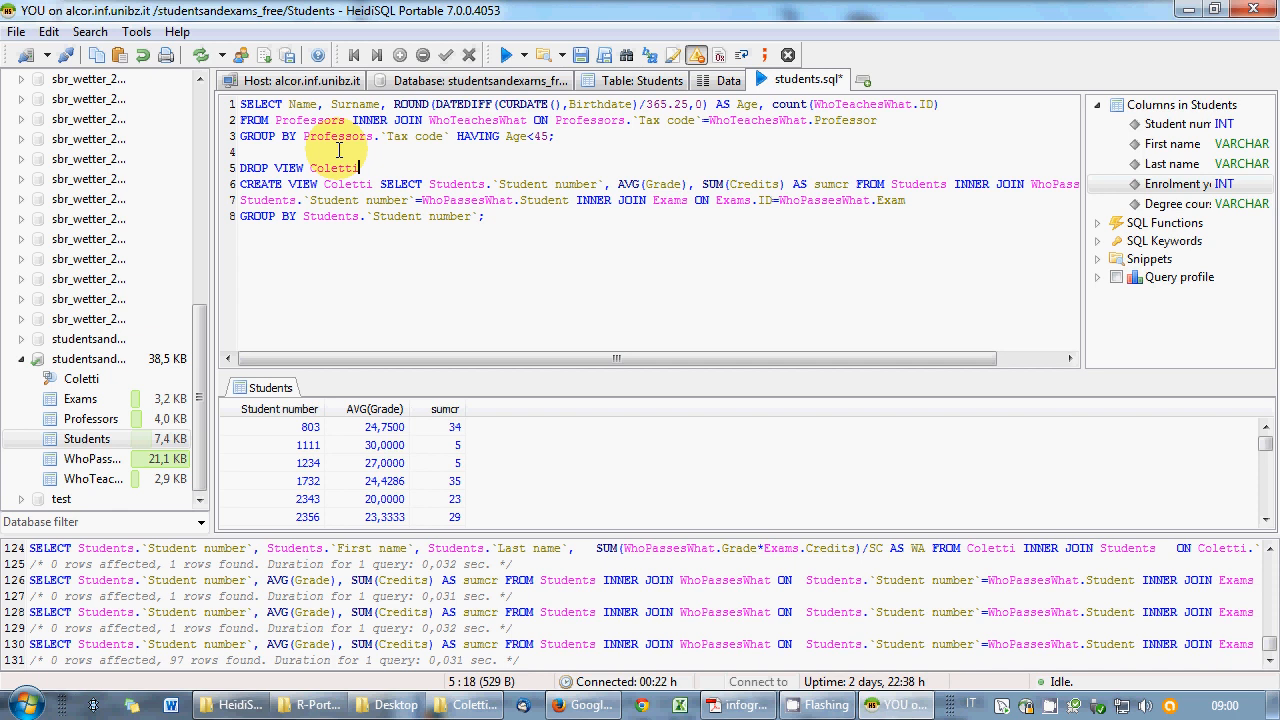
pyautogui.write(';')
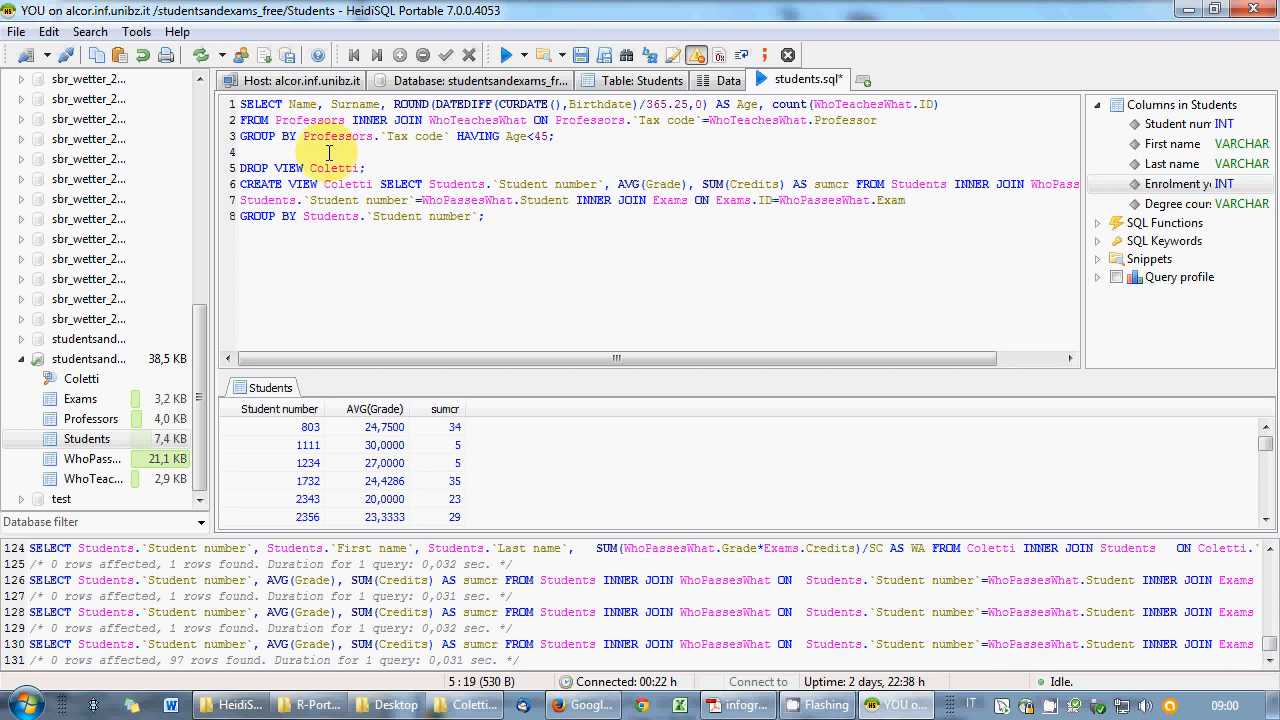
pyautogui.hotkey('shift', 'Right')
pyautogui.hotkey('shift', 'Up')
pyautogui.click(523, 55)
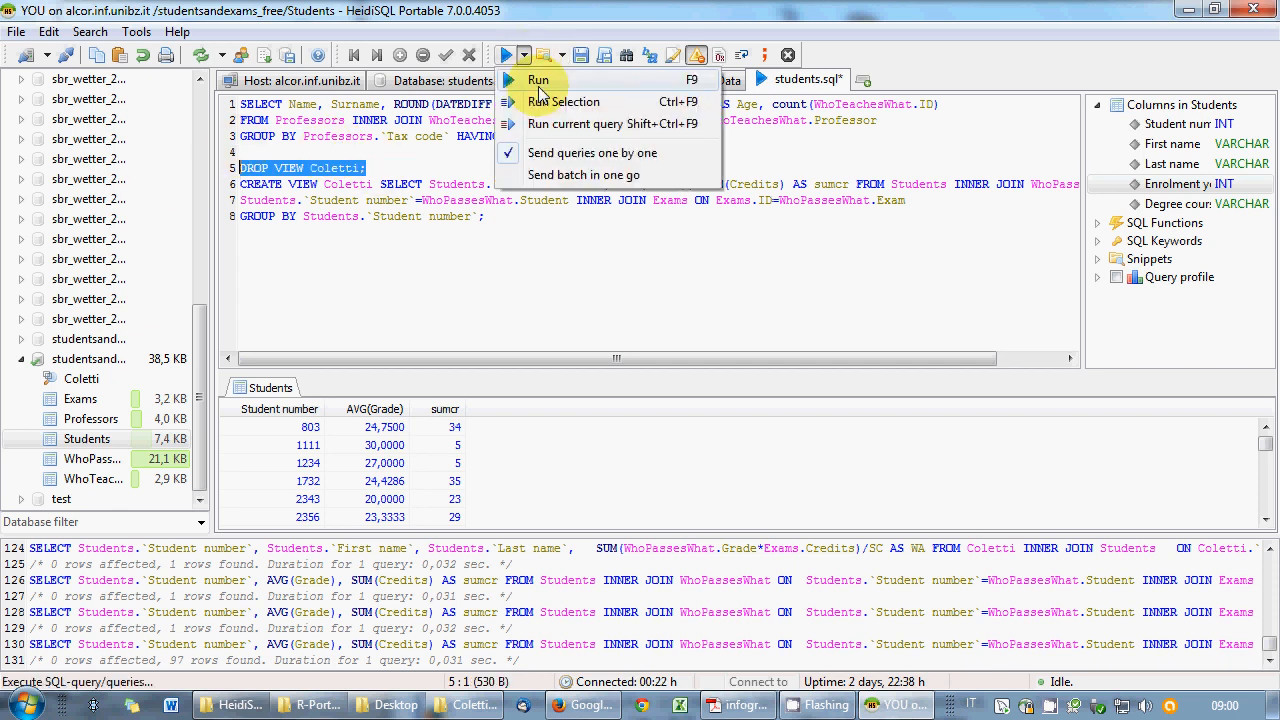
# - Drop the old Coletti view, delete that line, and try CREATE VIEW, which gives a syntax error
pyautogui.click(553, 94)
pyautogui.press('Delete')
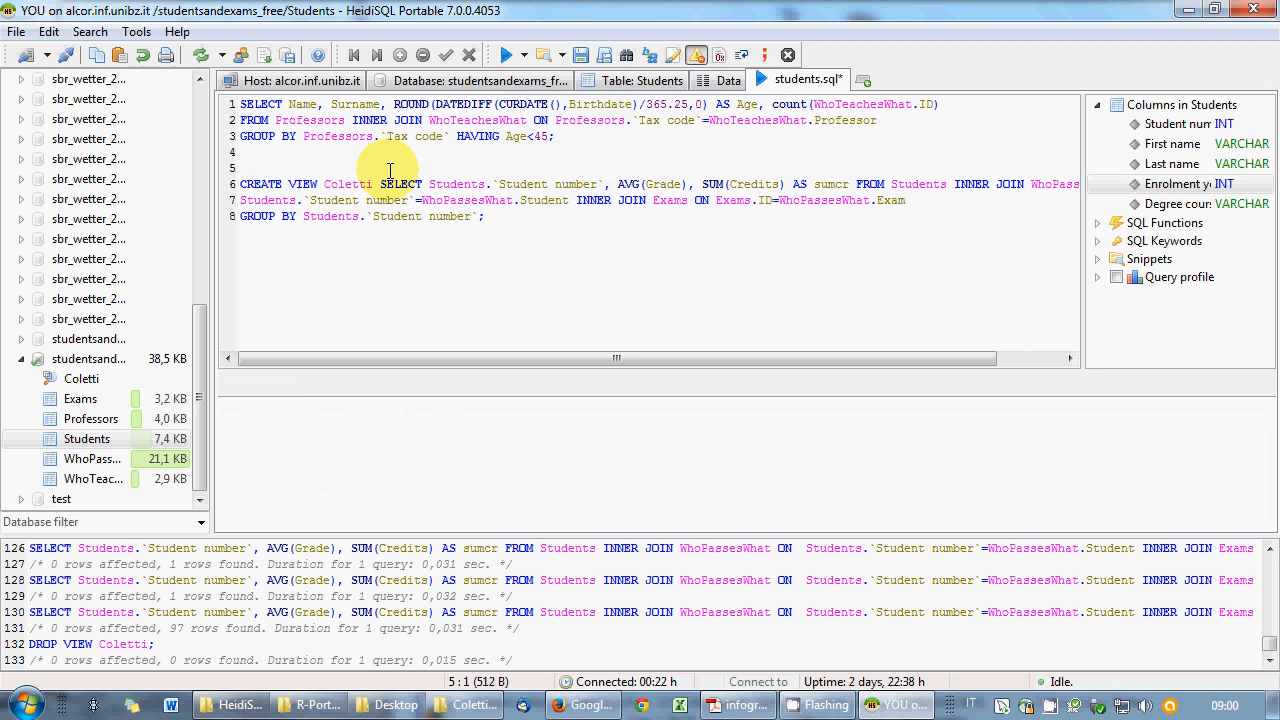
pyautogui.press('Delete')
pyautogui.moveTo(537, 196); pyautogui.dragTo(242, 166)
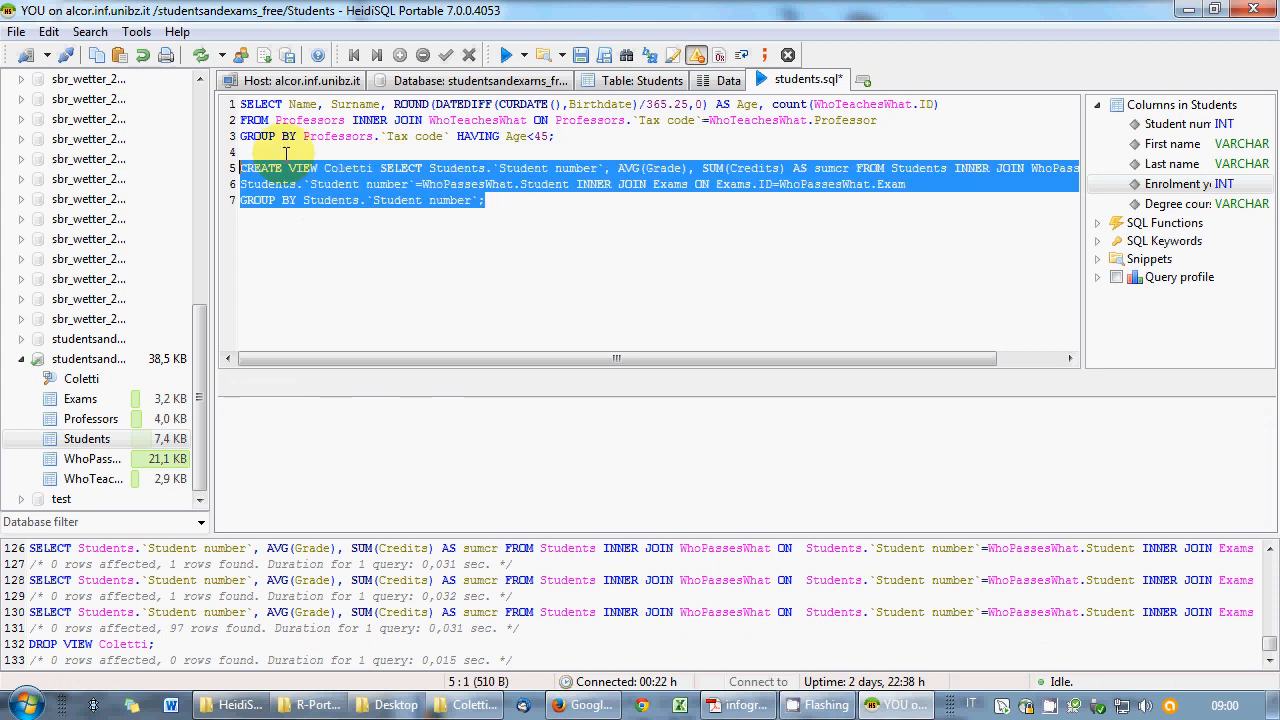
pyautogui.click(523, 55)
pyautogui.click(545, 100)
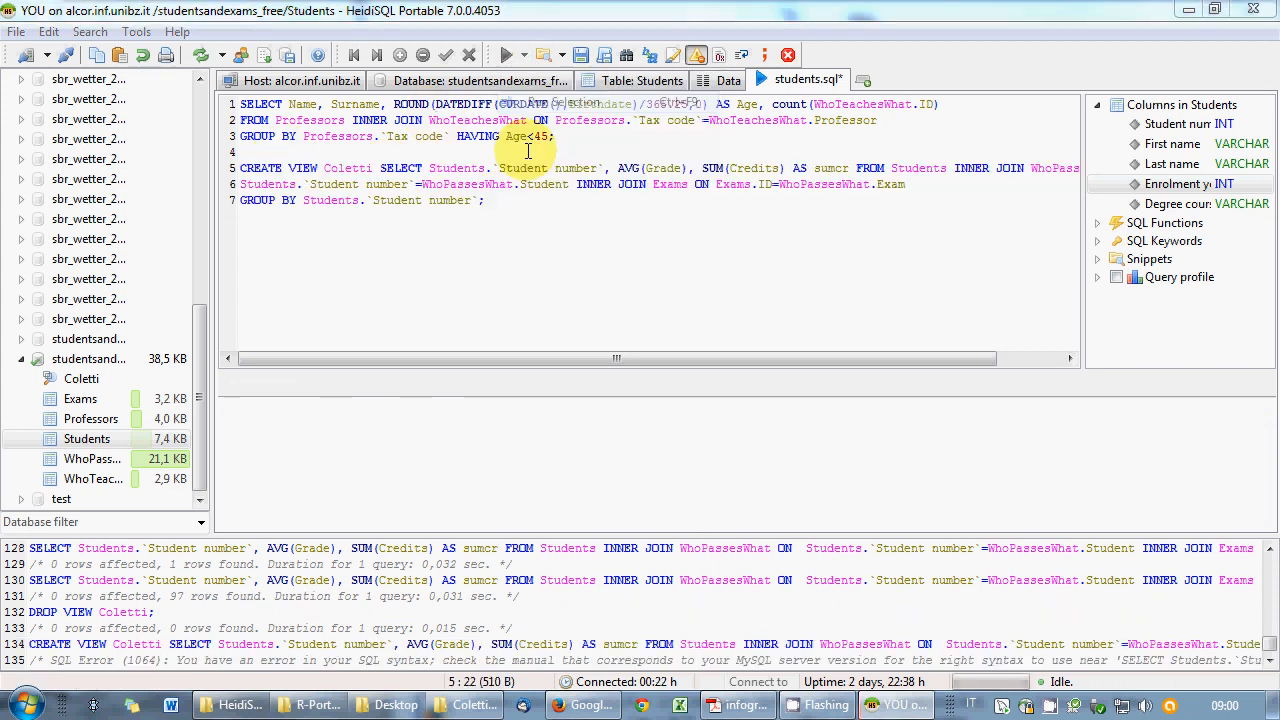
pyautogui.click(775, 410)
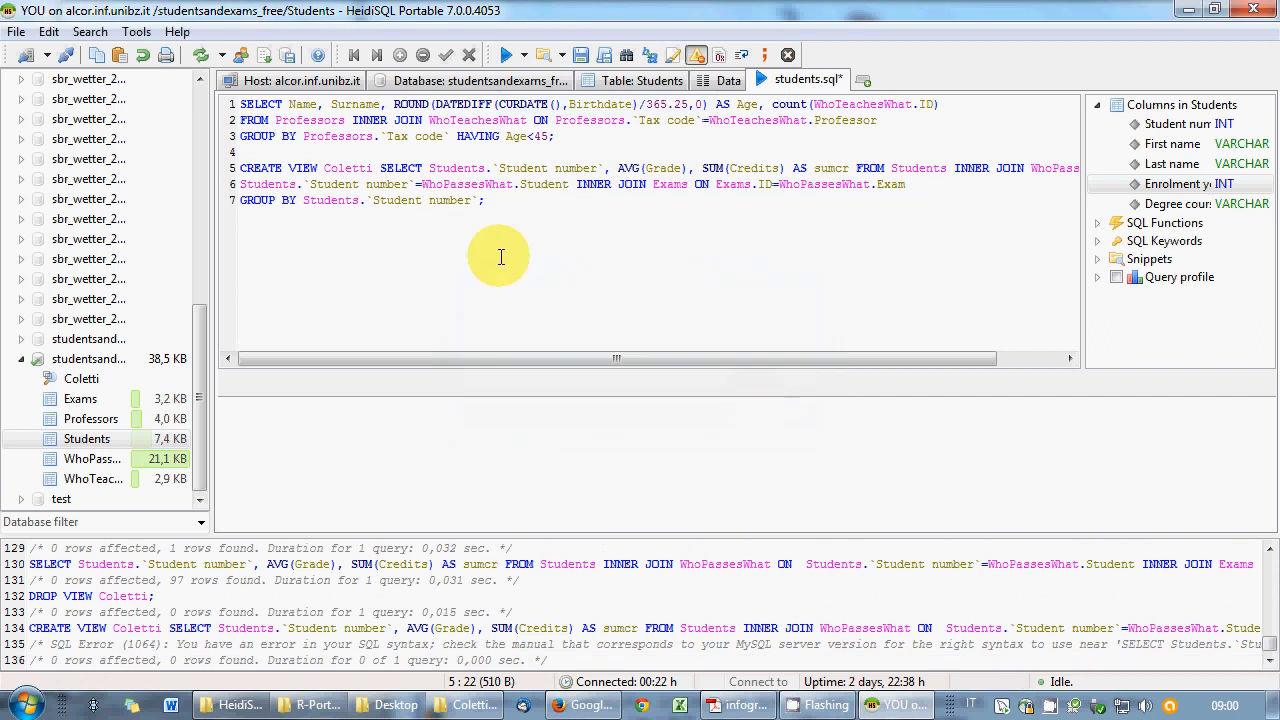
# - Insert AS before SELECT and rerun CREATE VIEW Coletti successfully
pyautogui.click(507, 197)
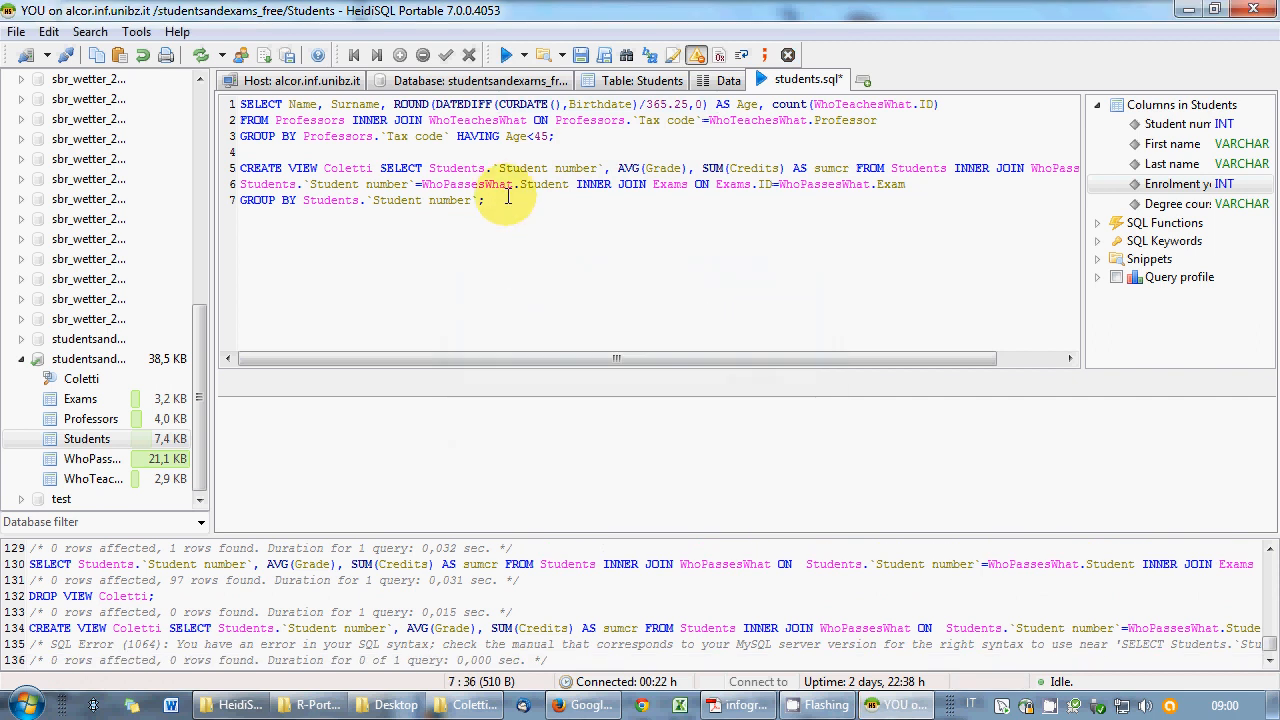
pyautogui.click(381, 168)
pyautogui.write('AS')
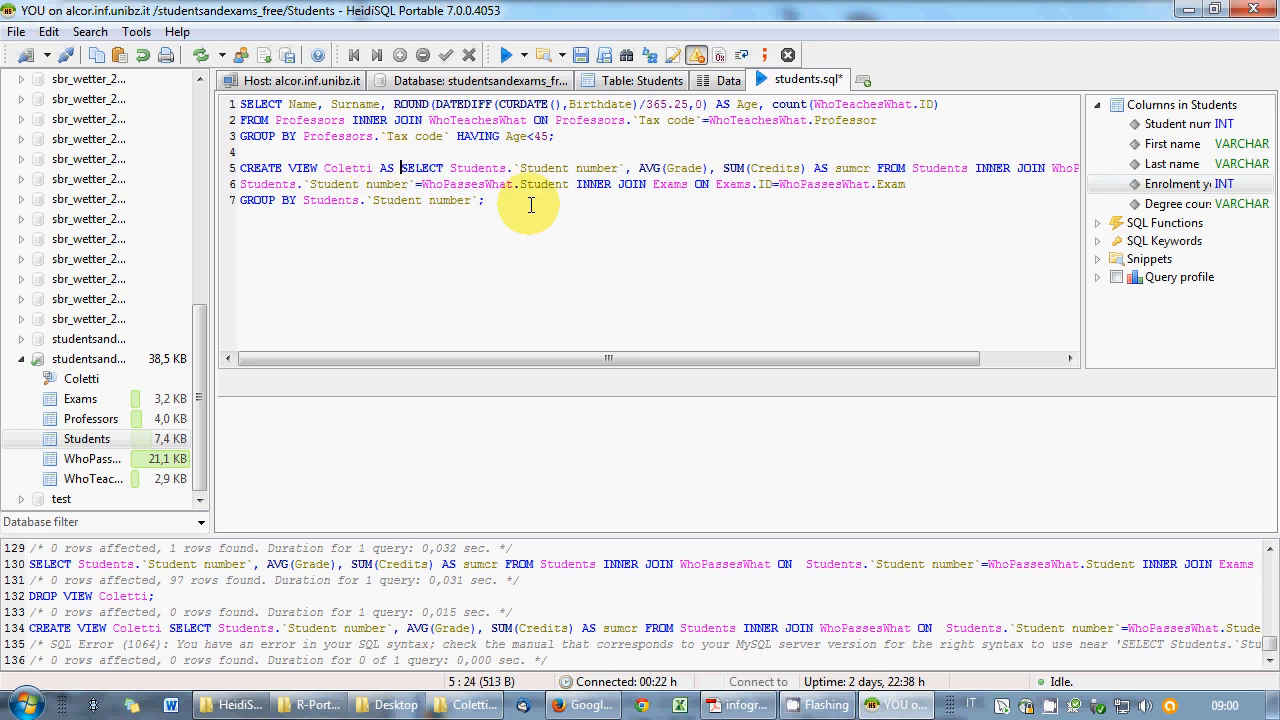
pyautogui.moveTo(529, 223); pyautogui.dragTo(225, 168)
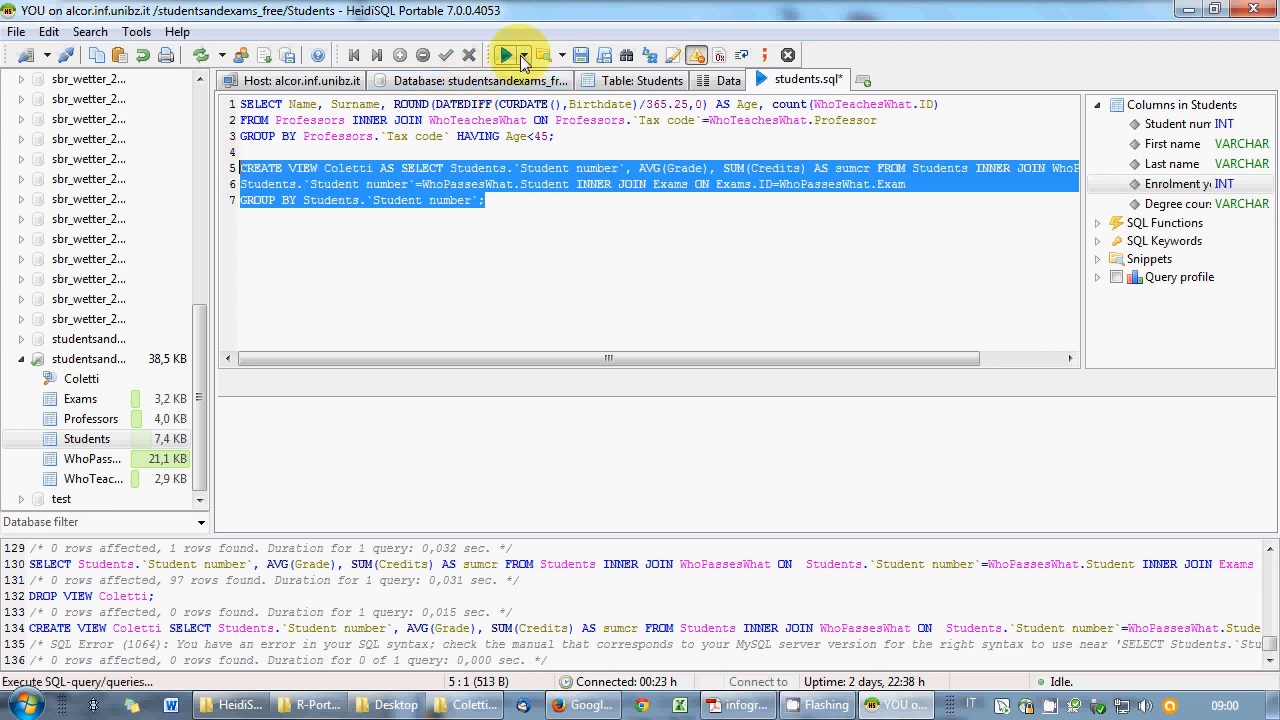
pyautogui.click(523, 55)
pyautogui.click(543, 104)
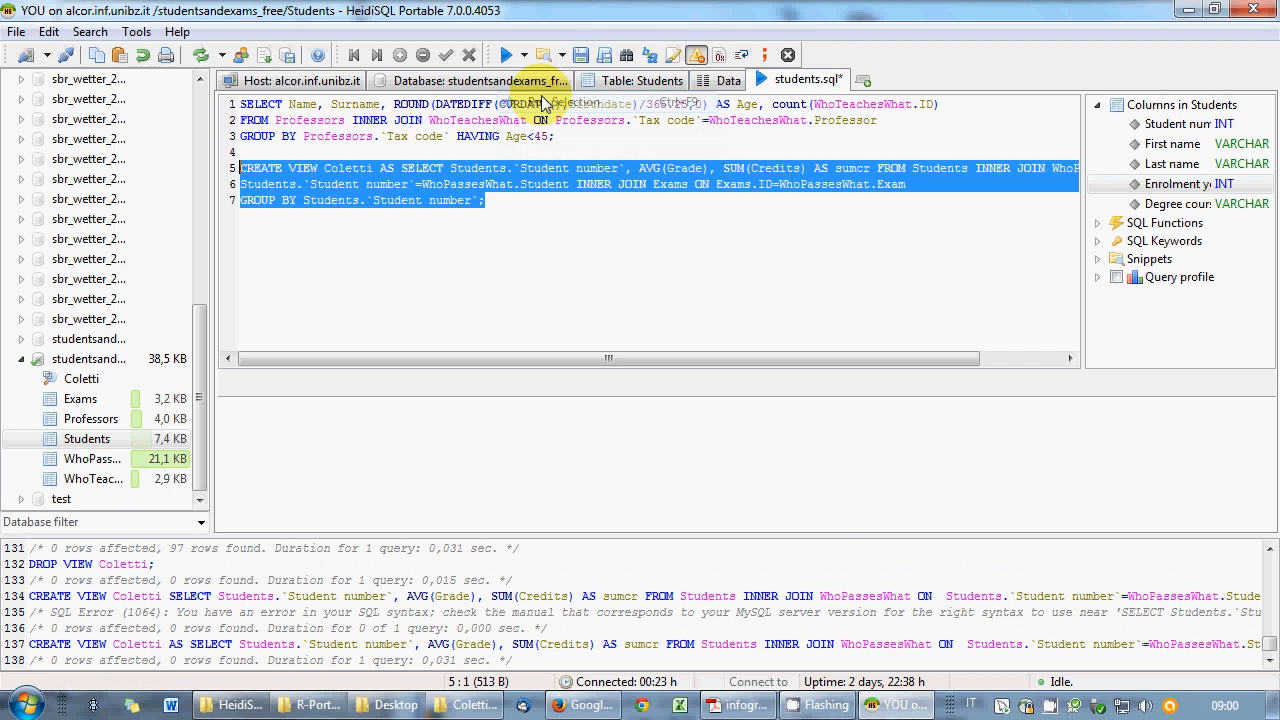
pyautogui.click(532, 206)
pyautogui.write('ù')
pyautogui.press('Return')
pyautogui.press('Return')
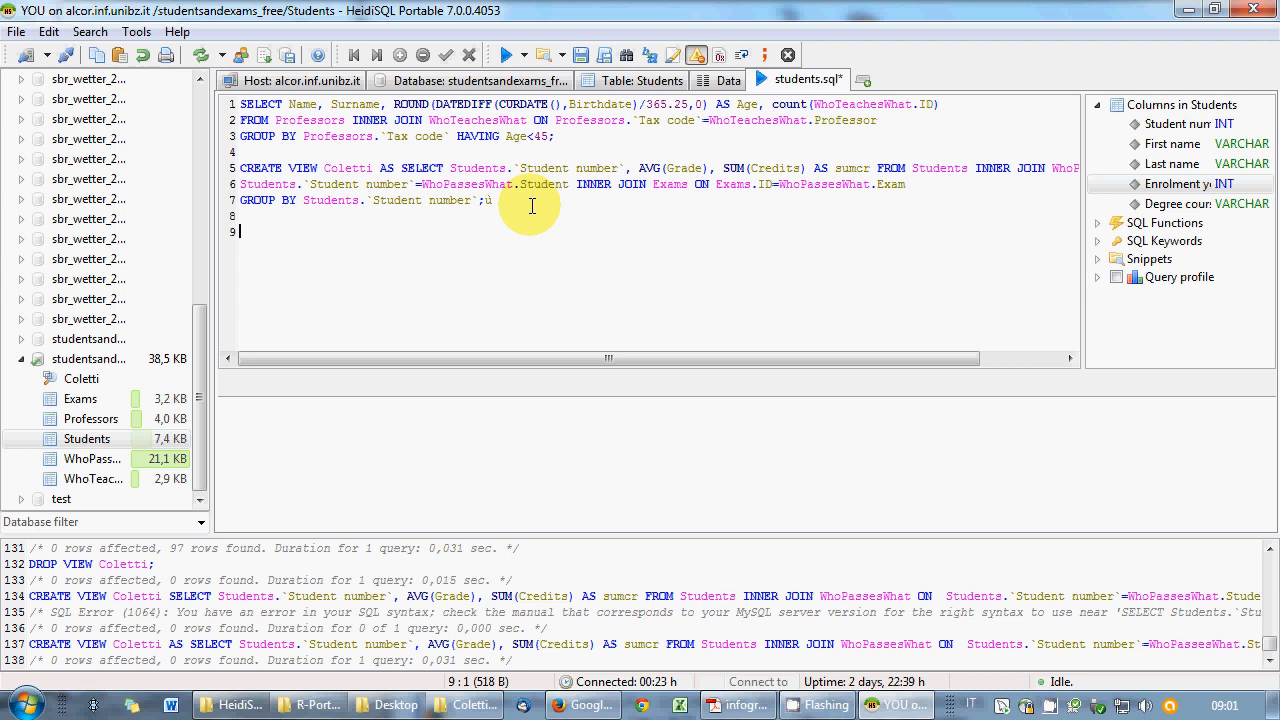
# - Begin a new SELECT query on line 9 below the view definition
pyautogui.rightClick(1055, 710)
pyautogui.click(694, 9)
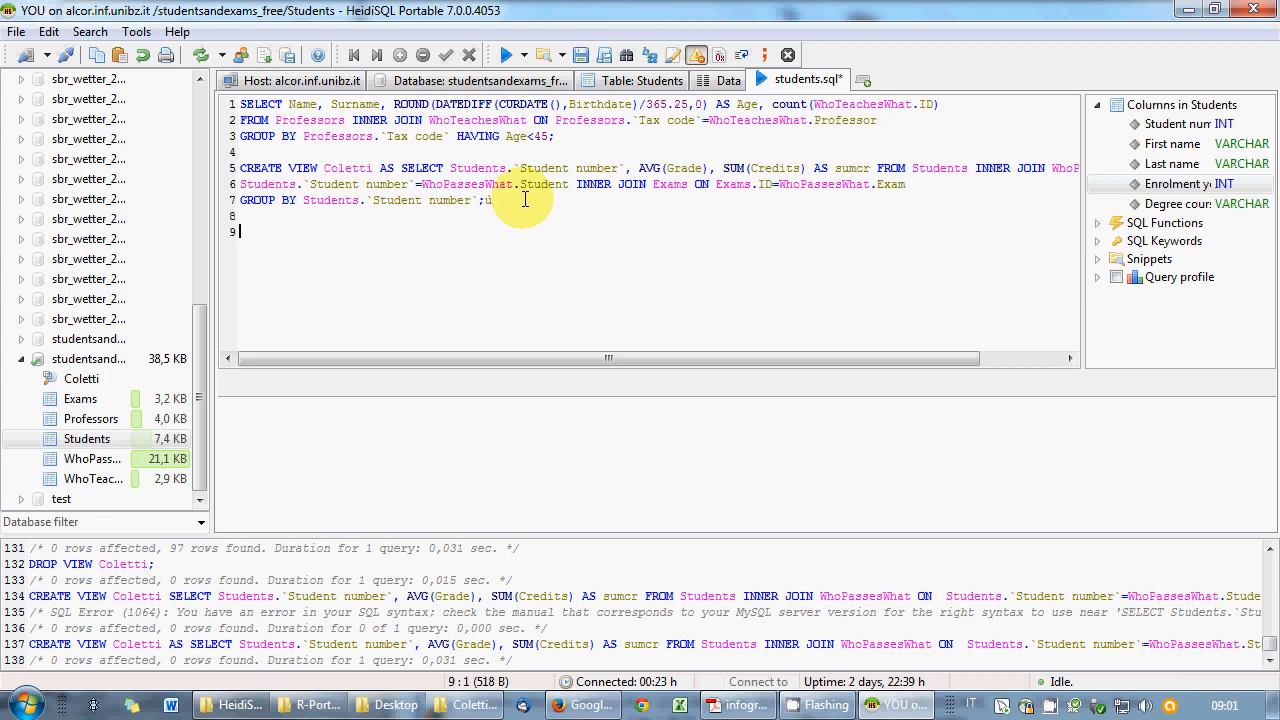
pyautogui.write('SELECT')
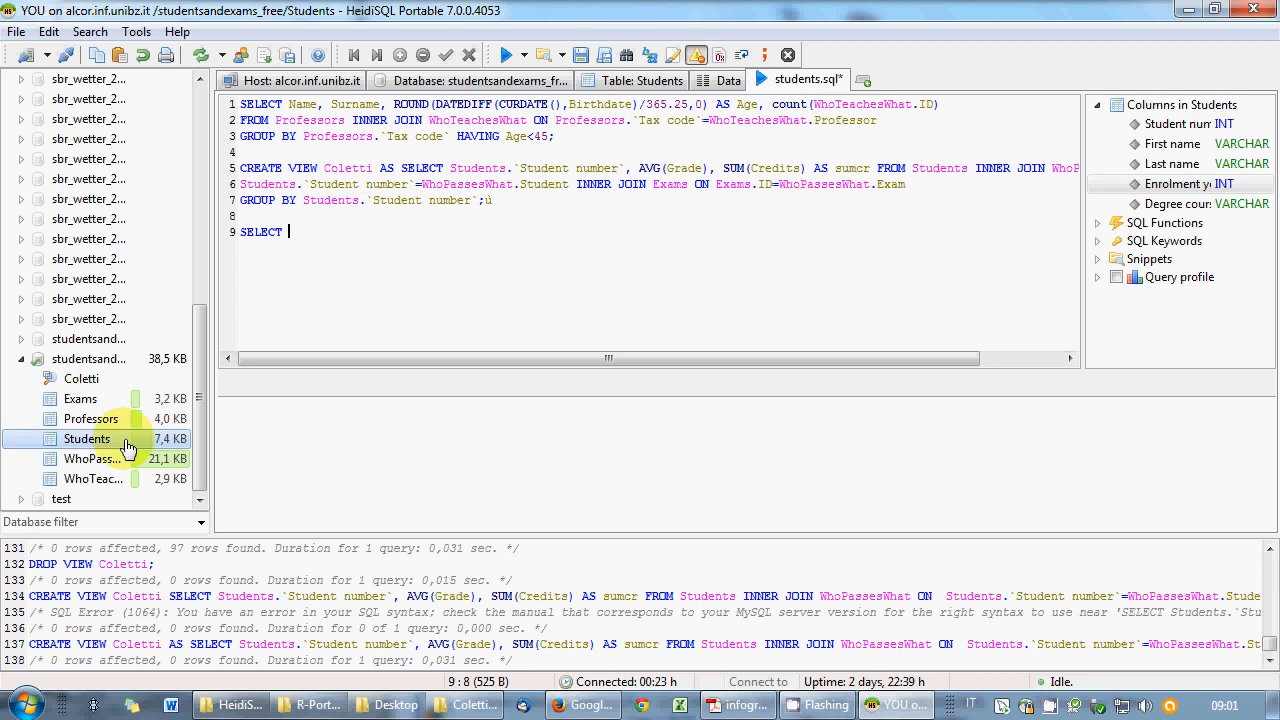
# - Select Students' Student number, First name and Last name columns via autocomplete
pyautogui.doubleClick(106, 440)
pyautogui.write('.')
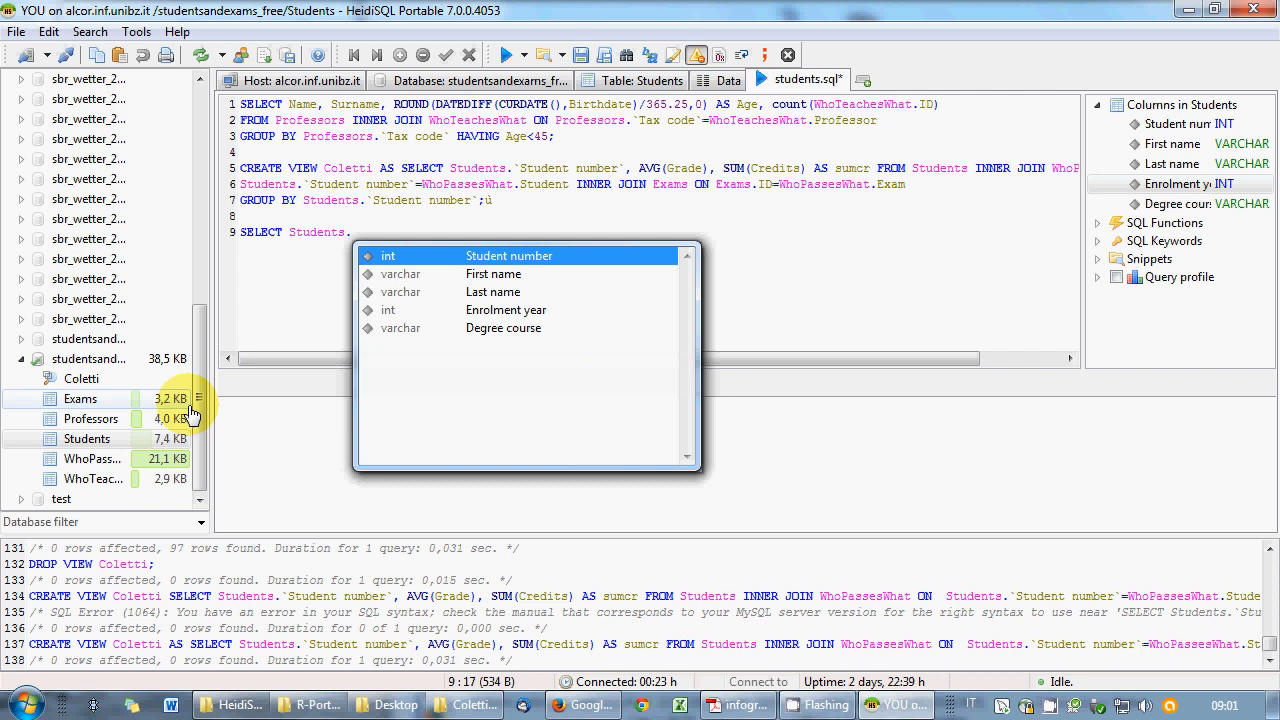
pyautogui.press('Return')
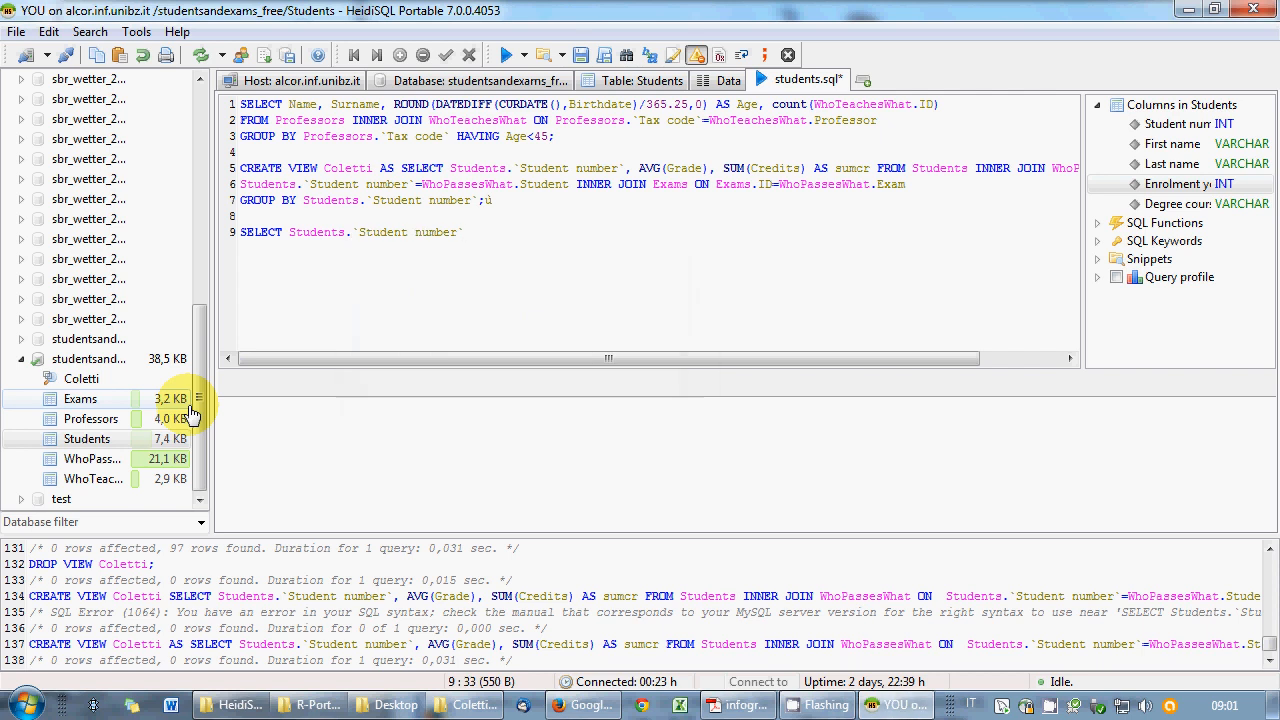
pyautogui.write(',')
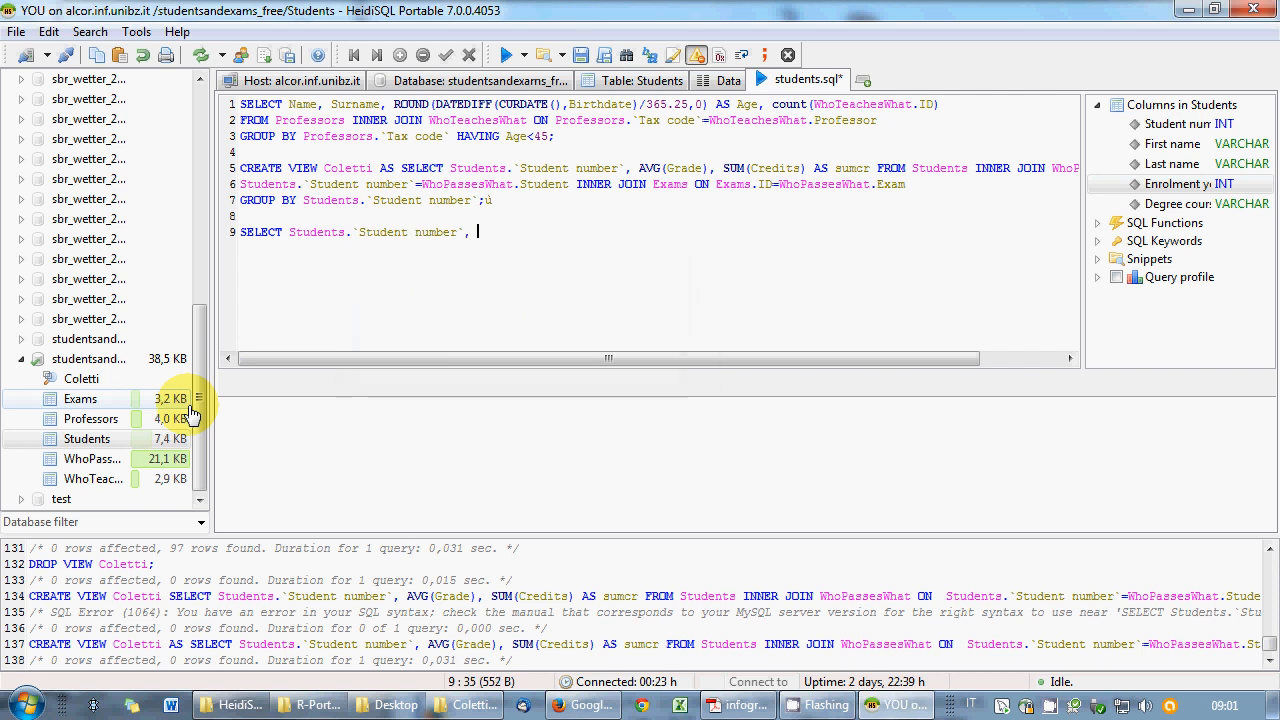
pyautogui.doubleClick(88, 440)
pyautogui.write('.')
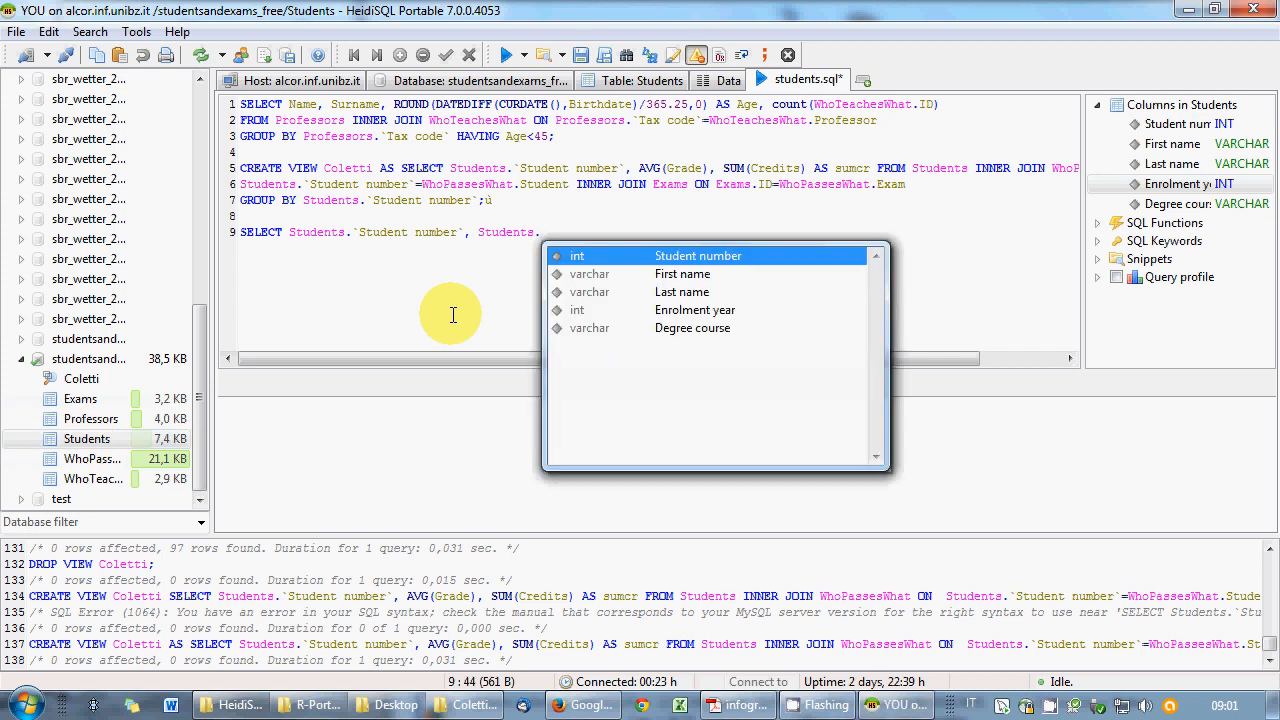
pyautogui.press('Down')
pyautogui.press('Return')
pyautogui.write(', ')
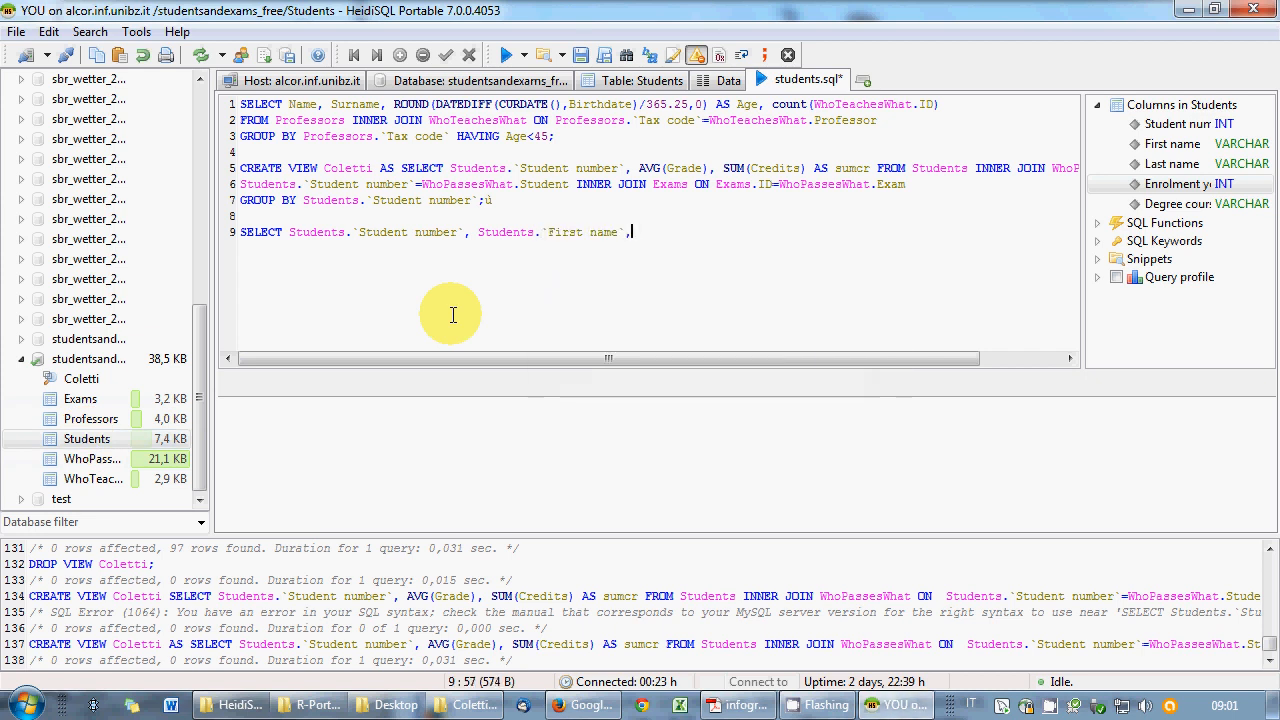
pyautogui.write('Students.')
pyautogui.press('Down')
pyautogui.press('Down')
pyautogui.press('Return')
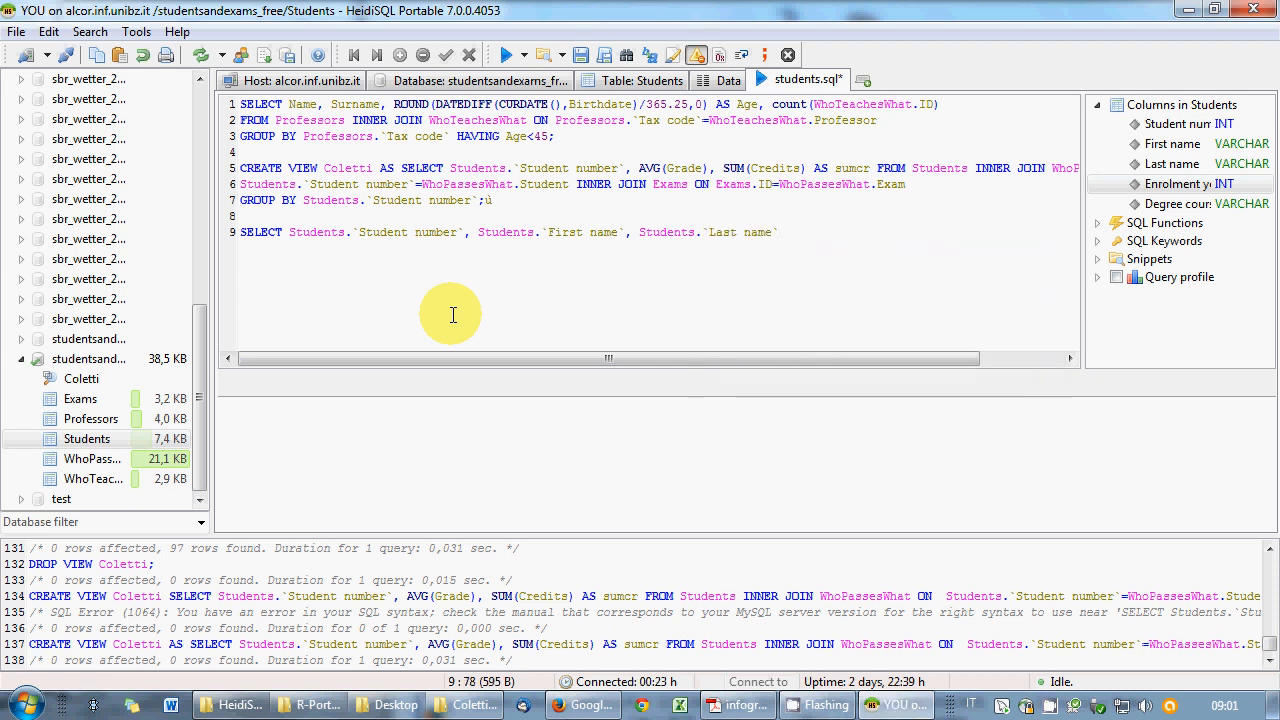
# - Add SUM(Grade*Credits)/sumcr FROM, correcting the FORM typo
pyautogui.write(', SUM(')
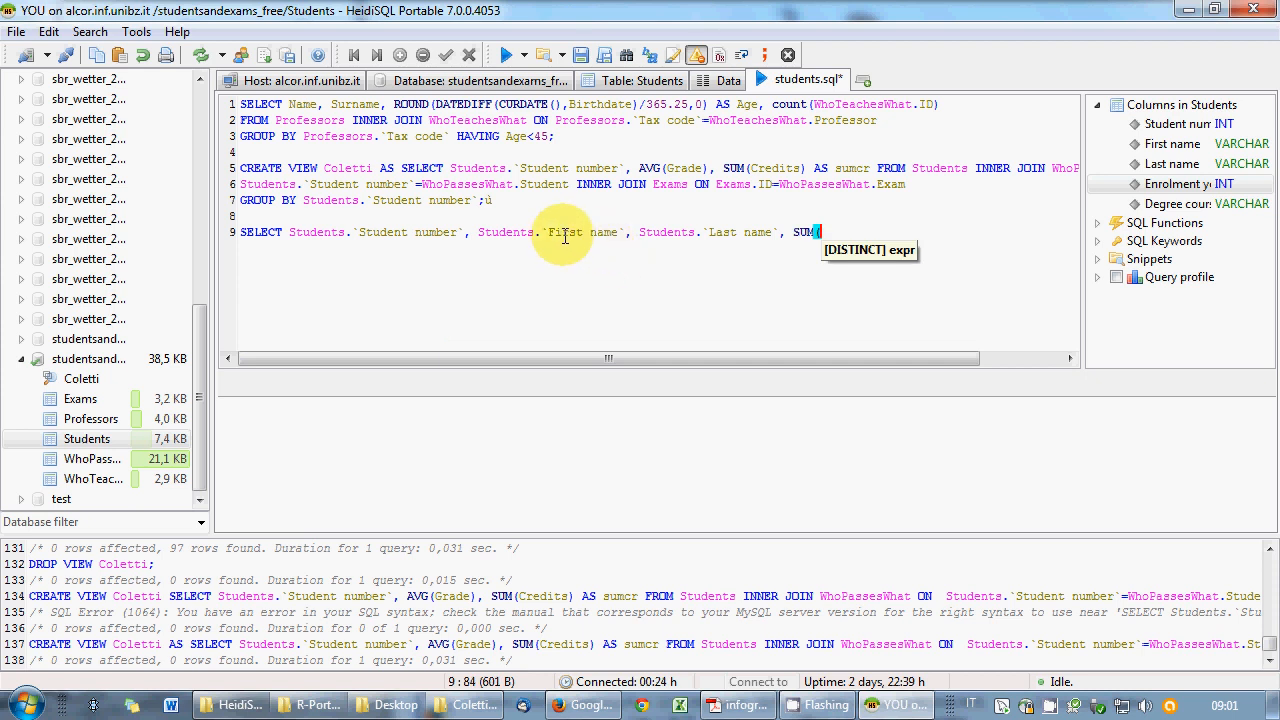
pyautogui.write('Grade')
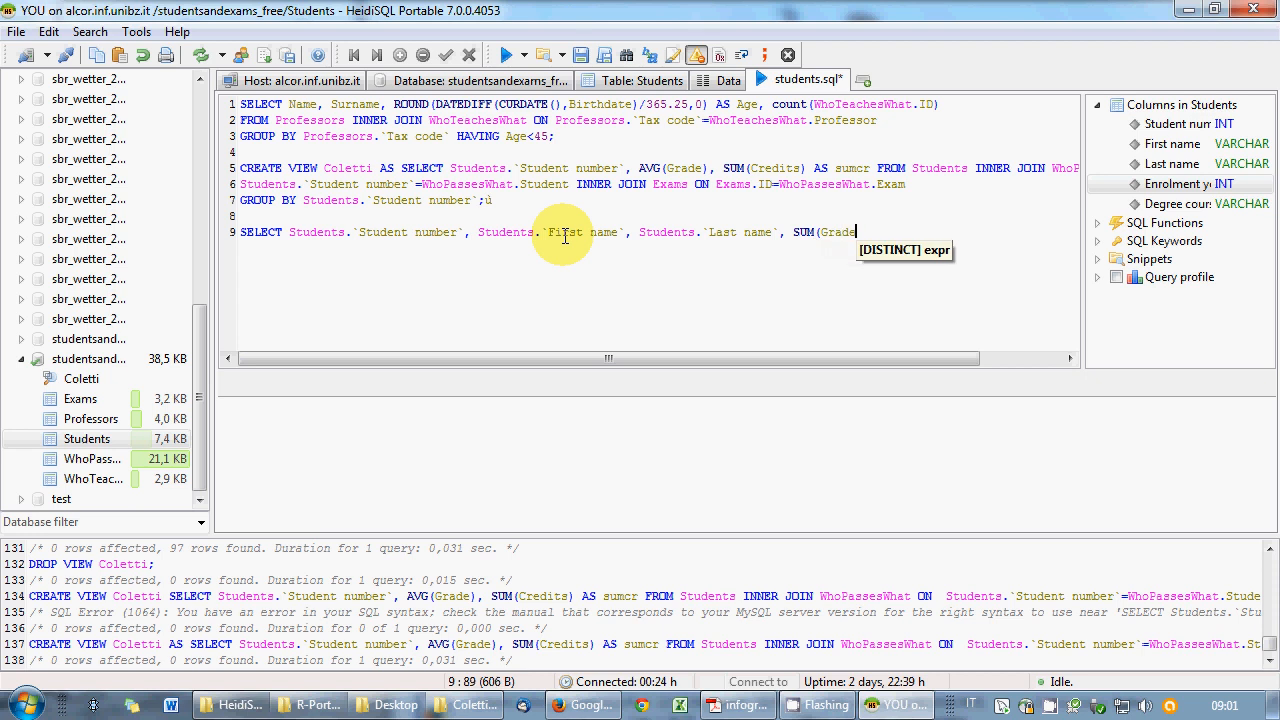
pyautogui.write('*Credit')
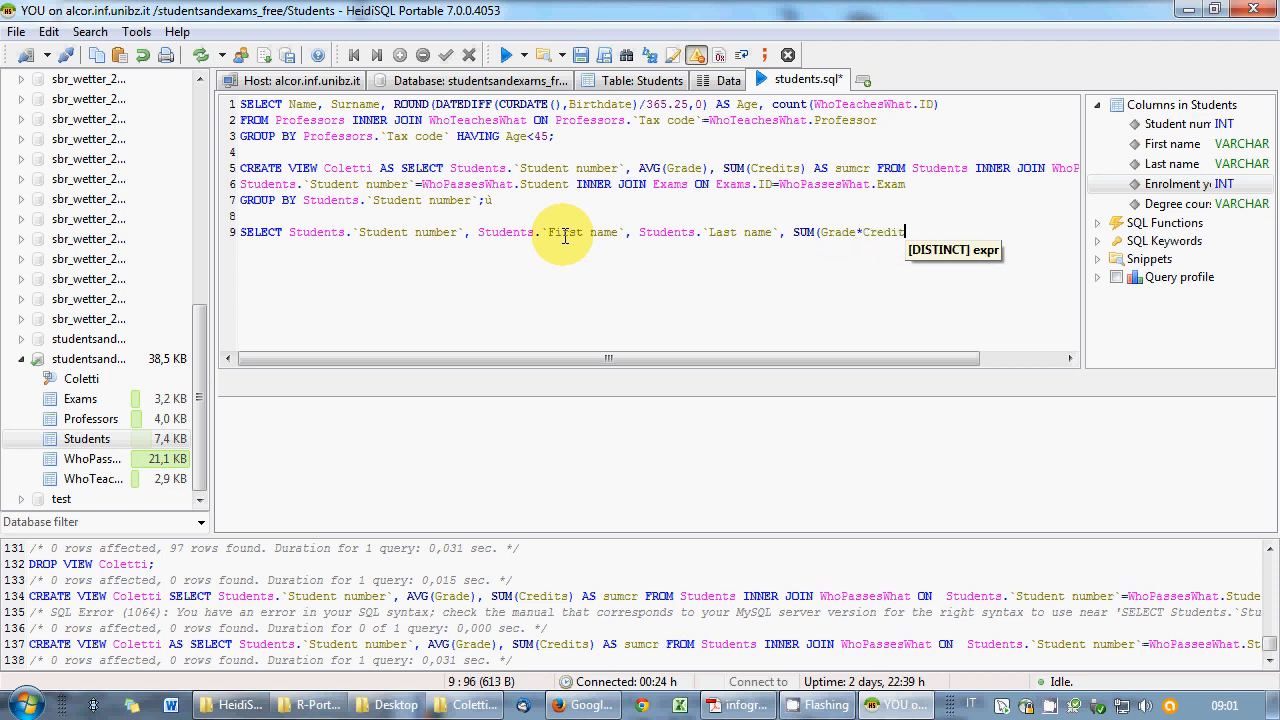
pyautogui.write('s)')
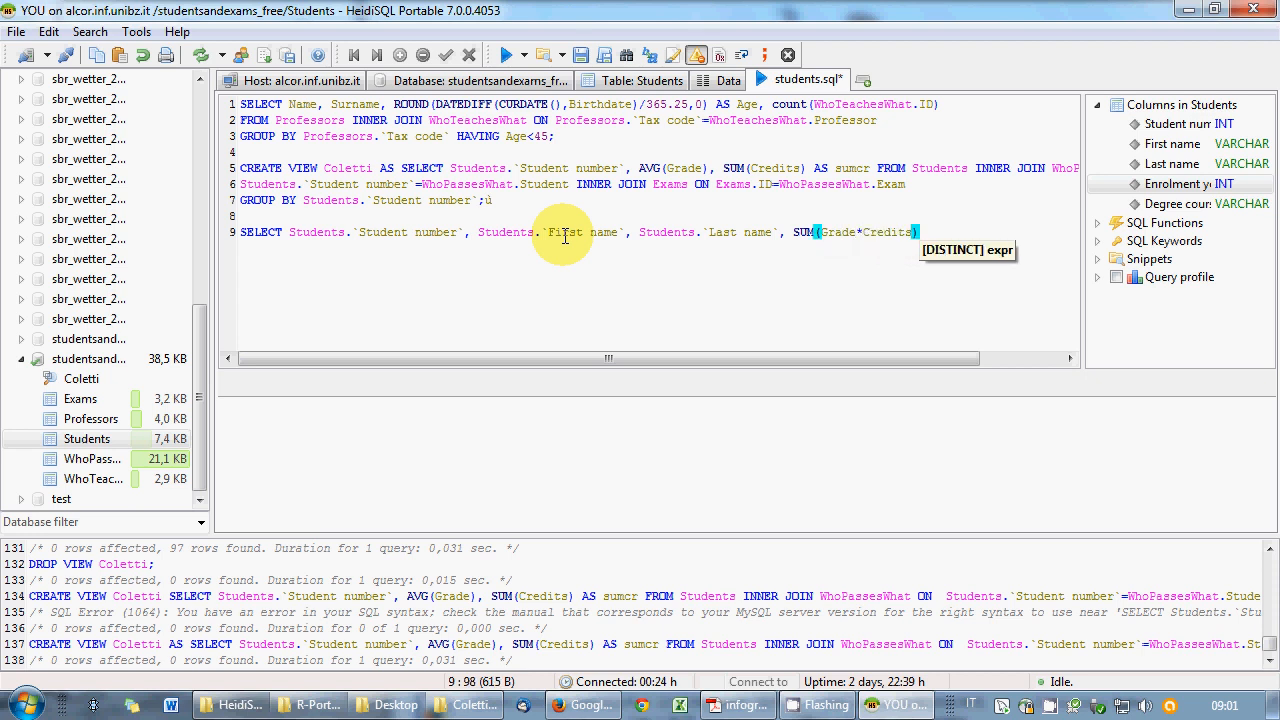
pyautogui.write('/')
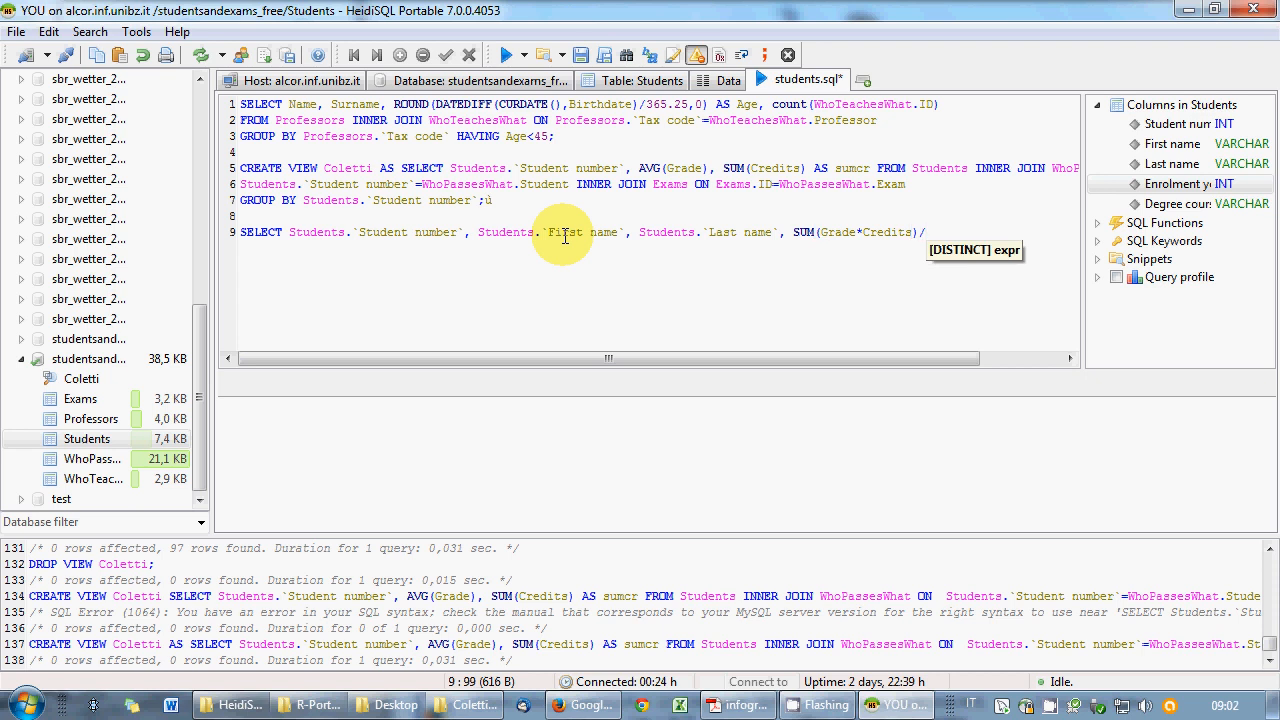
pyautogui.write('sumcr')
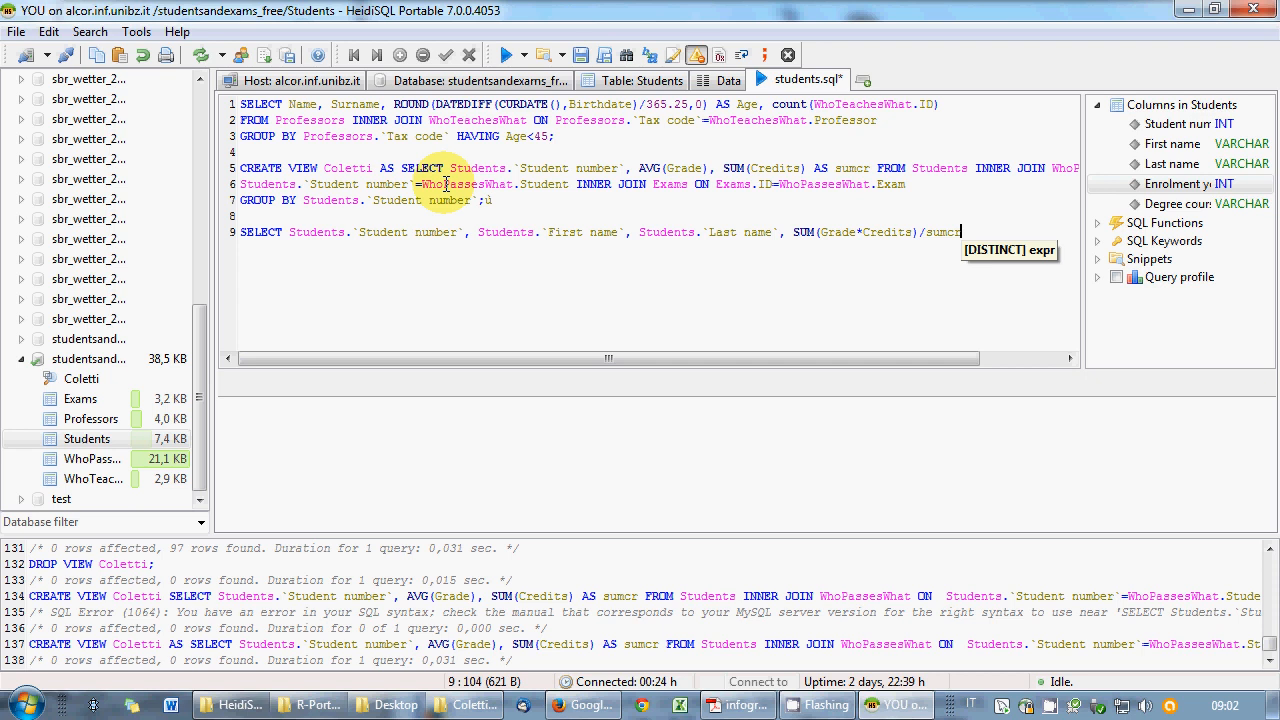
pyautogui.write(' FORM')
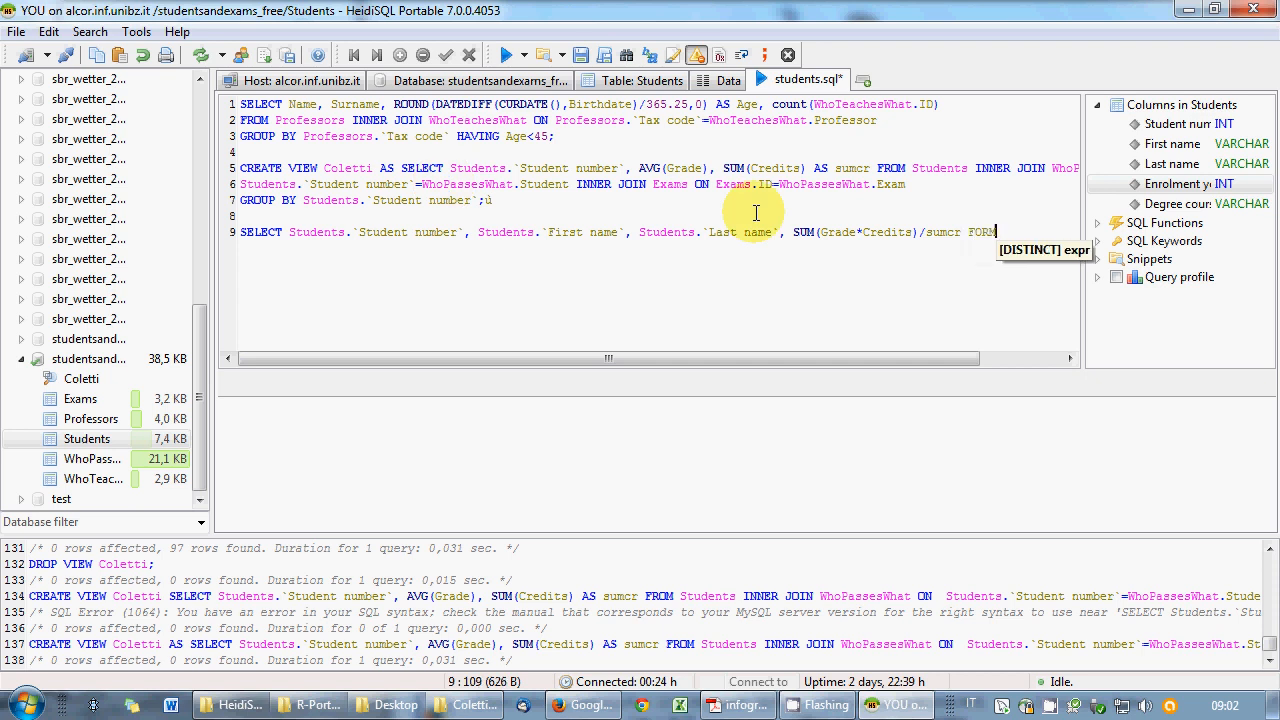
pyautogui.press('BackSpace')
pyautogui.press('BackSpace')
pyautogui.press('BackSpace')
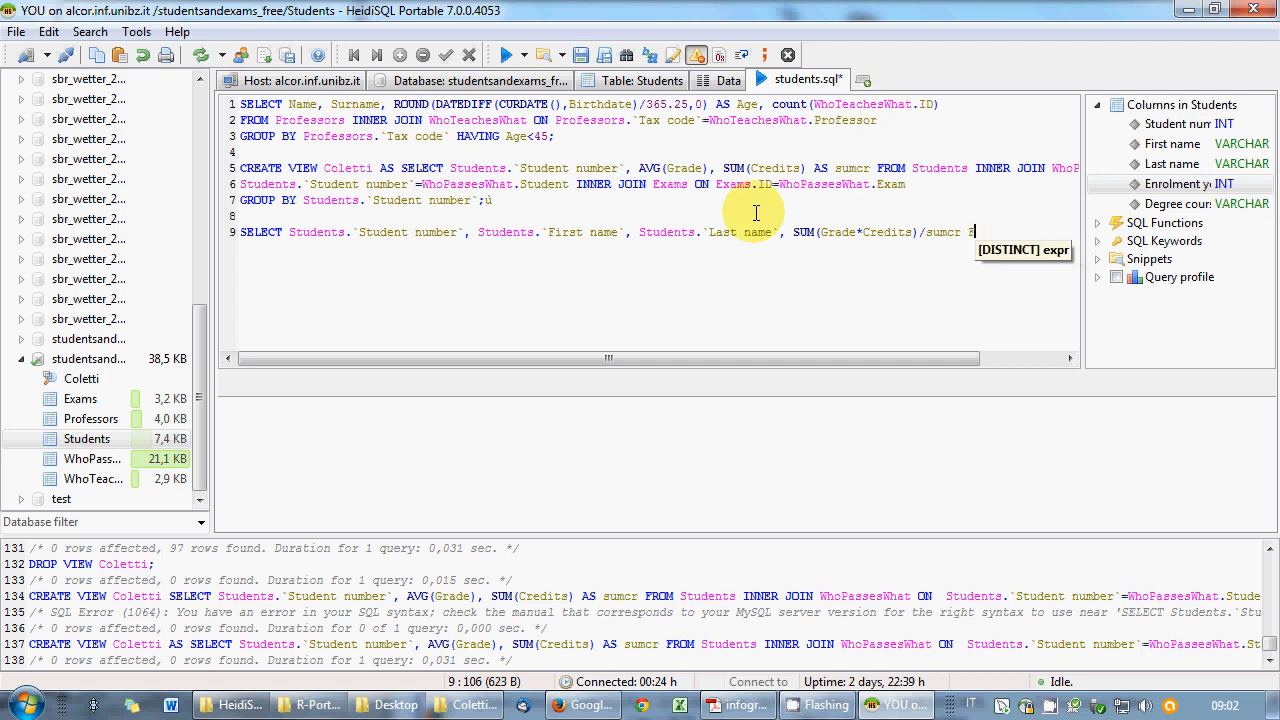
pyautogui.write('ROM')
pyautogui.press('Return')
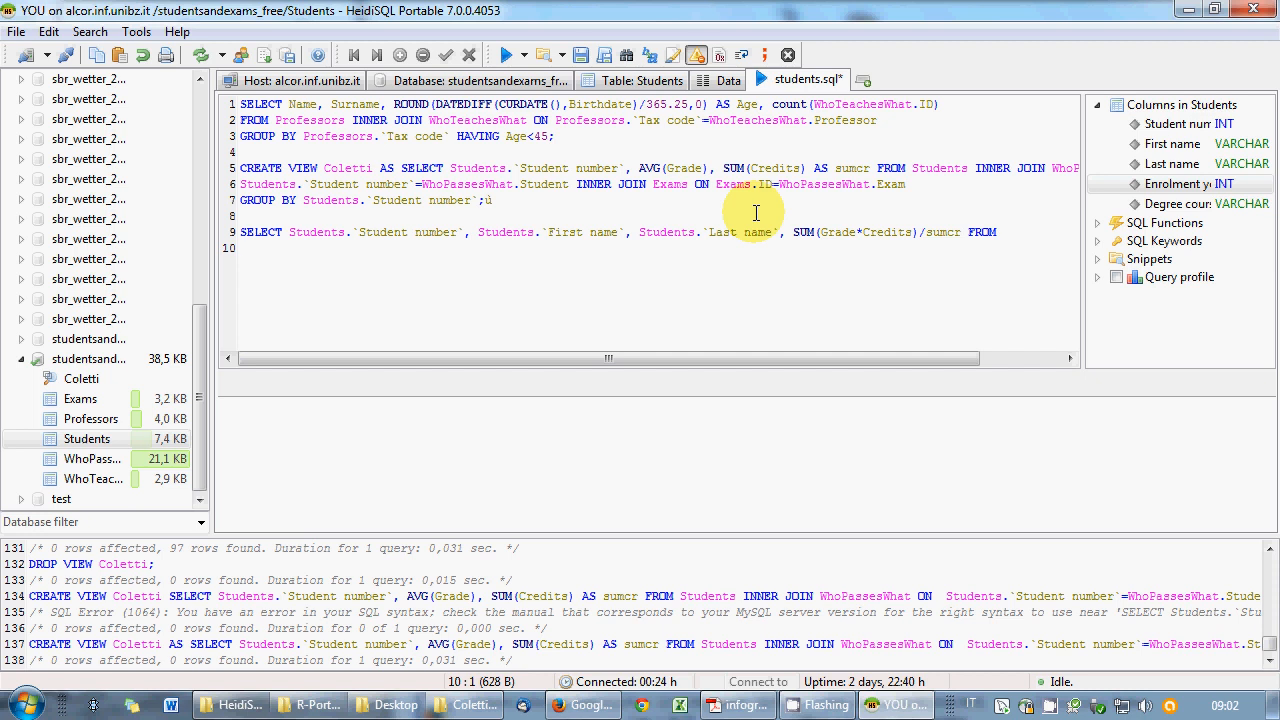
# - Join Coletti to Students on Coletti.`Student number` = Students.`Student number` on line 10
pyautogui.write('Col')
pyautogui.write('etti INNER JOIN ')
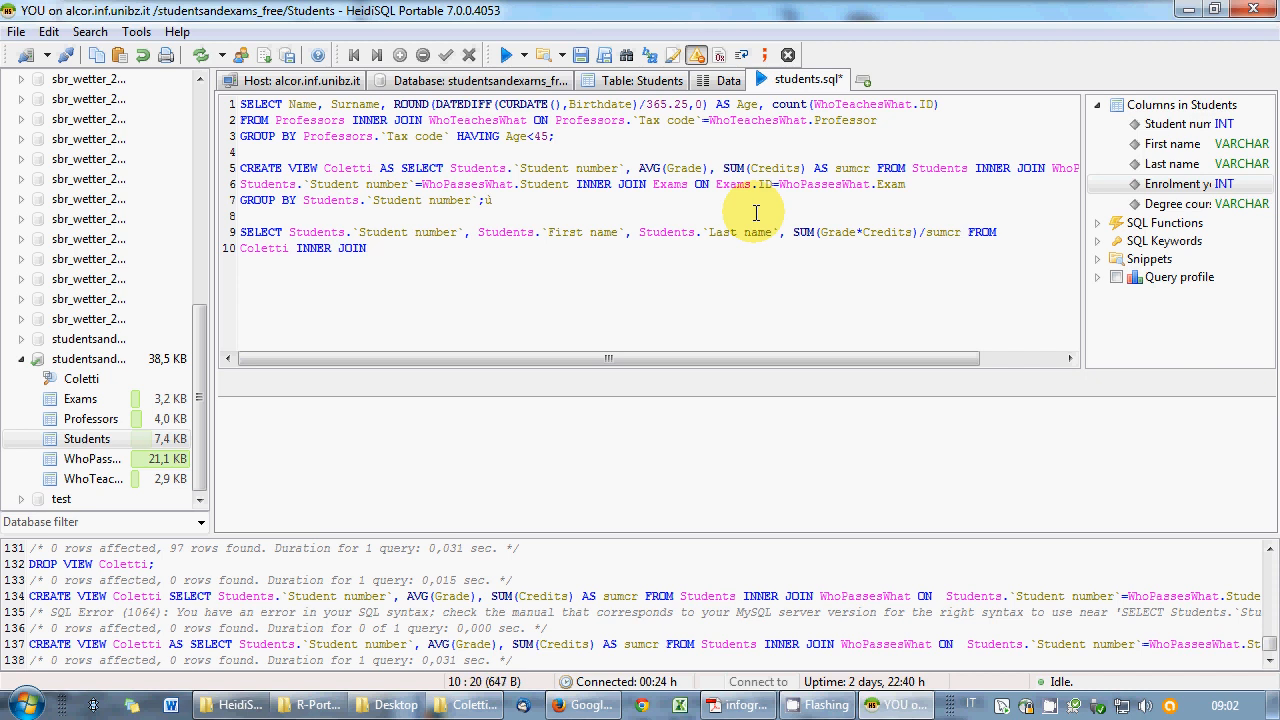
pyautogui.write('Students ON Coletti.')
pyautogui.press('Return')
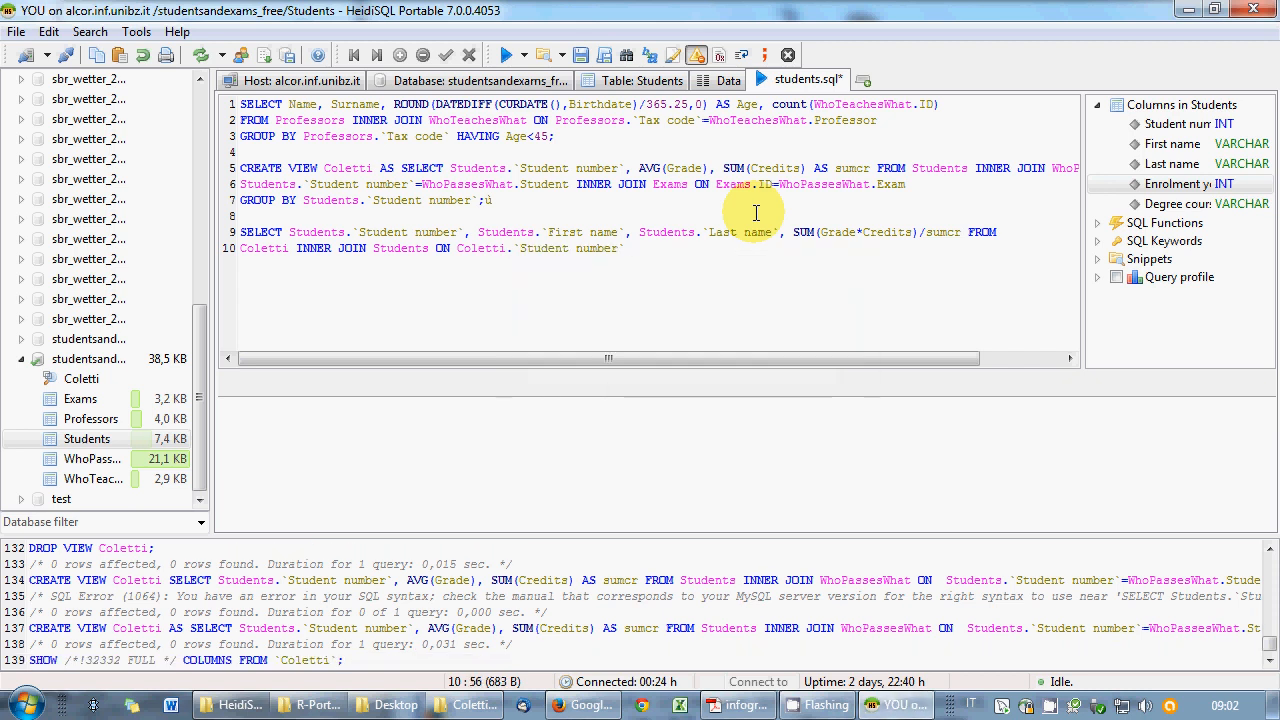
pyautogui.write('=Students.')
pyautogui.press('Return')
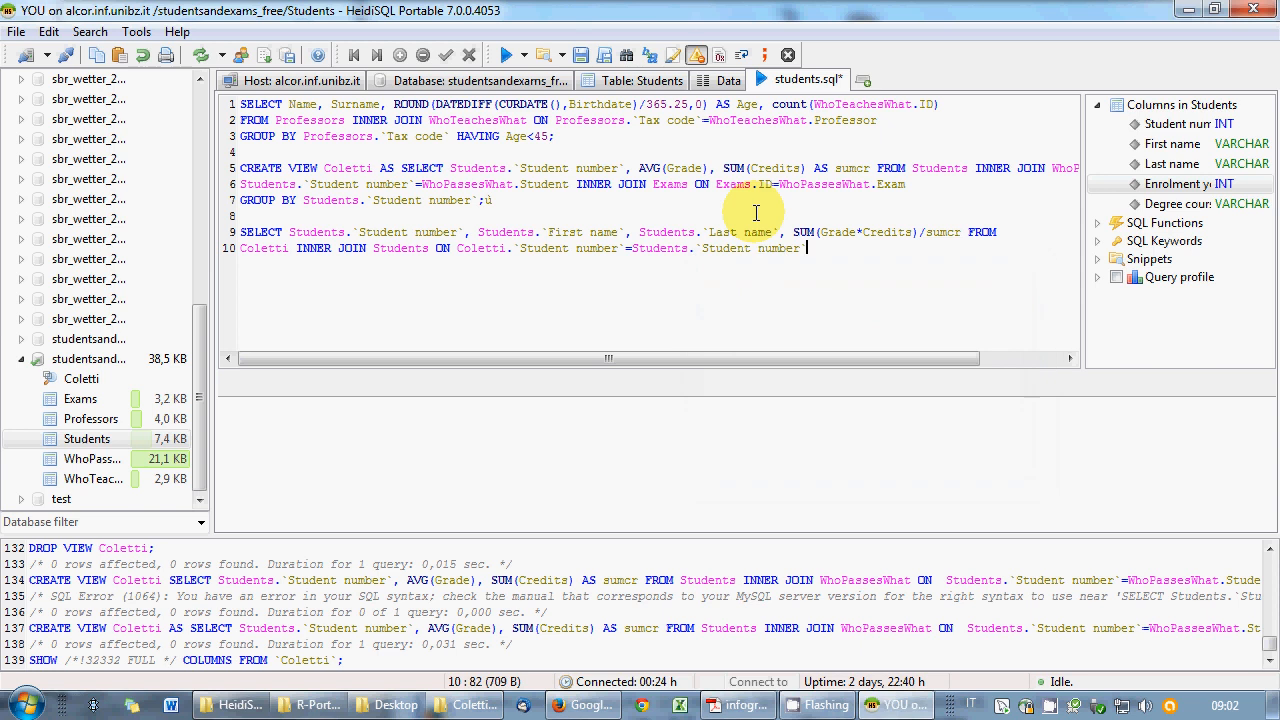
pyautogui.write('INNE')
pyautogui.press('BackSpace')
pyautogui.press('BackSpace')
pyautogui.press('BackSpace')
pyautogui.press('BackSpace')
pyautogui.press('BackSpace')
pyautogui.press('Return')
# - Add INNER JOIN WhoPassesWhat ON WhoPassesWhat.Student = Students.`Student number` on line 11
pyautogui.write('INNER WO')
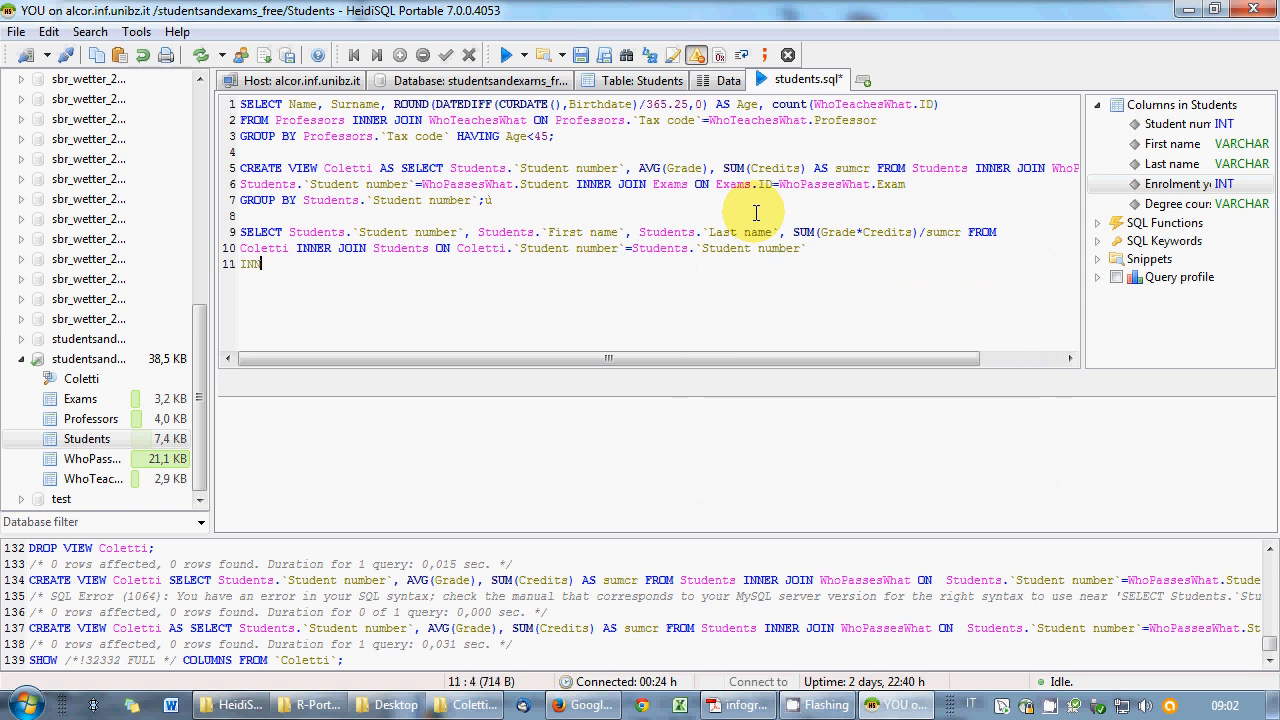
pyautogui.press('BackSpace')
pyautogui.press('BackSpace')
pyautogui.write('JOIN')
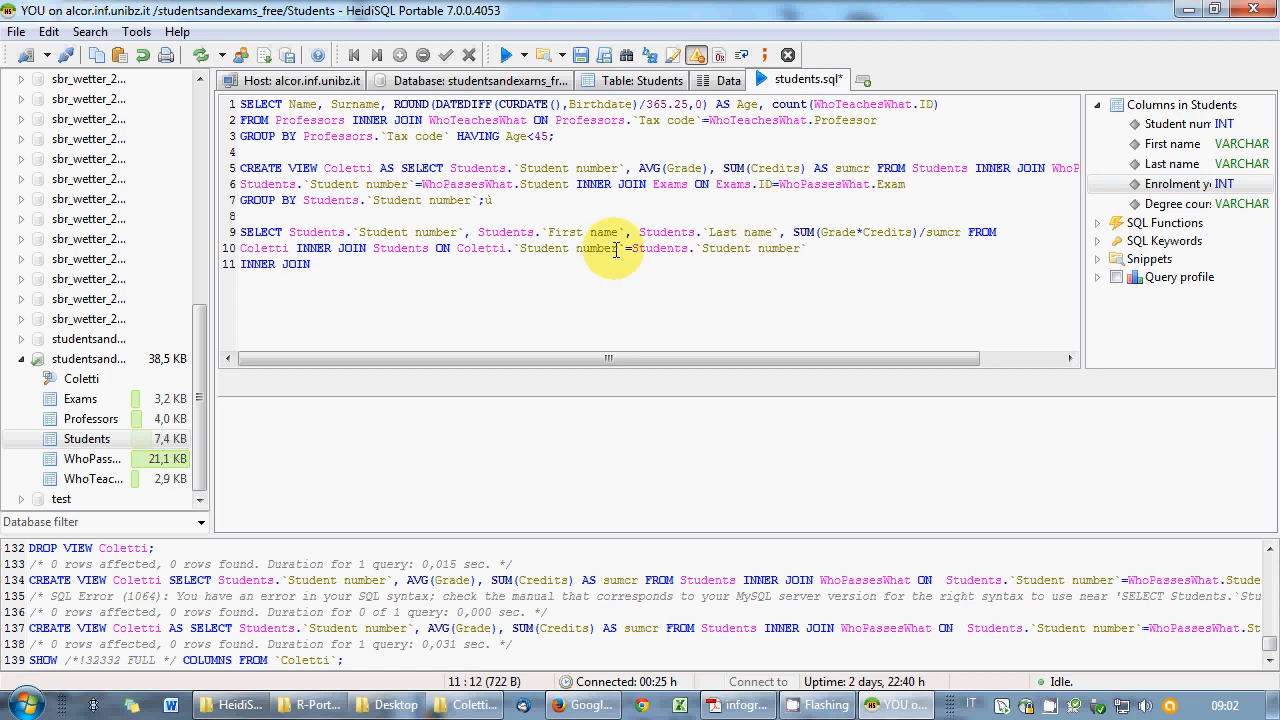
pyautogui.doubleClick(90, 458)
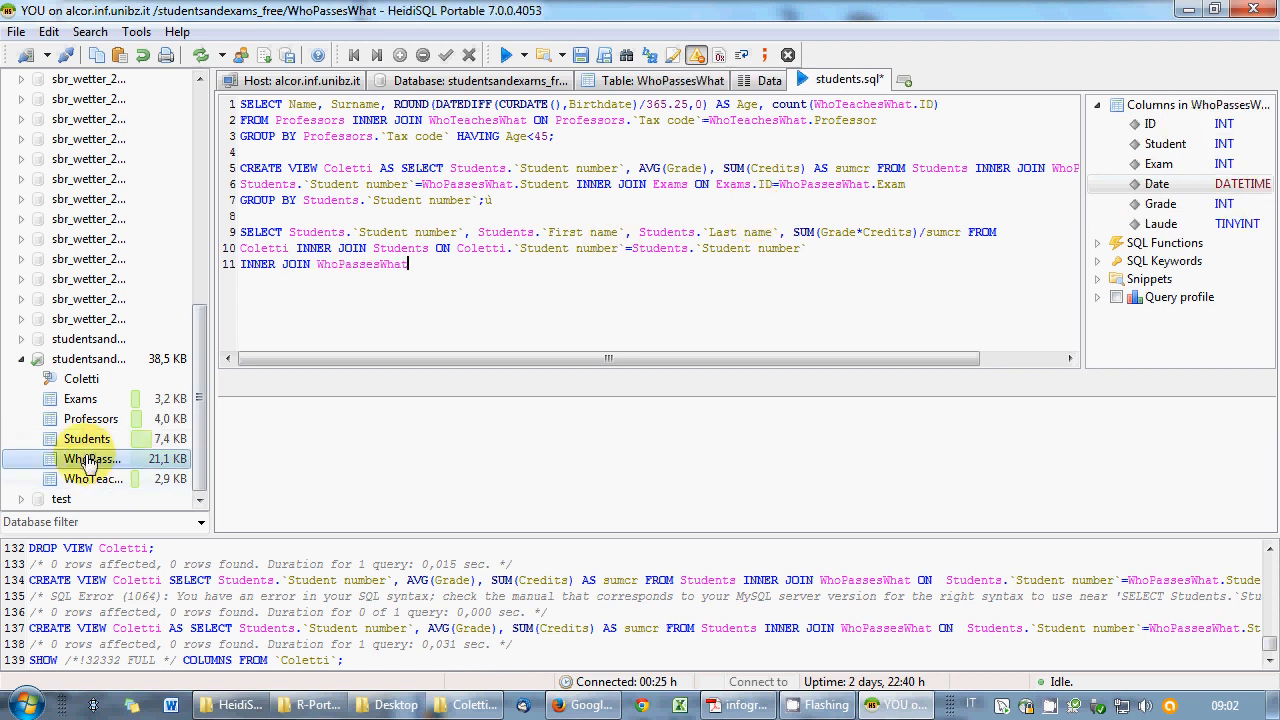
pyautogui.write('ON')
pyautogui.doubleClick(90, 458)
pyautogui.write('.')
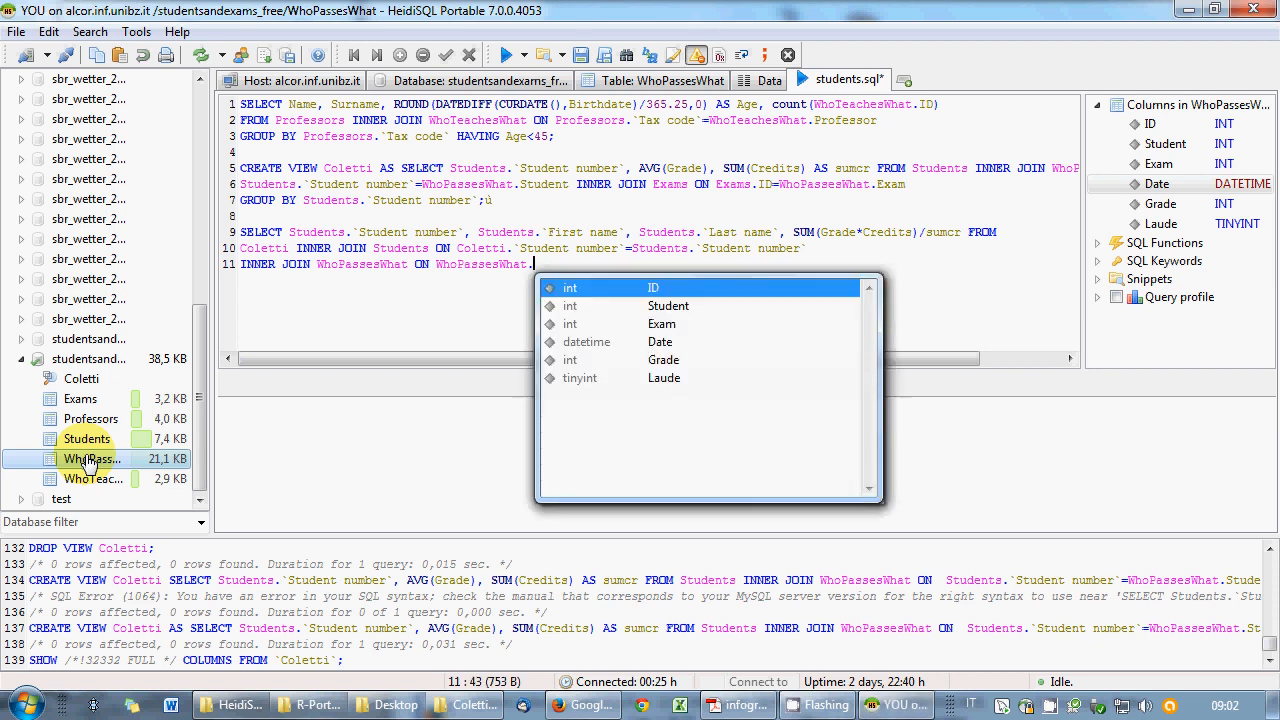
pyautogui.press('Down')
pyautogui.press('Return')
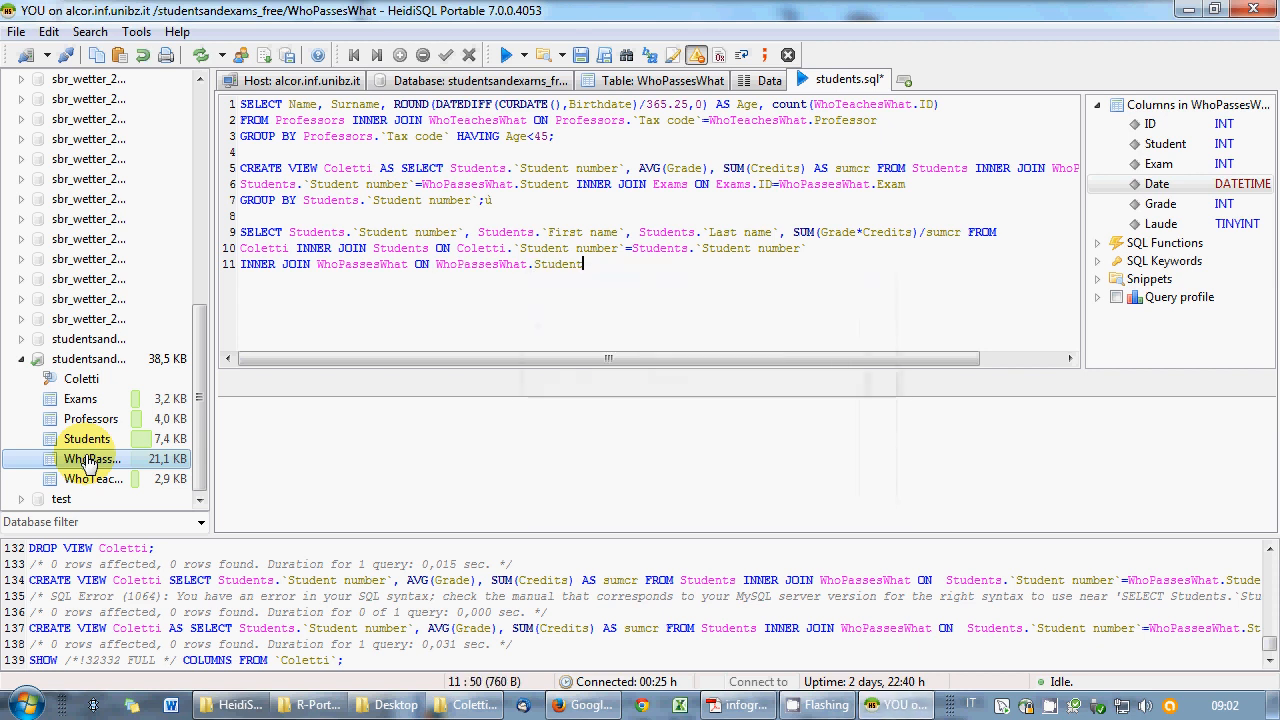
pyautogui.write('=Students.')
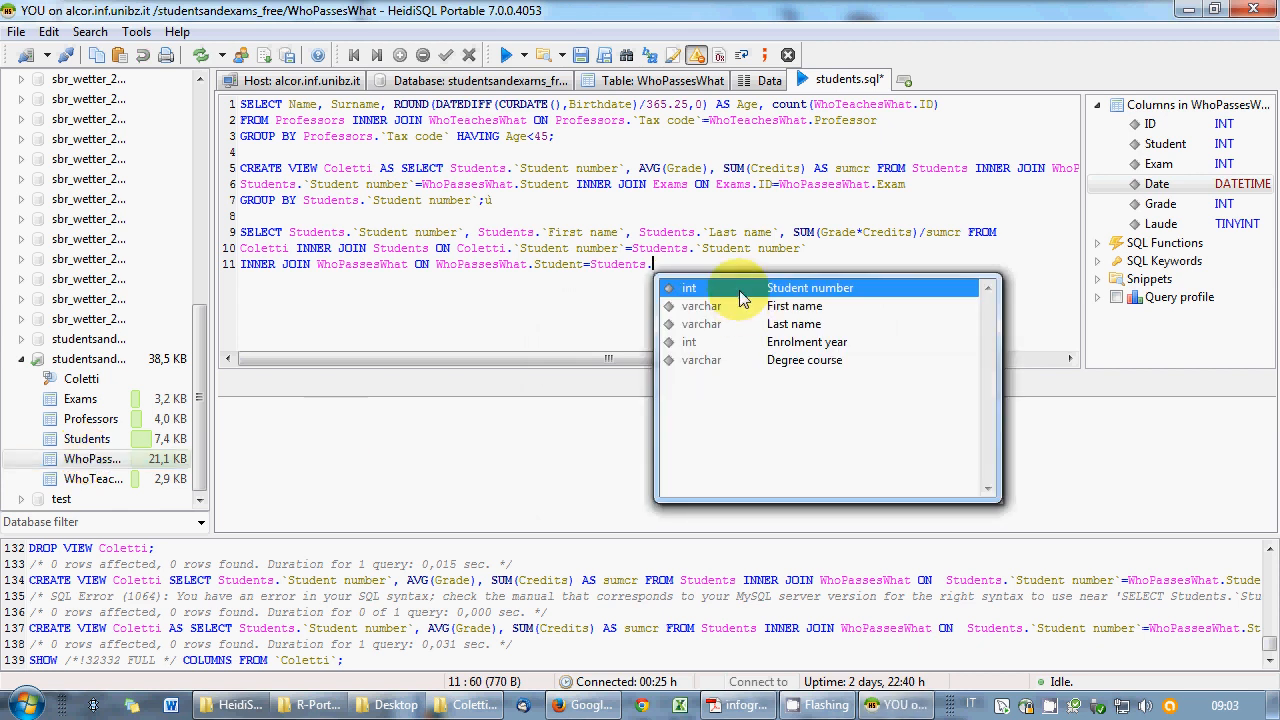
pyautogui.doubleClick(739, 290)
pyautogui.moveTo(590, 264); pyautogui.dragTo(772, 264)
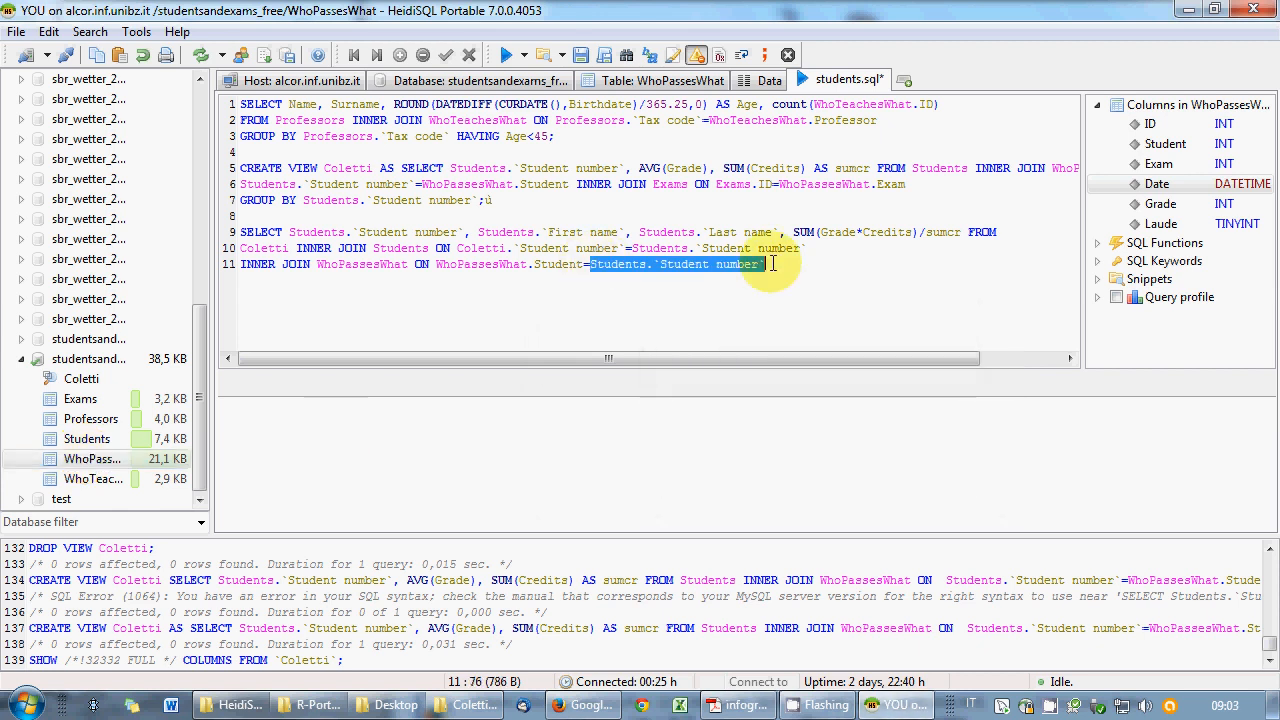
pyautogui.click(762, 265)
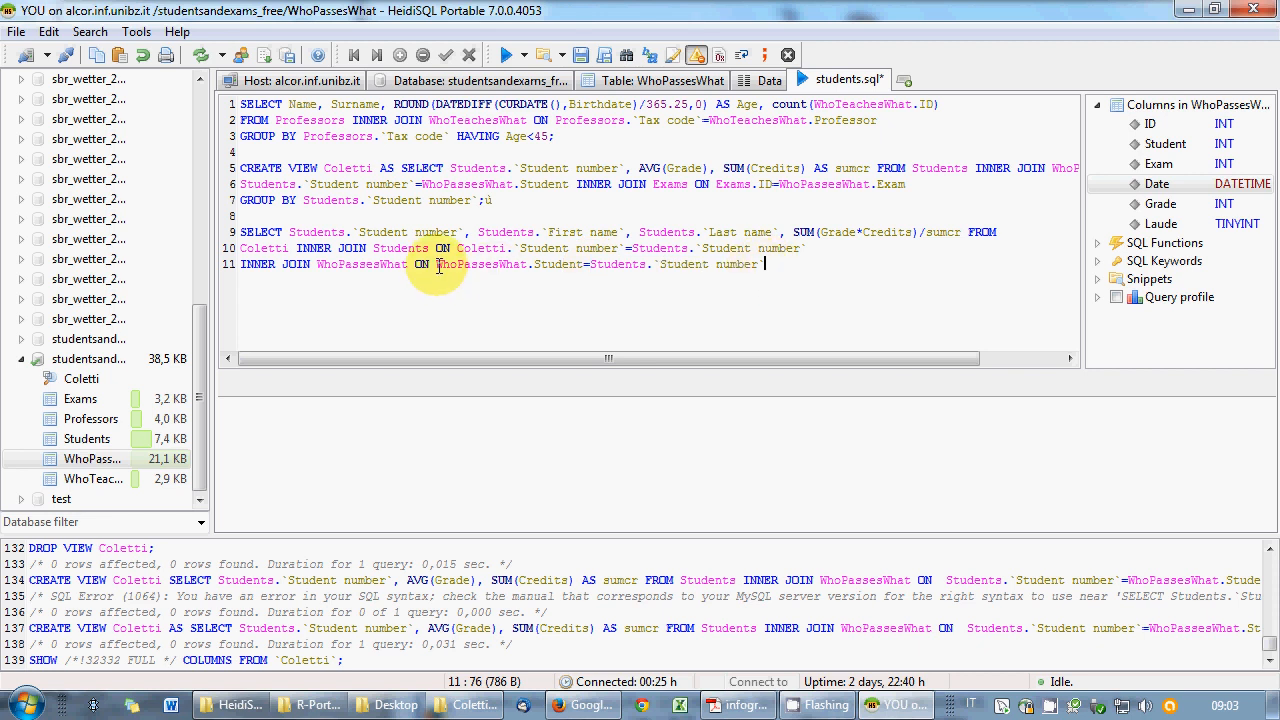
pyautogui.click(437, 265)
pyautogui.moveTo(437, 265); pyautogui.dragTo(644, 266)
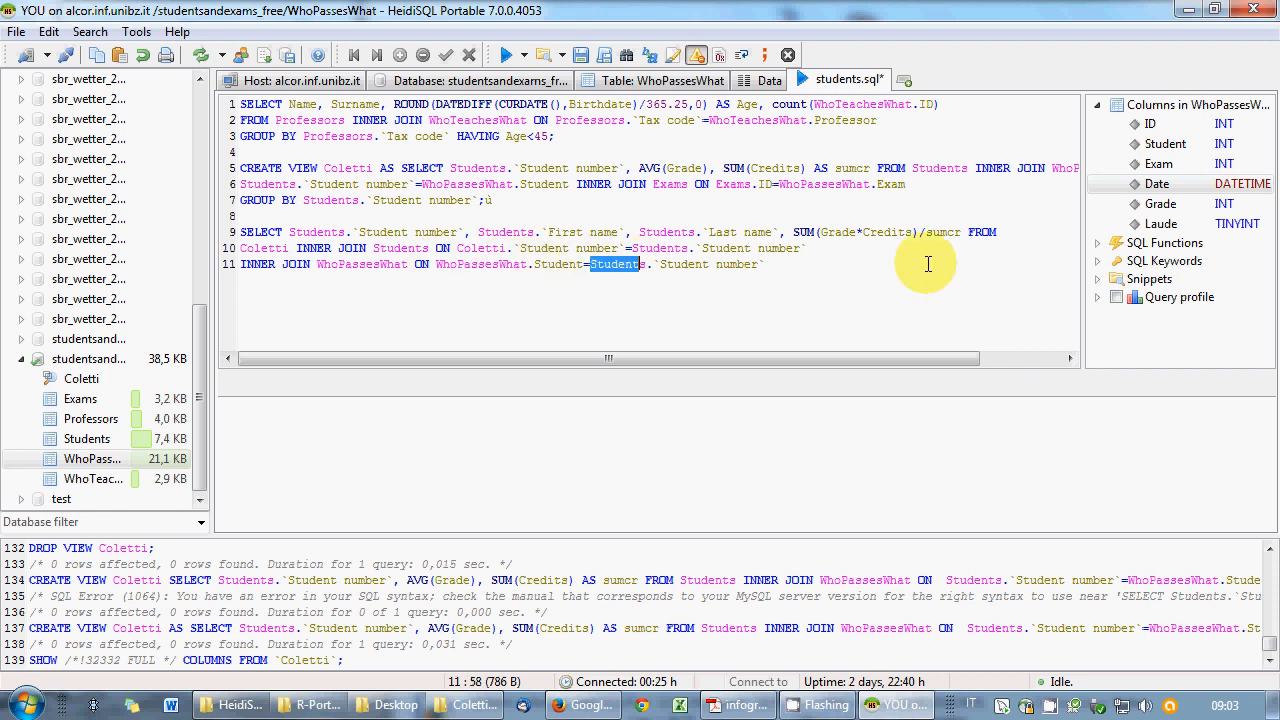
pyautogui.click(847, 264)
# - Add INNER JOIN Exams ON WhoPassesWhat.Exam = Exams.ID on line 12
pyautogui.press('Return')
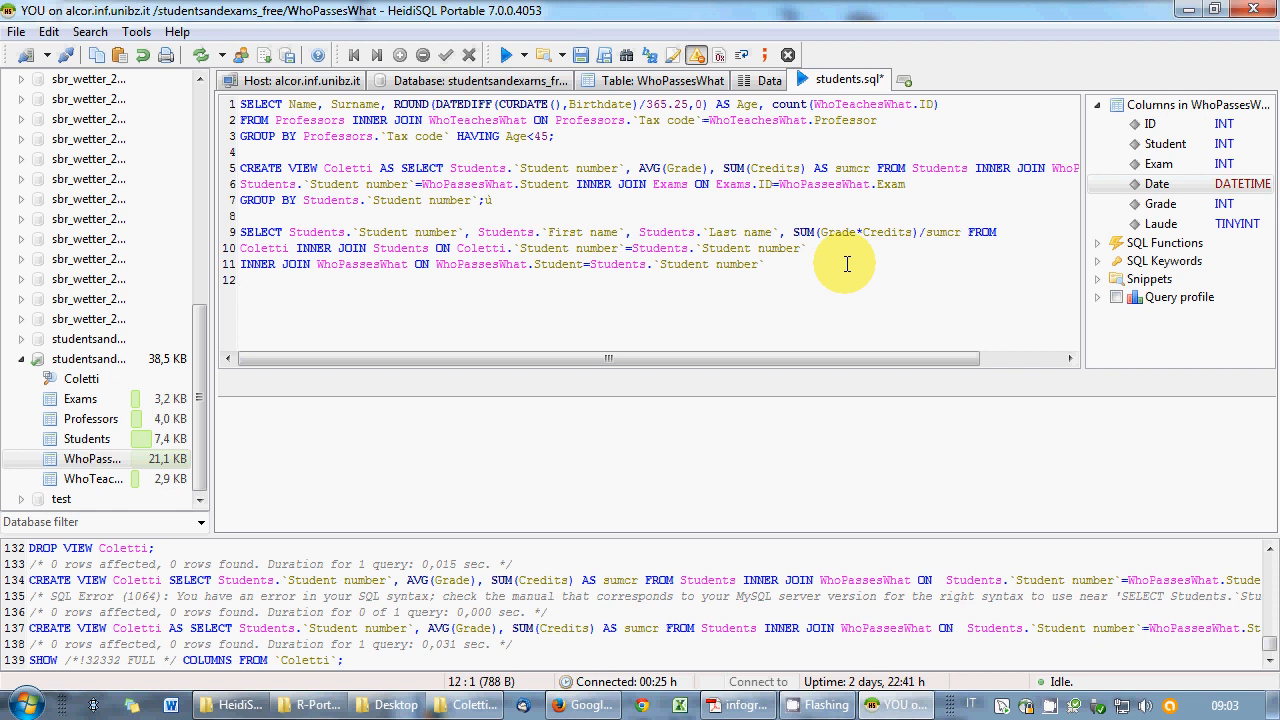
pyautogui.write('INNER JOIN Exams ON')
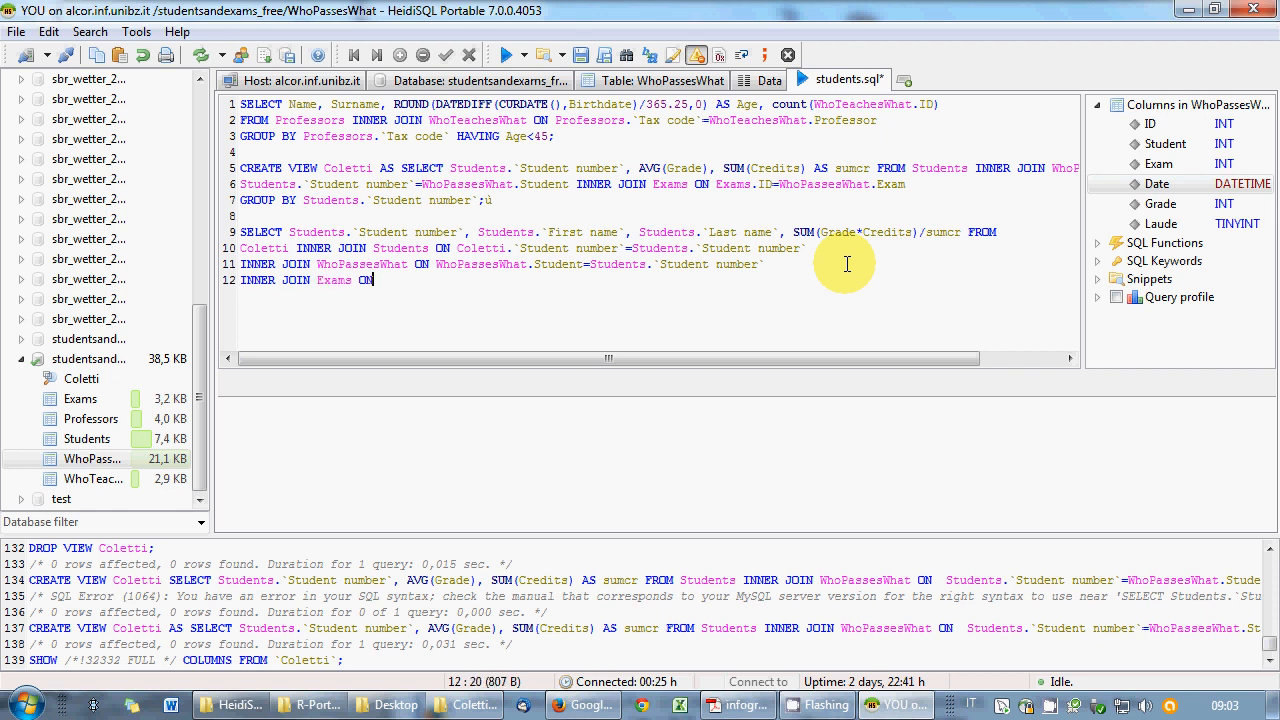
pyautogui.write(' WhoPassesW')
pyautogui.press('BackSpace')
pyautogui.press('BackSpace')
pyautogui.press('BackSpace')
pyautogui.write('hat.')
pyautogui.press('Down')
pyautogui.press('Down')
pyautogui.press('Return')
pyautogui.write('=')
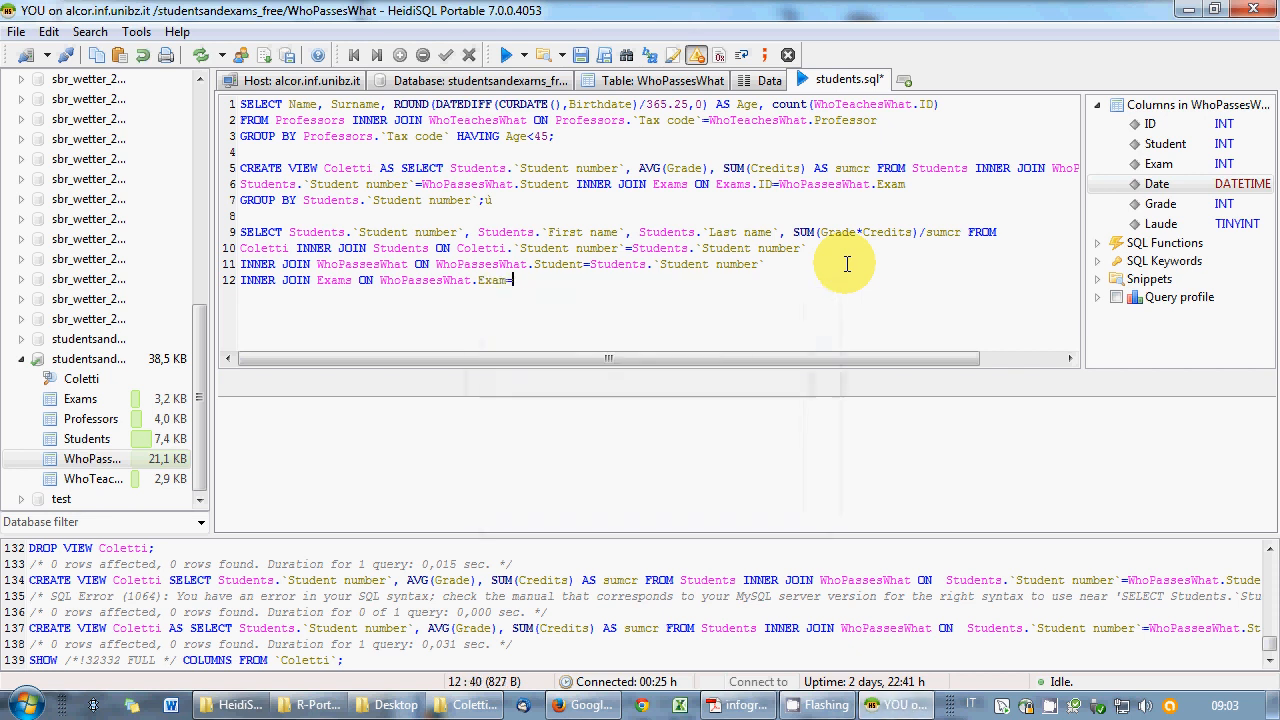
pyautogui.write('Exams.')
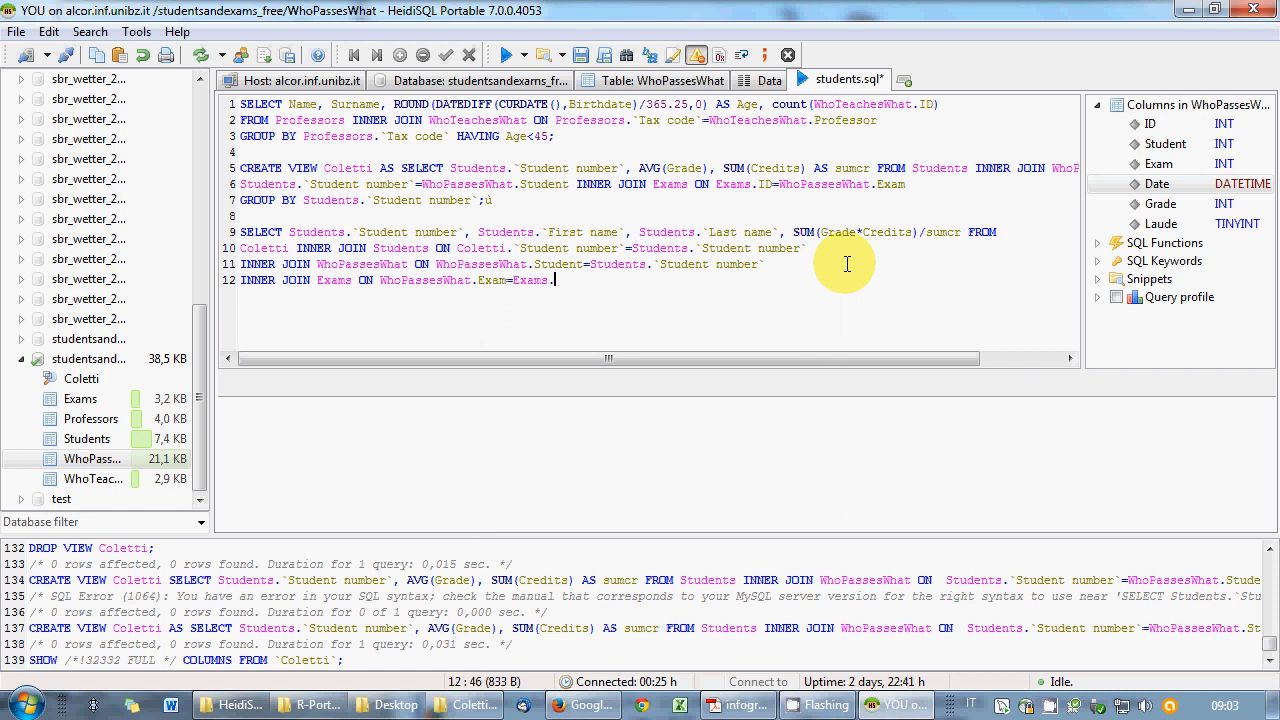
pyautogui.press('Down')
pyautogui.press('Up')
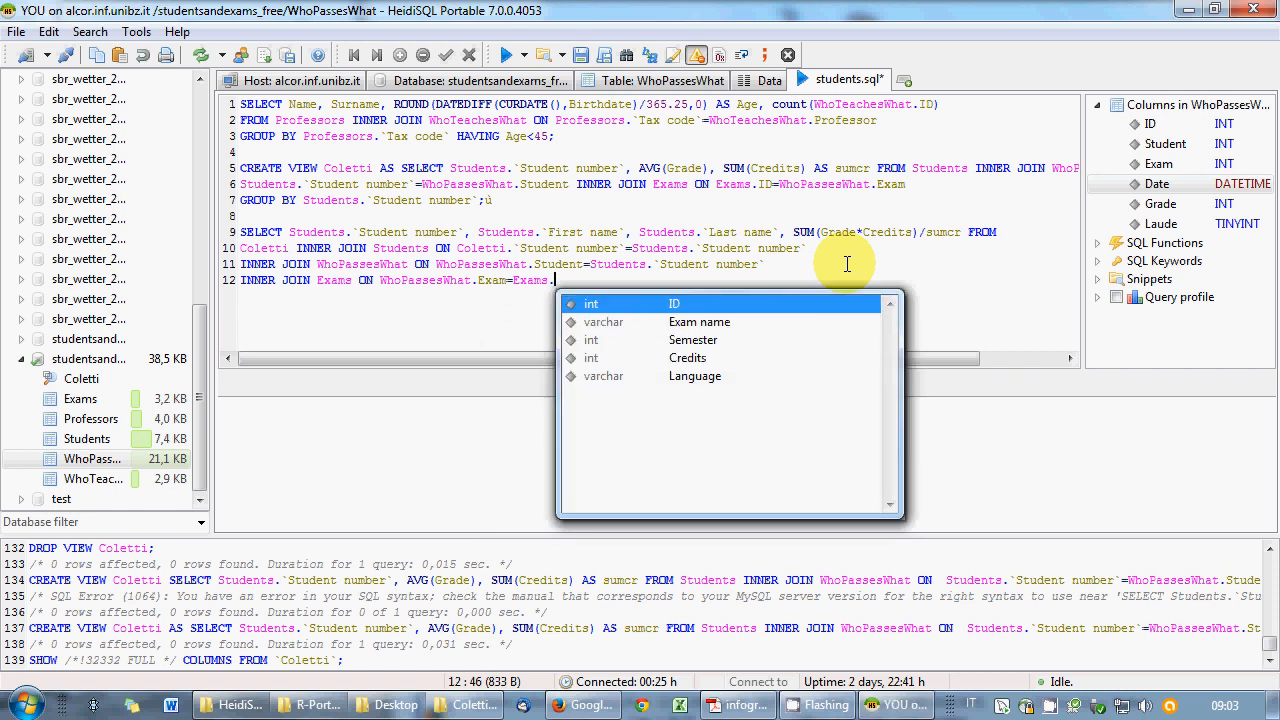
pyautogui.press('Return')
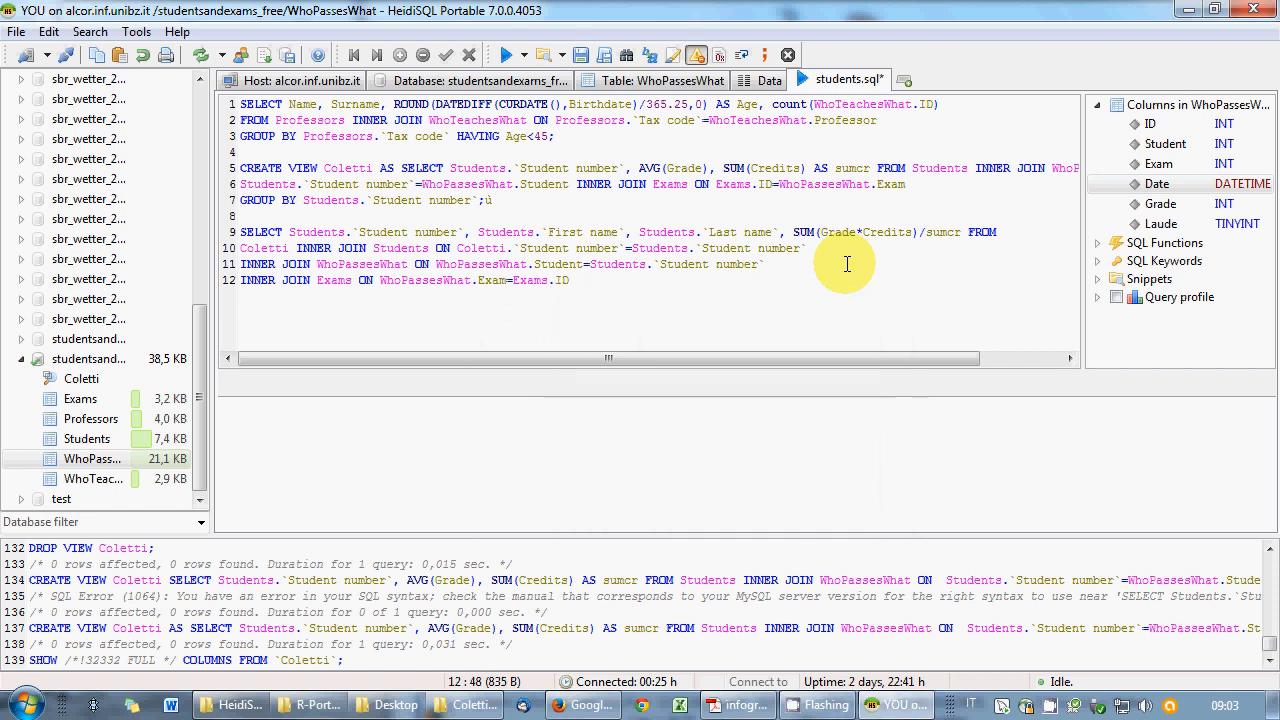
# - End the query with GROUP BY Students.`Student number`; and select lines 9–12
pyautogui.write(';')
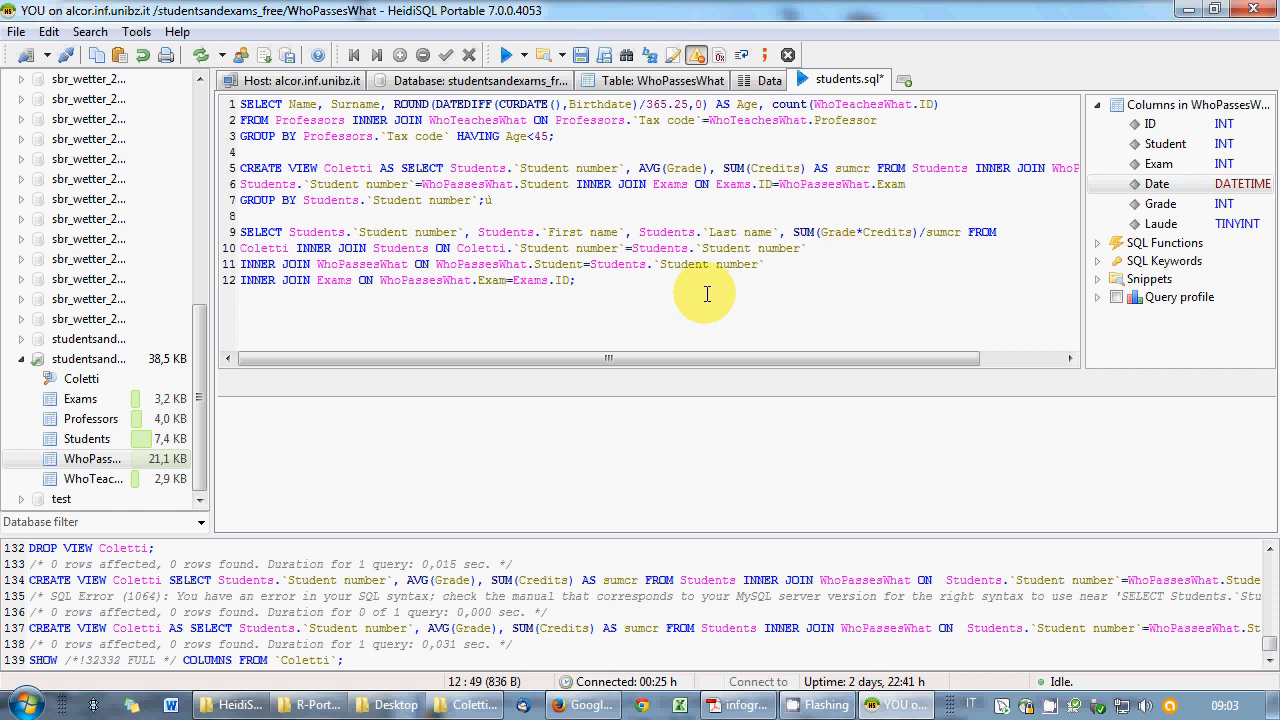
pyautogui.press('BackSpace')
pyautogui.write('GROUP BY Students.')
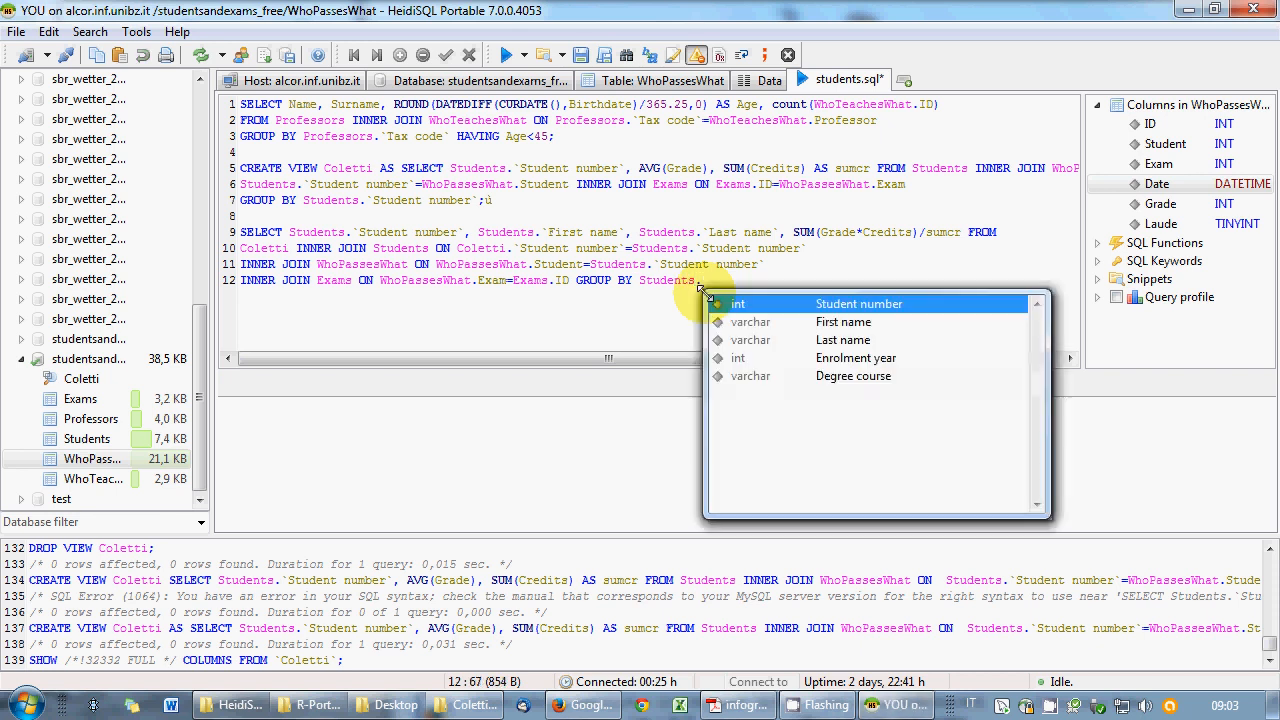
pyautogui.press('Return')
pyautogui.write(';')
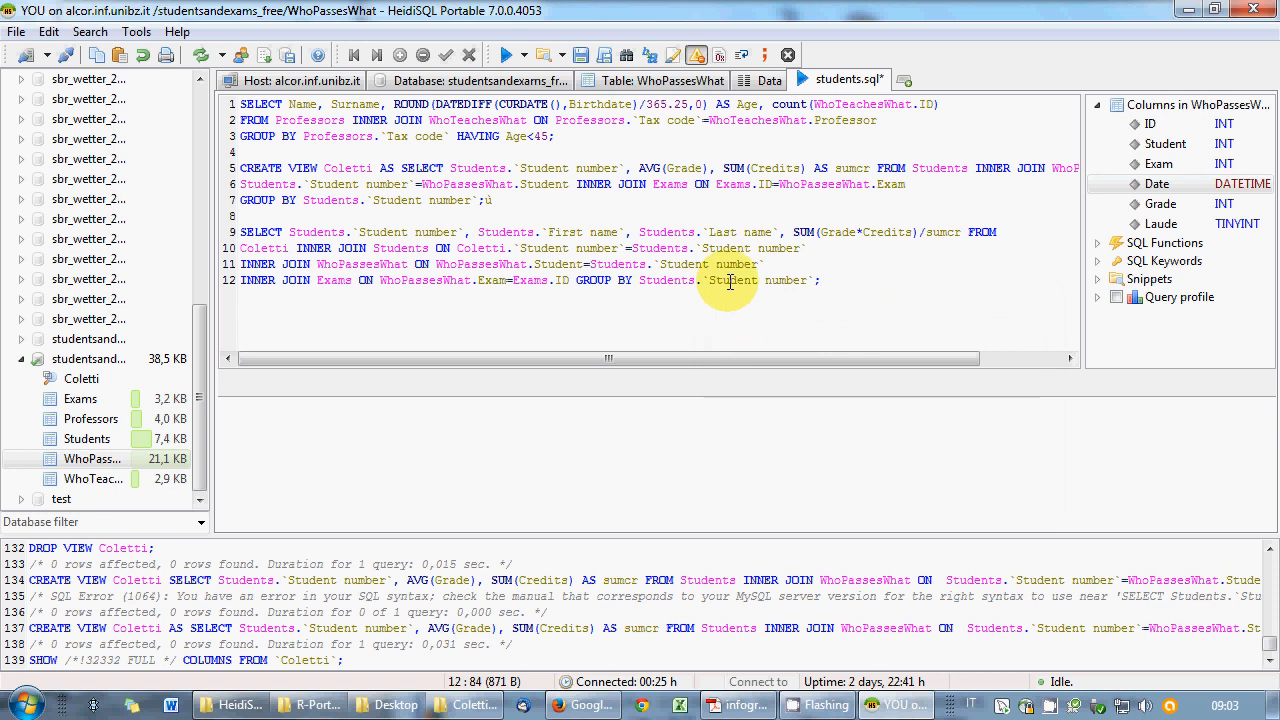
pyautogui.moveTo(820, 280); pyautogui.dragTo(240, 232)
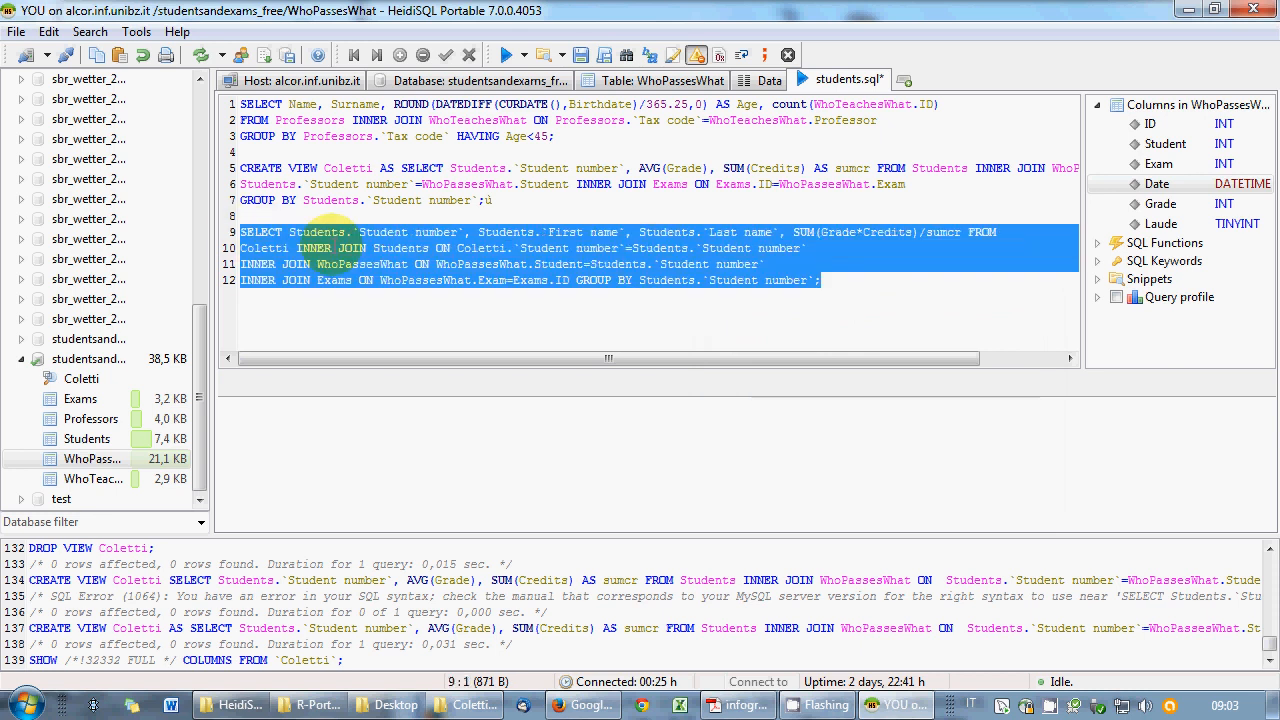
# - Run the selected weighted-average query, returning 97 rows, and save students.sql
pyautogui.rightClick(334, 221)
pyautogui.click(400, 252)
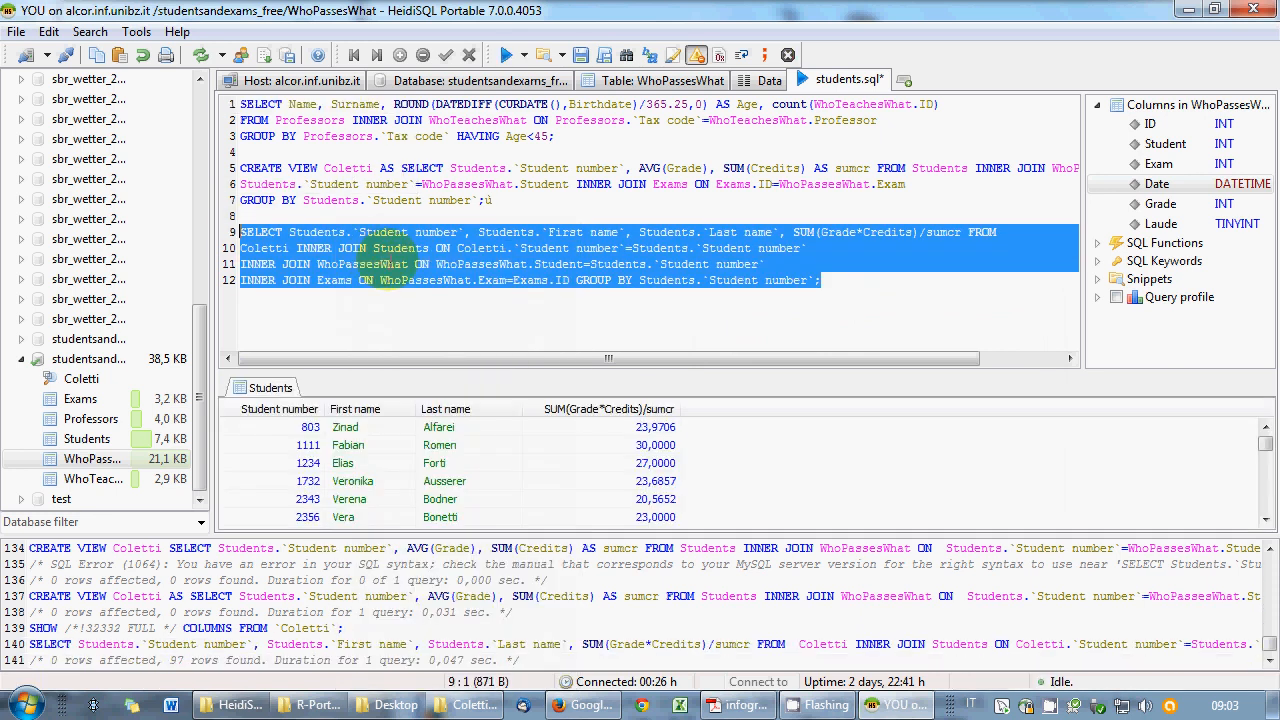
pyautogui.click(522, 290)
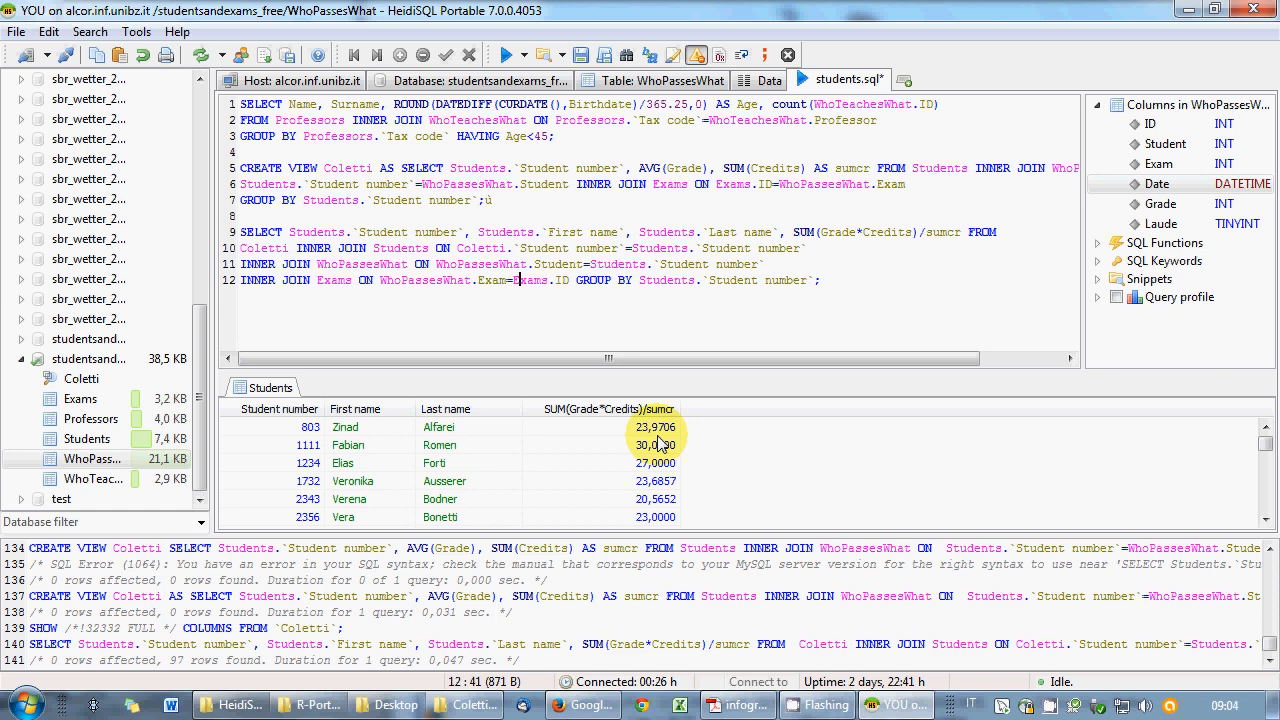
pyautogui.rightClick(407, 232)
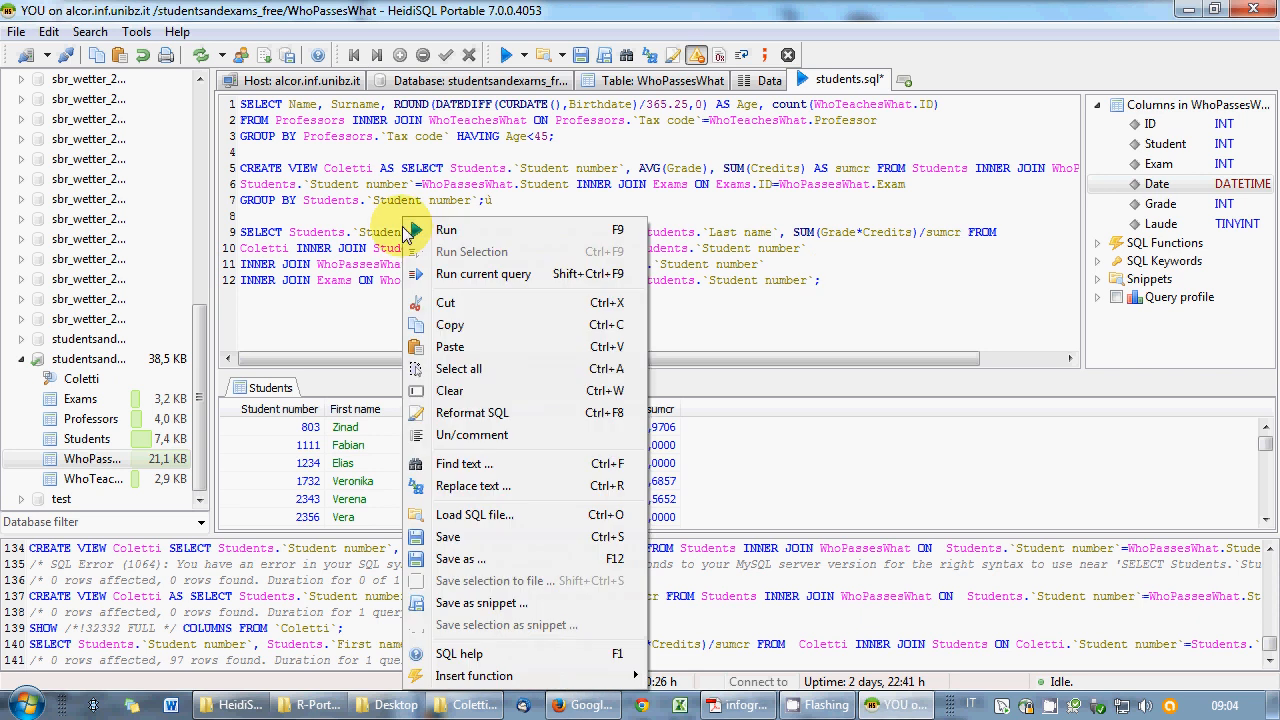
pyautogui.click(455, 536)
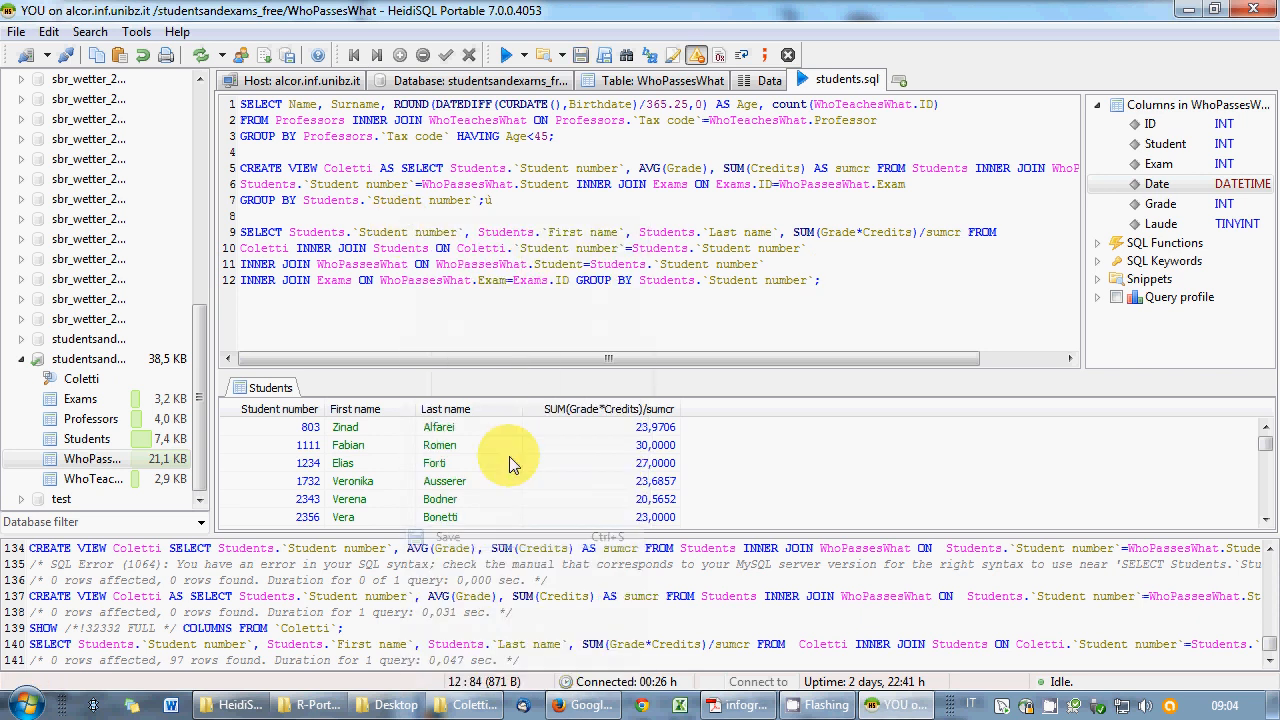
# - Copy the Exams table's CREATE TABLE code and return to the students.sql script
pyautogui.press('Return')
pyautogui.press('Return')
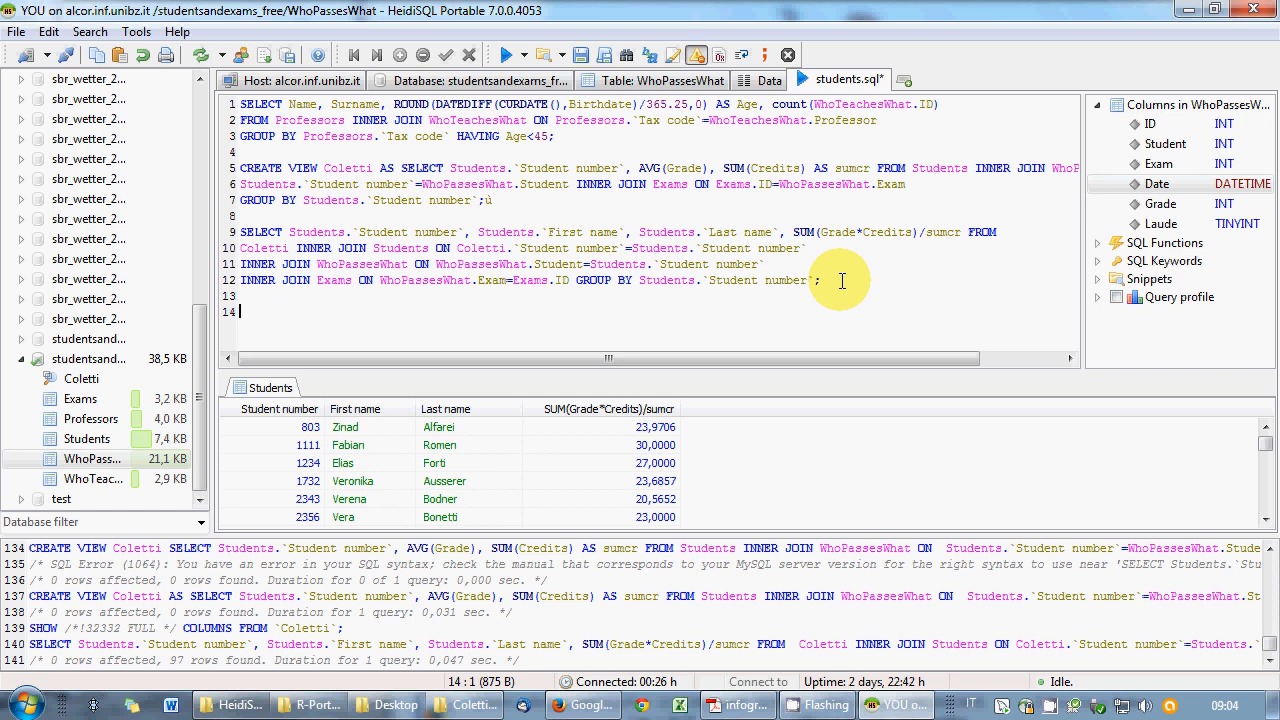
pyautogui.click(80, 399)
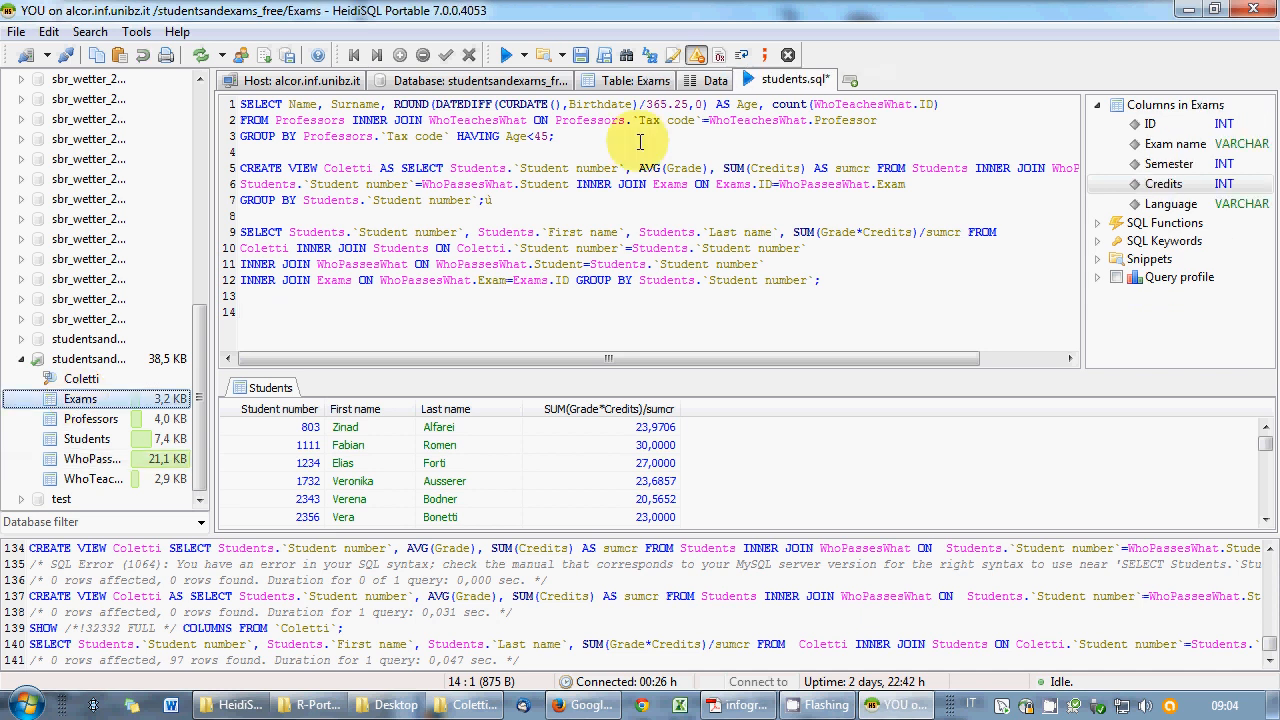
pyautogui.click(646, 84)
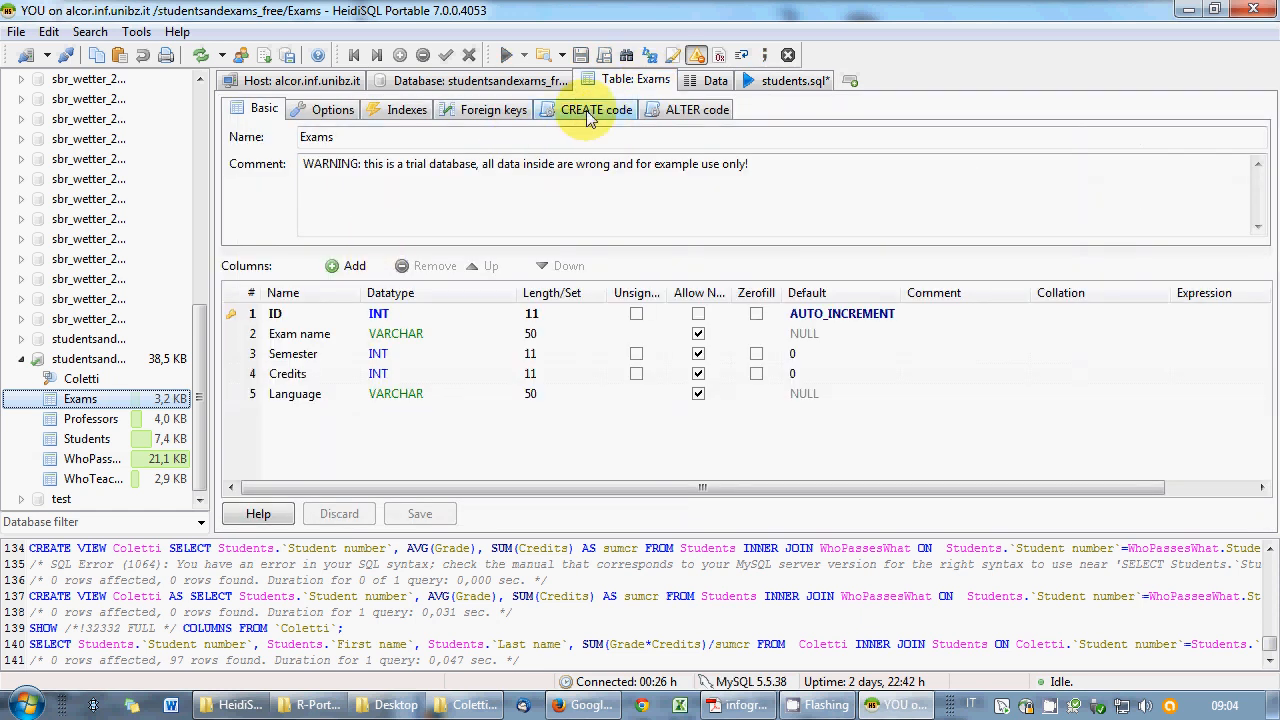
pyautogui.click(590, 115)
pyautogui.click(275, 153)
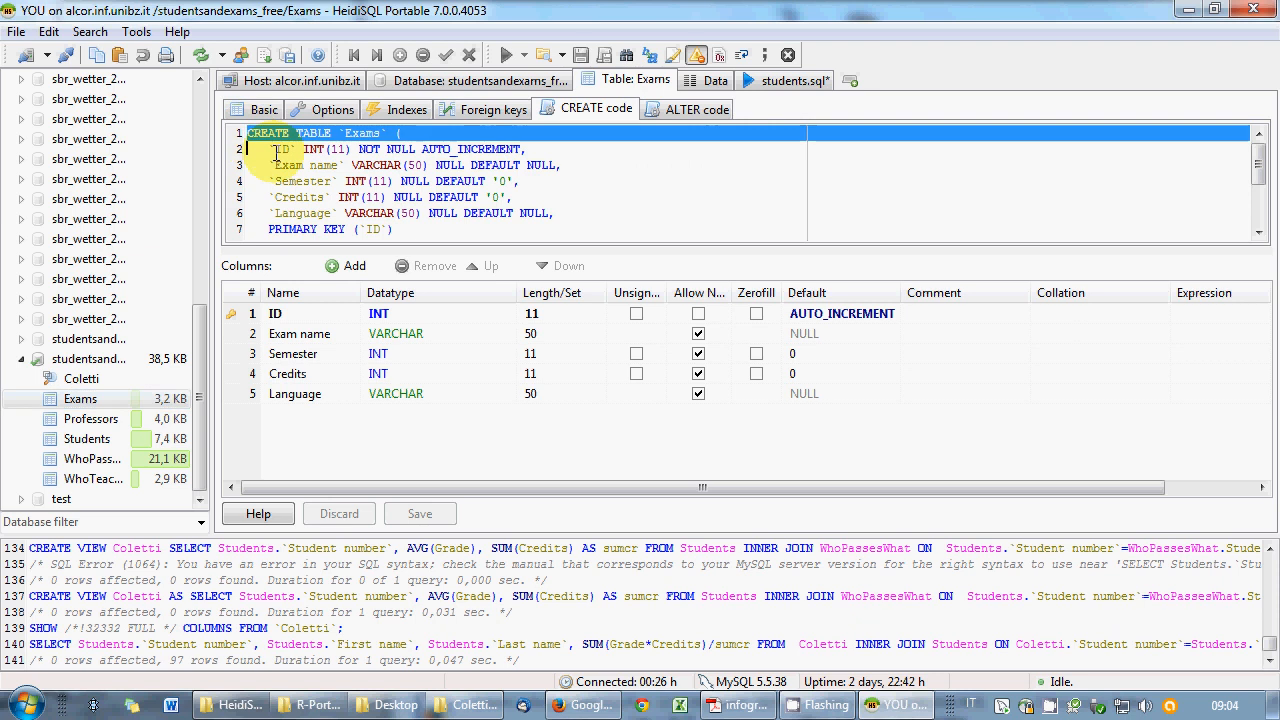
pyautogui.moveTo(275, 153); pyautogui.dragTo(383, 181)
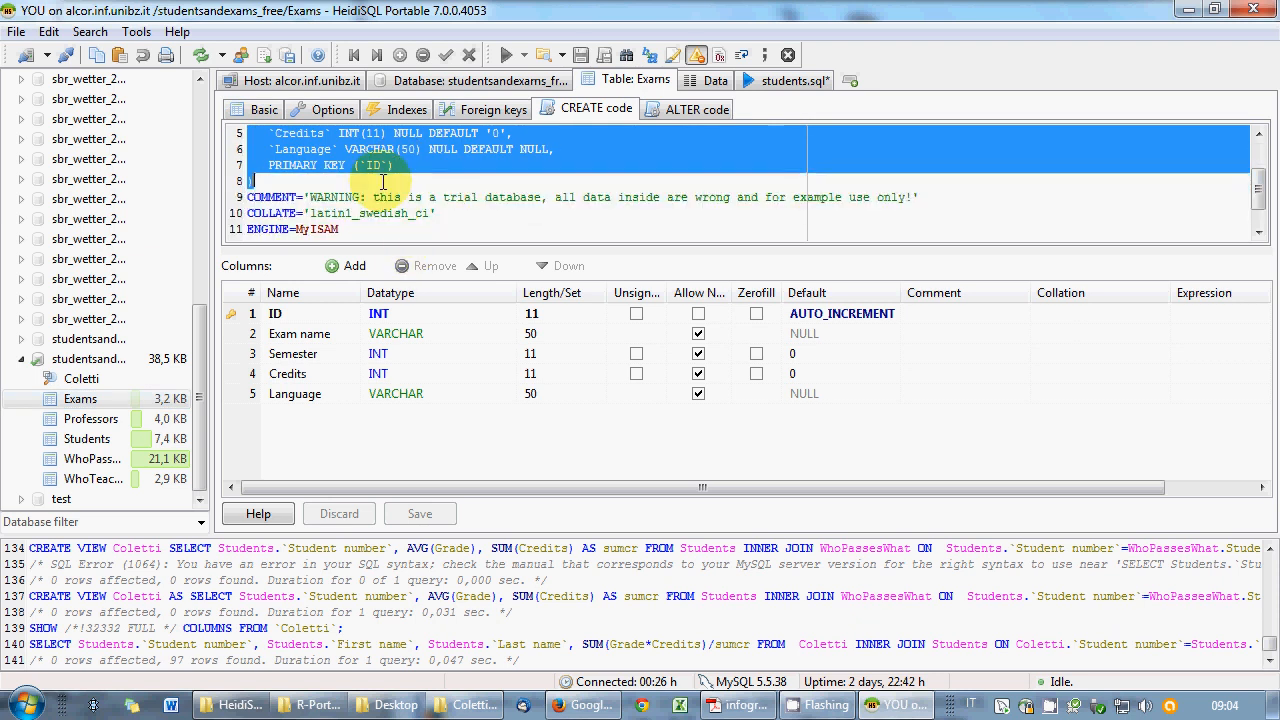
pyautogui.rightClick(318, 152)
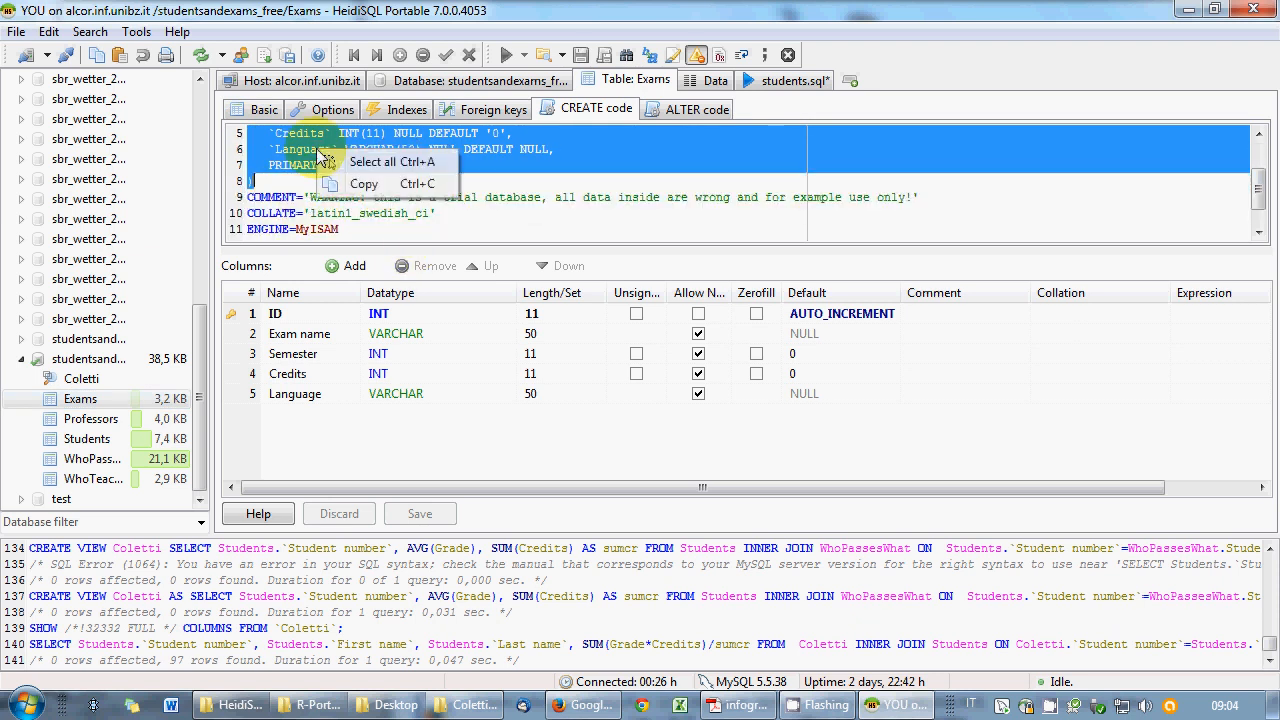
pyautogui.click(362, 184)
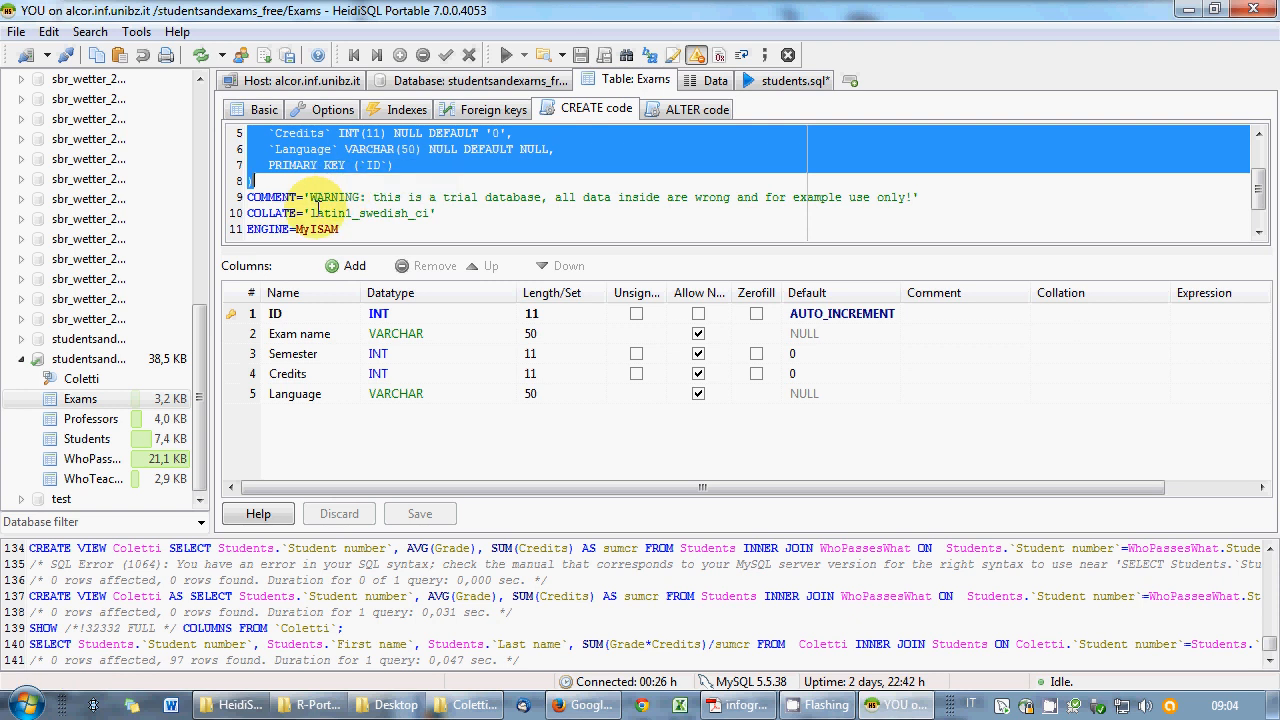
pyautogui.click(770, 88)
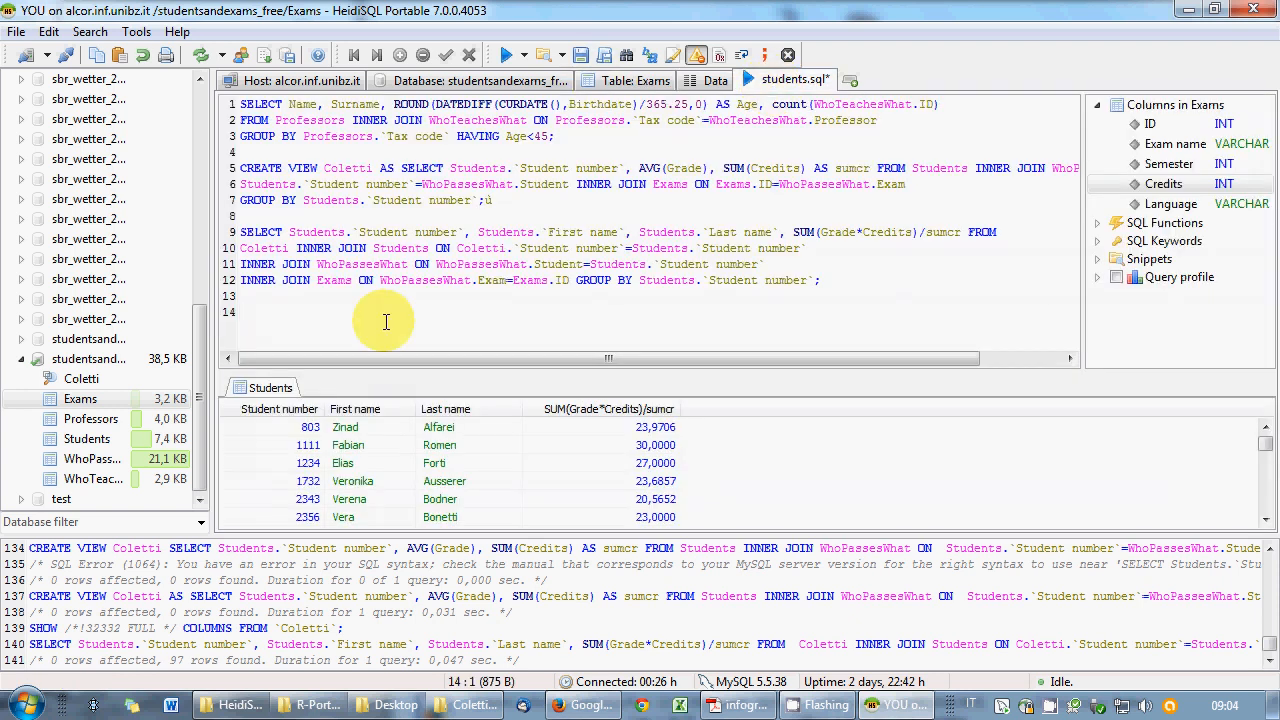
# - Paste the Exams CREATE TABLE code, rename the table to Exams_Coletti, and run it
pyautogui.hotkey('ctrl', 'v')
pyautogui.click(372, 216)
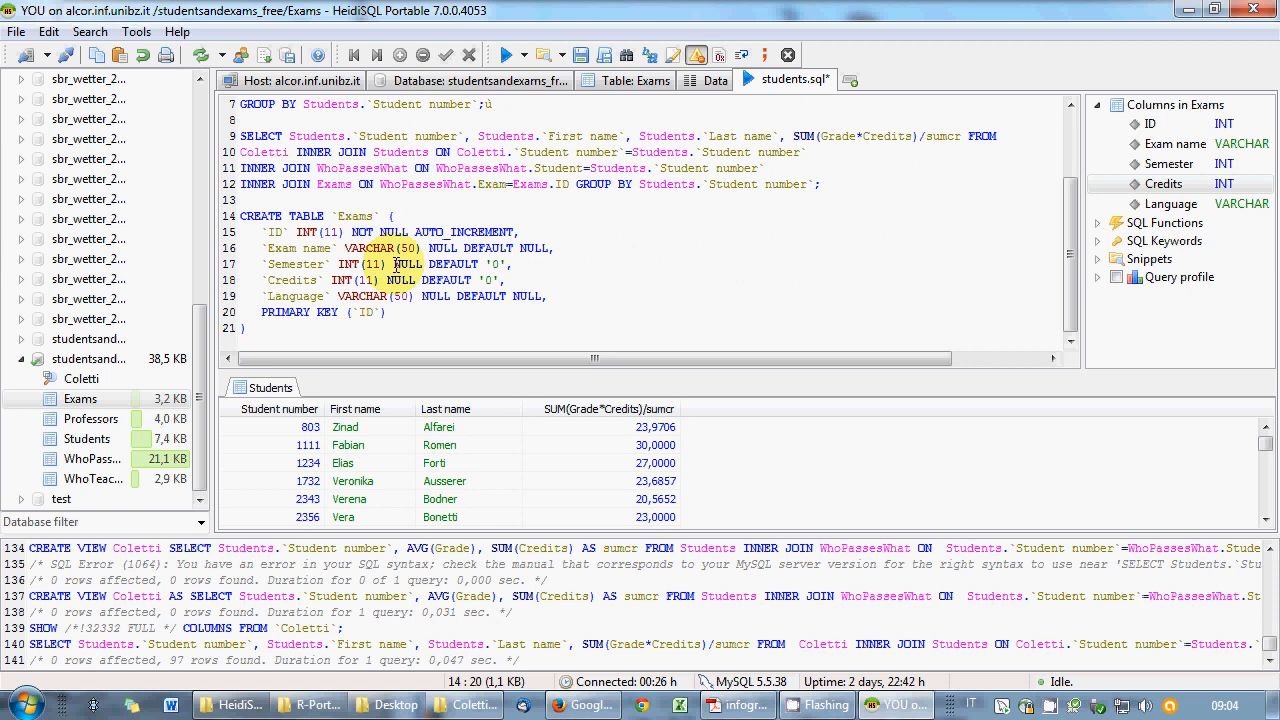
pyautogui.write('_Coletti')
pyautogui.moveTo(250, 328); pyautogui.dragTo(236, 214)
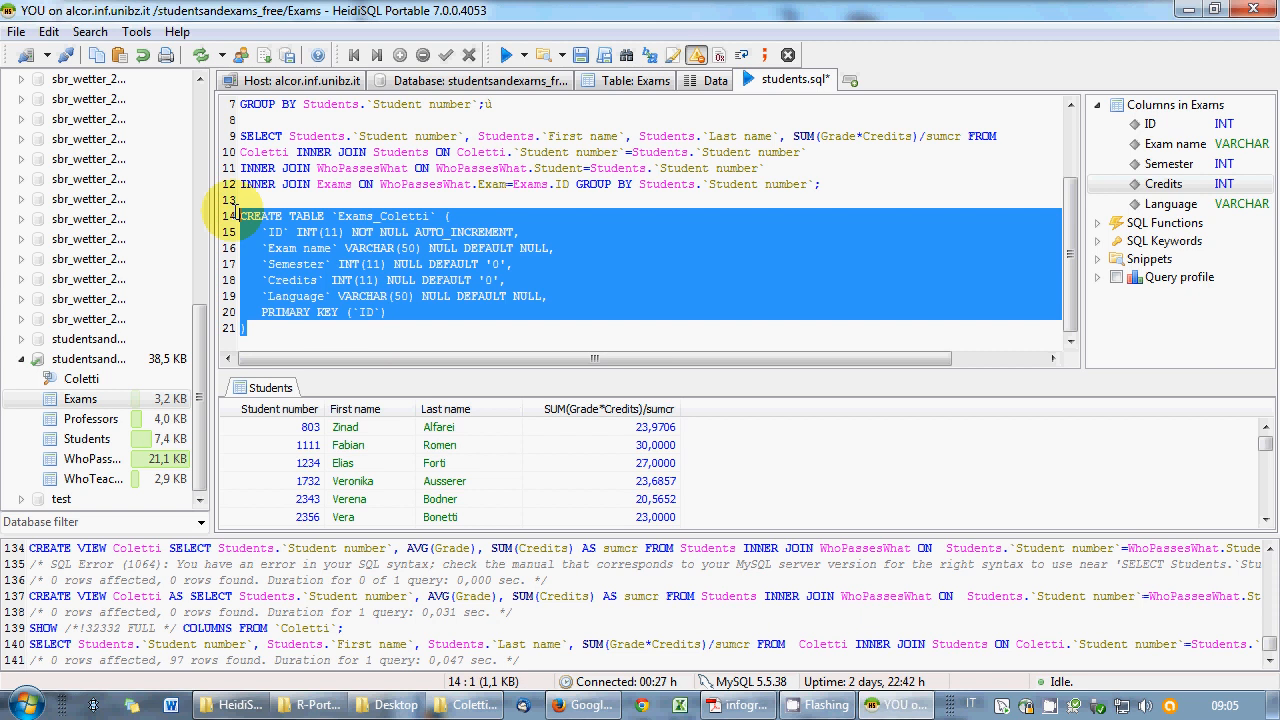
pyautogui.rightClick(350, 240)
pyautogui.click(400, 251)
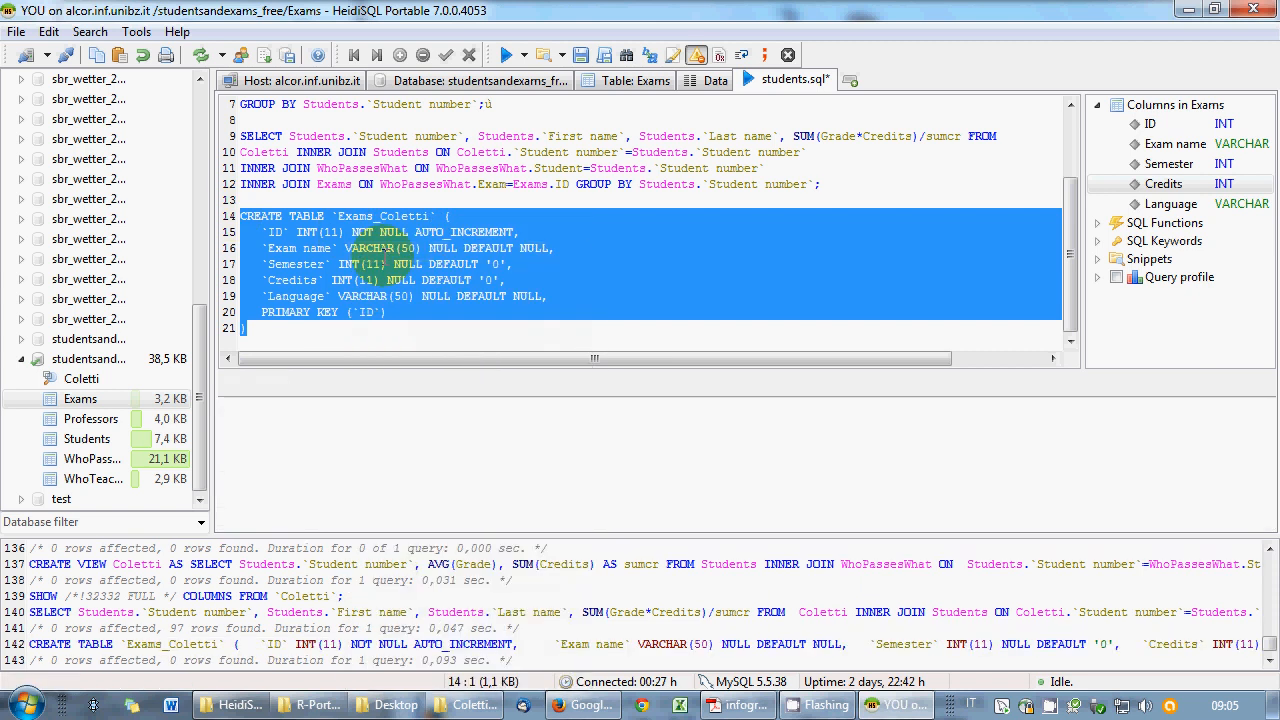
# - Delete the stray database names on line 21 and rerun the CREATE TABLE Exams_Coletti statement
pyautogui.click(343, 336)
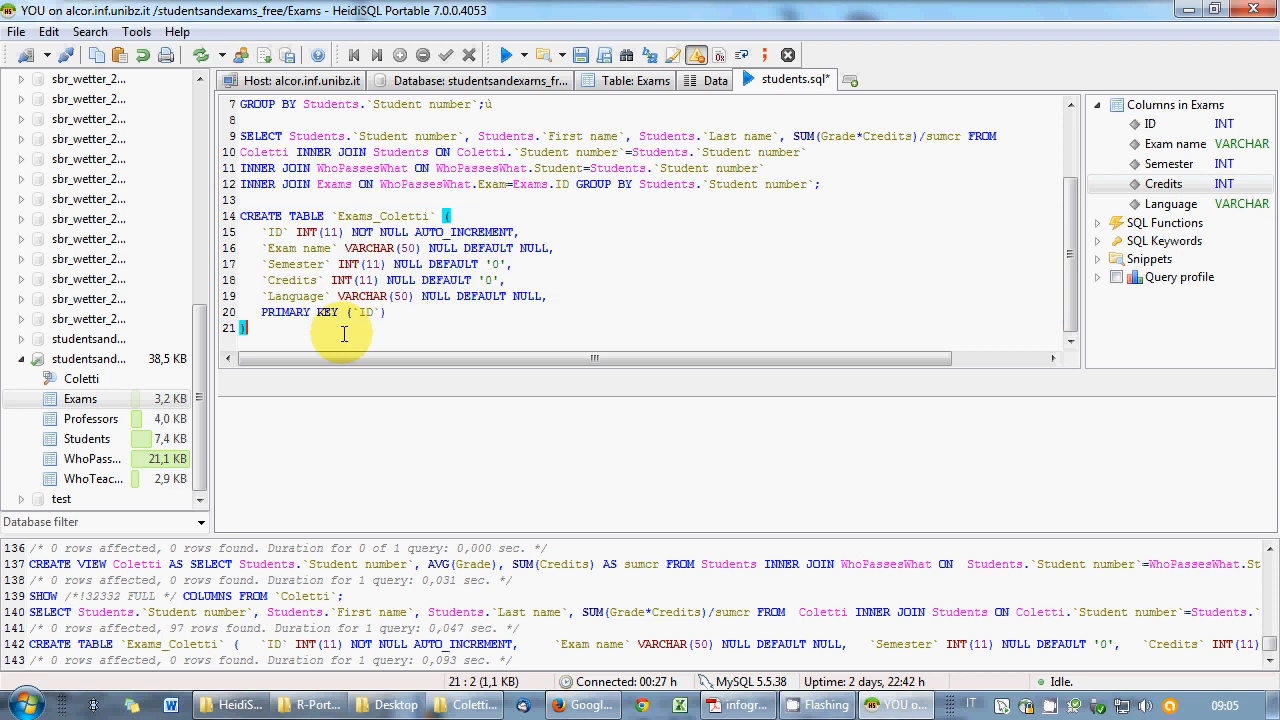
pyautogui.doubleClick(62, 366)
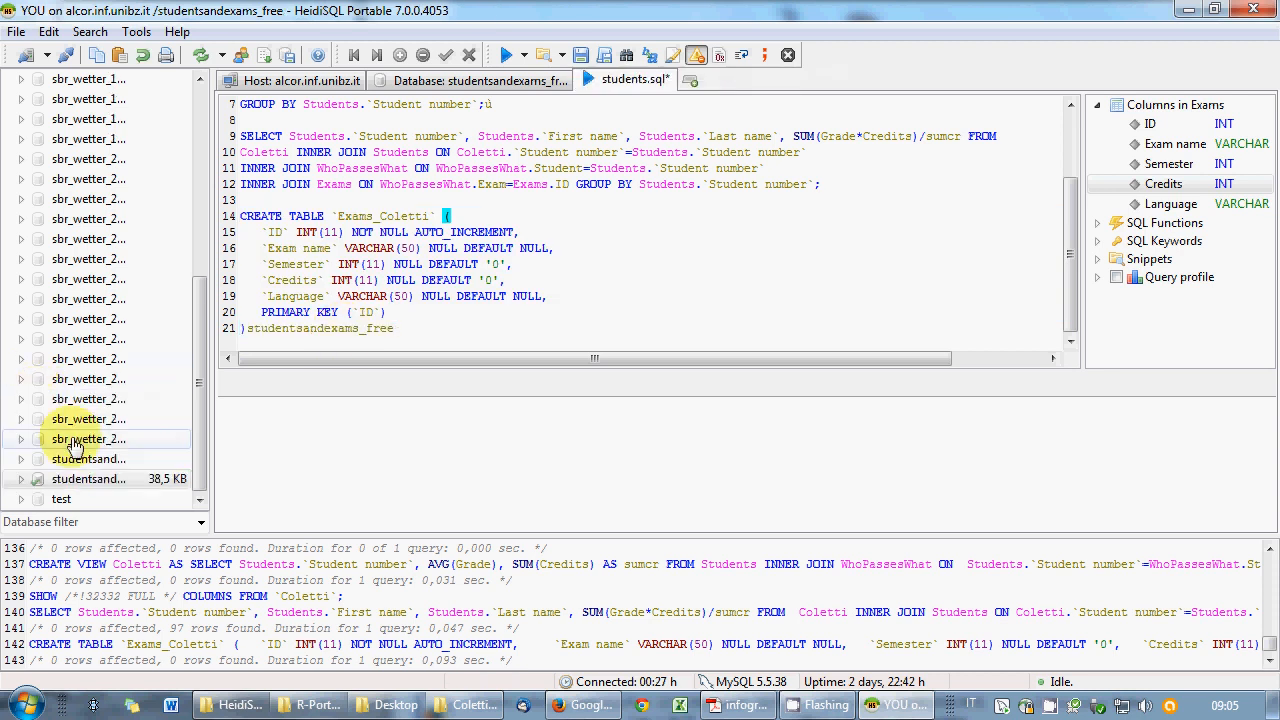
pyautogui.doubleClick(36, 481)
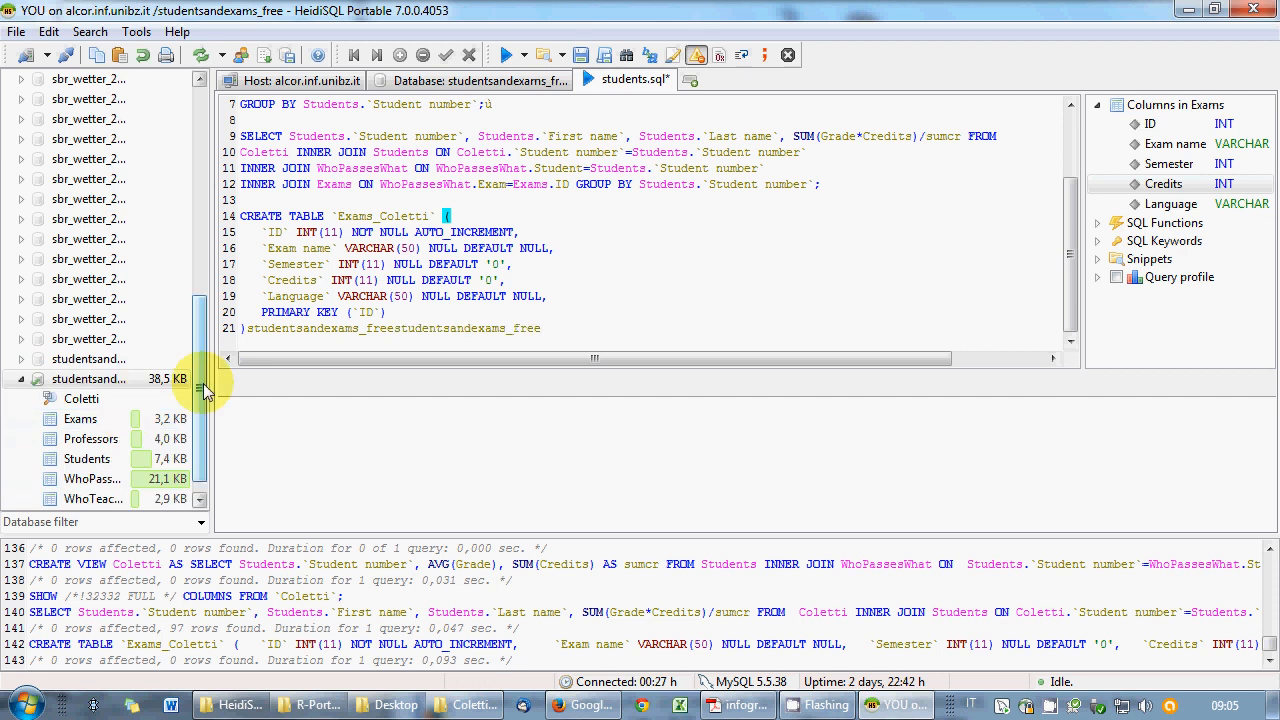
pyautogui.moveTo(204, 391); pyautogui.dragTo(204, 412)
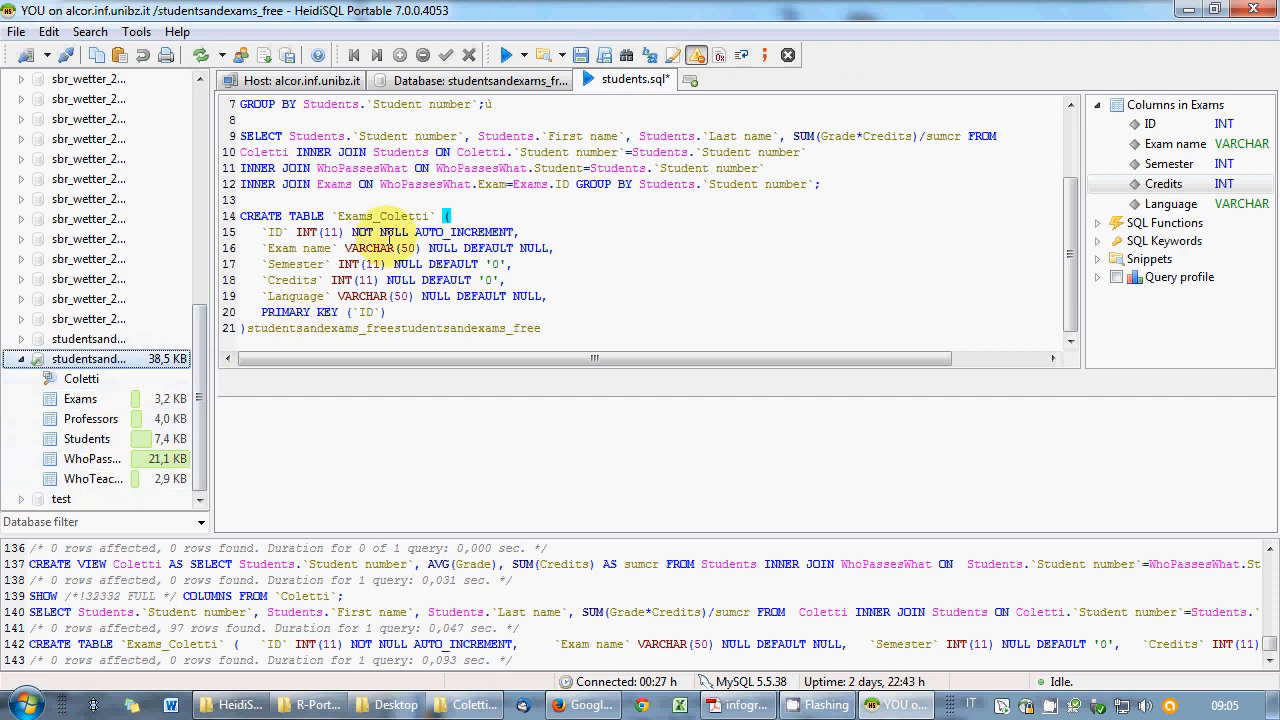
pyautogui.click(561, 327)
pyautogui.keyDown('shift'); pyautogui.click(247, 328); pyautogui.keyUp('shift')
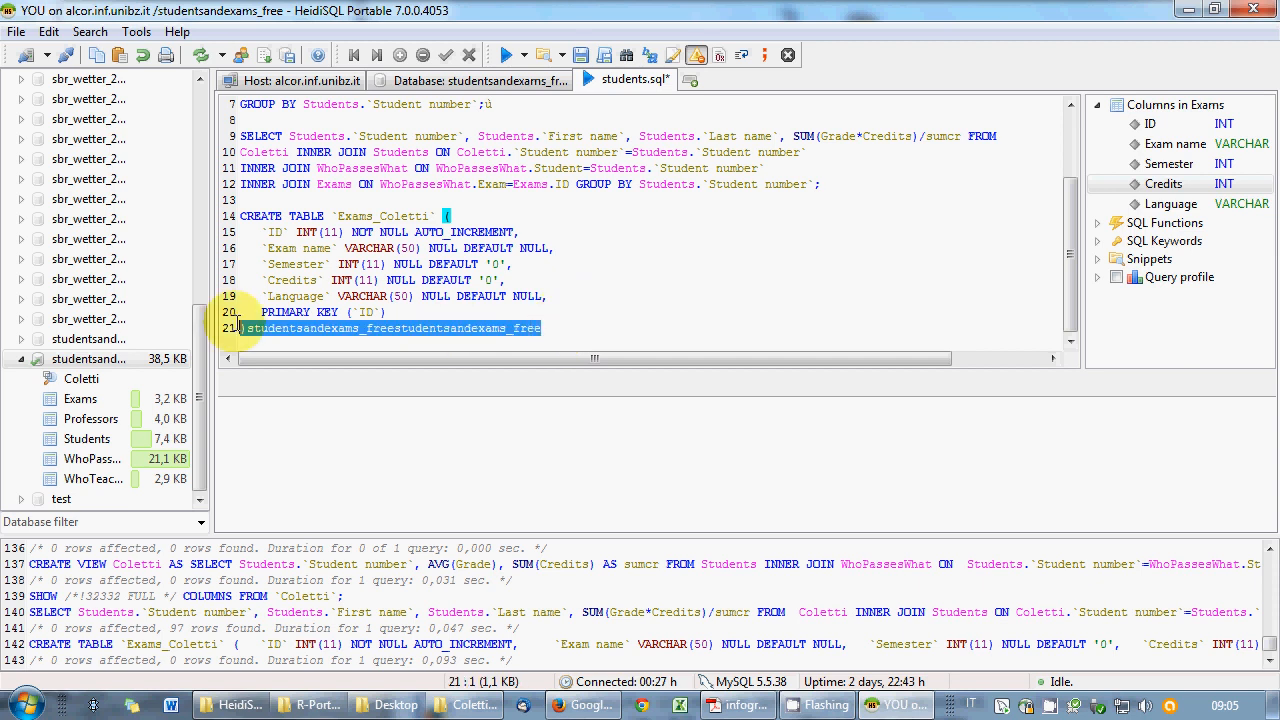
pyautogui.press('BackSpace')
pyautogui.moveTo(245, 328); pyautogui.dragTo(240, 216)
pyautogui.rightClick(330, 220)
pyautogui.click(365, 251)
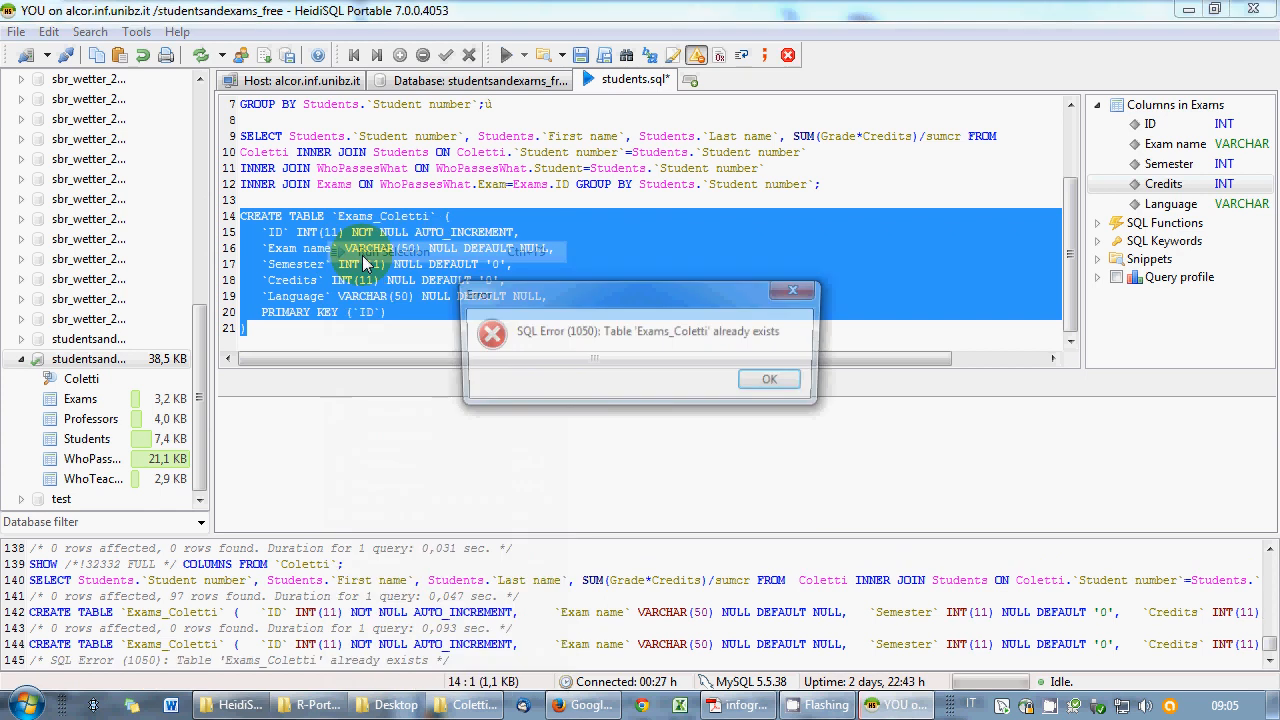
# - Dismiss the table-already-exists error, turn on Auto refresh, and save students.sql
pyautogui.click(773, 381)
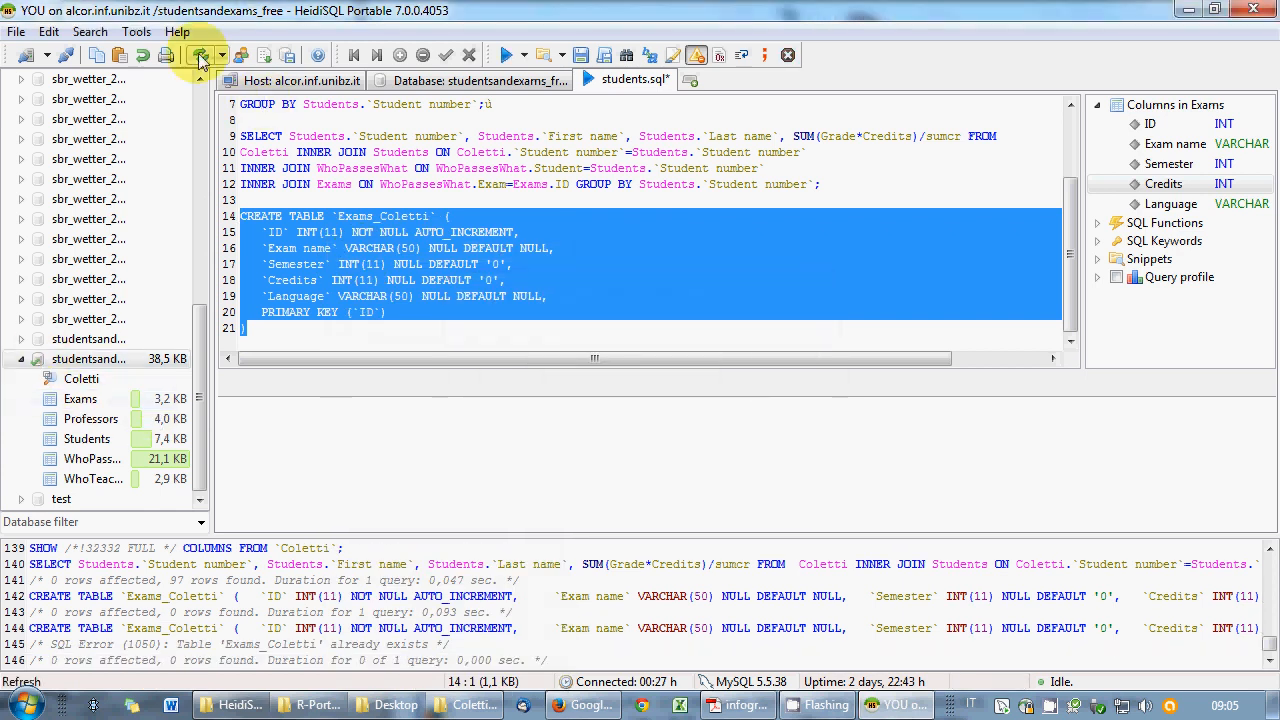
pyautogui.click(28, 358)
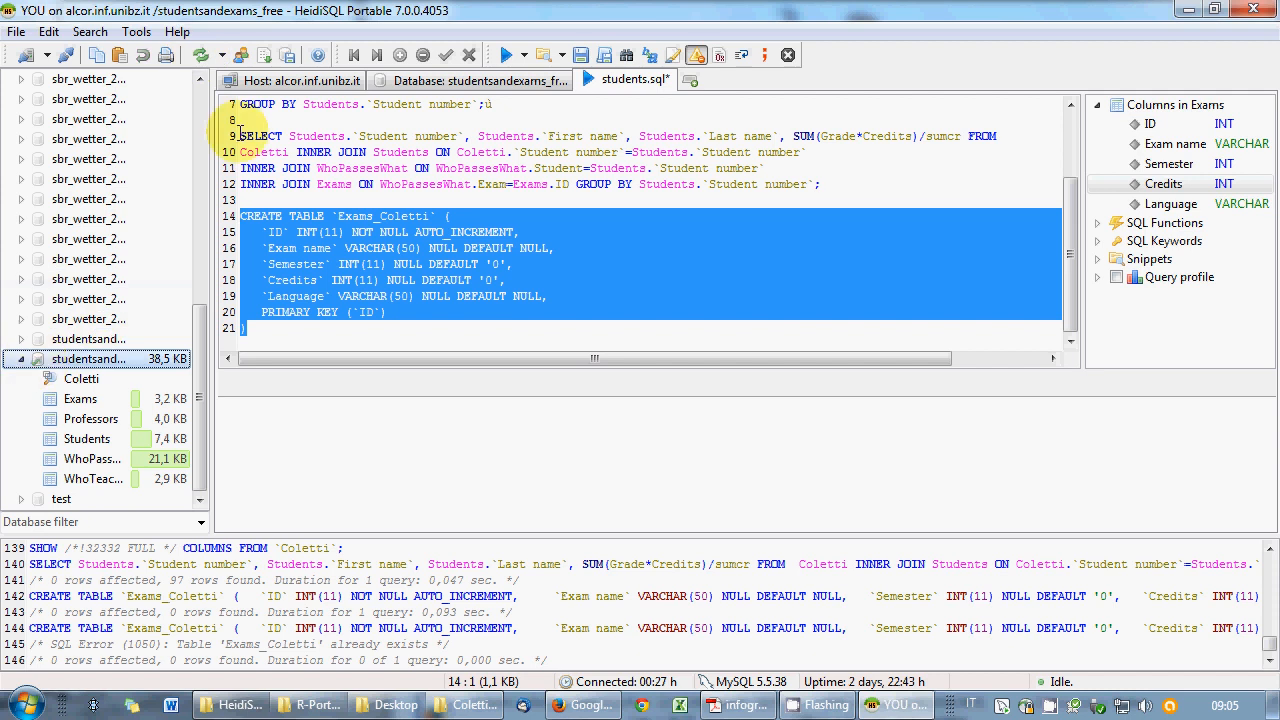
pyautogui.click(222, 55)
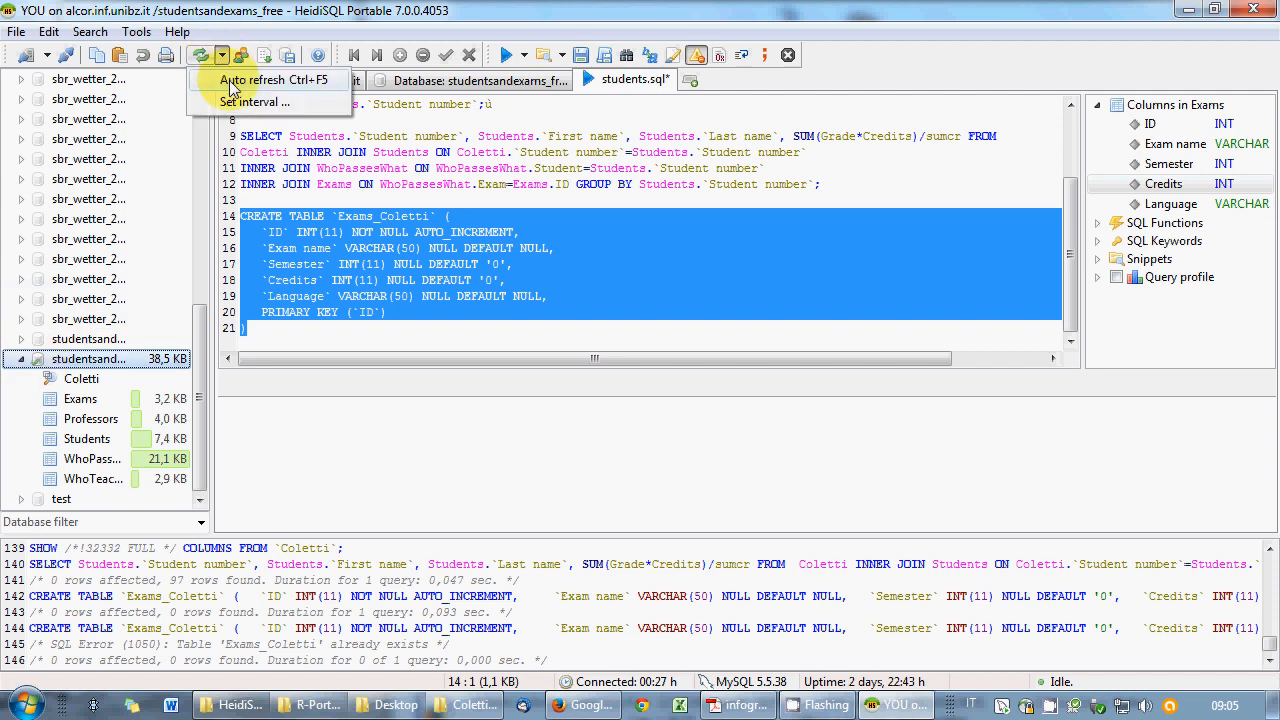
pyautogui.click(230, 86)
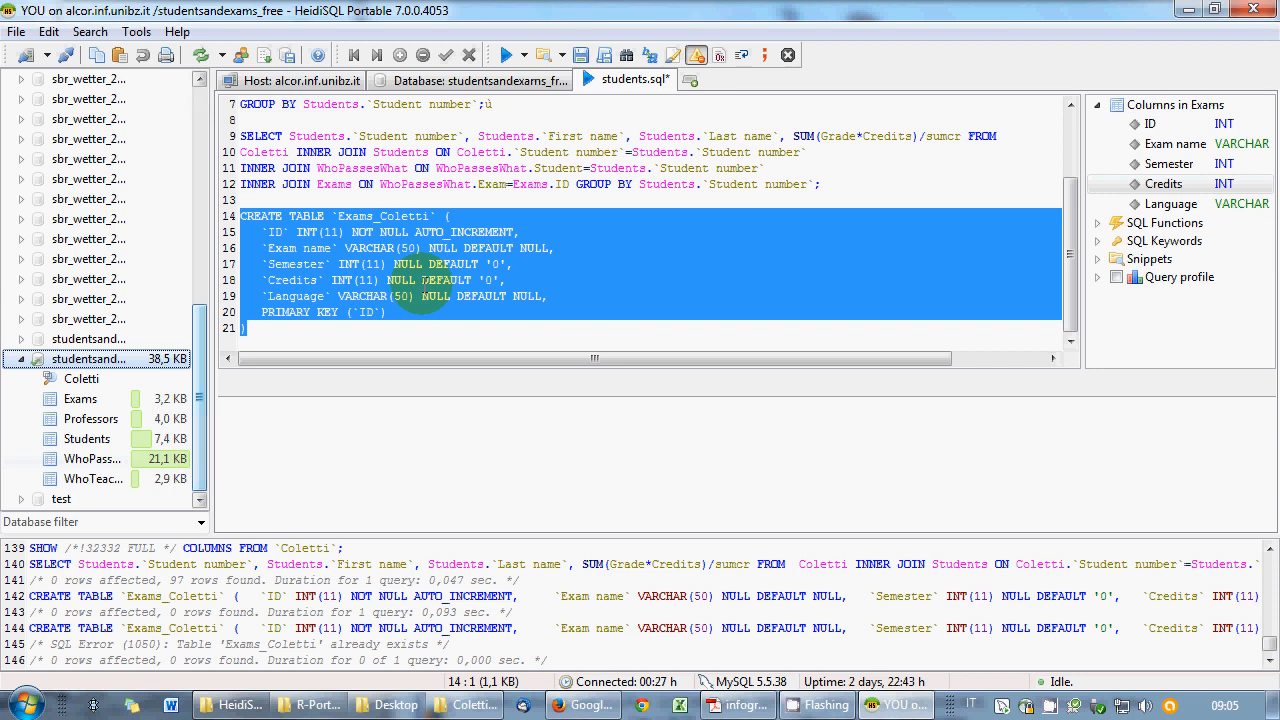
pyautogui.click(248, 327)
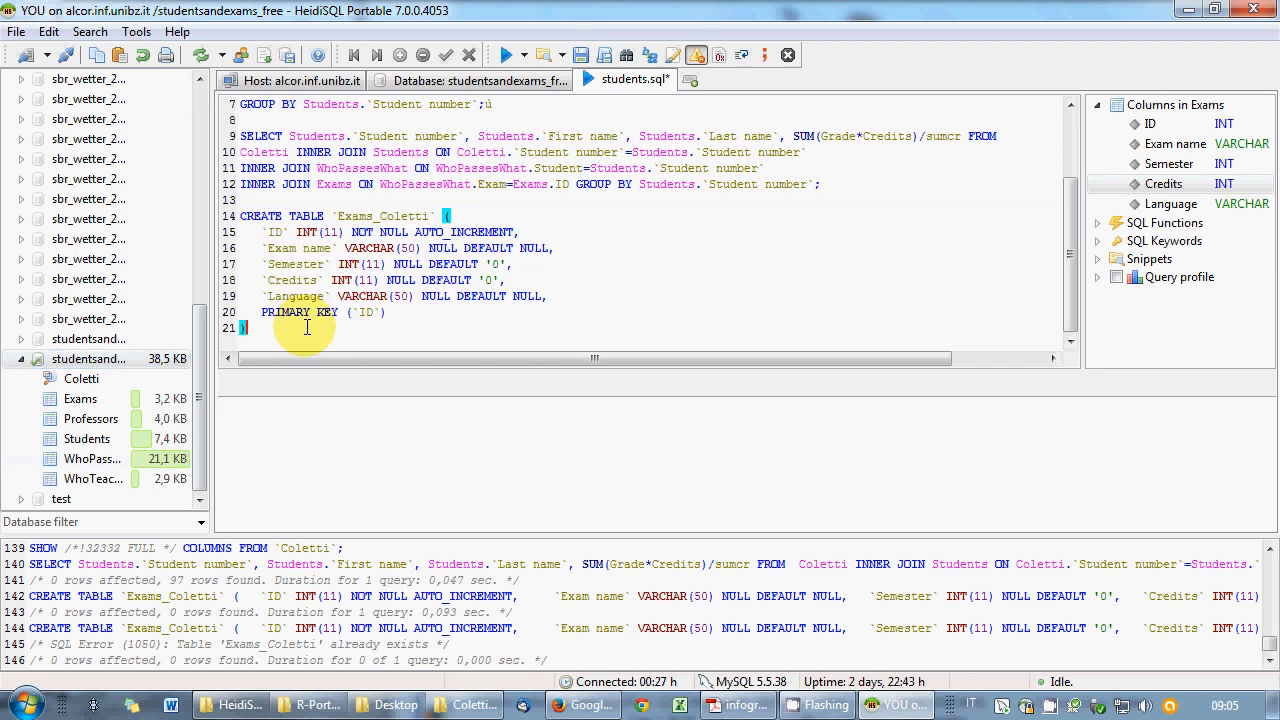
pyautogui.doubleClick(43, 366)
pyautogui.click(21, 479)
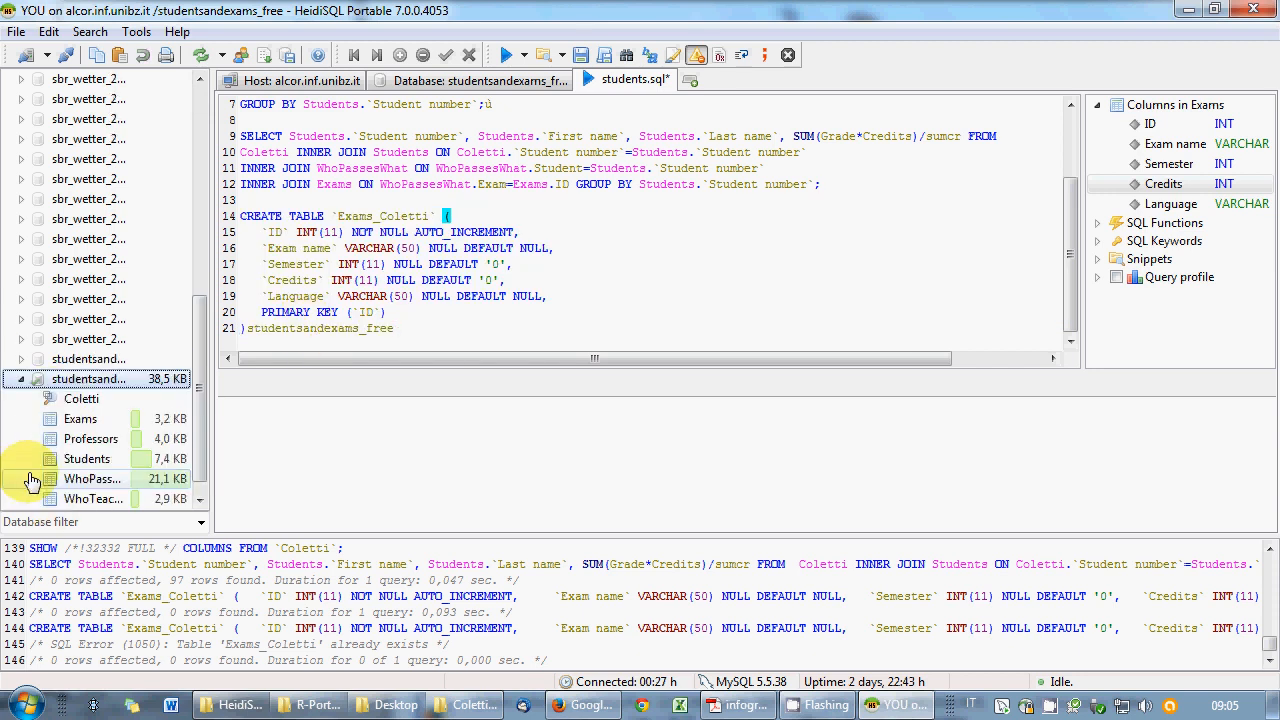
pyautogui.moveTo(201, 459); pyautogui.dragTo(201, 471)
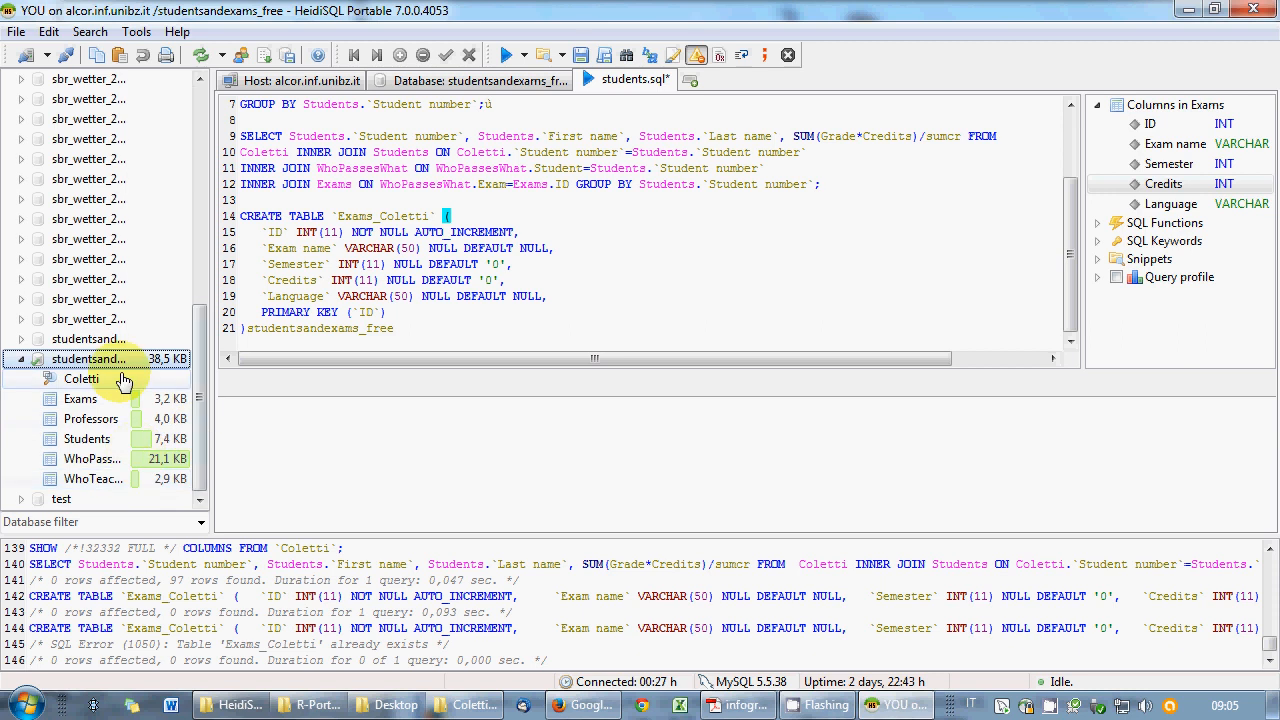
pyautogui.rightClick(355, 232)
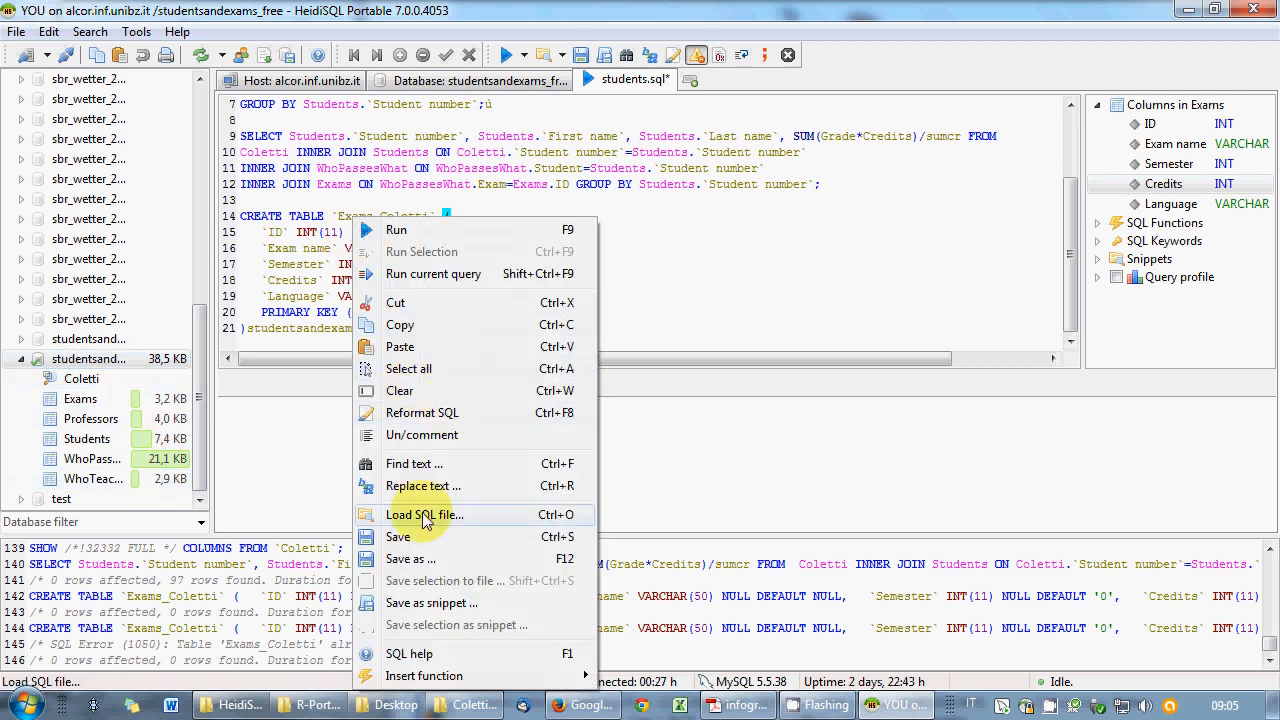
pyautogui.click(466, 536)
# - View GoogleGraph.html's bubble chart in Firefox, close it, then list its Open with programs
pyautogui.click(396, 705)
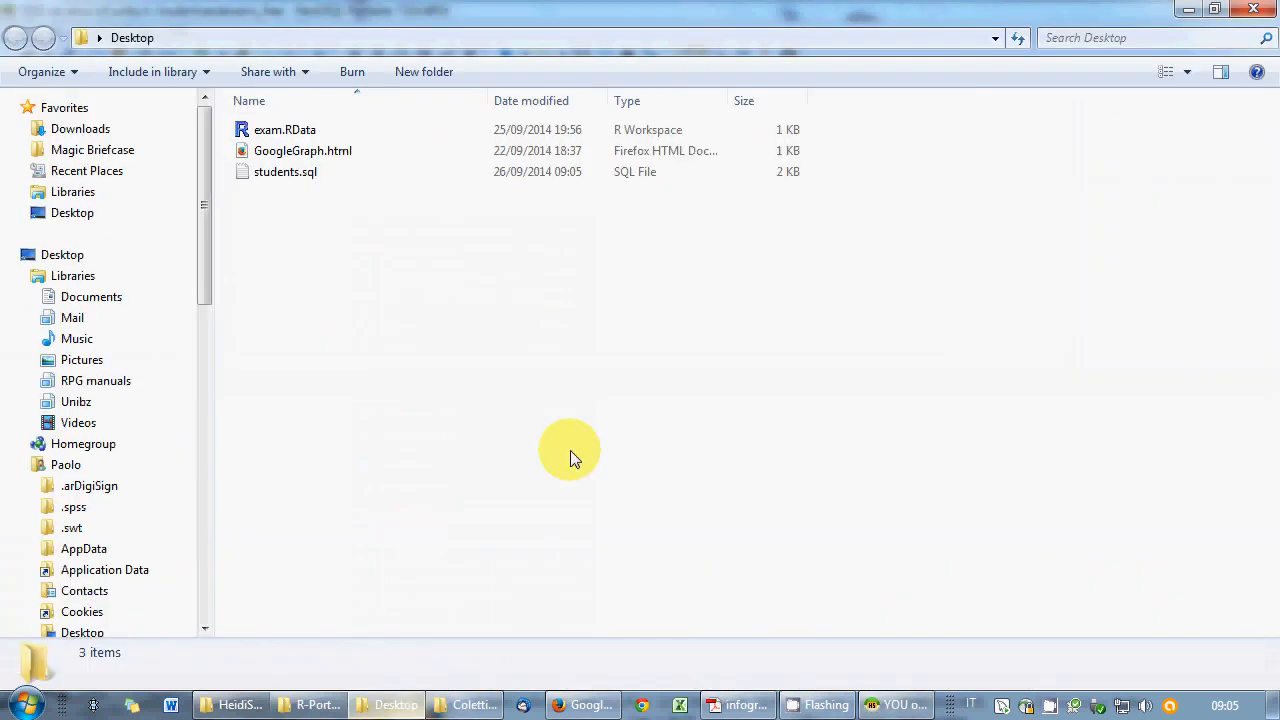
pyautogui.click(396, 705)
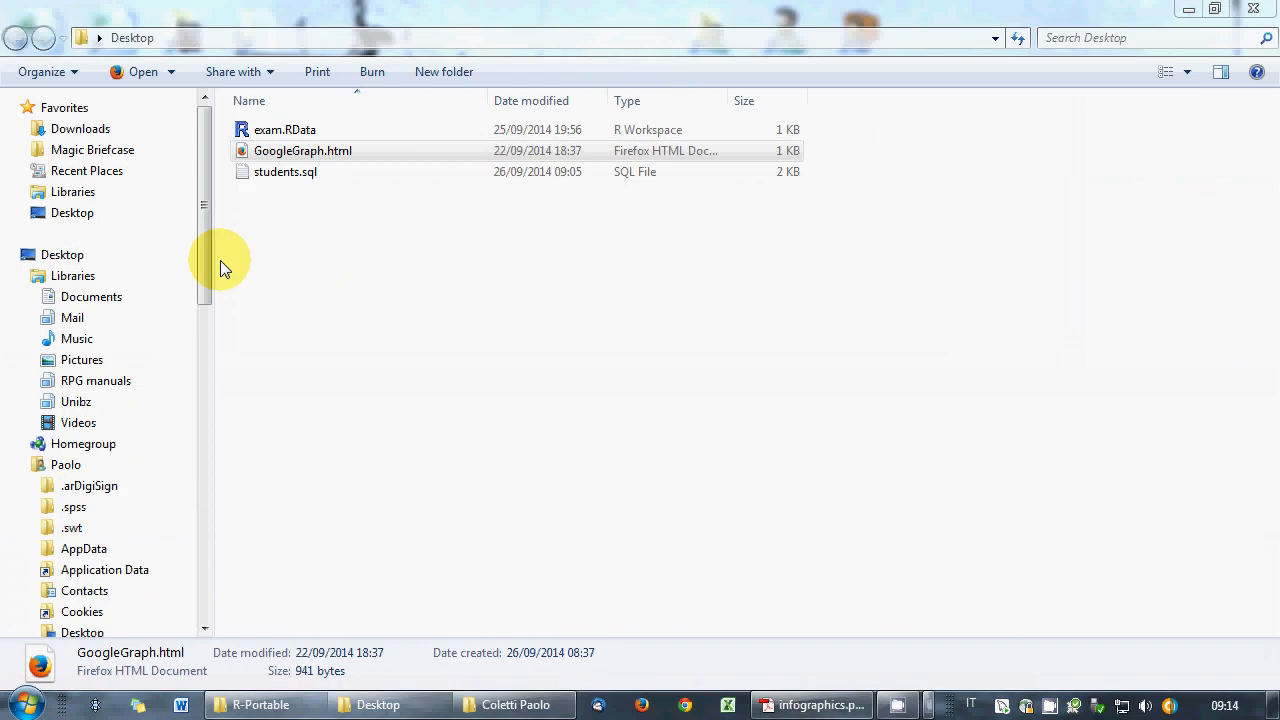
pyautogui.click(223, 266)
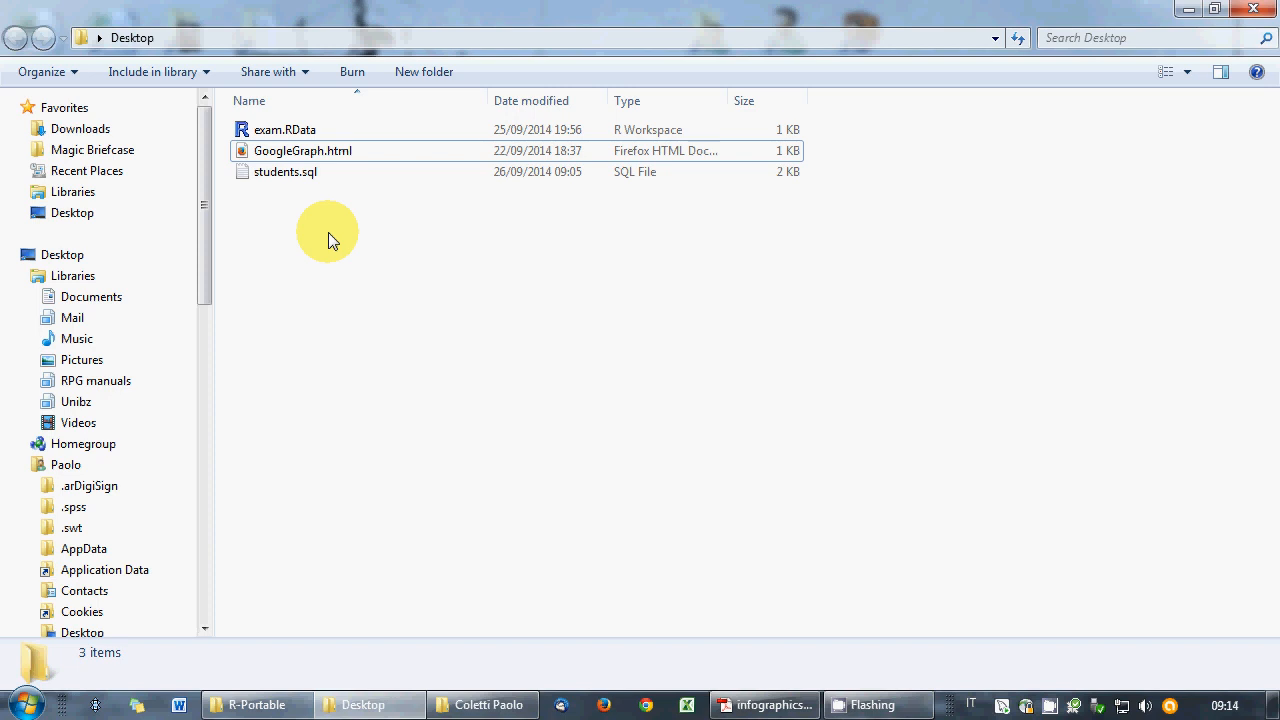
pyautogui.click(316, 157)
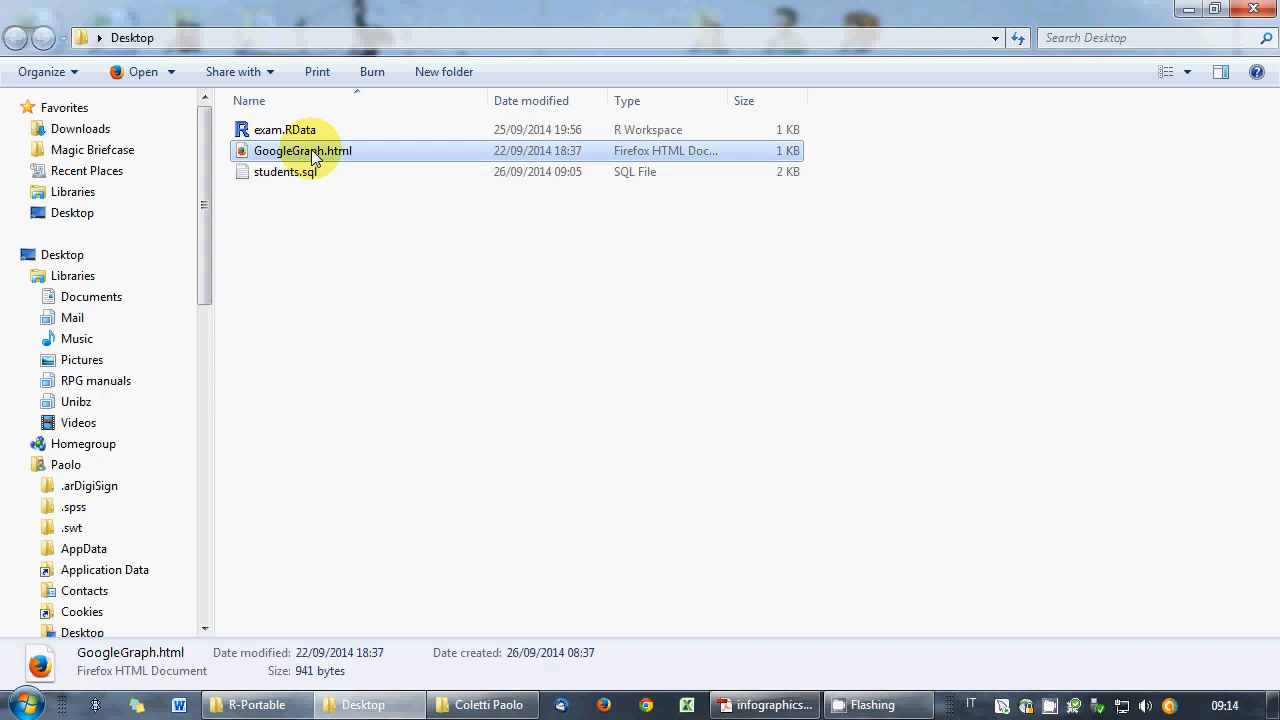
pyautogui.doubleClick(316, 157)
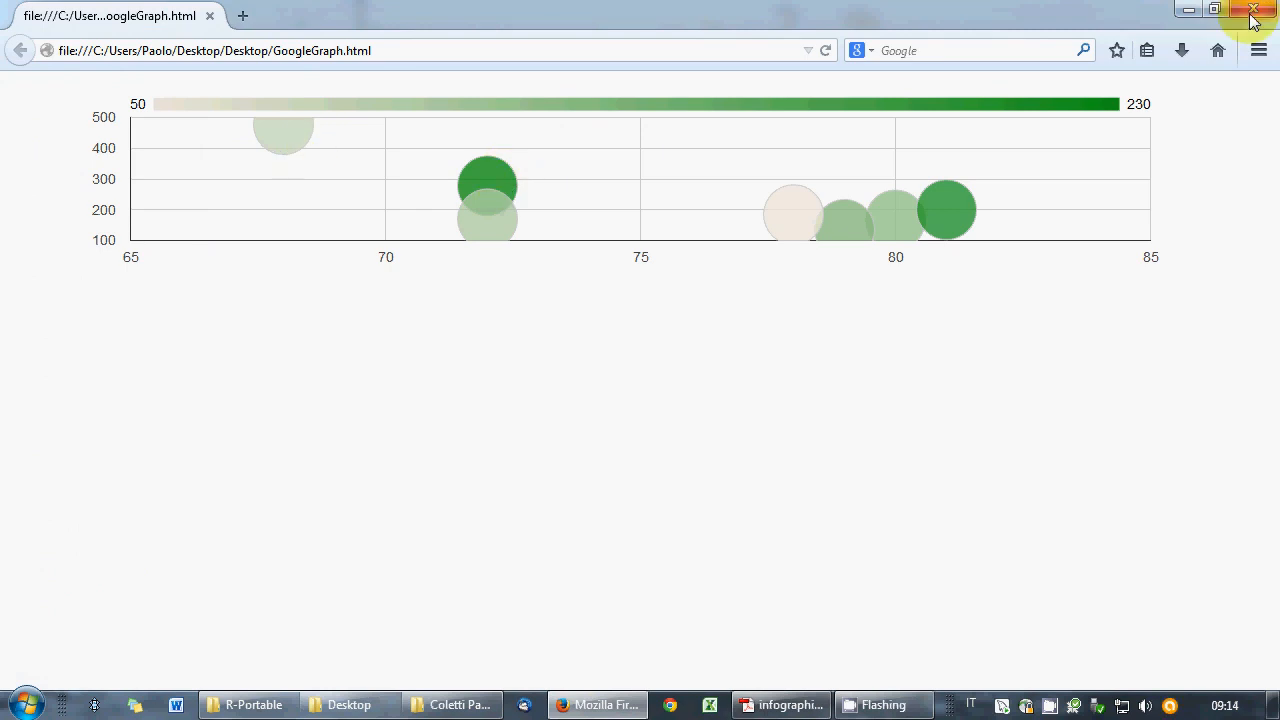
pyautogui.click(1252, 12)
pyautogui.rightClick(306, 157)
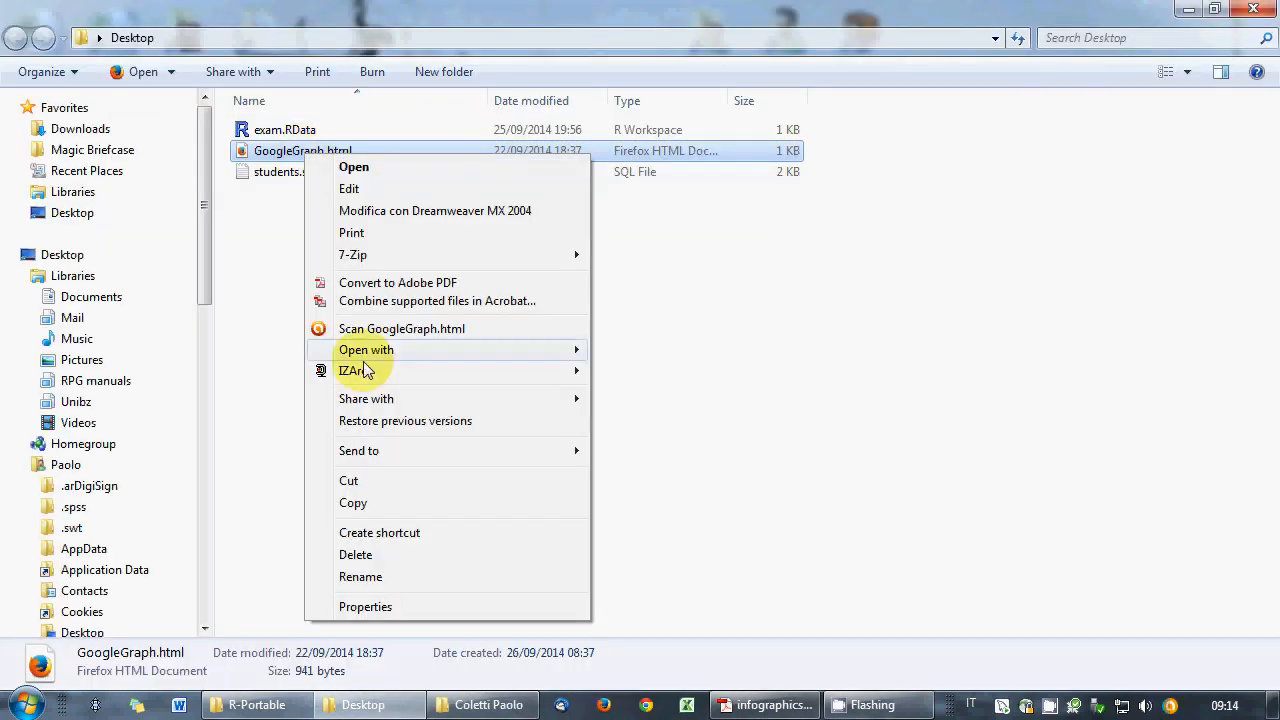
pyautogui.moveTo(362, 350)
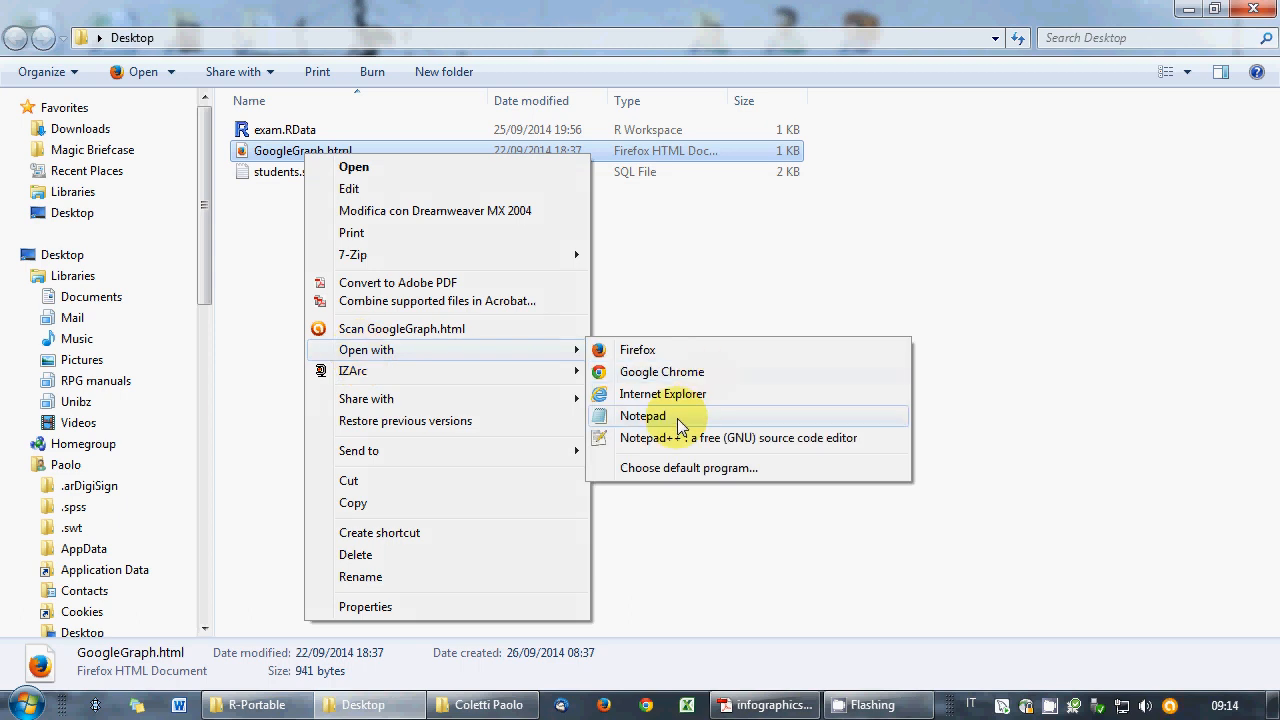
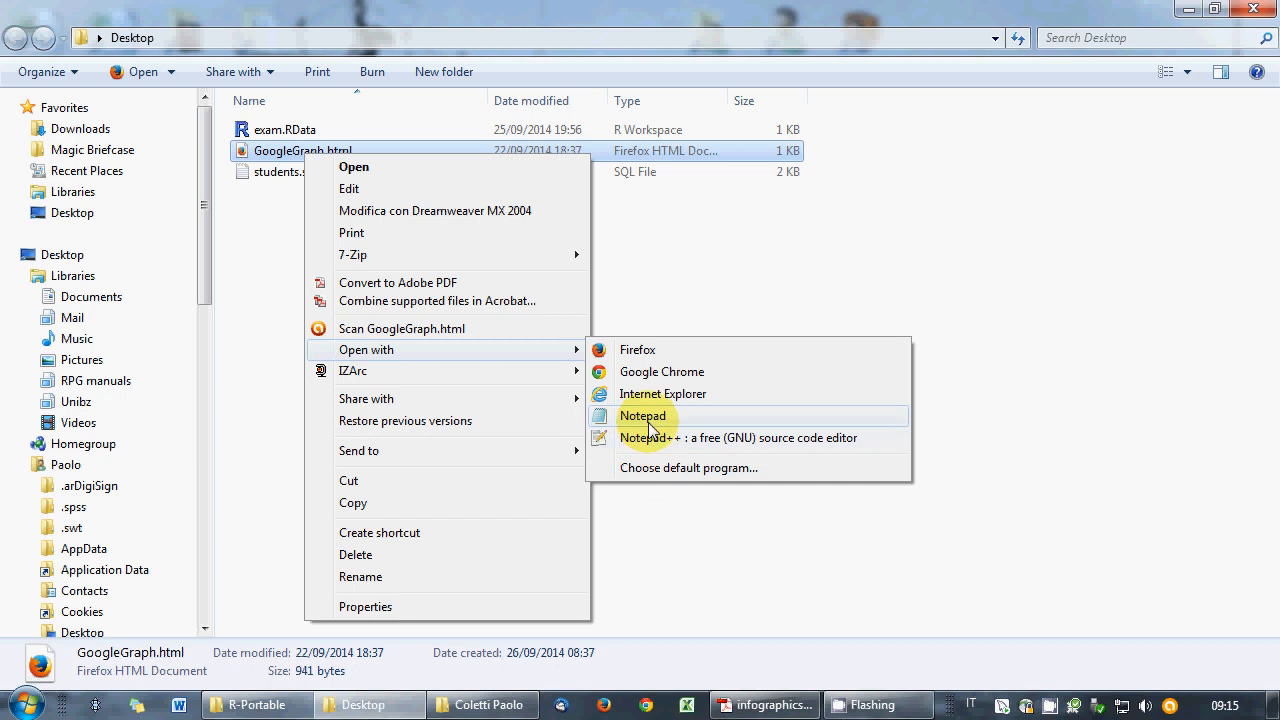
# - Open GoogleGraph.html in Notepad and bring the infographics.pdf course book to the front
pyautogui.click(648, 416)
pyautogui.moveTo(402, 86); pyautogui.dragTo(470, 65)
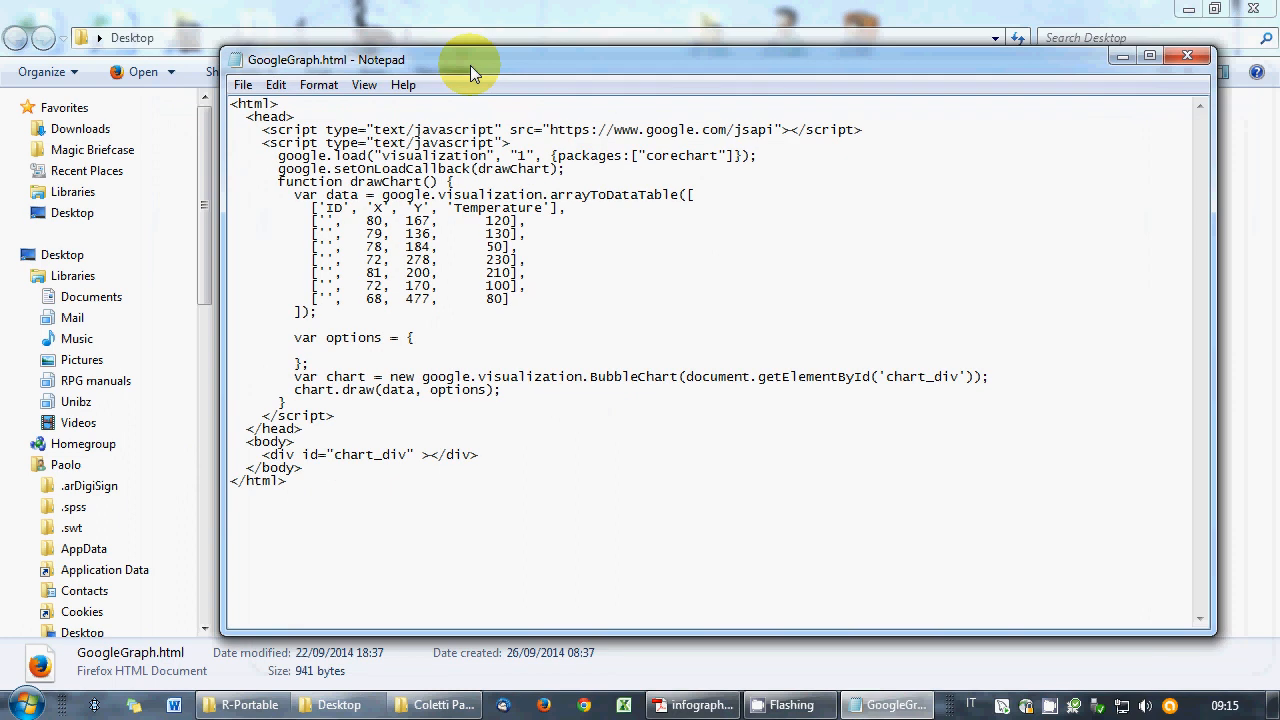
pyautogui.click(412, 352)
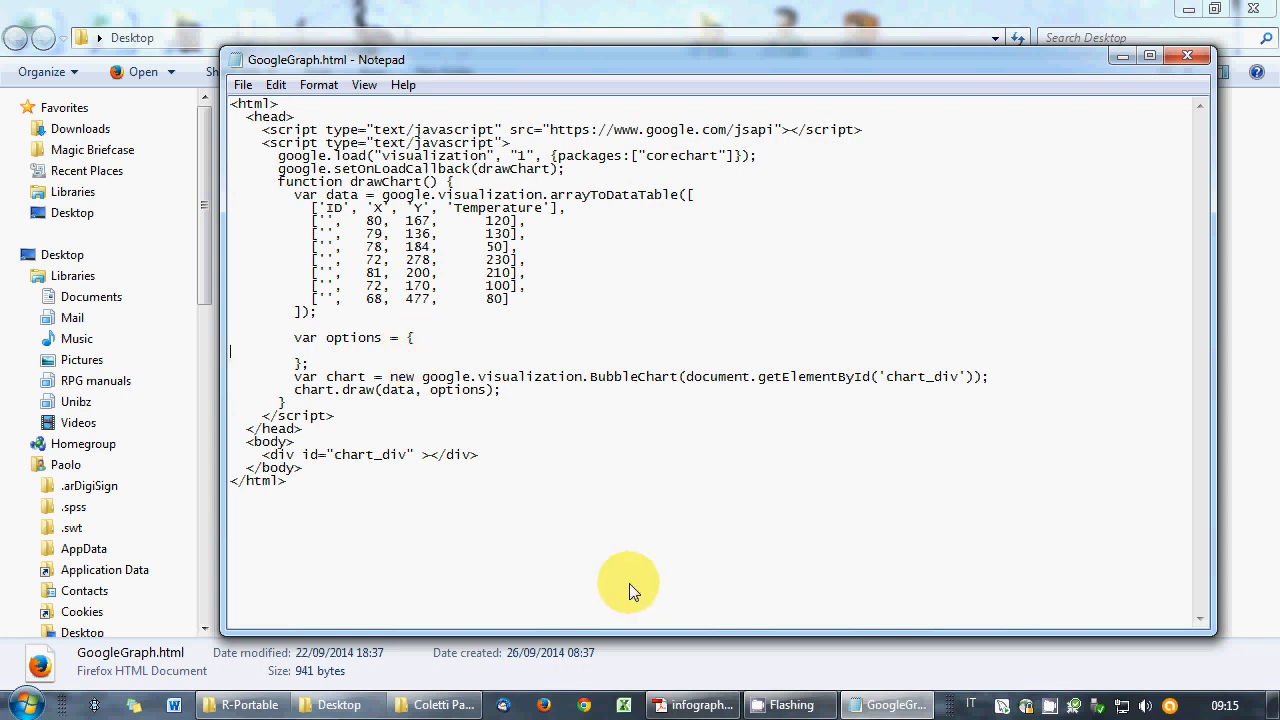
pyautogui.click(697, 704)
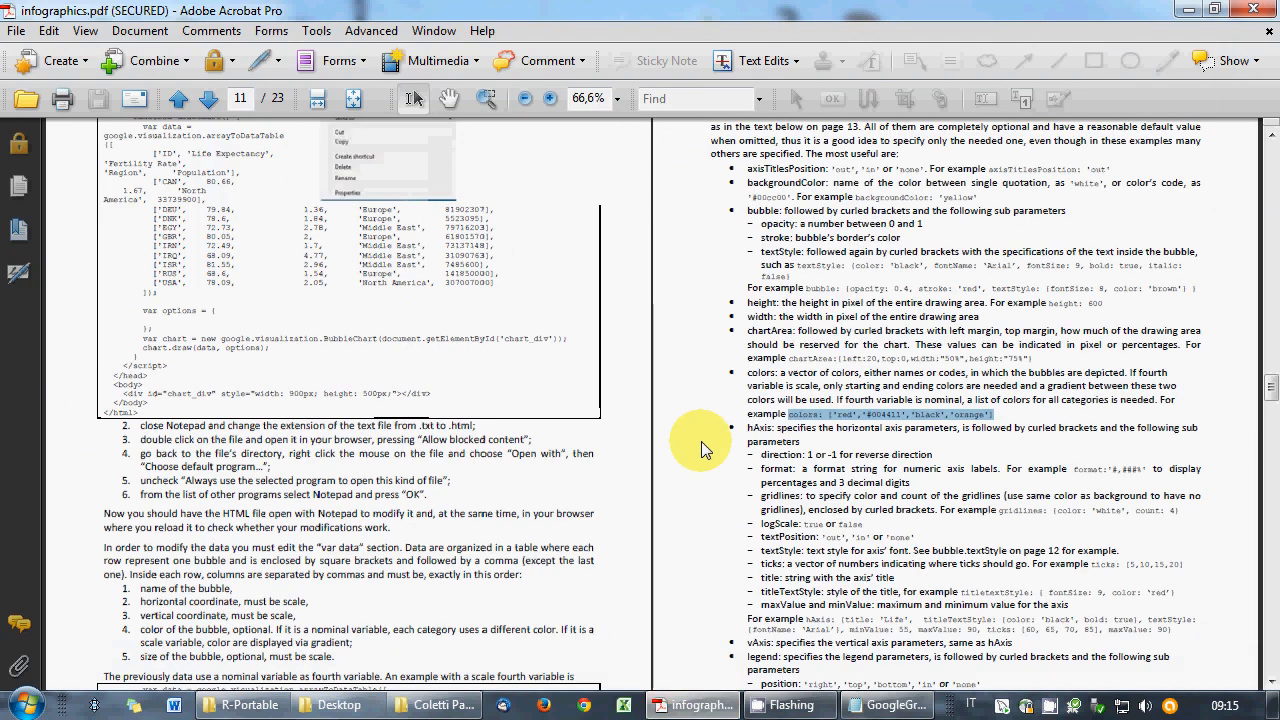
# - Show the course book as Single Page Continuous and select the height and width parameter descriptions
pyautogui.click(85, 32)
pyautogui.click(400, 128)
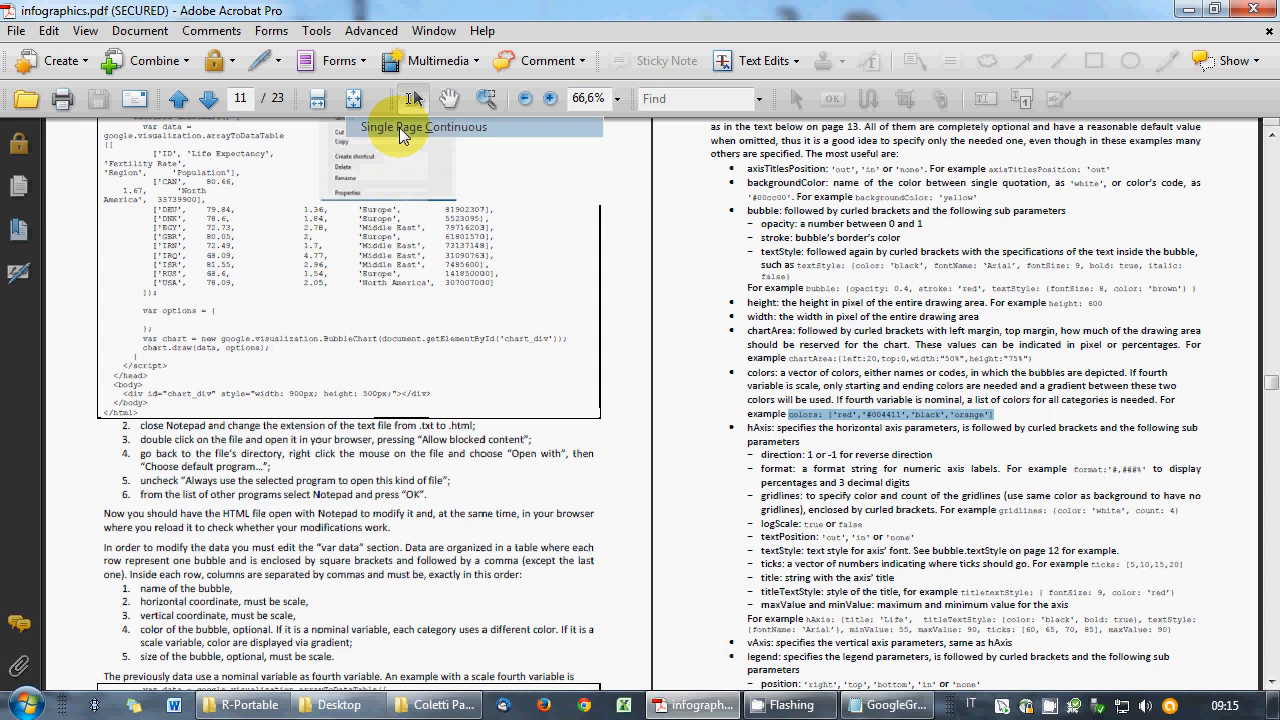
pyautogui.scroll(-10, 946, 260)
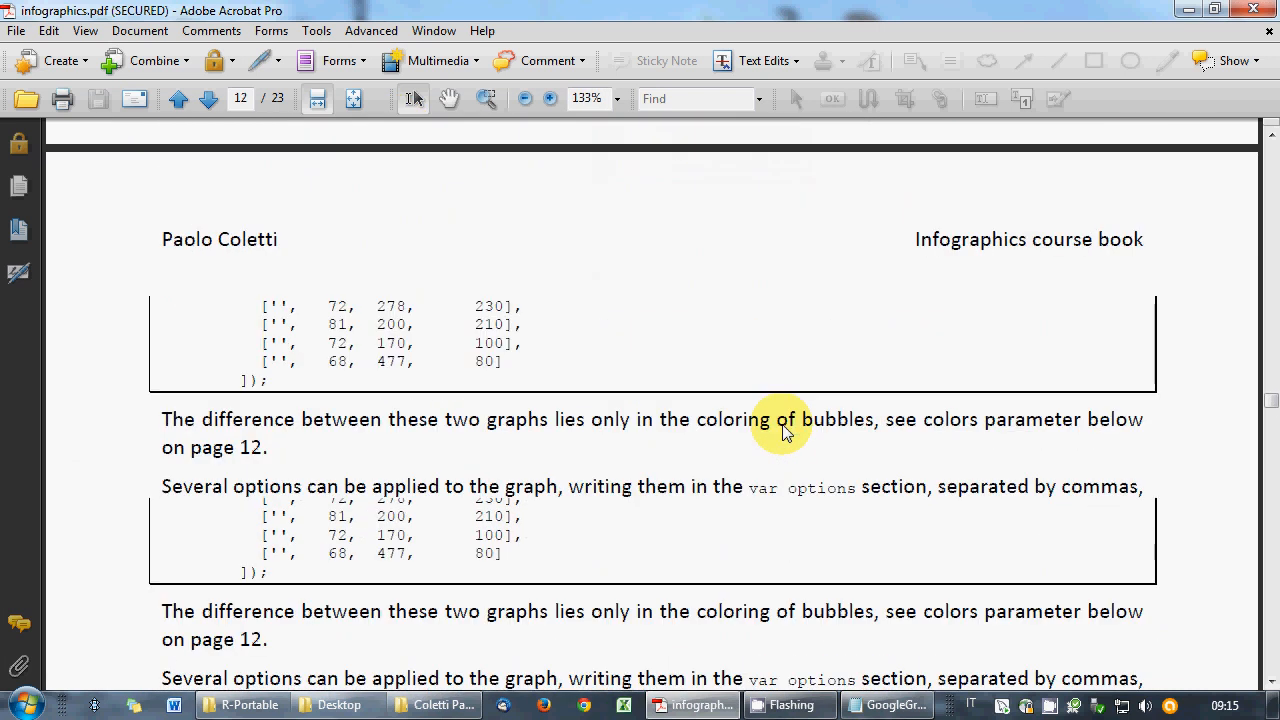
pyautogui.scroll(-8, 782, 424)
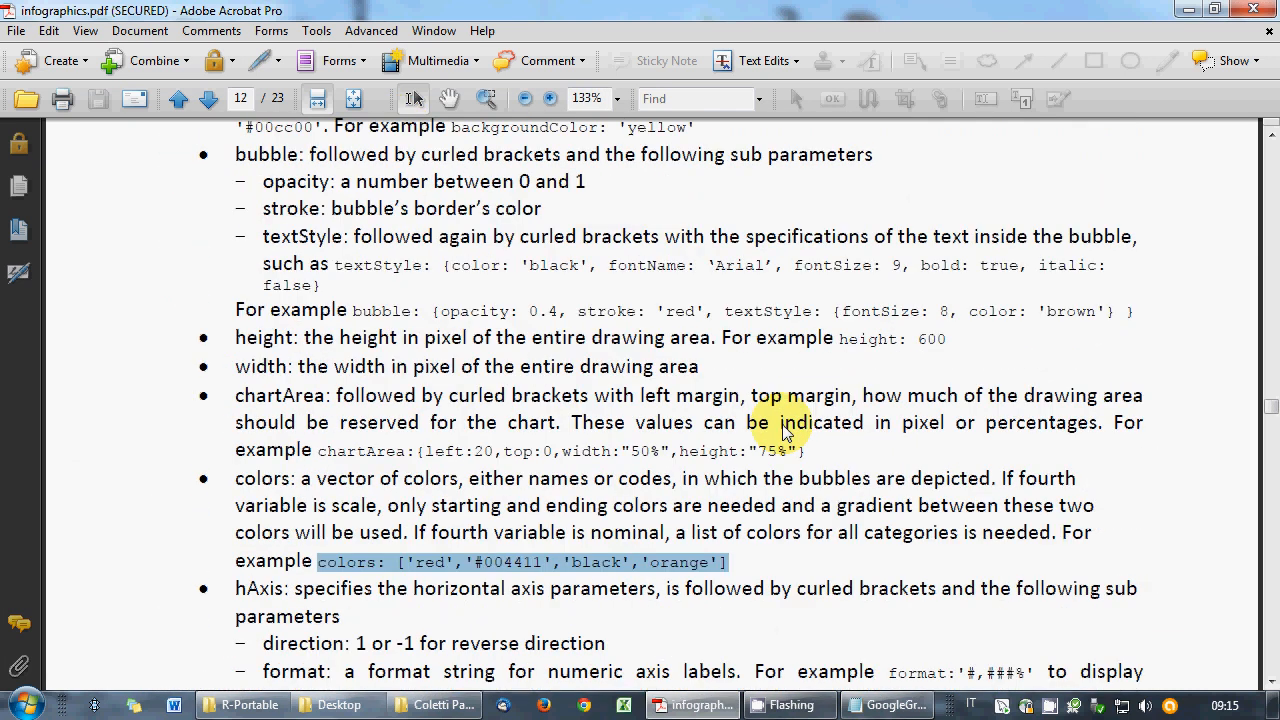
pyautogui.scroll(-1, 783, 424)
pyautogui.click(741, 424)
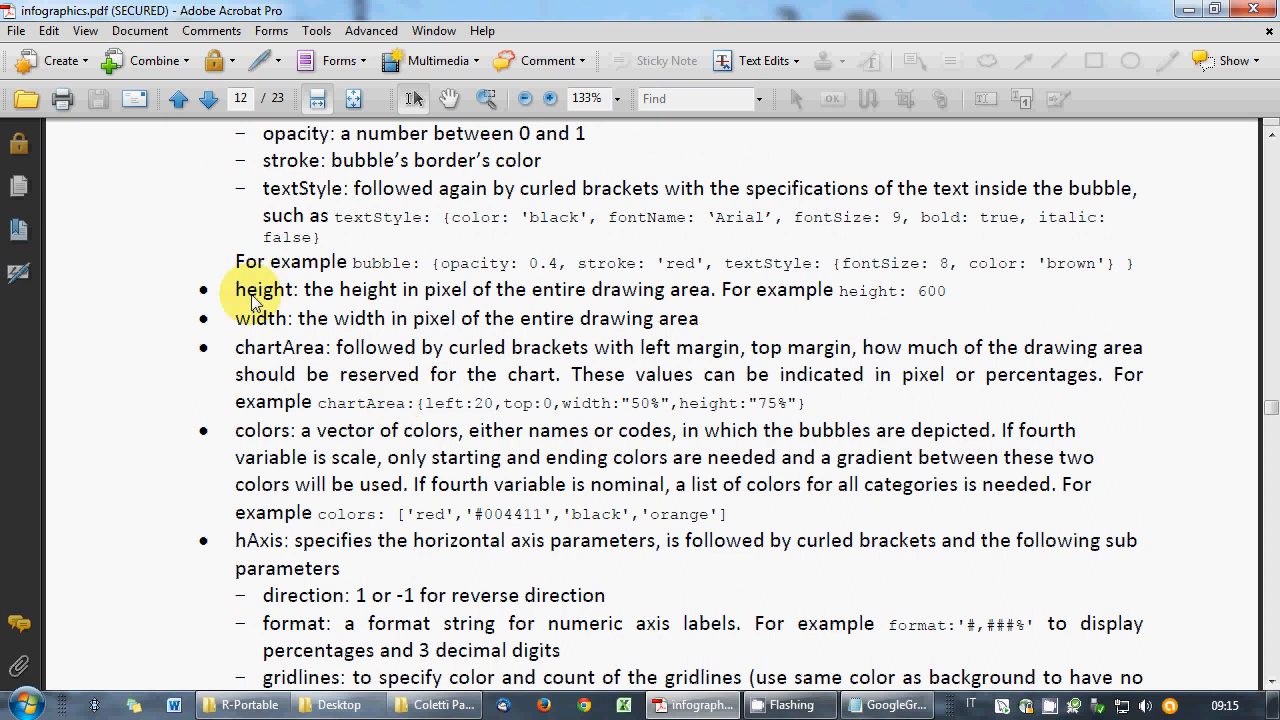
pyautogui.moveTo(251, 298); pyautogui.dragTo(885, 307)
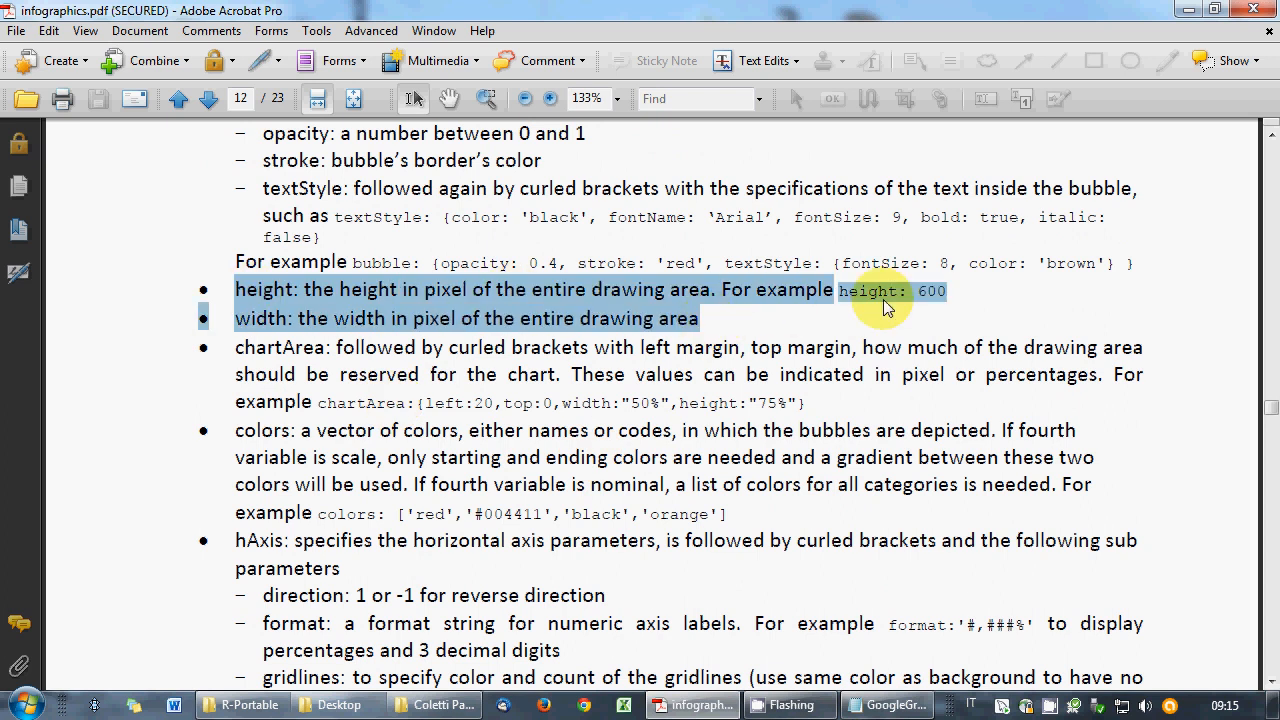
# - Find and select the example height and width settings, then return to the GoogleGraph.html source
pyautogui.scroll(-9, 746, 392)
pyautogui.scroll(8, 747, 392)
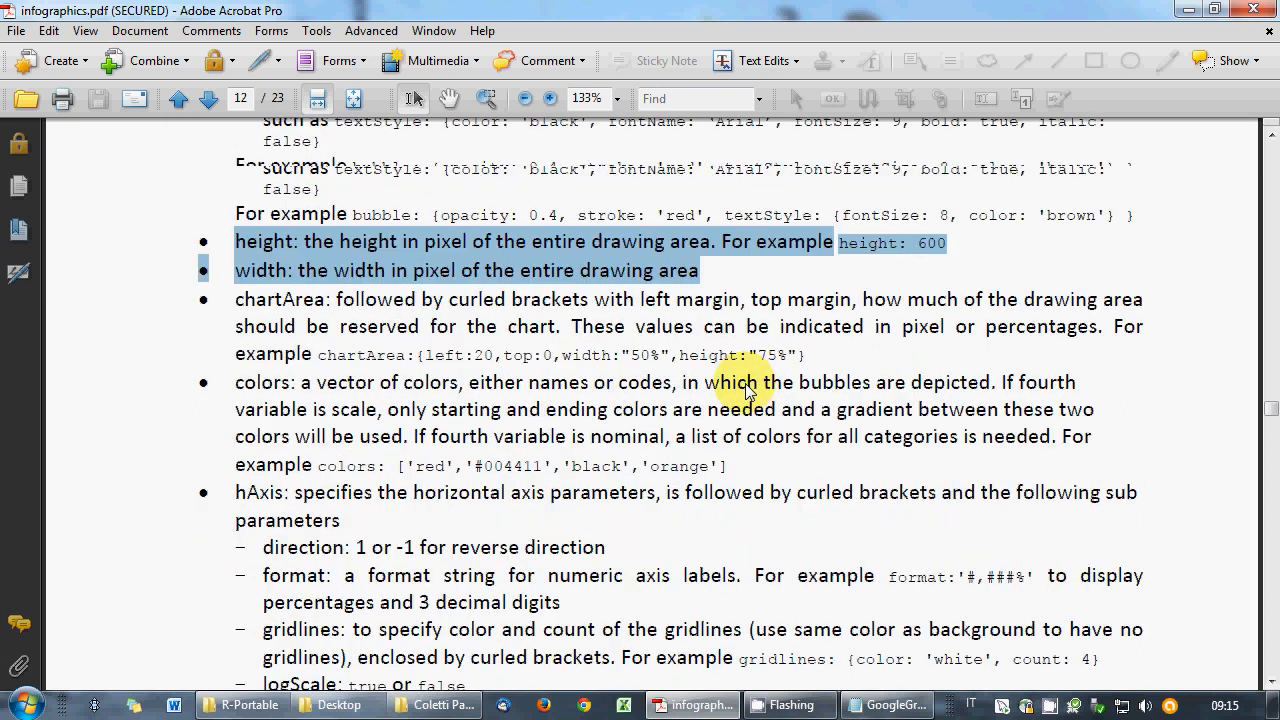
pyautogui.scroll(2, 746, 392)
pyautogui.scroll(-18, 750, 390)
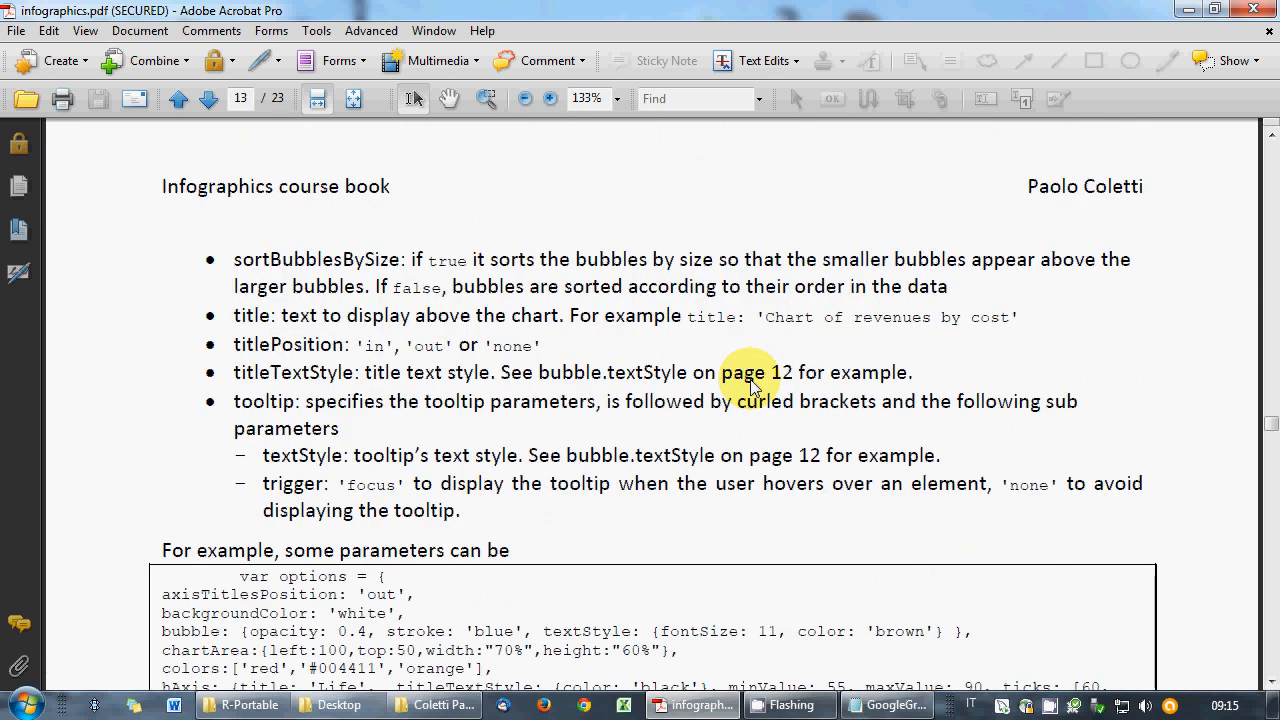
pyautogui.scroll(-7, 746, 392)
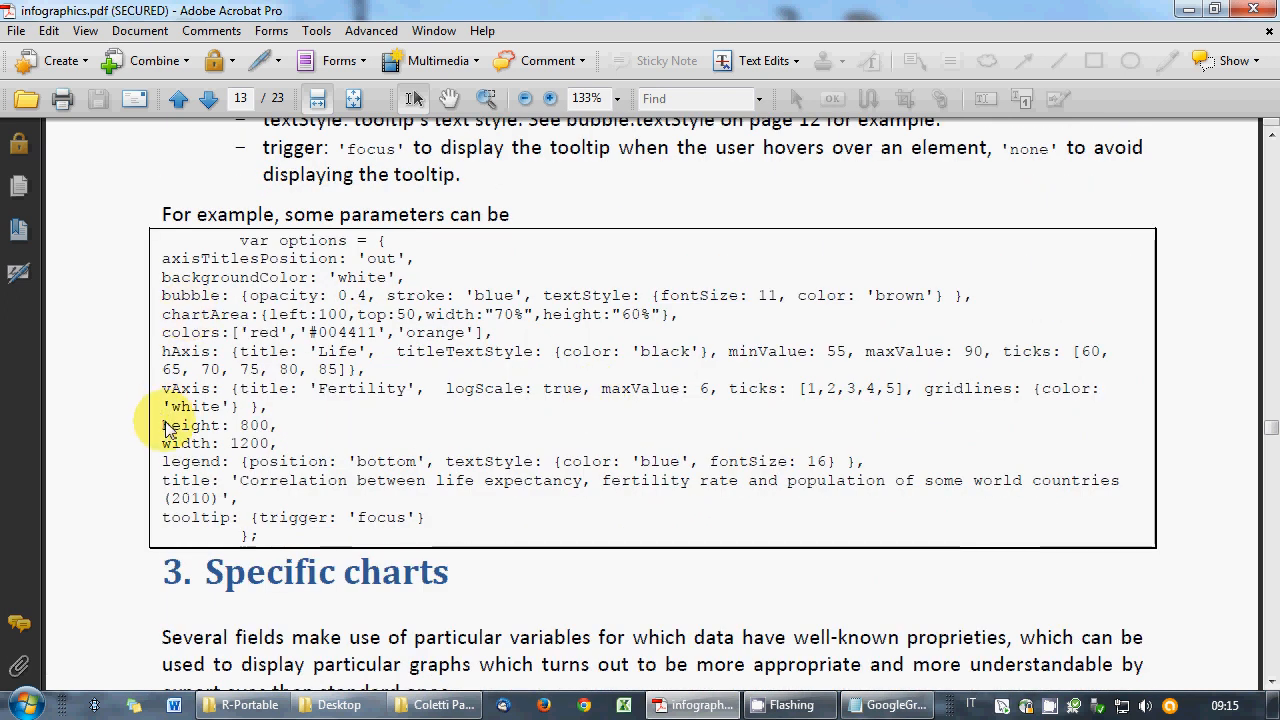
pyautogui.moveTo(164, 422); pyautogui.dragTo(278, 445)
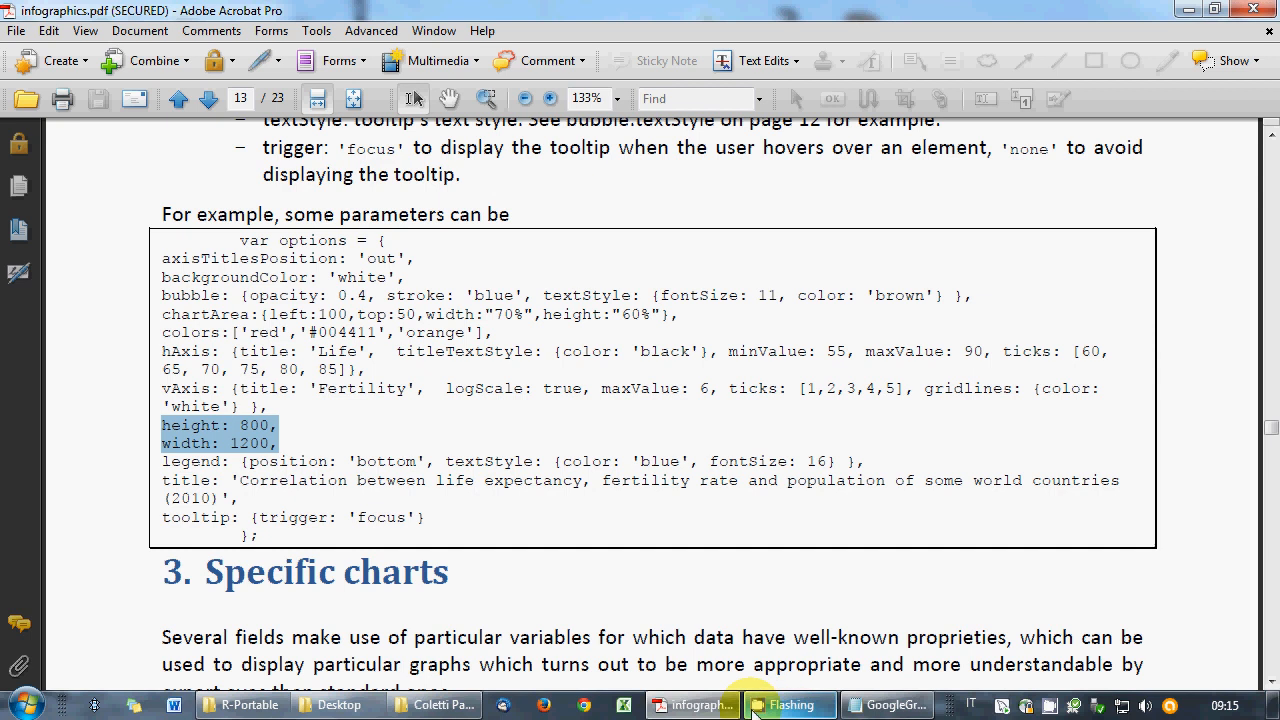
pyautogui.click(895, 705)
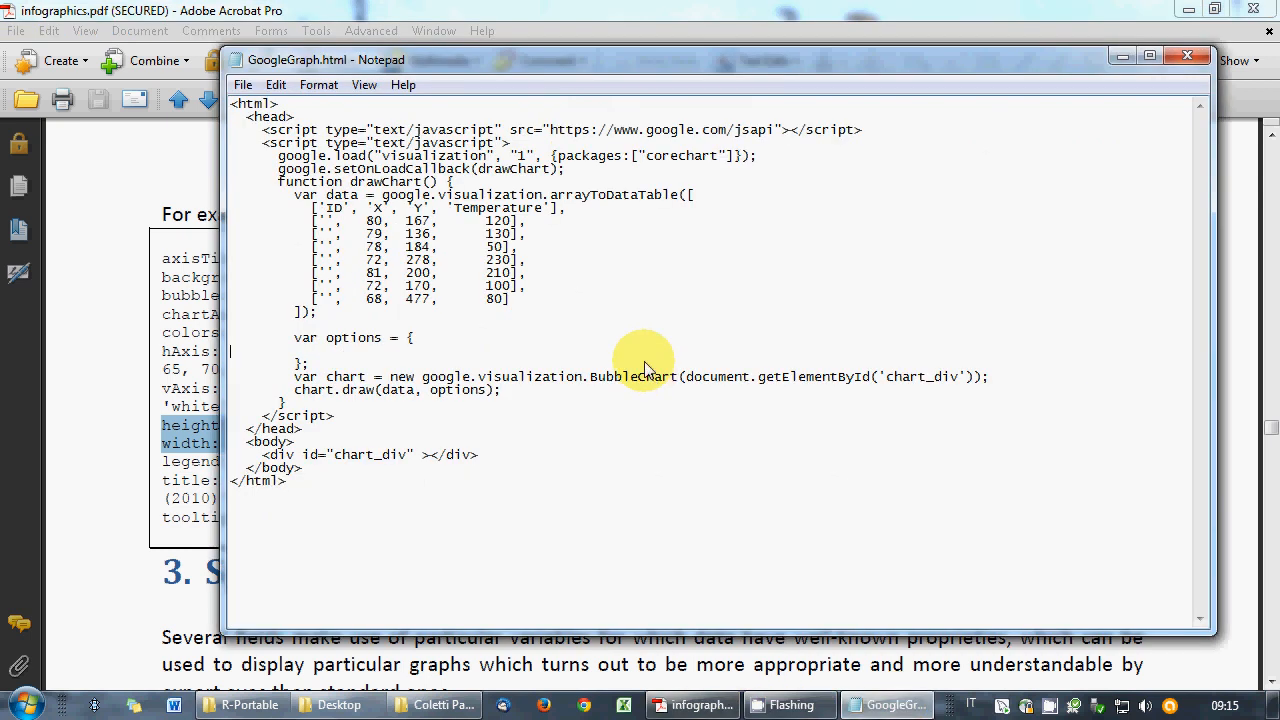
# - Enter height: 600 and width: 800 in the options block, correcting the swapped digits
pyautogui.write('height: 800,')
pyautogui.press('Return')
pyautogui.write('wi')
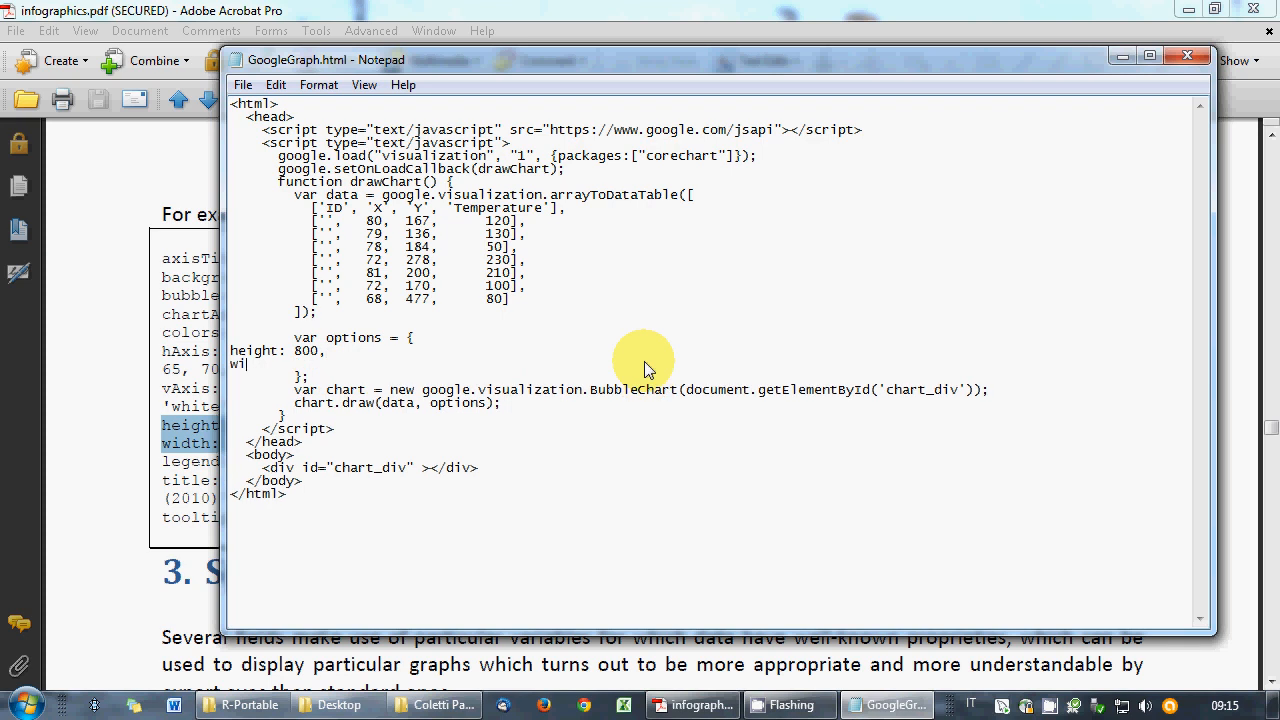
pyautogui.write('dth: 600')
pyautogui.press('BackSpace')
pyautogui.write('8')
pyautogui.press('Up')
pyautogui.press('Delete')
pyautogui.write('6')
pyautogui.press('Down')
# - Save GoogleGraph.html and bring the Desktop folder back to the front
pyautogui.click(243, 85)
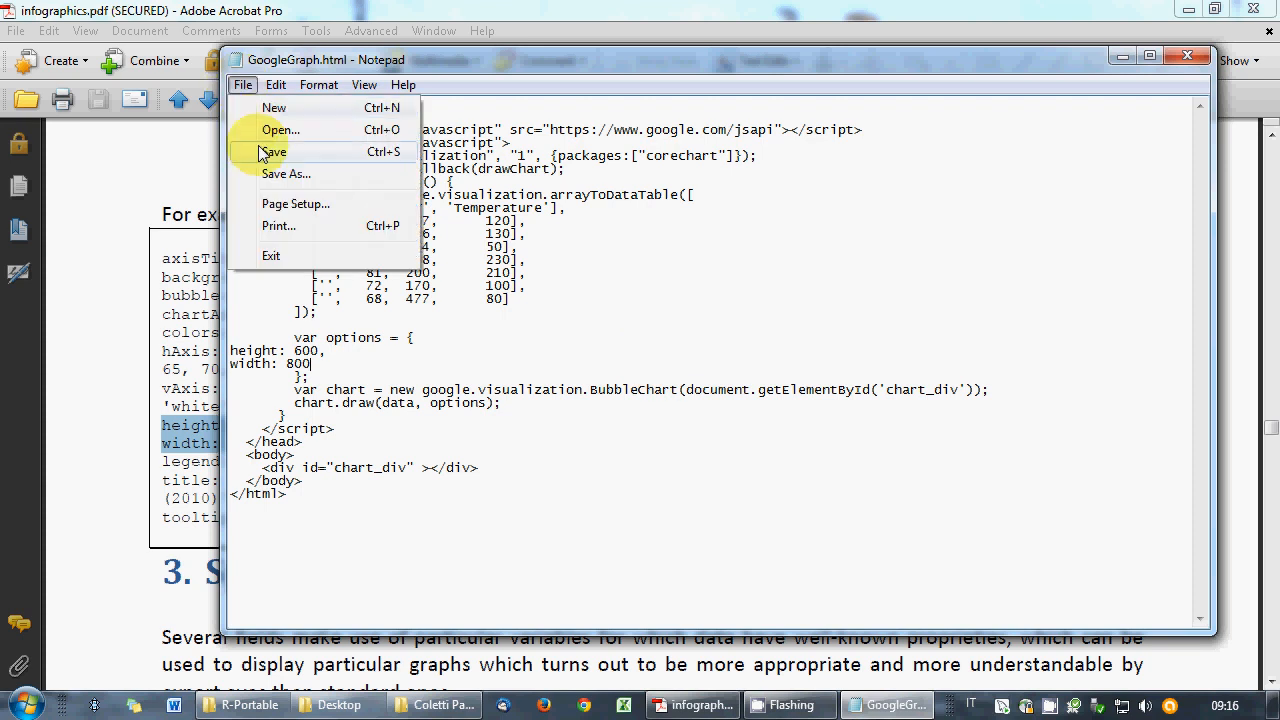
pyautogui.click(262, 152)
pyautogui.click(335, 705)
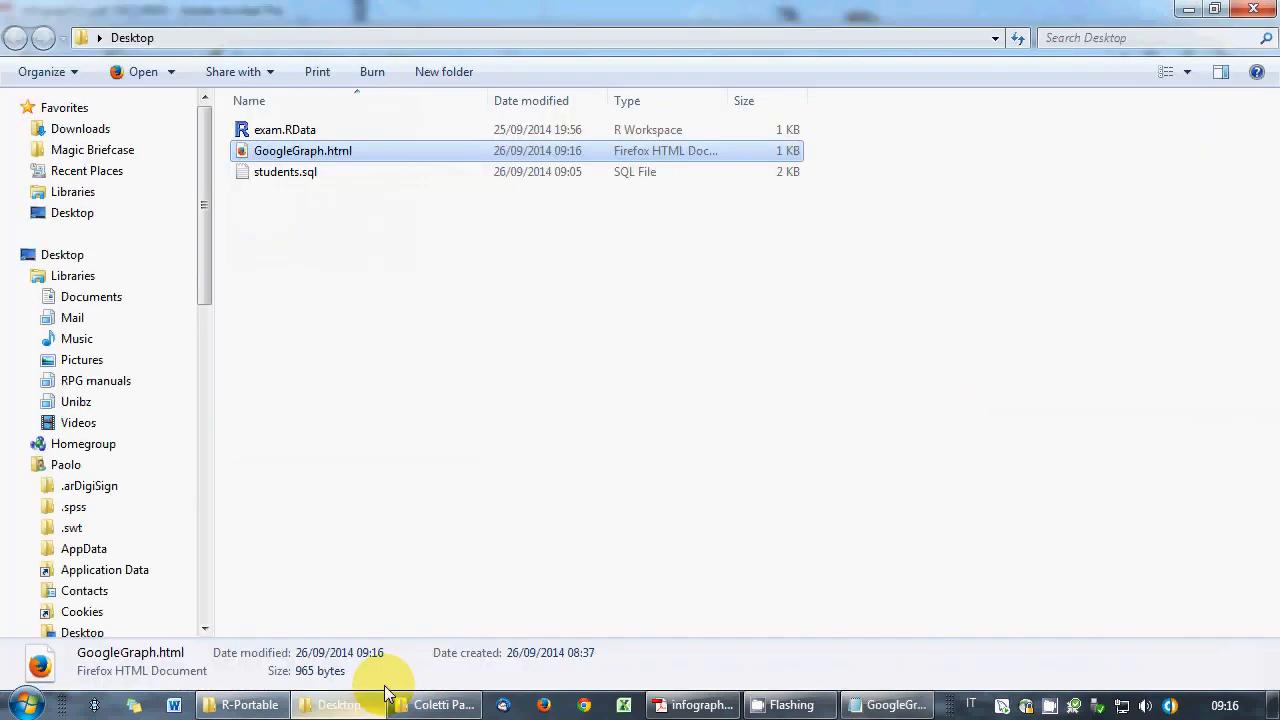
# - Open GoogleGraph.html in Firefox to view the resized bubble chart, then return to the Notepad source
pyautogui.doubleClick(310, 157)
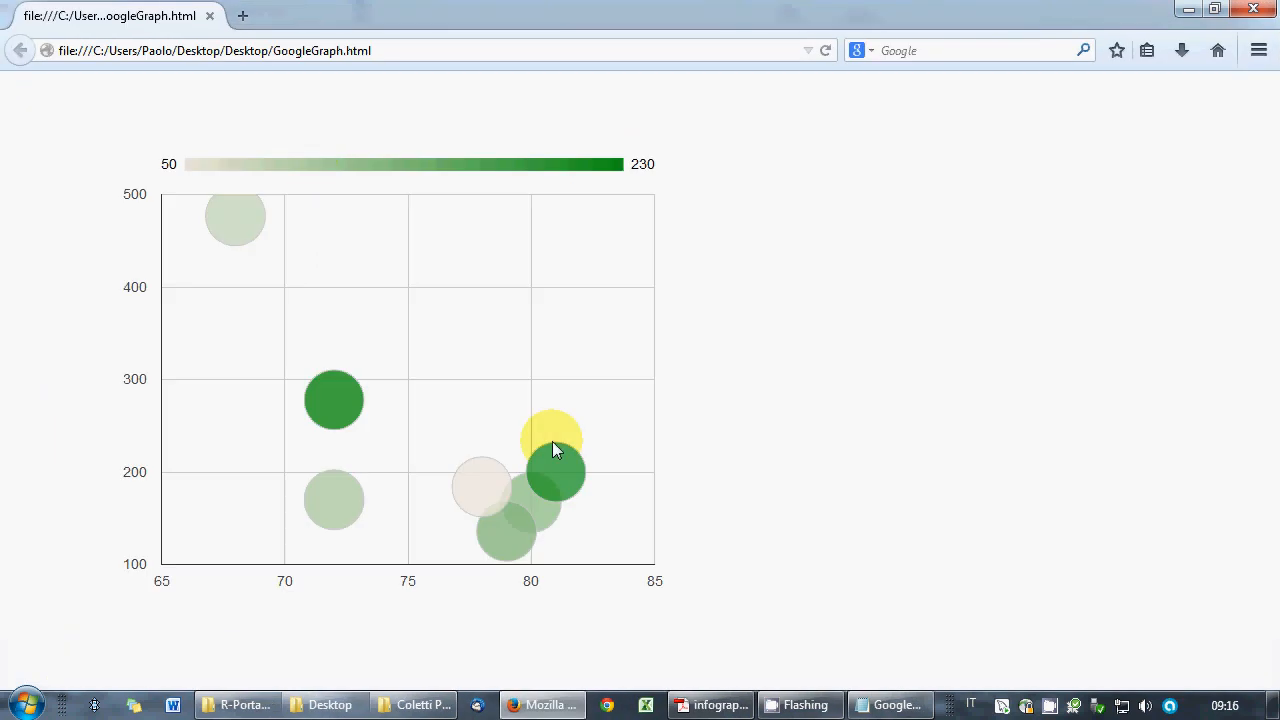
pyautogui.click(873, 706)
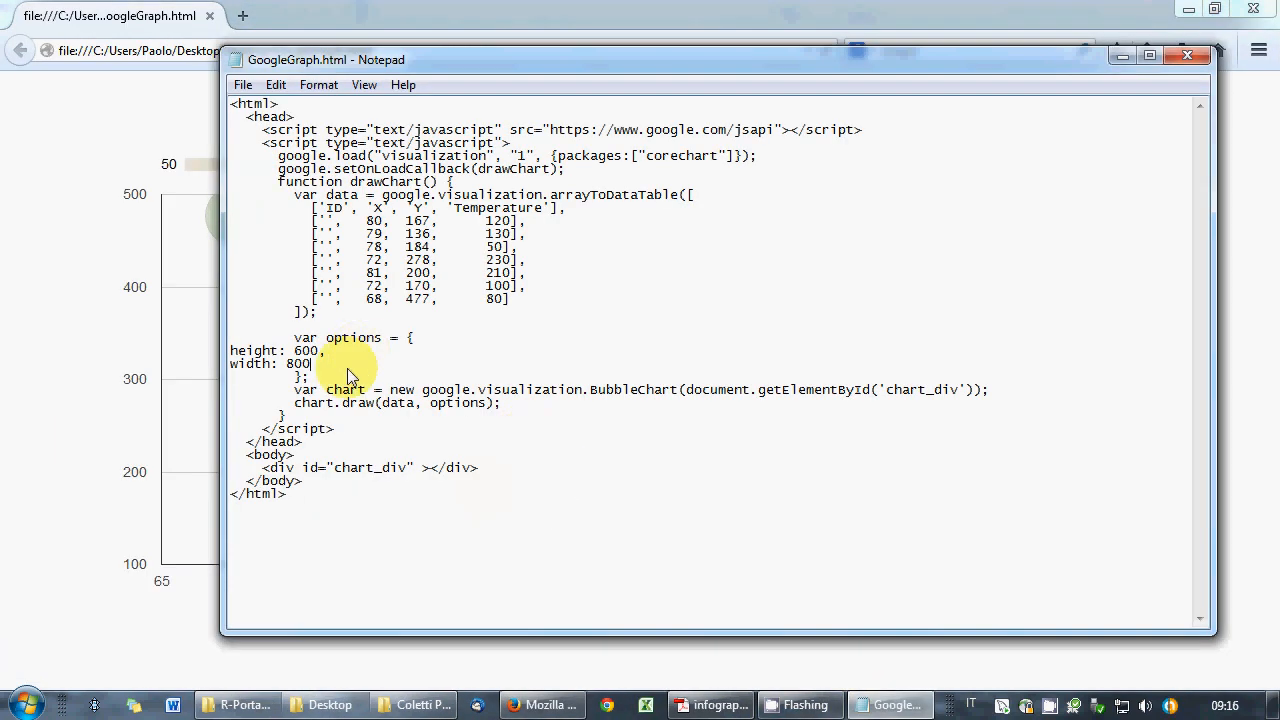
pyautogui.moveTo(708, 715)
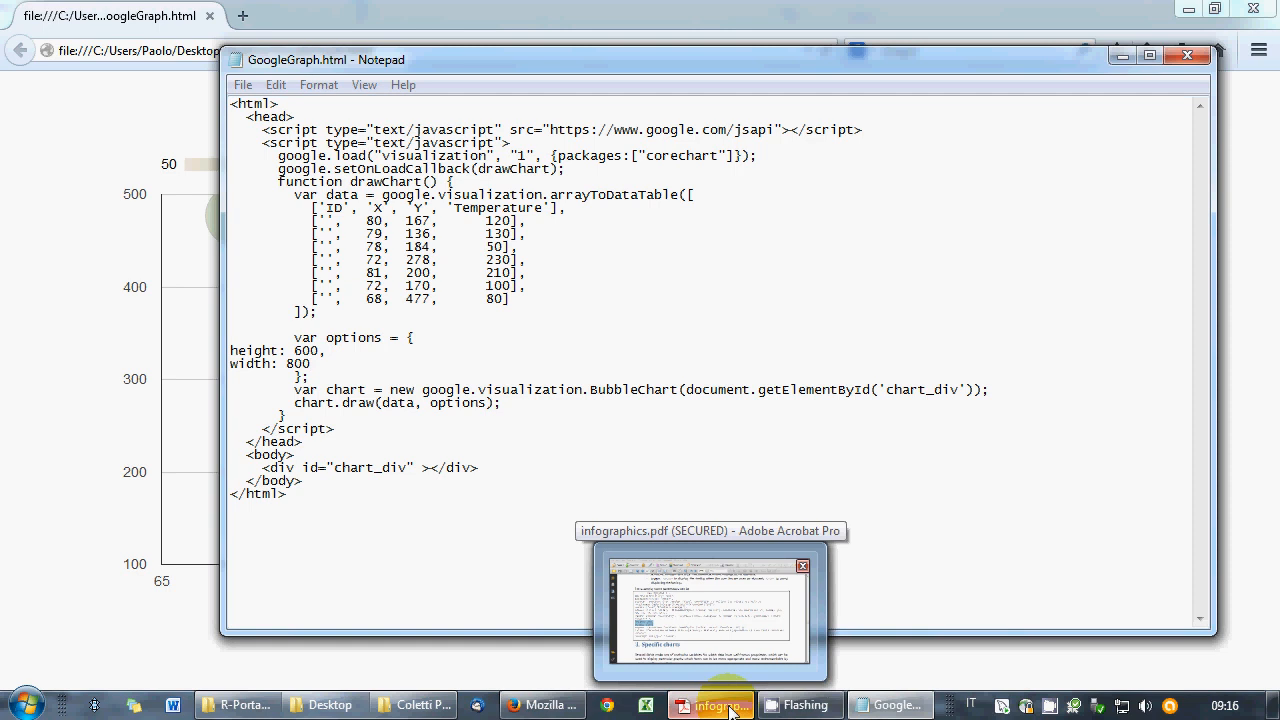
# - Scroll the course book back to page 12's colors parameter, read its gradient explanation, and return to Notepad
pyautogui.click(706, 714)
pyautogui.scroll(5, 520, 462)
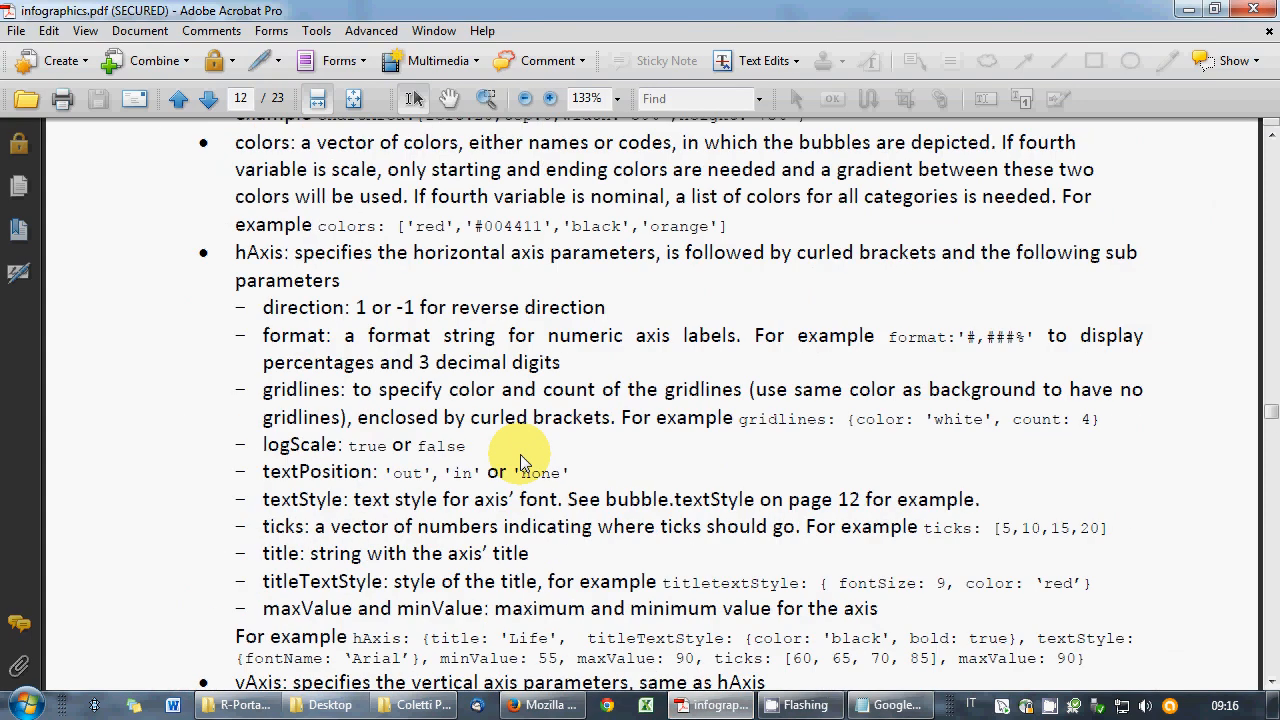
pyautogui.scroll(5, 520, 454)
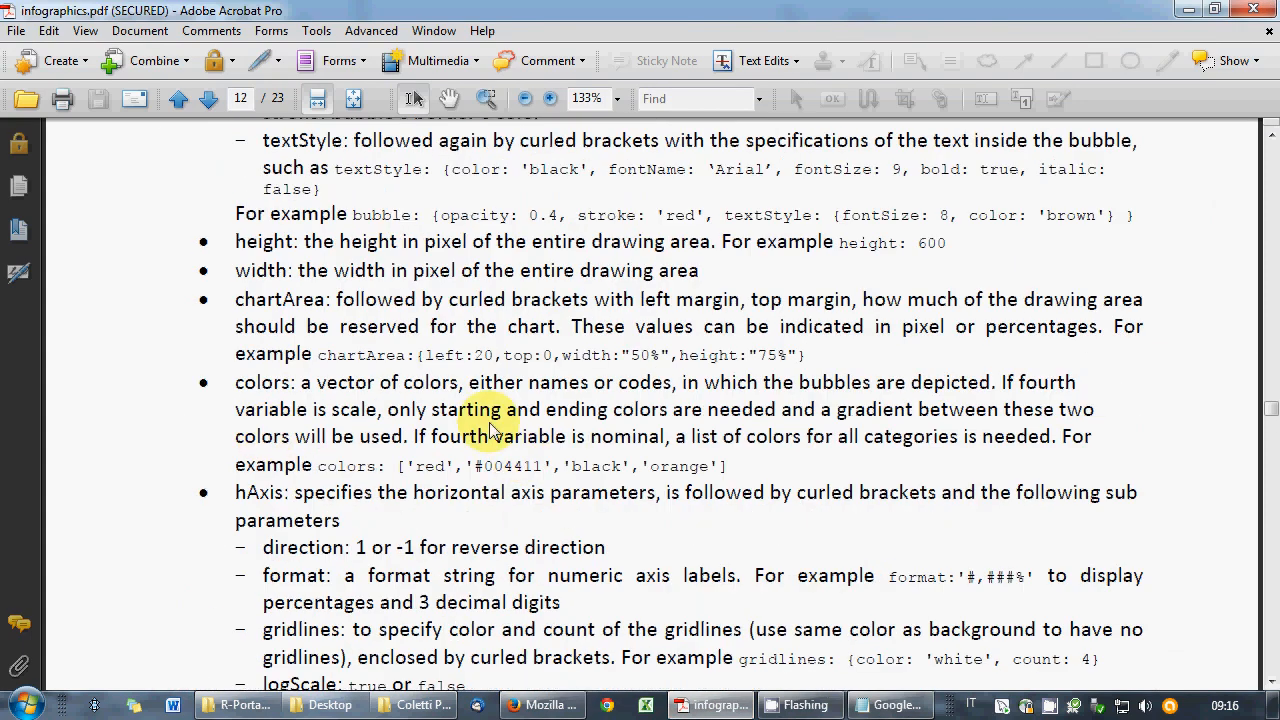
pyautogui.moveTo(390, 412); pyautogui.dragTo(404, 437)
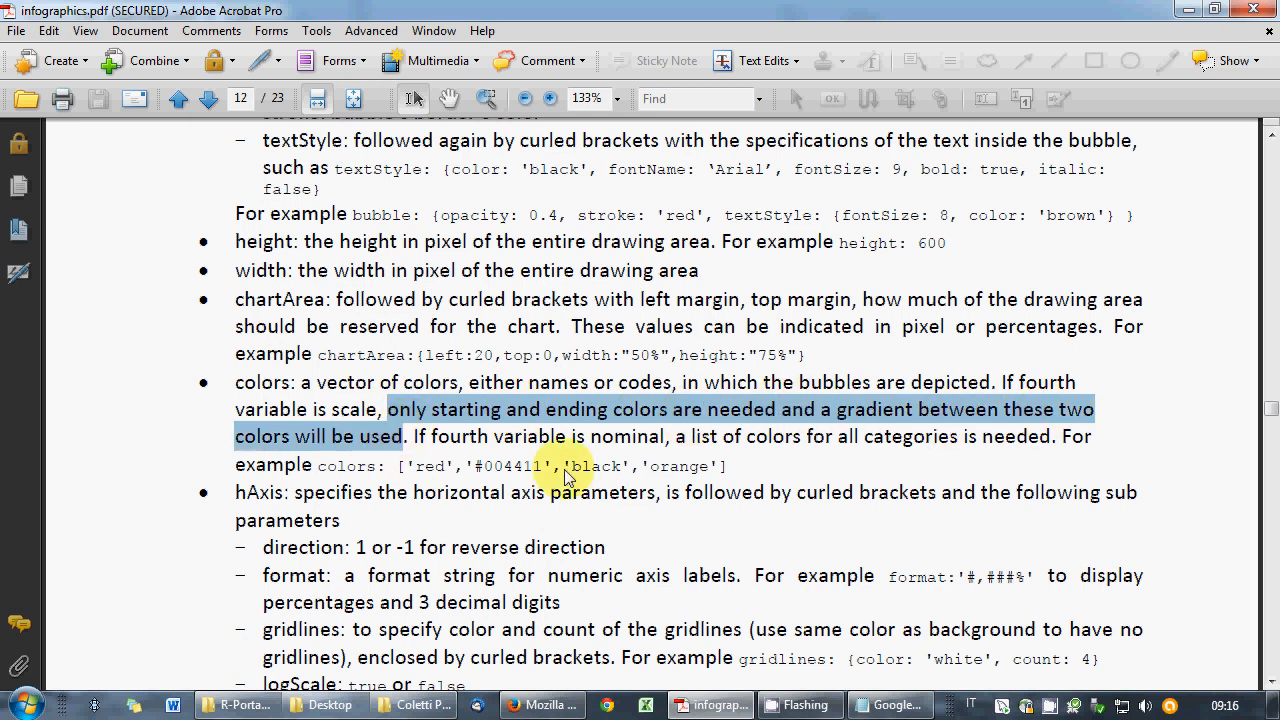
pyautogui.moveTo(396, 466); pyautogui.dragTo(418, 478)
pyautogui.click(416, 478)
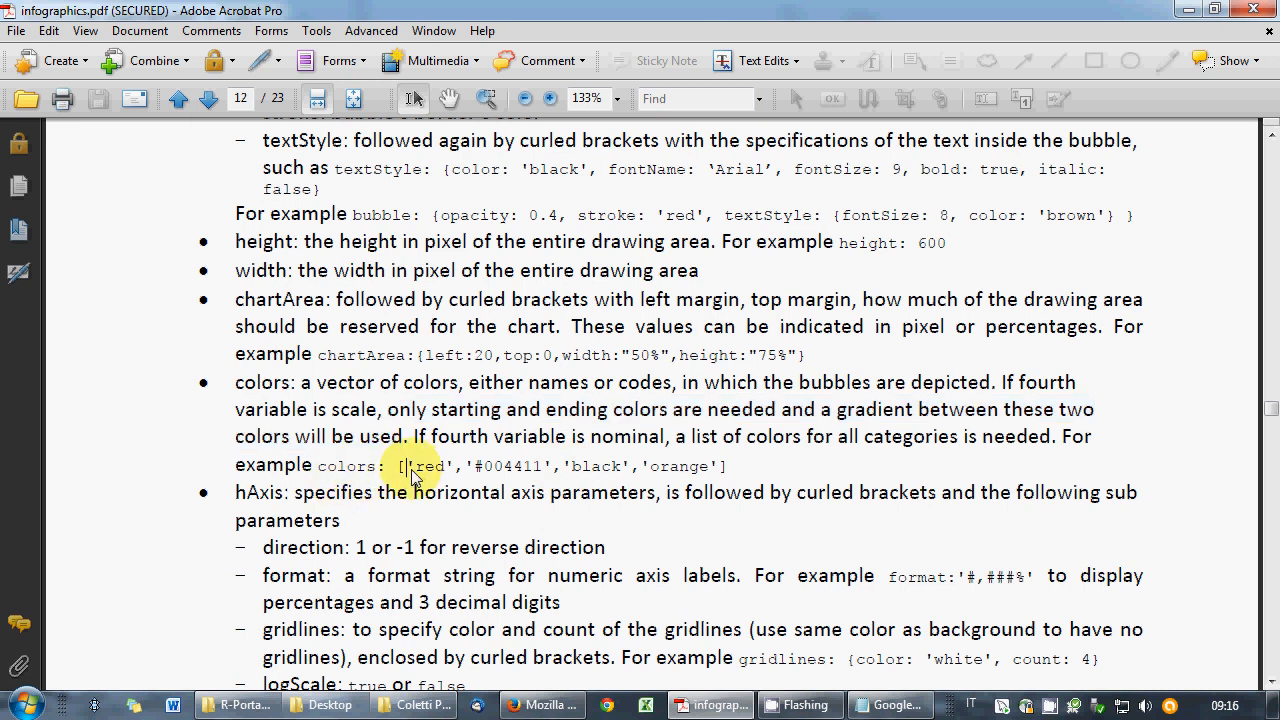
pyautogui.click(893, 705)
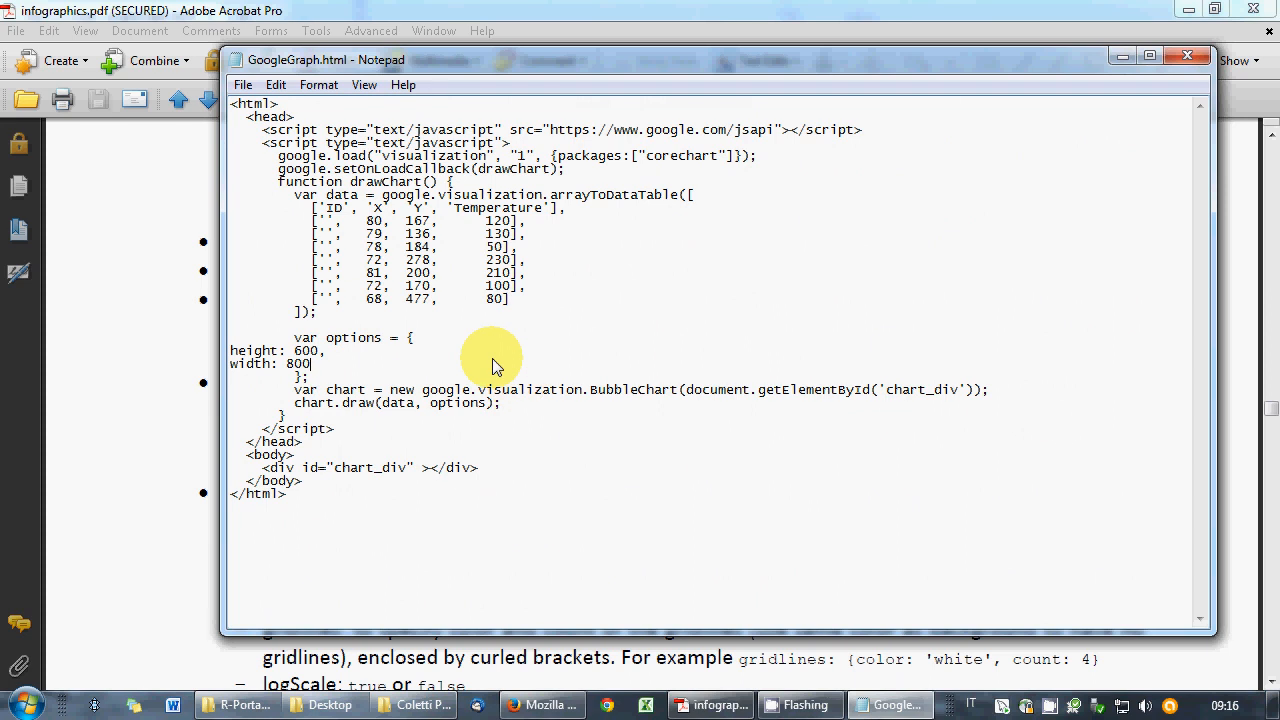
# - Add colors: ['white','red'] to the options, save, and reload the chart in Firefox
pyautogui.press('Return')
pyautogui.write('co')
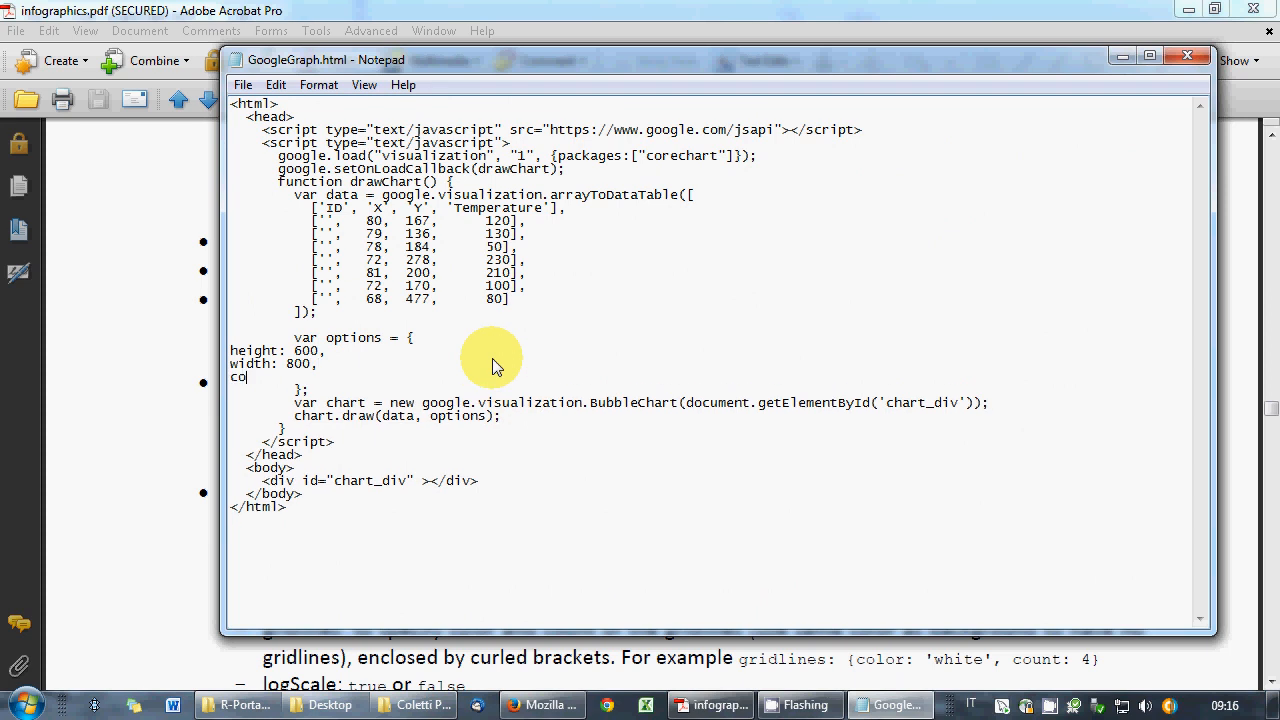
pyautogui.write("lors: ['white','red'")
pyautogui.hotkey('alt', 'f')
pyautogui.press('s')
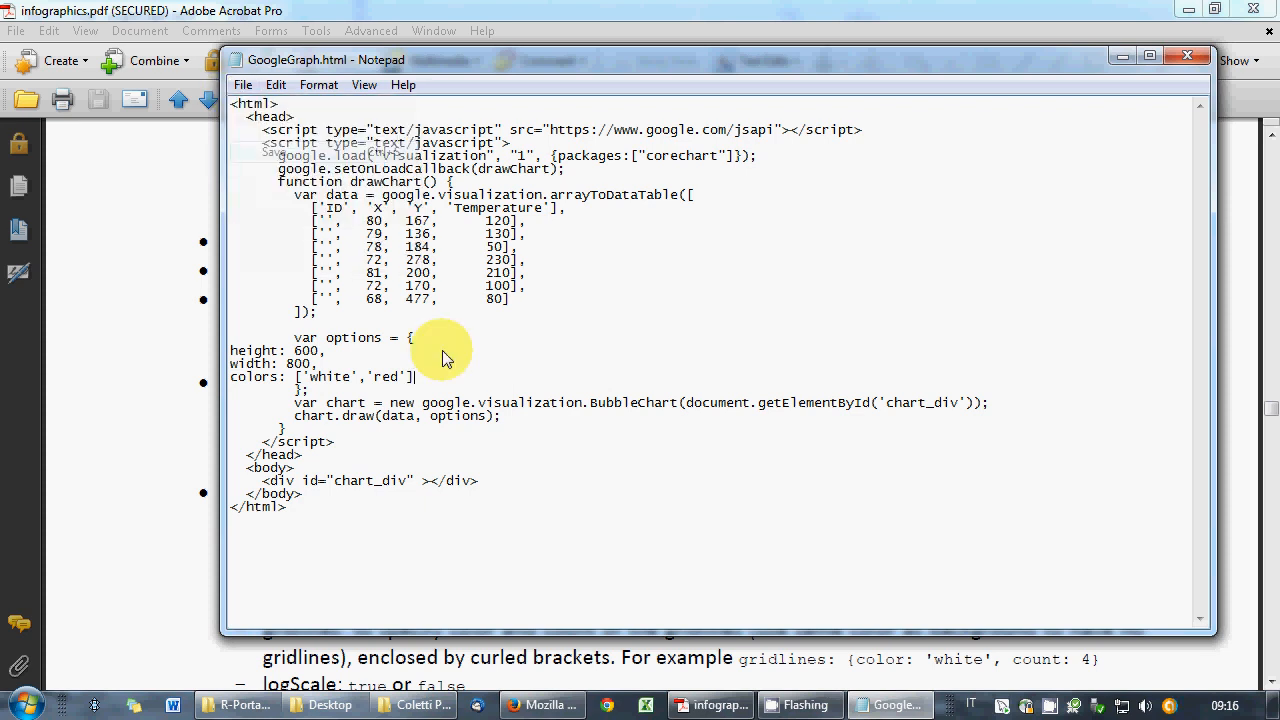
pyautogui.hotkey('alt', 'Tab')
pyautogui.click(826, 50)
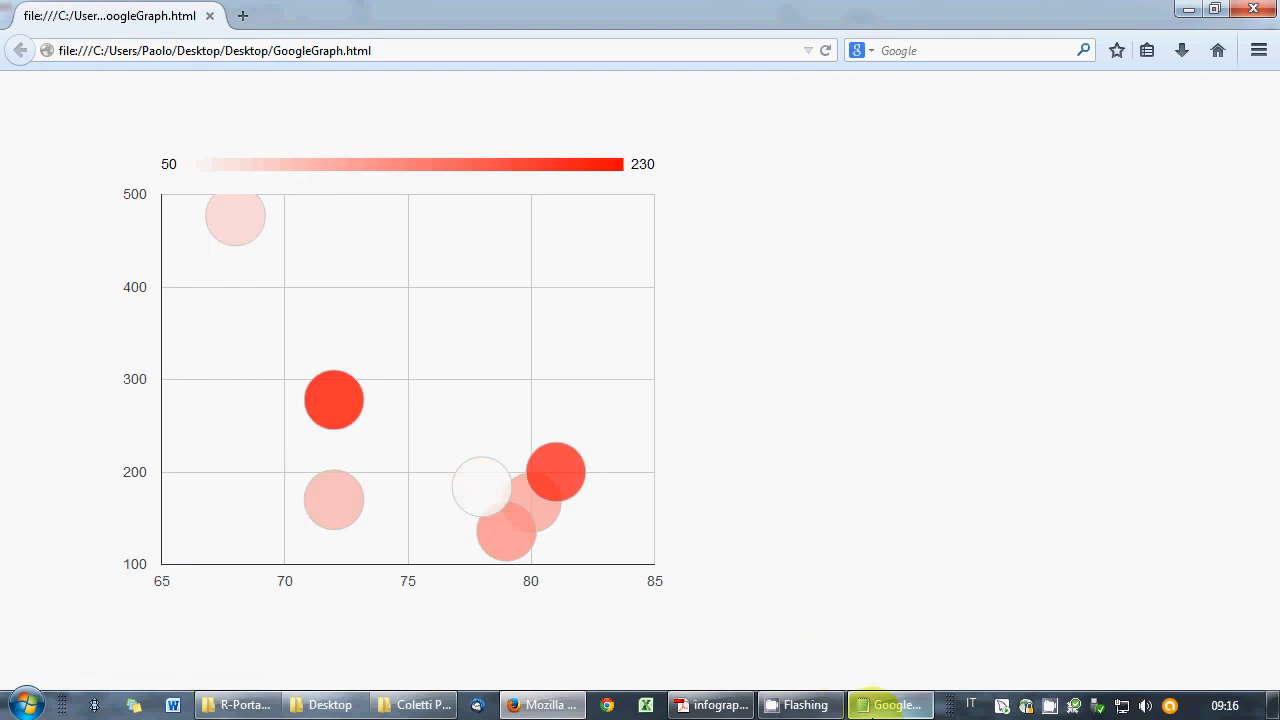
# - Bring the GoogleGraph.html Notepad window in front of the white-to-red bubble chart
pyautogui.moveTo(876, 705)
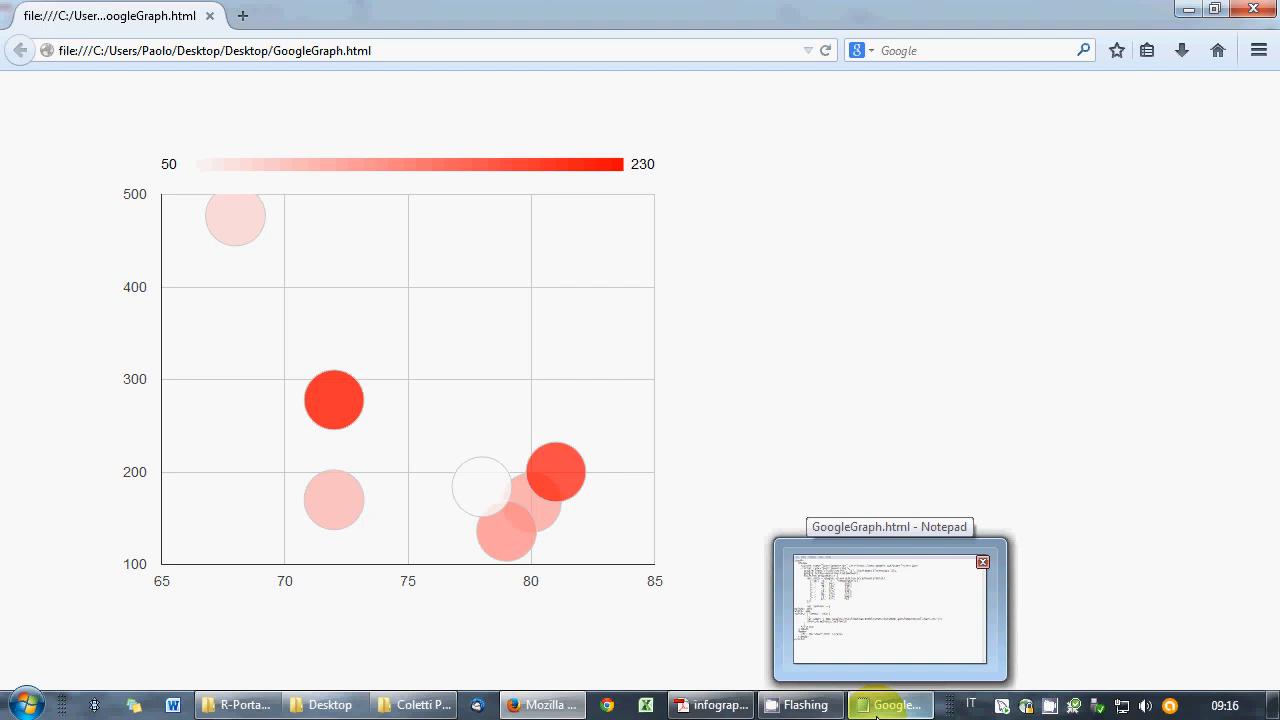
pyautogui.click(876, 705)
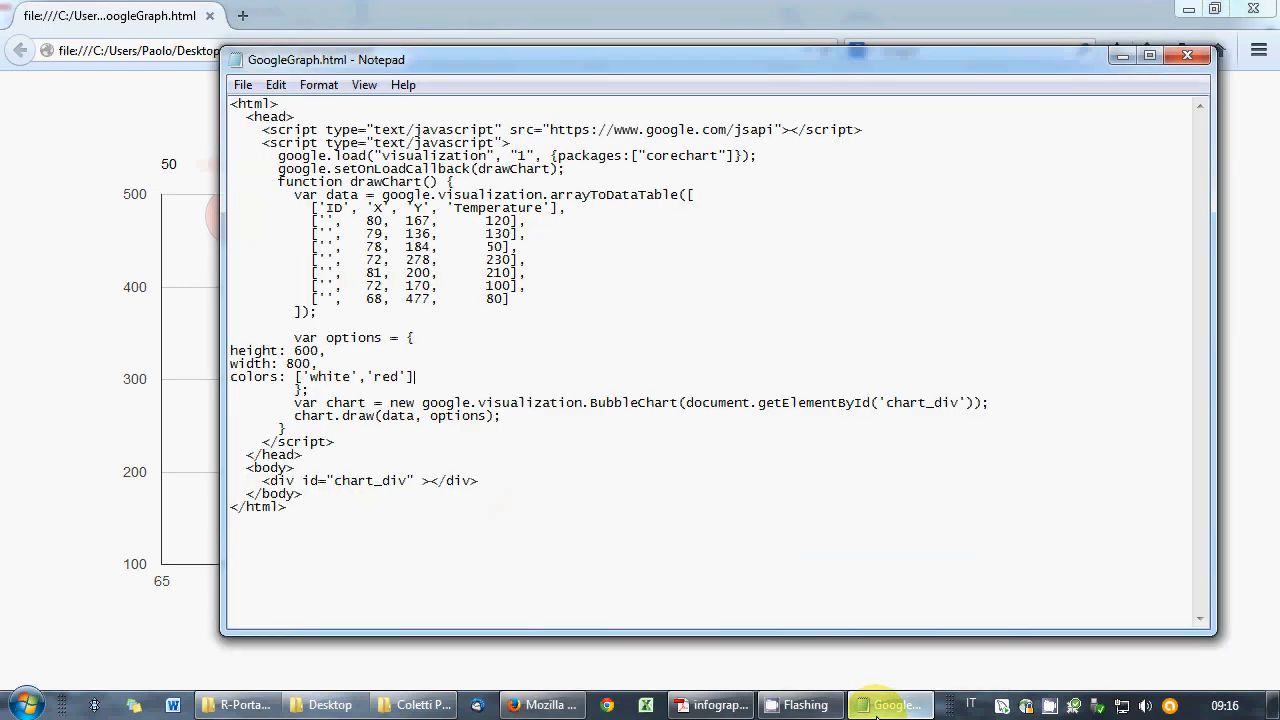
# - Scroll the course book to the hAxis parameter list and review its gridlines example code
pyautogui.click(712, 705)
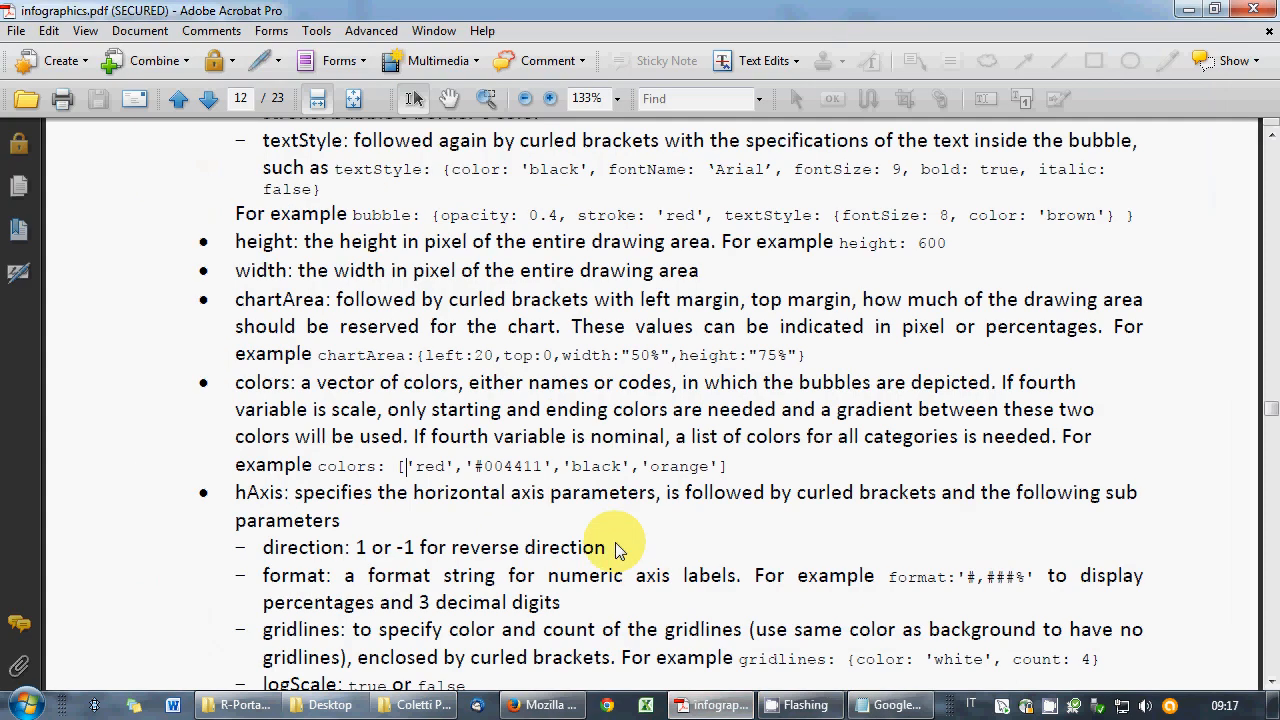
pyautogui.scroll(-5, 615, 548)
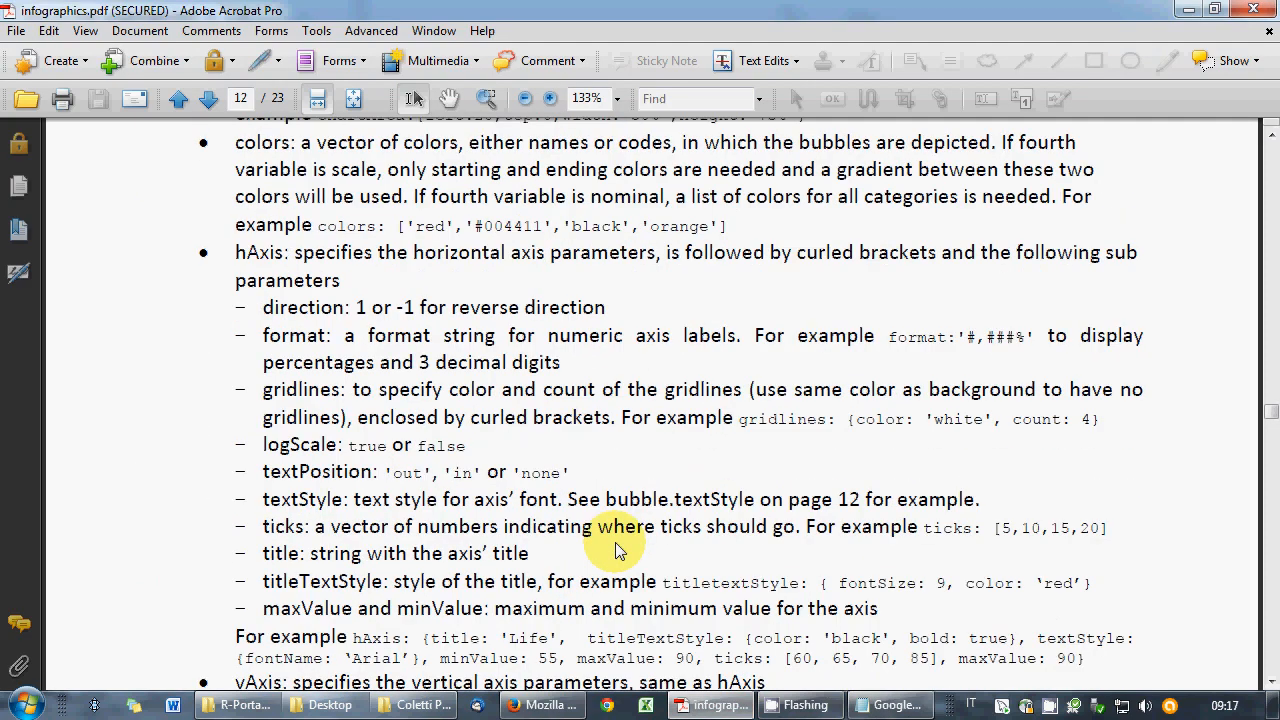
pyautogui.doubleClick(240, 255)
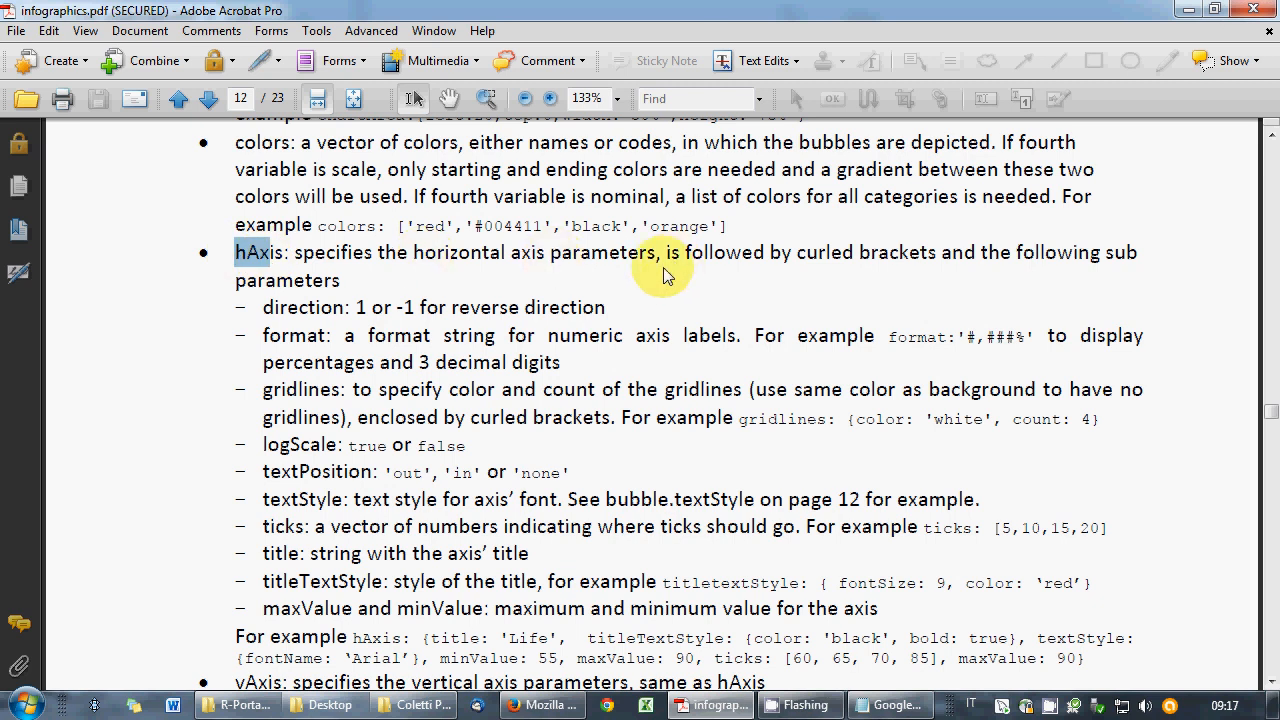
pyautogui.click(265, 392)
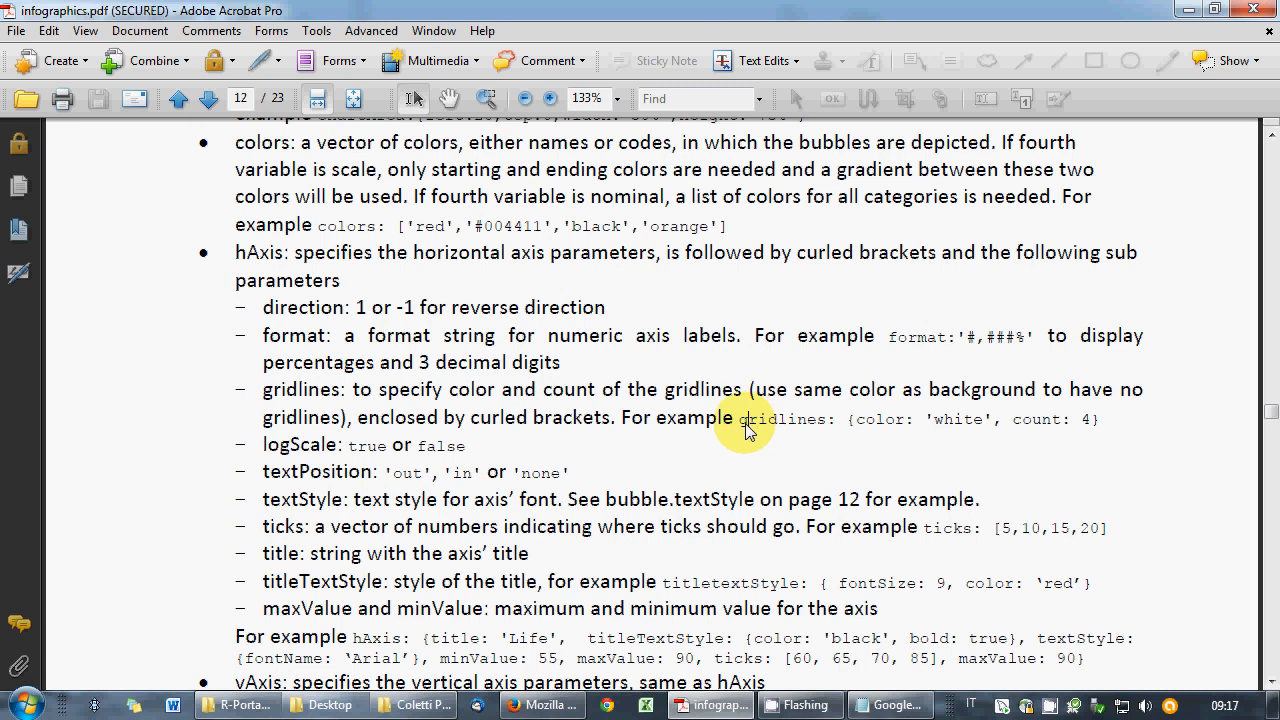
pyautogui.moveTo(745, 425); pyautogui.dragTo(1000, 430)
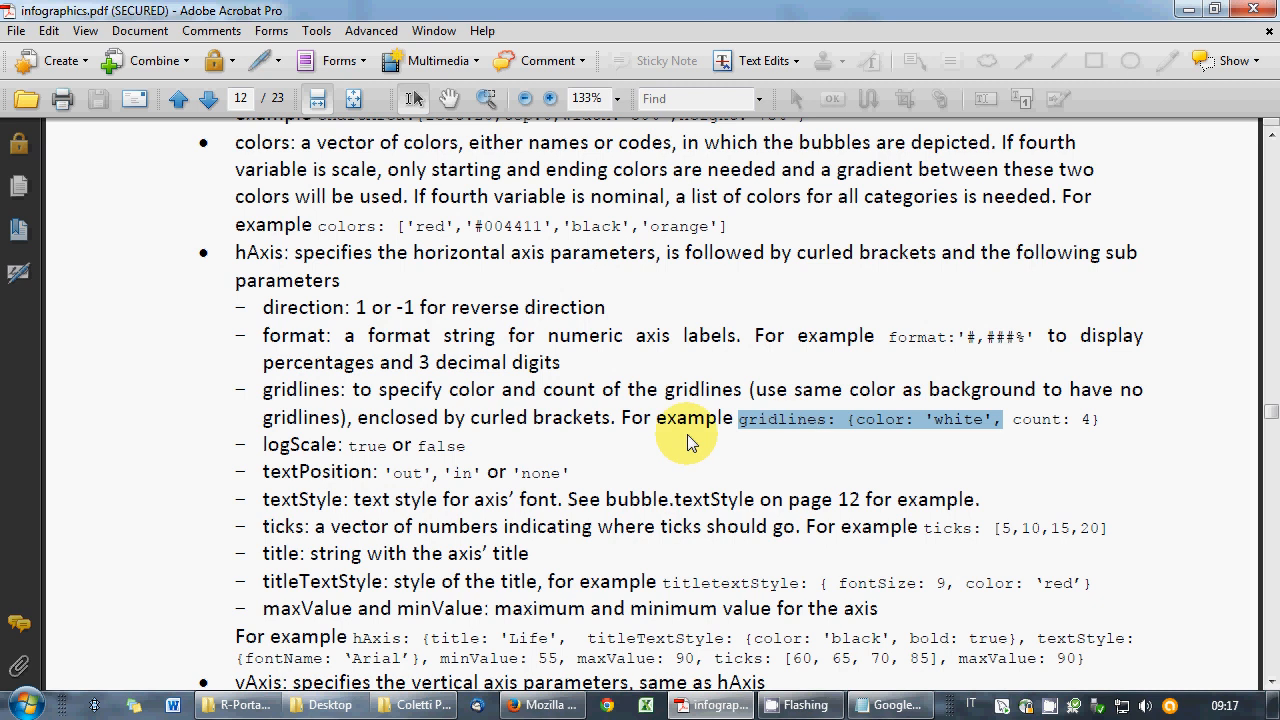
pyautogui.click(568, 474)
pyautogui.scroll(-1, 590, 505)
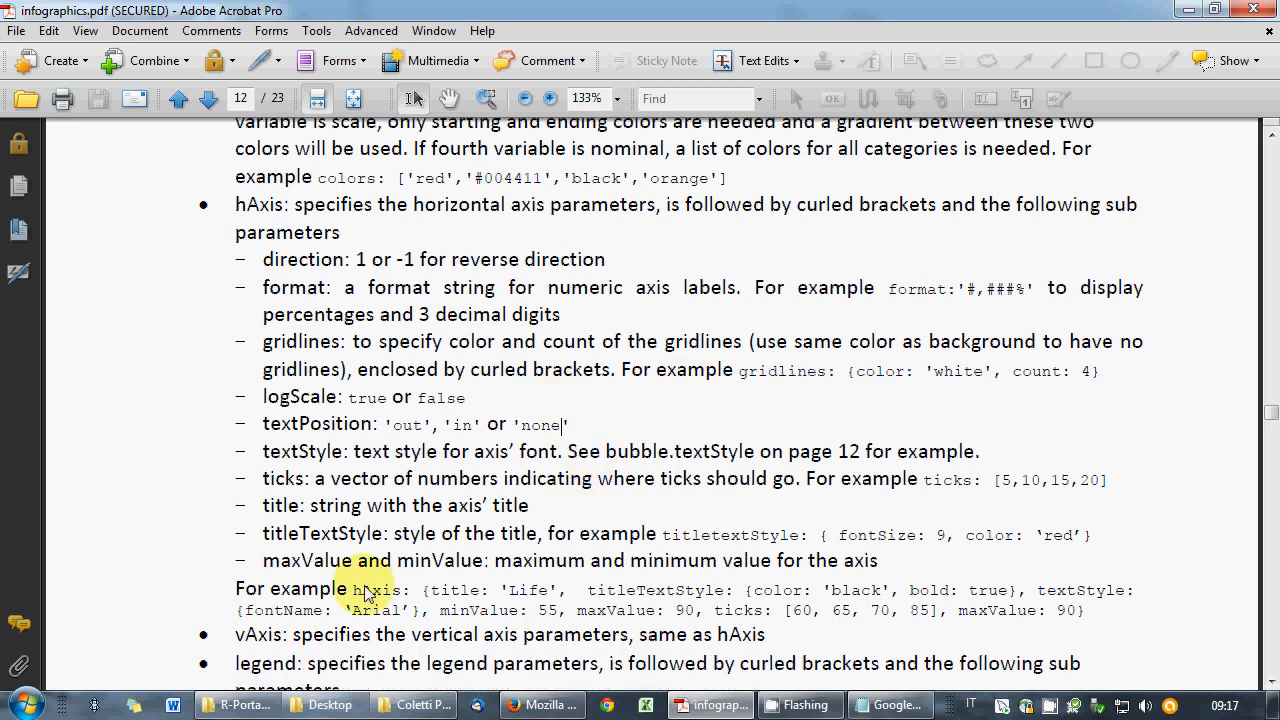
pyautogui.click(893, 705)
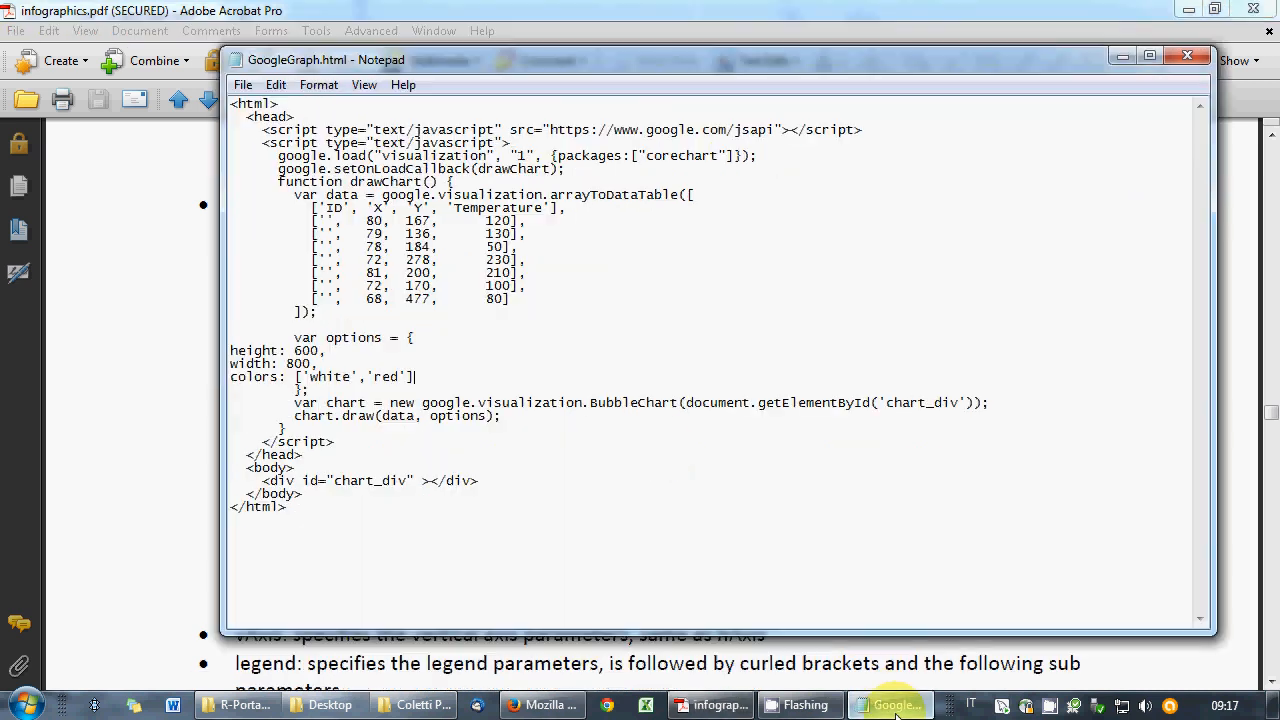
# - Start a new hAxis option line with title 'AA' after the colors setting
pyautogui.write(',')
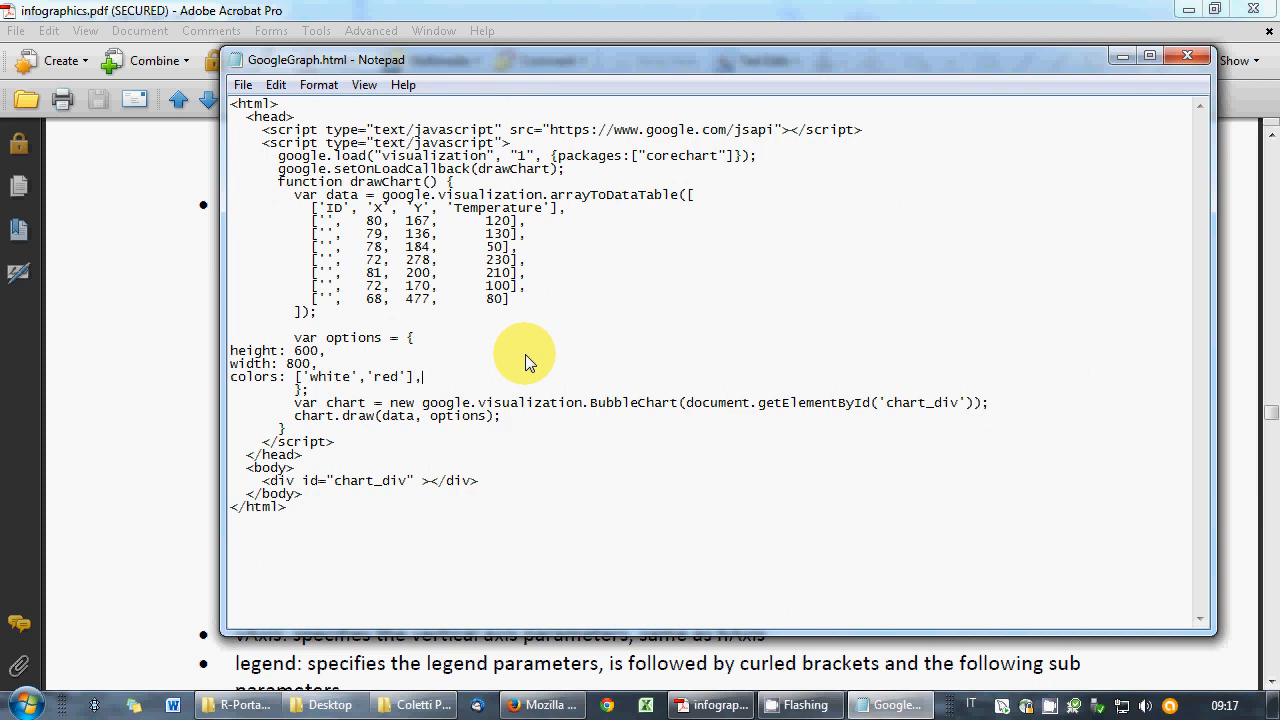
pyautogui.press('Return')
pyautogui.write('hAxis')
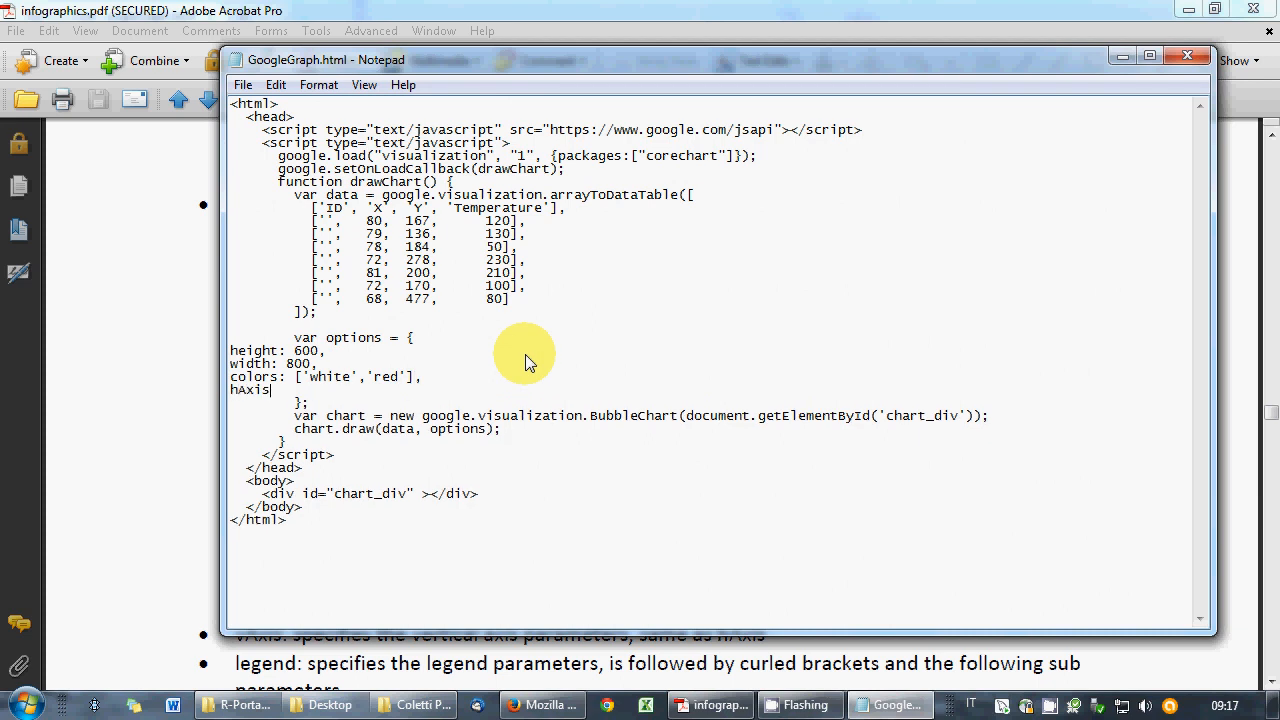
pyautogui.write(': {')
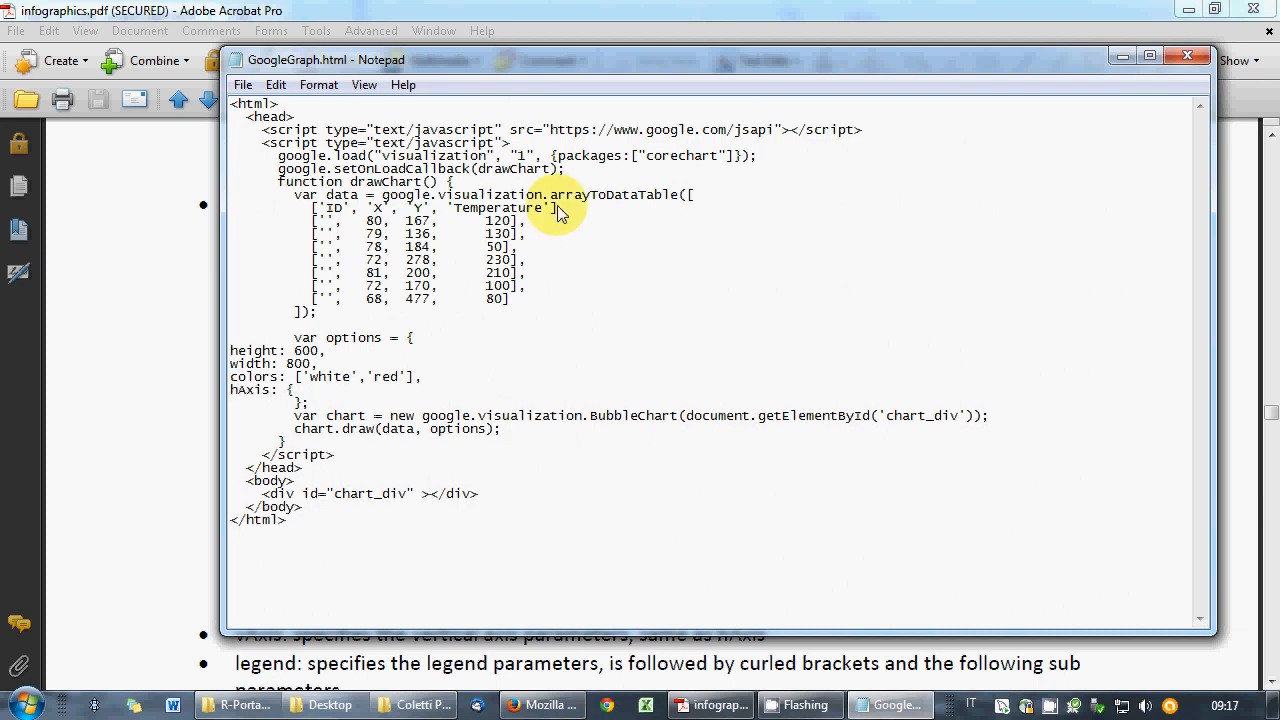
pyautogui.moveTo(462, 60); pyautogui.dragTo(577, 96)
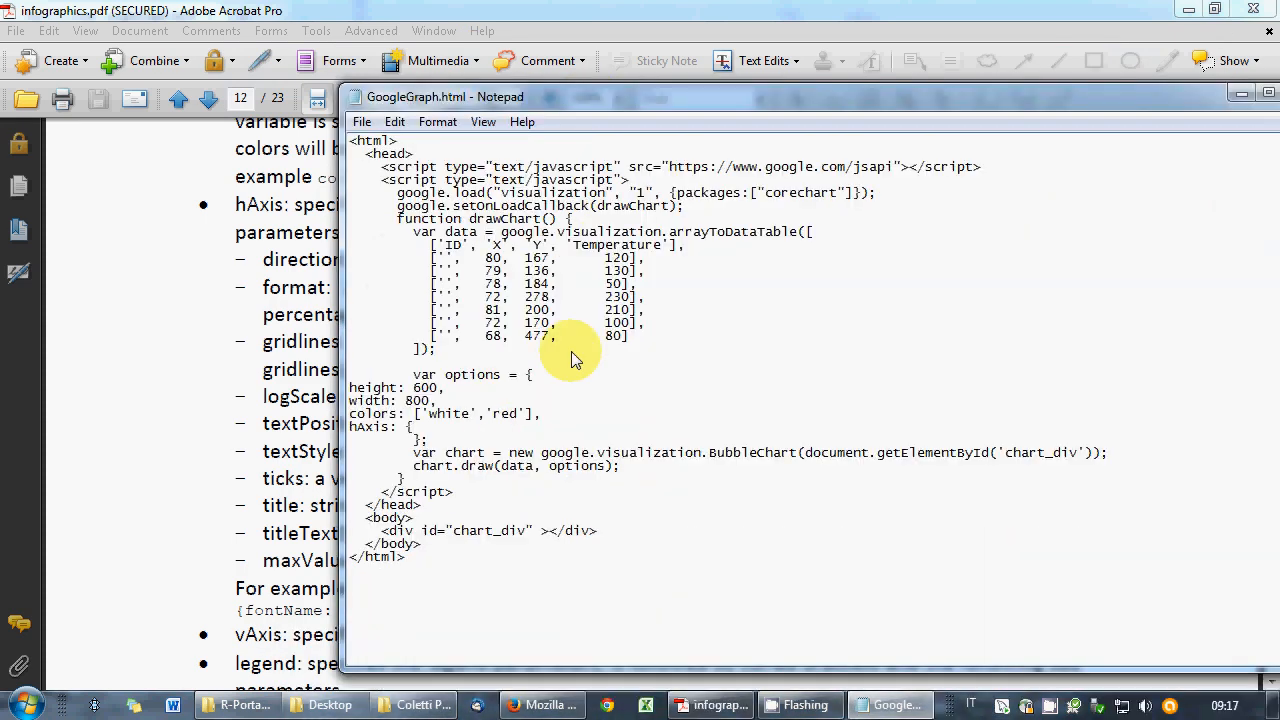
pyautogui.write("title: 'AA',")
pyautogui.moveTo(629, 99); pyautogui.dragTo(398, 85)
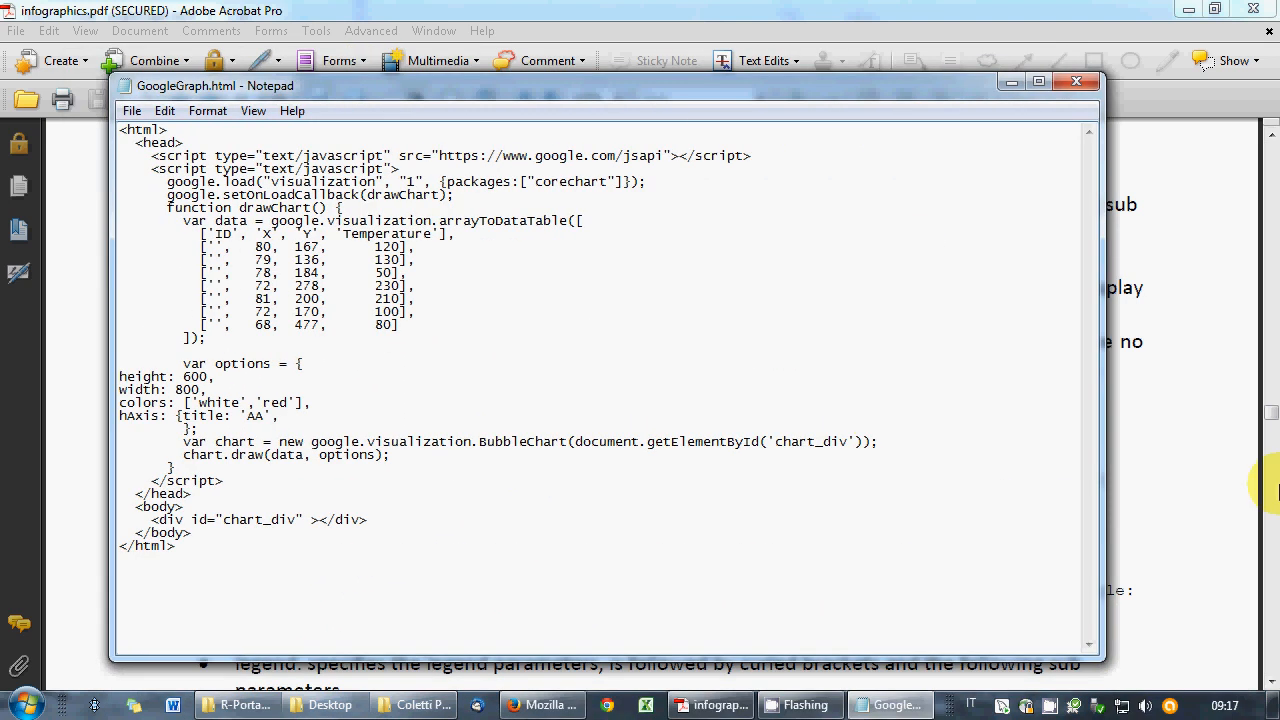
pyautogui.moveTo(563, 95); pyautogui.dragTo(692, 94)
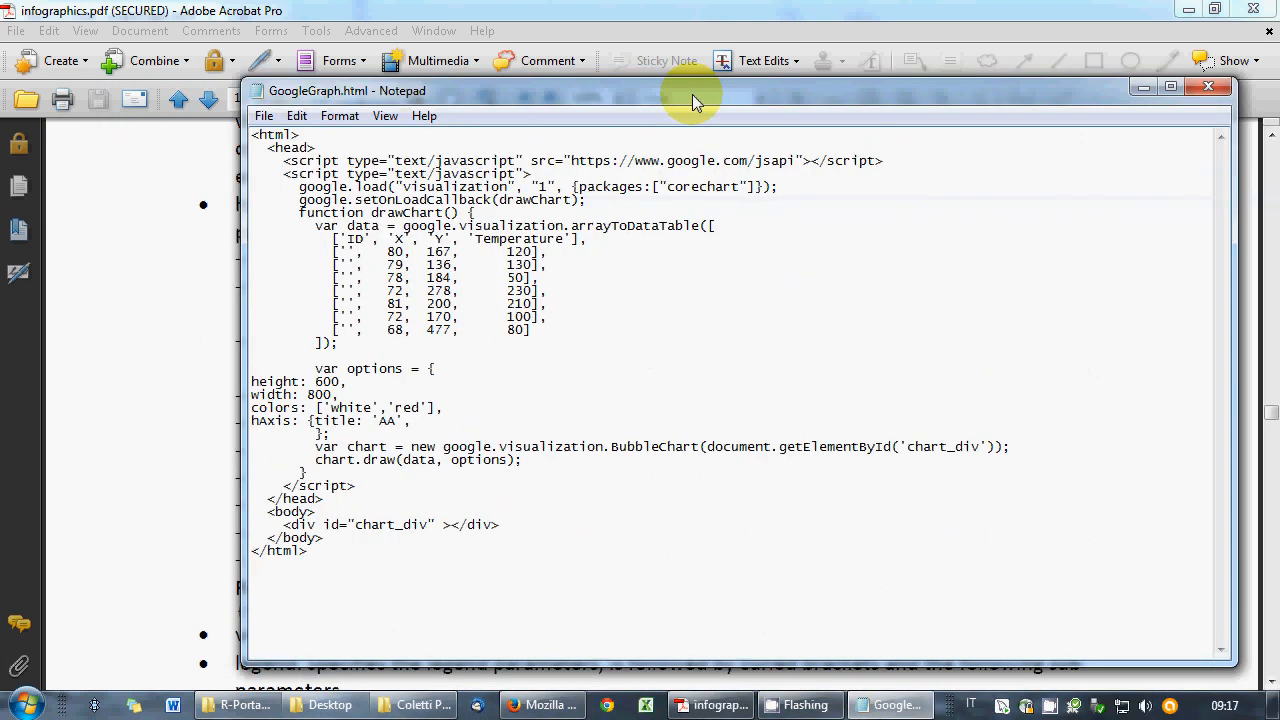
# - Add a TitleTextStyle with fontSize 12, Arial font and blue color, fixing the typos
pyautogui.write('Ti')
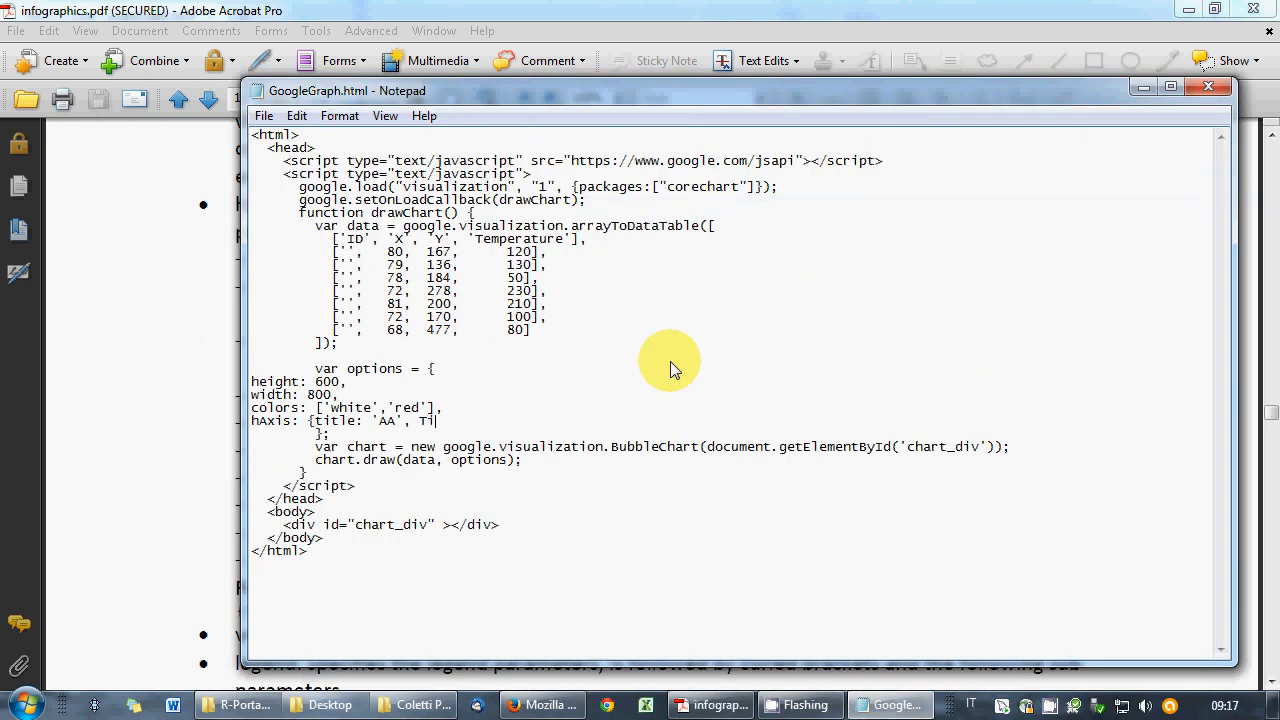
pyautogui.write('tleTextStyle: {')
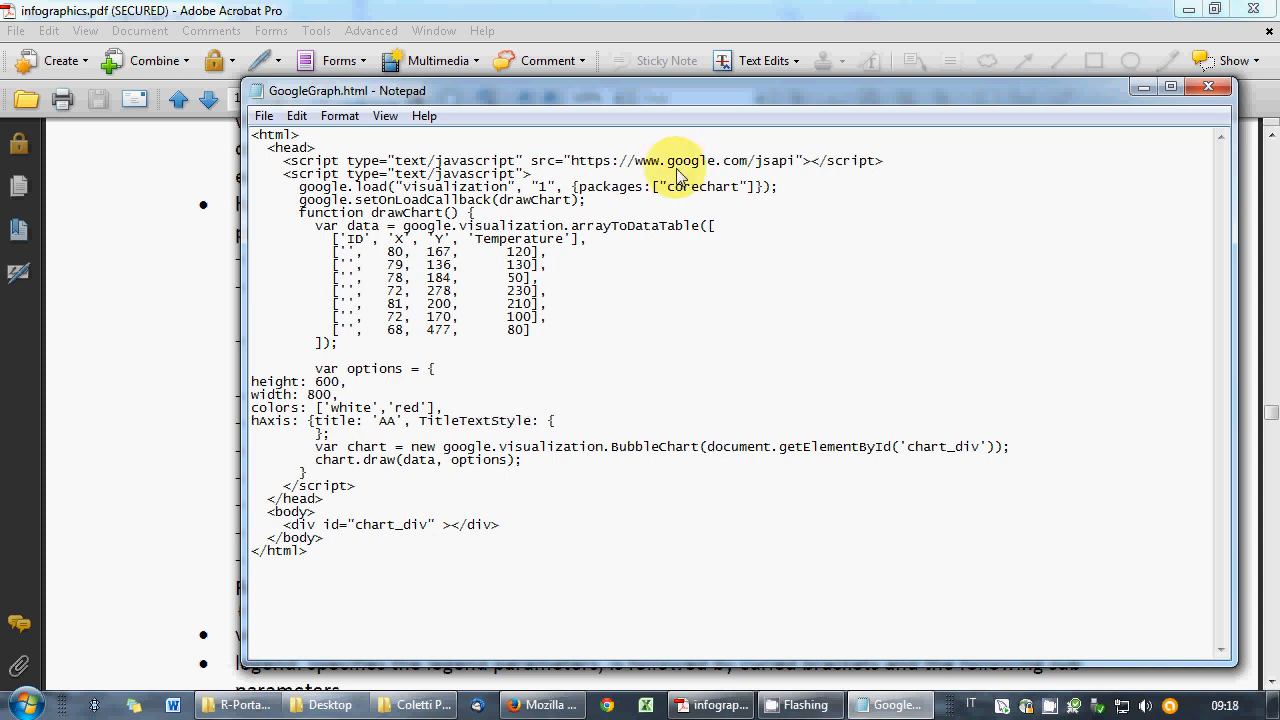
pyautogui.moveTo(581, 97); pyautogui.dragTo(481, 166)
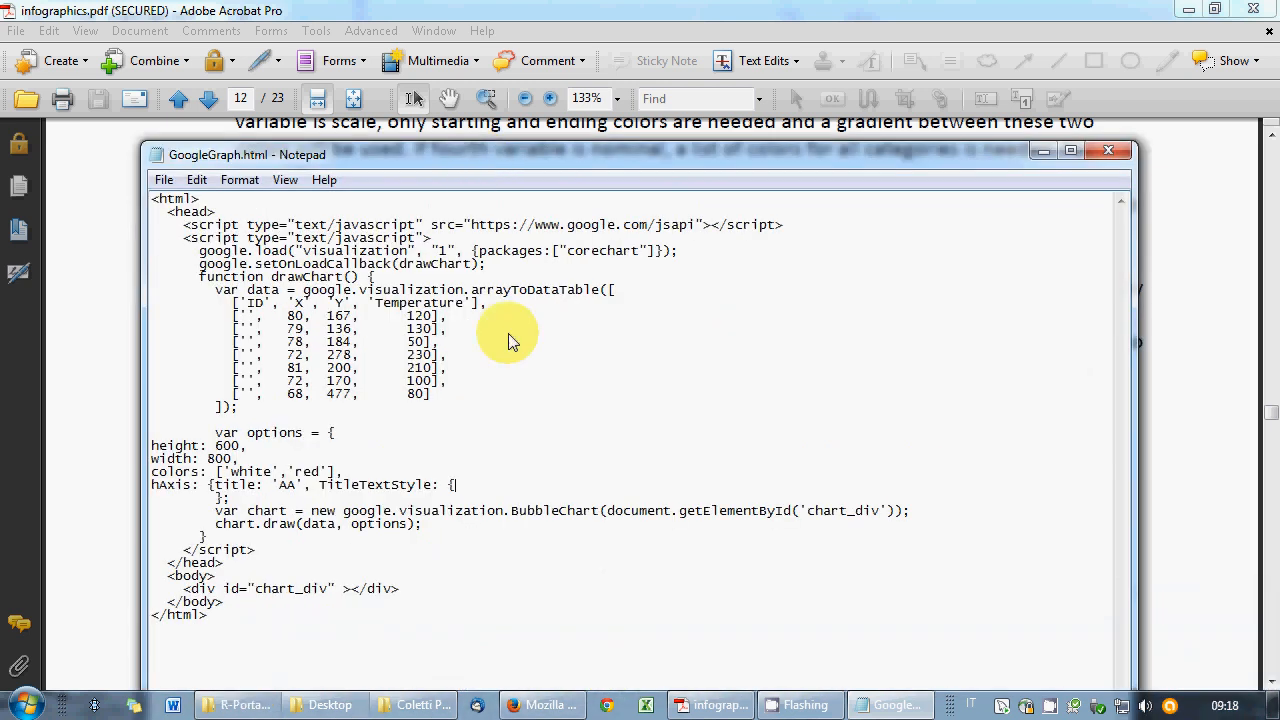
pyautogui.write('fontSize: 12, fontStyle:')
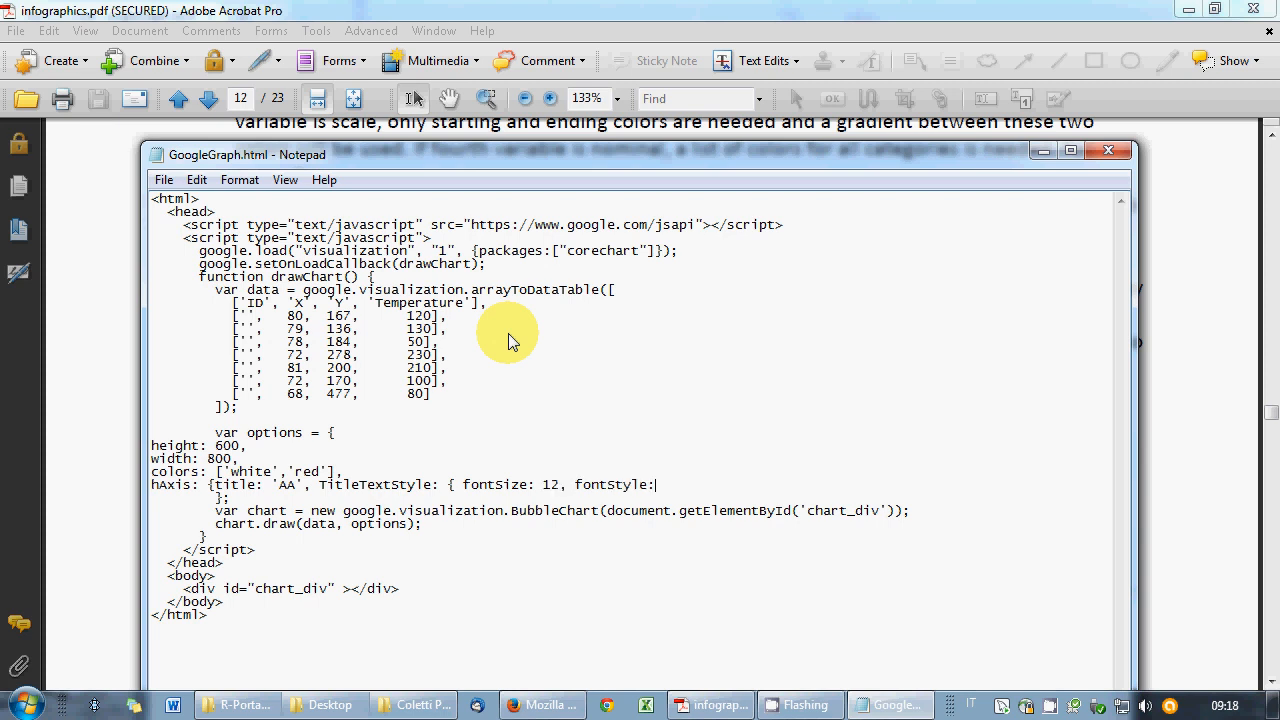
pyautogui.write(" 'Arial', fondColor: 'blue'}")
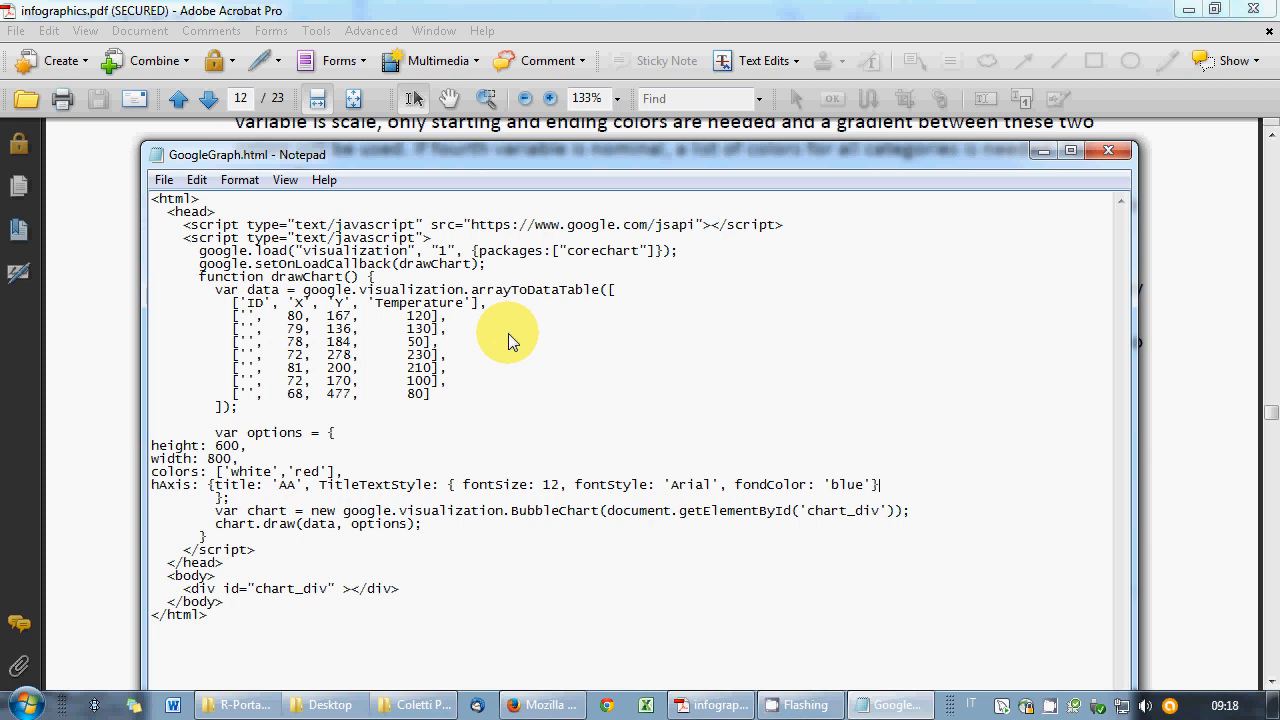
pyautogui.moveTo(475, 154); pyautogui.dragTo(579, 572)
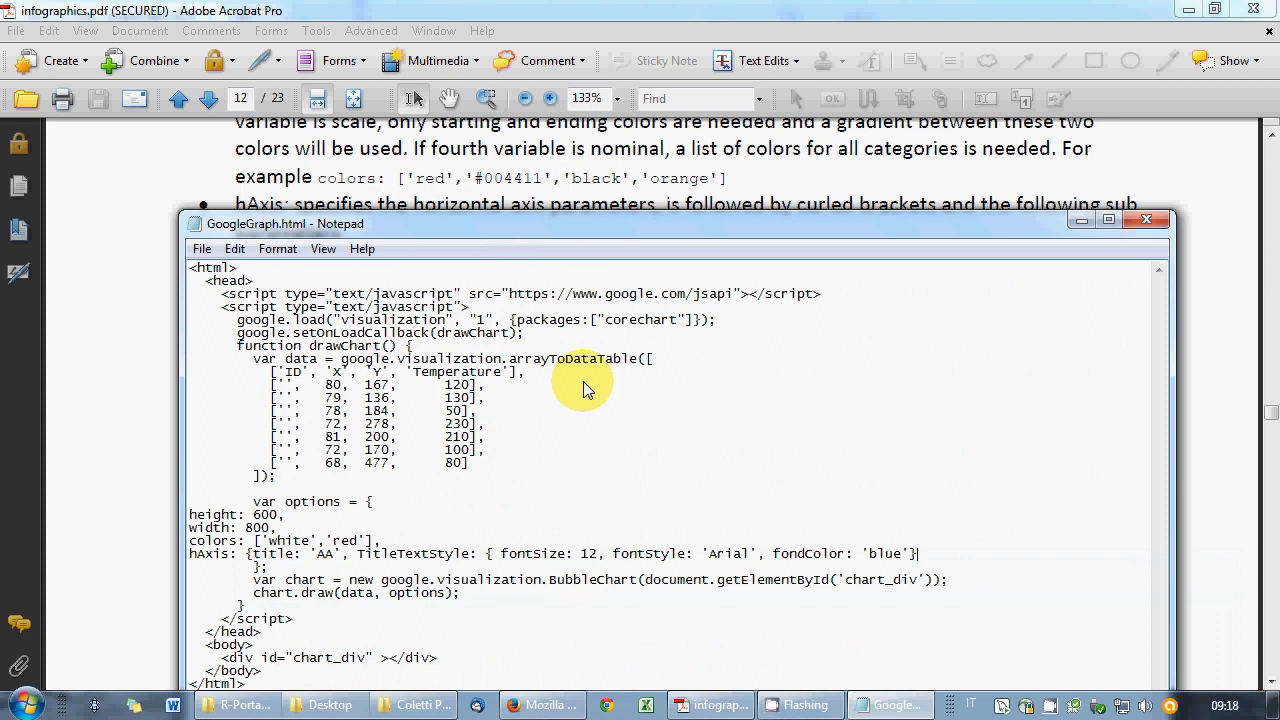
pyautogui.moveTo(814, 556); pyautogui.dragTo(775, 556)
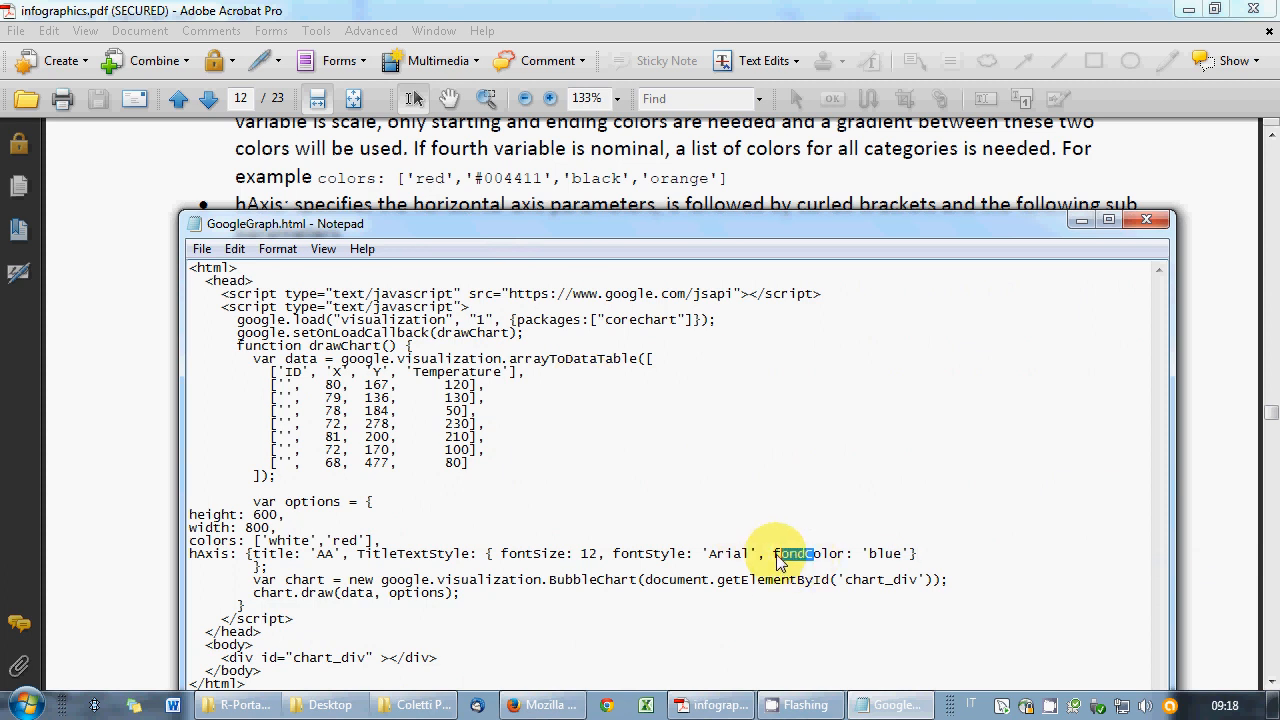
pyautogui.write('c')
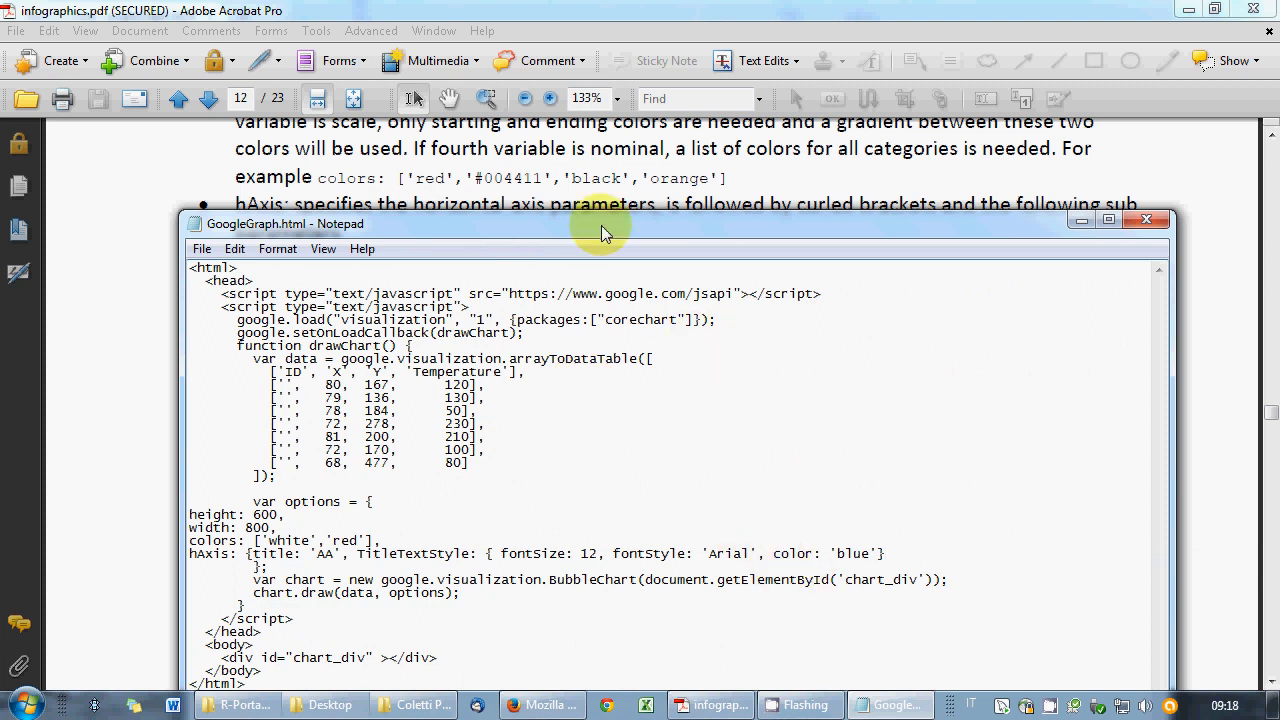
# - Change fontStyle to fontName, close the hAxis braces, and save GoogleGraph.html
pyautogui.moveTo(601, 225); pyautogui.dragTo(625, 155)
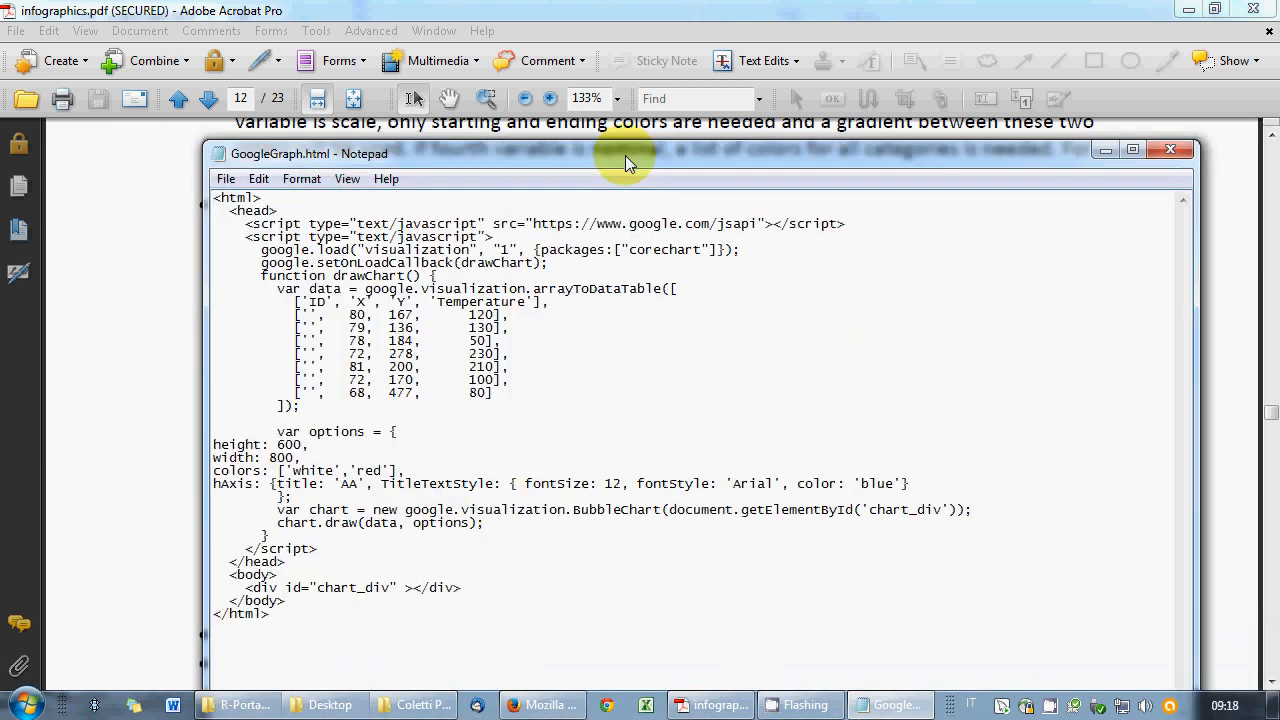
pyautogui.moveTo(667, 484); pyautogui.dragTo(710, 488)
pyautogui.write('Name')
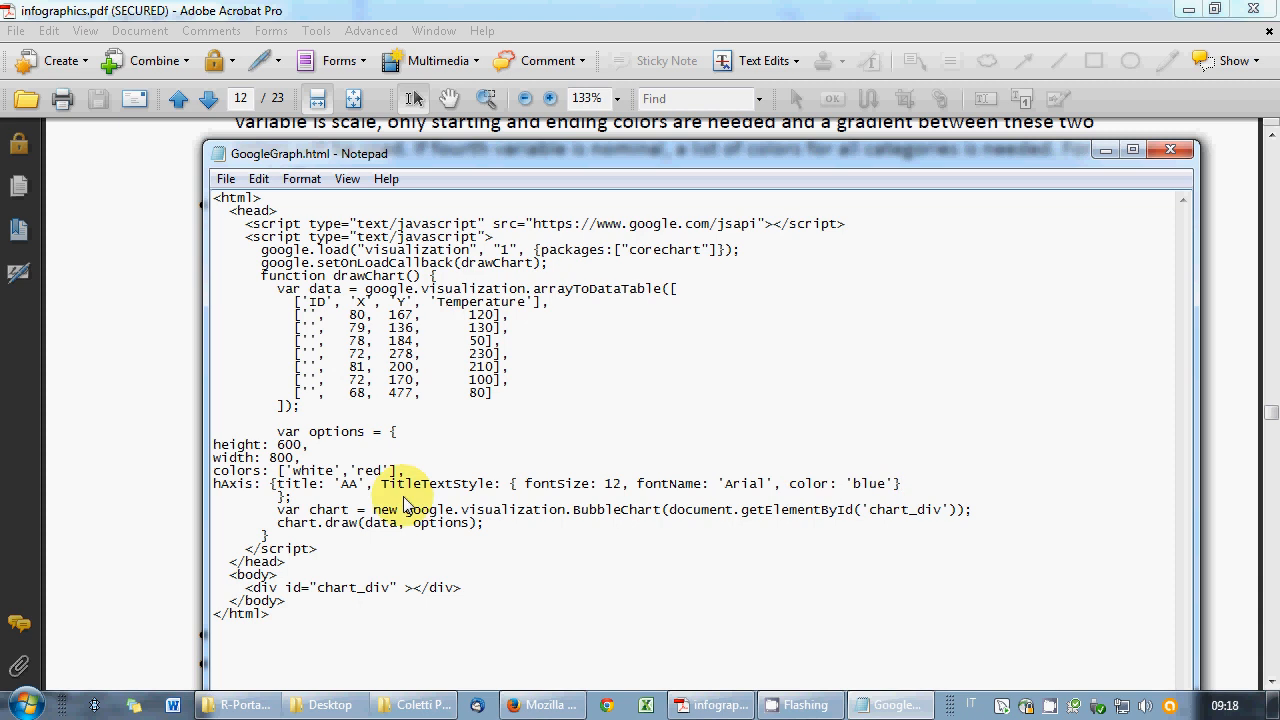
pyautogui.press('End')
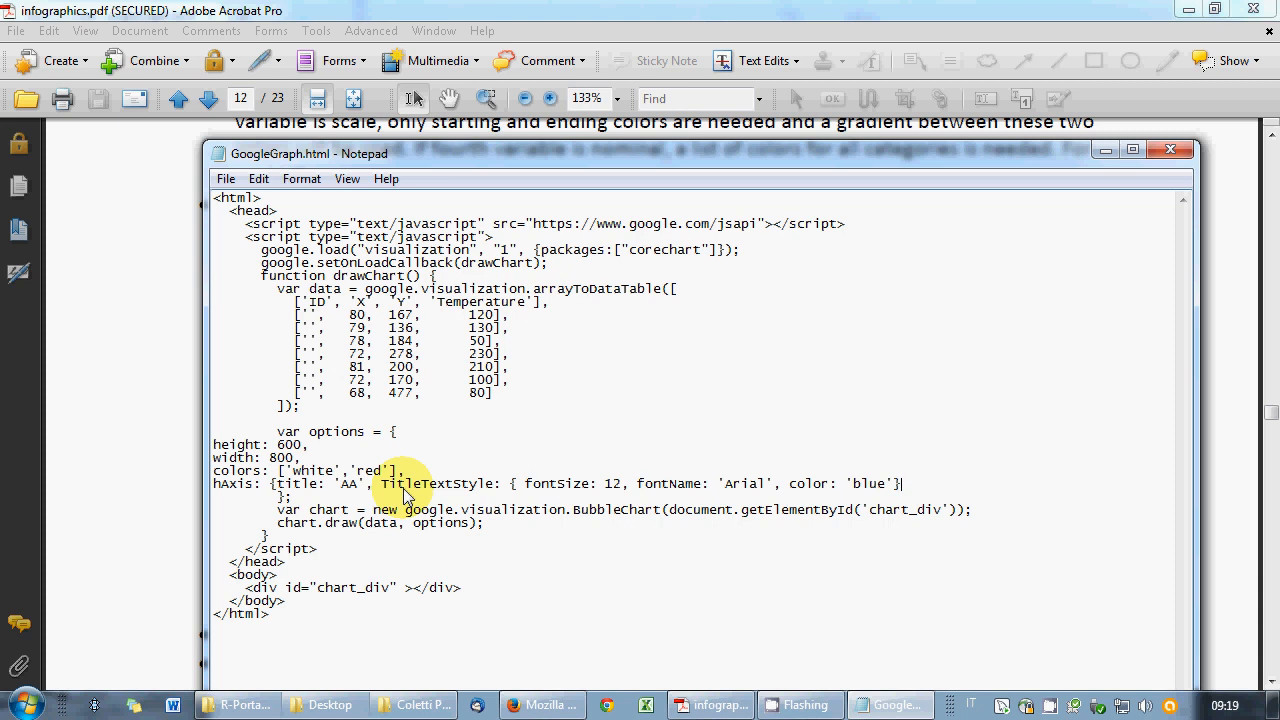
pyautogui.write('}')
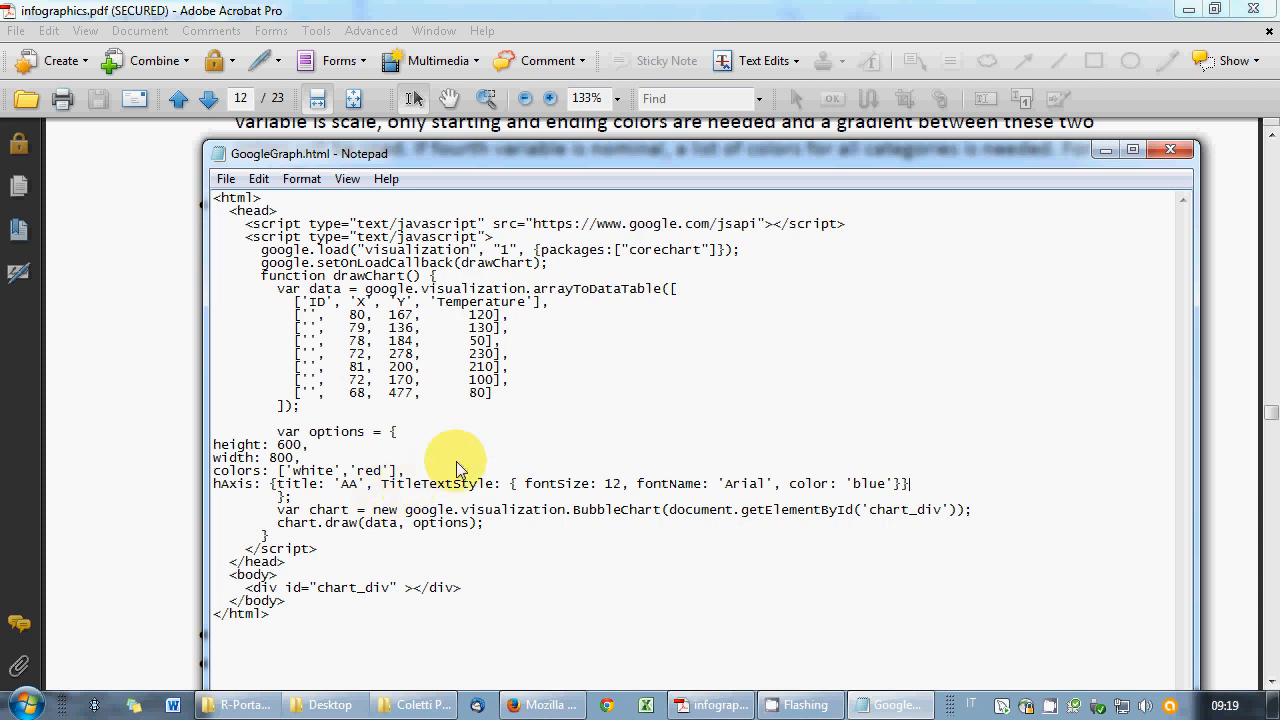
pyautogui.click(226, 178)
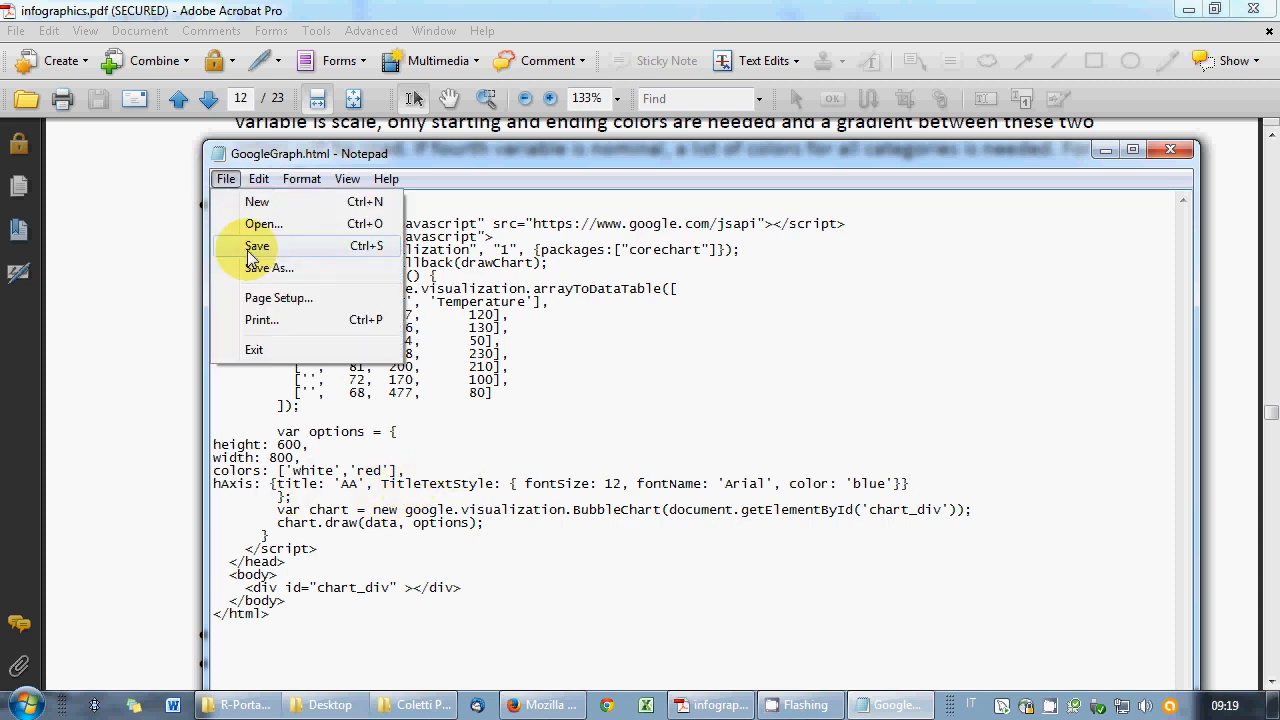
pyautogui.click(210, 246)
# - Reload the chart in Firefox to show the 'AA' horizontal axis title, then return to Notepad
pyautogui.hotkey('alt', 'Tab')
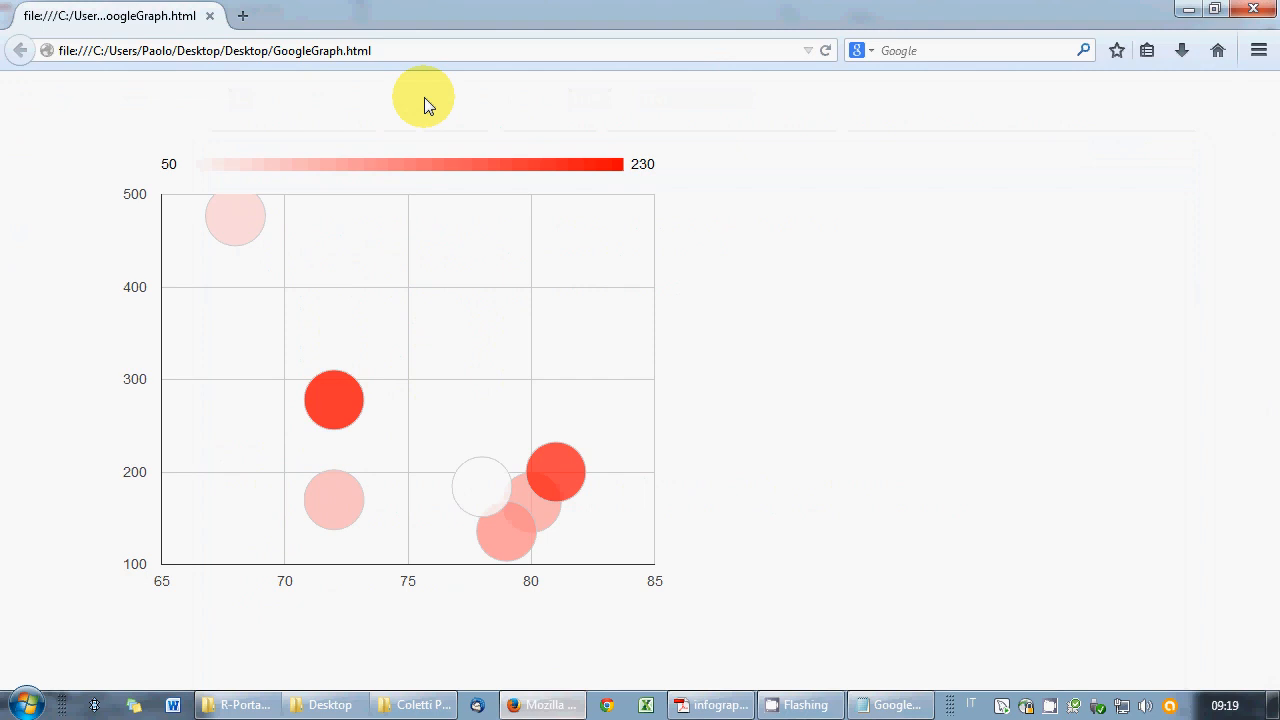
pyautogui.click(825, 50)
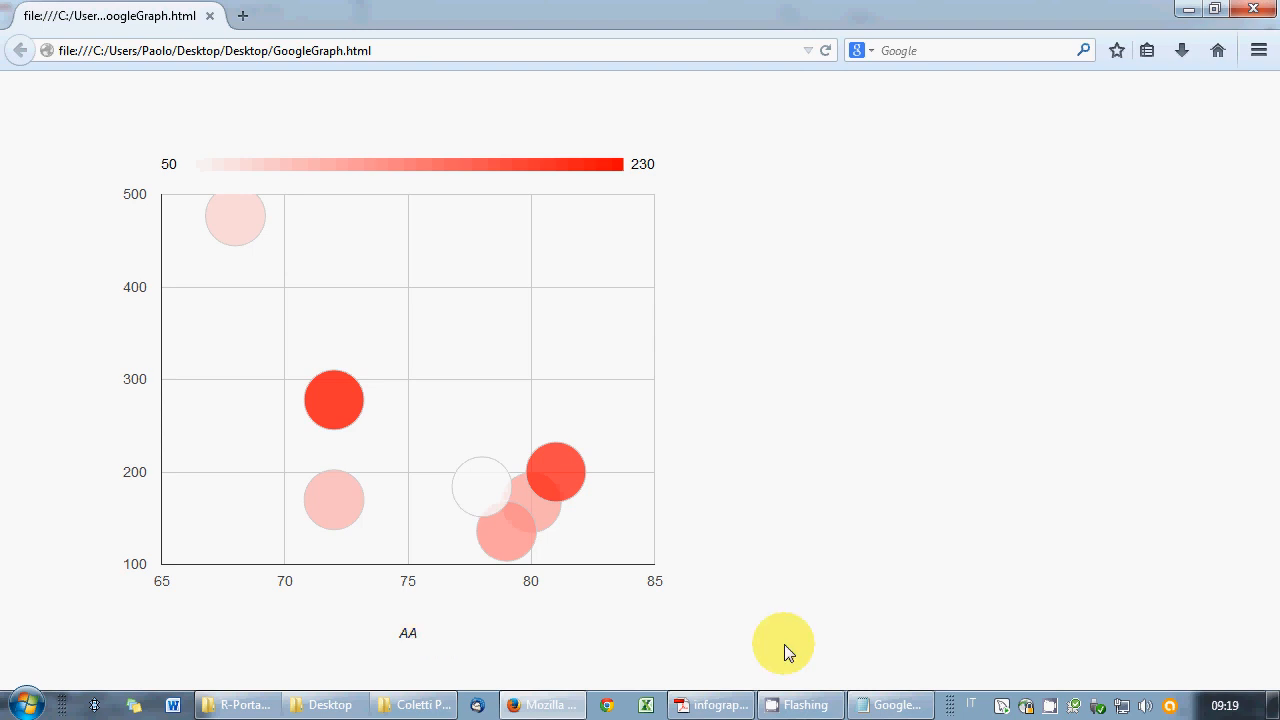
pyautogui.click(888, 705)
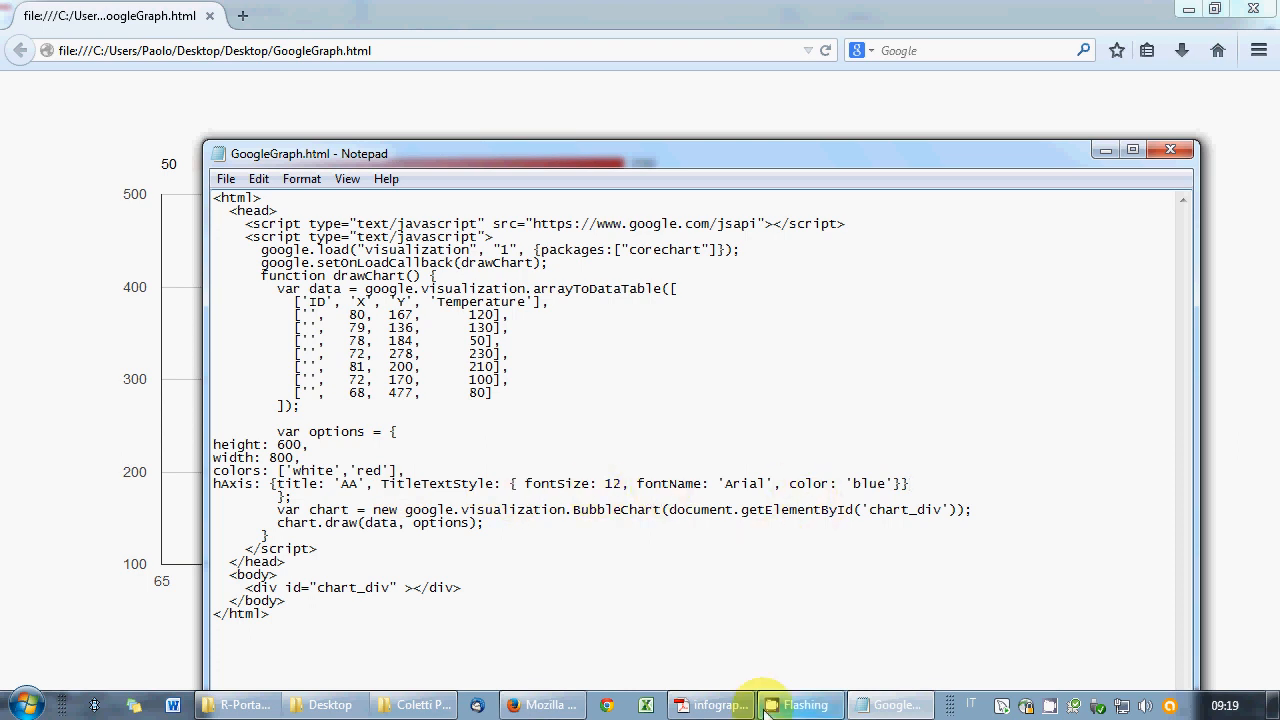
# - Check the PDF guide and change TitleTextStyle to lowercase titleTextStyle in the hAxis option
pyautogui.click(712, 705)
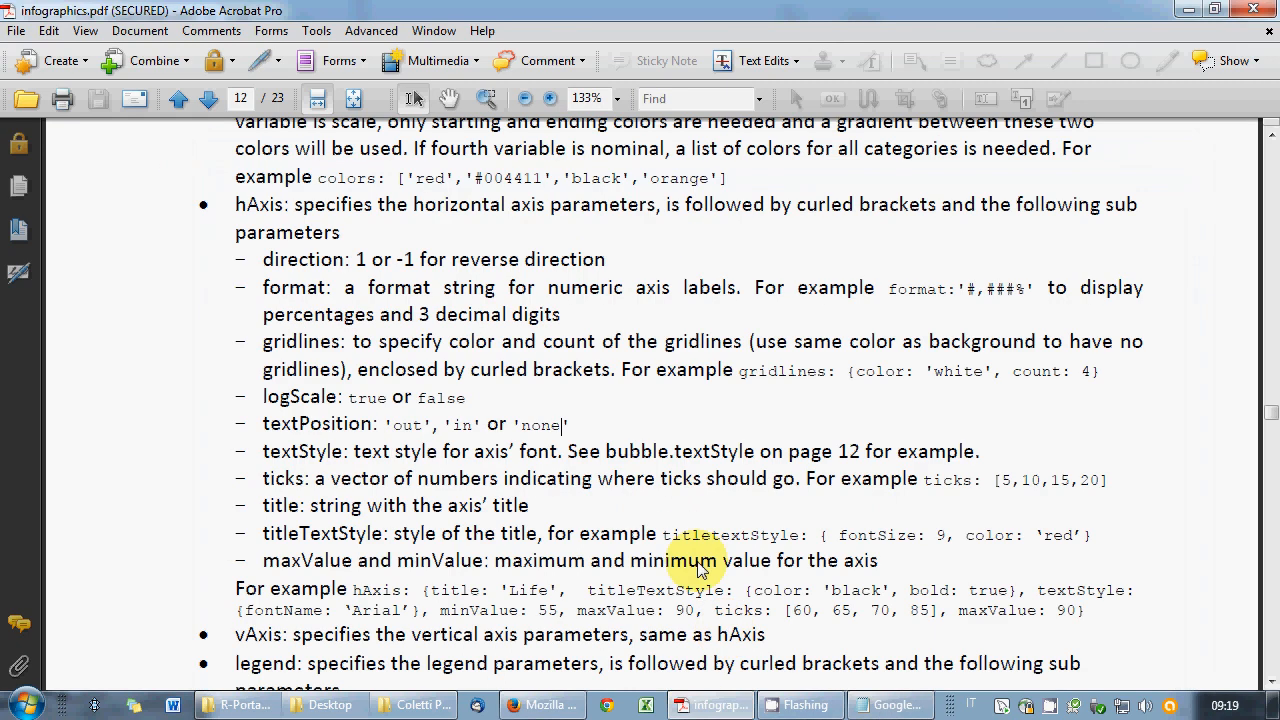
pyautogui.scroll(-2, 700, 565)
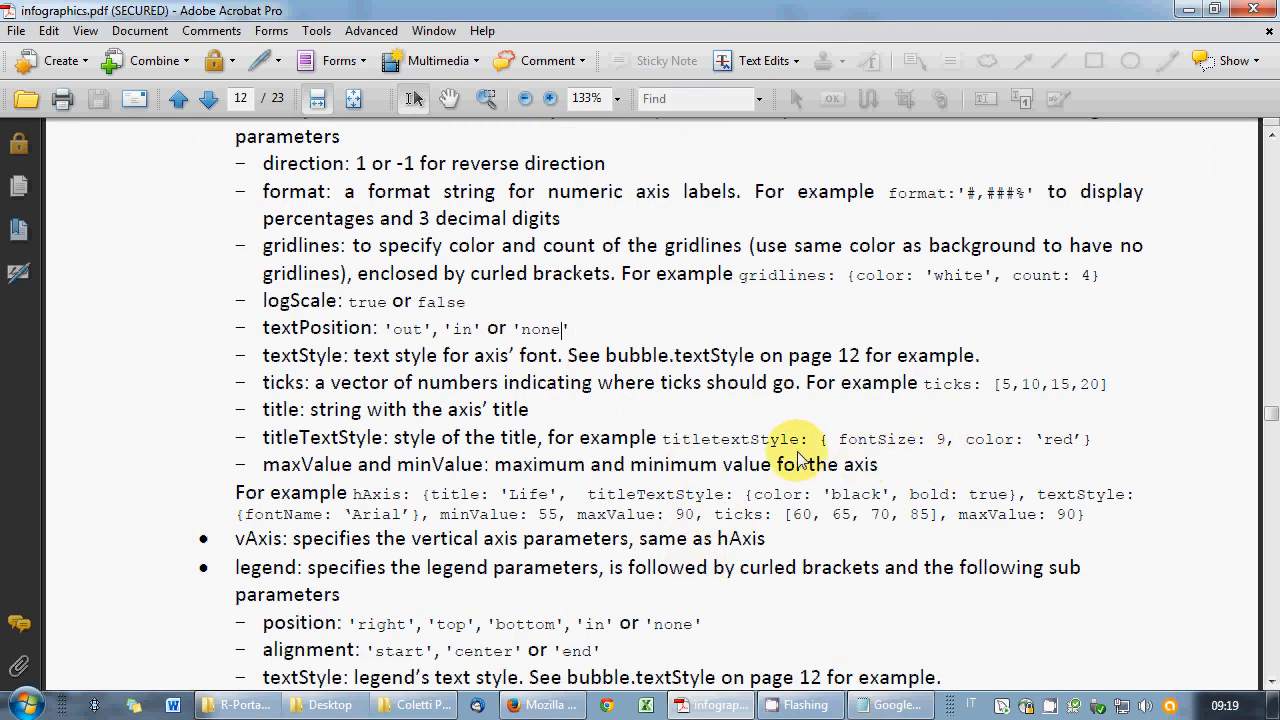
pyautogui.moveTo(711, 440); pyautogui.dragTo(719, 441)
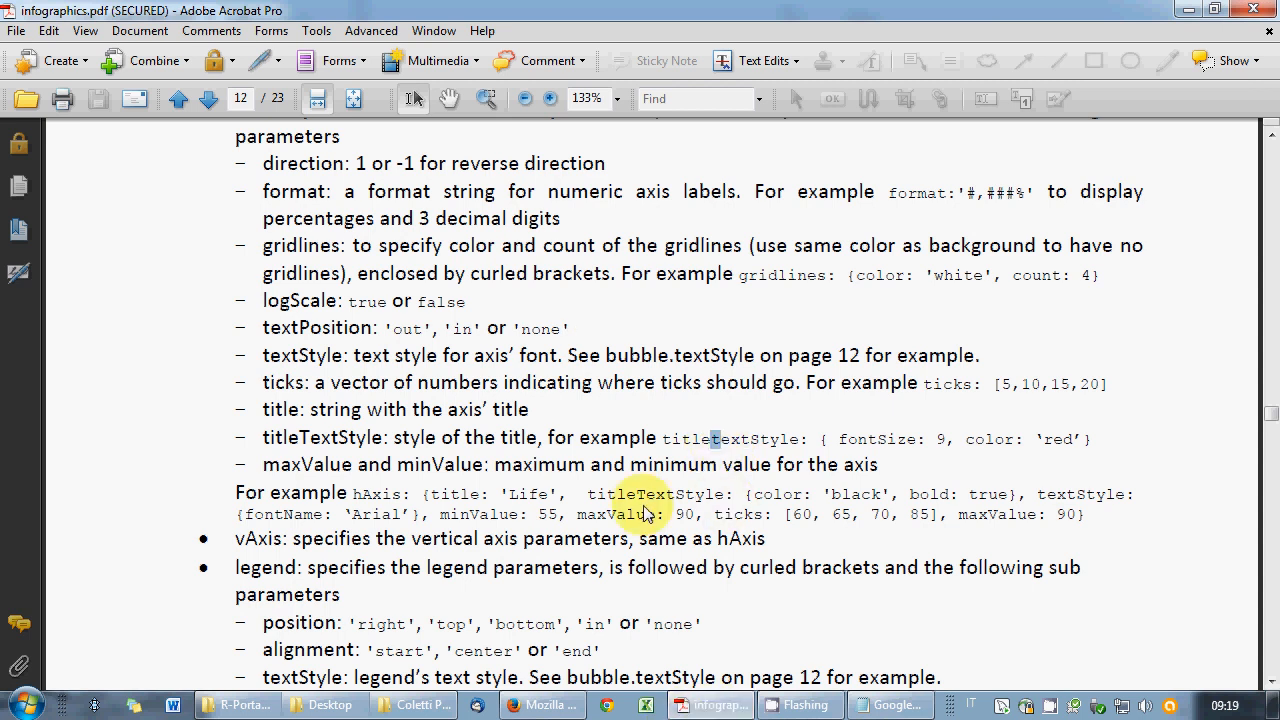
pyautogui.click(895, 705)
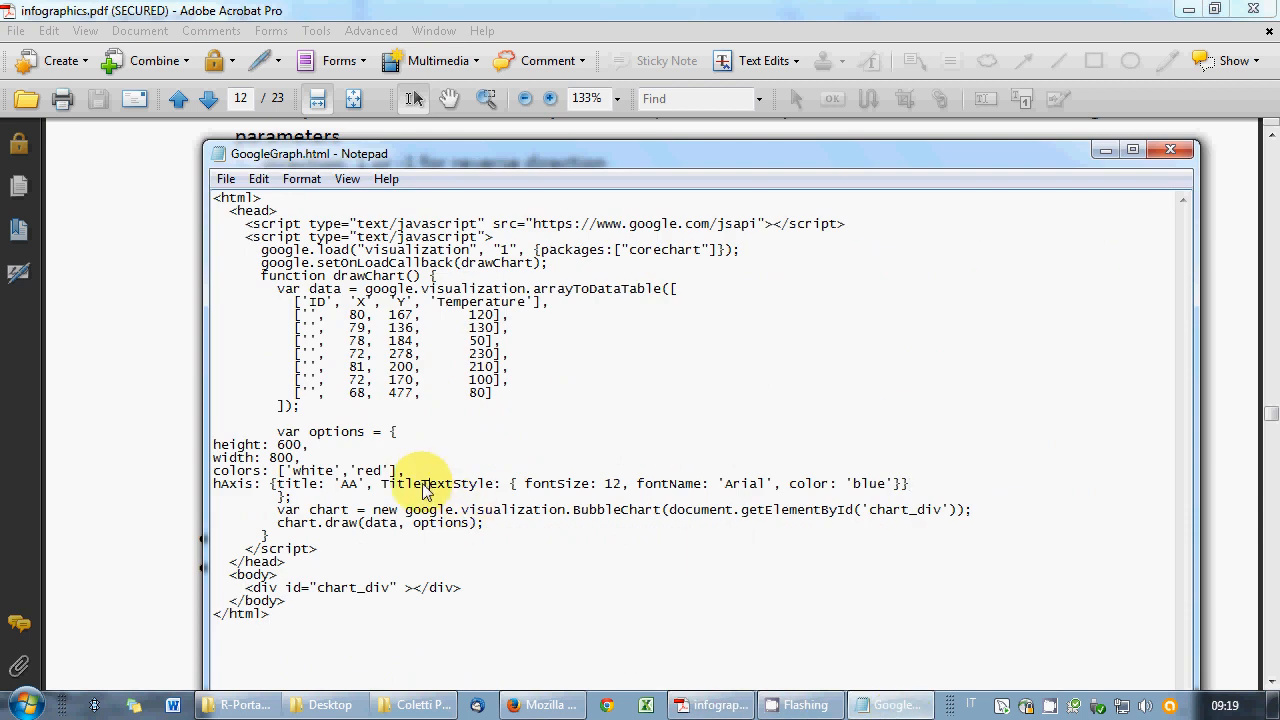
pyautogui.moveTo(390, 484); pyautogui.dragTo(381, 484)
pyautogui.write('t')
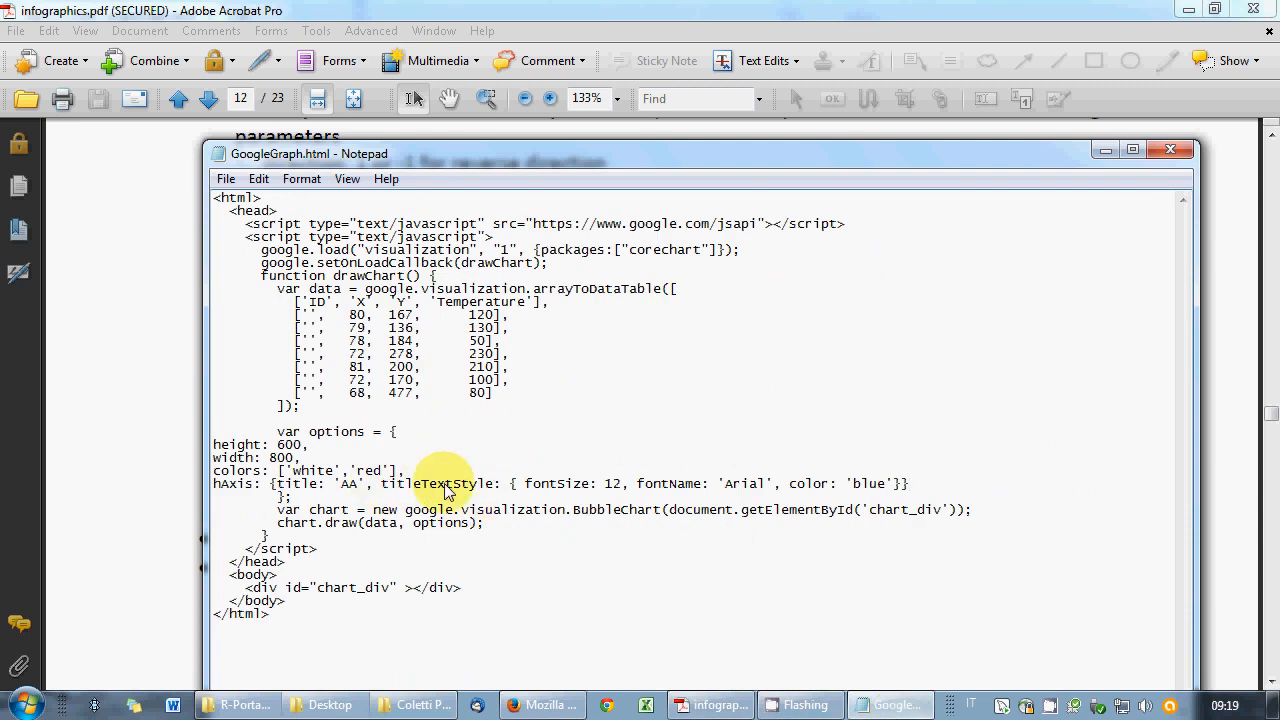
# - Save GoogleGraph.html and reload the chart so the 'AA' axis title shows in blue
pyautogui.hotkey('alt', 'Tab')
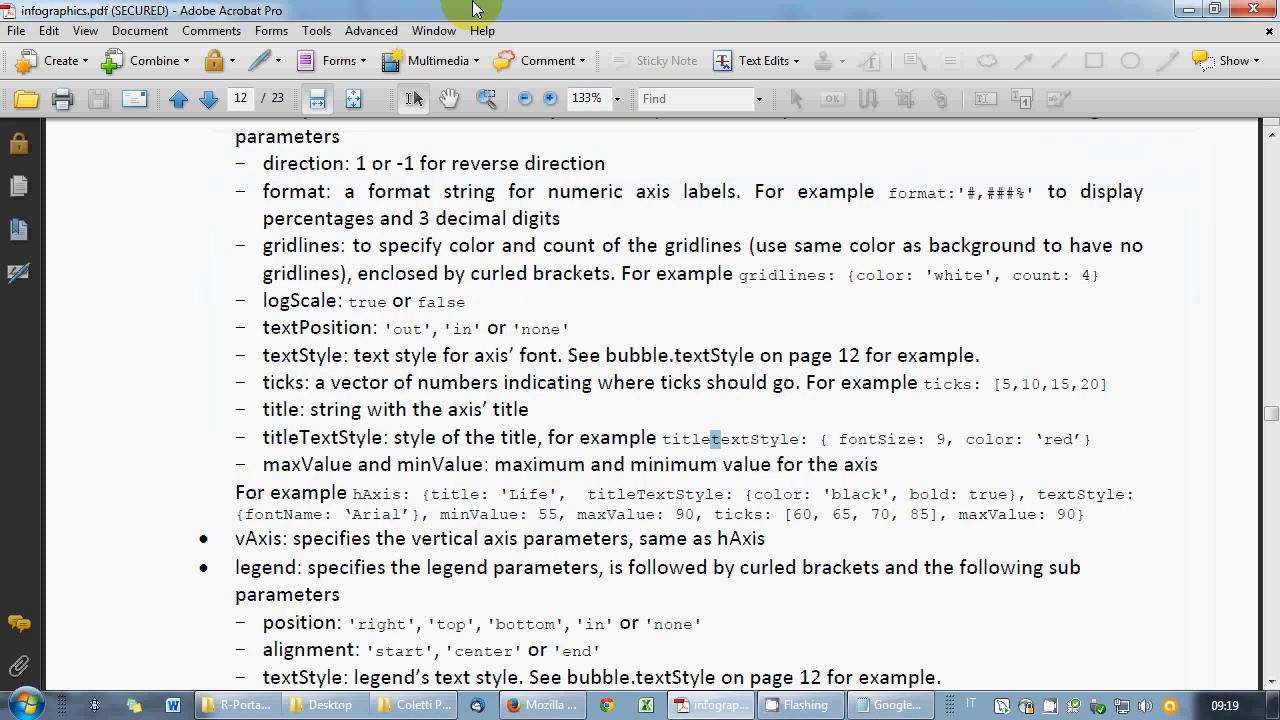
pyautogui.click(882, 705)
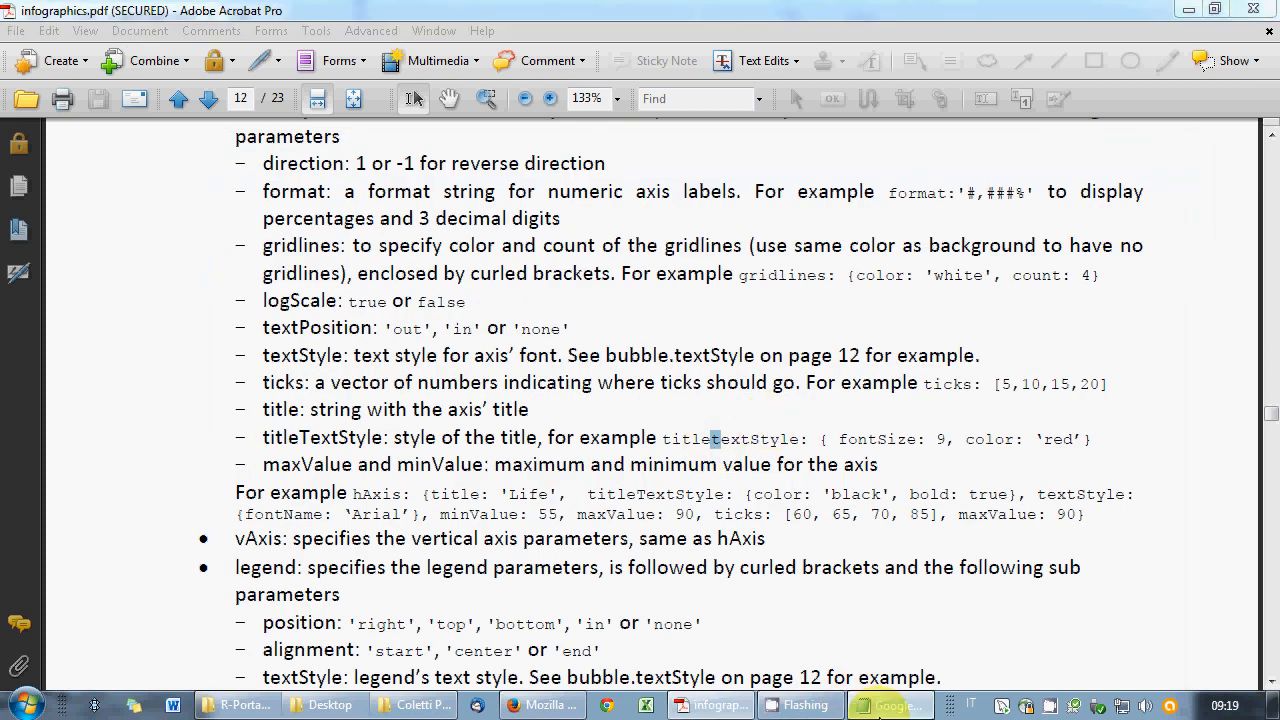
pyautogui.click(226, 178)
pyautogui.click(260, 243)
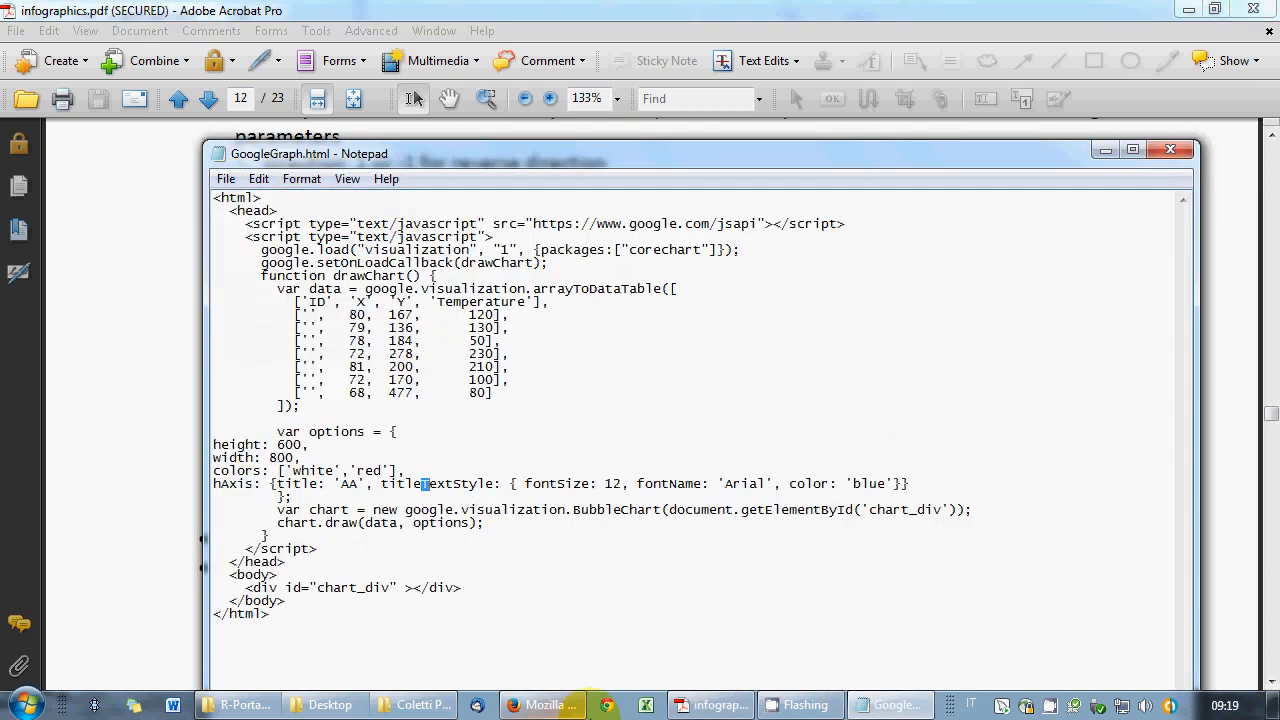
pyautogui.click(560, 705)
pyautogui.click(825, 51)
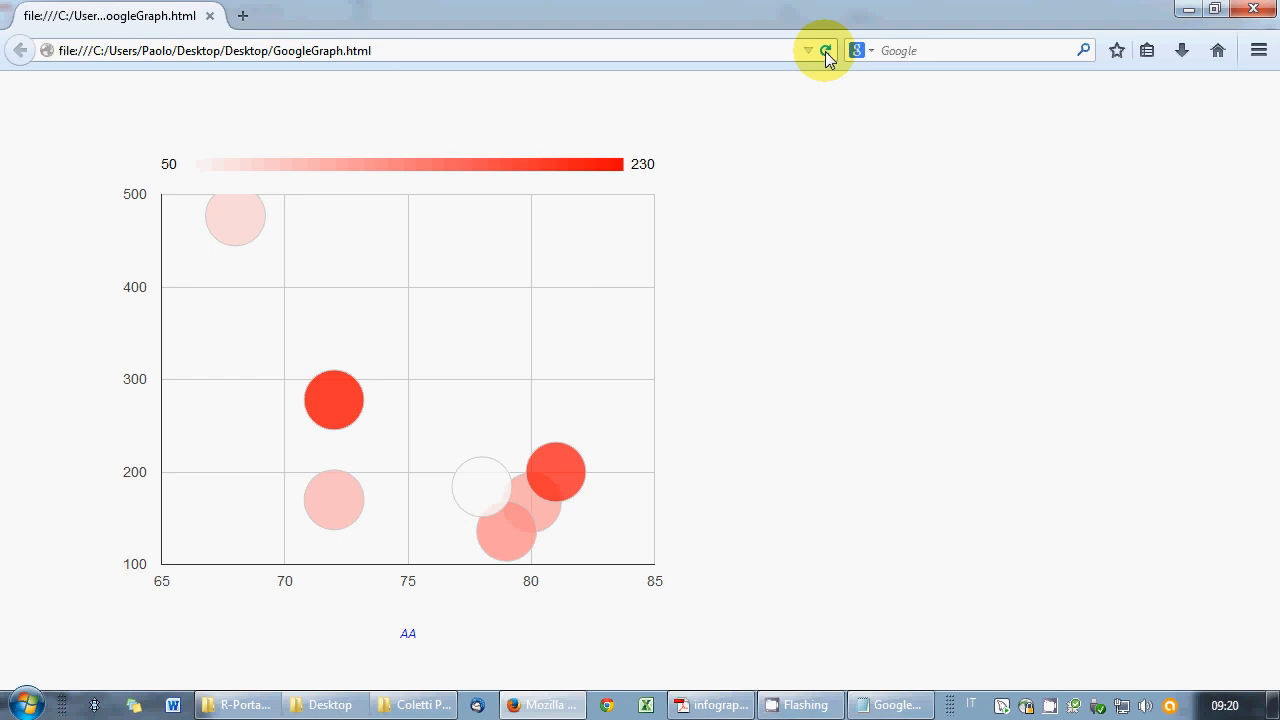
pyautogui.click(873, 705)
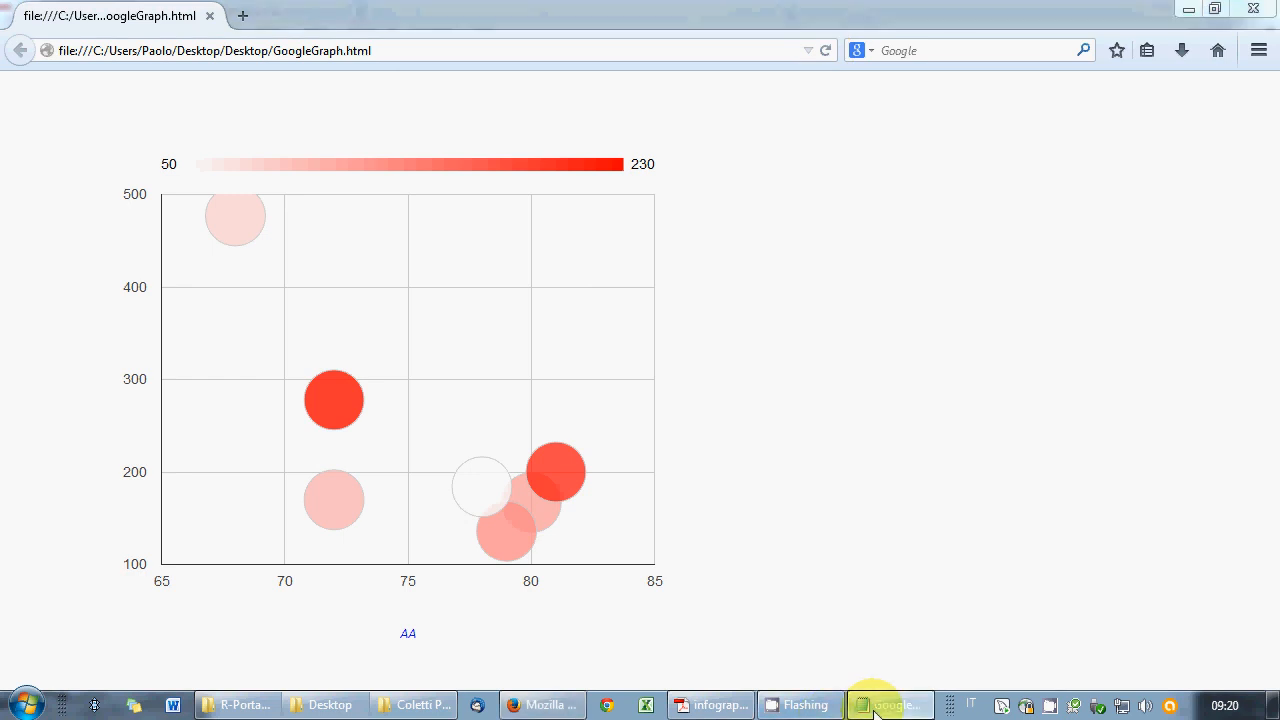
pyautogui.click(939, 484)
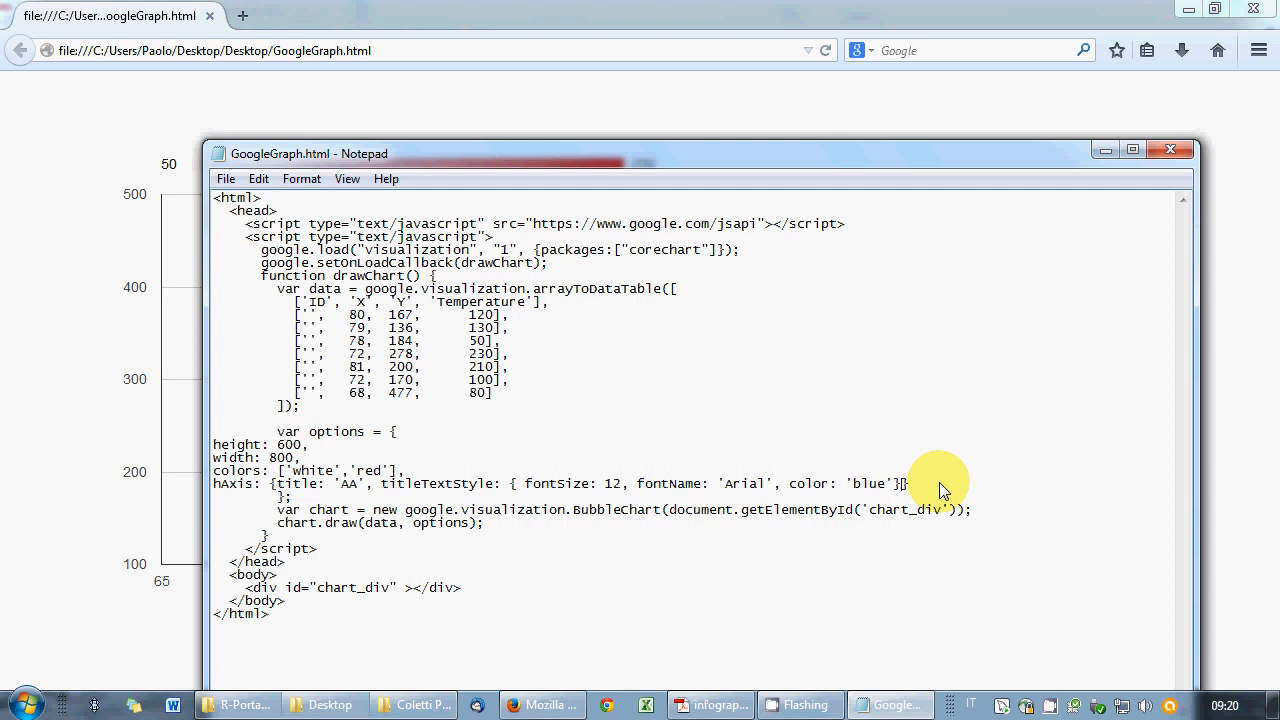
# - Append gridlines: {color: 'white' from the PDF example to the hAxis options, then save and reload
pyautogui.write(',')
pyautogui.click(718, 705)
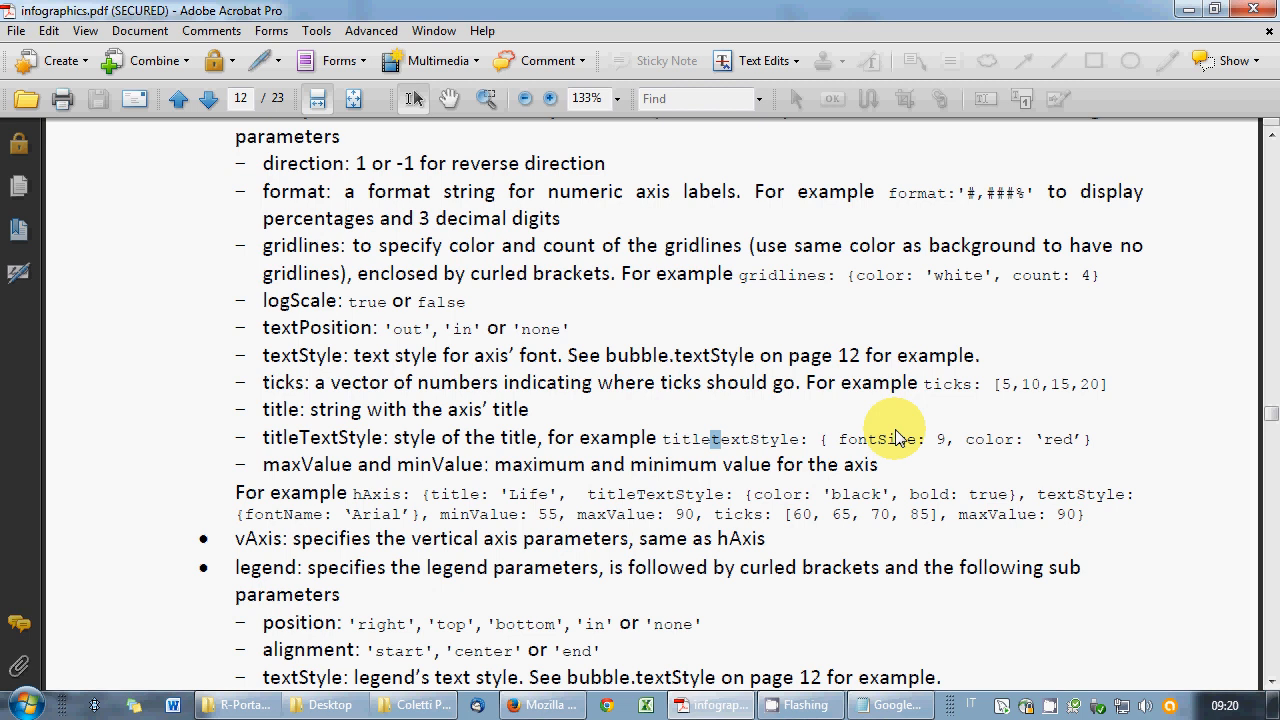
pyautogui.moveTo(740, 278); pyautogui.dragTo(1105, 290)
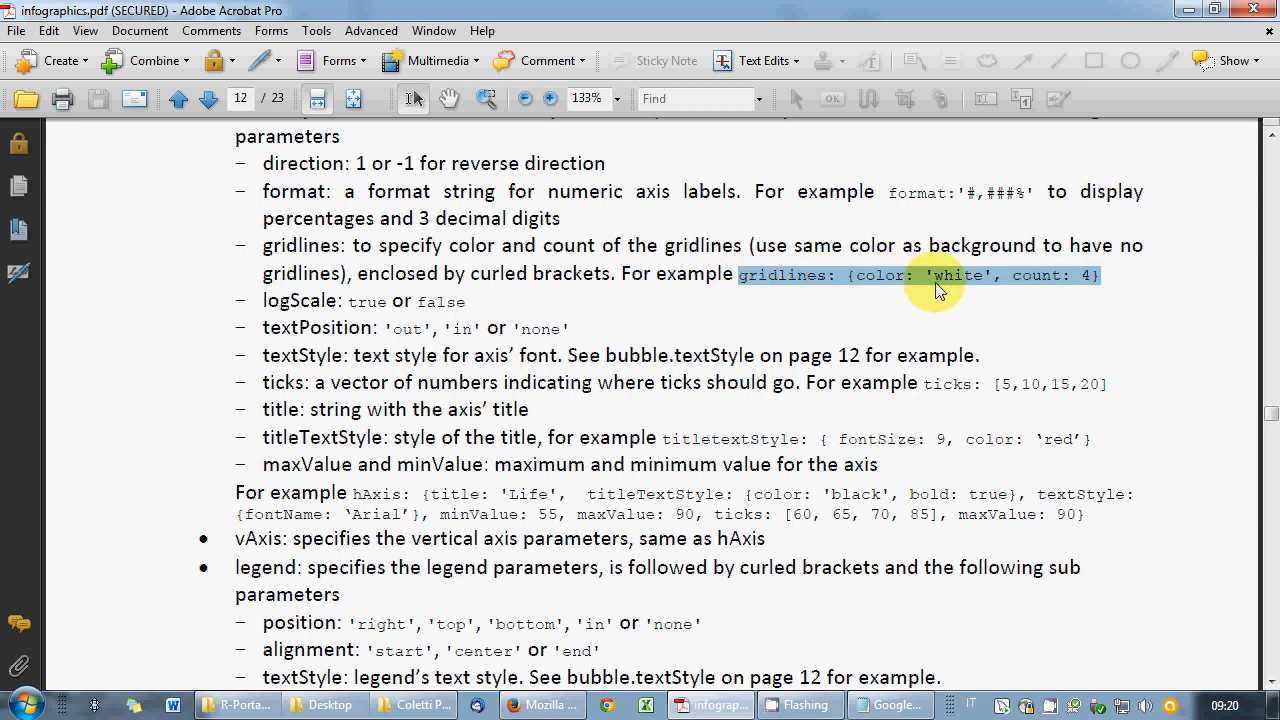
pyautogui.click(876, 706)
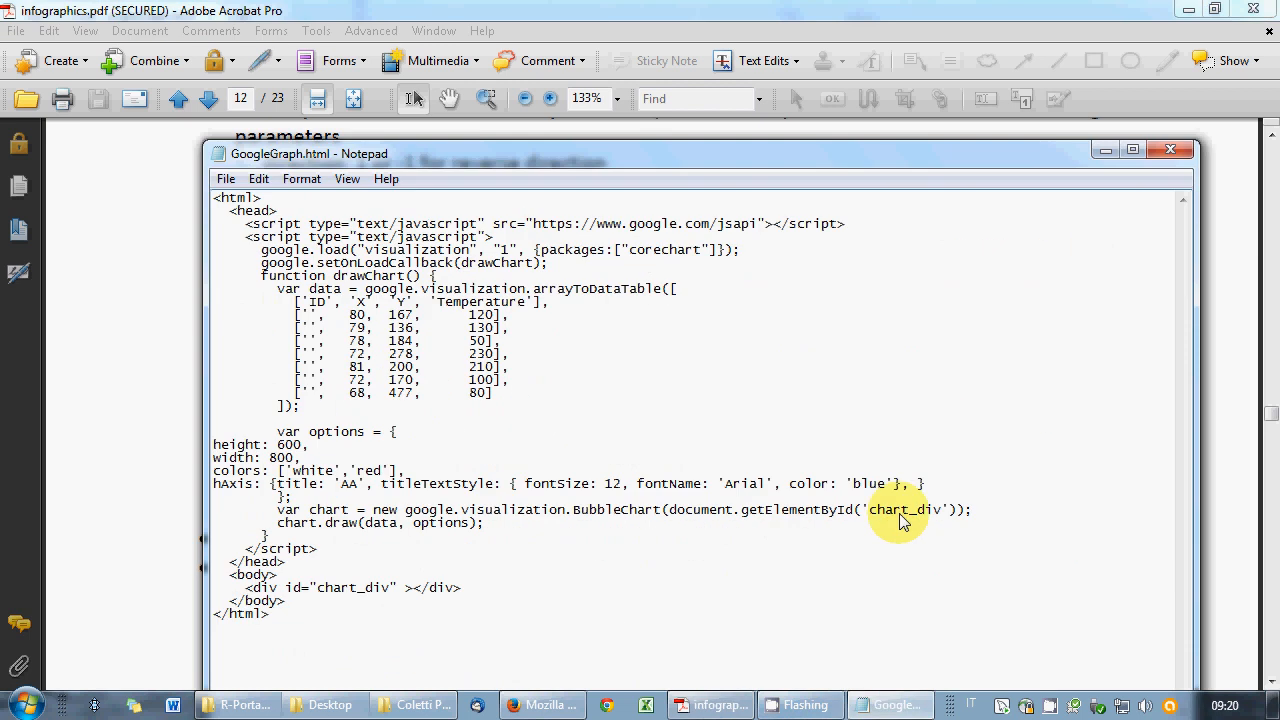
pyautogui.write("gridlines: {color: 'white'")
pyautogui.click(227, 179)
pyautogui.click(245, 245)
pyautogui.click(543, 705)
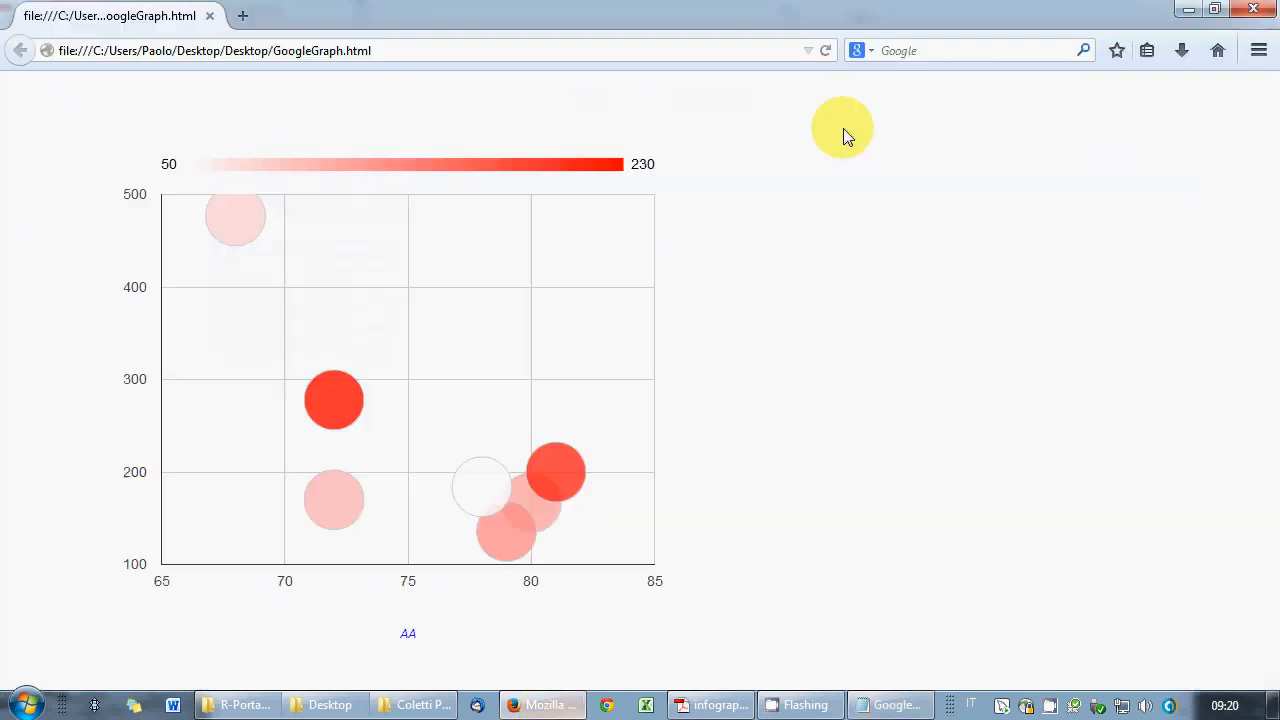
pyautogui.click(826, 50)
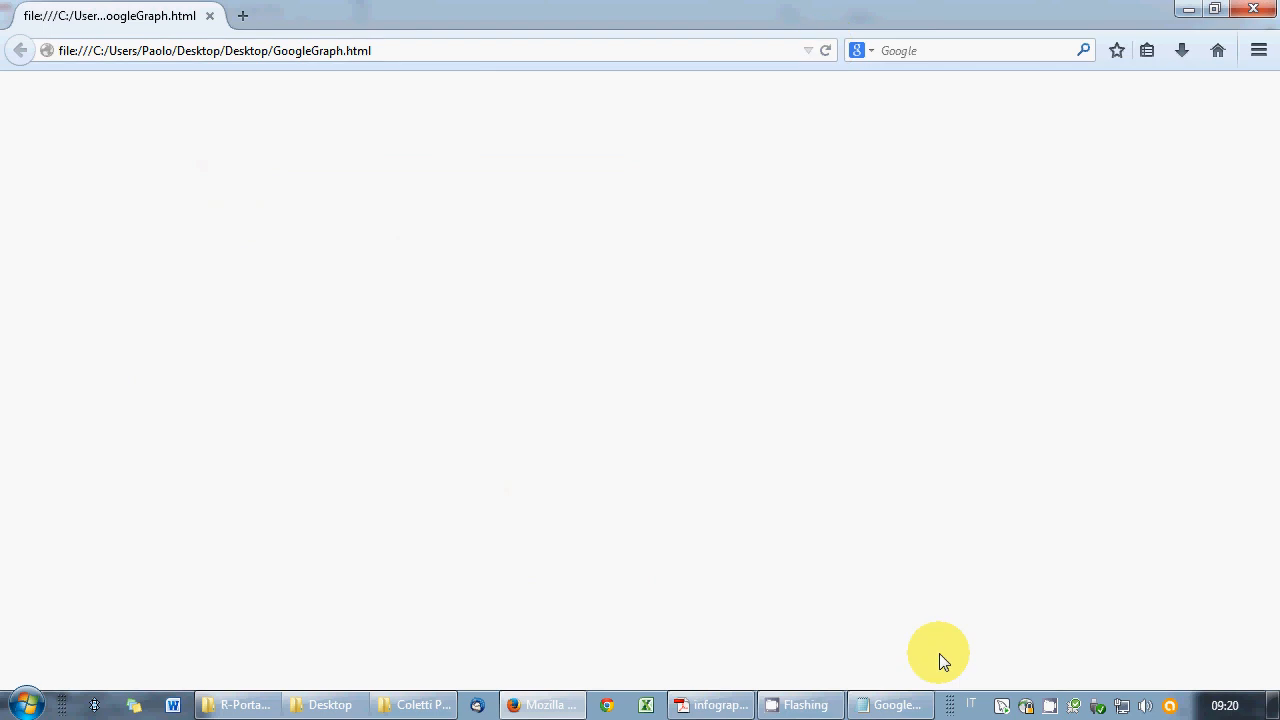
pyautogui.click(893, 705)
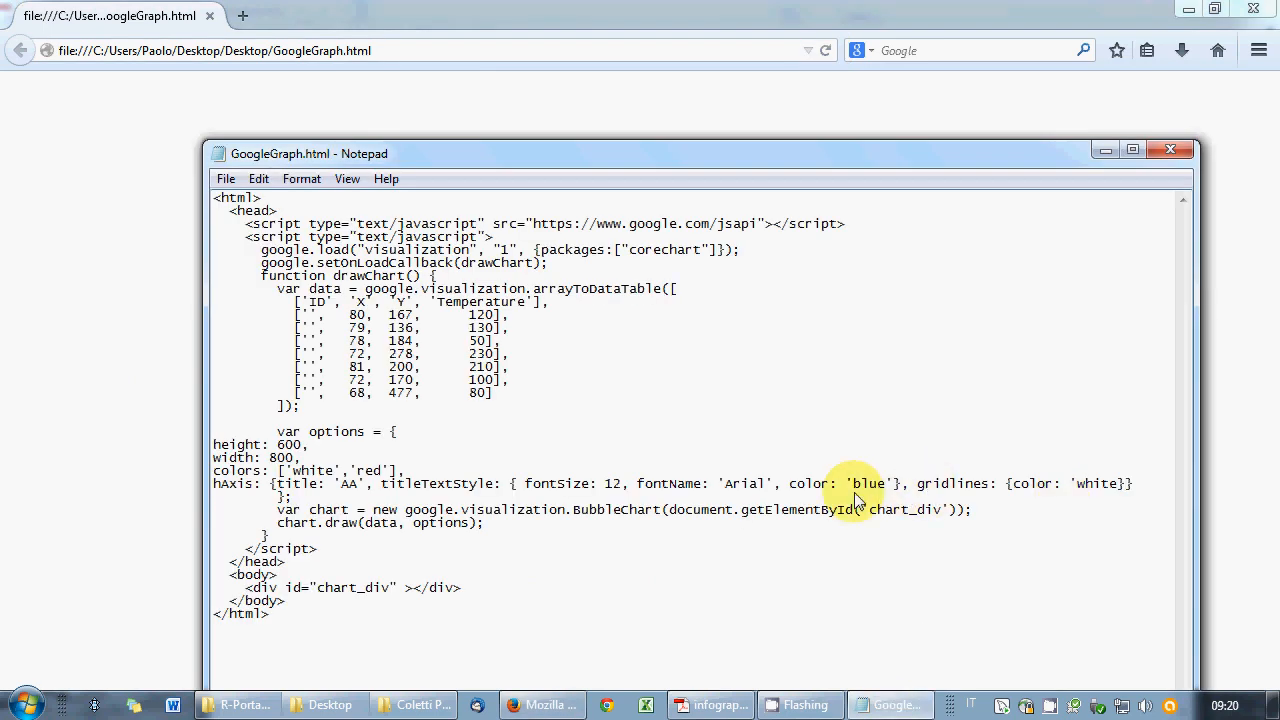
# - Add the missing closing brace, save, and reload the chart without vertical gridlines
pyautogui.click(1125, 485)
pyautogui.write('}')
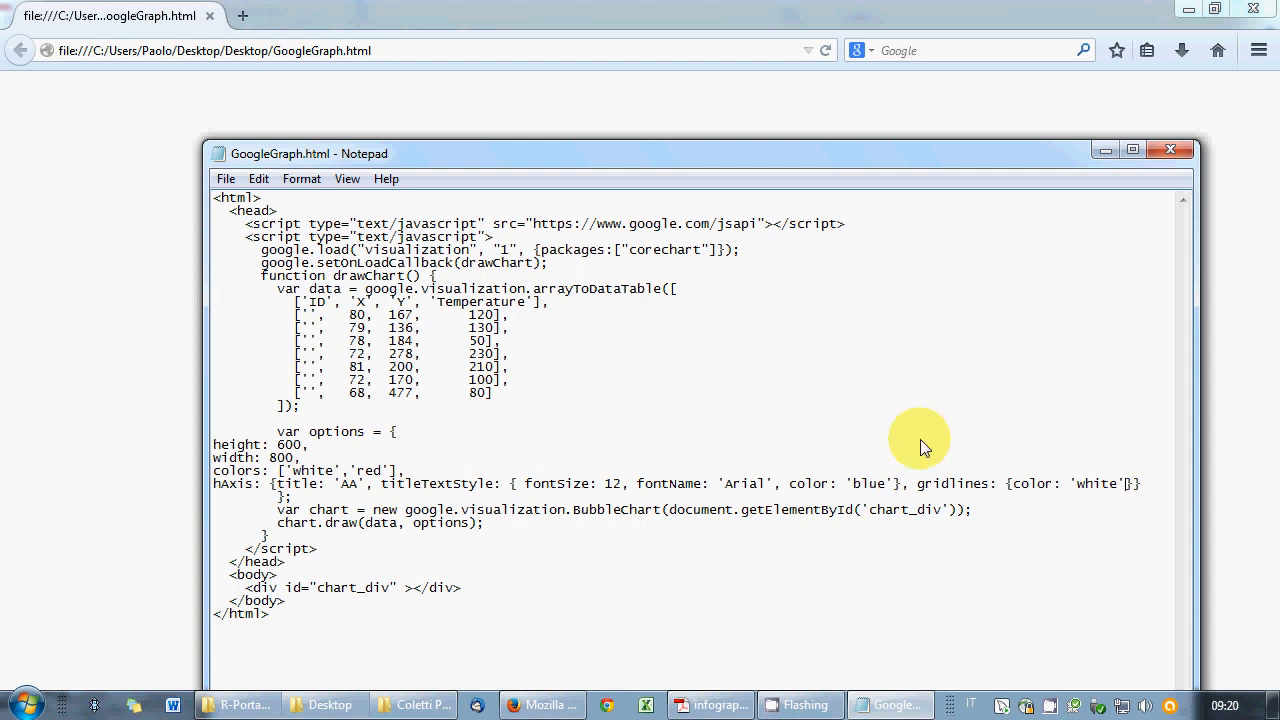
pyautogui.click(228, 179)
pyautogui.click(257, 243)
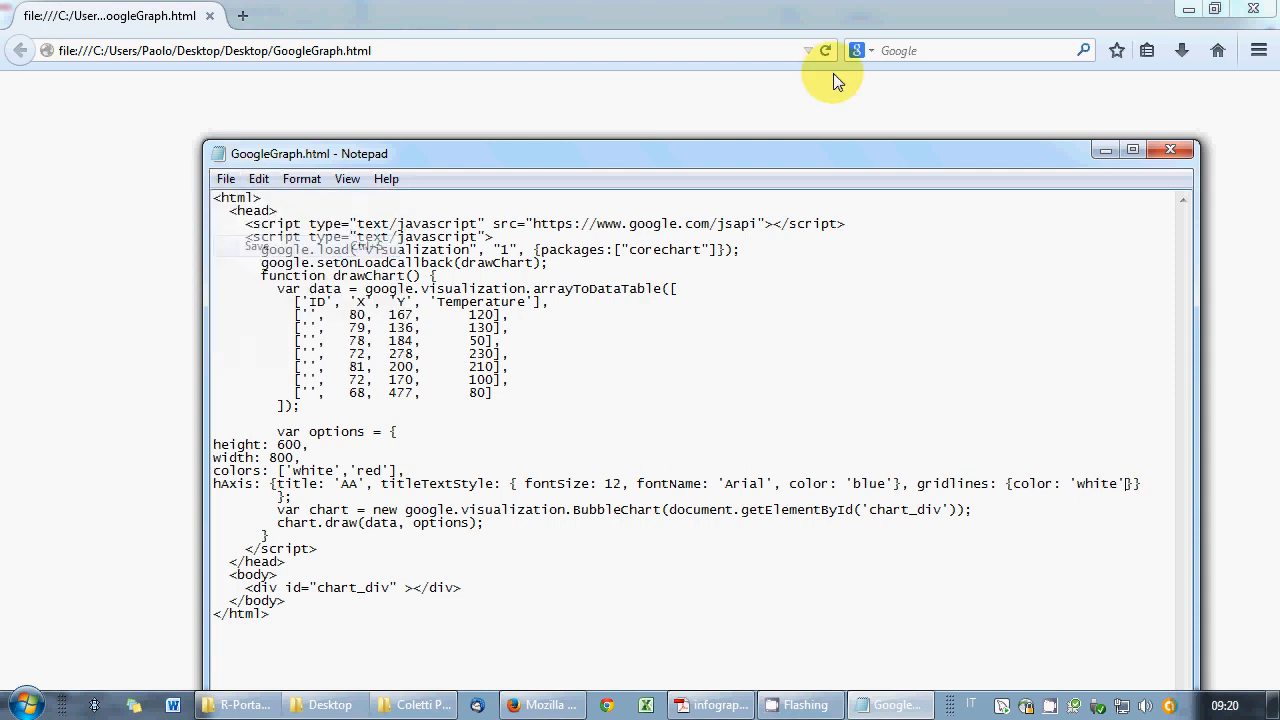
pyautogui.click(825, 50)
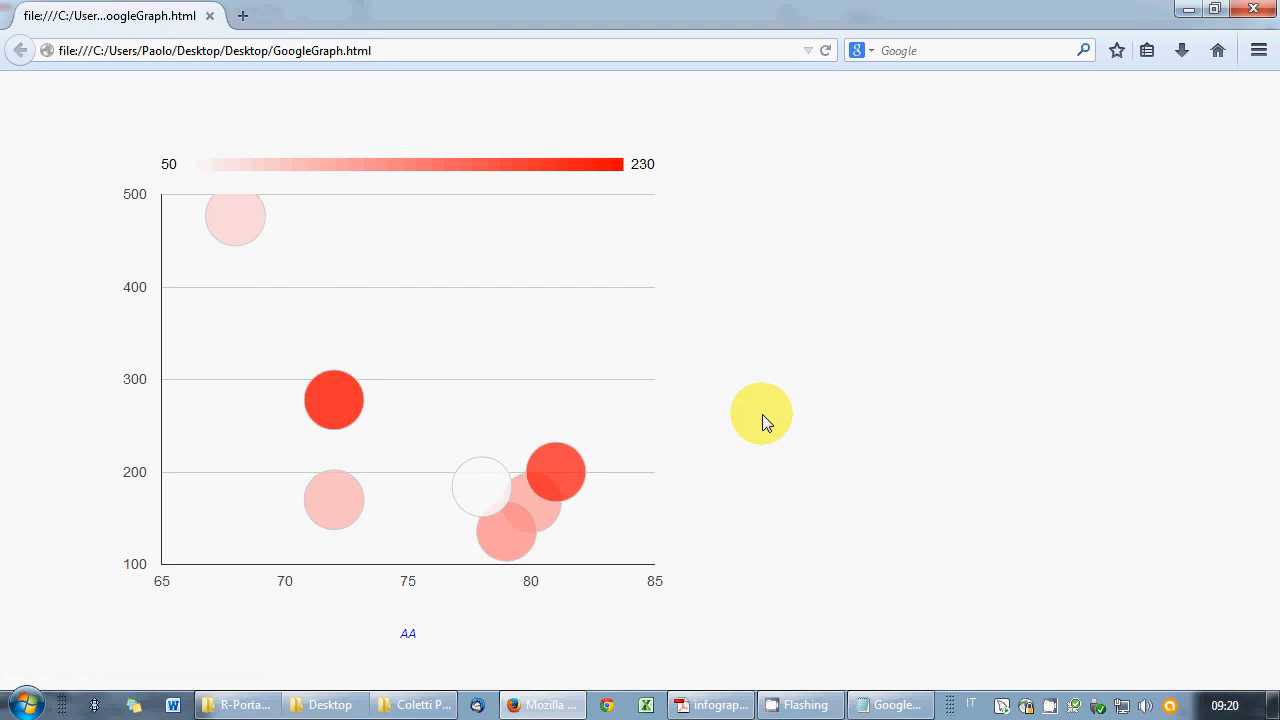
pyautogui.click(895, 705)
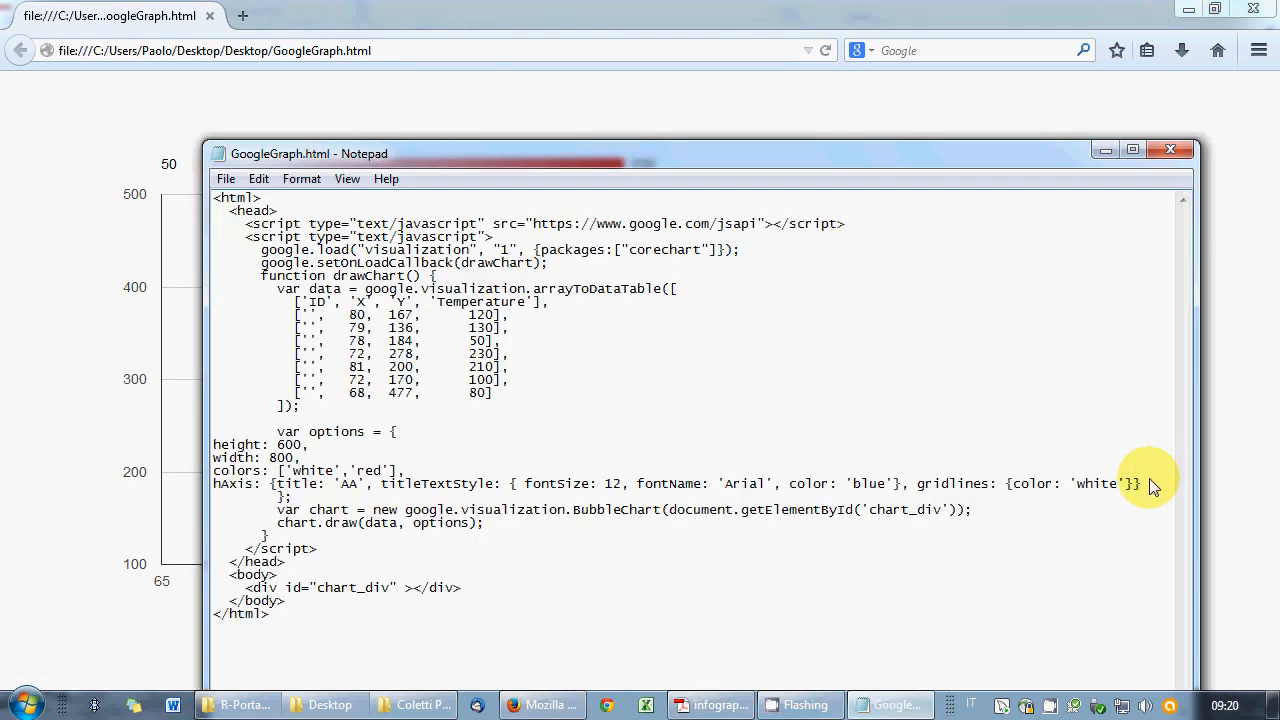
# - Duplicate the hAxis line as a vAxis line titled 'BB' with white gridlines
pyautogui.write(',')
pyautogui.press('Home')
pyautogui.hotkey('shift', 'Down')
pyautogui.hotkey('ctrl', 'c')
pyautogui.hotkey('ctrl', 'v')
pyautogui.hotkey('ctrl', 'v')
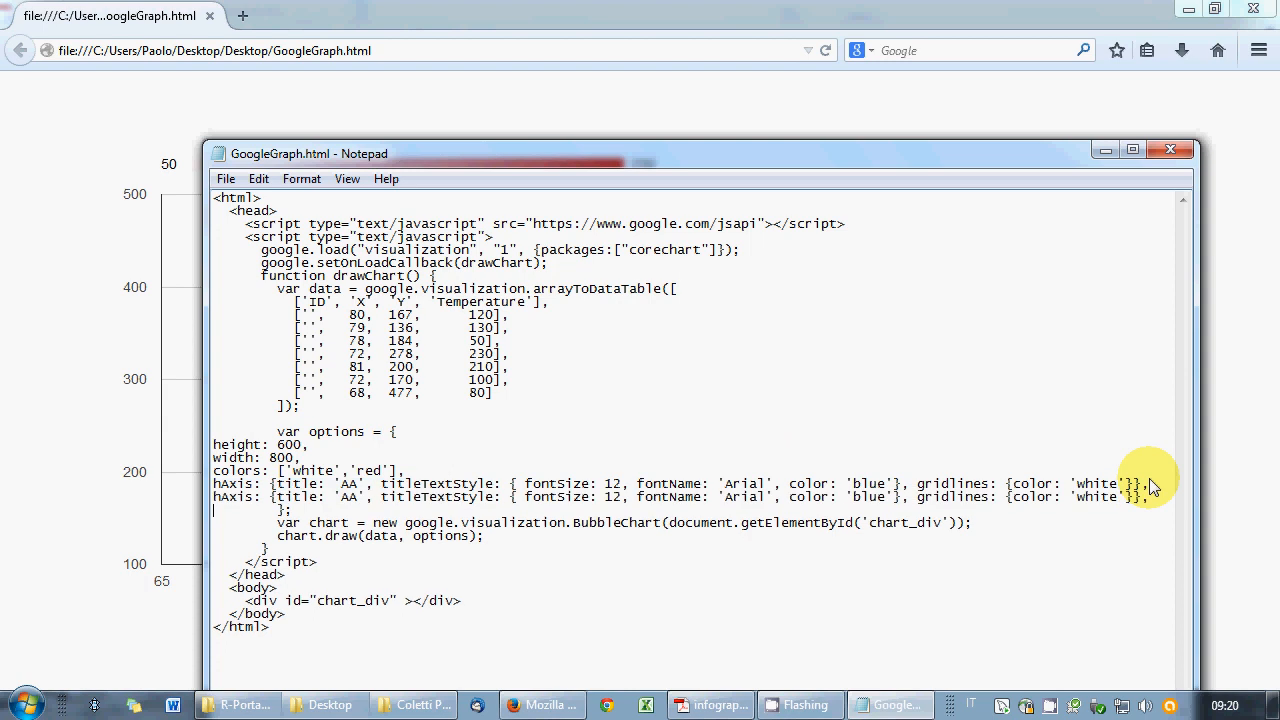
pyautogui.press('Delete')
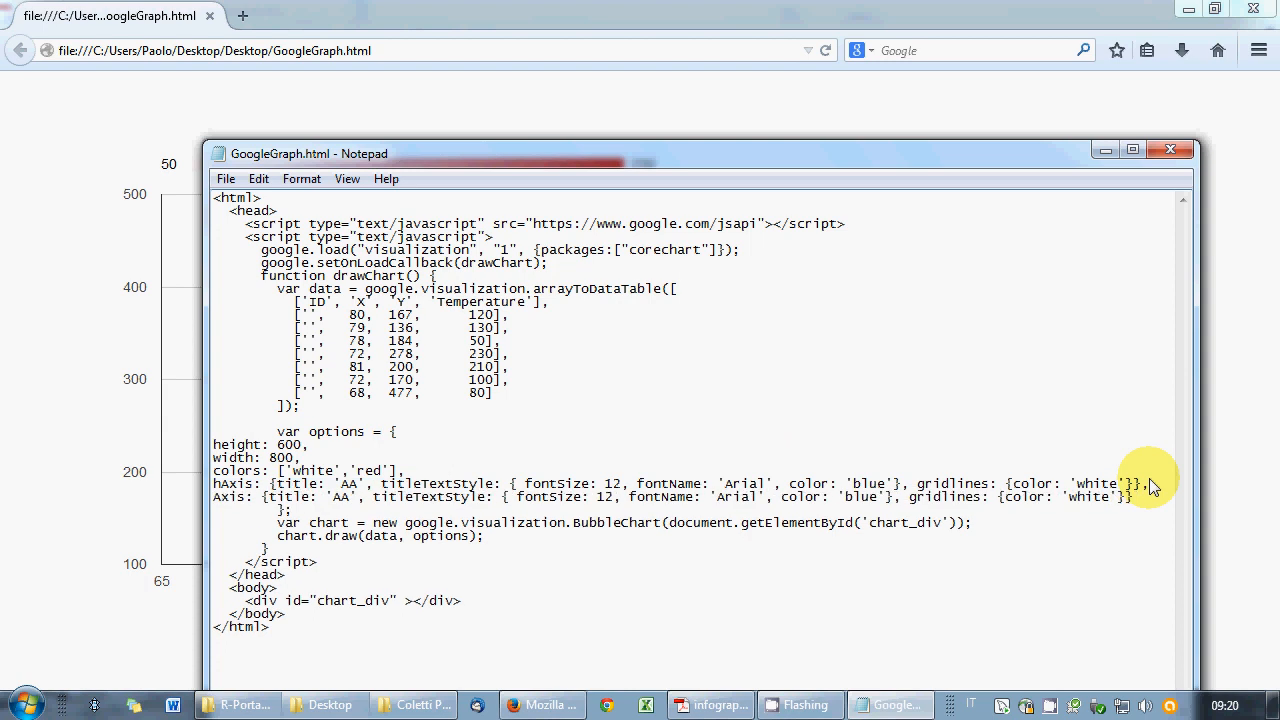
pyautogui.write('v')
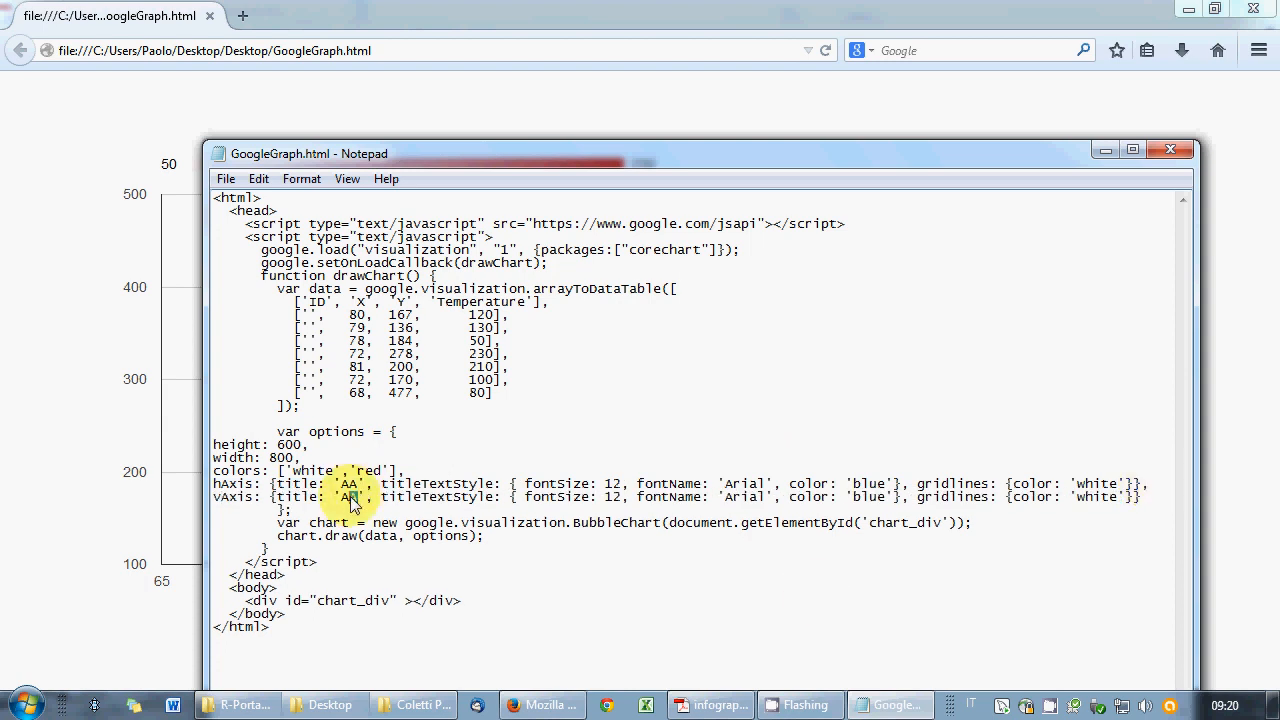
pyautogui.write('BB')
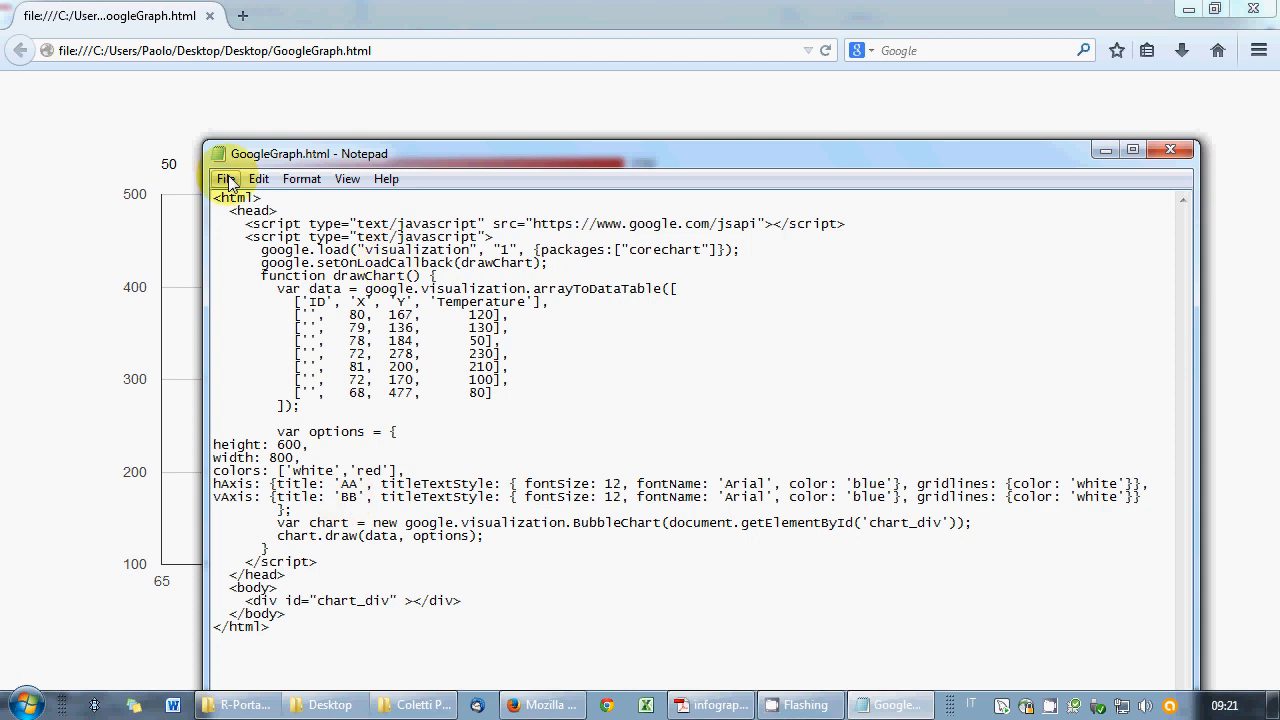
# - Save GoogleGraph.html and reload the chart to show the 'BB' vertical axis title
pyautogui.click(226, 179)
pyautogui.click(240, 243)
pyautogui.click(824, 51)
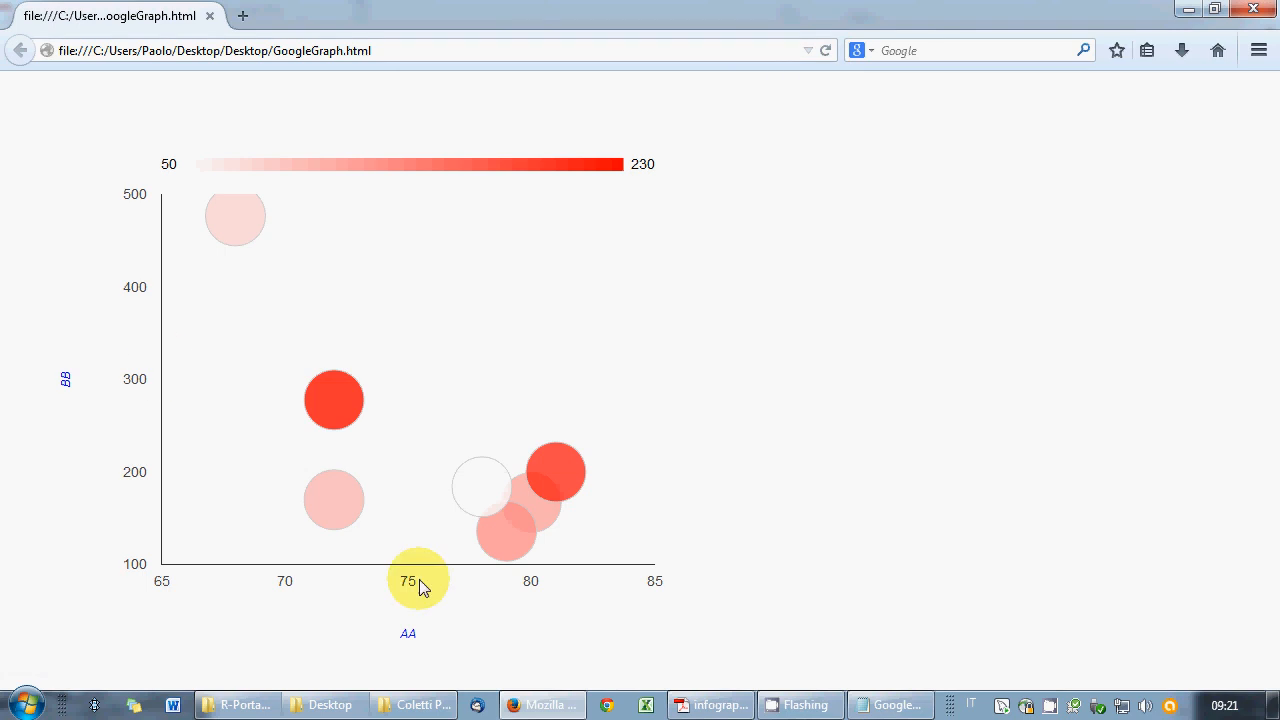
pyautogui.click(864, 705)
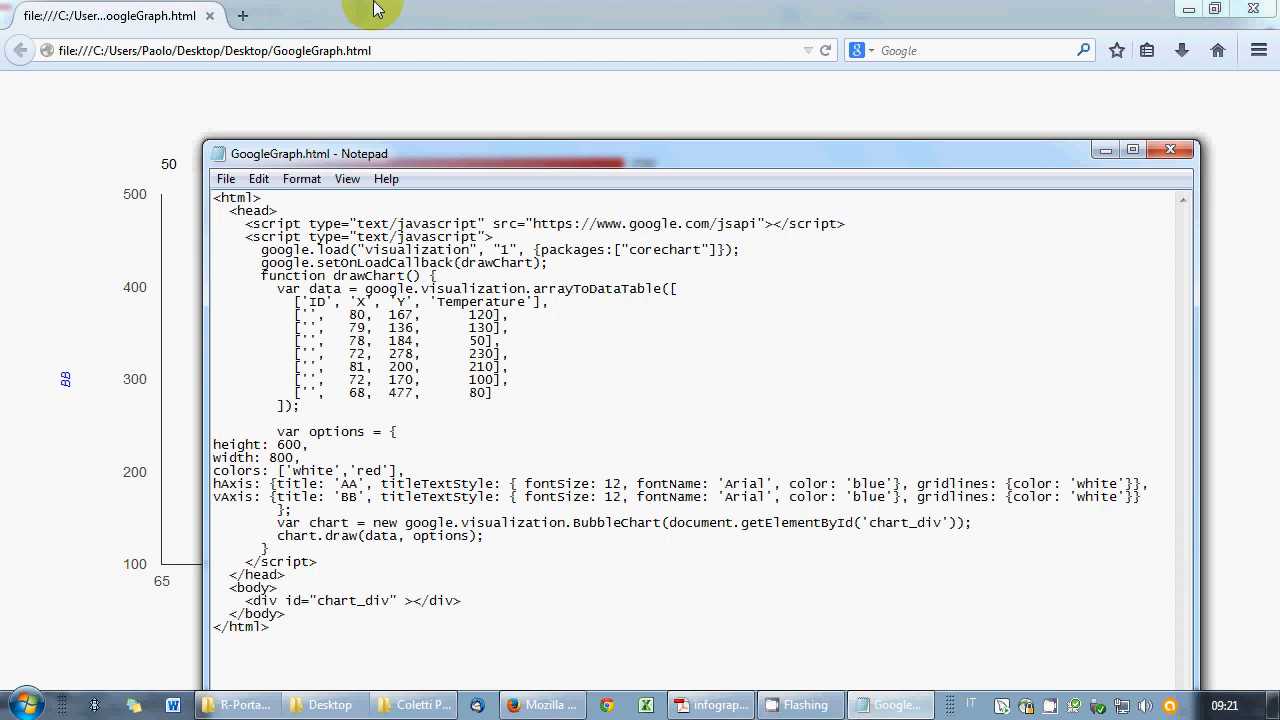
pyautogui.click(870, 705)
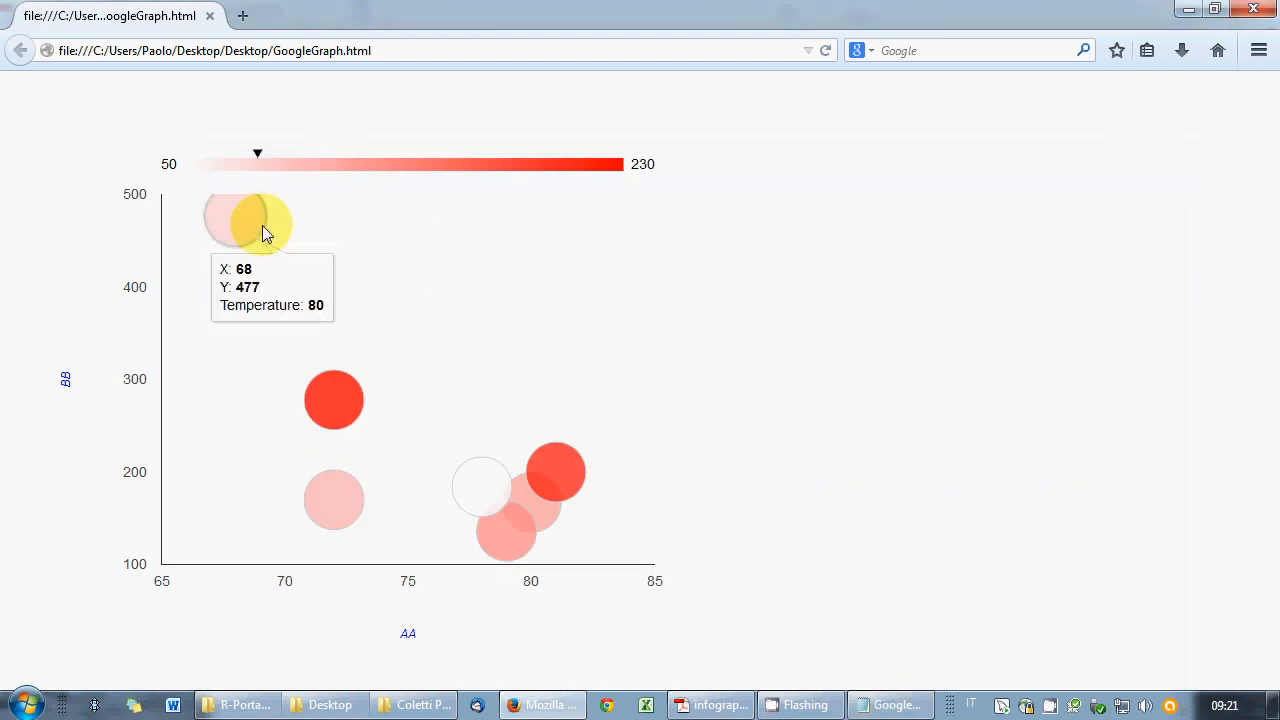
# - Save GoogleGraph.html again, close Notepad, and bring up the Desktop folder
pyautogui.click(862, 704)
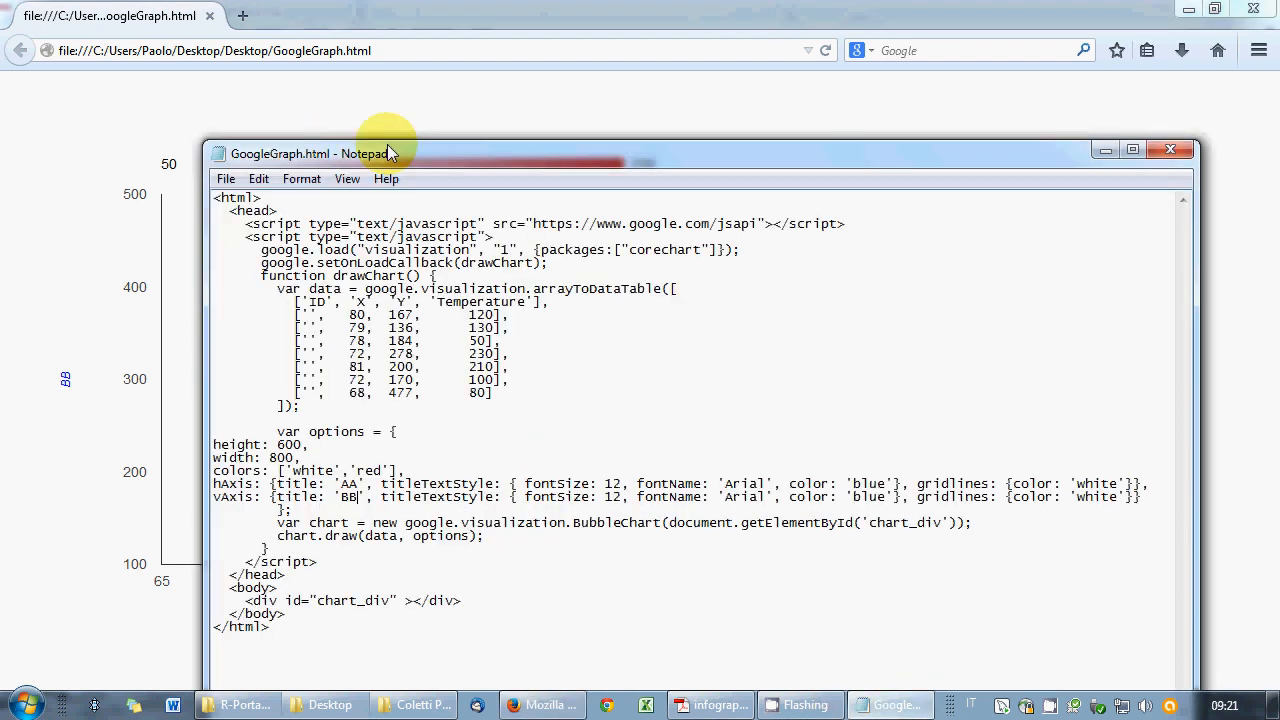
pyautogui.click(224, 178)
pyautogui.click(257, 245)
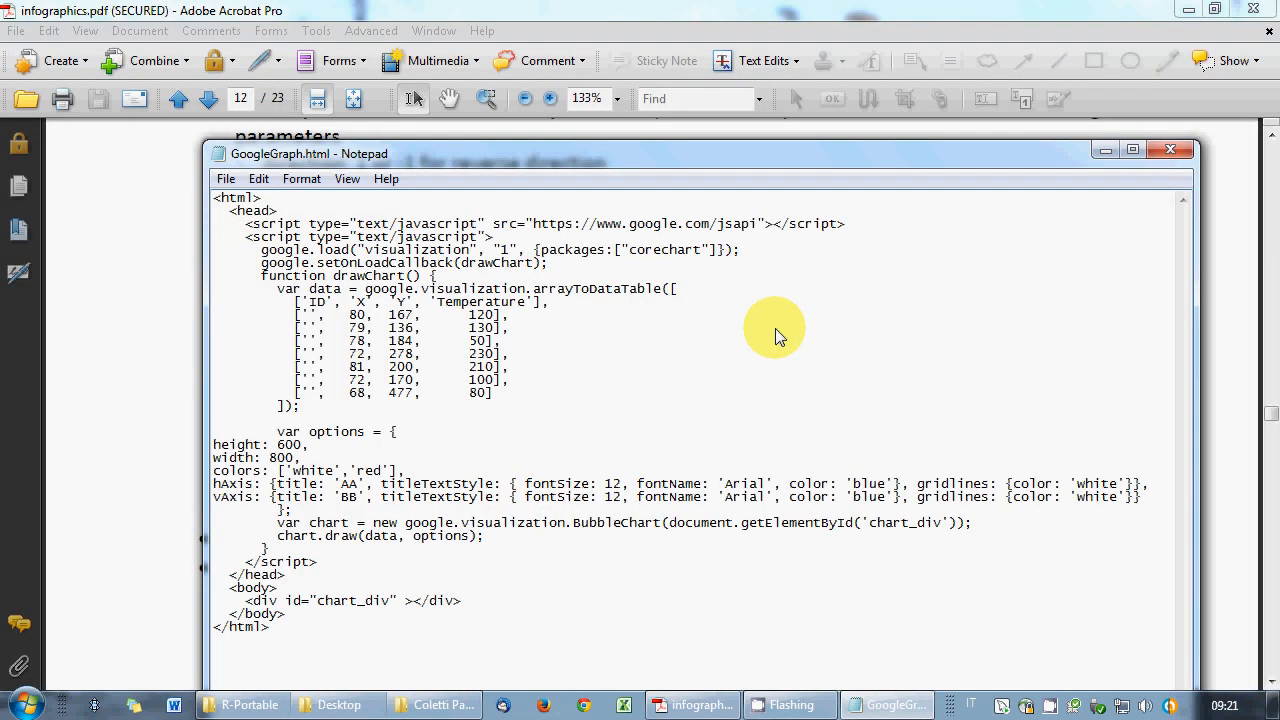
pyautogui.click(1169, 150)
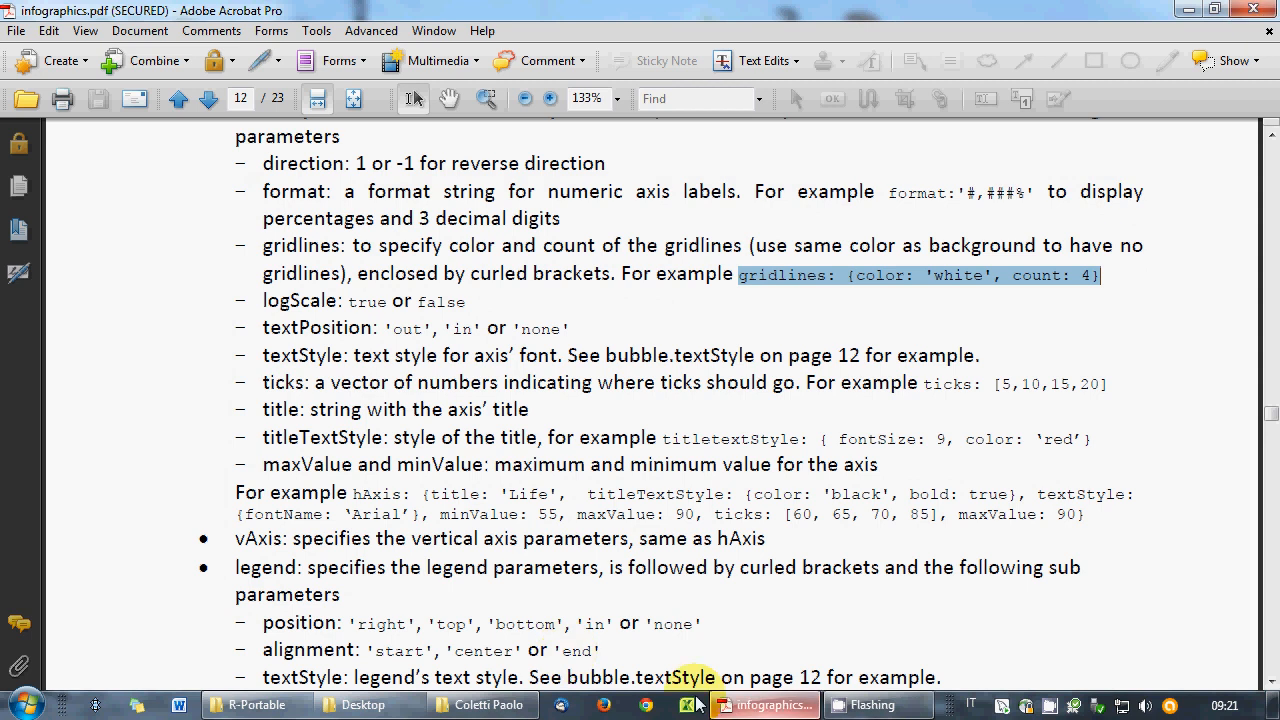
pyautogui.click(363, 704)
pyautogui.click(470, 557)
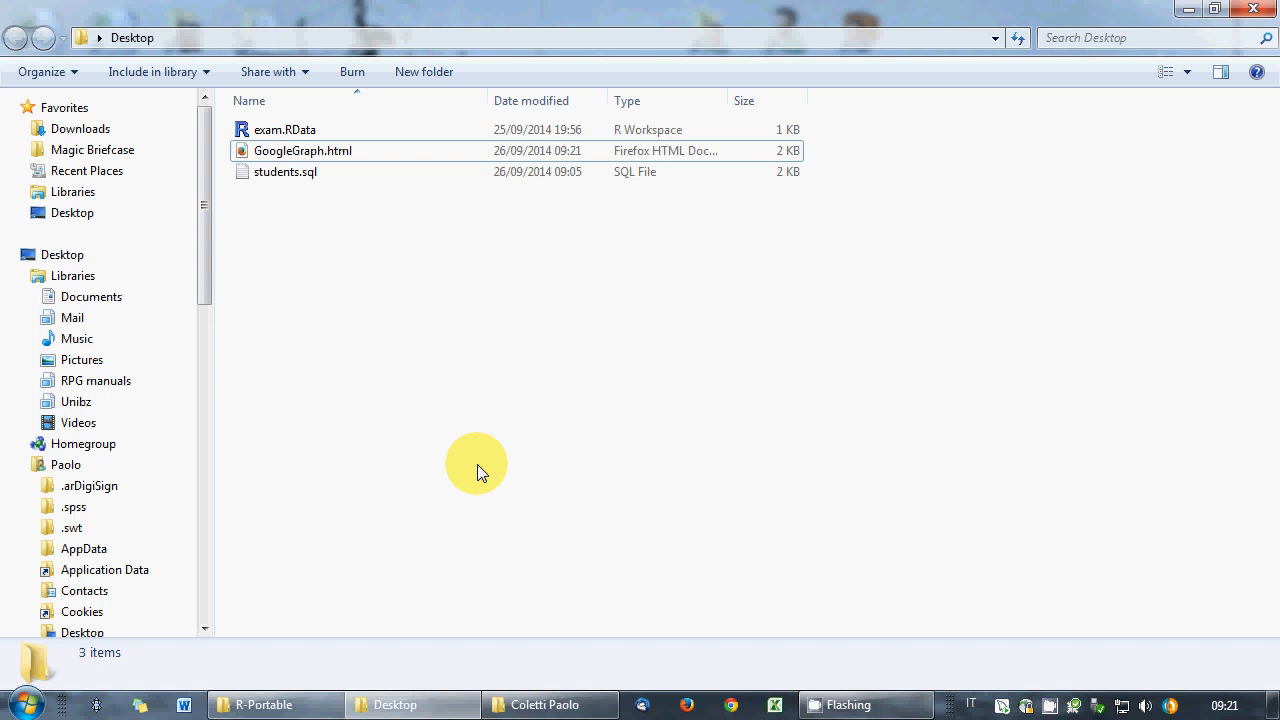
# - Launch R-Portable.exe to start the R console
pyautogui.click(312, 705)
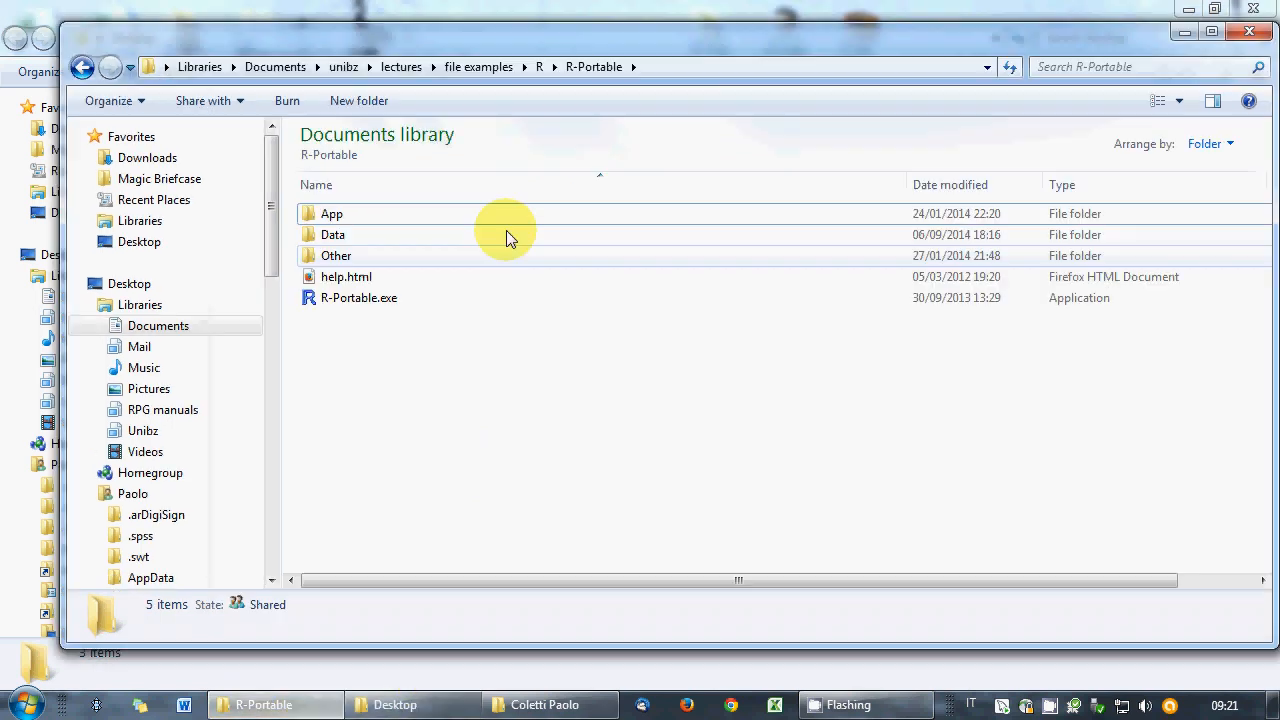
pyautogui.click(358, 300)
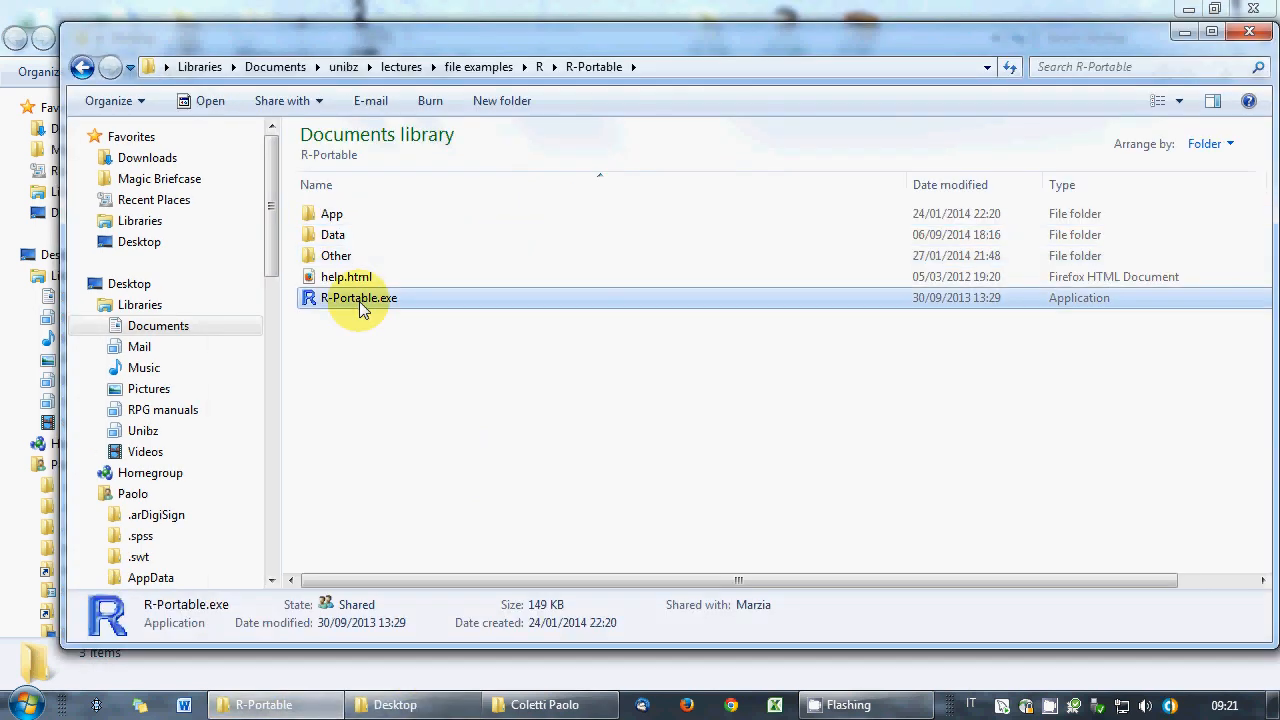
pyautogui.doubleClick(362, 305)
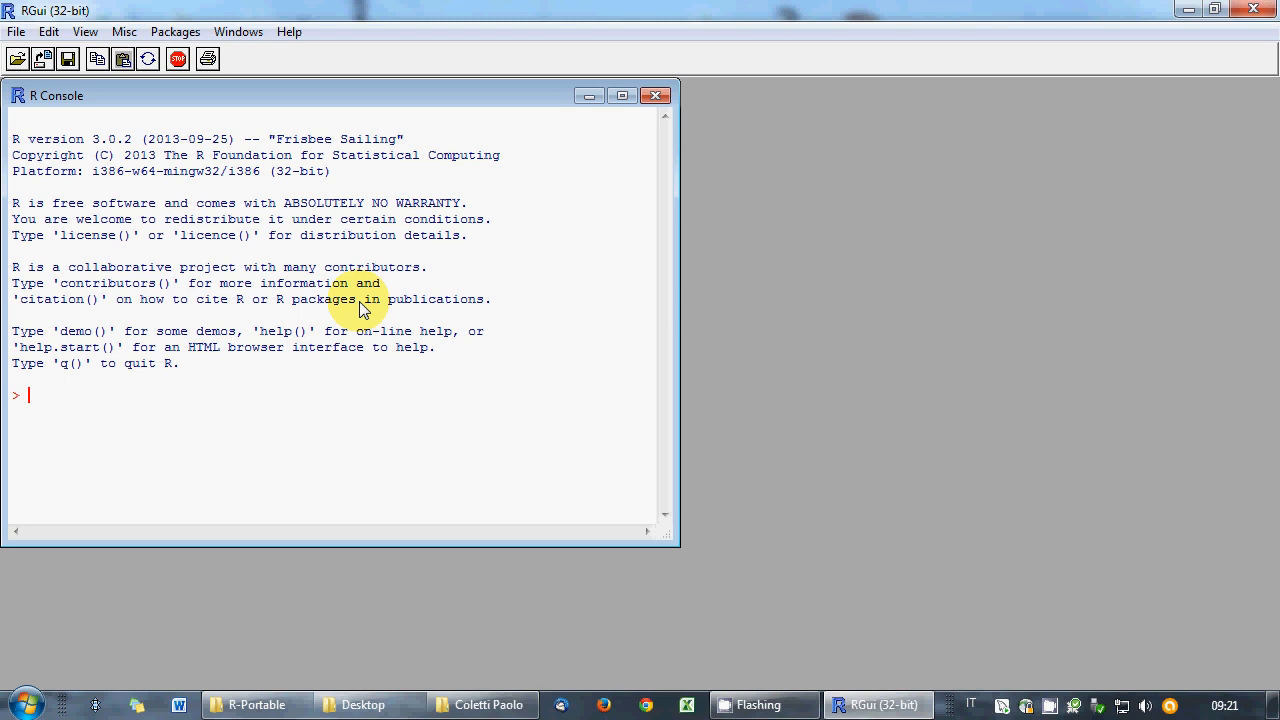
# - Start Load Workspace and copy the Desktop folder path from Explorer
pyautogui.click(16, 31)
pyautogui.click(58, 160)
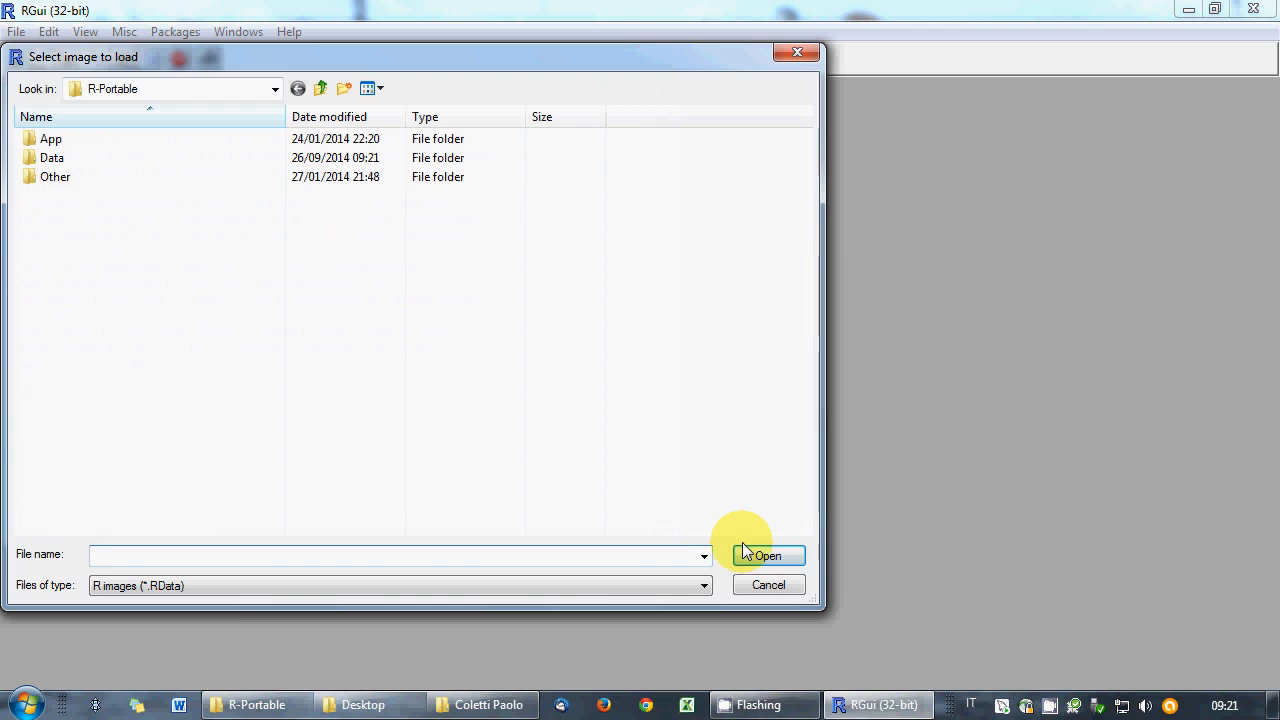
pyautogui.click(415, 705)
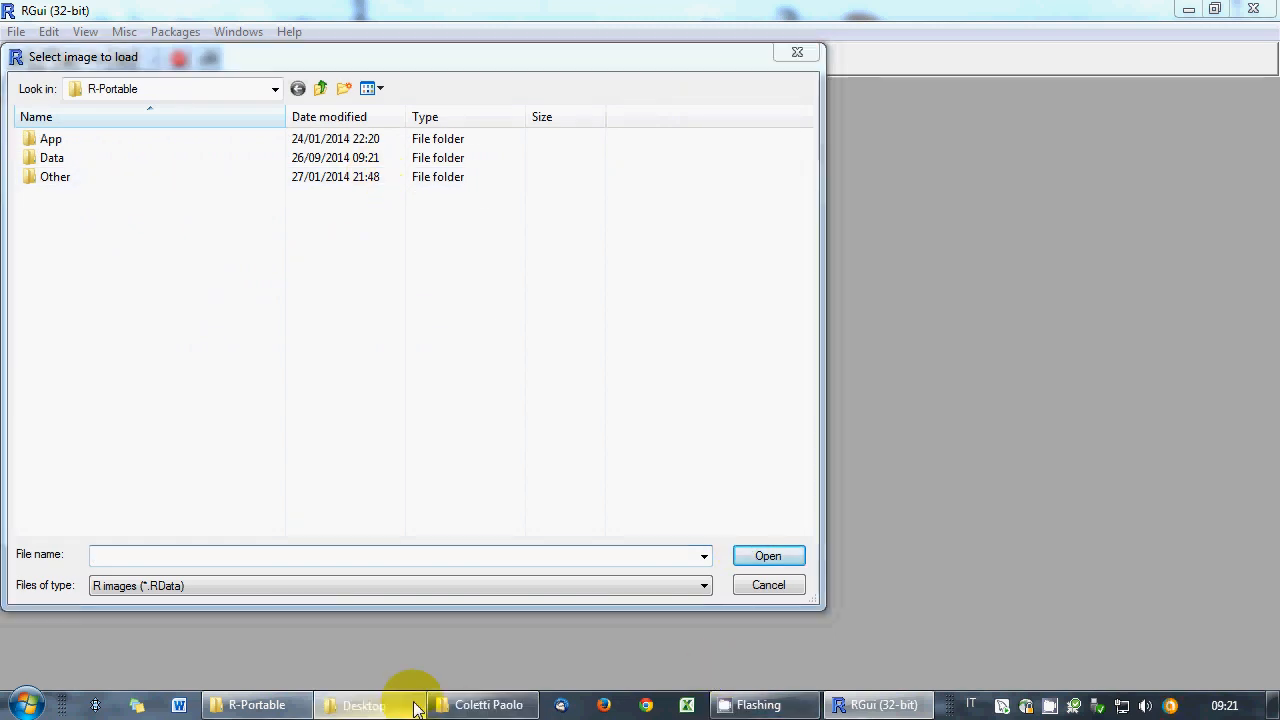
pyautogui.click(342, 40)
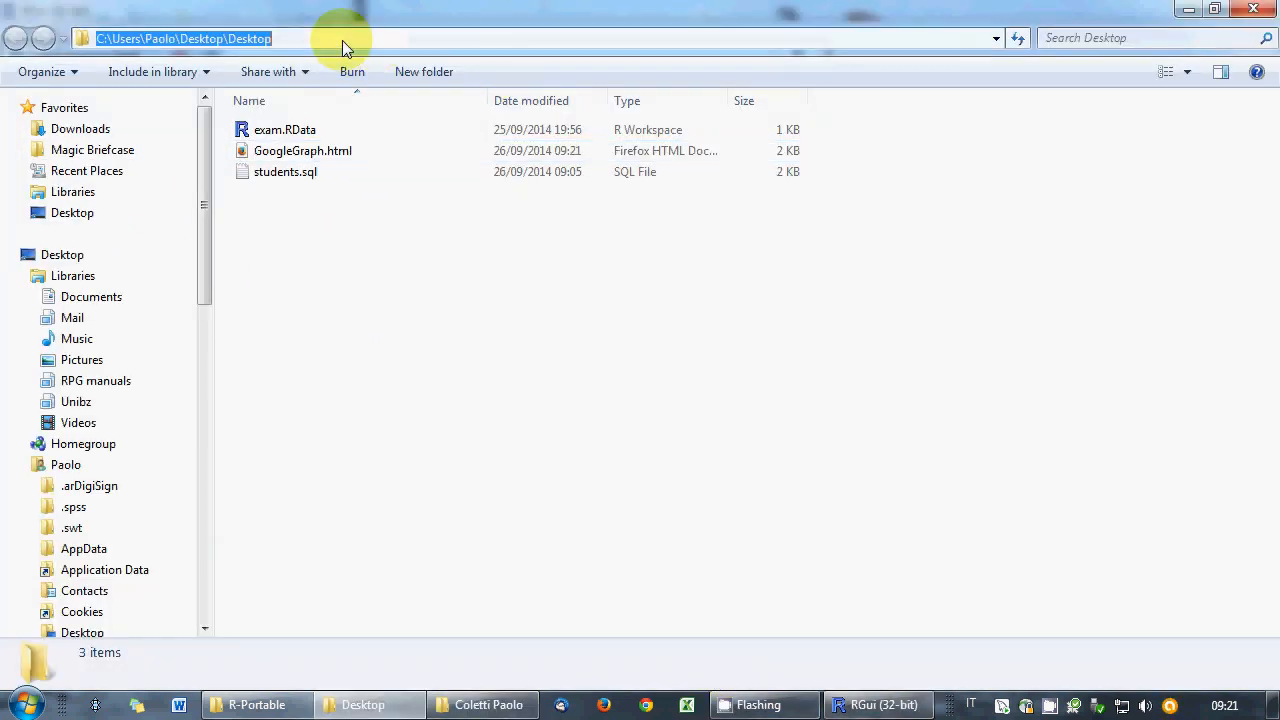
pyautogui.rightClick(238, 39)
pyautogui.click(286, 103)
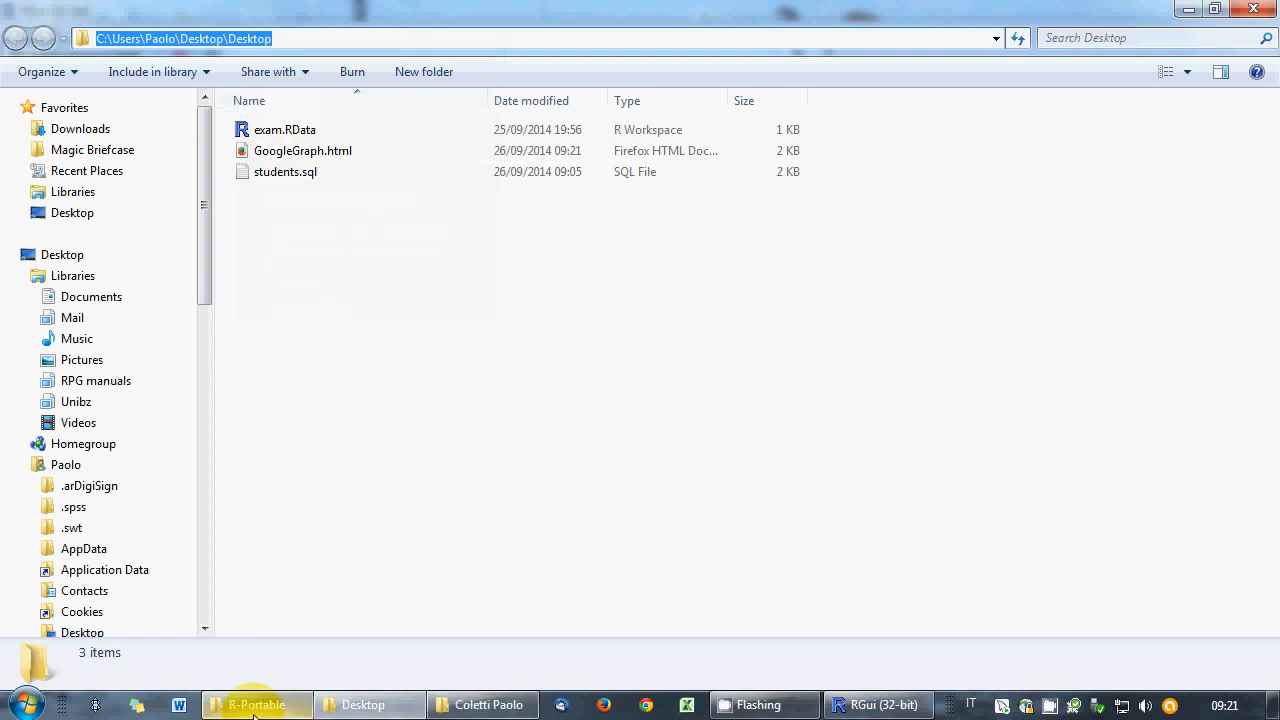
# - Paste the Desktop path into the Load Workspace dialog and load exam.RData
pyautogui.click(257, 705)
pyautogui.click(505, 705)
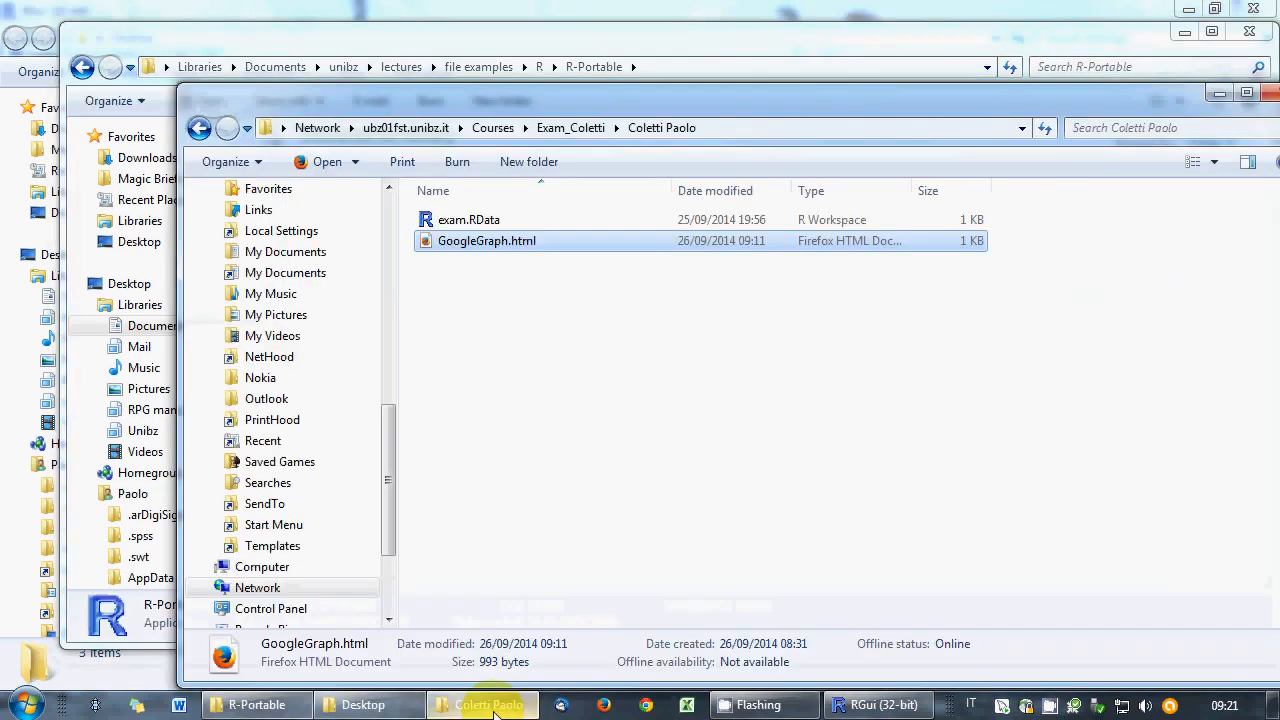
pyautogui.click(885, 705)
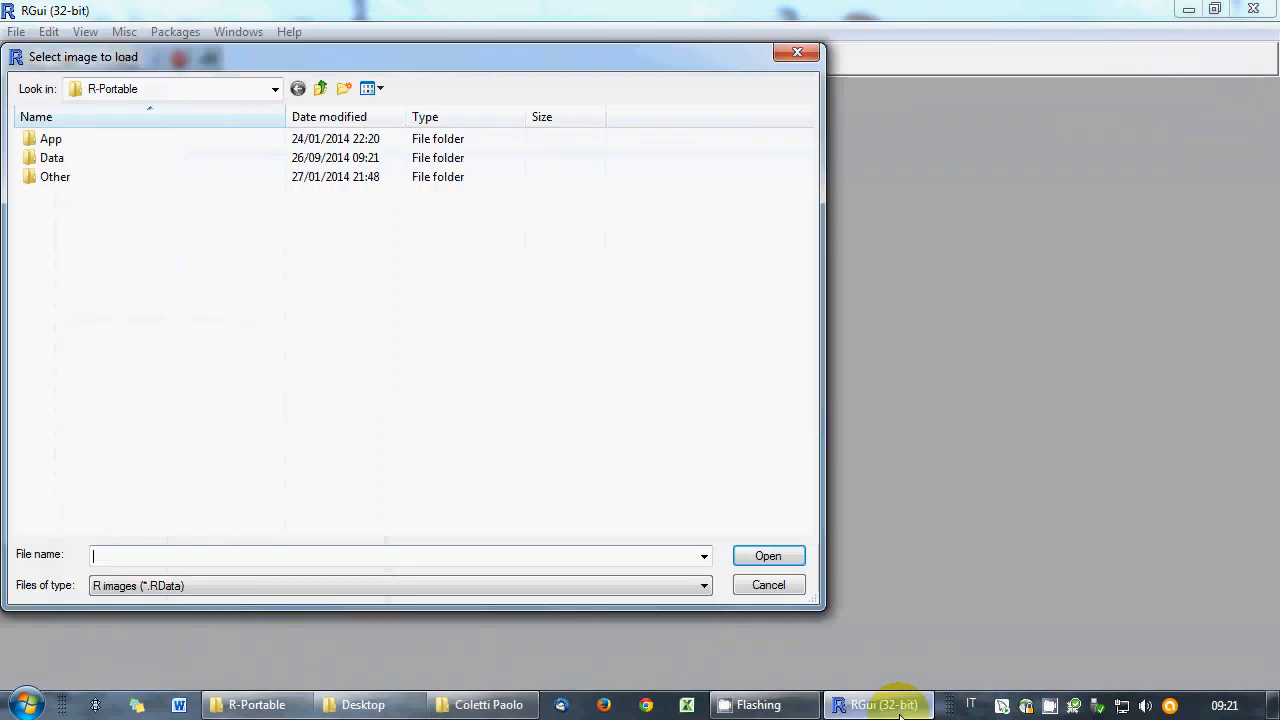
pyautogui.rightClick(142, 554)
pyautogui.click(209, 364)
pyautogui.press('Return')
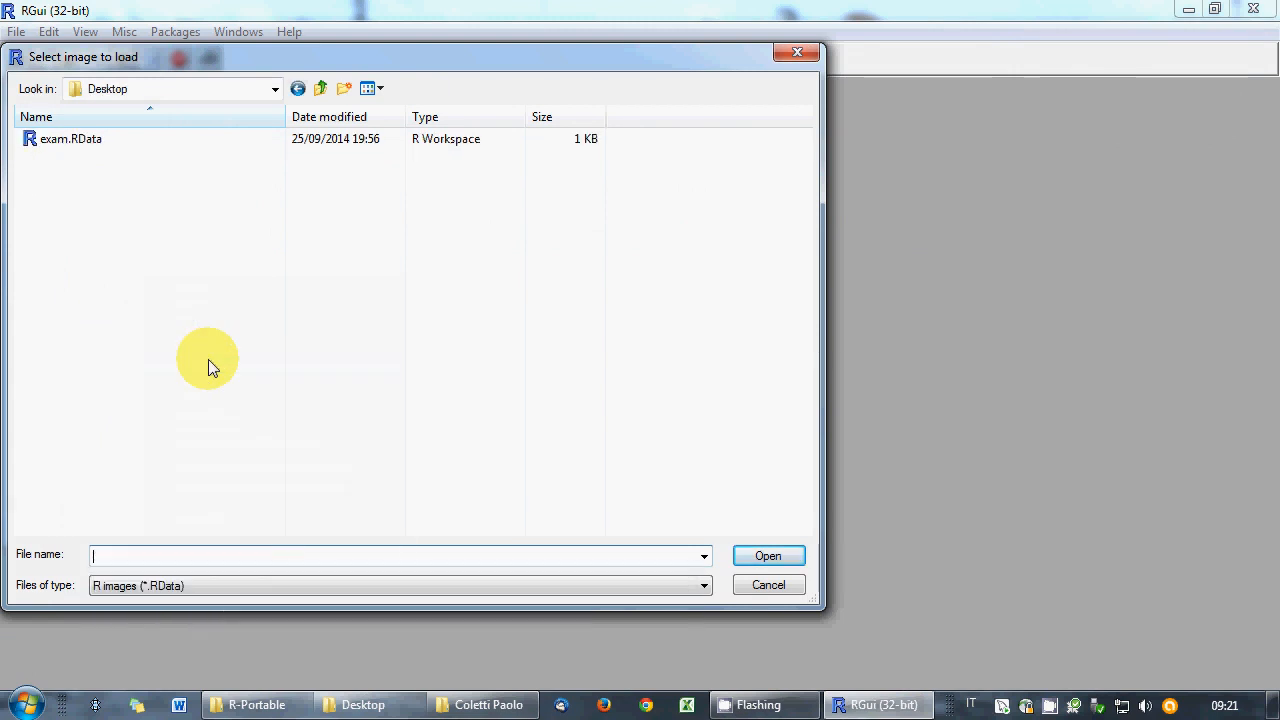
pyautogui.click(77, 141)
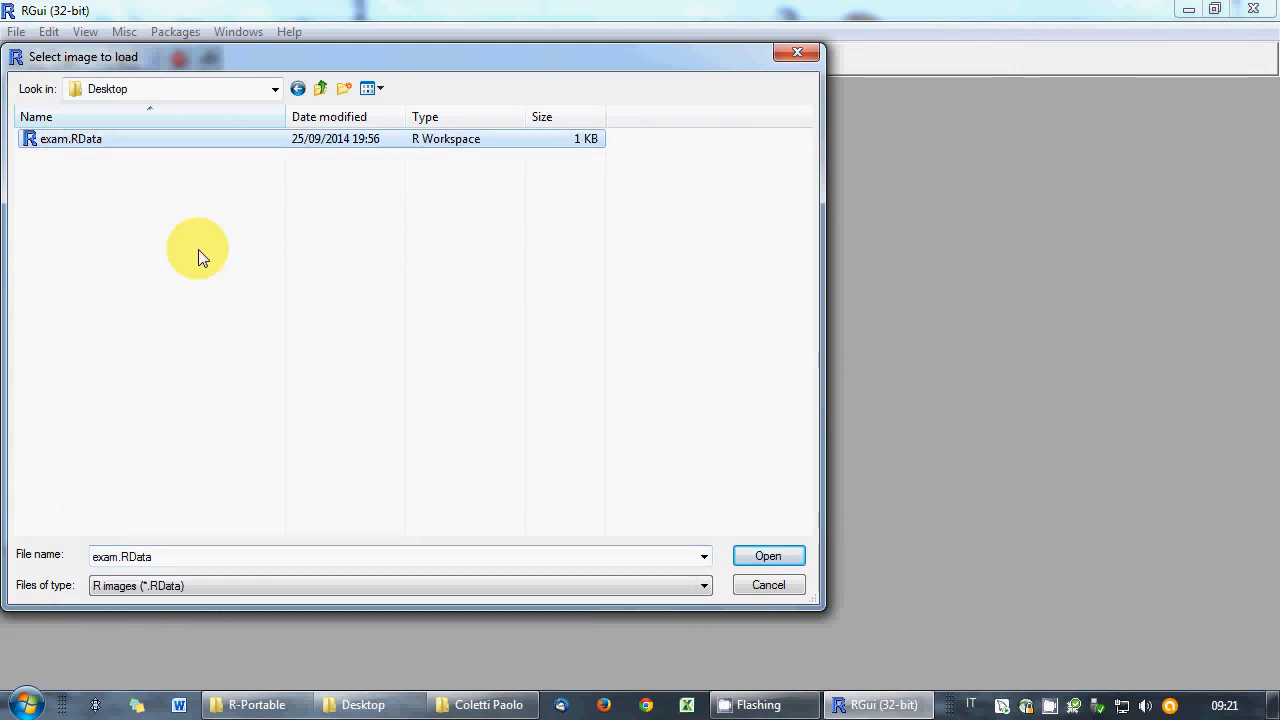
pyautogui.click(752, 558)
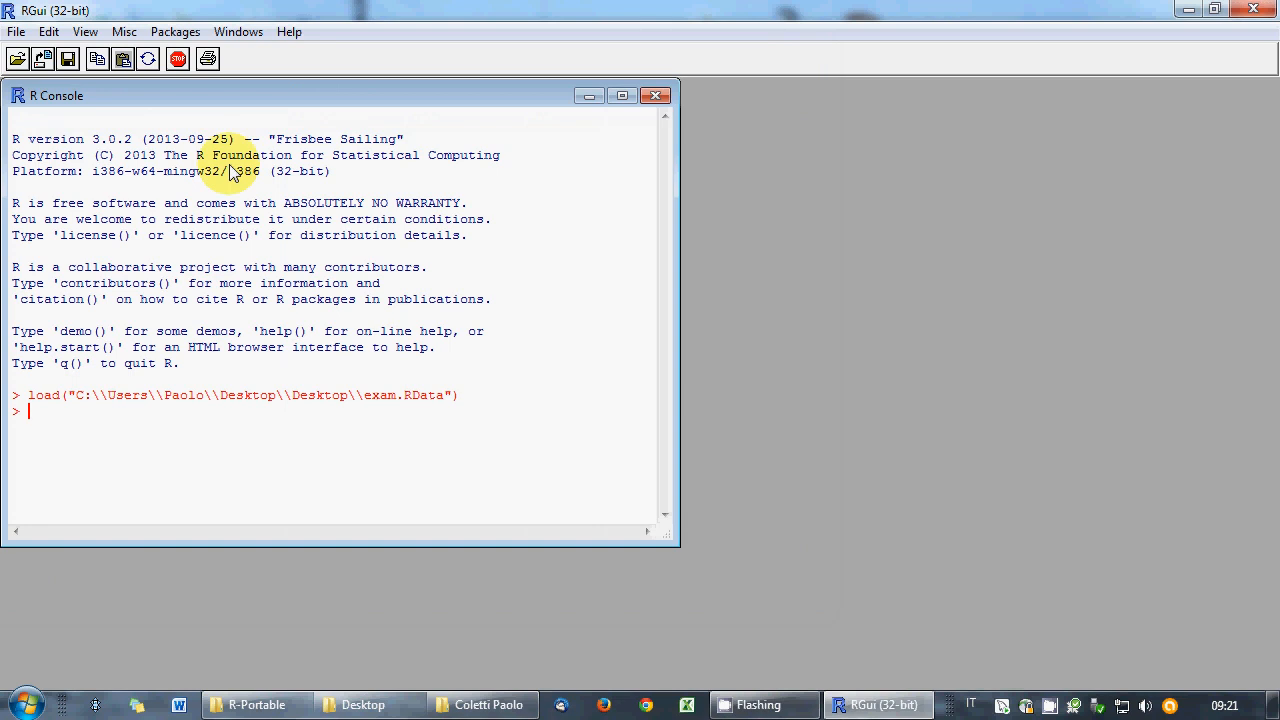
pyautogui.click(183, 33)
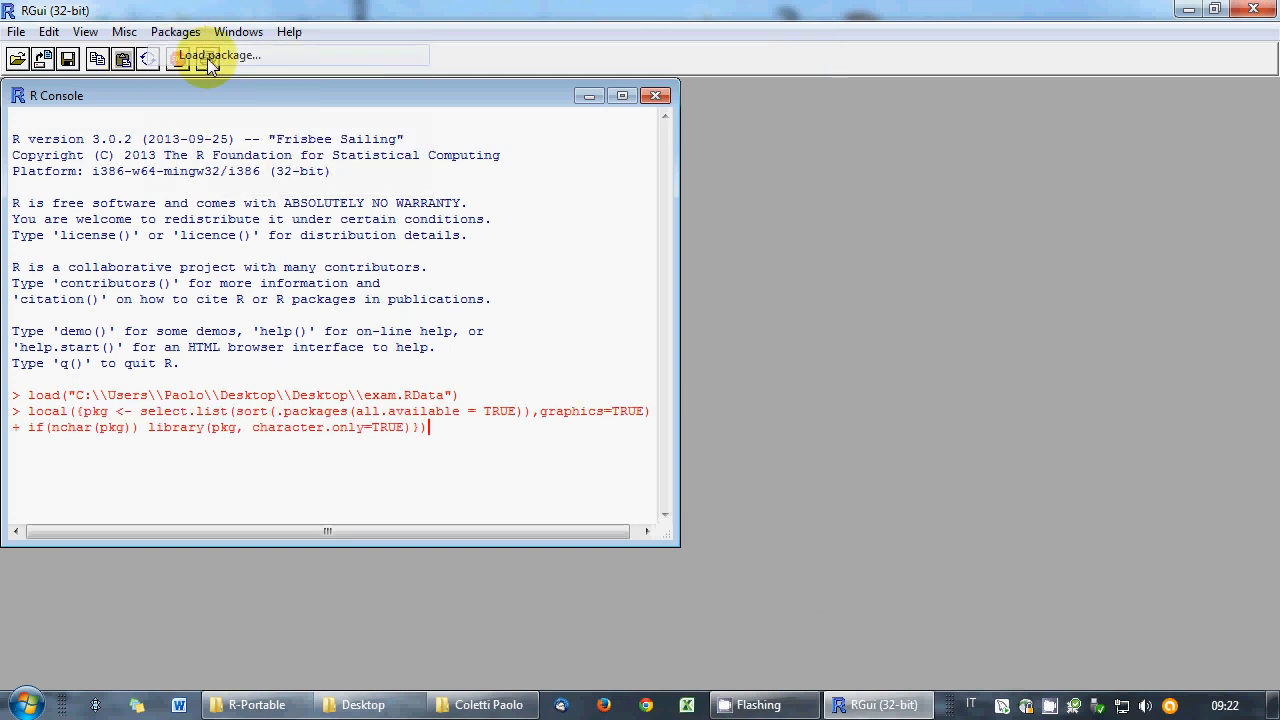
# - Load the Rcmdr package and maximize the R Commander window
pyautogui.press('Return')
pyautogui.moveTo(700, 322); pyautogui.dragTo(714, 486)
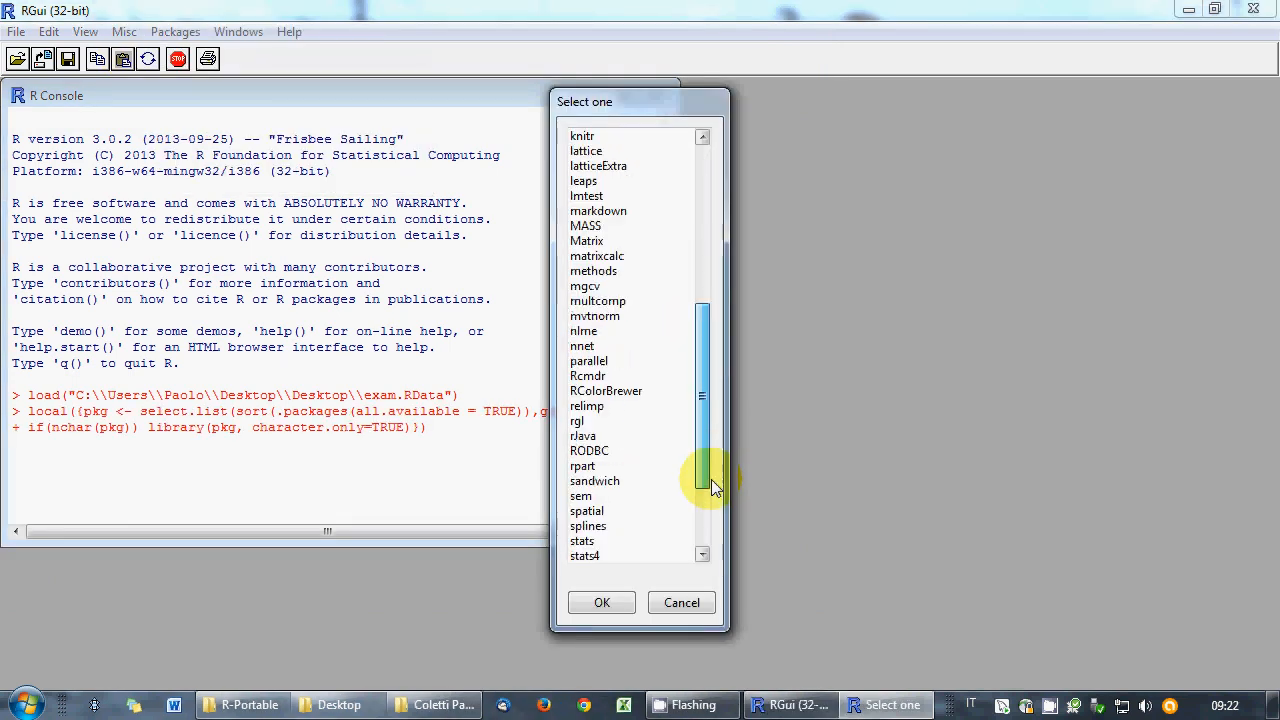
pyautogui.click(606, 391)
pyautogui.click(616, 603)
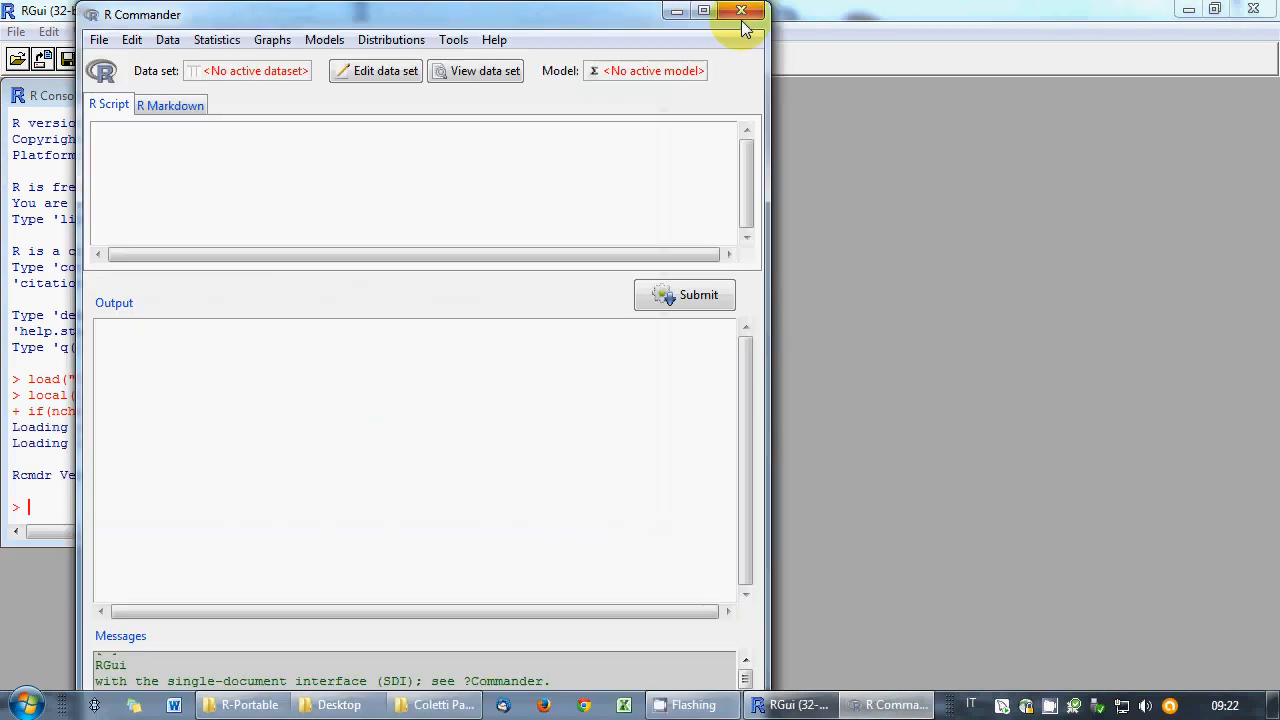
pyautogui.click(703, 10)
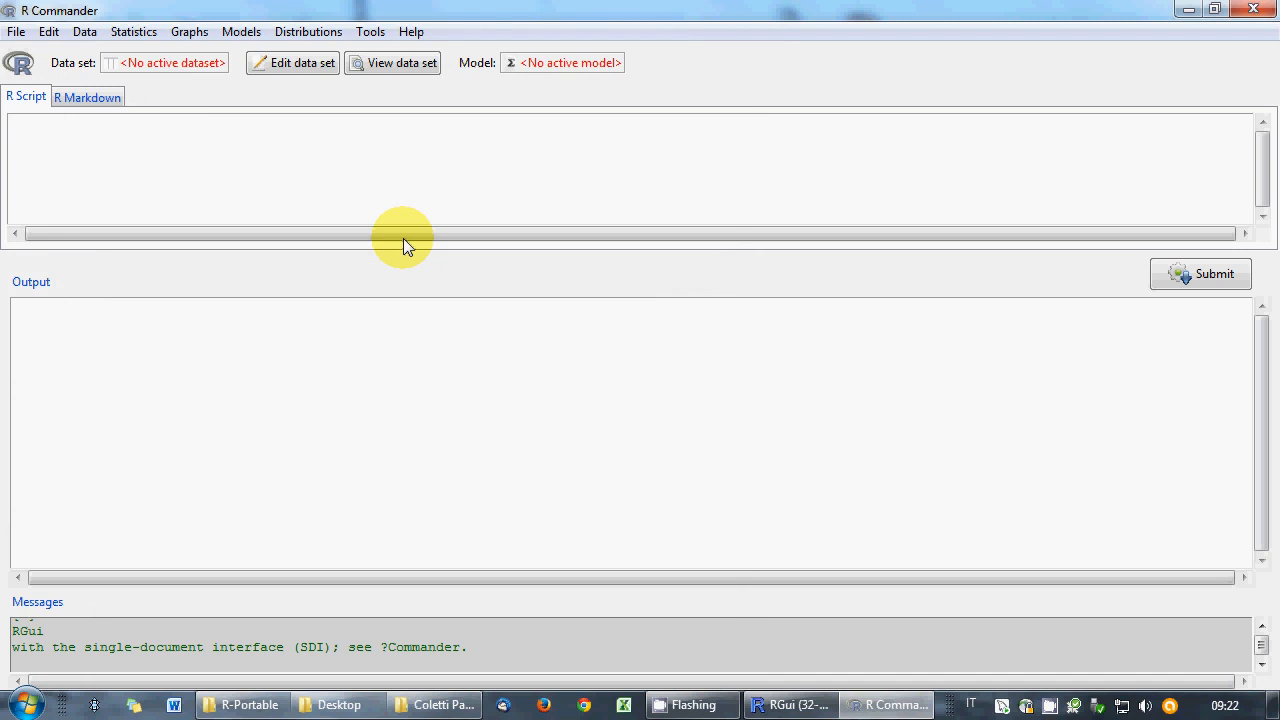
# - Change the working directory to the Desktop folder
pyautogui.click(389, 165)
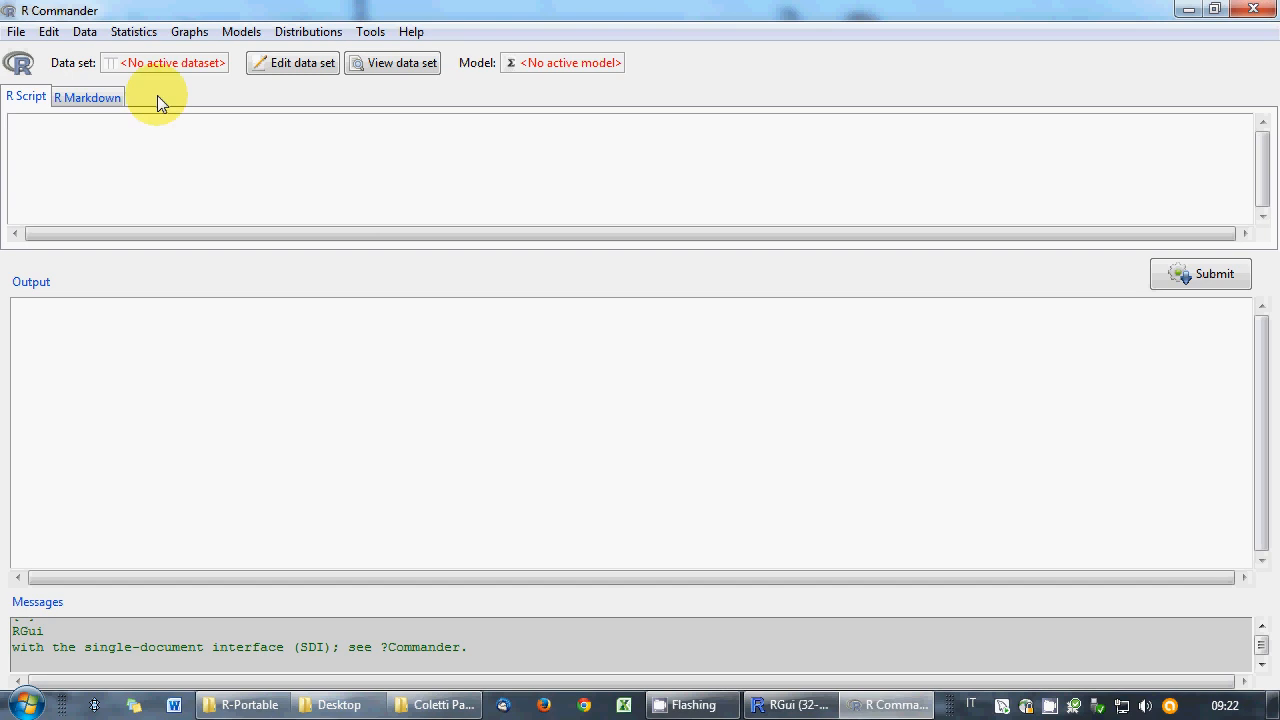
pyautogui.click(16, 31)
pyautogui.click(45, 51)
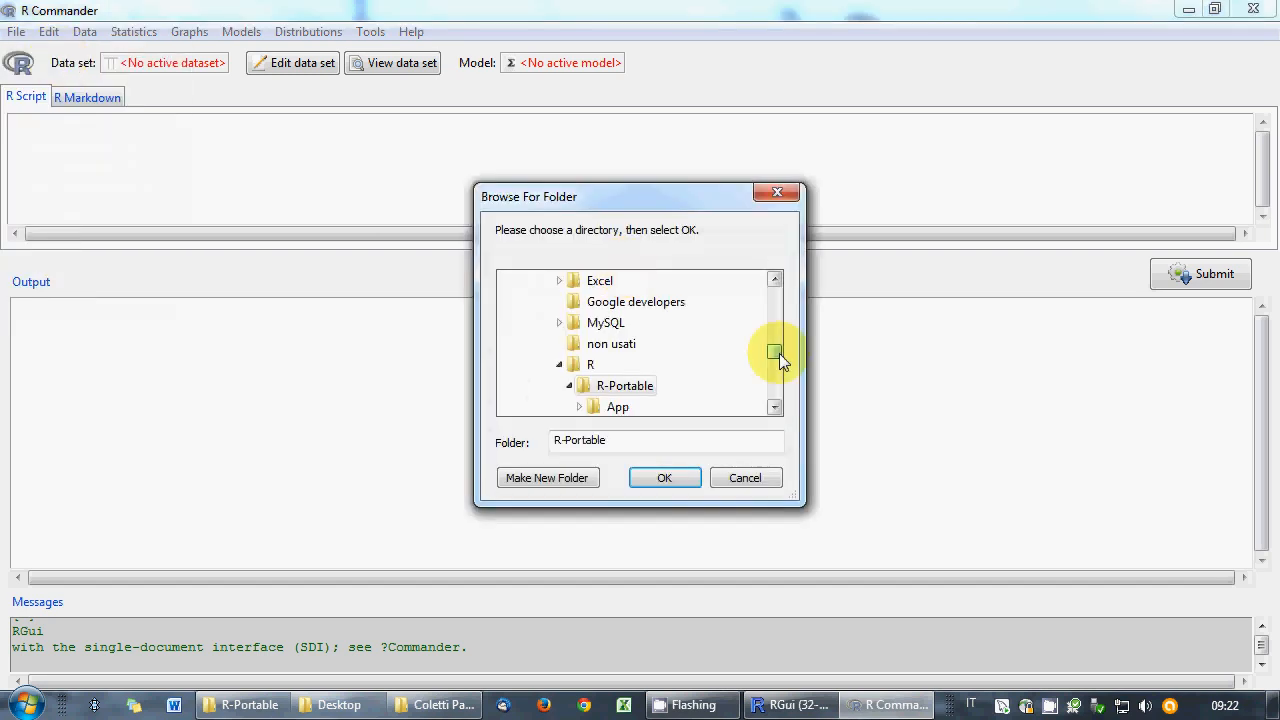
pyautogui.moveTo(778, 362); pyautogui.dragTo(790, 396)
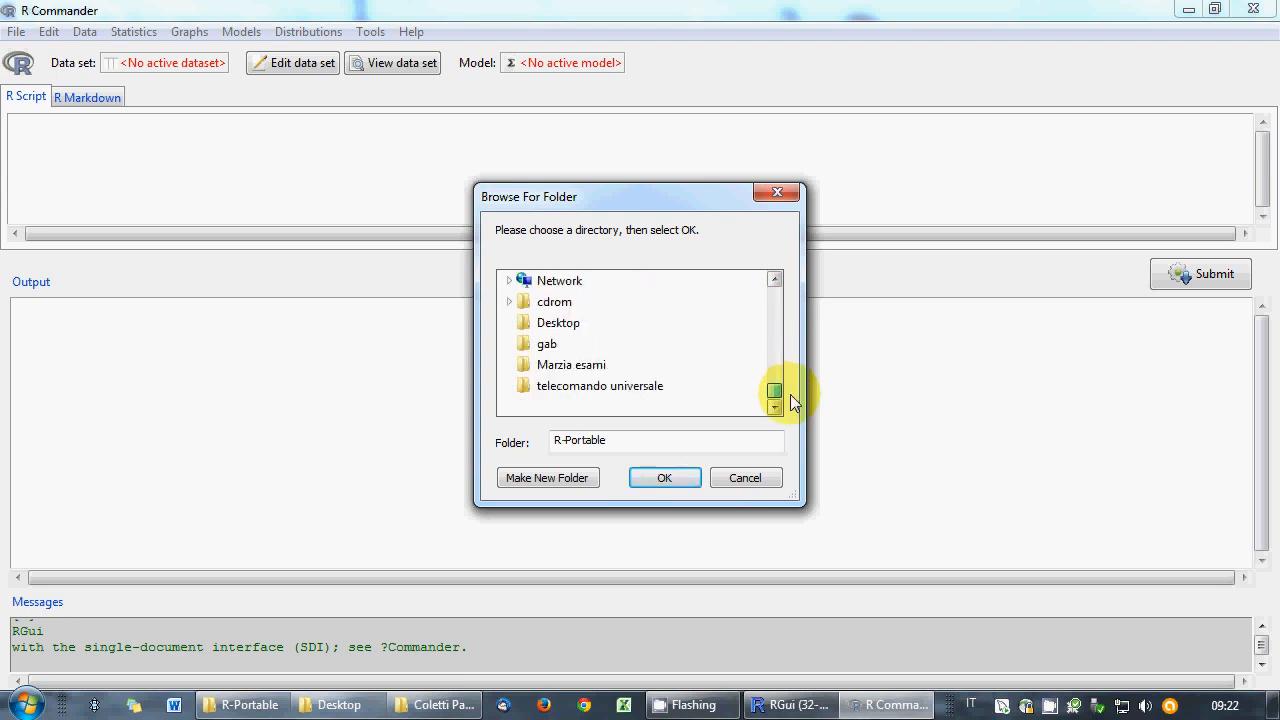
pyautogui.click(557, 322)
pyautogui.click(664, 478)
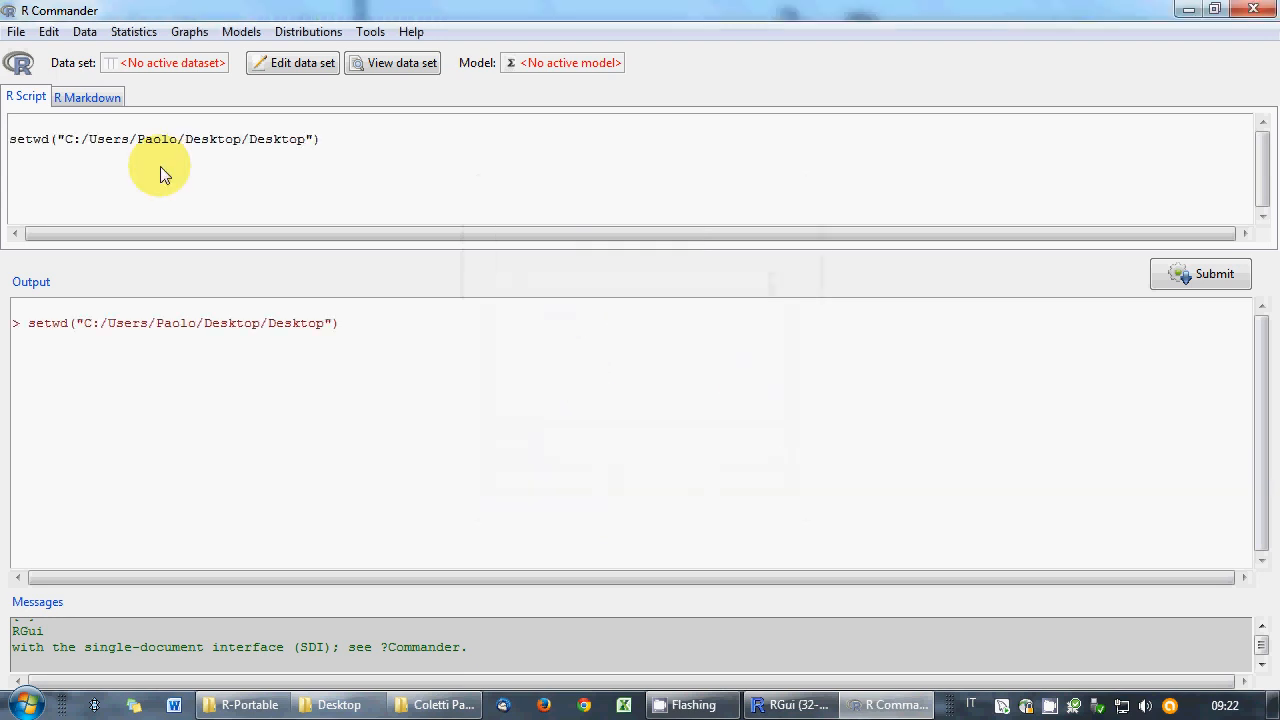
pyautogui.click(253, 125)
# - Create X as 1:100 in the script, run it, and print X
pyautogui.press('Delete')
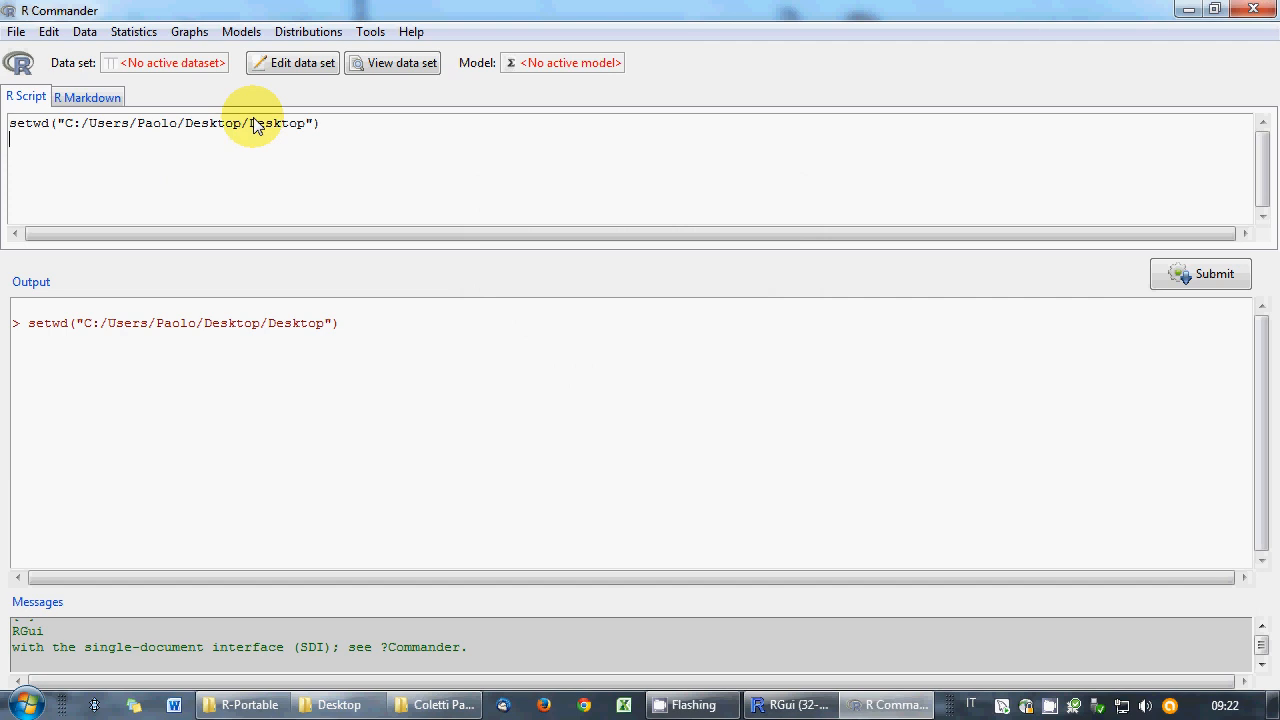
pyautogui.write('x<-1:100')
pyautogui.click(1178, 276)
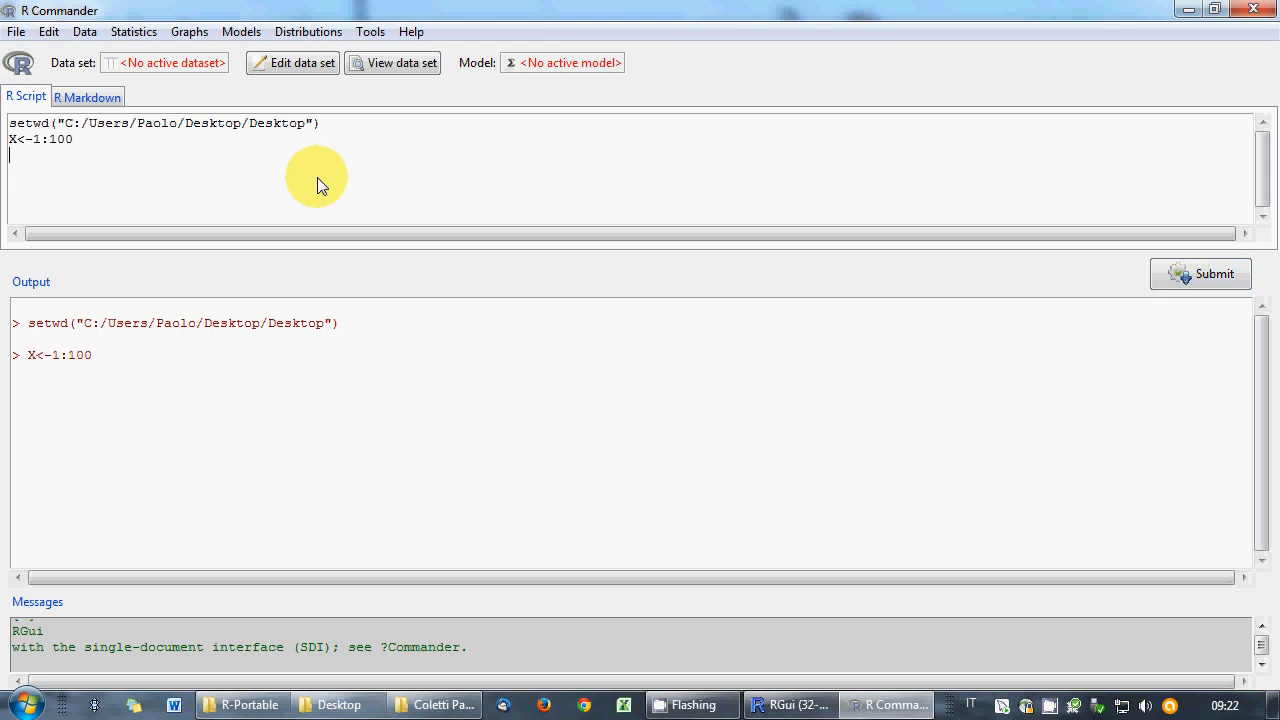
pyautogui.doubleClick(13, 141)
pyautogui.click(1200, 274)
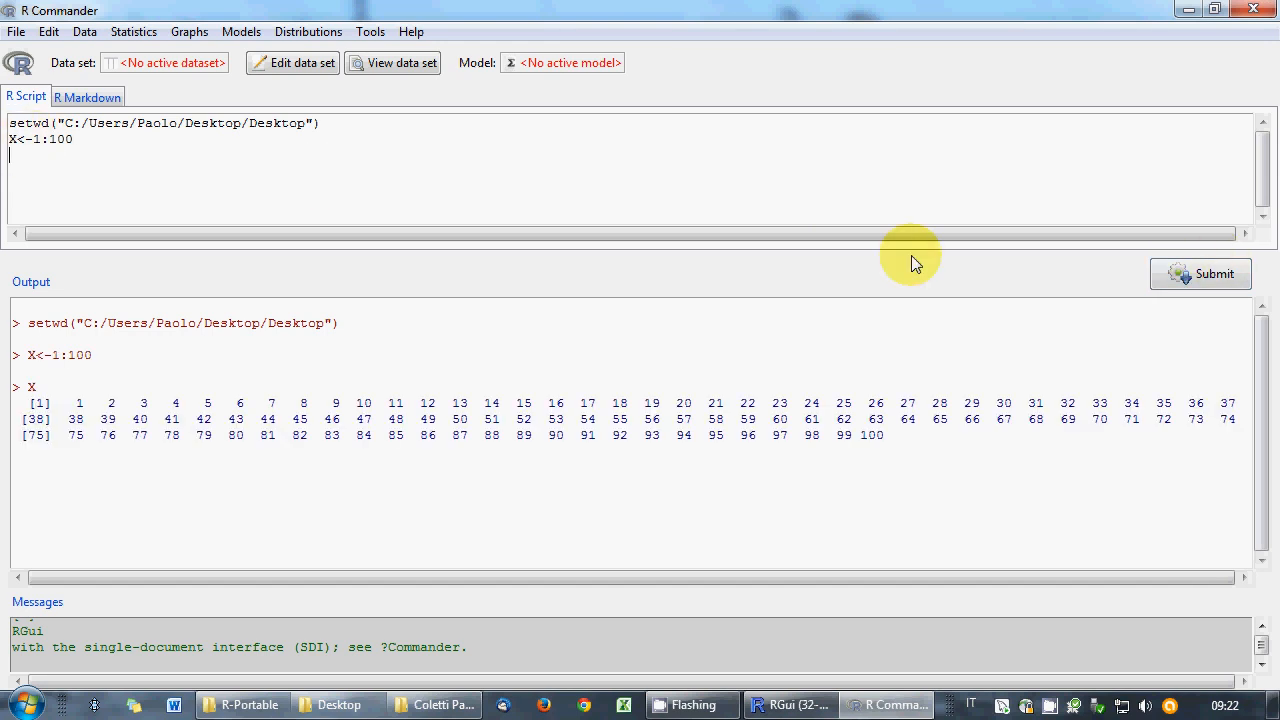
# - Run X[67:69]<-NA and print X to confirm the missing values
pyautogui.press('Return')
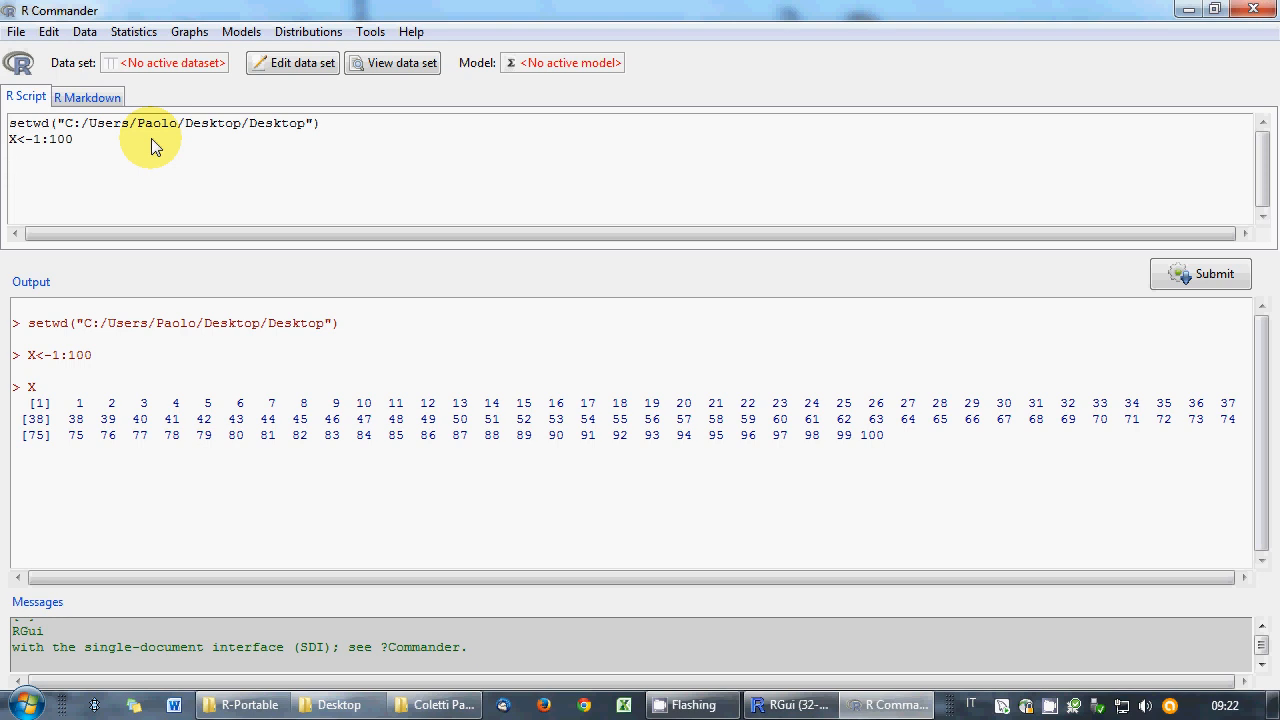
pyautogui.write('X[')
pyautogui.press('BackSpace')
pyautogui.write('c(')
pyautogui.press('BackSpace')
pyautogui.press('BackSpace')
pyautogui.write('68')
pyautogui.write(':')
pyautogui.write('69')
pyautogui.press('BackSpace')
pyautogui.press('BackSpace')
pyautogui.press('BackSpace')
pyautogui.press('BackSpace')
pyautogui.write('7:69]<-NA')
pyautogui.click(1178, 273)
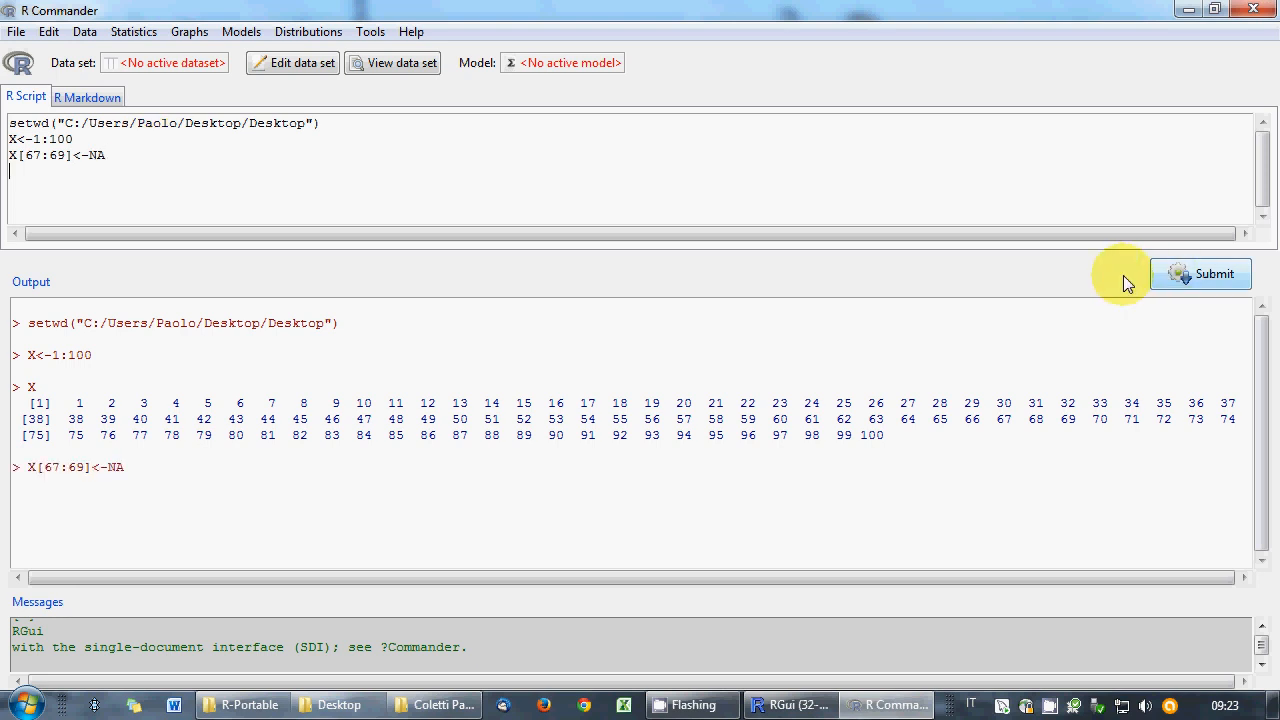
pyautogui.doubleClick(14, 155)
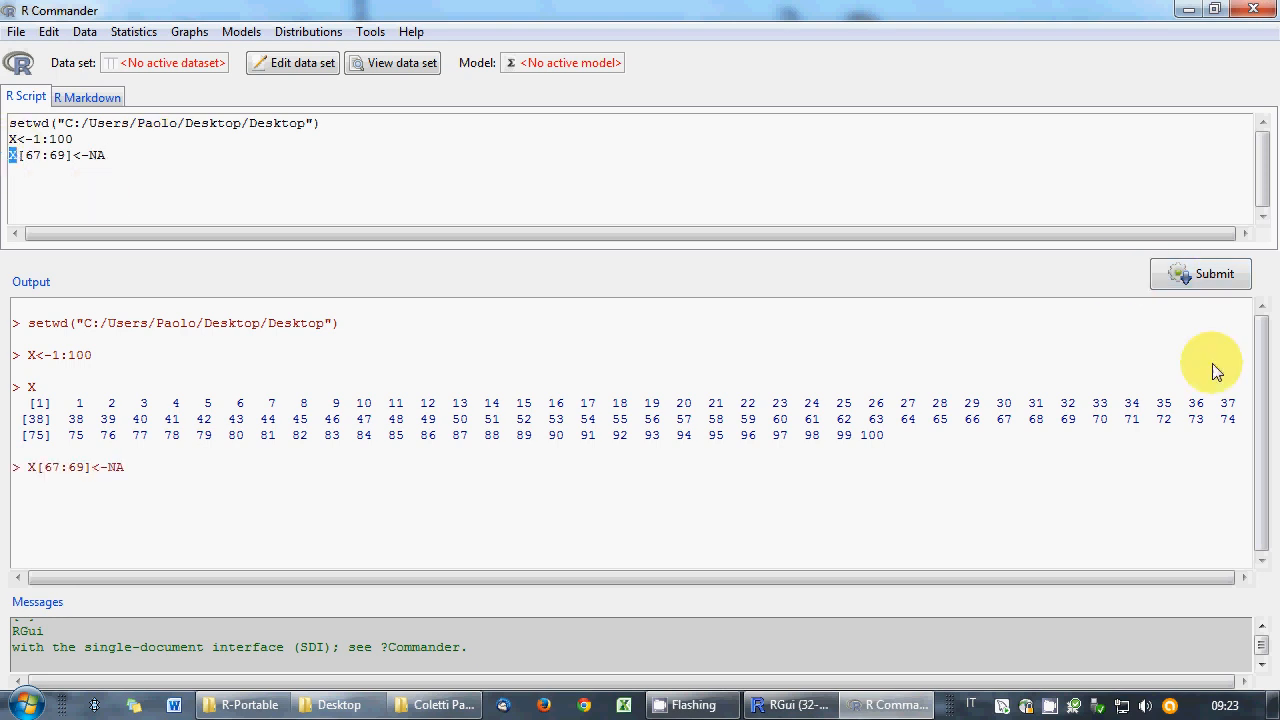
pyautogui.click(1194, 277)
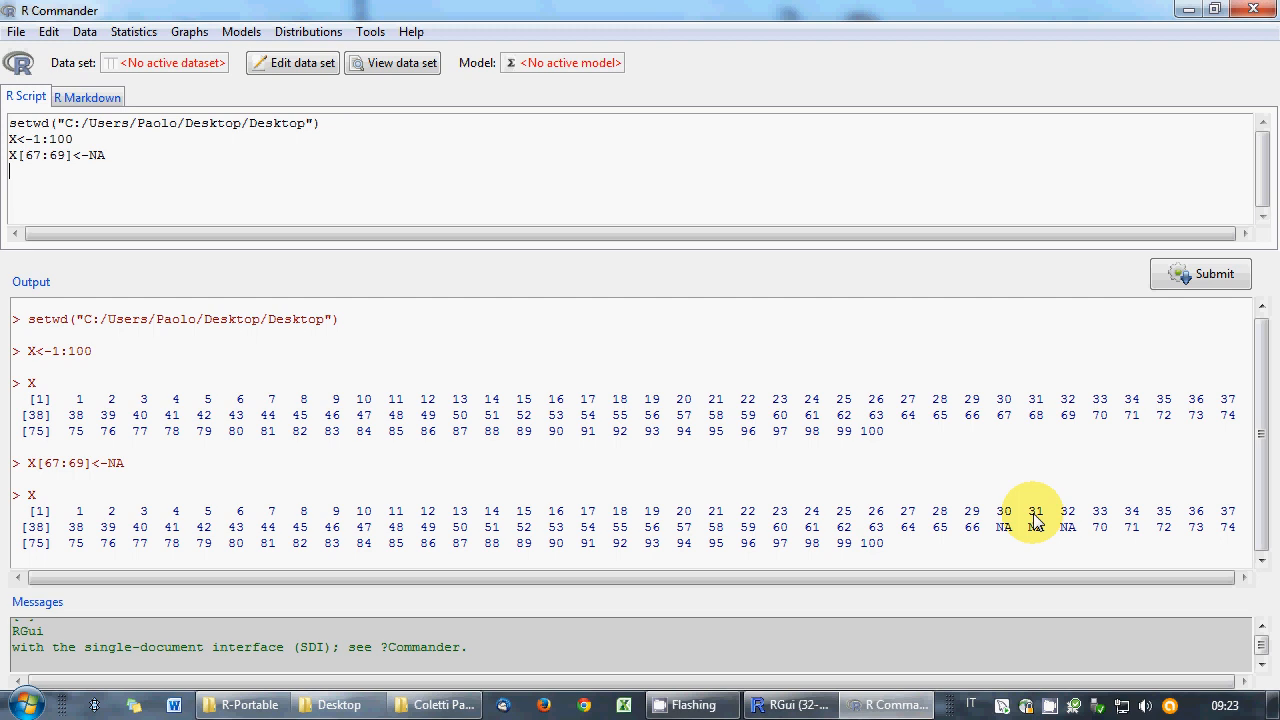
# - Run X[70:90]<-200:220 and print X to check the new values
pyautogui.write('X[70:90]<-200:220')
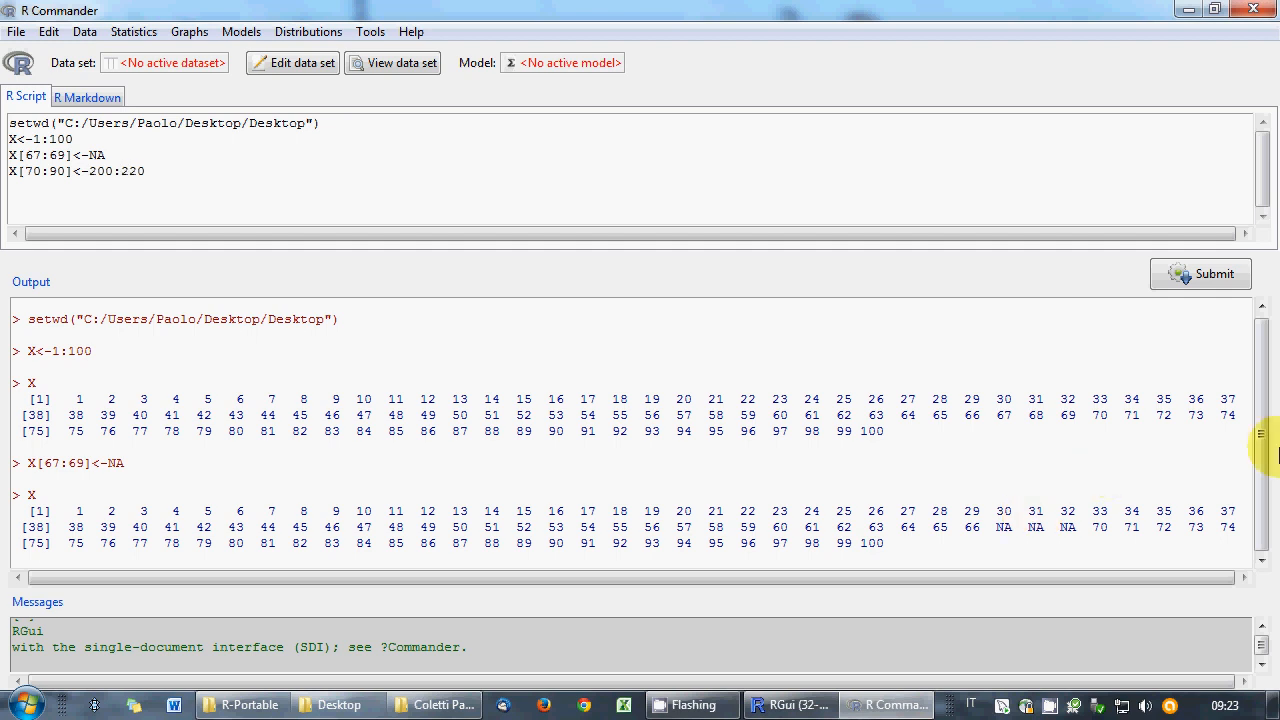
pyautogui.click(1198, 277)
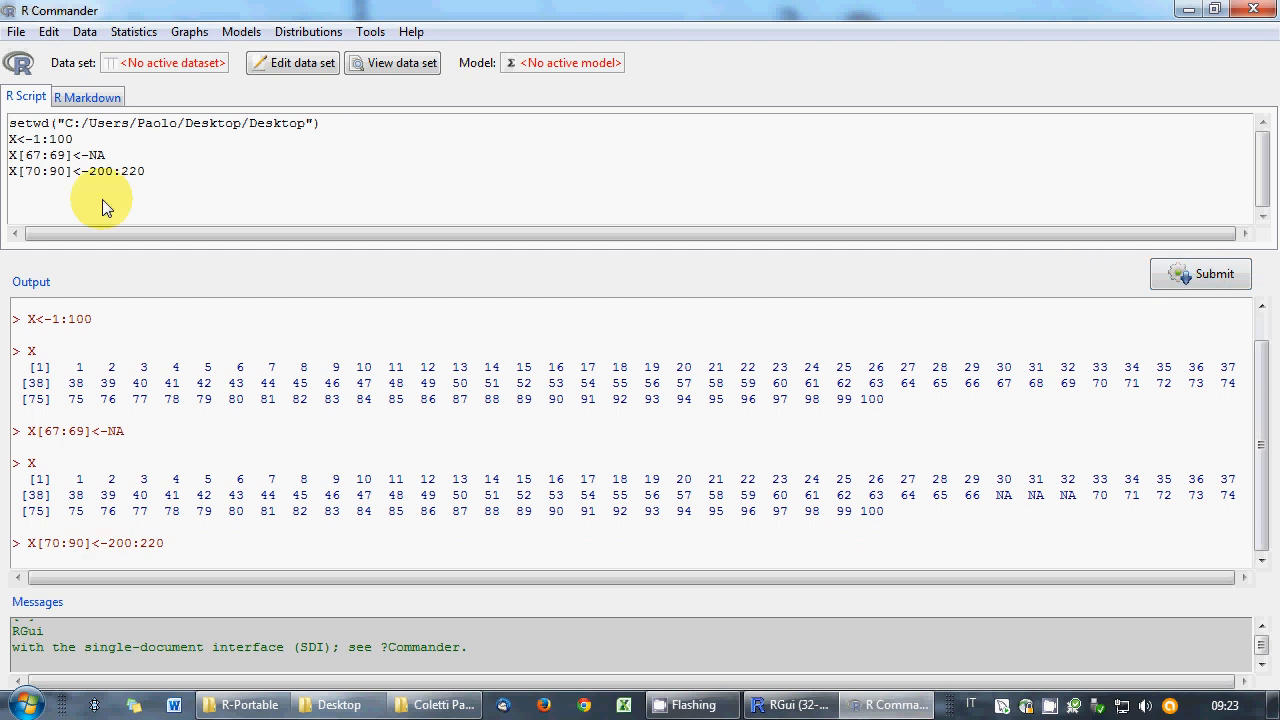
pyautogui.moveTo(18, 172); pyautogui.dragTo(7, 172)
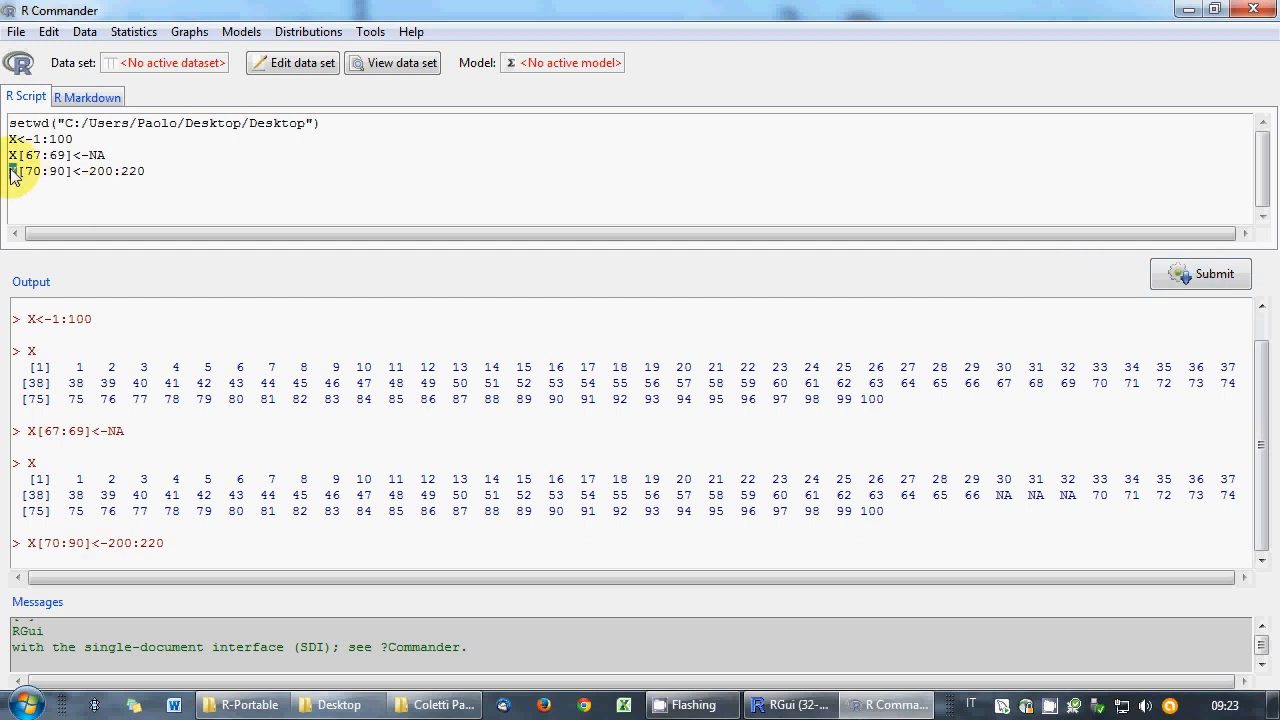
pyautogui.click(1181, 280)
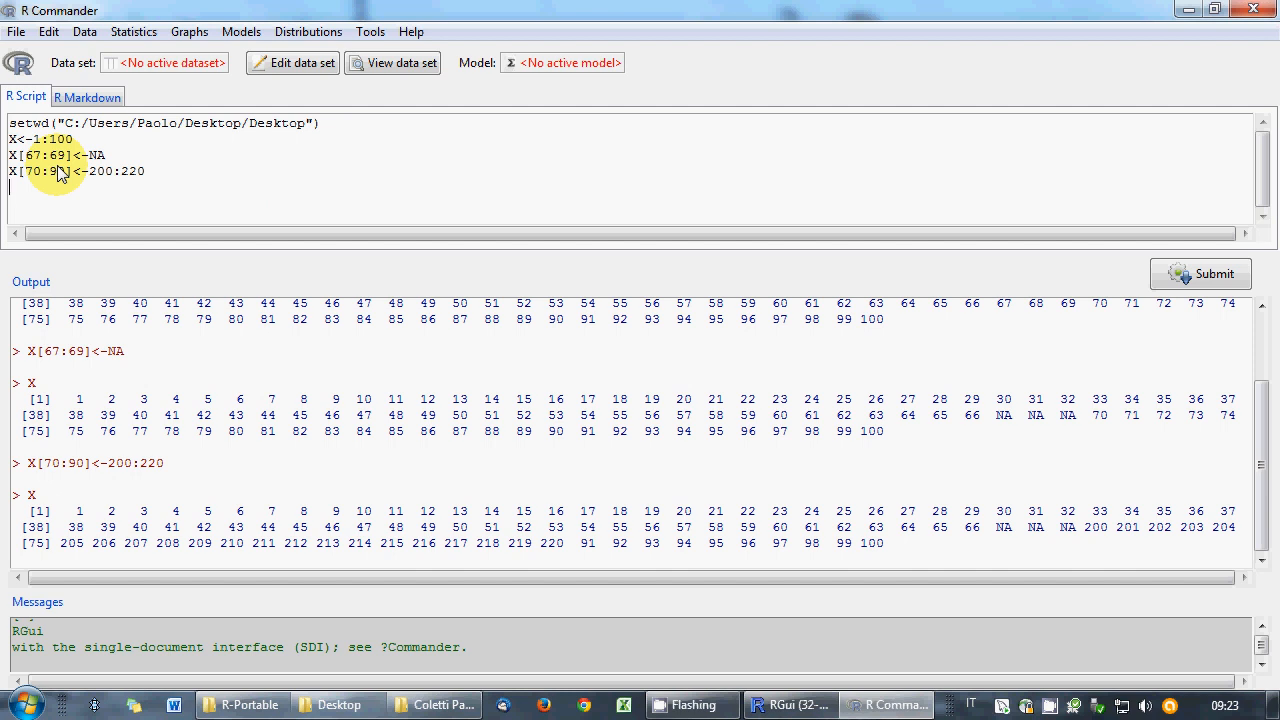
# - Save the script as exam.R
pyautogui.click(16, 31)
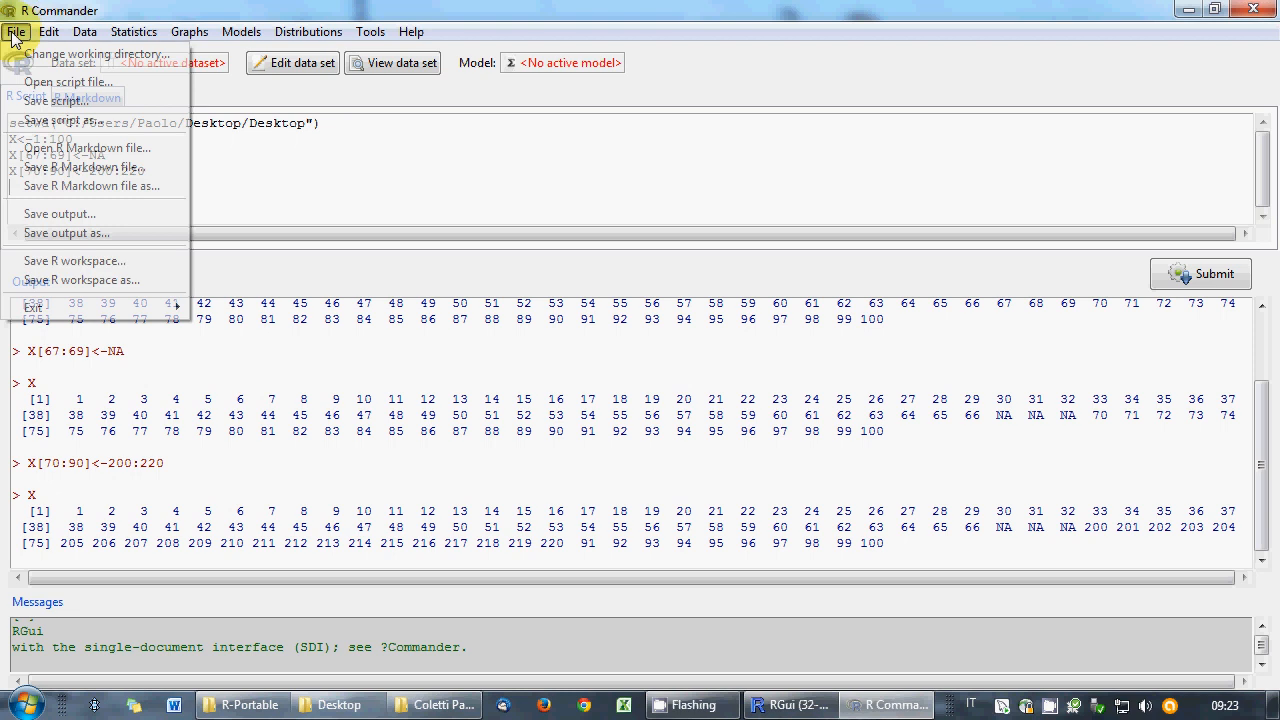
pyautogui.click(45, 120)
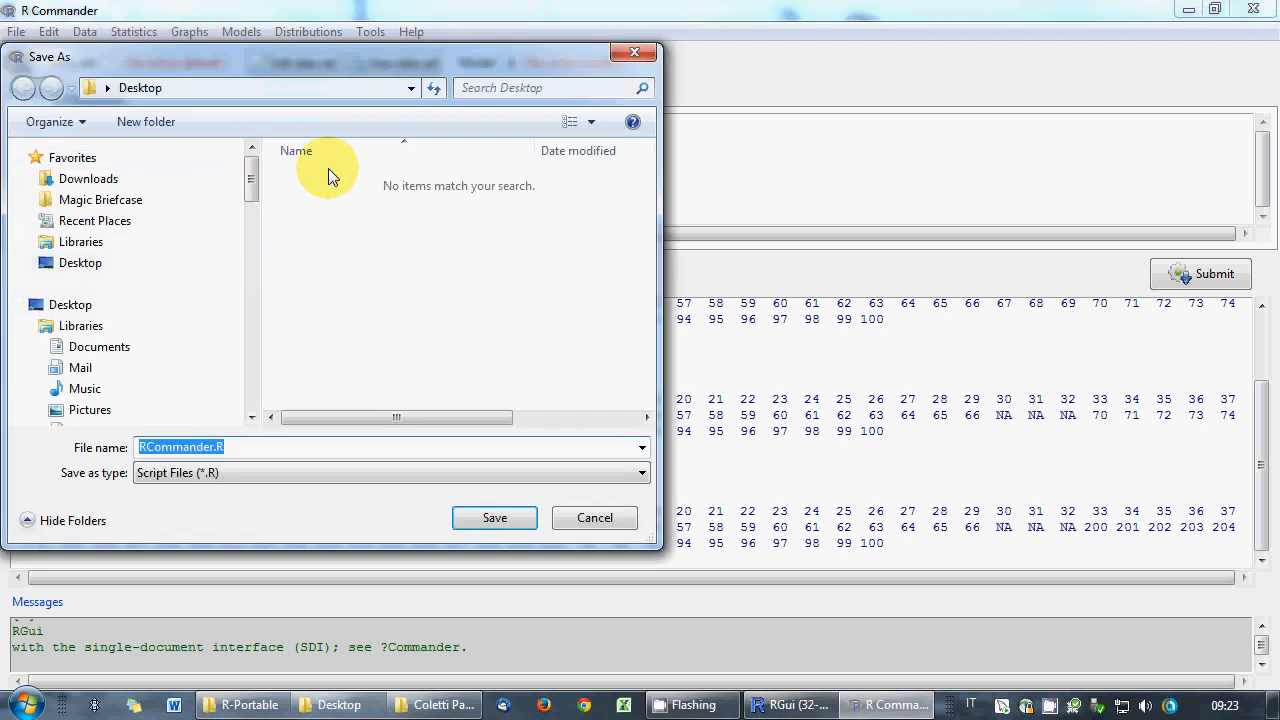
pyautogui.doubleClick(190, 447)
pyautogui.write('ex')
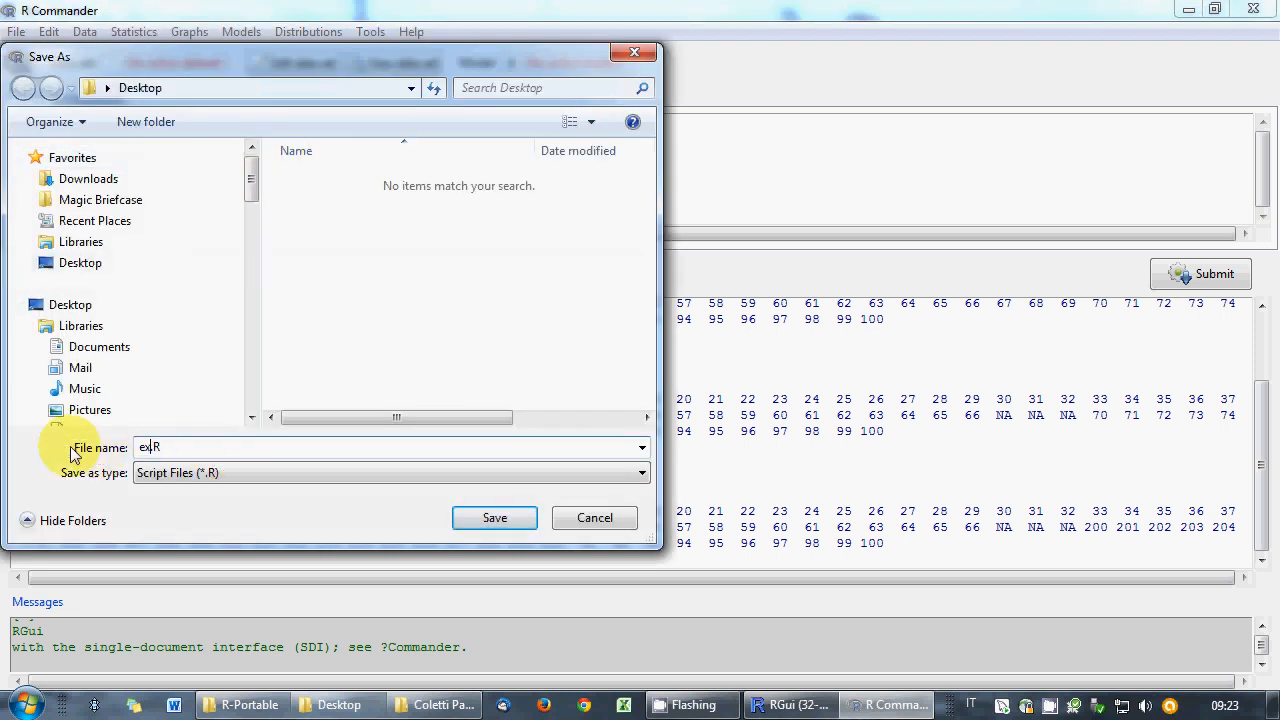
pyautogui.write('am')
pyautogui.press('Return')
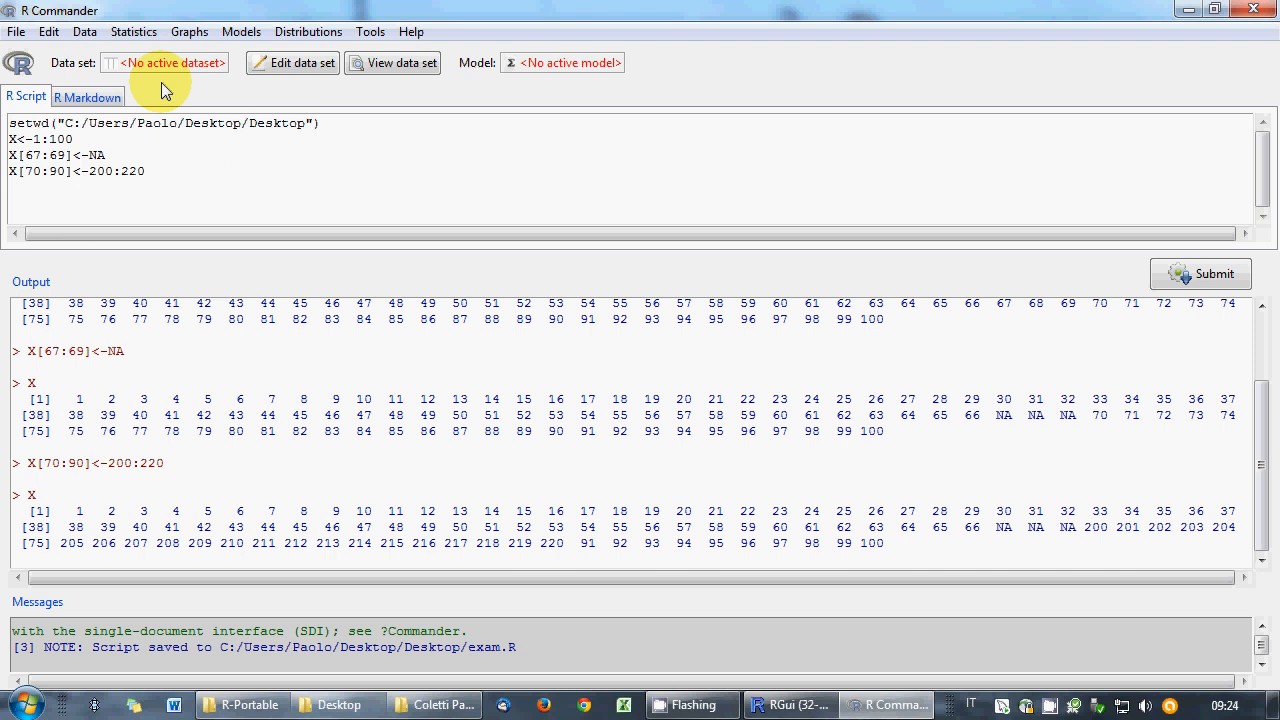
# - Read the Highway1 data set from the car package as active data and write attach(Highway1)
pyautogui.click(88, 32)
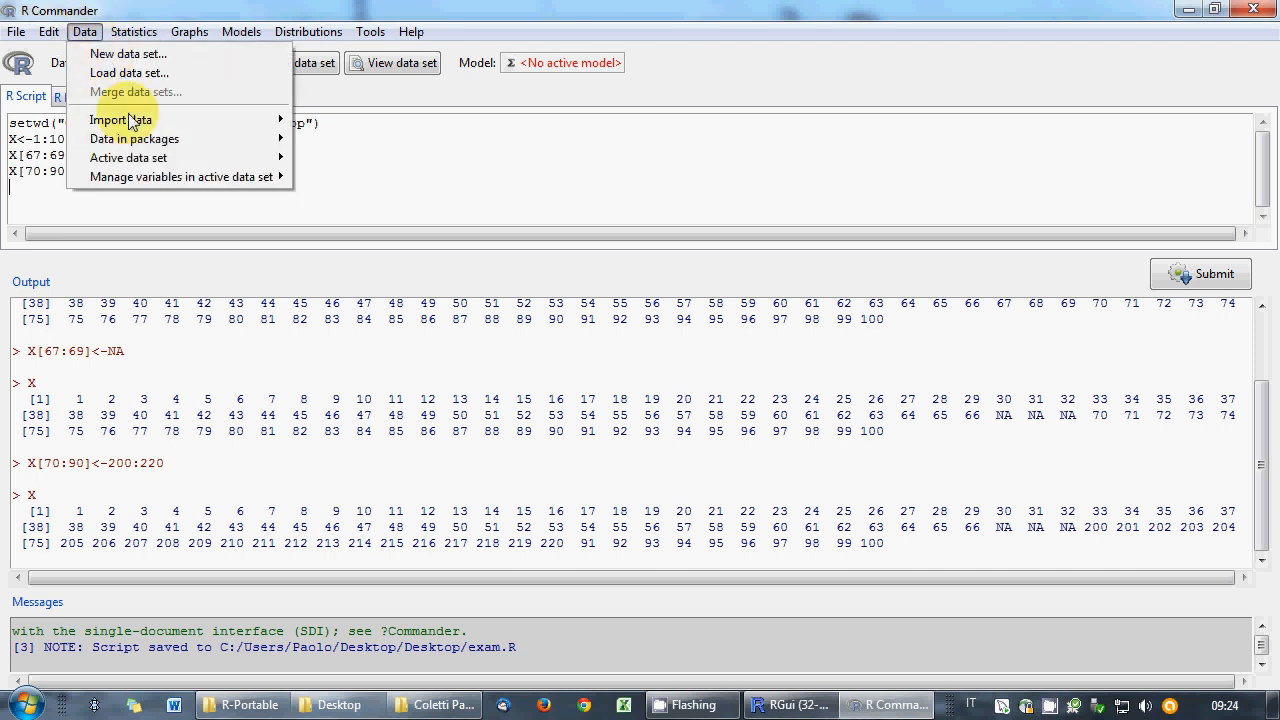
pyautogui.moveTo(110, 140)
pyautogui.click(322, 160)
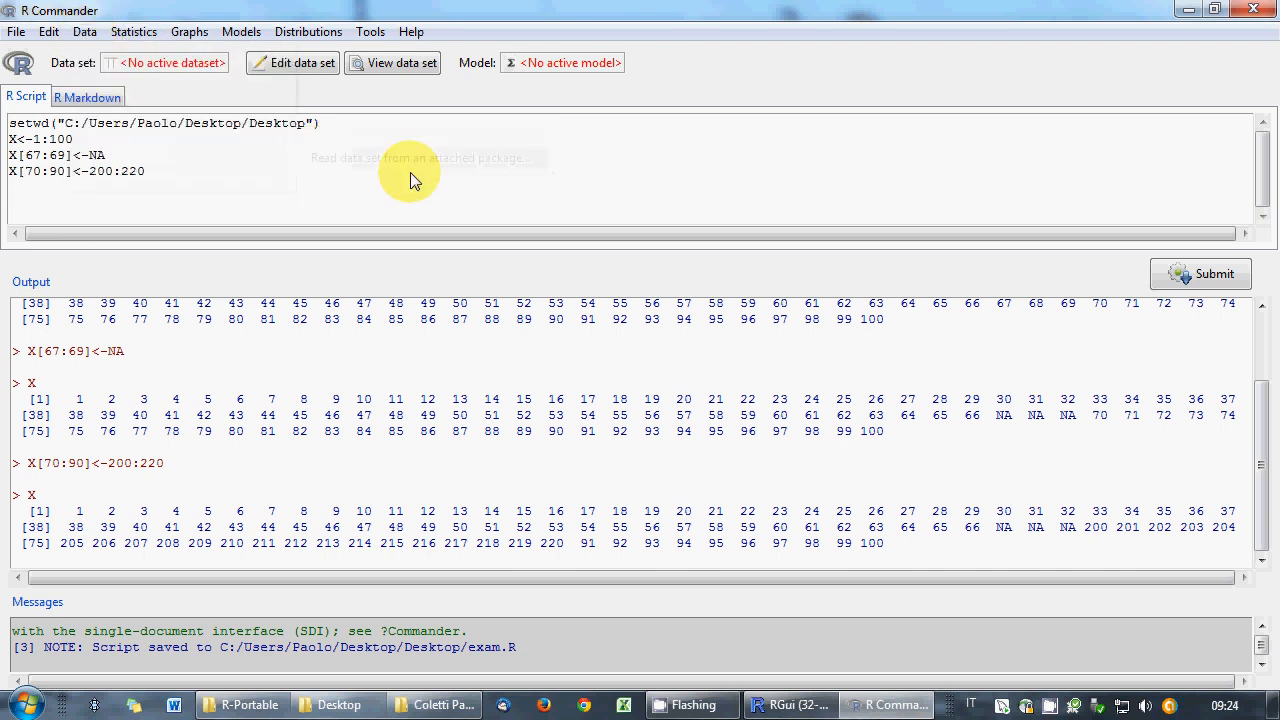
pyautogui.doubleClick(72, 117)
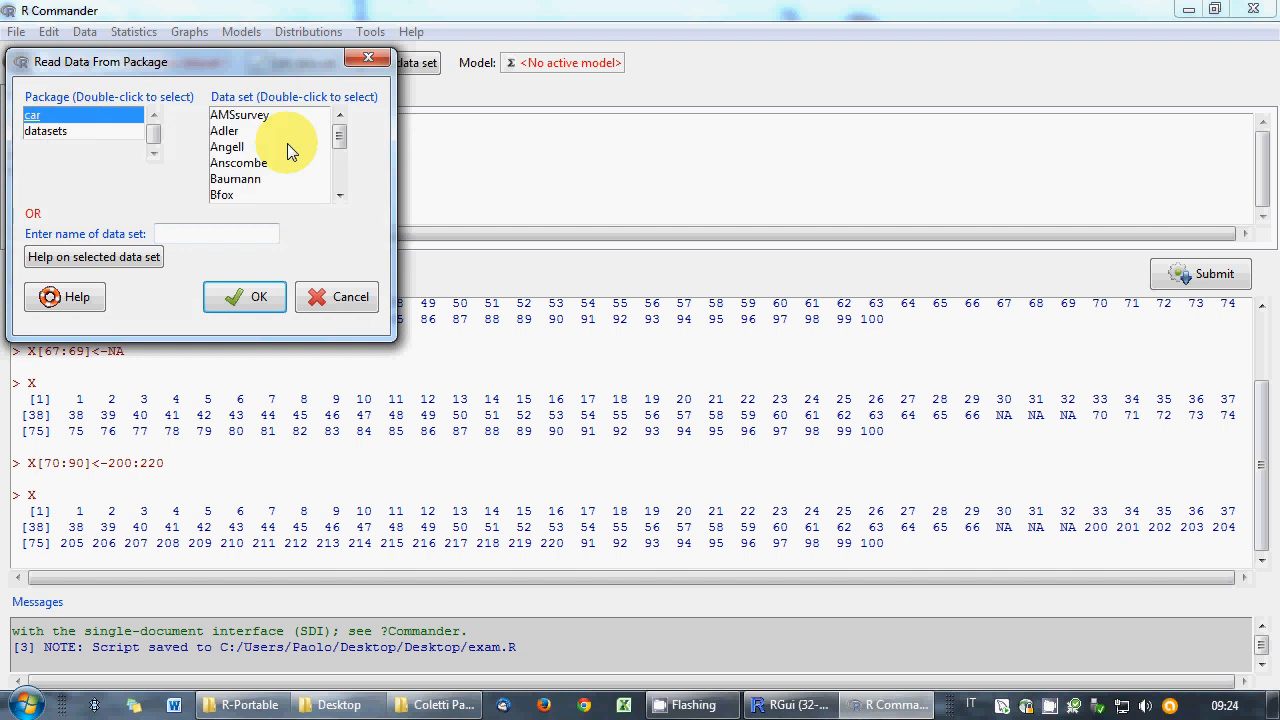
pyautogui.moveTo(337, 132); pyautogui.dragTo(339, 158)
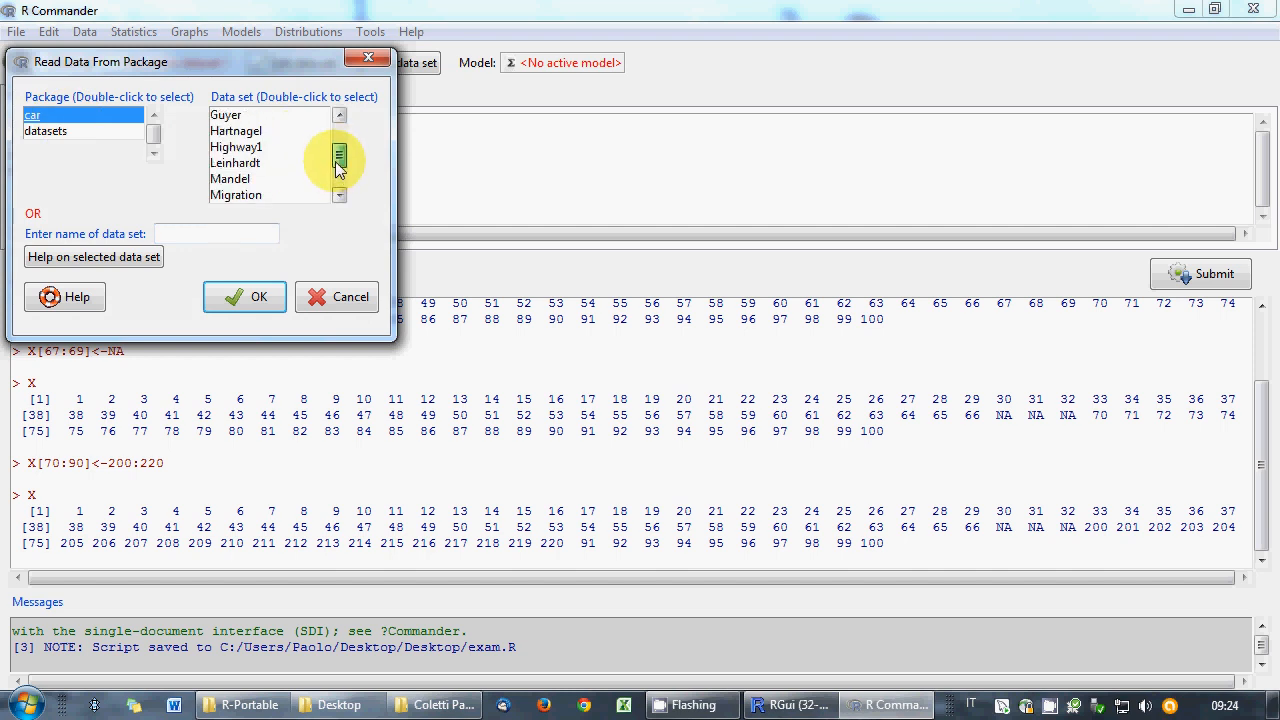
pyautogui.click(247, 149)
pyautogui.doubleClick(247, 149)
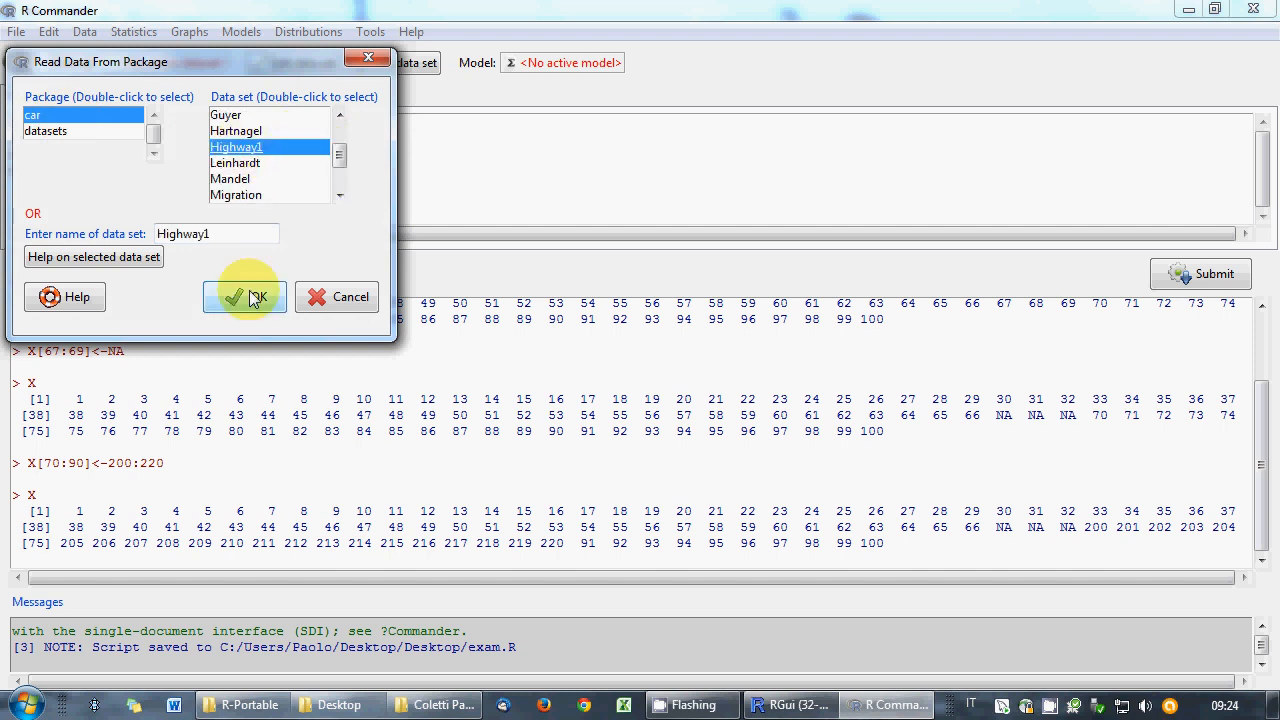
pyautogui.click(253, 298)
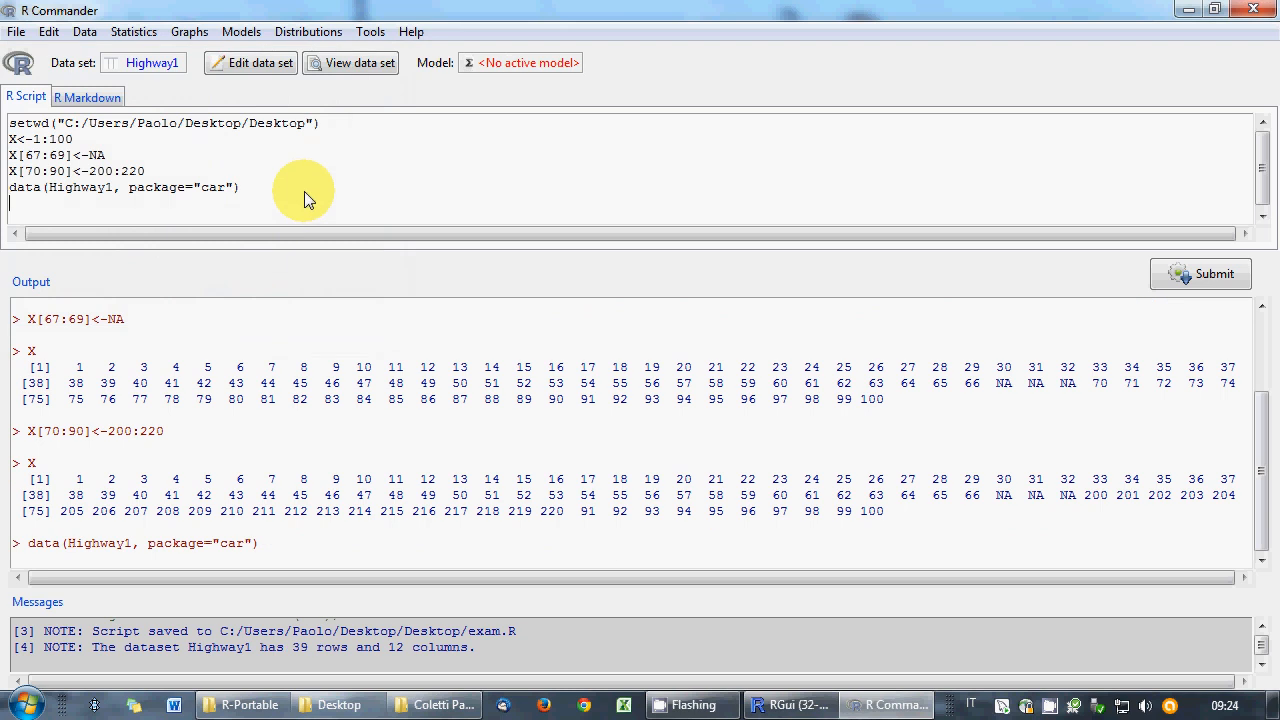
pyautogui.write('attach(Highway1)')
# - Run attach(Highway1), then bin rate into rate_grouped with 4 natural-break bins
pyautogui.click(1203, 273)
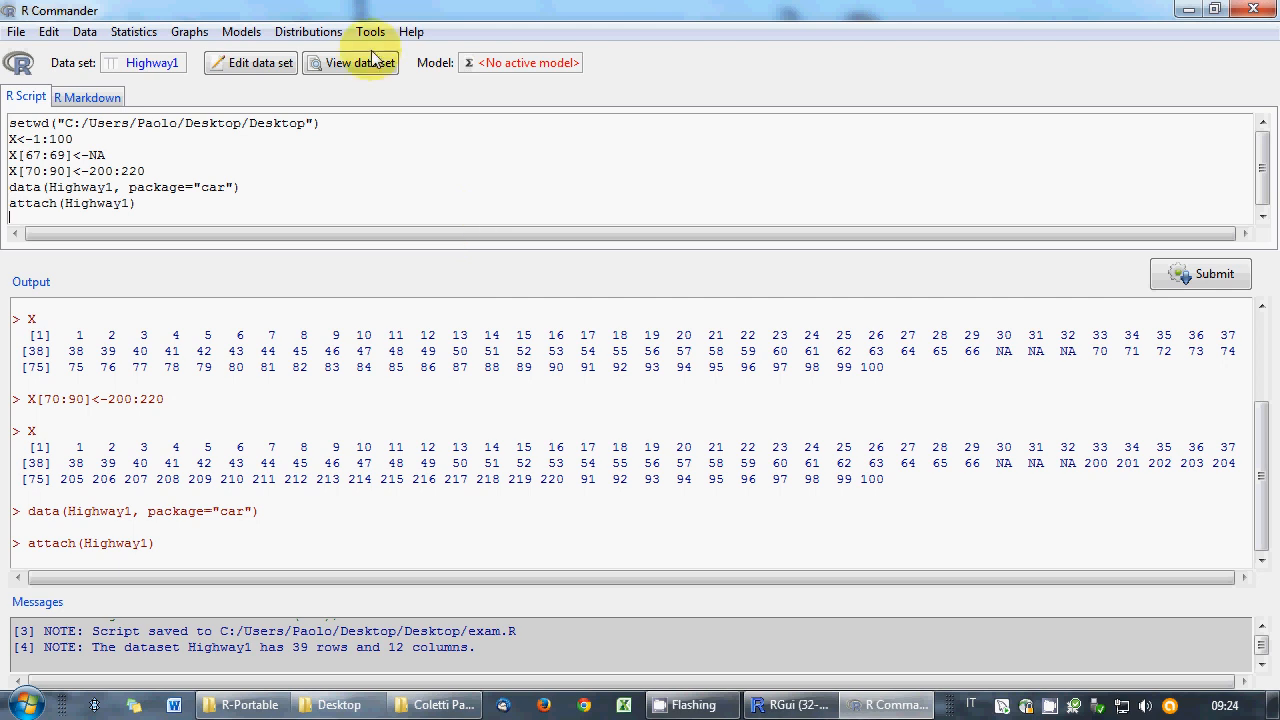
pyautogui.click(84, 31)
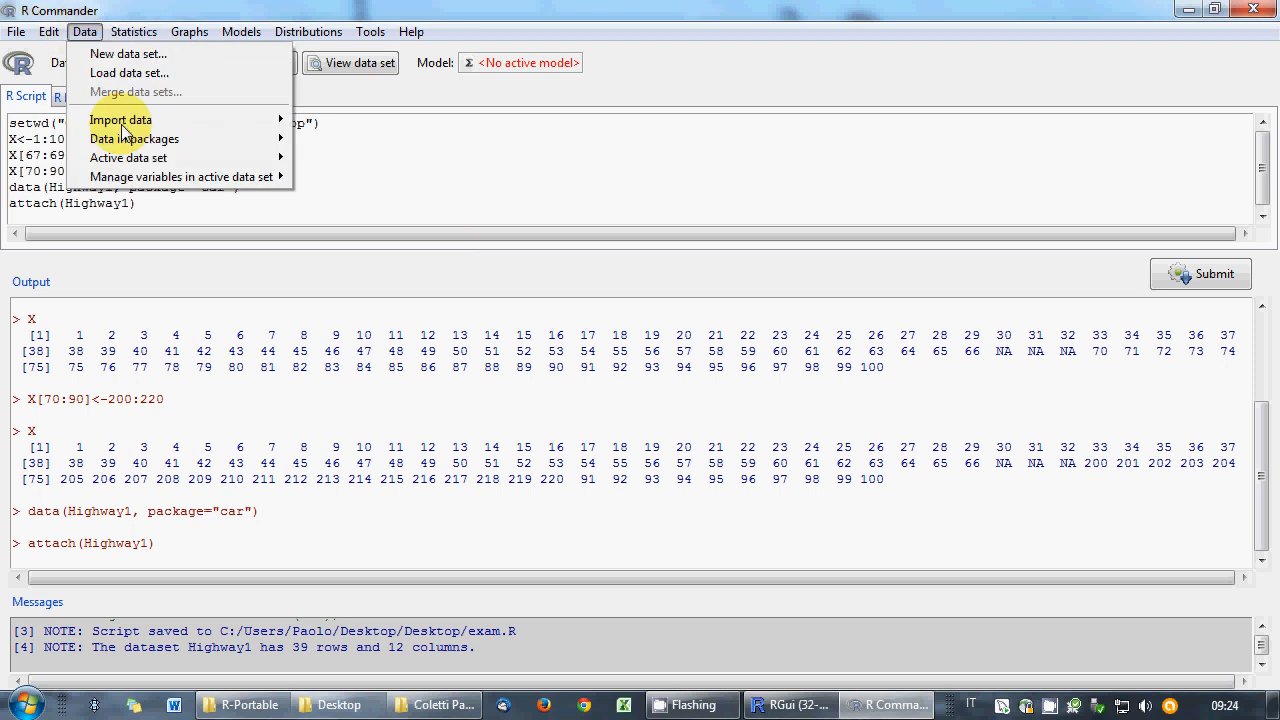
pyautogui.moveTo(150, 158)
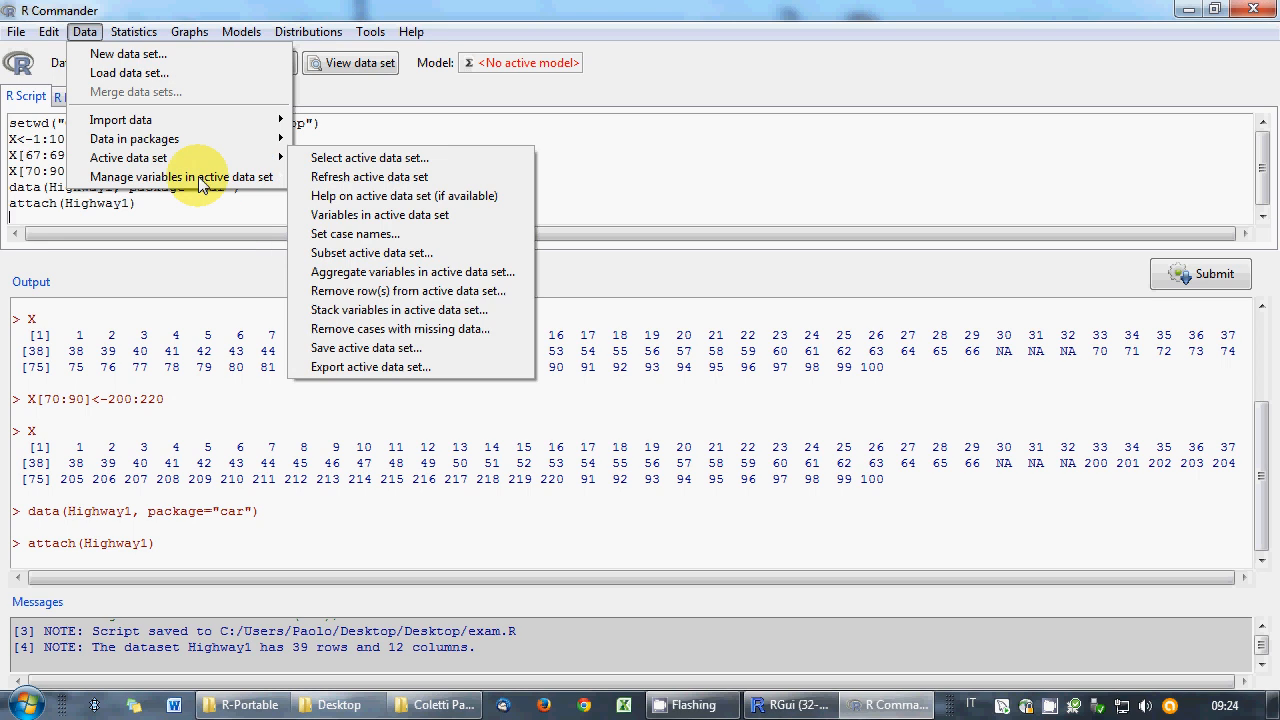
pyautogui.moveTo(203, 186)
pyautogui.click(340, 272)
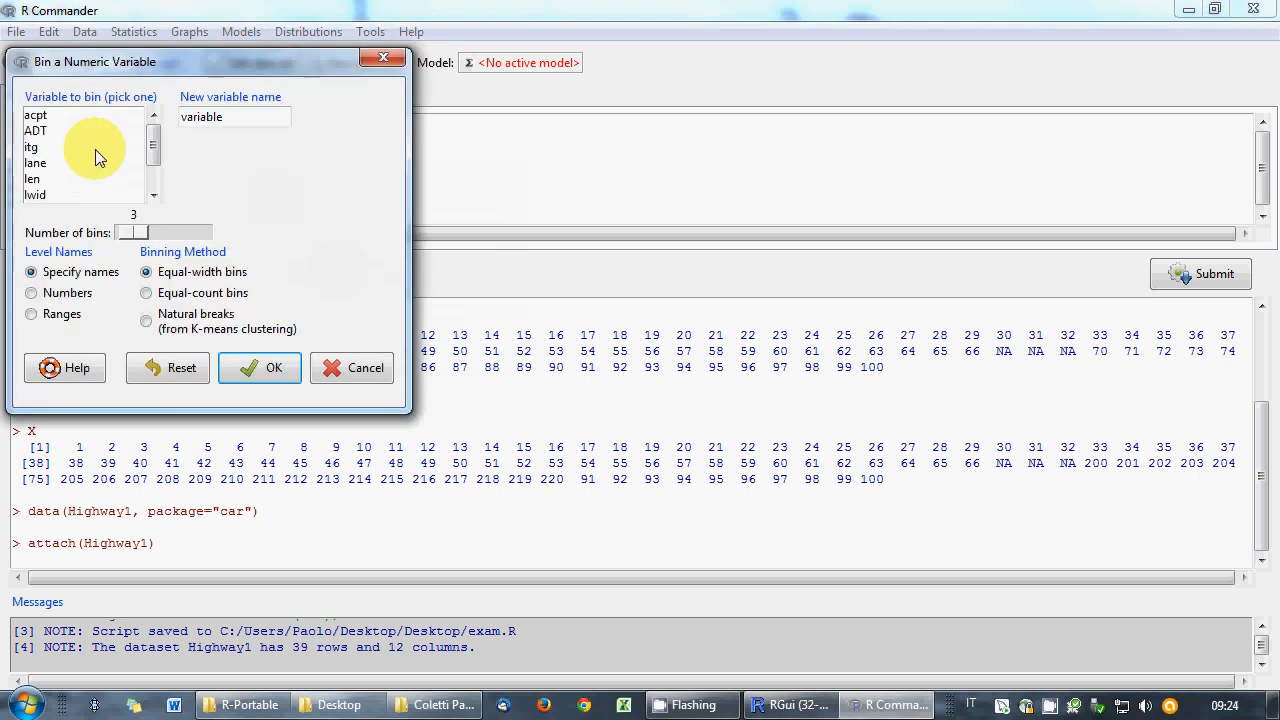
pyautogui.moveTo(151, 151); pyautogui.dragTo(146, 175)
pyautogui.click(59, 148)
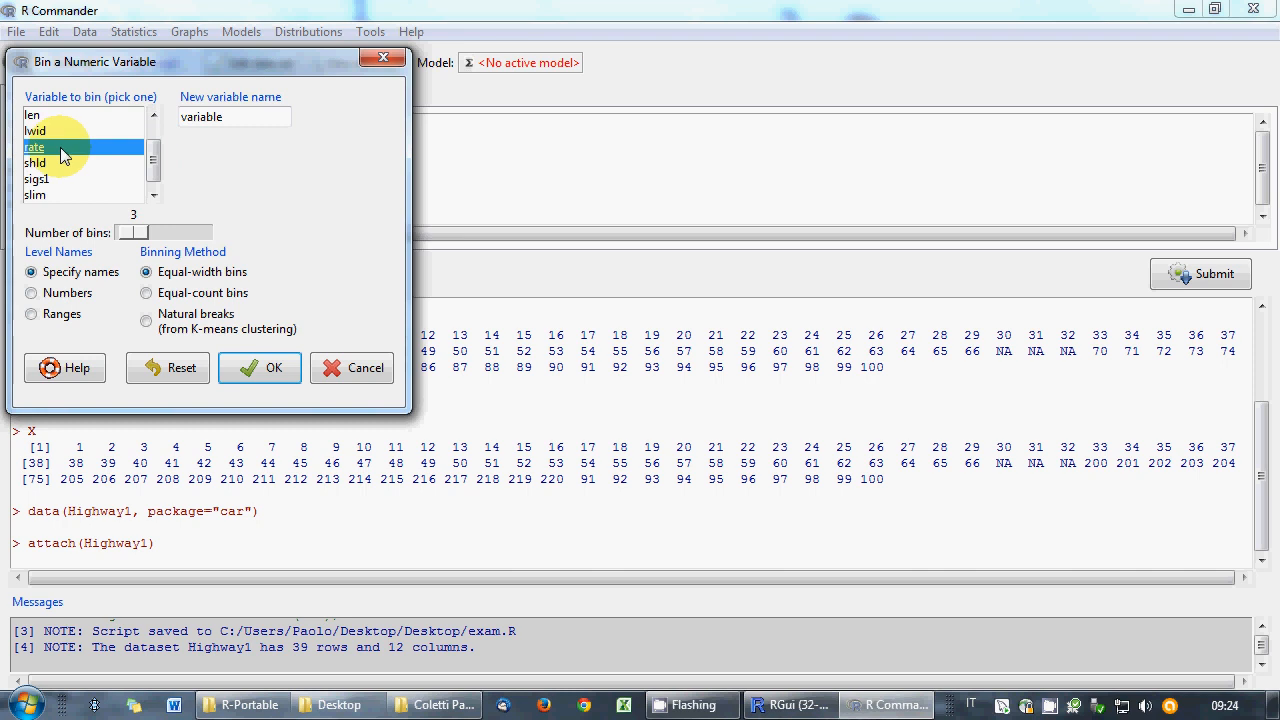
pyautogui.moveTo(252, 122); pyautogui.dragTo(144, 116)
pyautogui.write('ra')
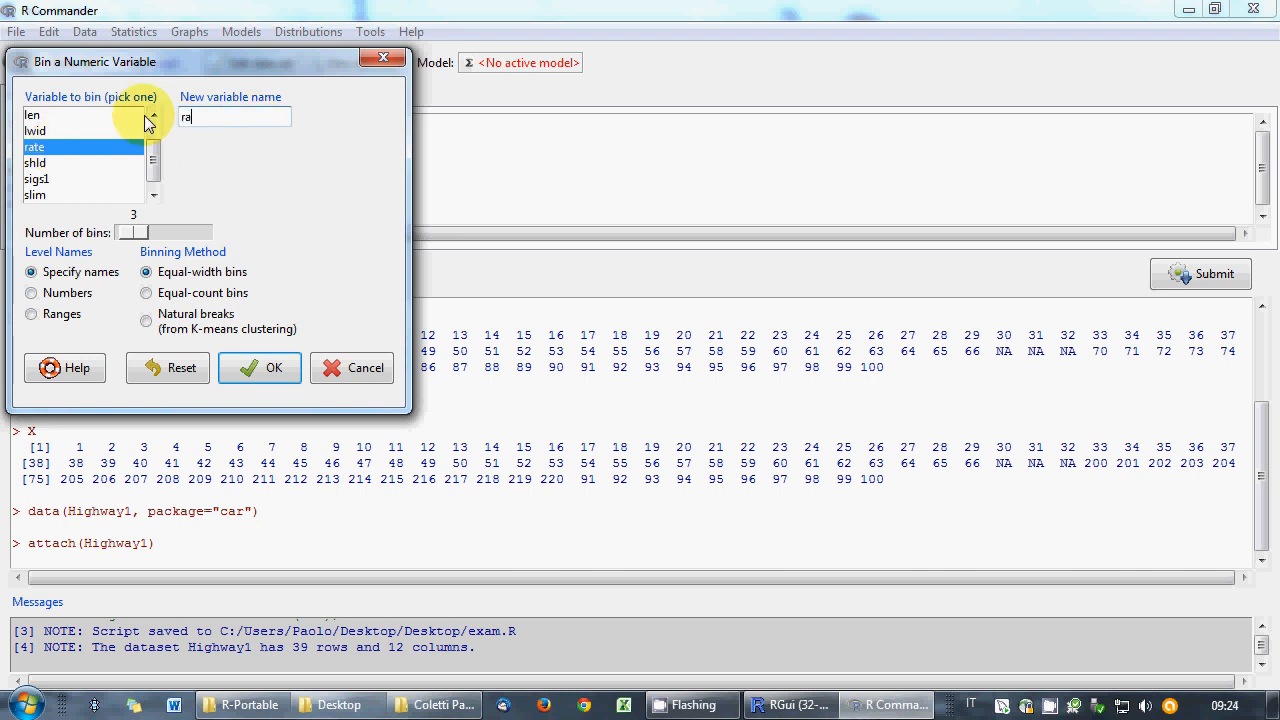
pyautogui.write('te_grouped')
pyautogui.moveTo(150, 62); pyautogui.dragTo(232, 88)
pyautogui.click(220, 260)
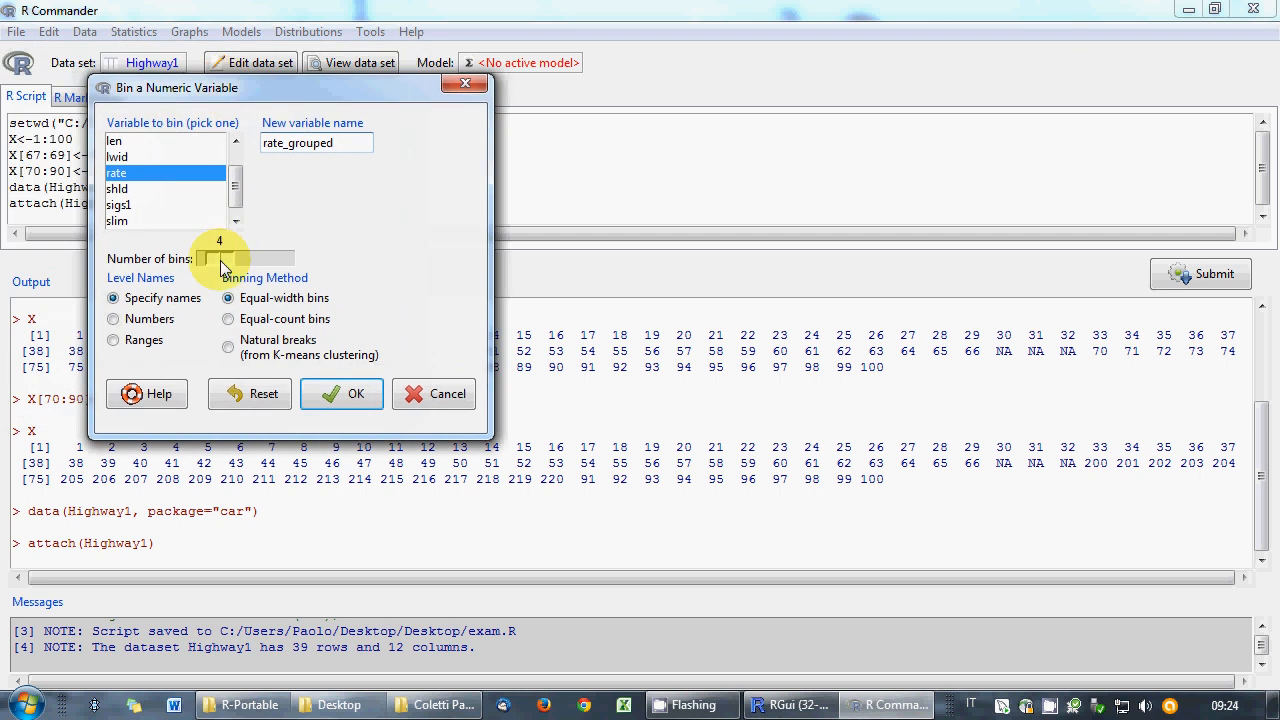
pyautogui.click(245, 352)
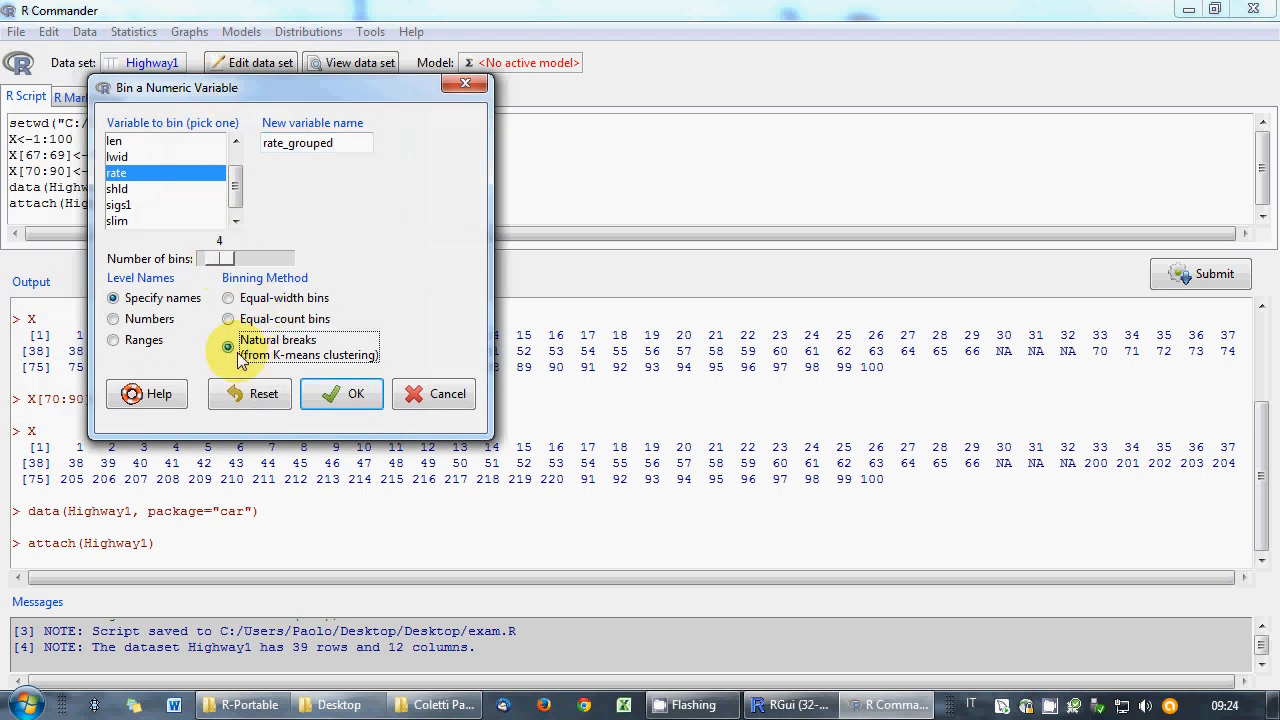
pyautogui.click(348, 397)
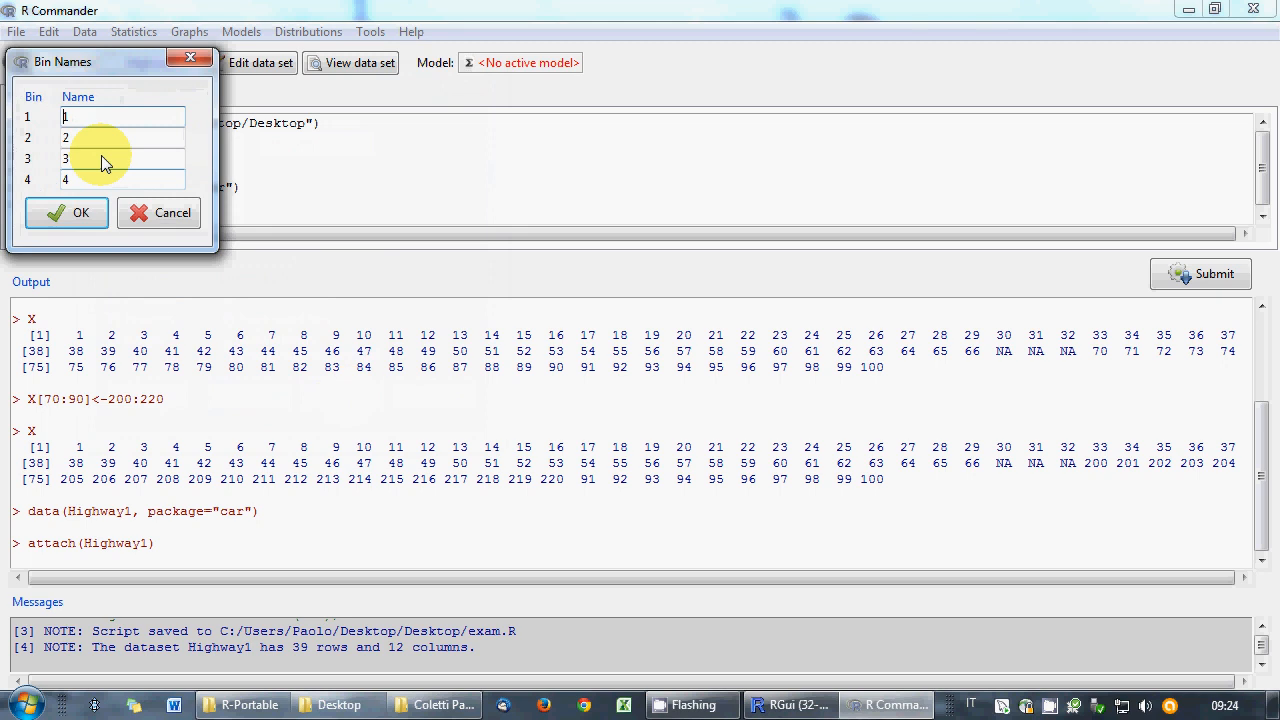
# - Name the four bins very small, small, large and very large
pyautogui.press('BackSpace')
pyautogui.write('very sam')
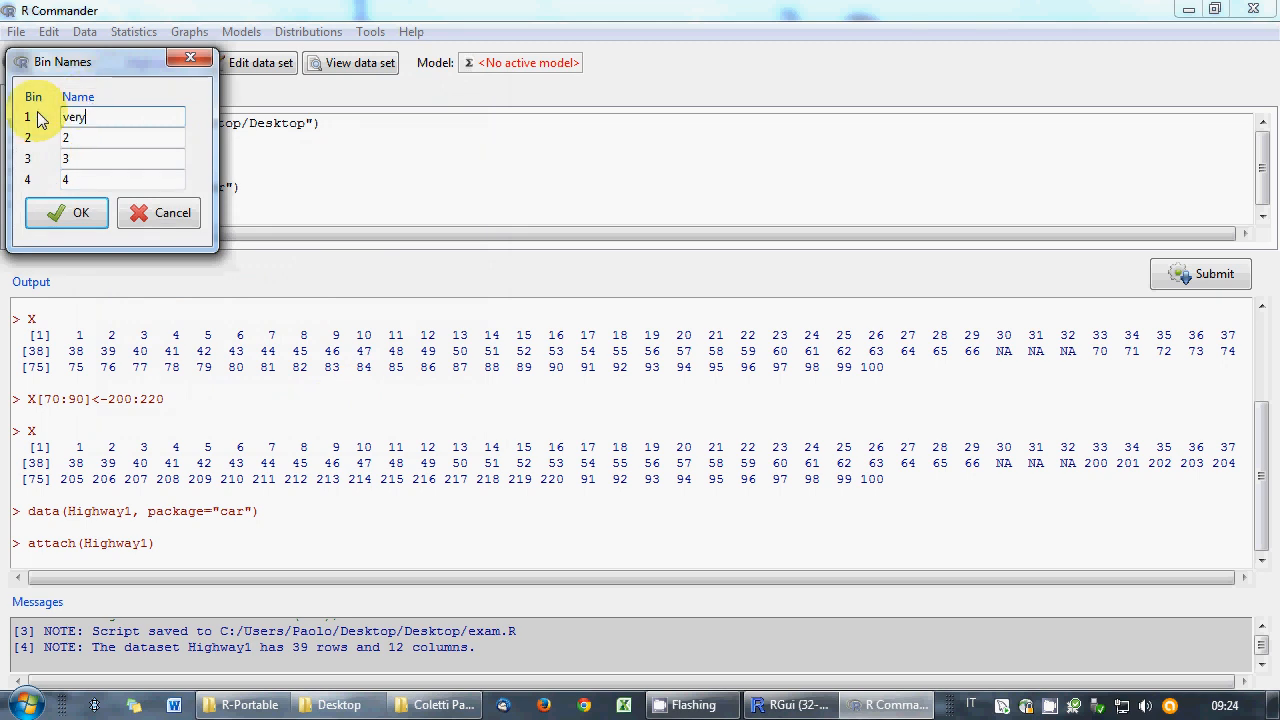
pyautogui.press('BackSpace')
pyautogui.press('BackSpace')
pyautogui.write('mall')
pyautogui.press('Tab')
pyautogui.write('small')
pyautogui.press('Tab')
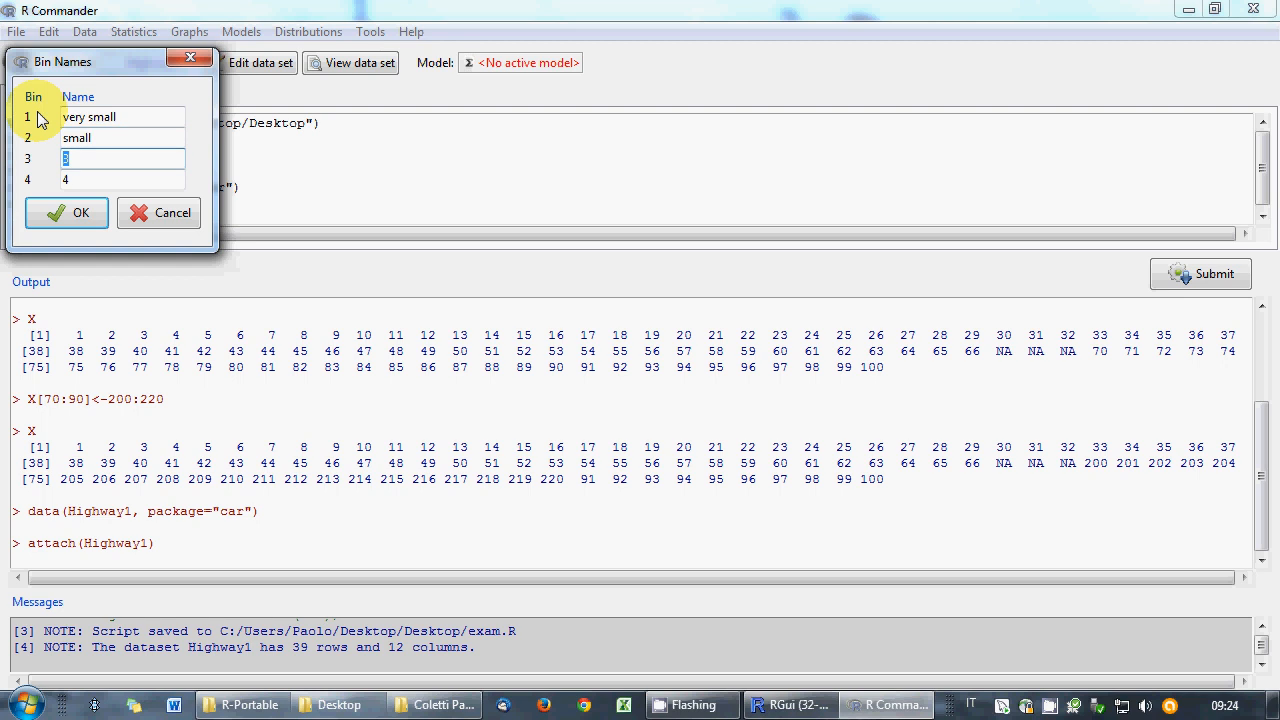
pyautogui.write('large')
pyautogui.press('Tab')
pyautogui.write('ve')
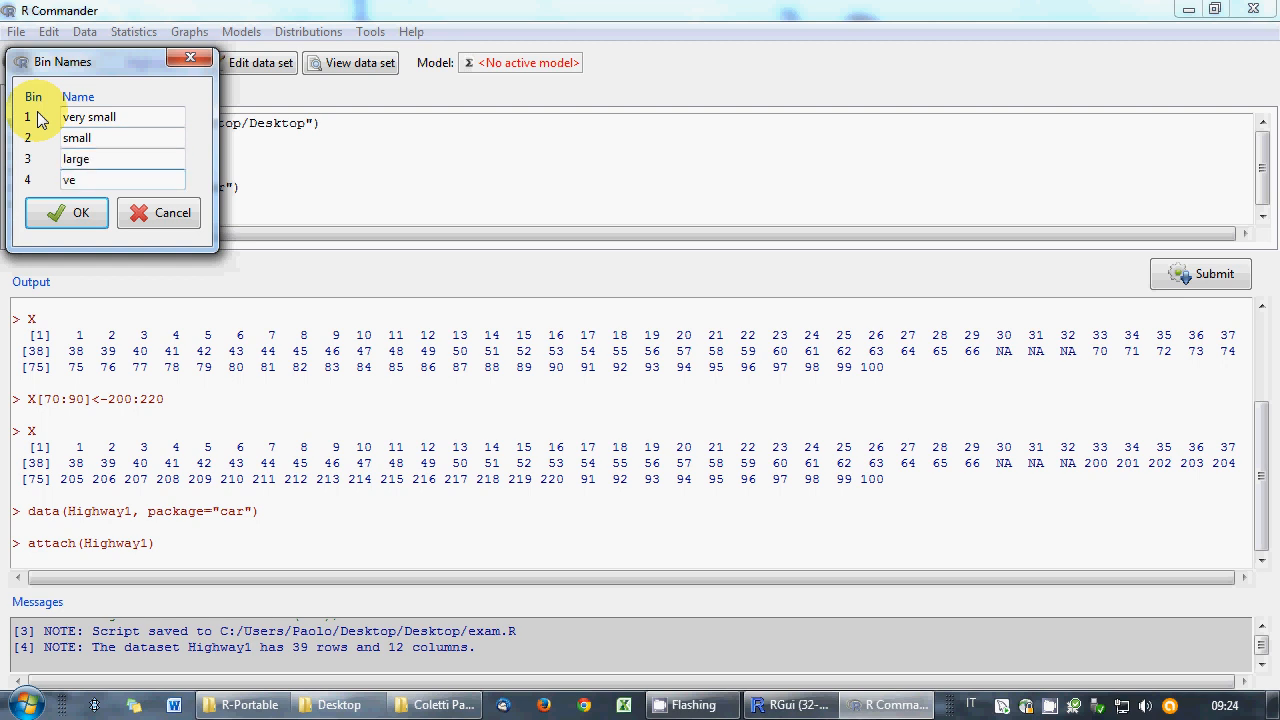
pyautogui.write('ry large')
# - Create rate_grouped with bin.var wrapped in factor(), rerun the line, and print Highway1 to check it
pyautogui.click(54, 211)
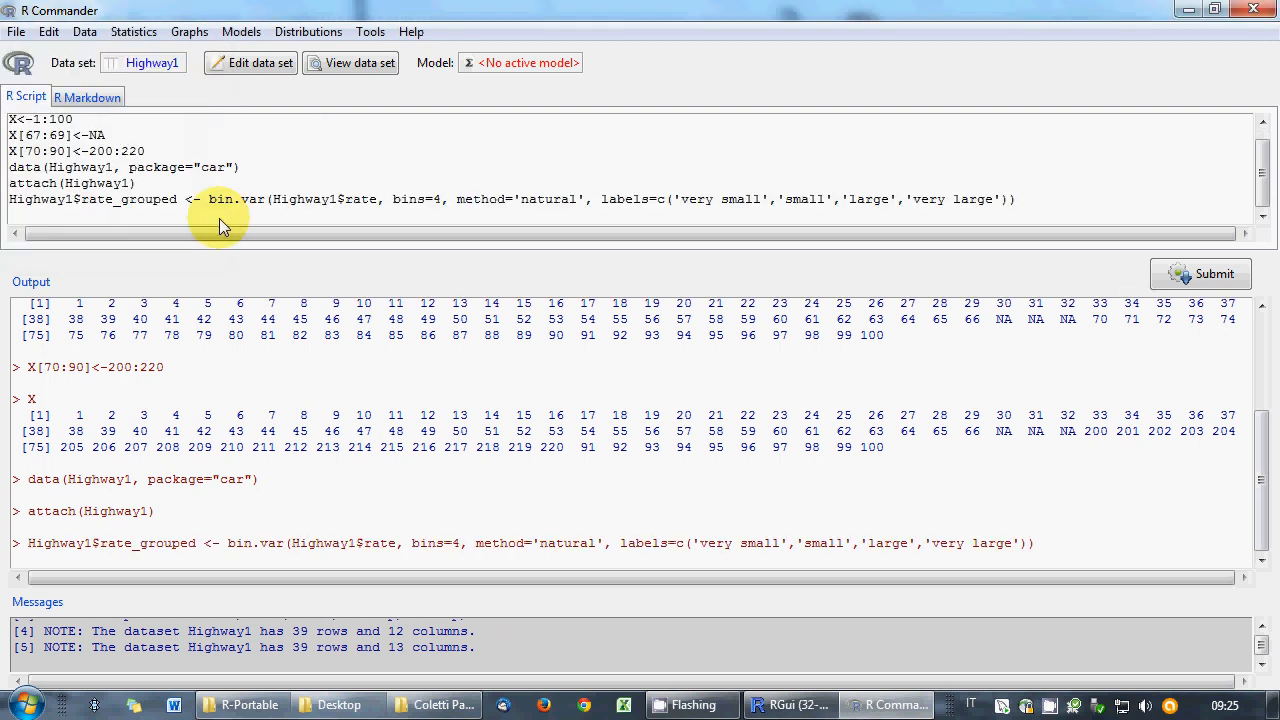
pyautogui.click(208, 205)
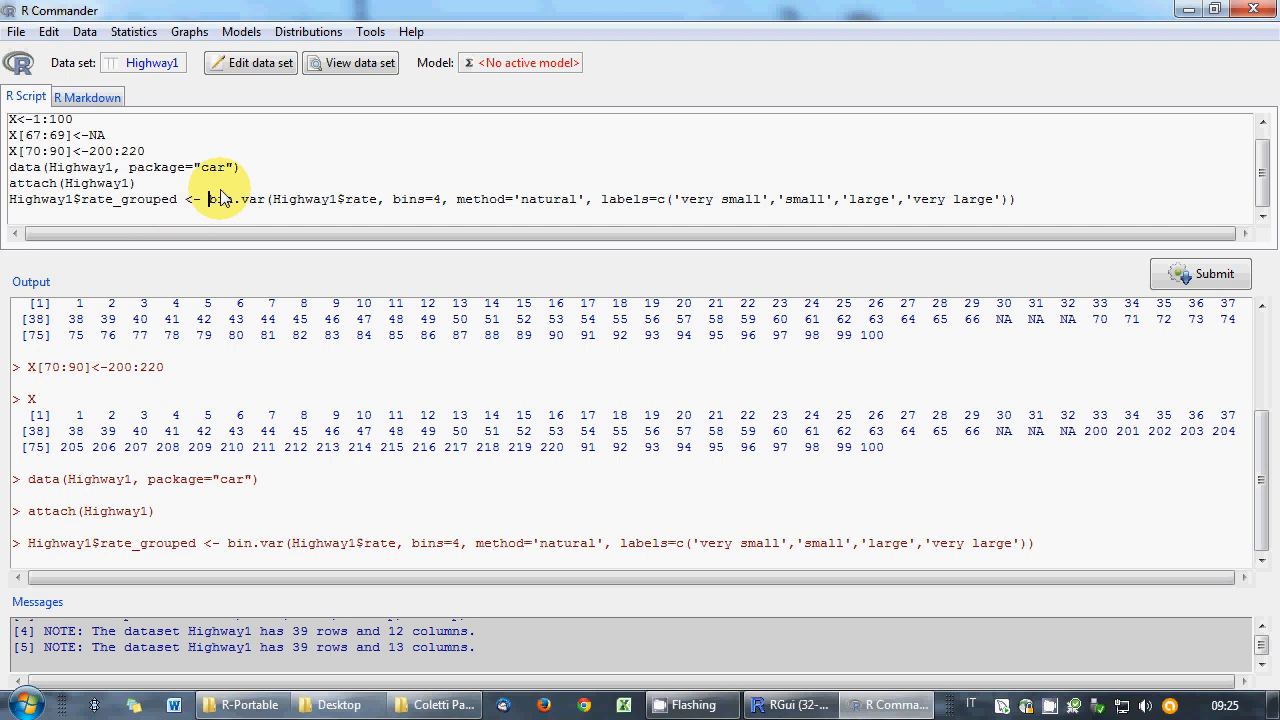
pyautogui.write('factor')
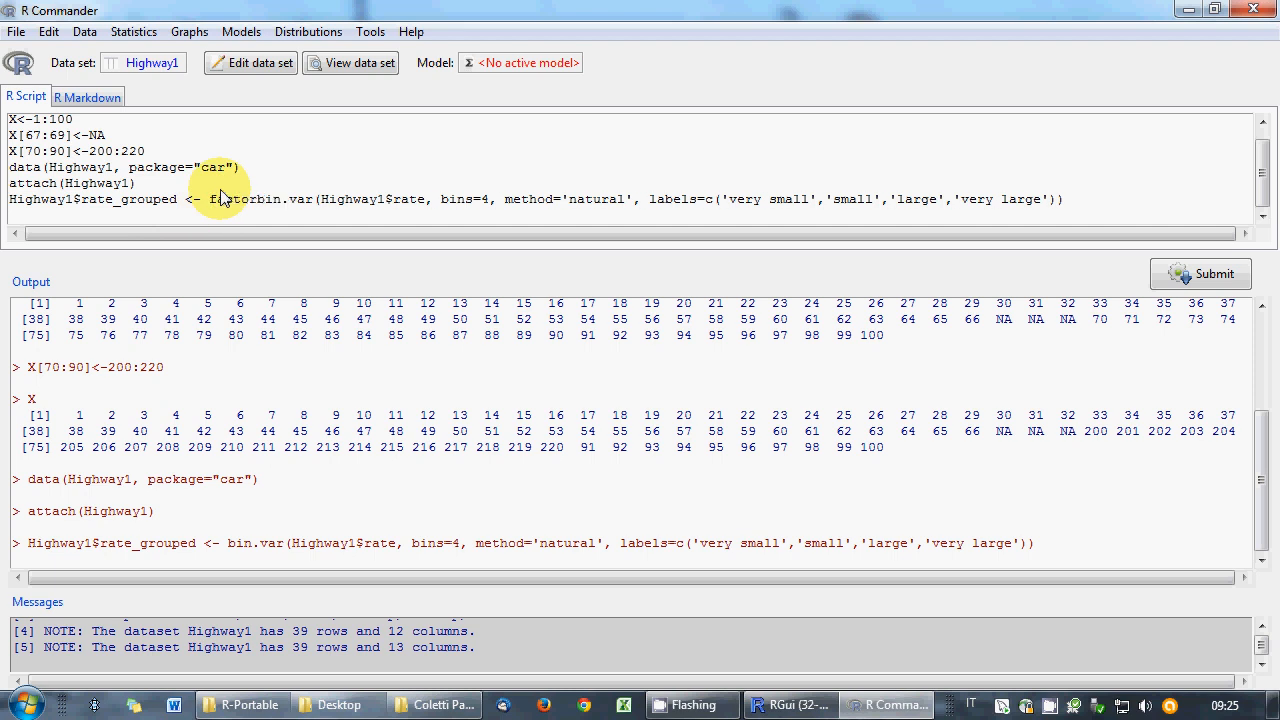
pyautogui.write('(')
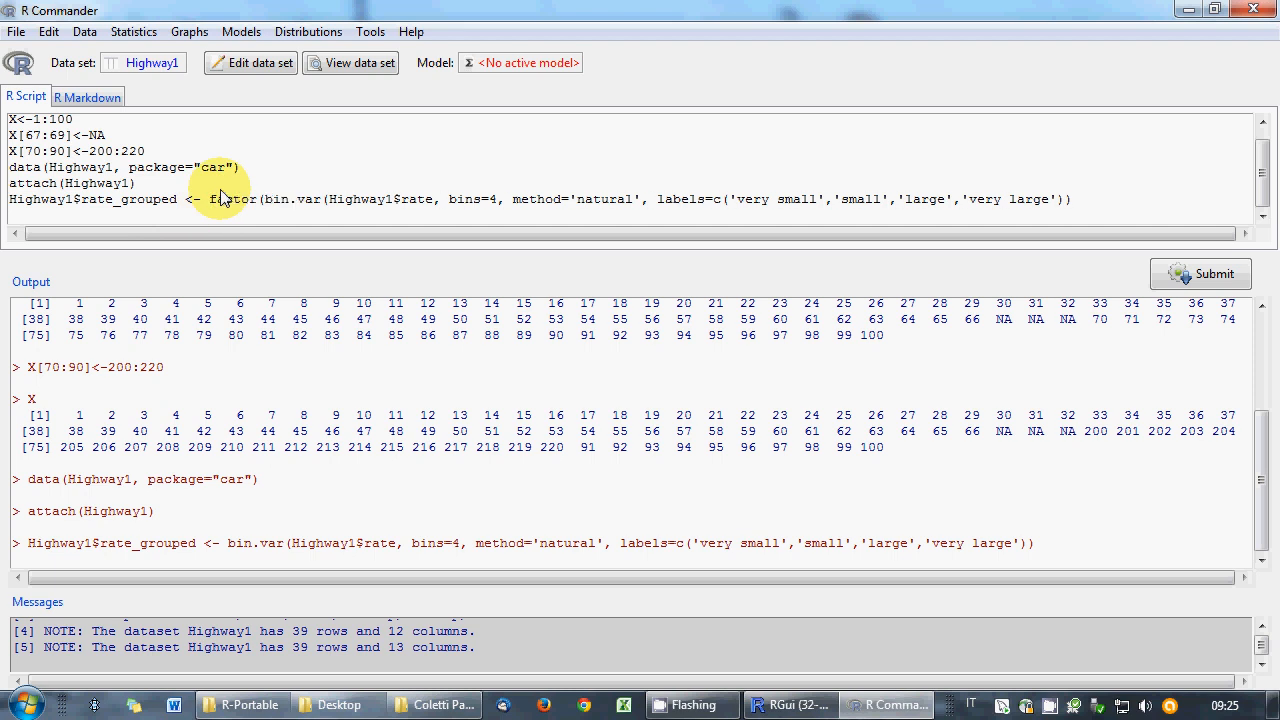
pyautogui.press('End')
pyautogui.write(')')
pyautogui.click(1170, 273)
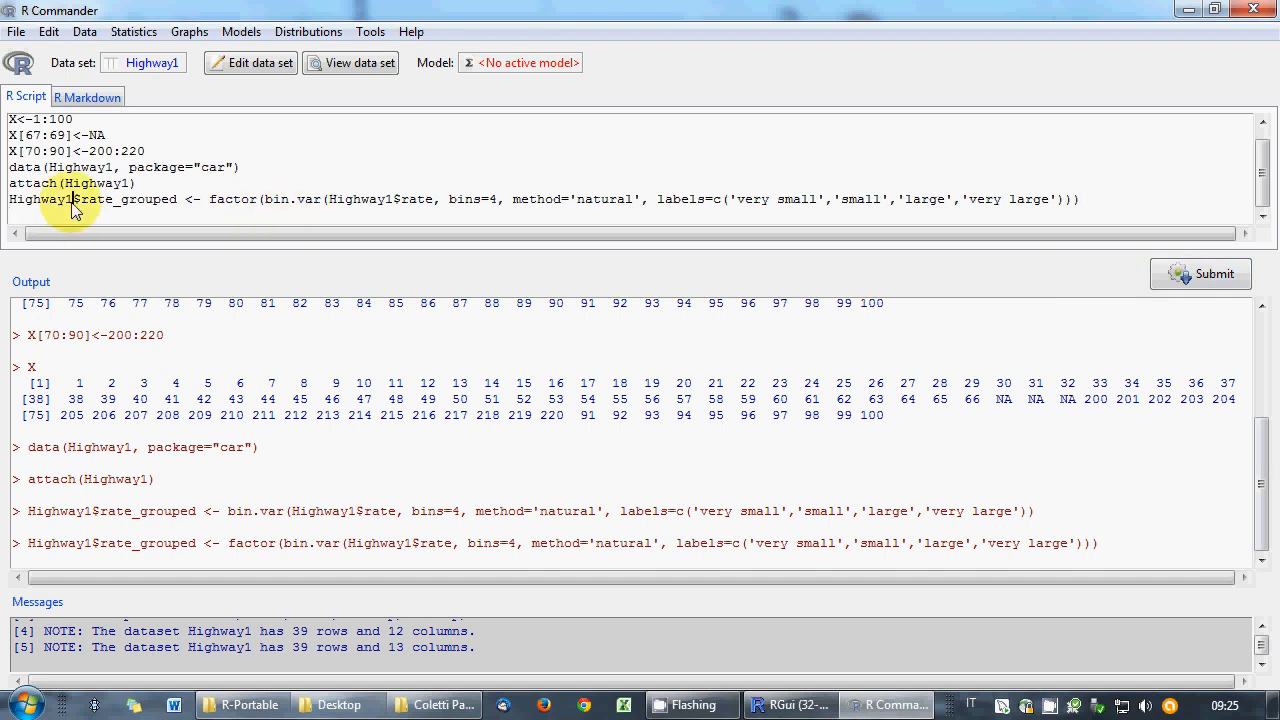
pyautogui.moveTo(72, 200); pyautogui.dragTo(9, 200)
pyautogui.click(1196, 286)
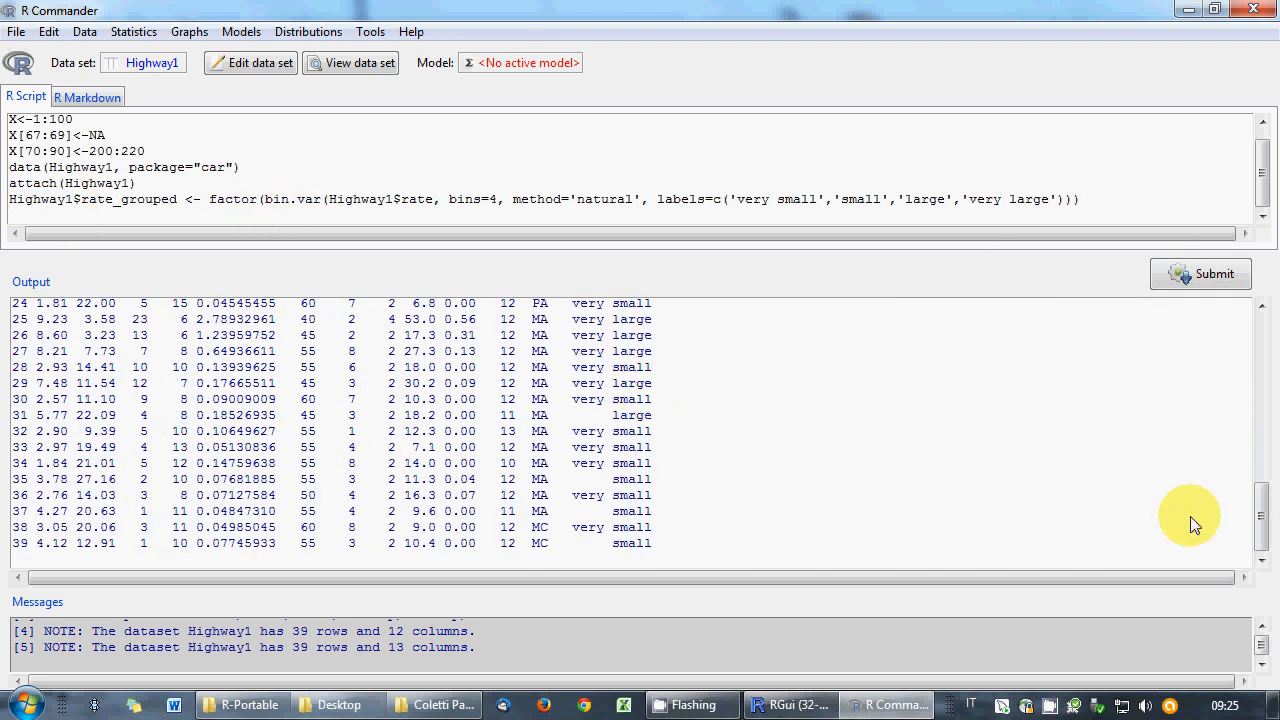
pyautogui.moveTo(1264, 514)
pyautogui.mouseDown()
pyautogui.moveTo(1260, 395)
pyautogui.moveTo(1276, 468)
pyautogui.moveTo(1270, 535)
pyautogui.mouseUp()
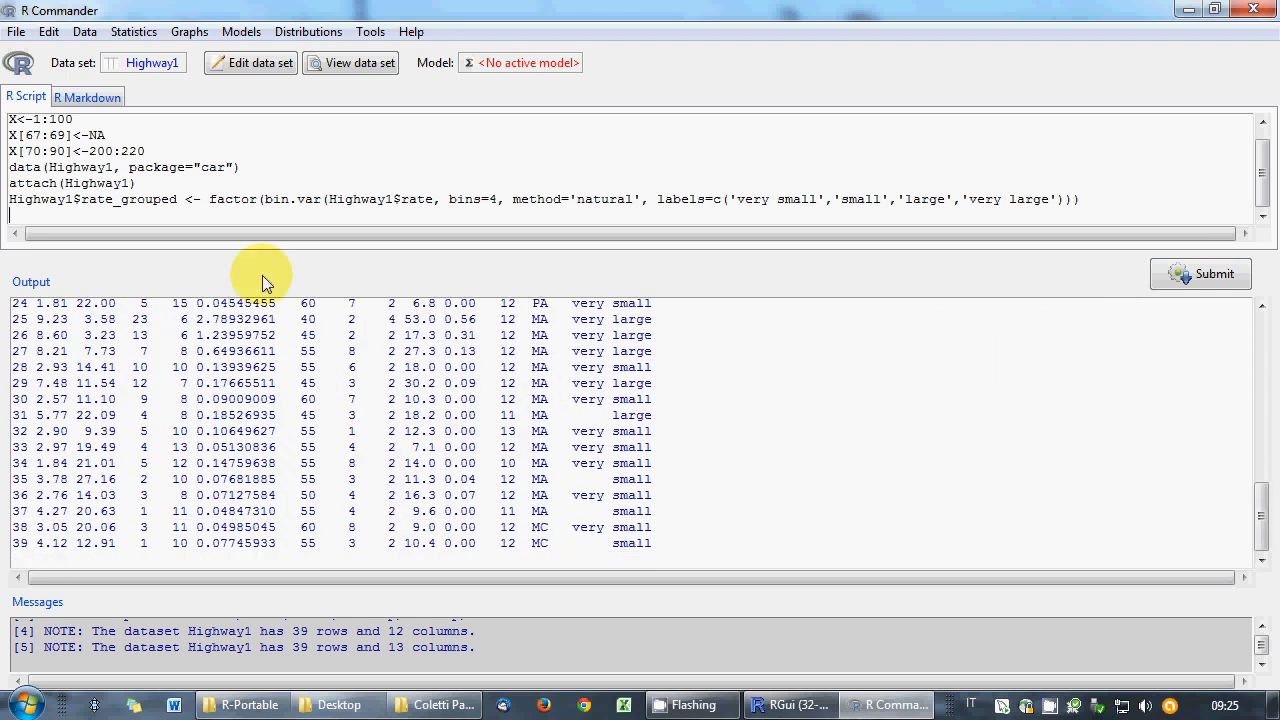
# - Save the script over exam.R, confirming the replacement
pyautogui.click(16, 33)
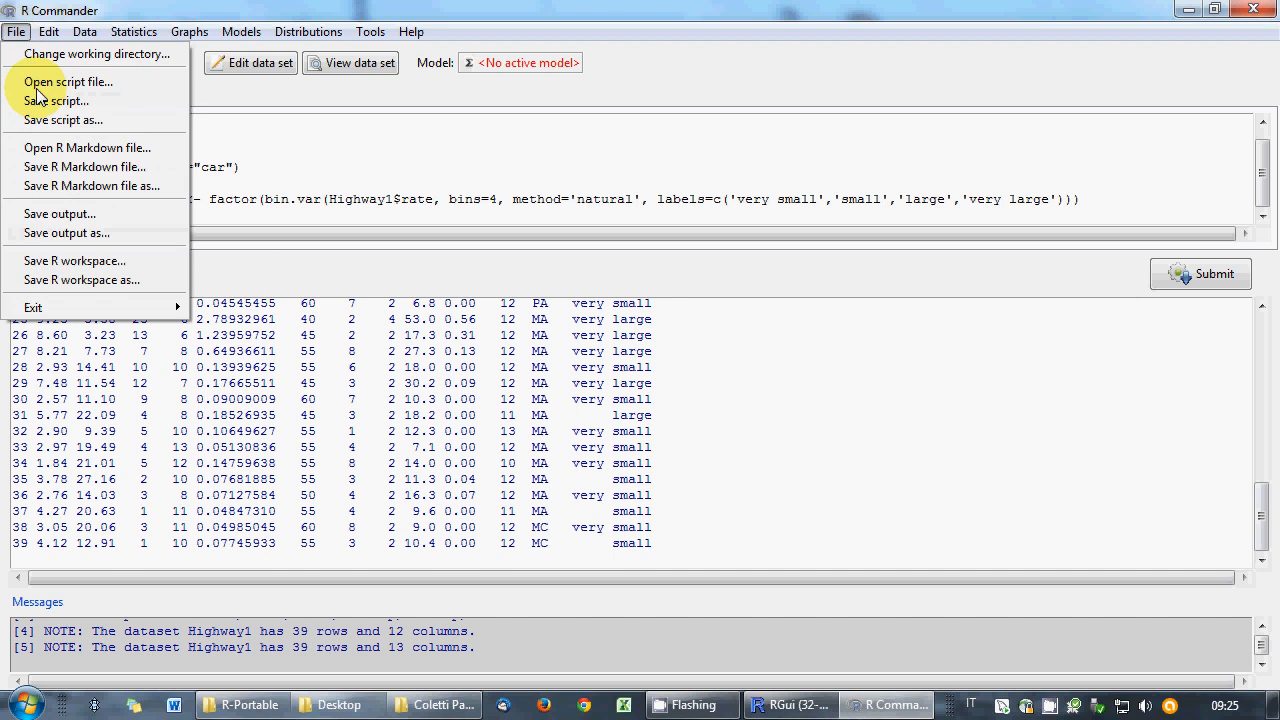
pyautogui.click(55, 101)
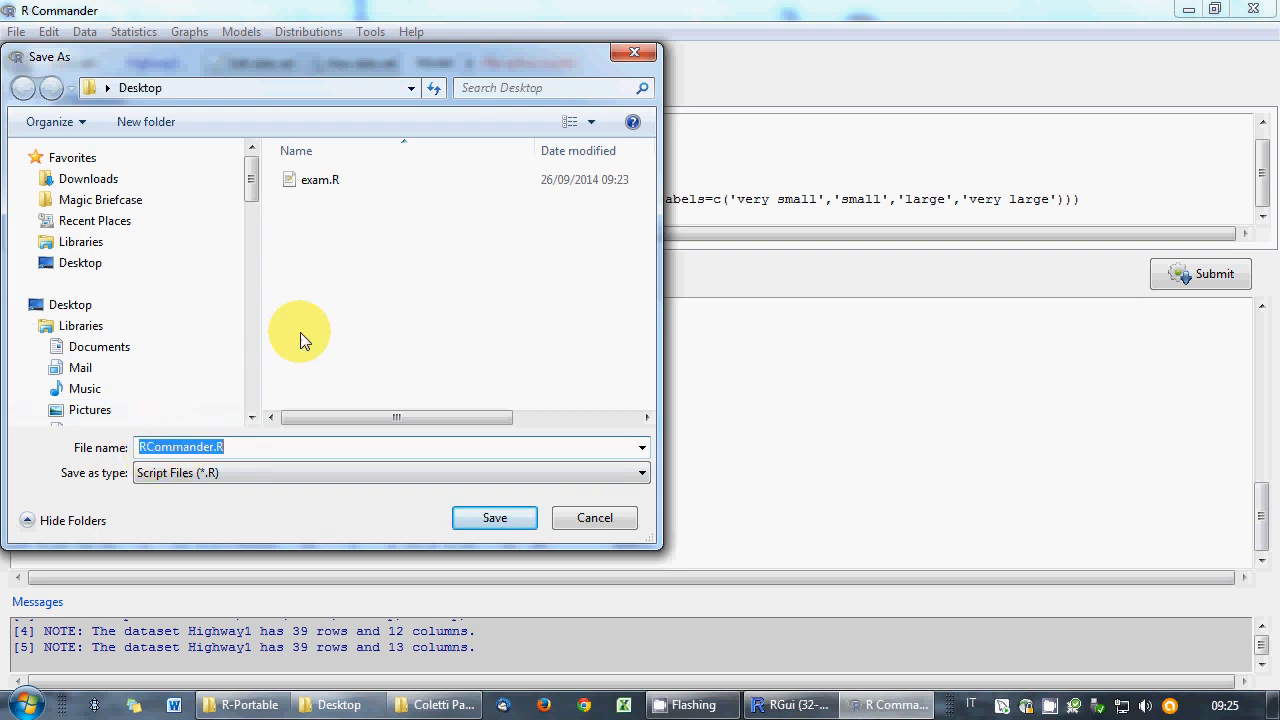
pyautogui.doubleClick(312, 185)
pyautogui.click(688, 368)
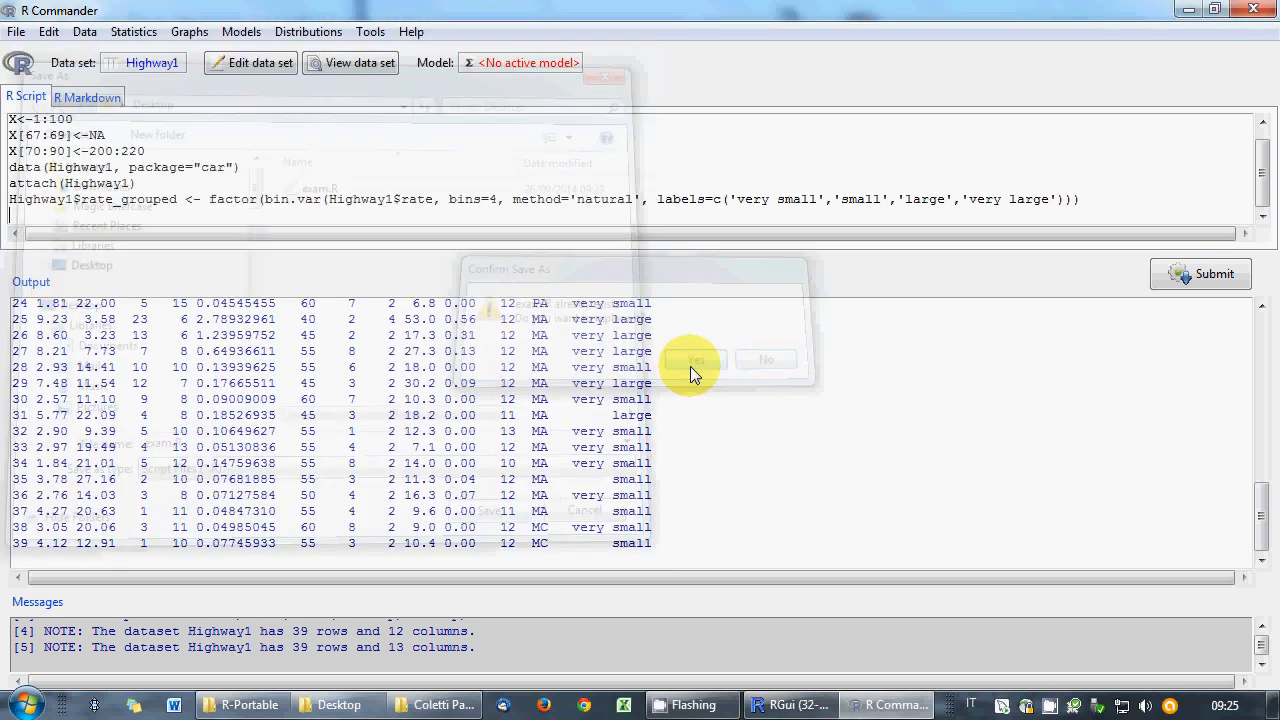
pyautogui.click(16, 31)
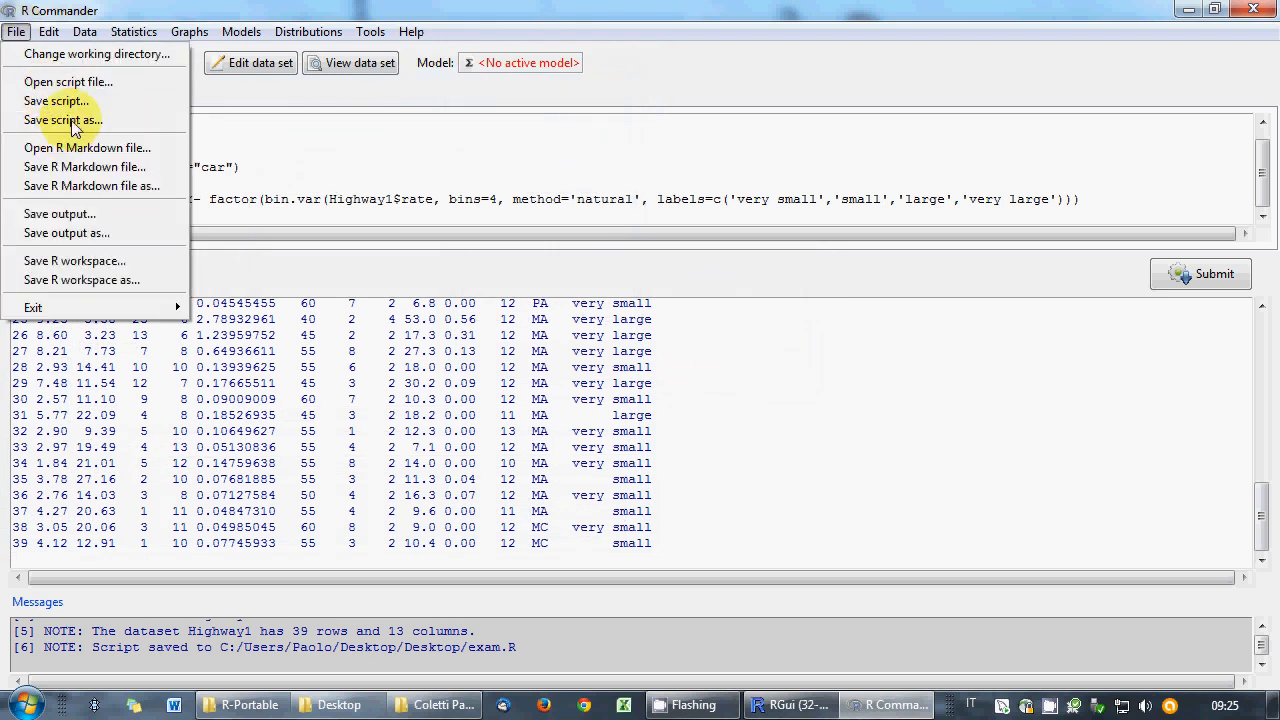
pyautogui.click(230, 170)
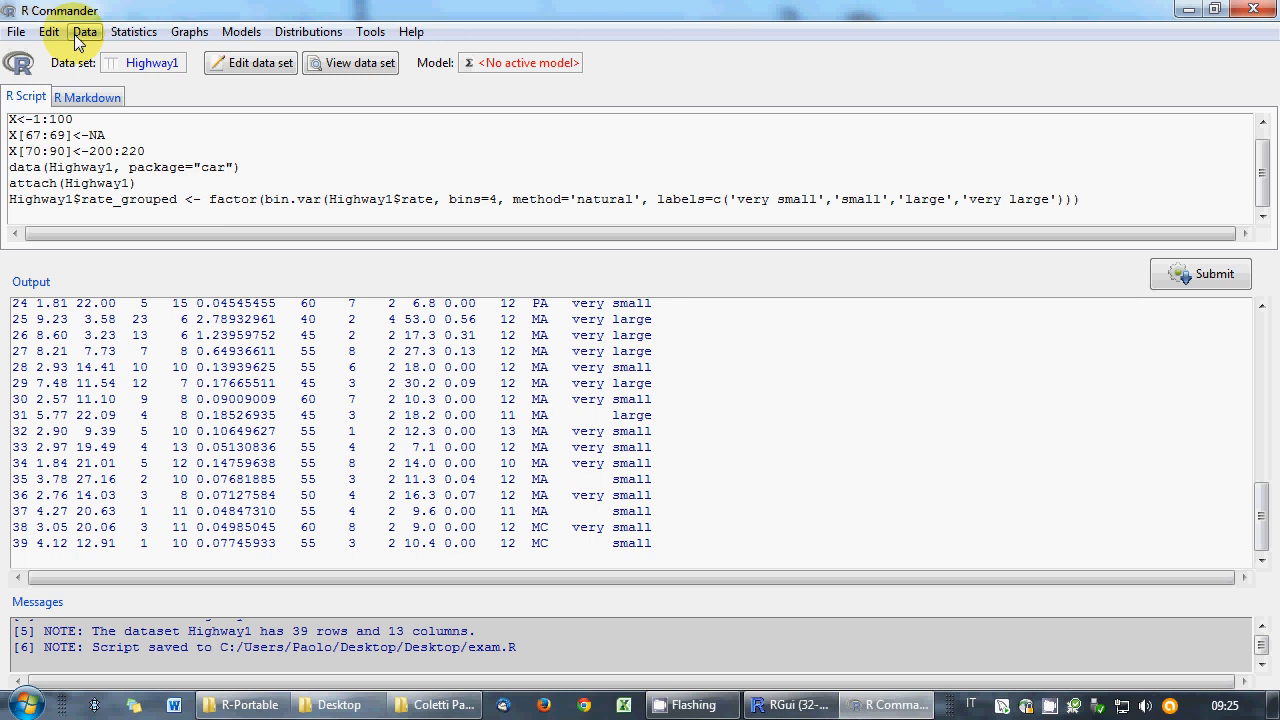
# - Draw a bar graph of rate_grouped, then close the graph window
pyautogui.click(189, 32)
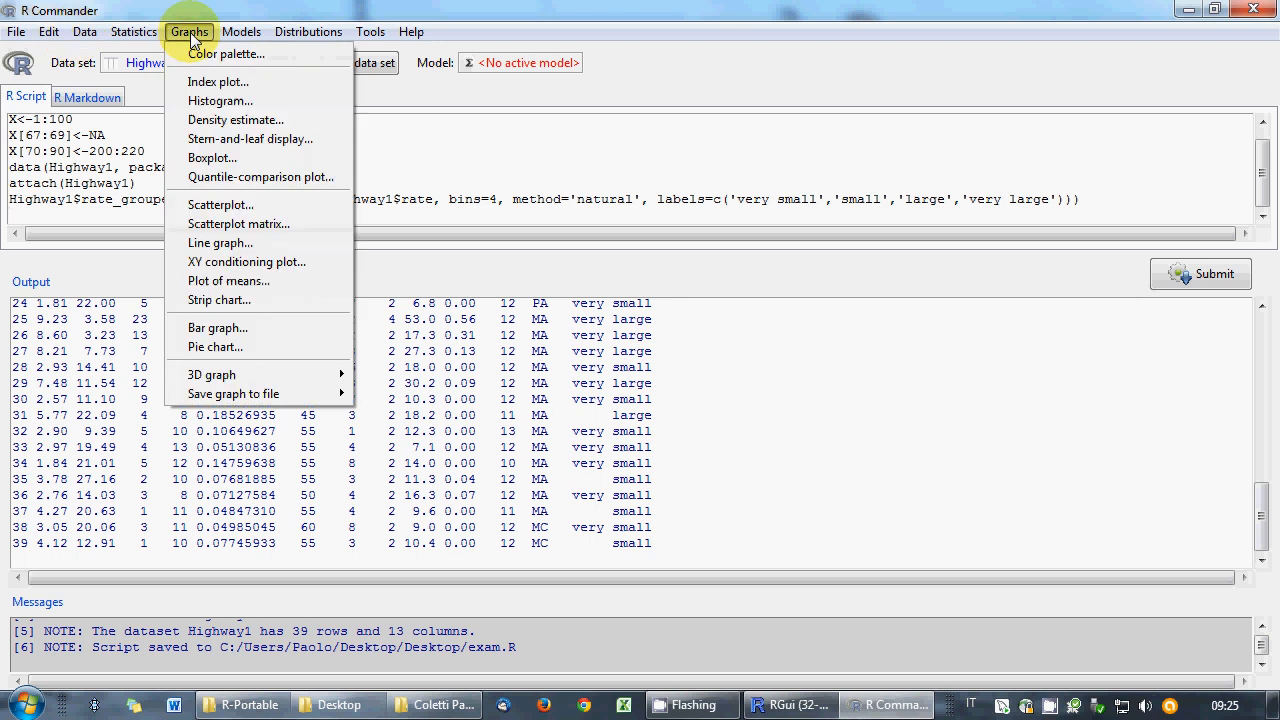
pyautogui.click(230, 332)
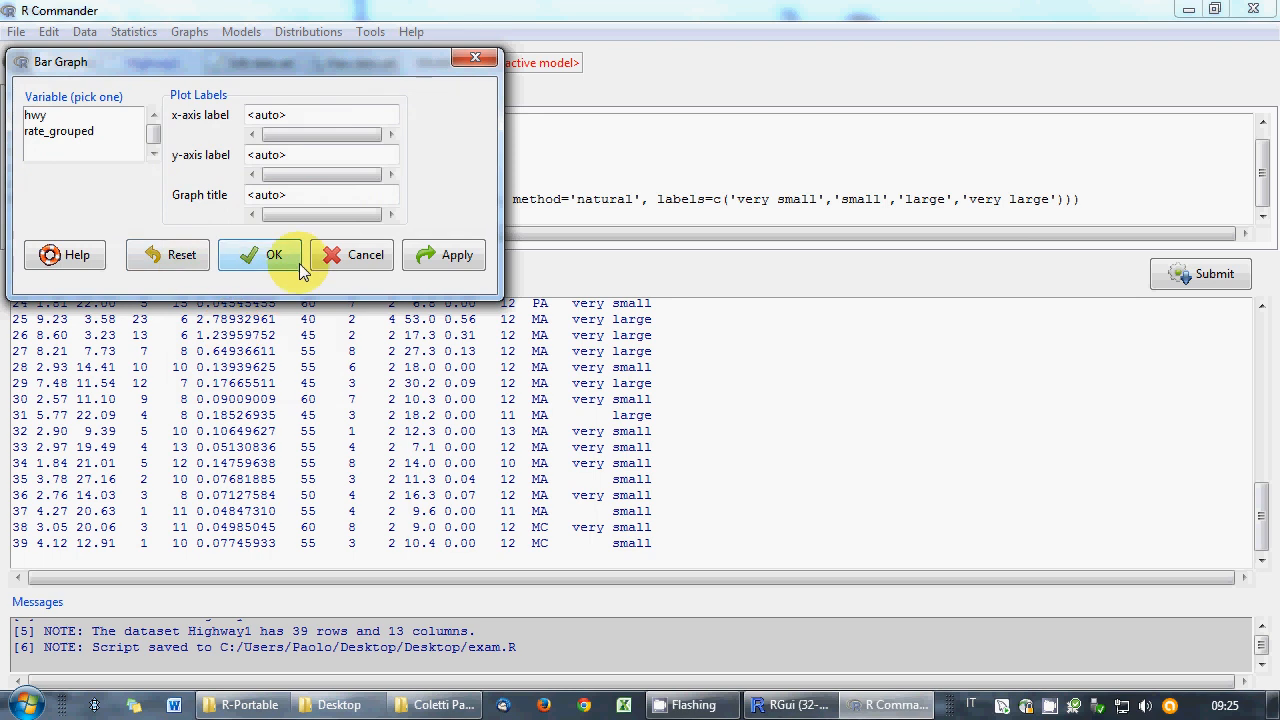
pyautogui.click(357, 257)
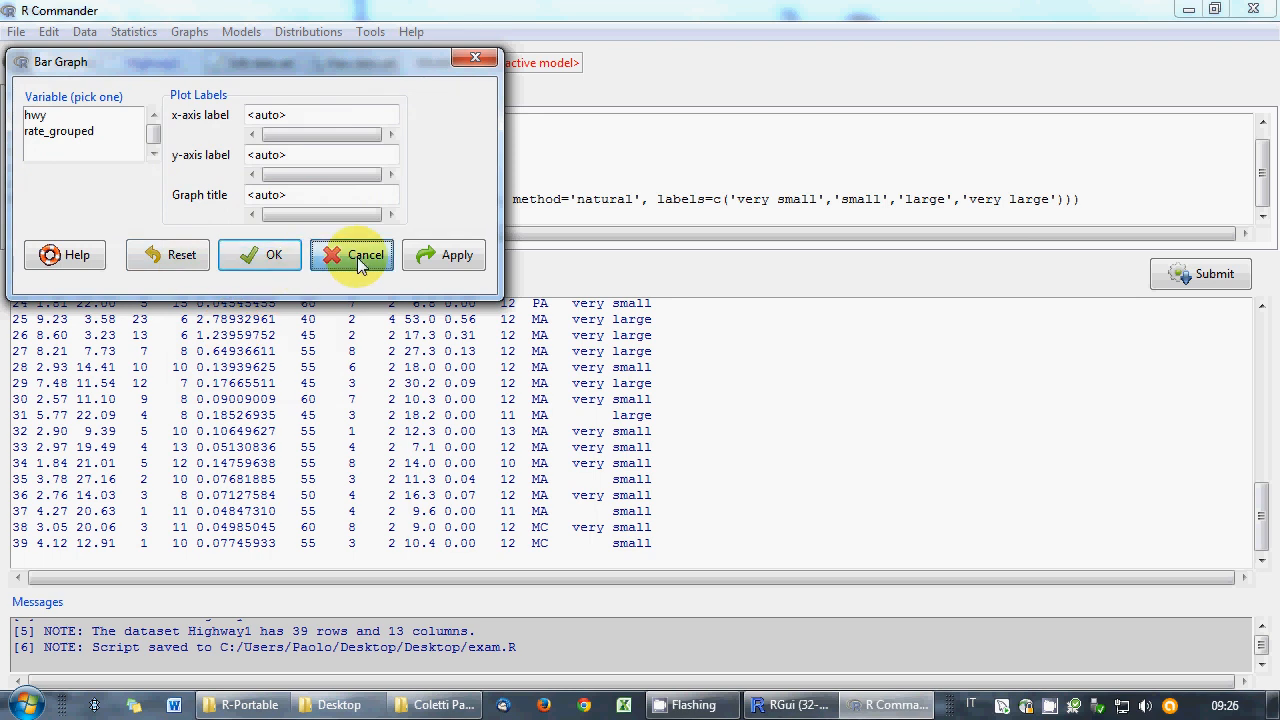
pyautogui.click(177, 33)
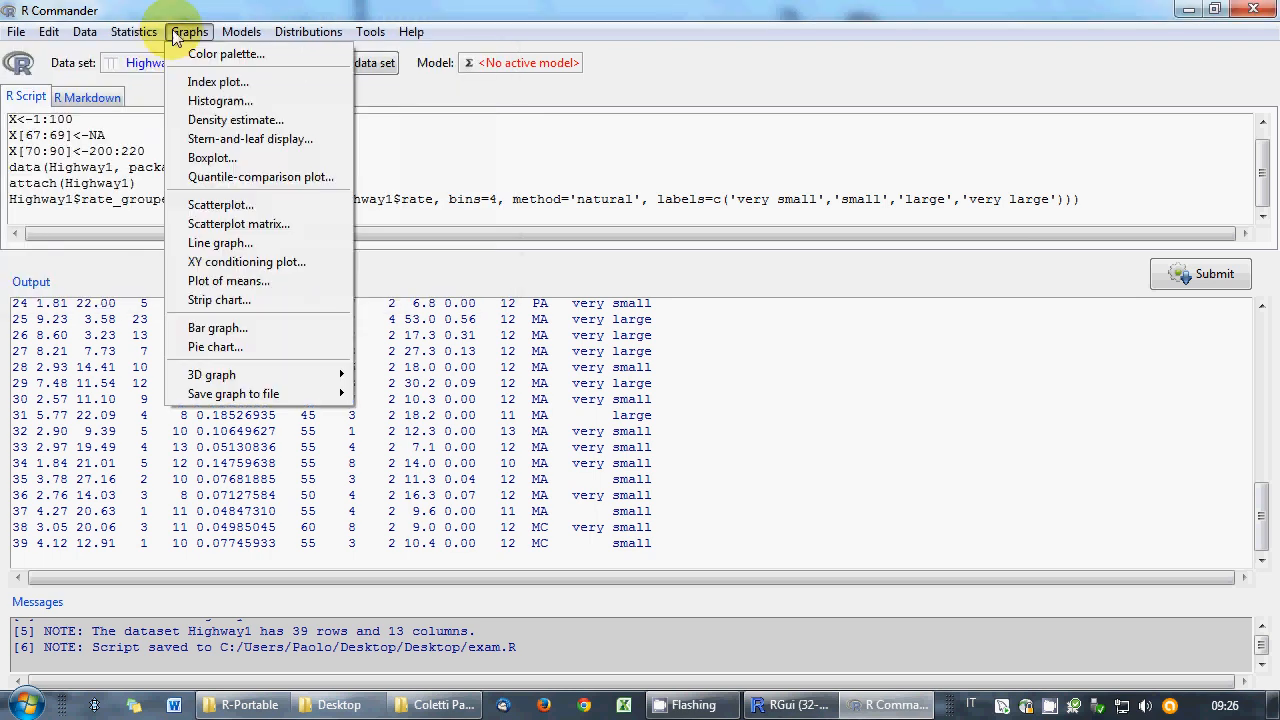
pyautogui.click(240, 333)
pyautogui.click(80, 138)
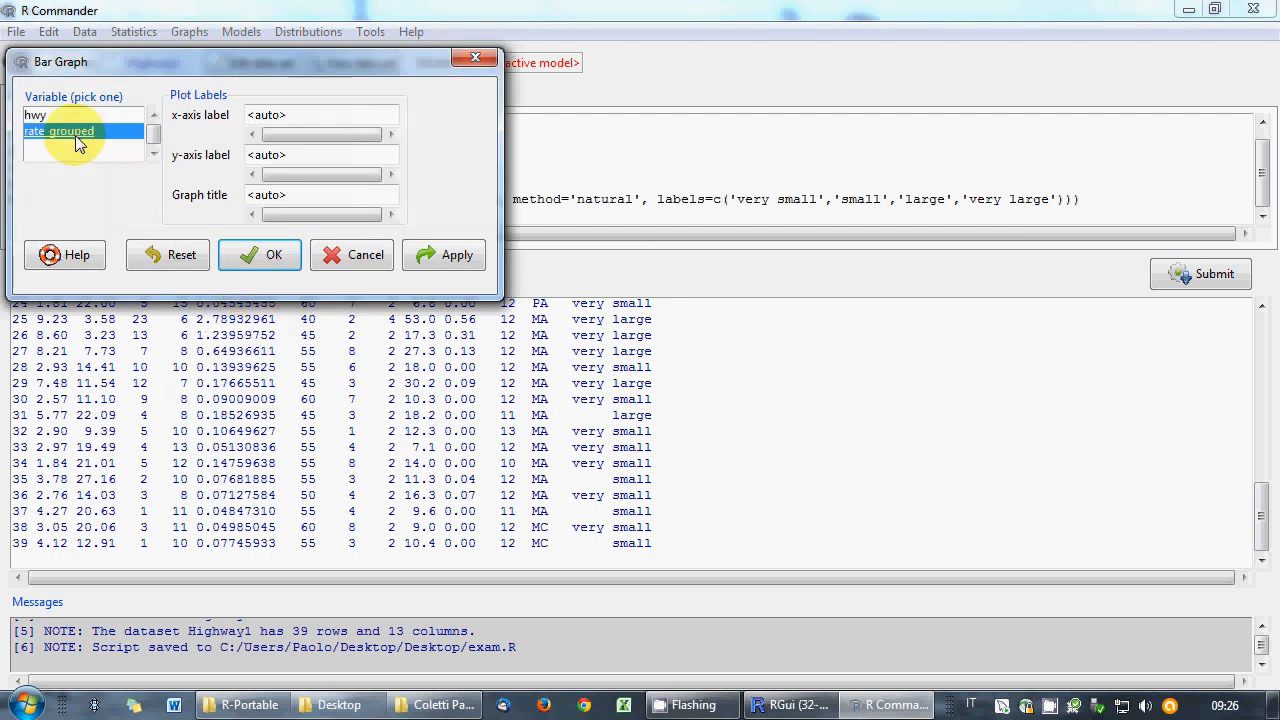
pyautogui.click(260, 254)
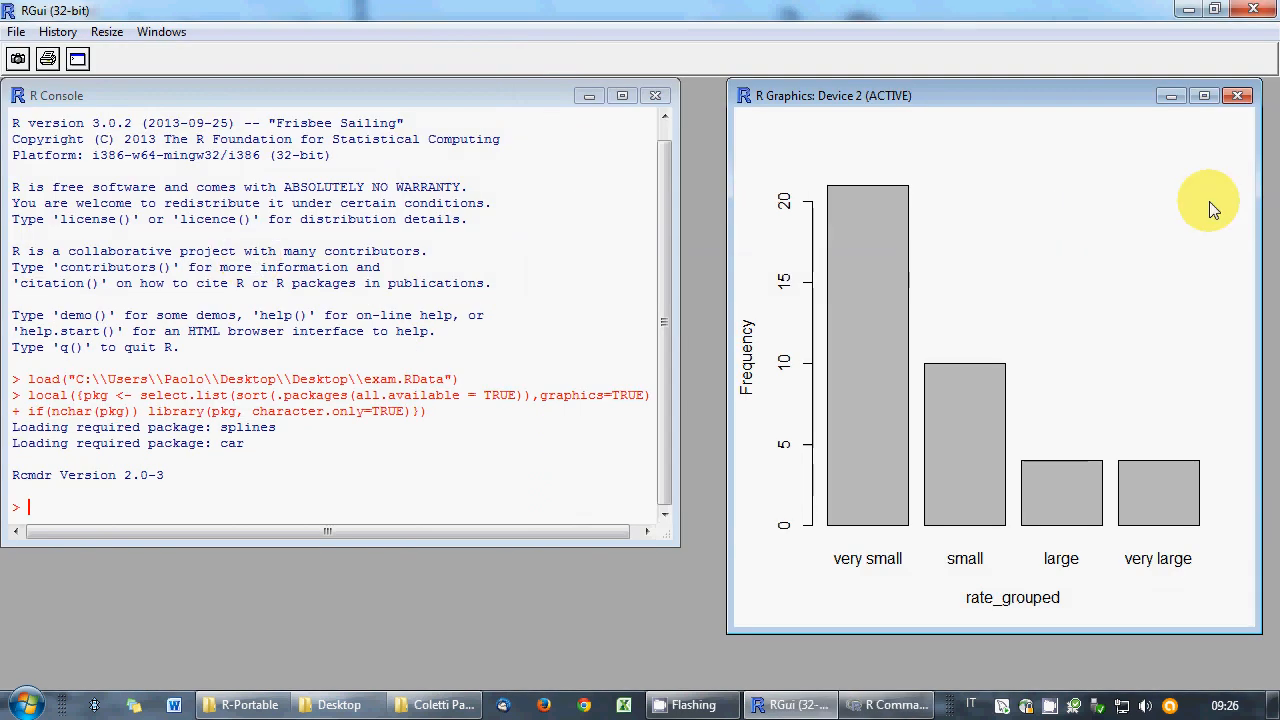
pyautogui.click(1239, 96)
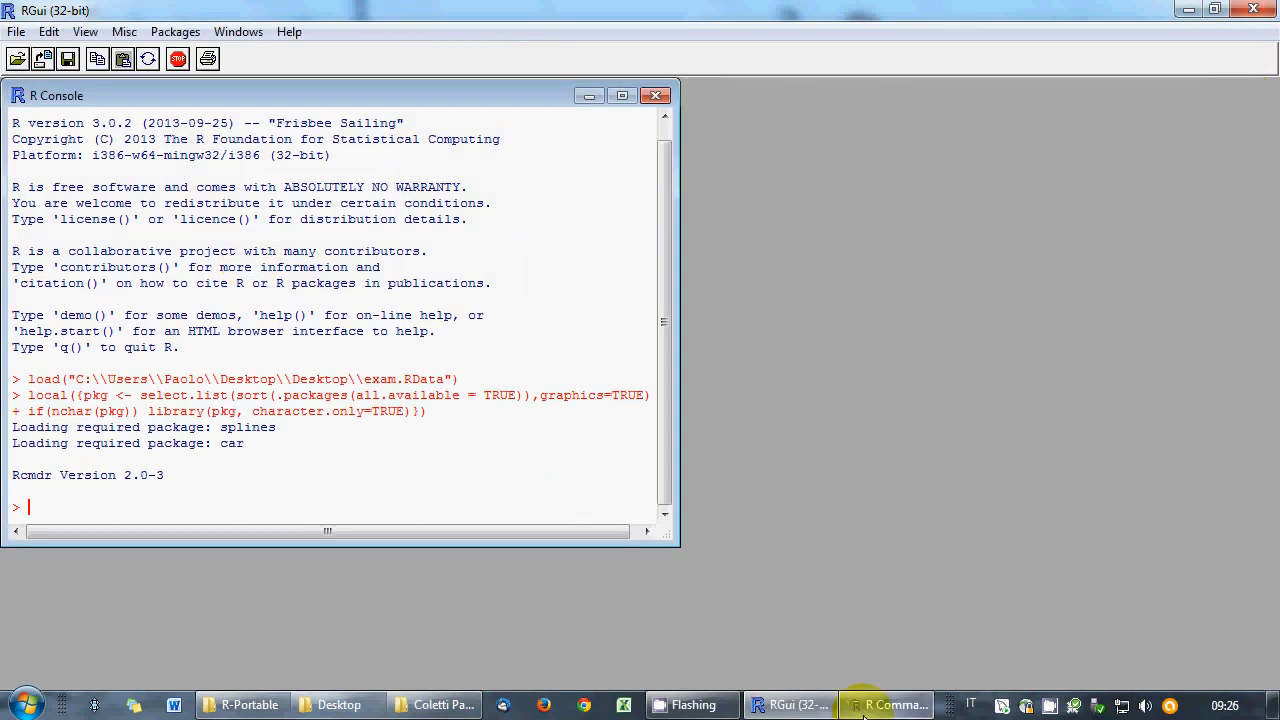
pyautogui.click(893, 705)
pyautogui.moveTo(617, 202); pyautogui.dragTo(7, 205)
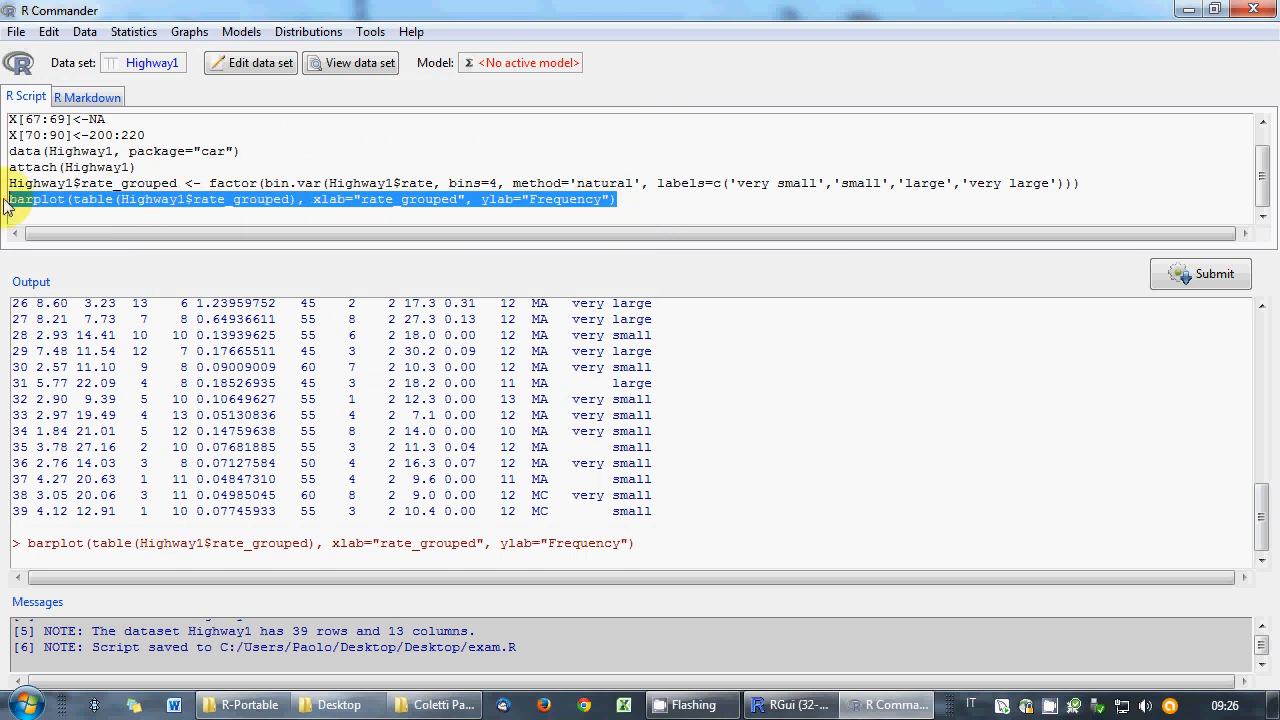
# - Save the script again over exam.R, confirming the overwrite
pyautogui.click(16, 31)
pyautogui.click(52, 106)
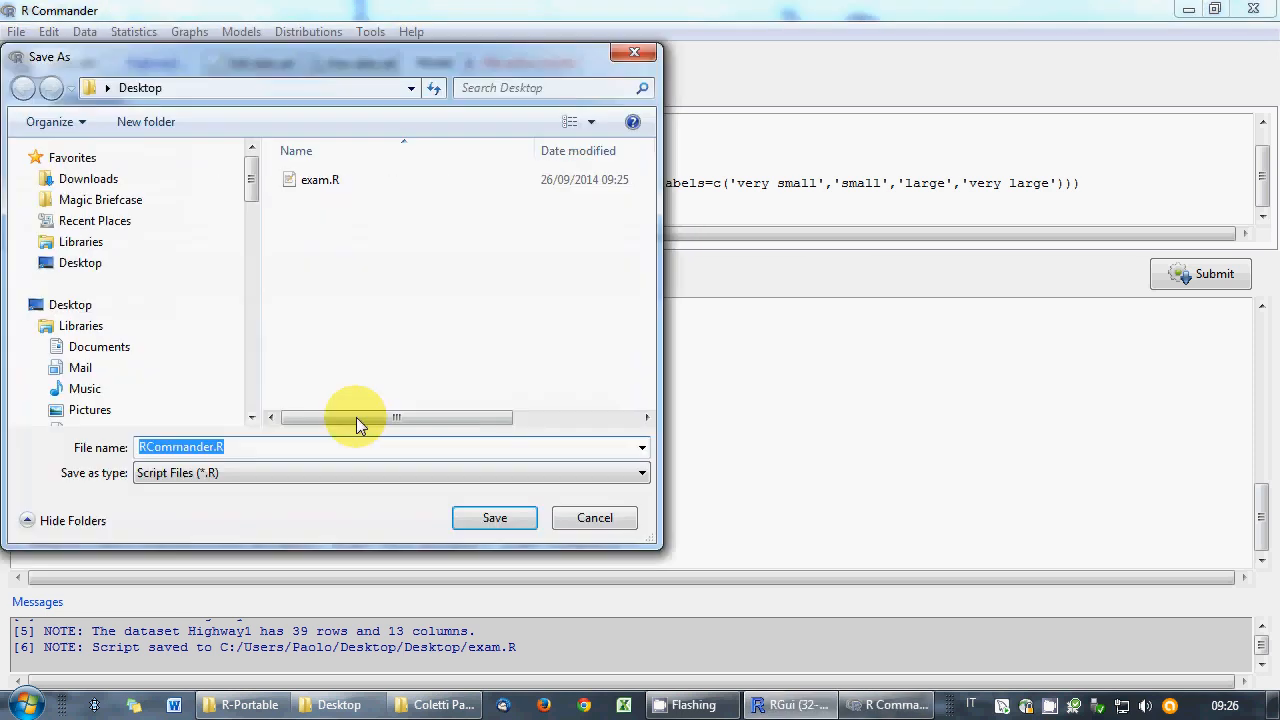
pyautogui.doubleClick(314, 186)
pyautogui.click(697, 360)
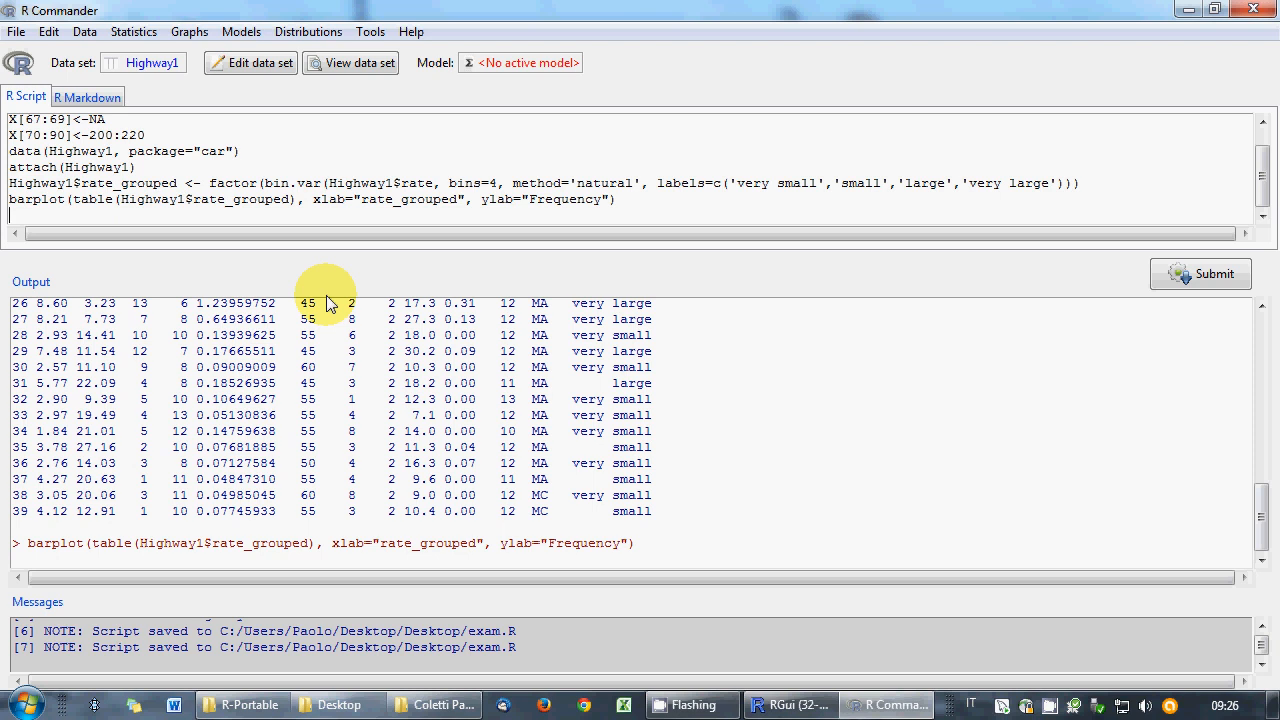
# - Start a histogram and choose rate as its variable
pyautogui.click(94, 36)
pyautogui.moveTo(189, 32)
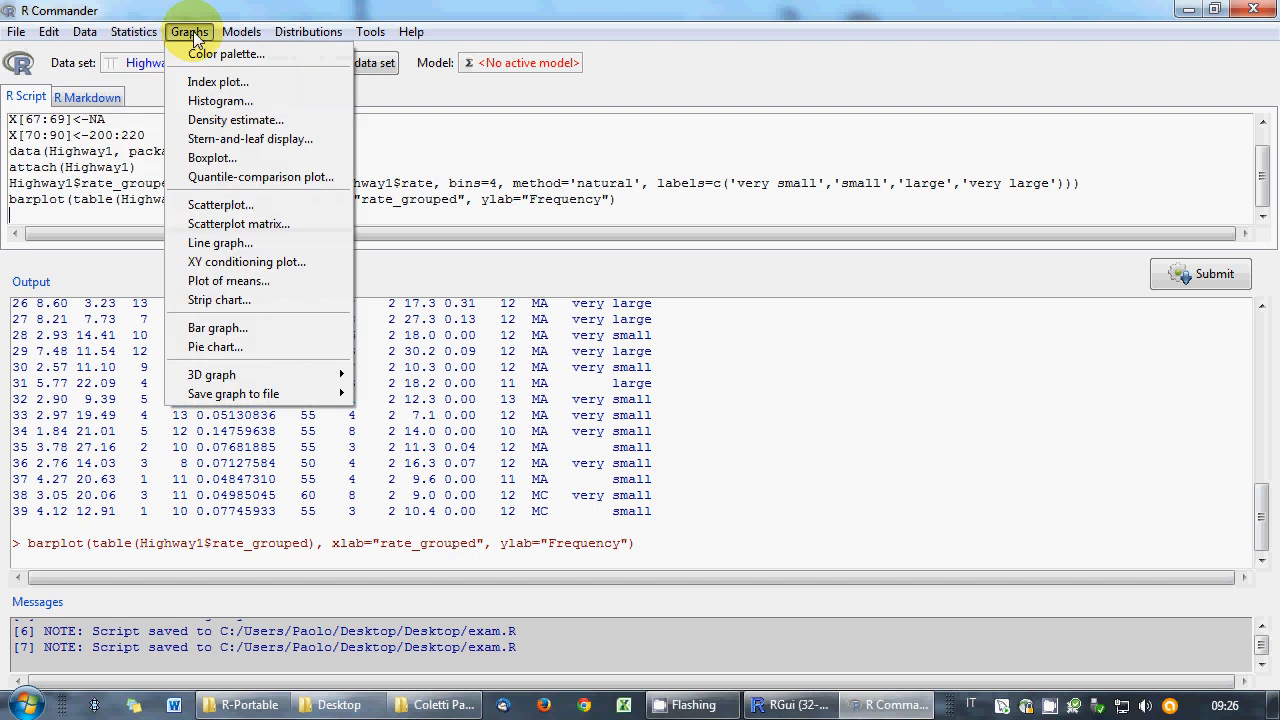
pyautogui.click(215, 101)
pyautogui.click(161, 215)
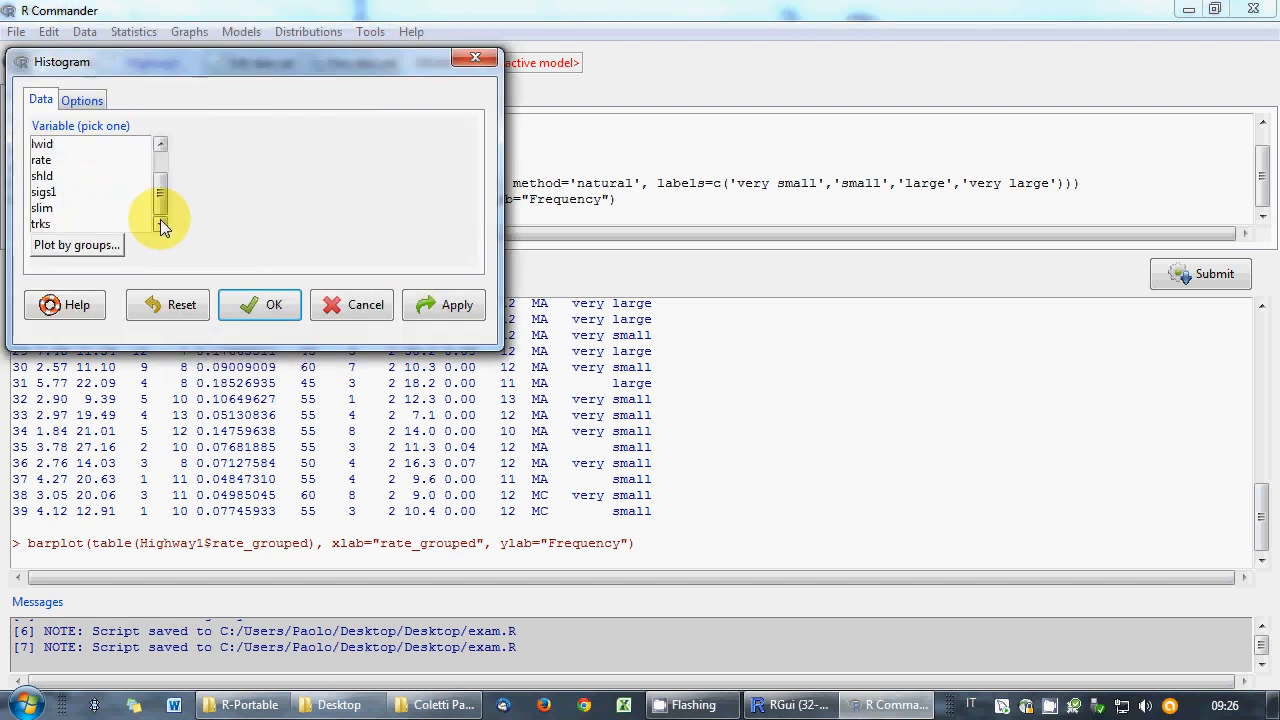
pyautogui.click(80, 161)
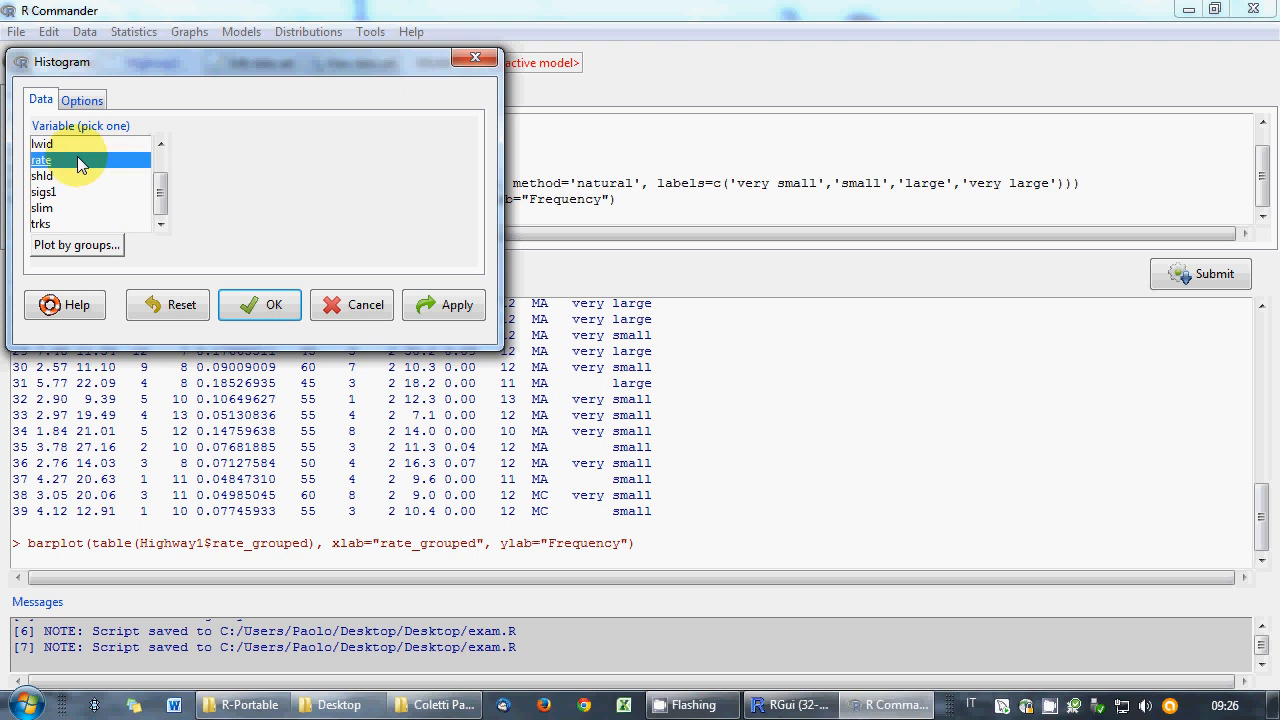
# - Set 5 bins with frequency counts, draw the histogram, and close its window
pyautogui.click(81, 100)
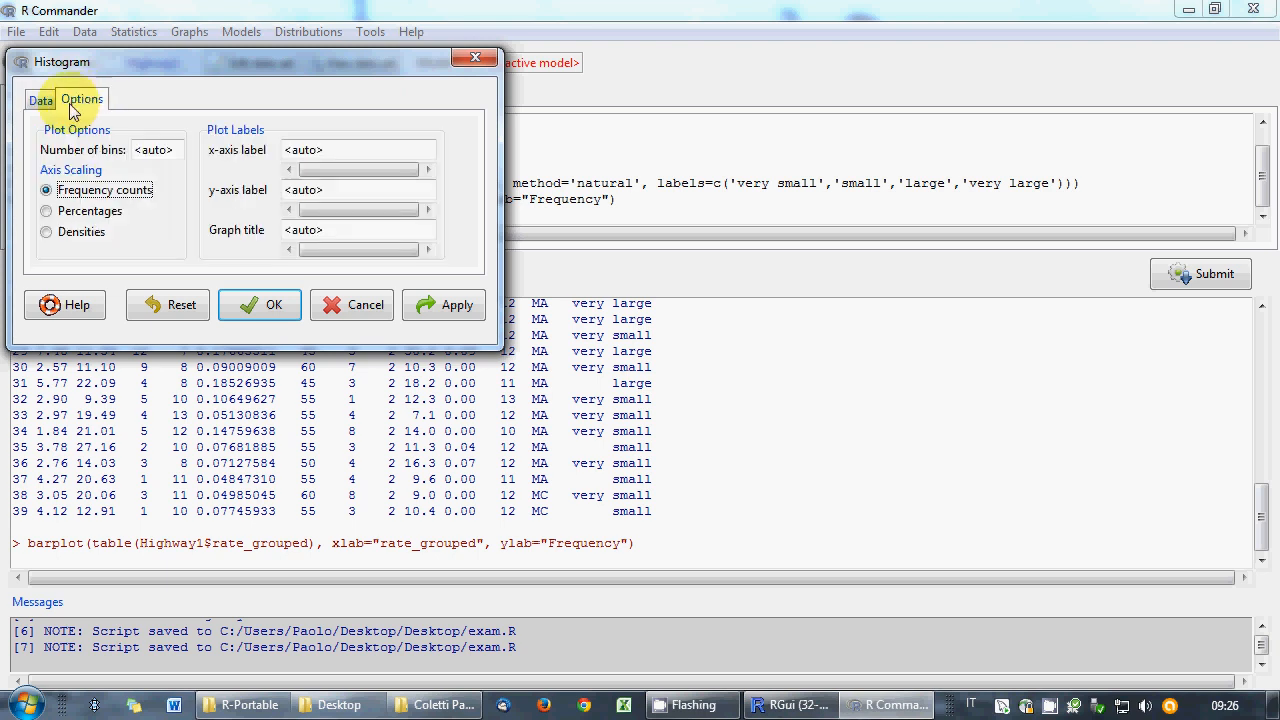
pyautogui.click(45, 100)
pyautogui.click(81, 100)
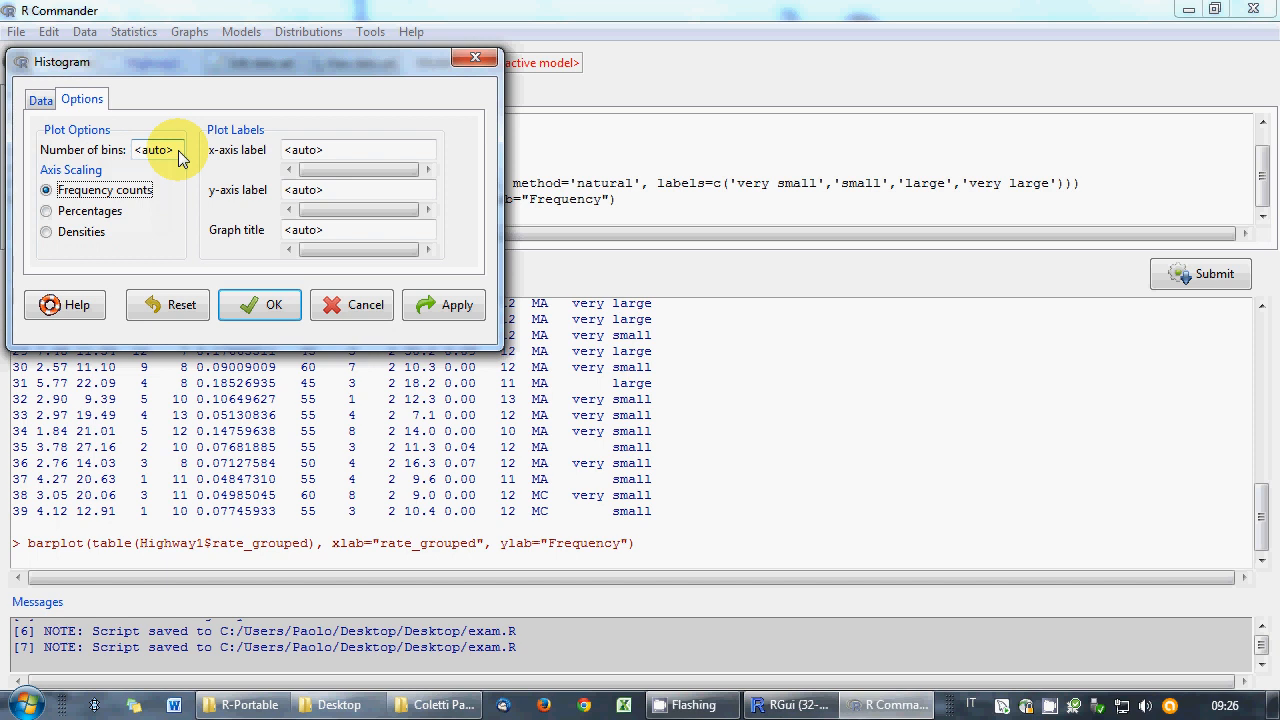
pyautogui.moveTo(180, 158); pyautogui.dragTo(130, 160)
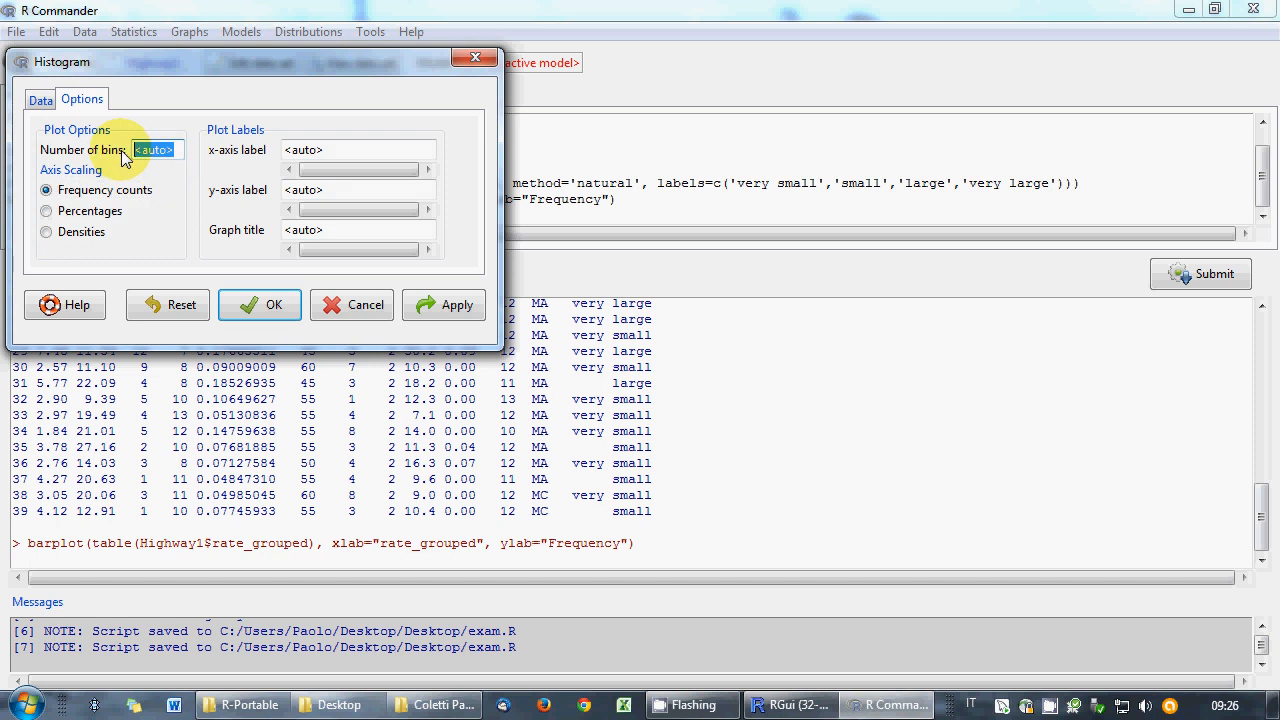
pyautogui.write('5')
pyautogui.click(44, 101)
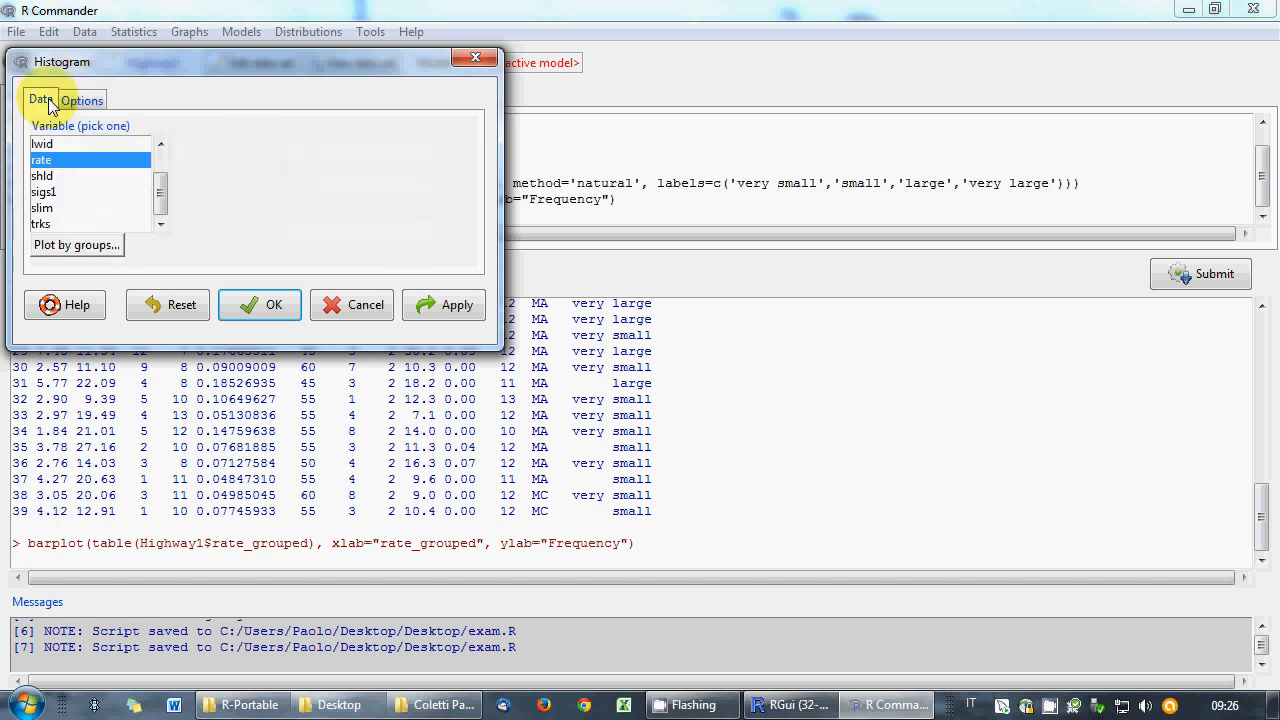
pyautogui.click(81, 100)
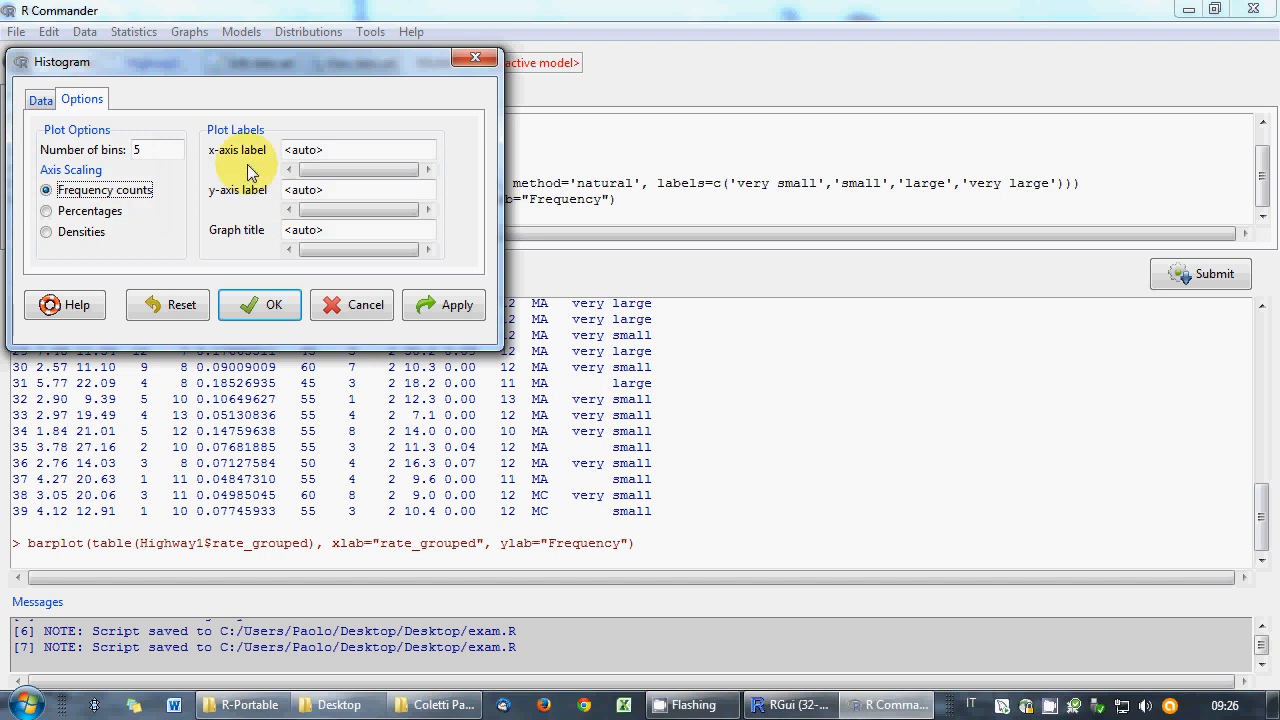
pyautogui.click(48, 101)
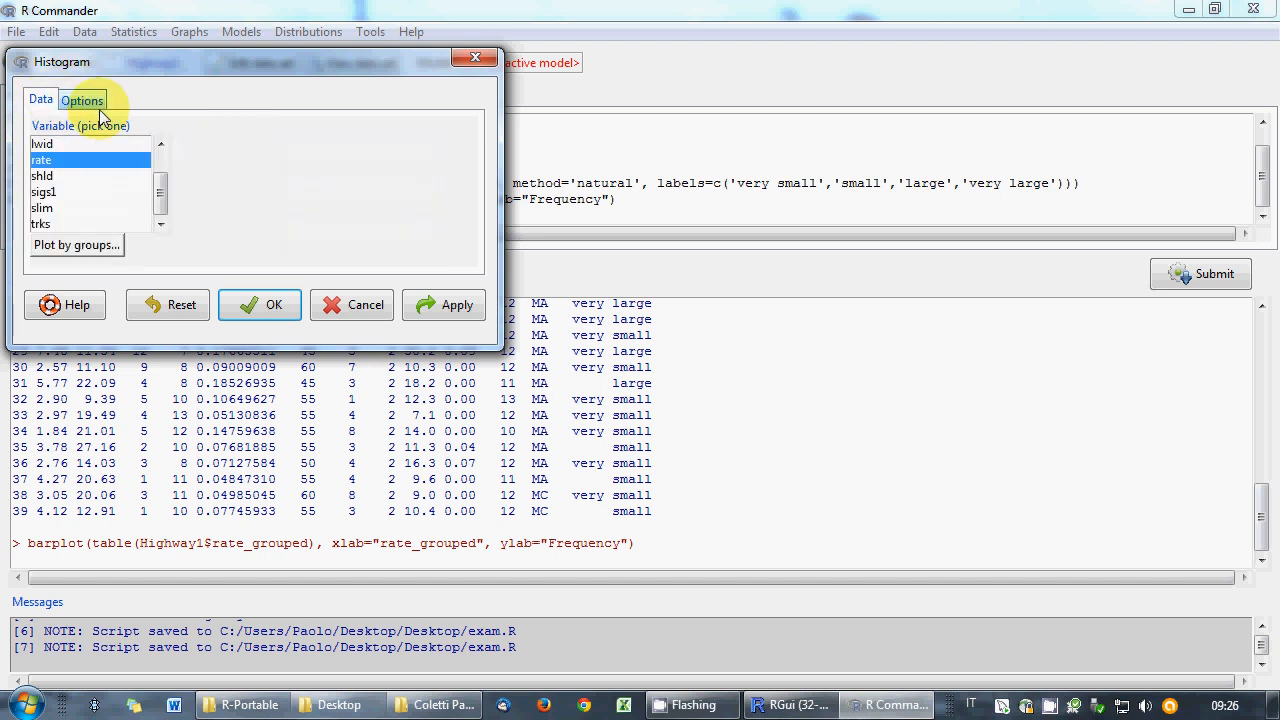
pyautogui.click(84, 103)
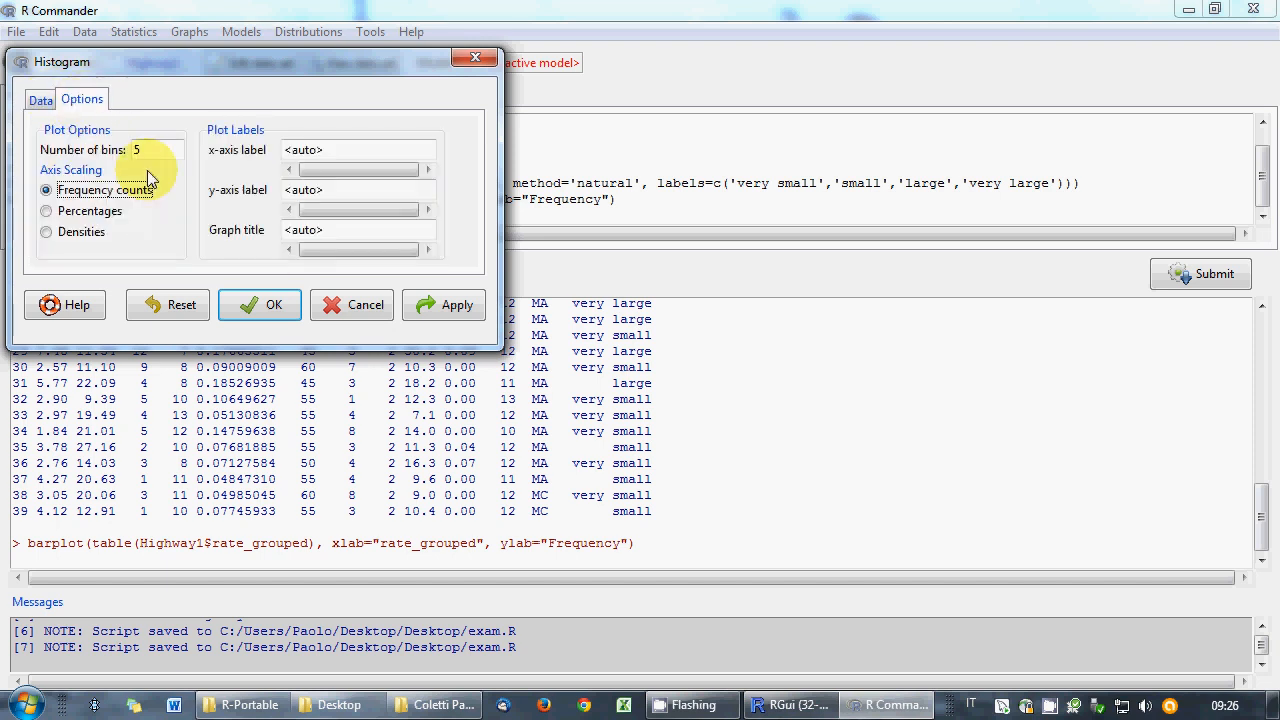
pyautogui.click(272, 313)
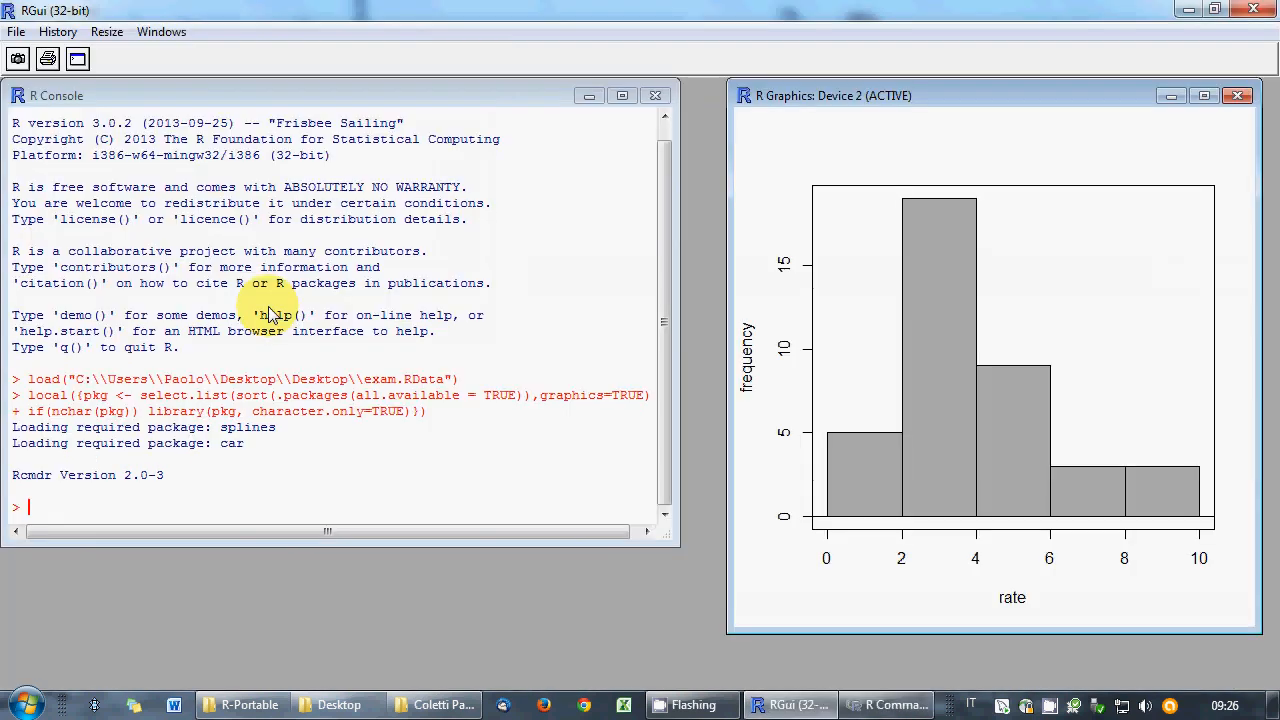
pyautogui.click(1238, 97)
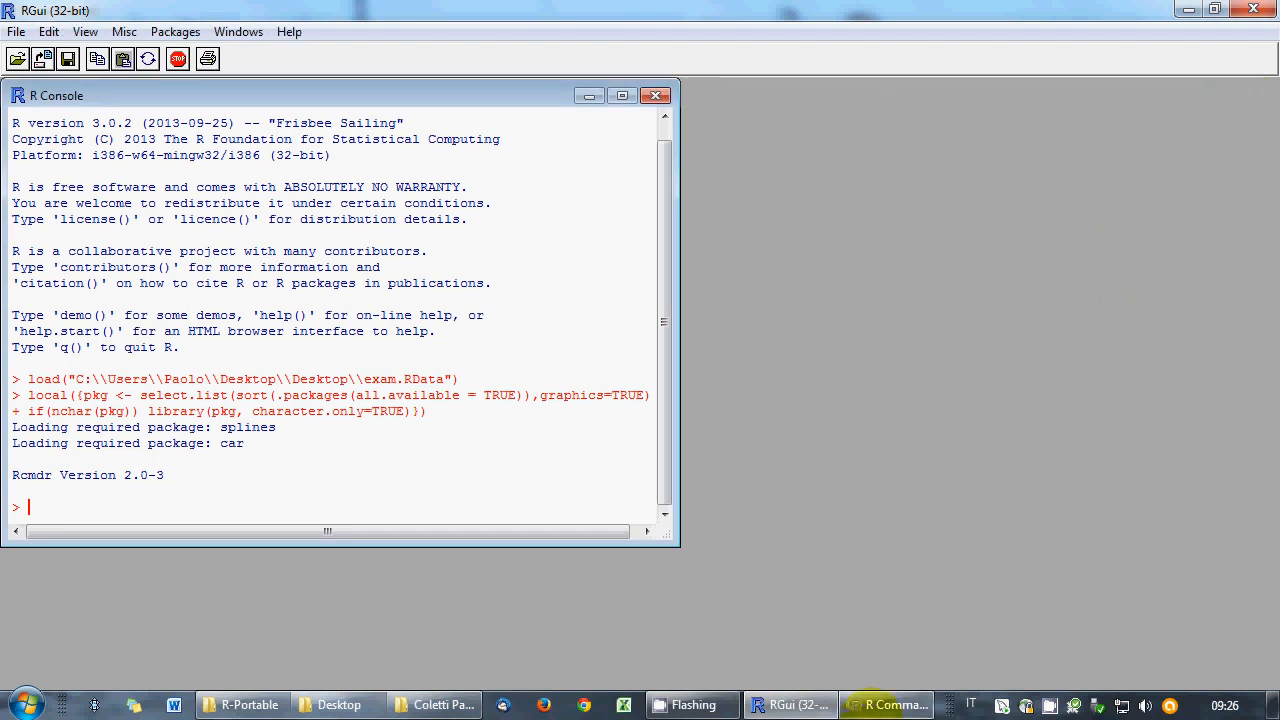
pyautogui.click(872, 705)
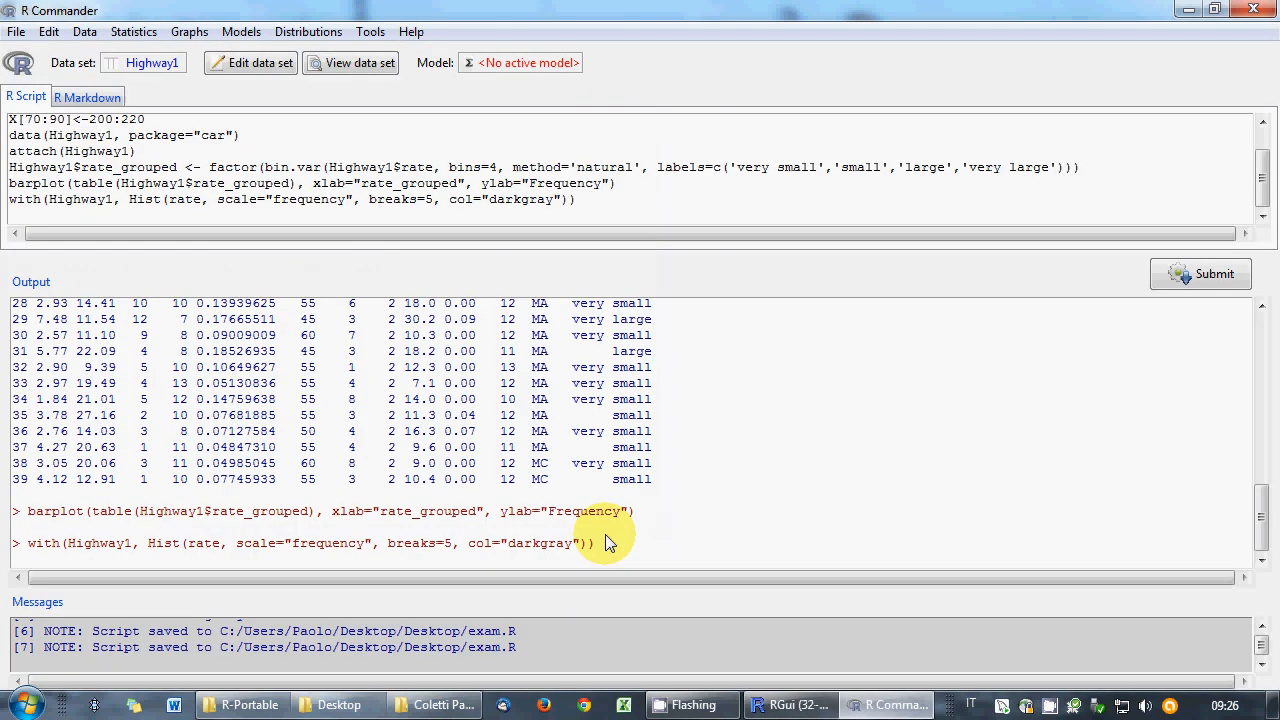
# - Change the histogram colour from darkgray to red and rerun it to draw red bars
pyautogui.doubleClick(546, 200)
pyautogui.write('re')
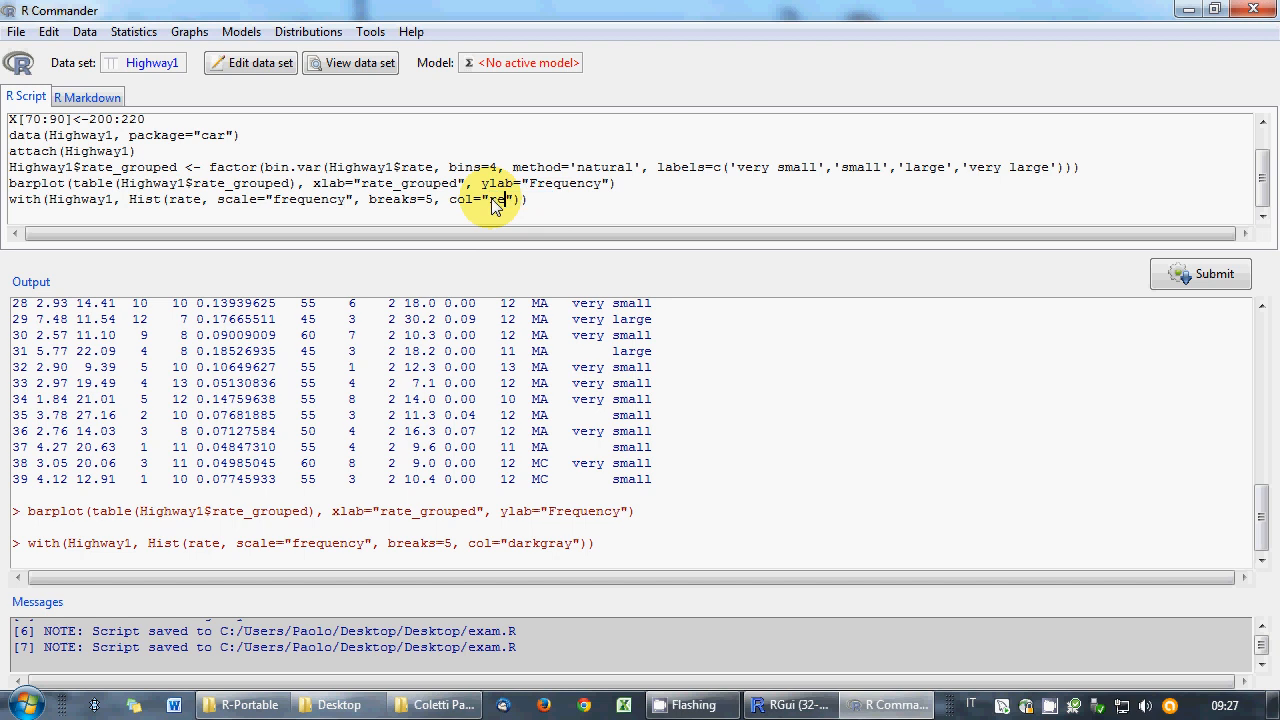
pyautogui.write('d')
pyautogui.click(16, 32)
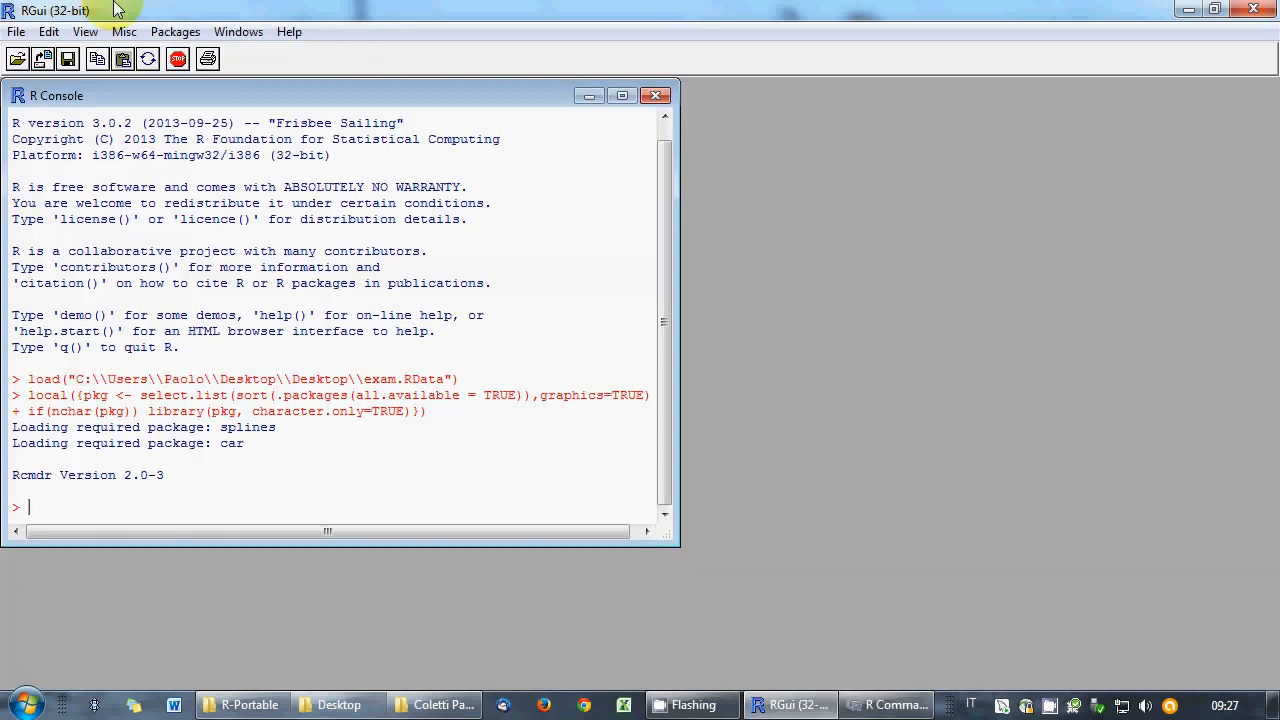
pyautogui.click(911, 711)
pyautogui.click(556, 199)
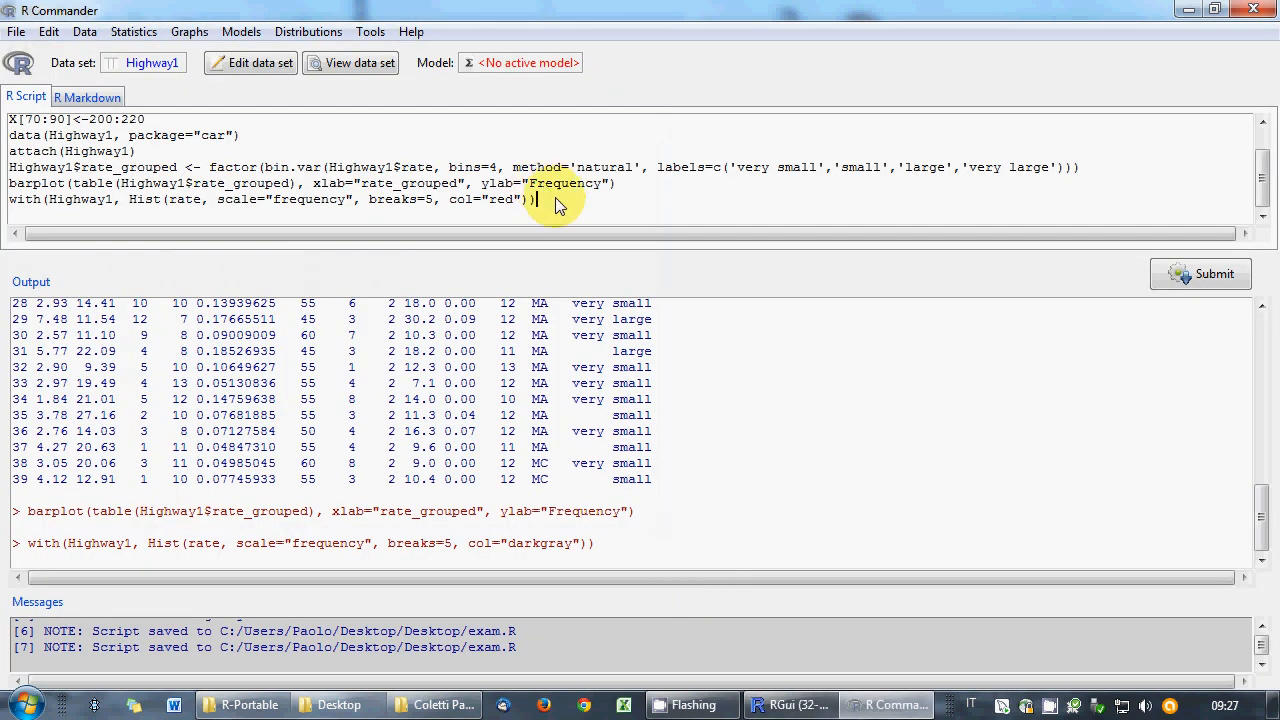
pyautogui.click(1215, 274)
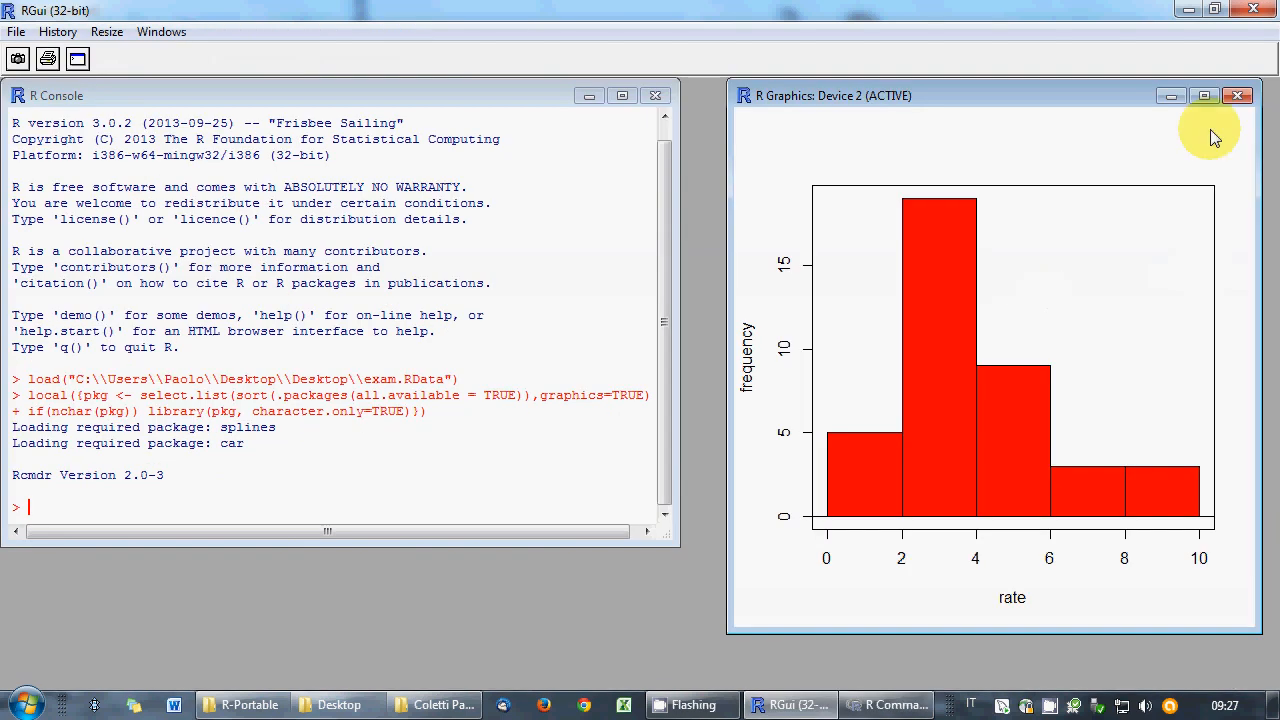
pyautogui.click(1238, 95)
pyautogui.click(810, 705)
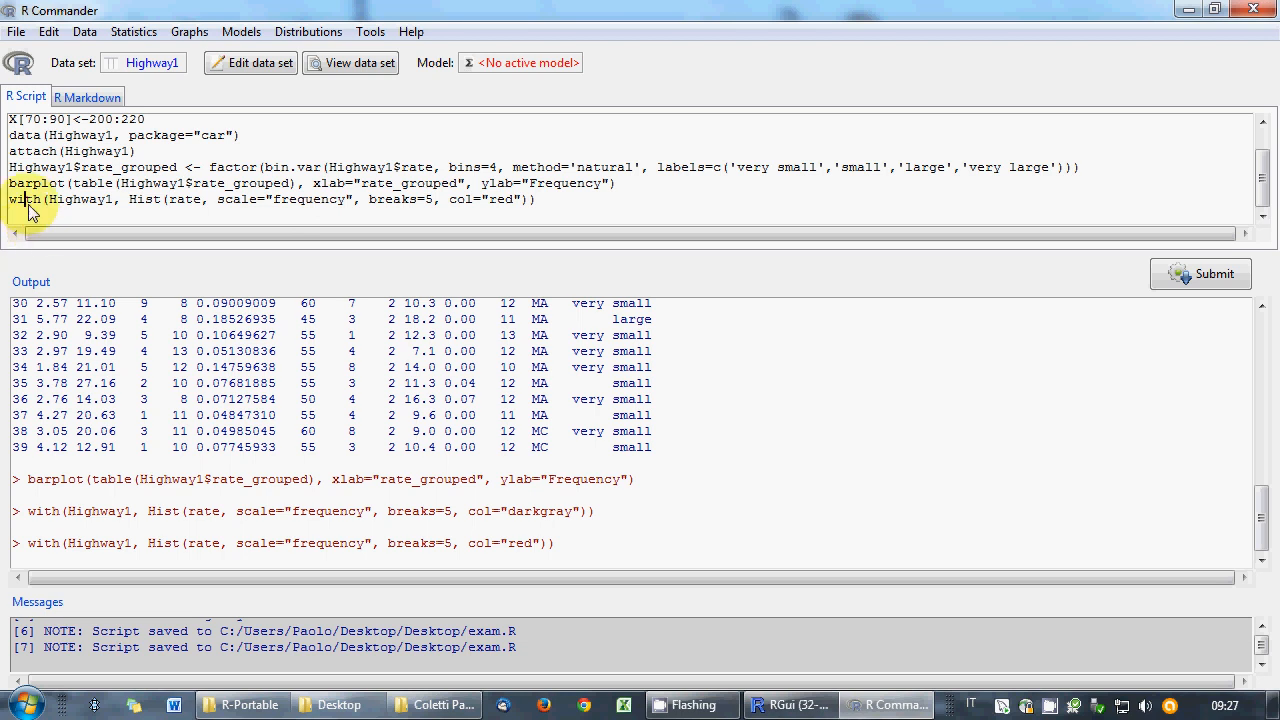
pyautogui.moveTo(10, 199); pyautogui.dragTo(121, 199)
pyautogui.click(122, 34)
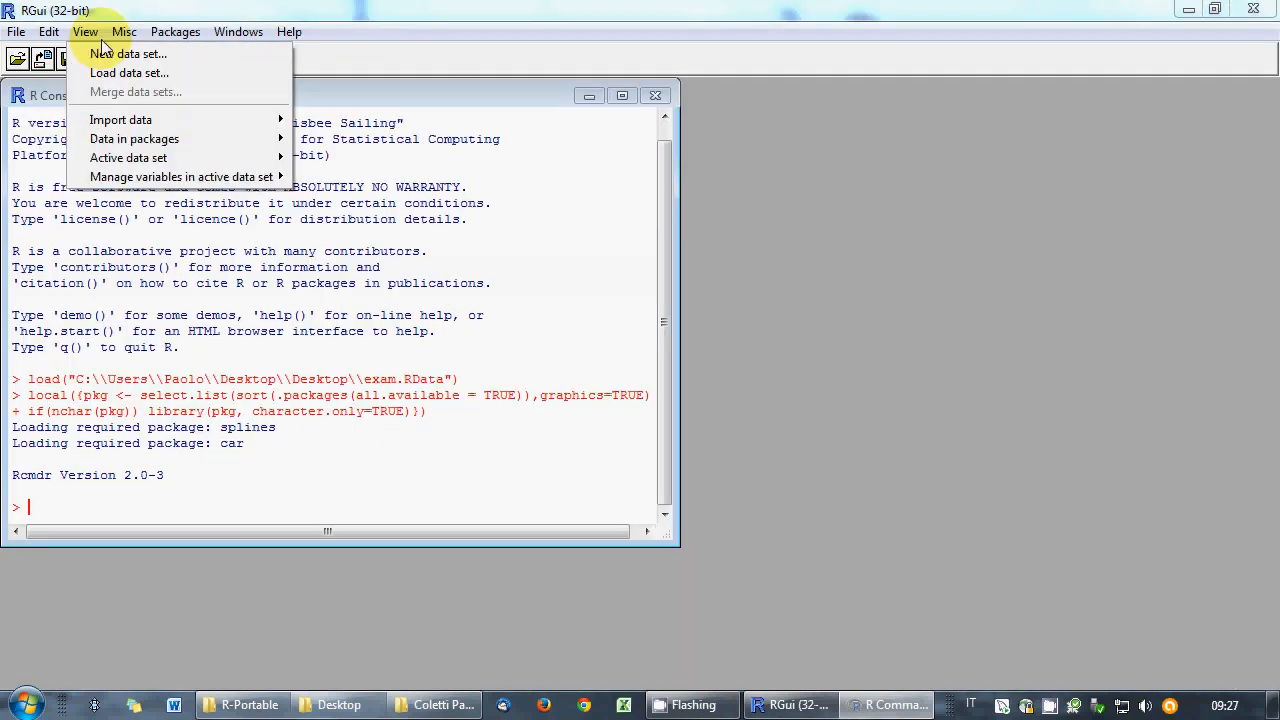
pyautogui.click(124, 34)
pyautogui.click(885, 705)
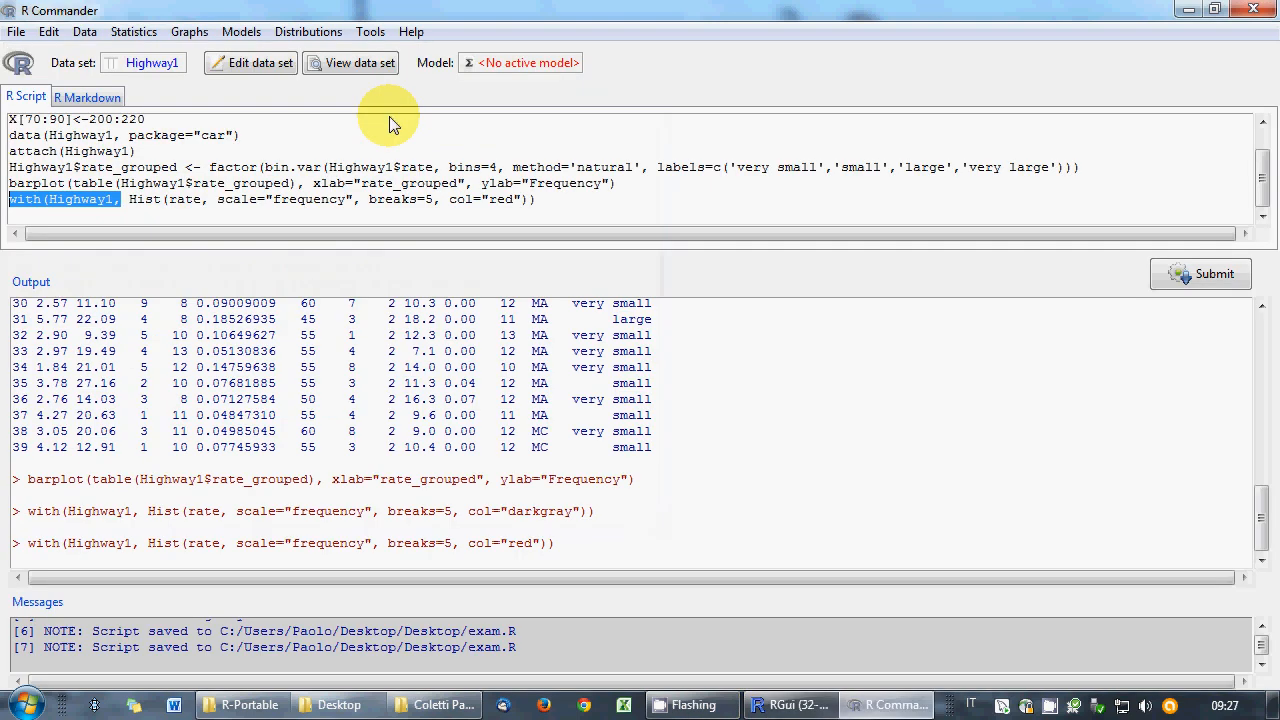
pyautogui.click(190, 32)
pyautogui.click(220, 101)
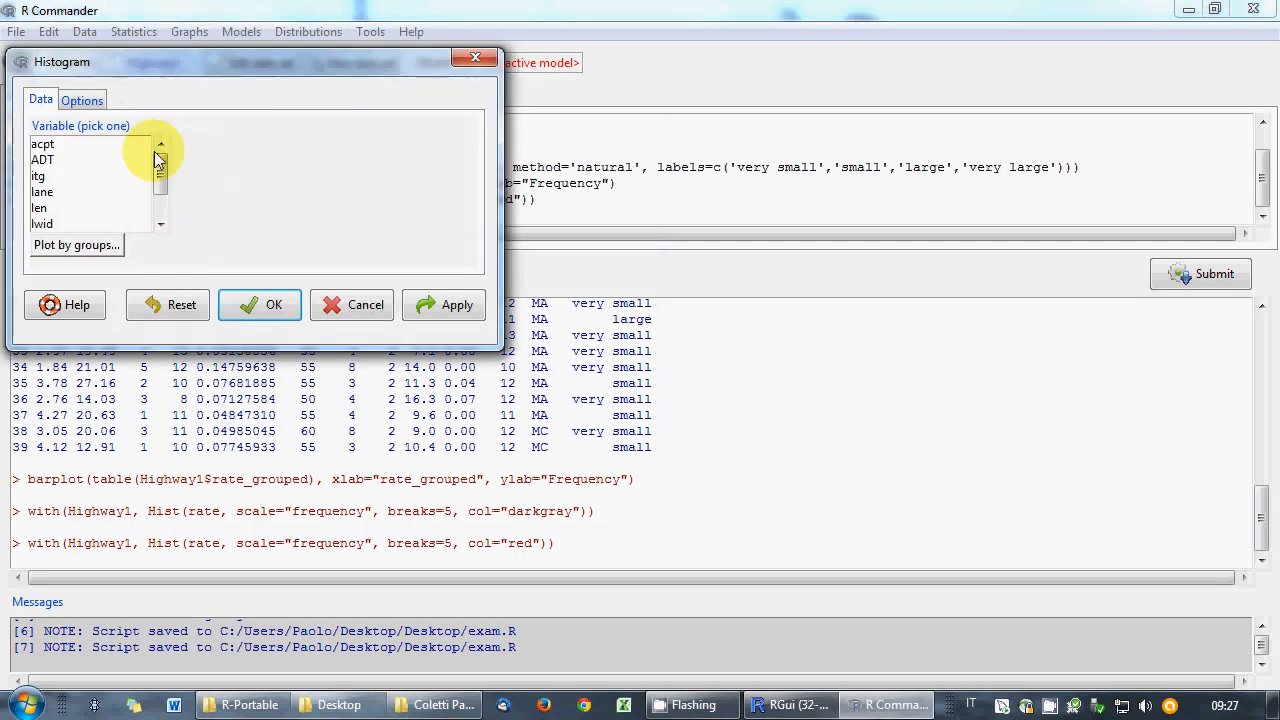
pyautogui.click(340, 302)
pyautogui.click(72, 204)
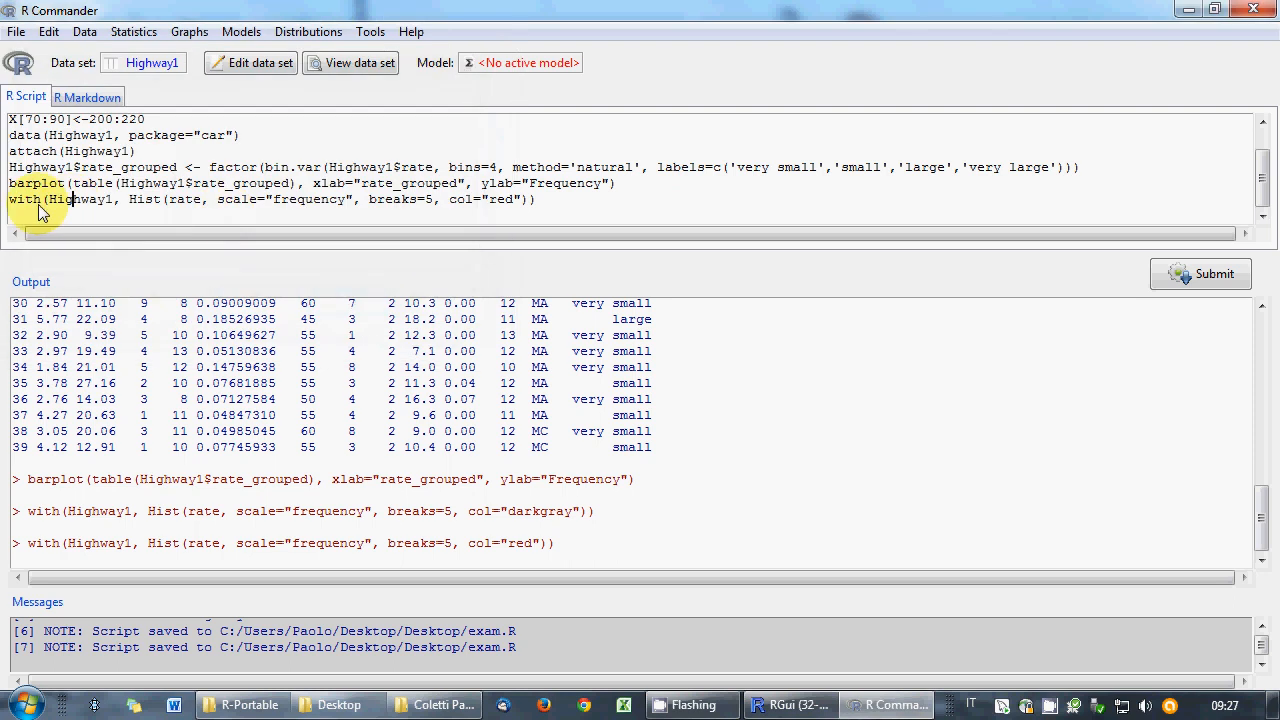
pyautogui.doubleClick(38, 203)
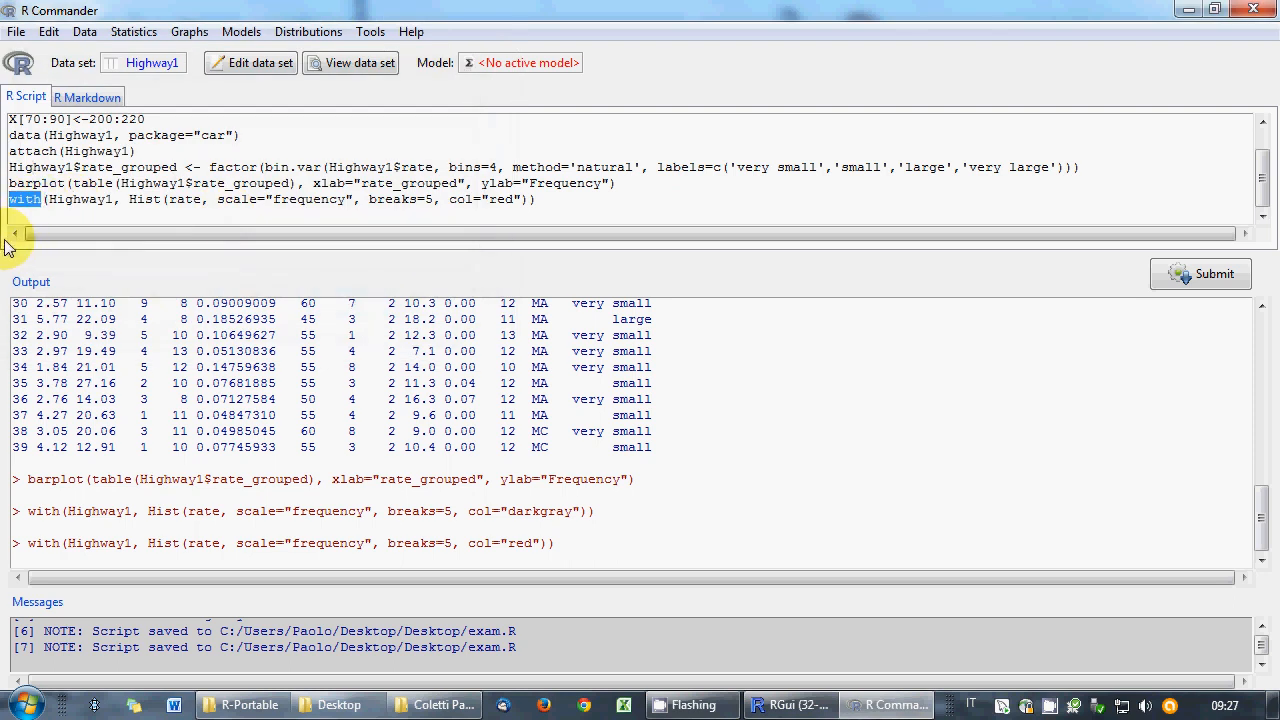
pyautogui.click(33, 202)
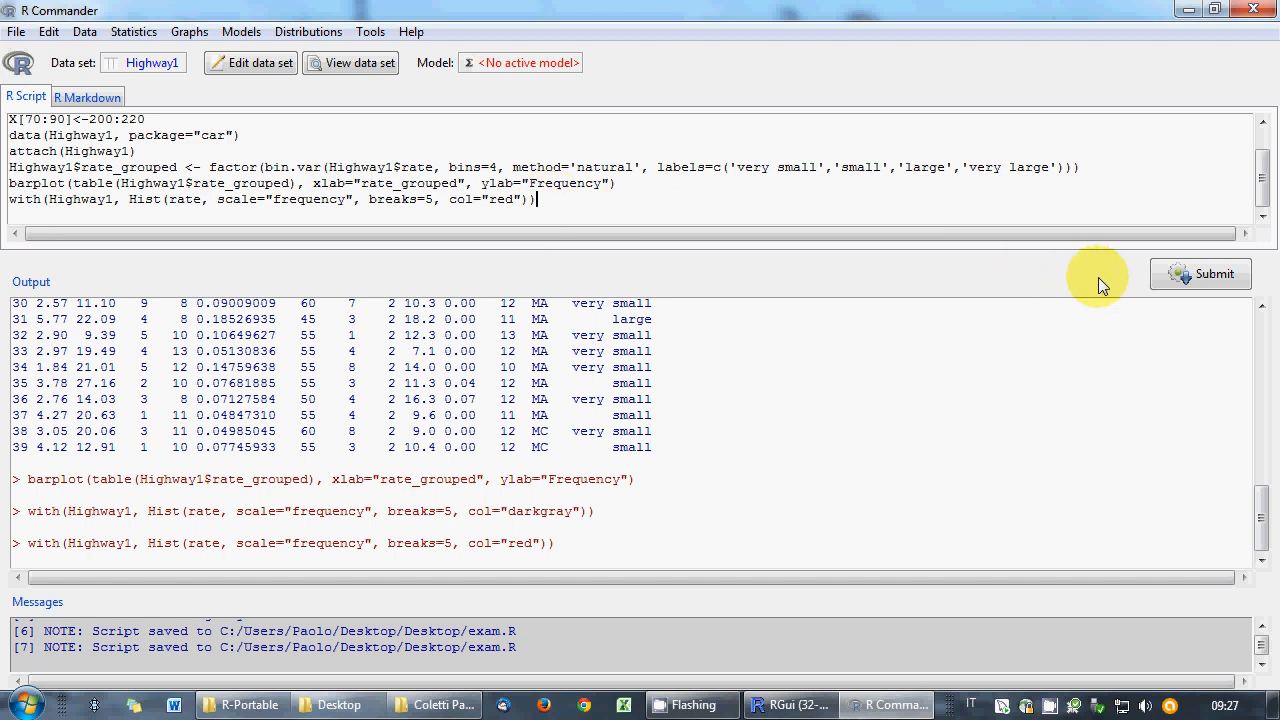
pyautogui.click(129, 200)
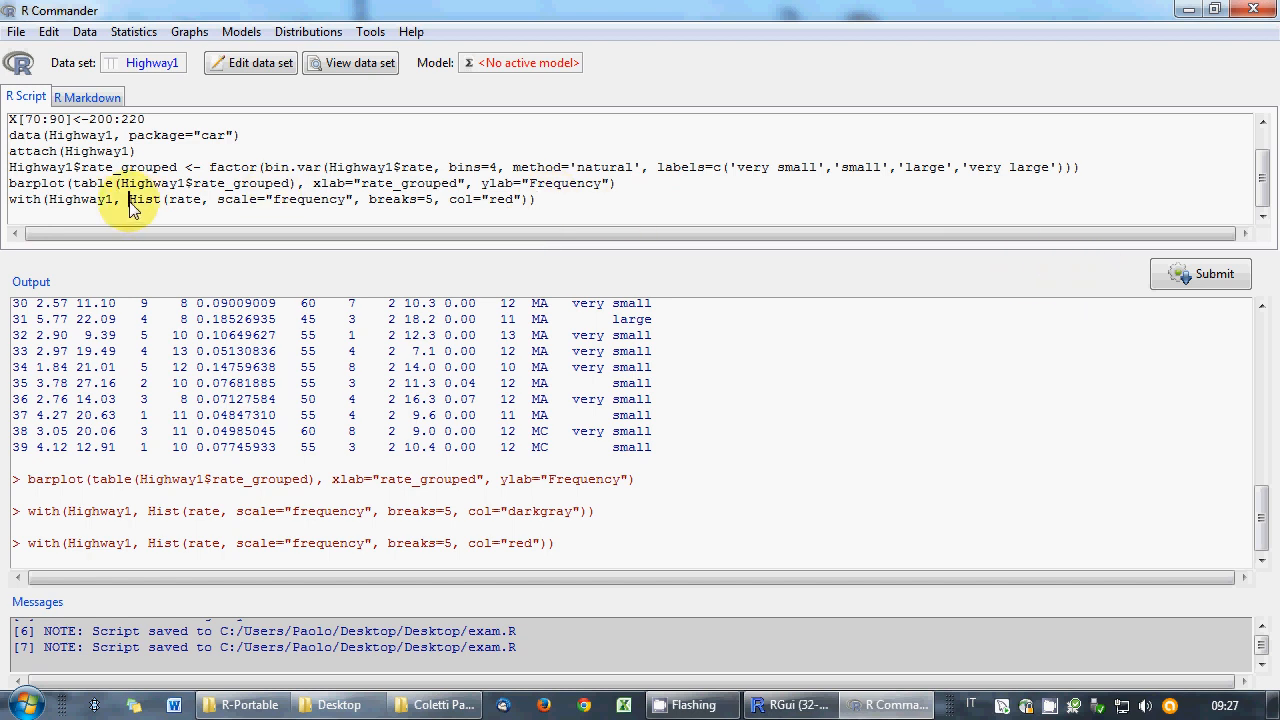
pyautogui.moveTo(129, 200); pyautogui.dragTo(10, 203)
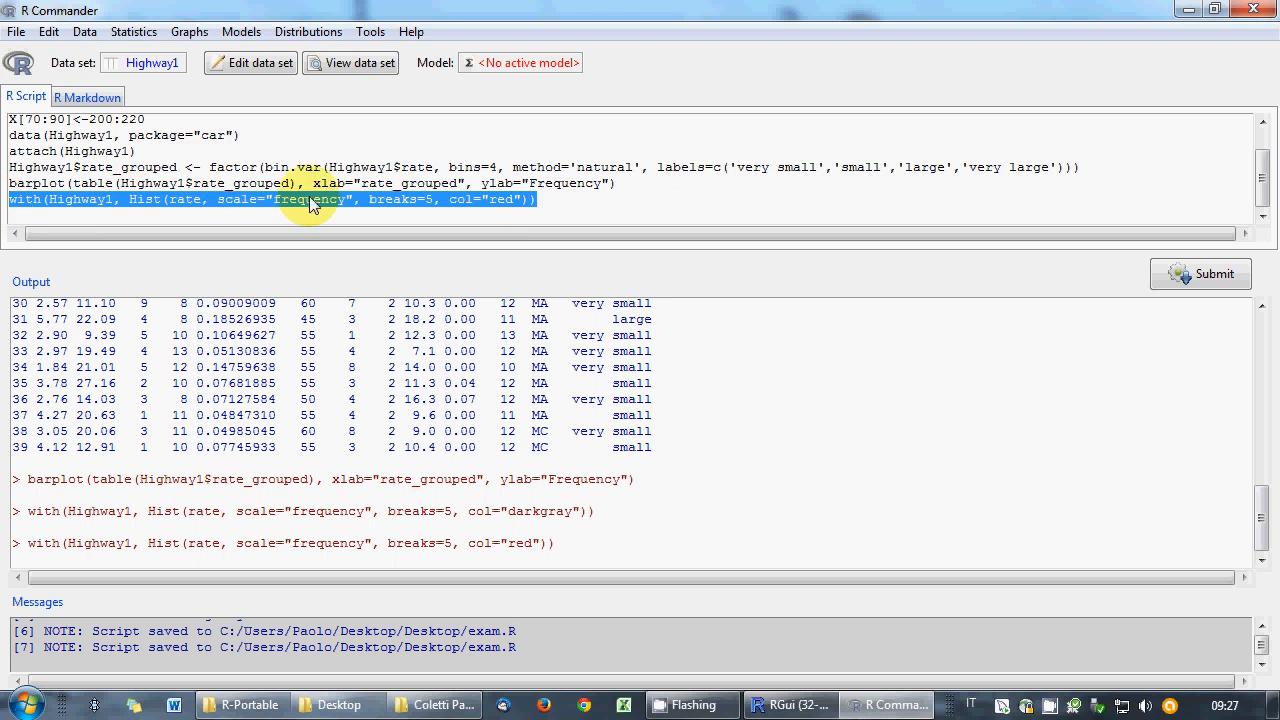
pyautogui.doubleClick(150, 200)
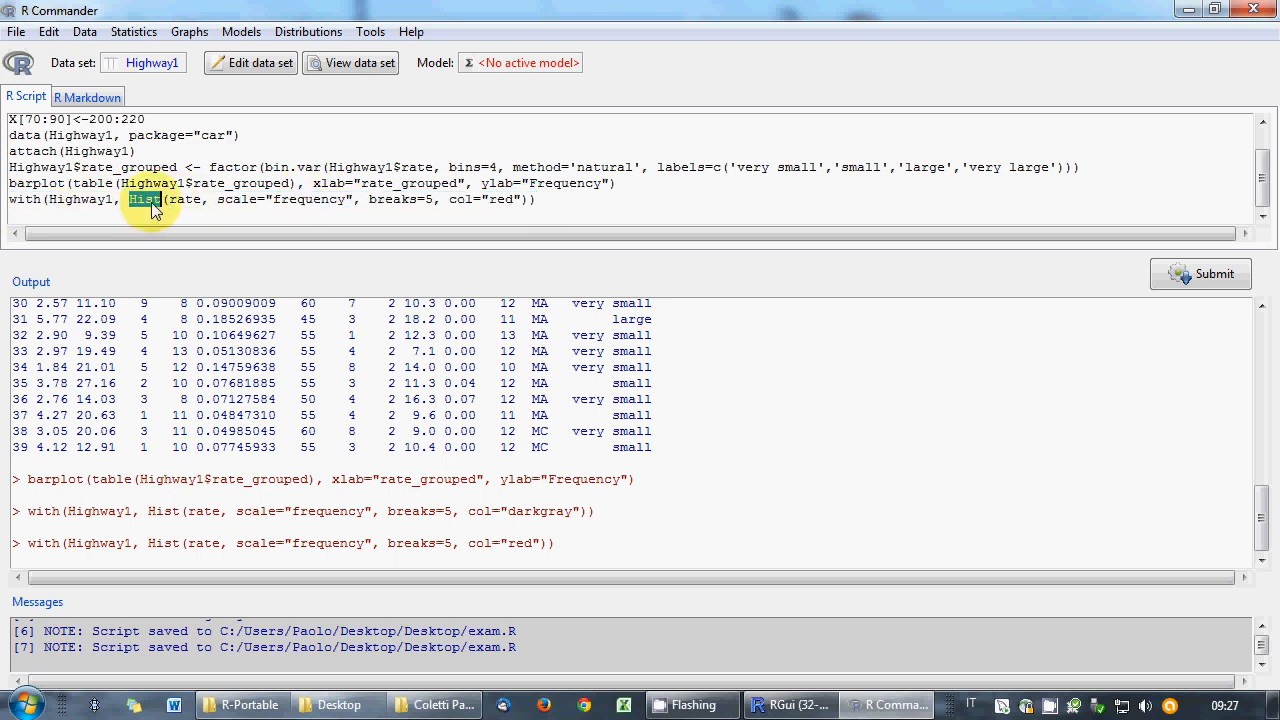
pyautogui.click(136, 208)
pyautogui.moveTo(131, 200); pyautogui.dragTo(531, 213)
pyautogui.hotkey('ctrl', 'c')
pyautogui.click(459, 215)
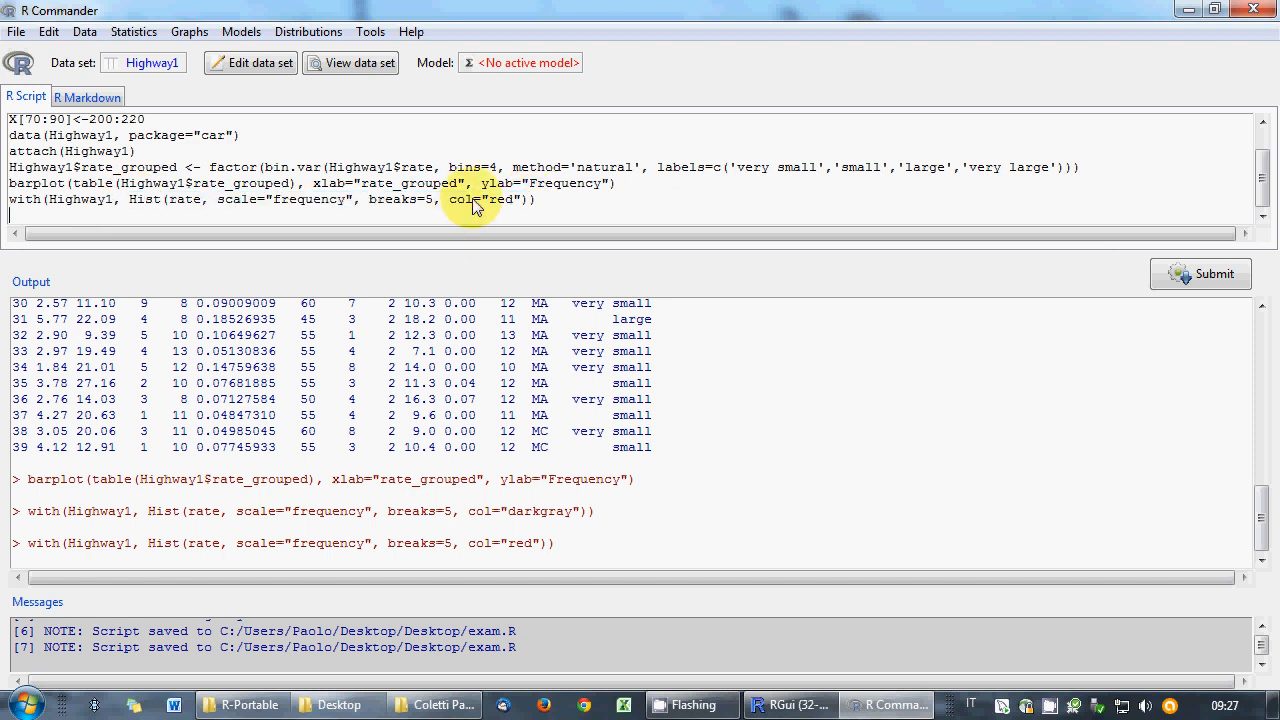
# - Add a '# alternatively' comment and a standalone Hist(rate, ..., col="red") line, and run it
pyautogui.write('# alternatively')
pyautogui.press('Return')
pyautogui.hotkey('ctrl', 'v')
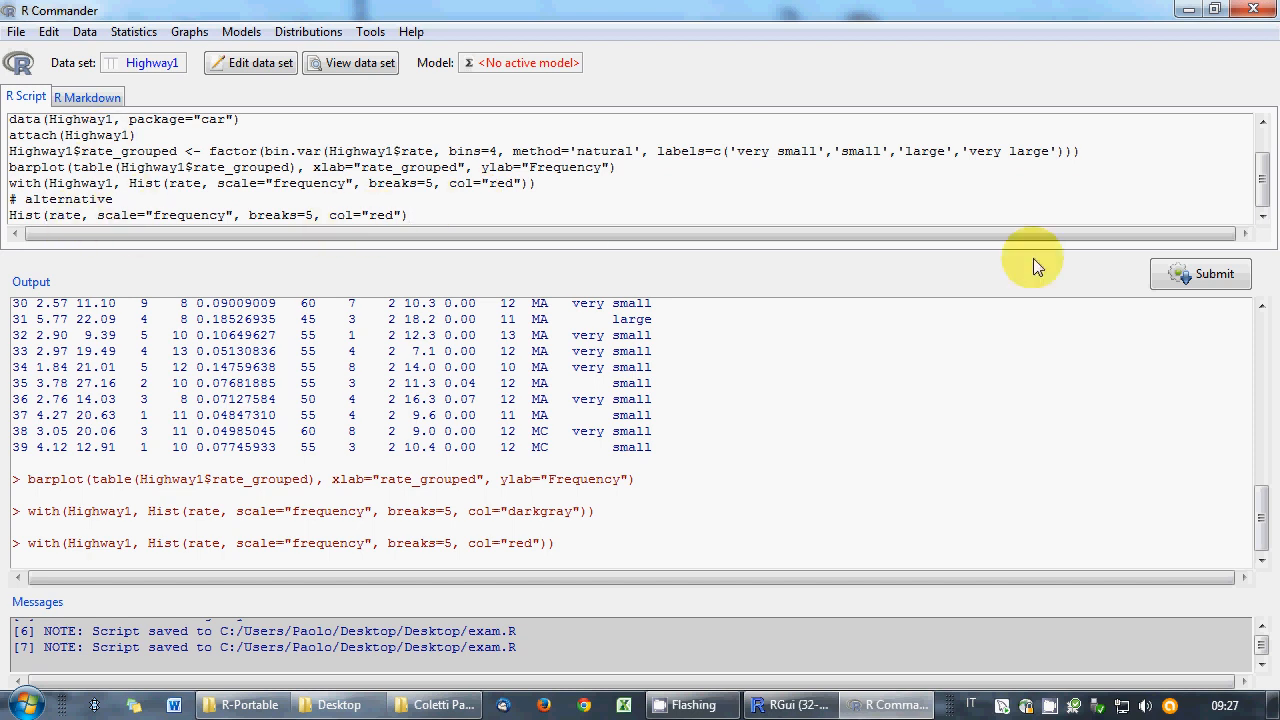
pyautogui.click(1177, 272)
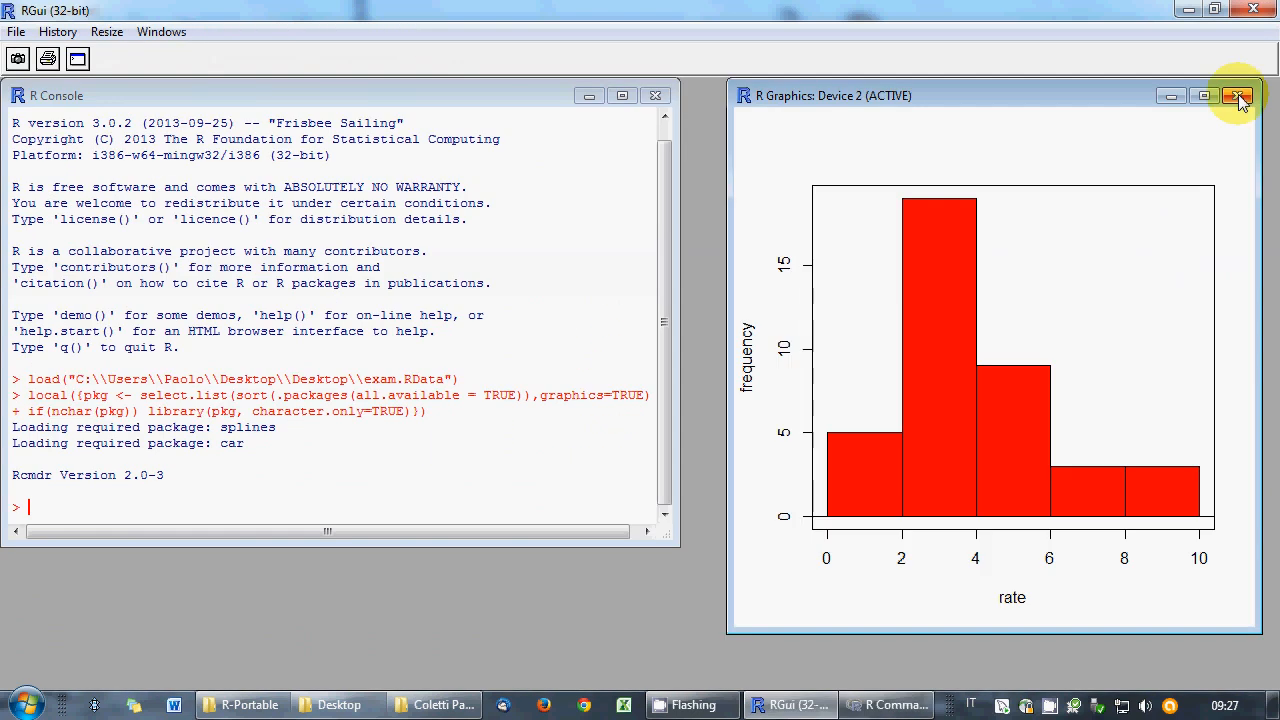
pyautogui.click(1240, 97)
pyautogui.click(905, 705)
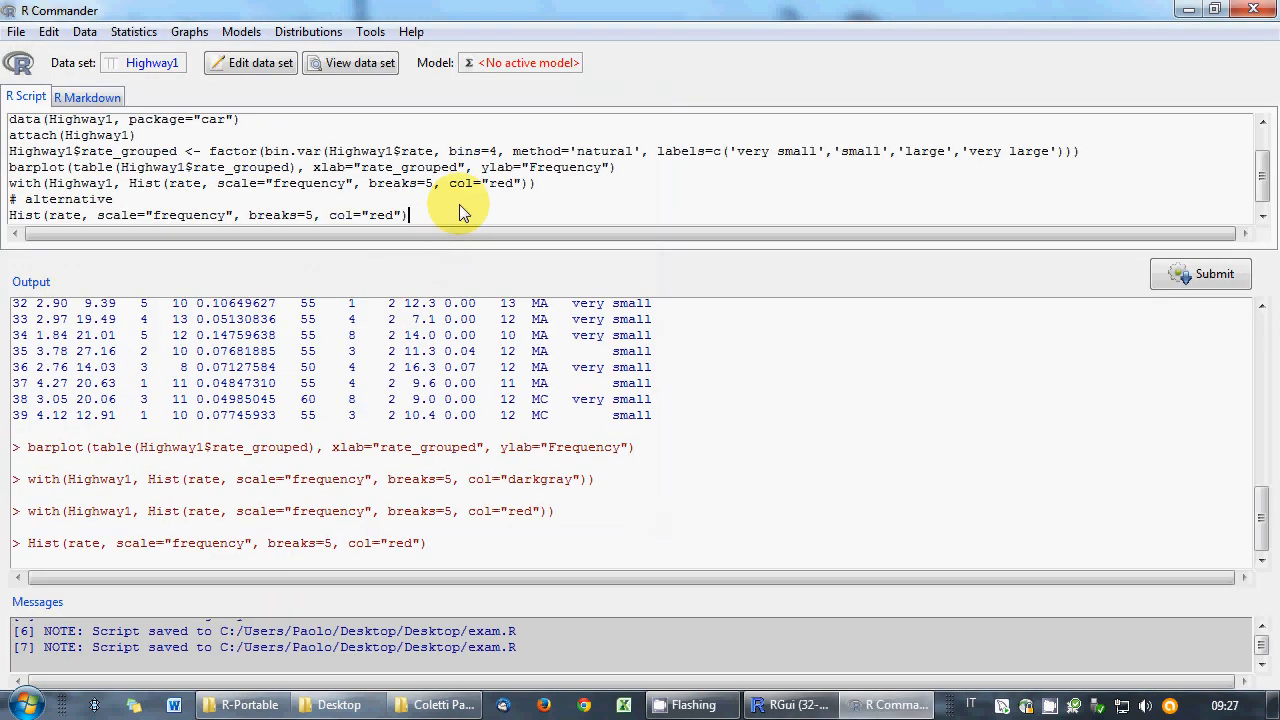
# - Move the '# alternatively' comment to follow the Hist line
pyautogui.press('Return')
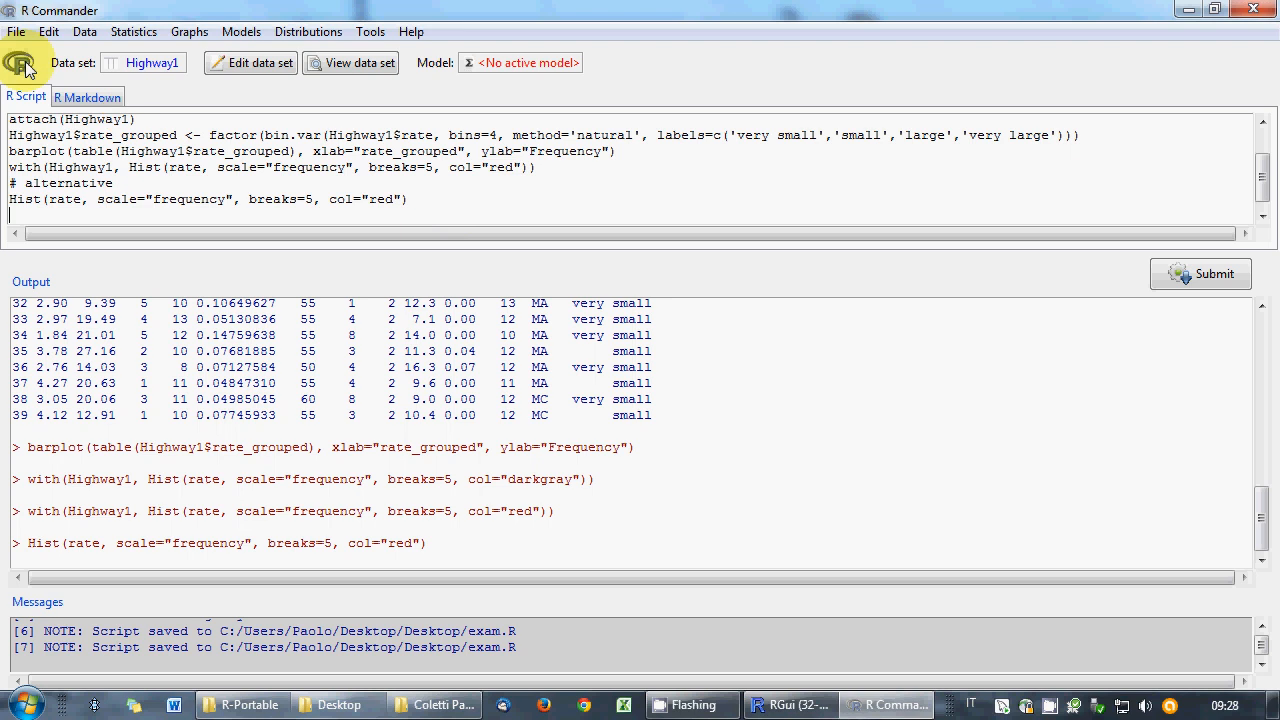
pyautogui.hotkey('shift', 'Down')
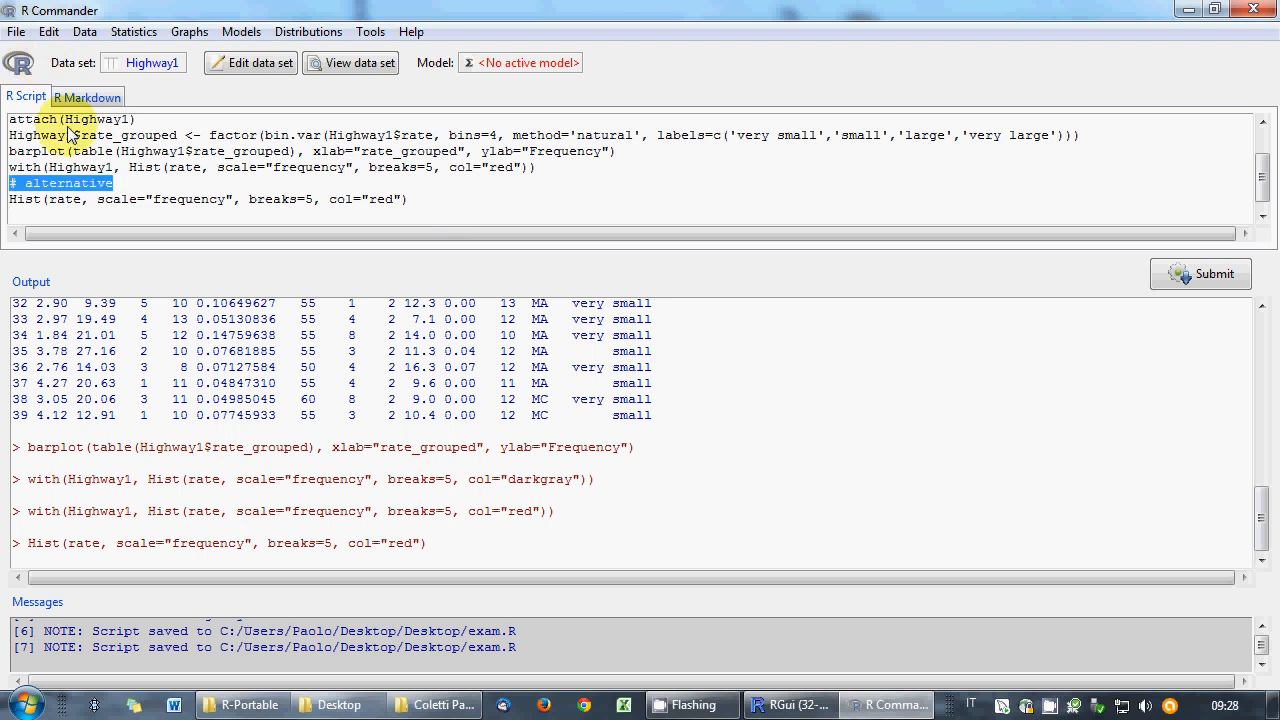
pyautogui.press('Delete')
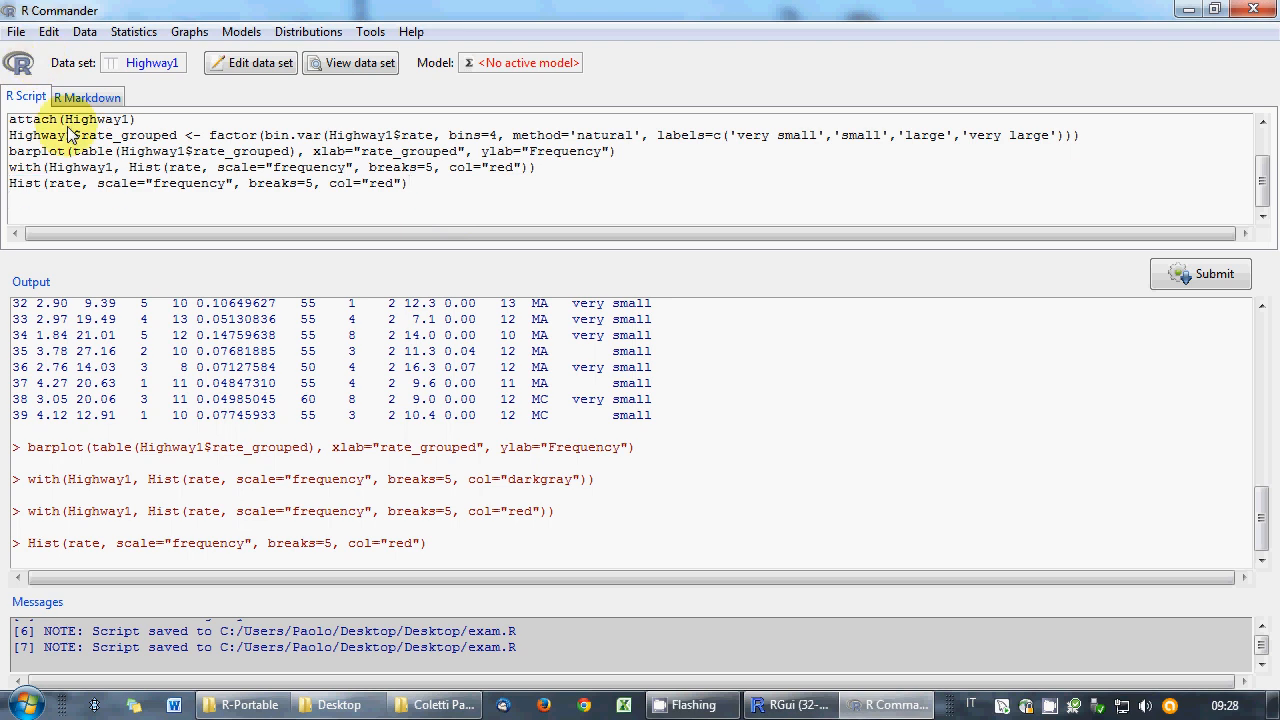
pyautogui.hotkey('ctrl', 'z')
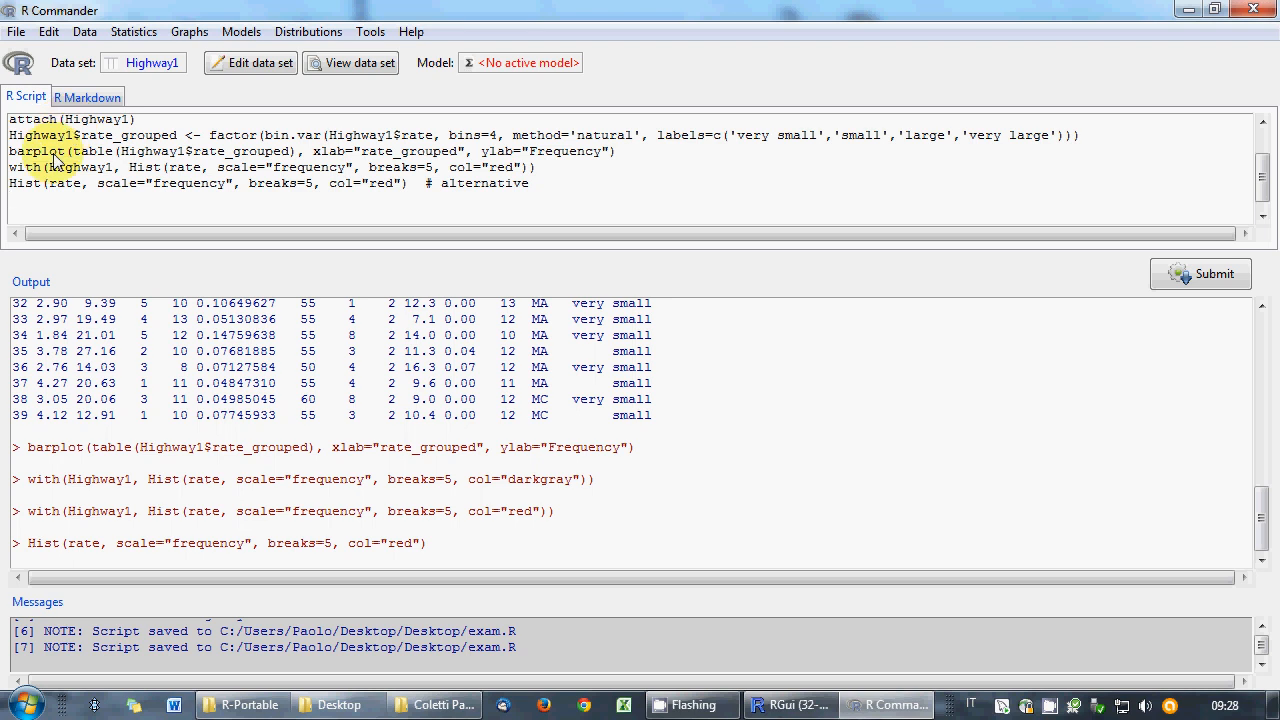
# - Save the script as exam.R on the Desktop, replacing the existing file
pyautogui.click(16, 31)
pyautogui.click(60, 120)
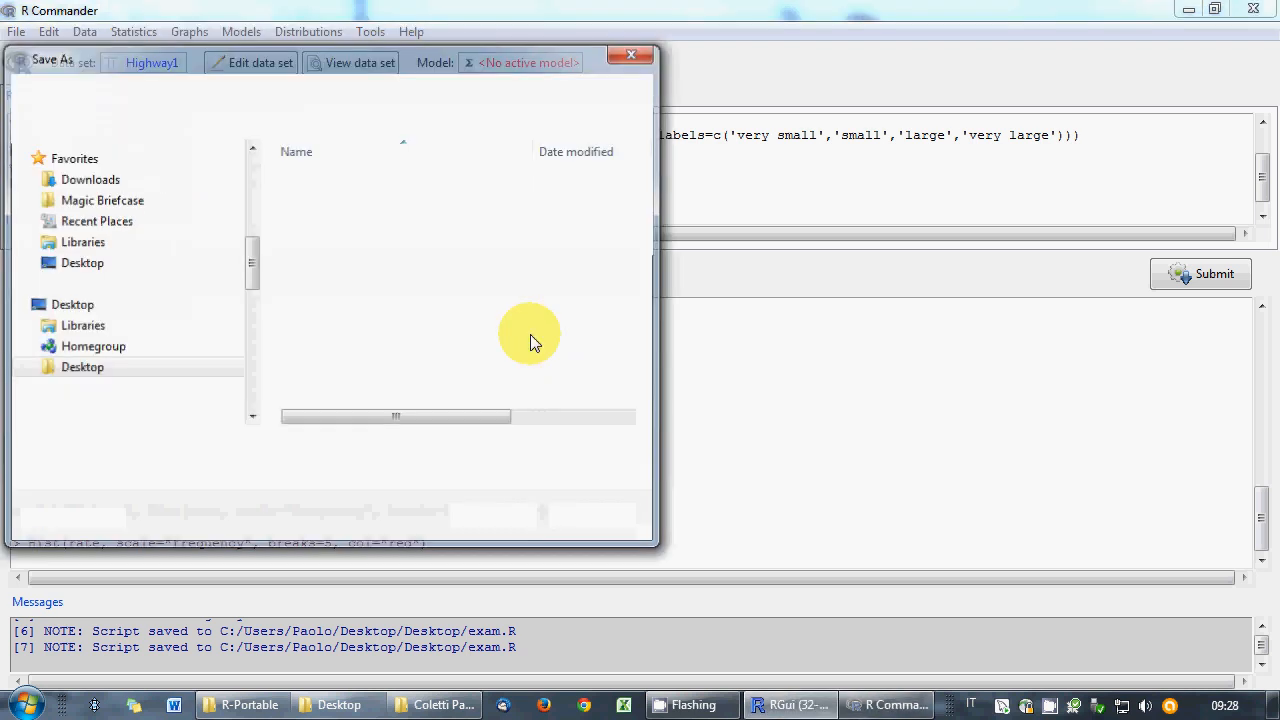
pyautogui.click(316, 180)
pyautogui.click(493, 516)
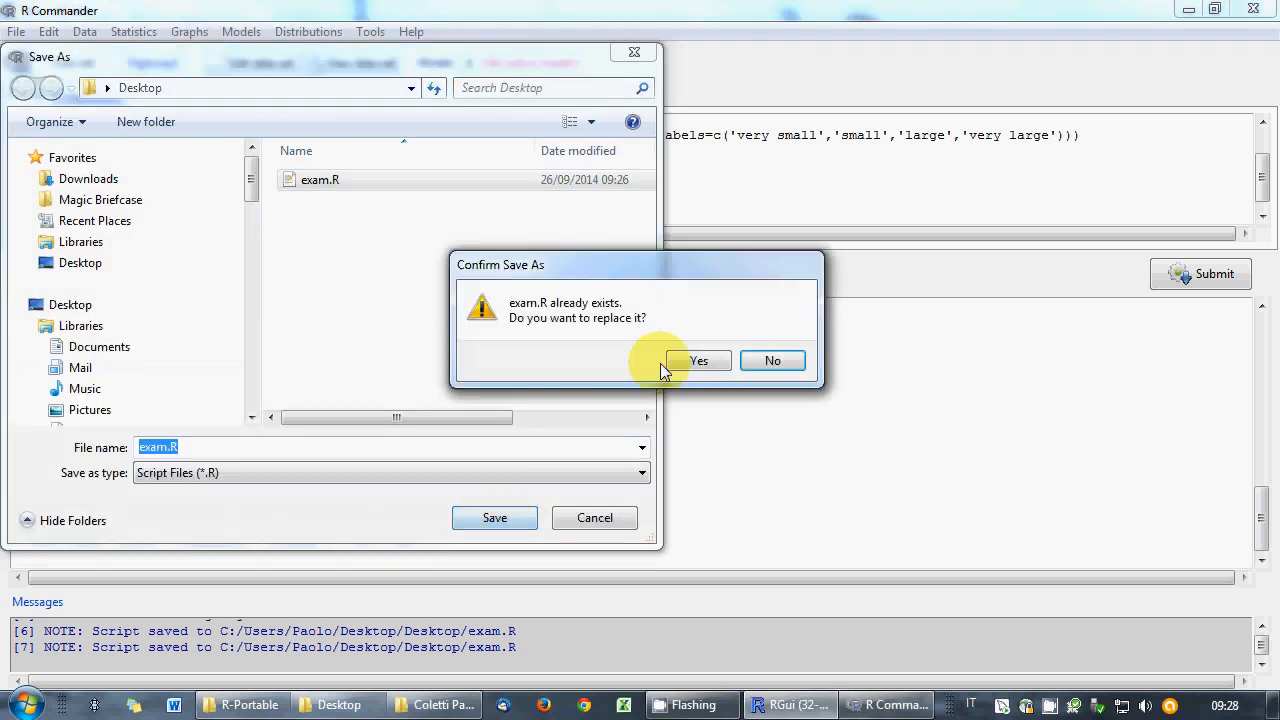
pyautogui.click(670, 364)
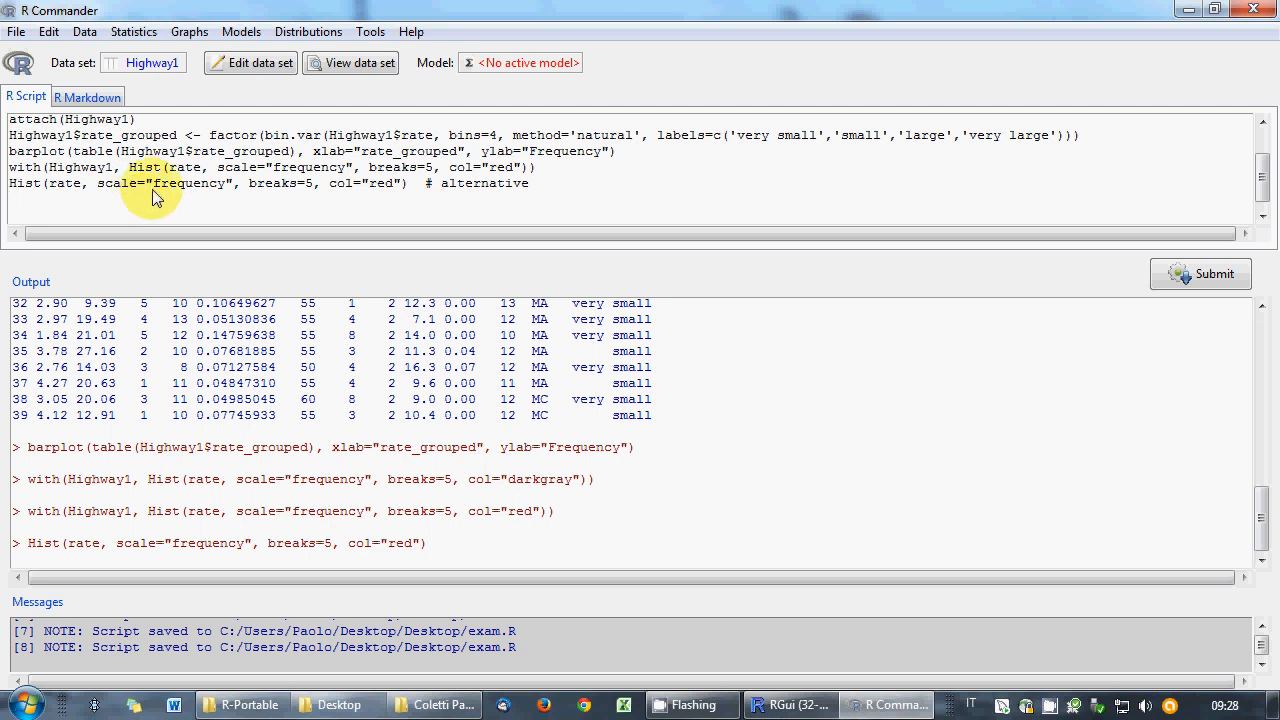
# - Begin a new script line Highway1$sigs2 <- replace(
pyautogui.write('sigs2 <-')
pyautogui.write('replace')
pyautogui.press('BackSpace')
pyautogui.press('Home')
pyautogui.write('Highway1$')
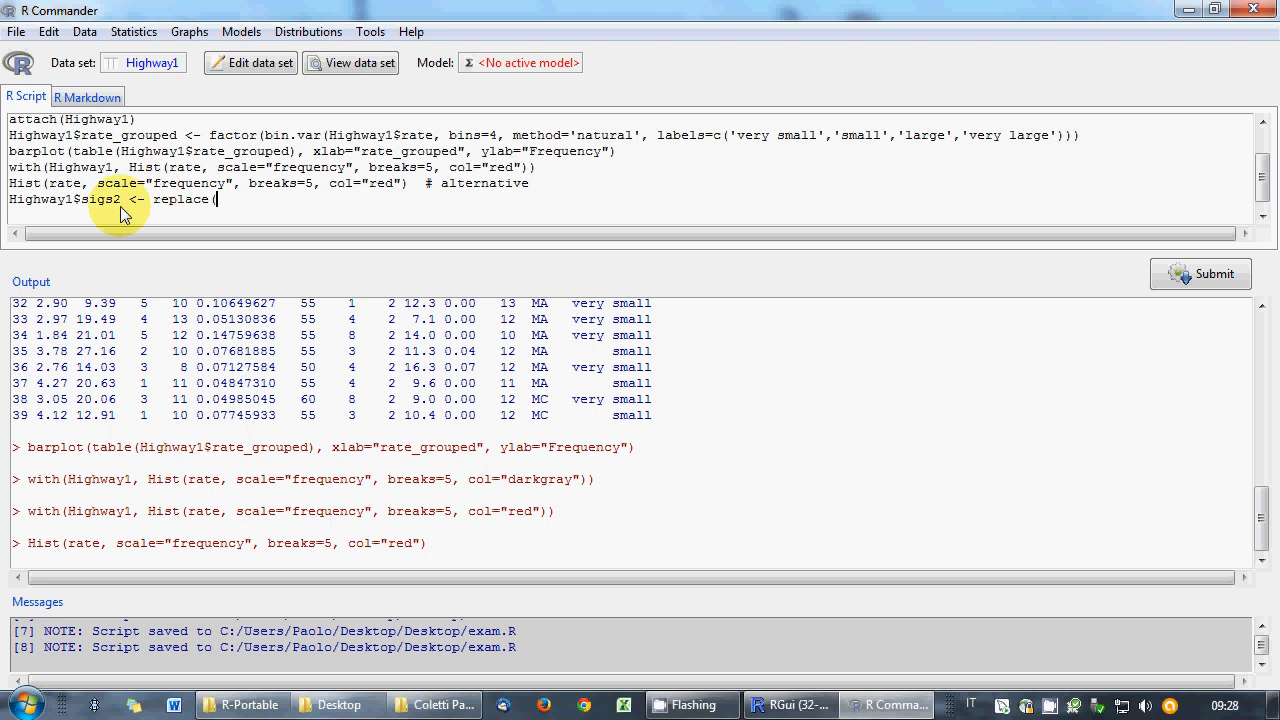
pyautogui.moveTo(121, 199); pyautogui.dragTo(4, 199)
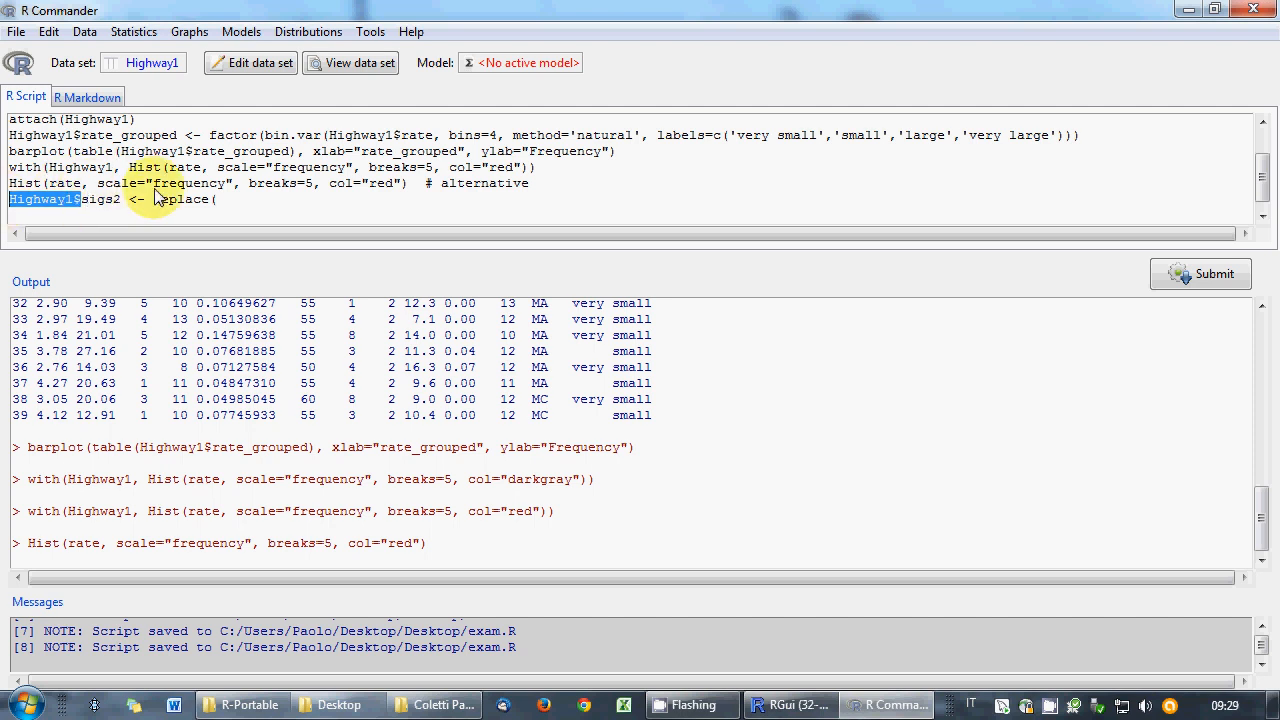
pyautogui.click(246, 206)
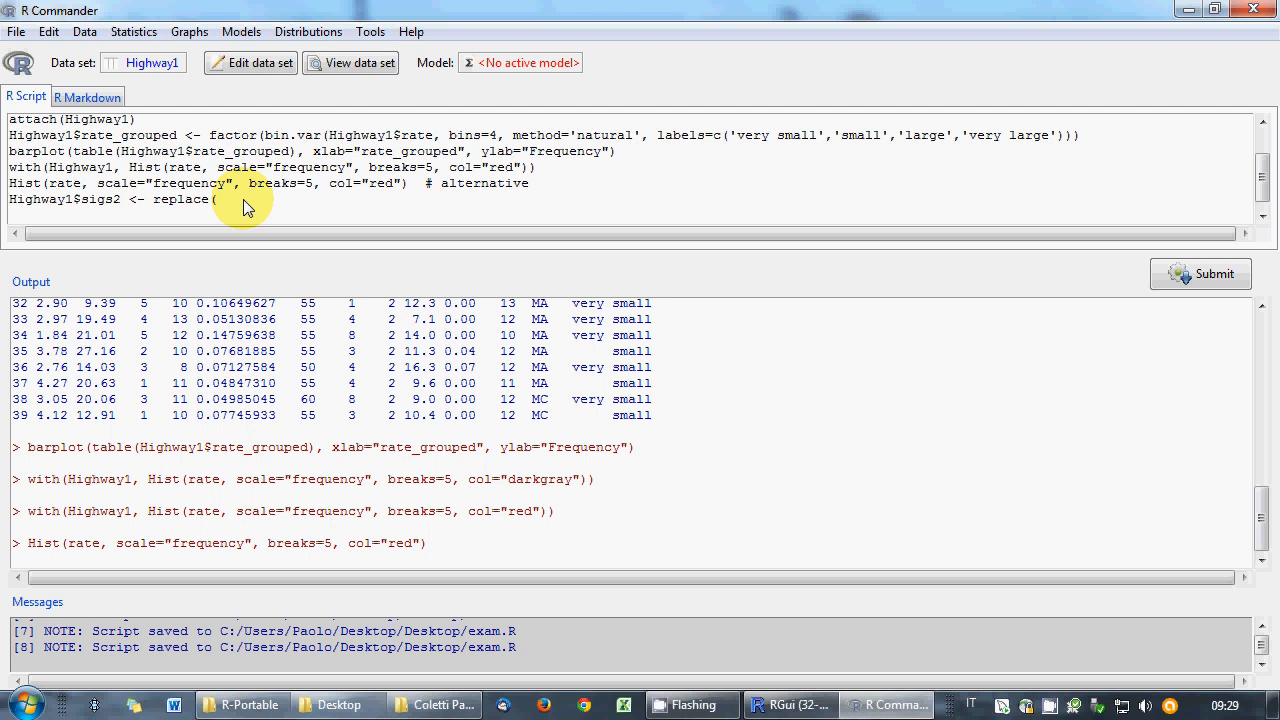
# - Complete the arguments as sigs1, lane>2, sigs1[lane>2]*1.2, run it, and print Highway1
pyautogui.write('sigs1,lane>2,')
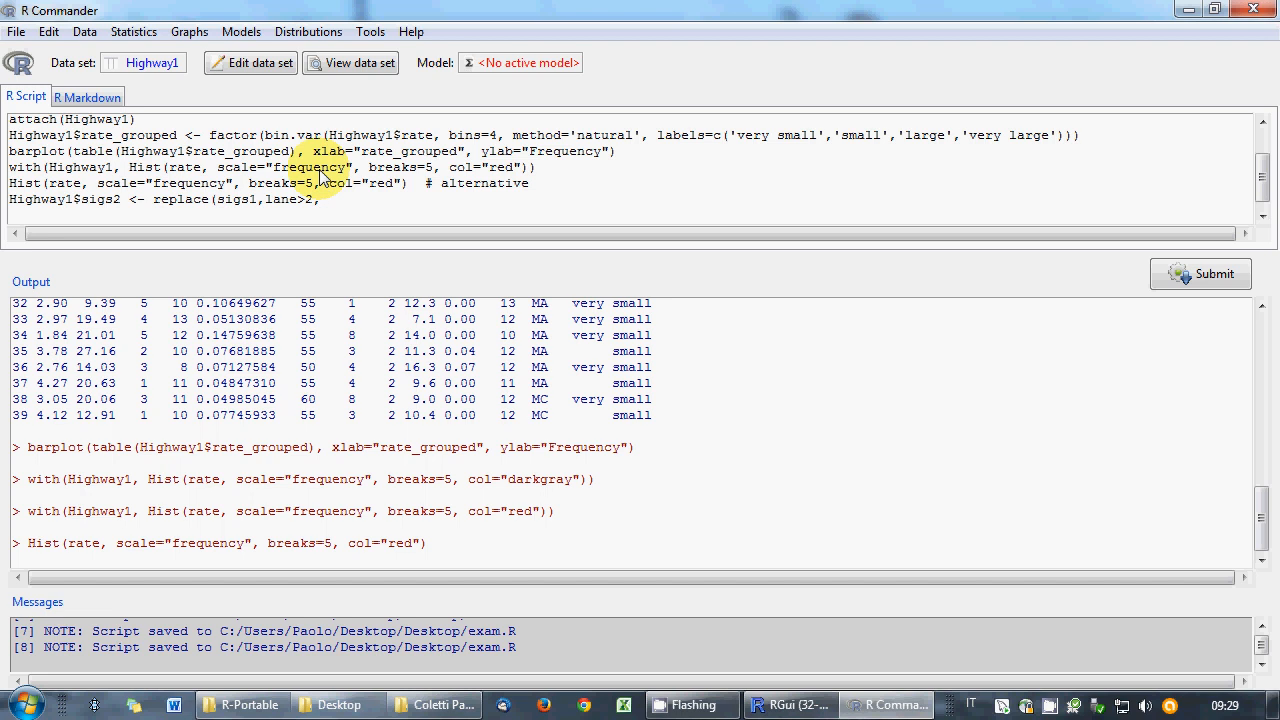
pyautogui.write(' sigs1*1.2')
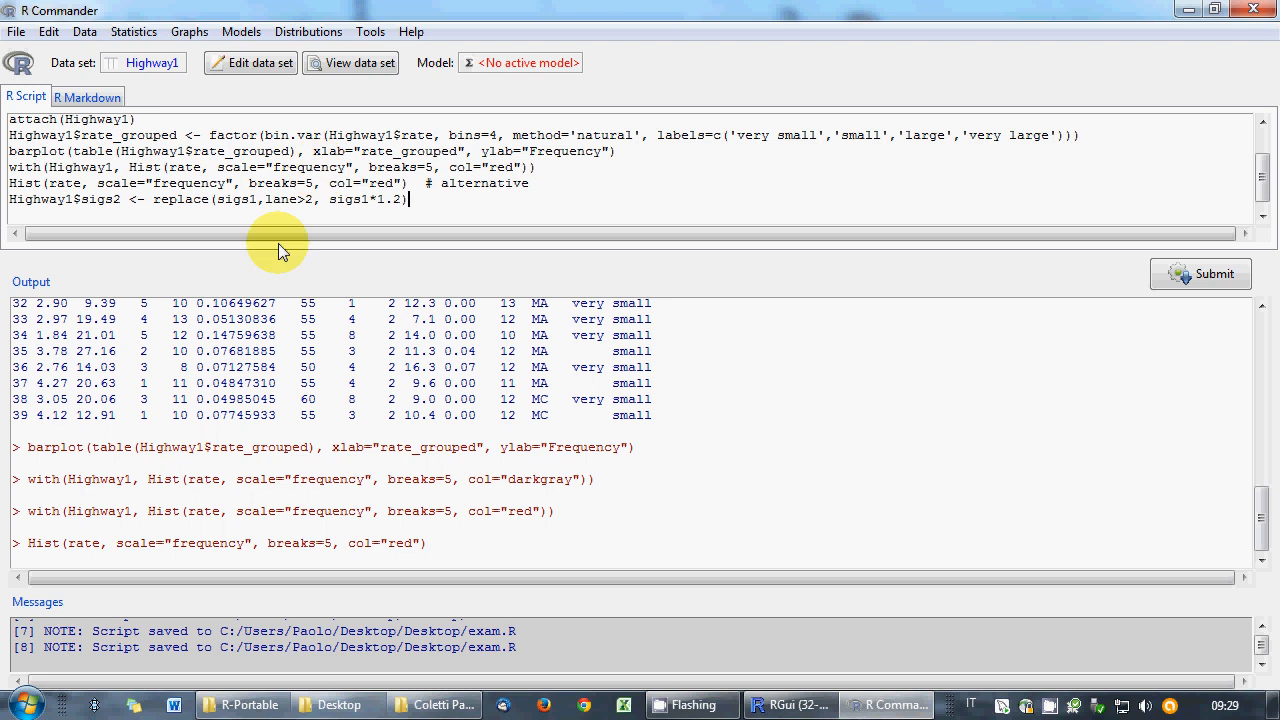
pyautogui.click(369, 203)
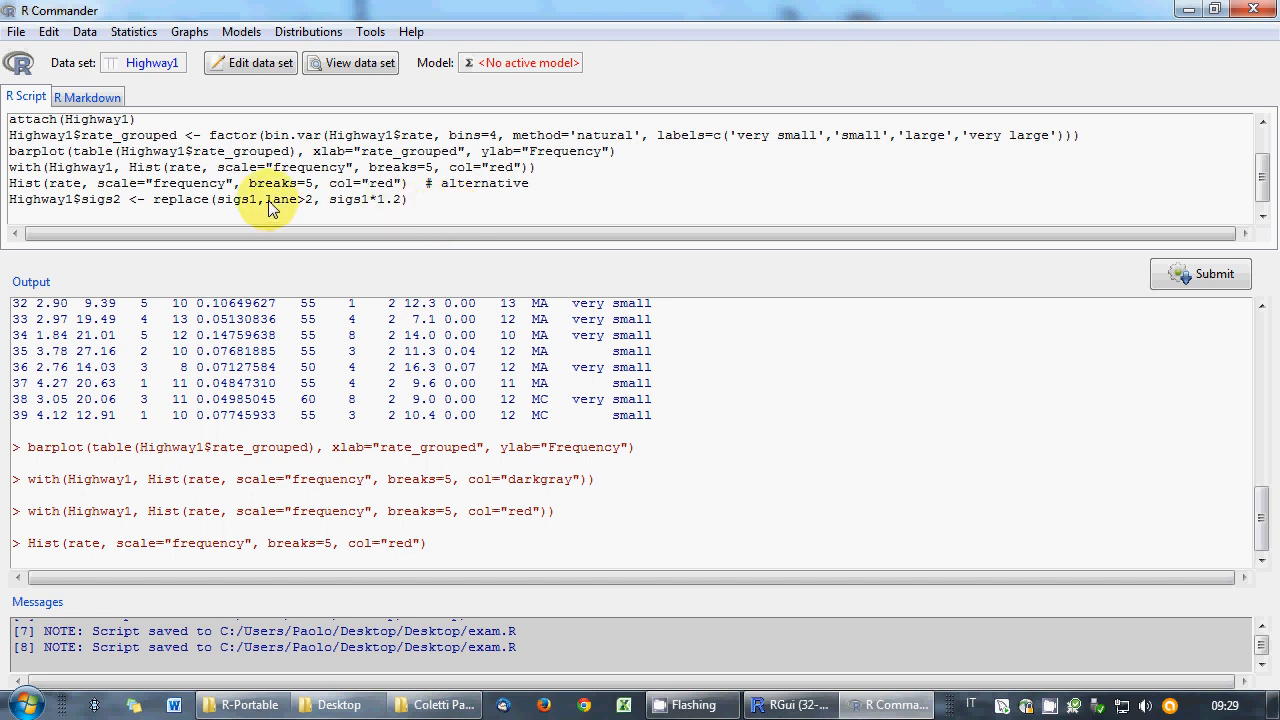
pyautogui.moveTo(330, 200); pyautogui.dragTo(400, 201)
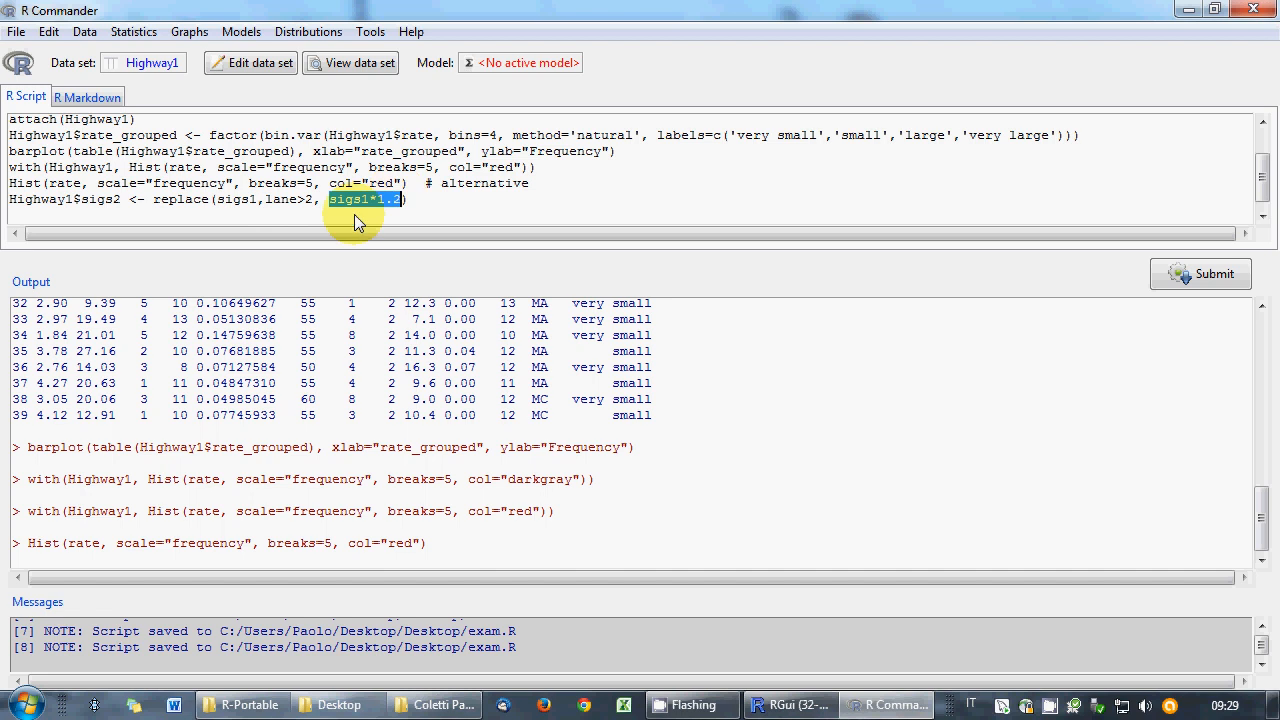
pyautogui.click(410, 200)
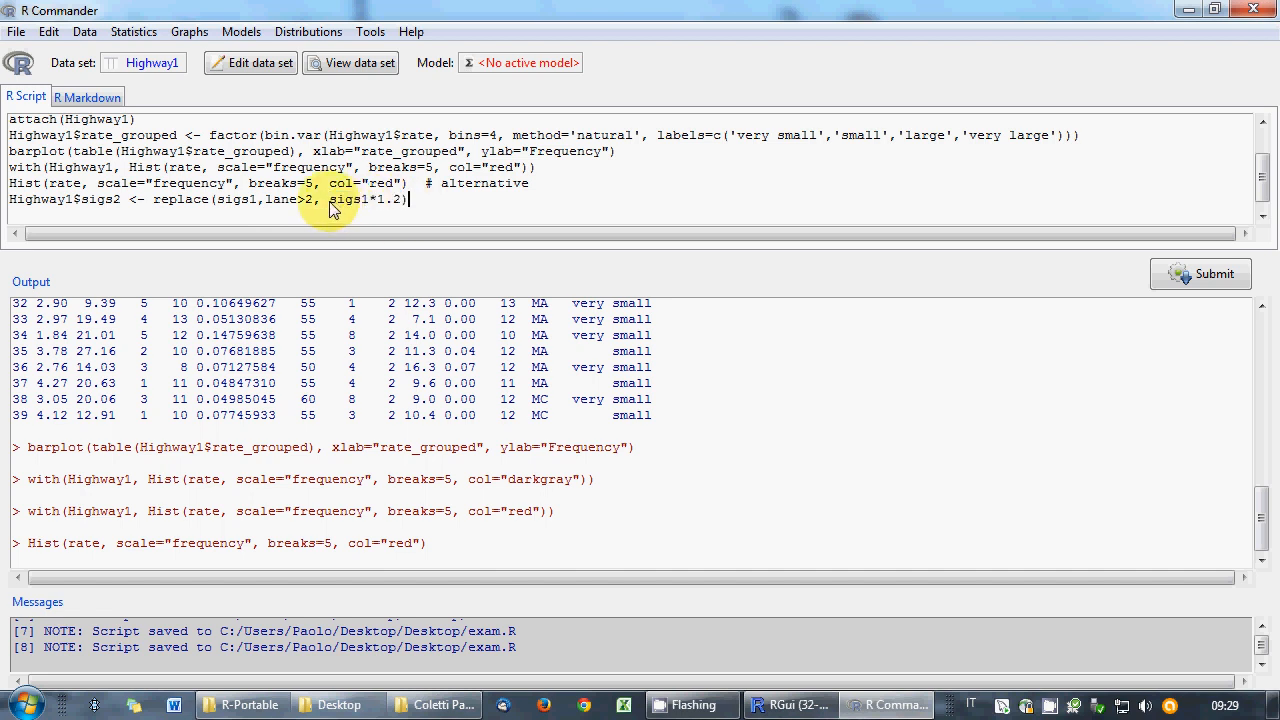
pyautogui.moveTo(330, 200); pyautogui.dragTo(370, 201)
pyautogui.click(369, 200)
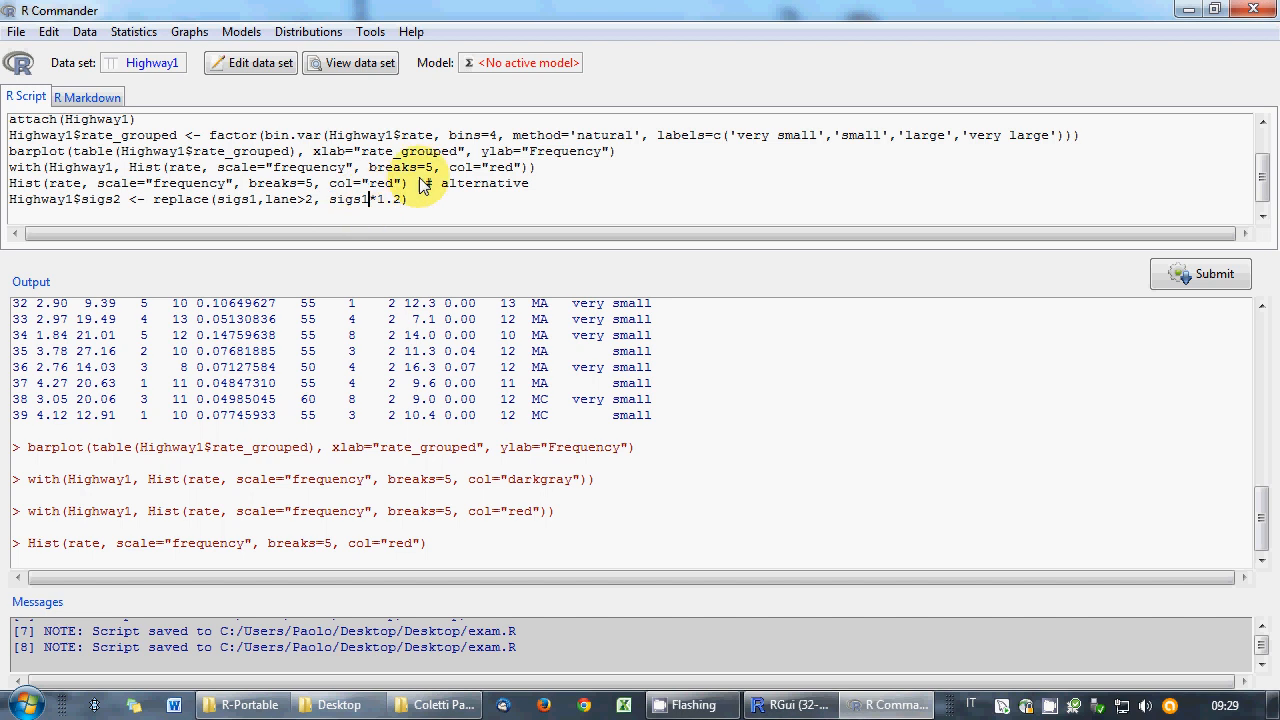
pyautogui.write('[lane>2]')
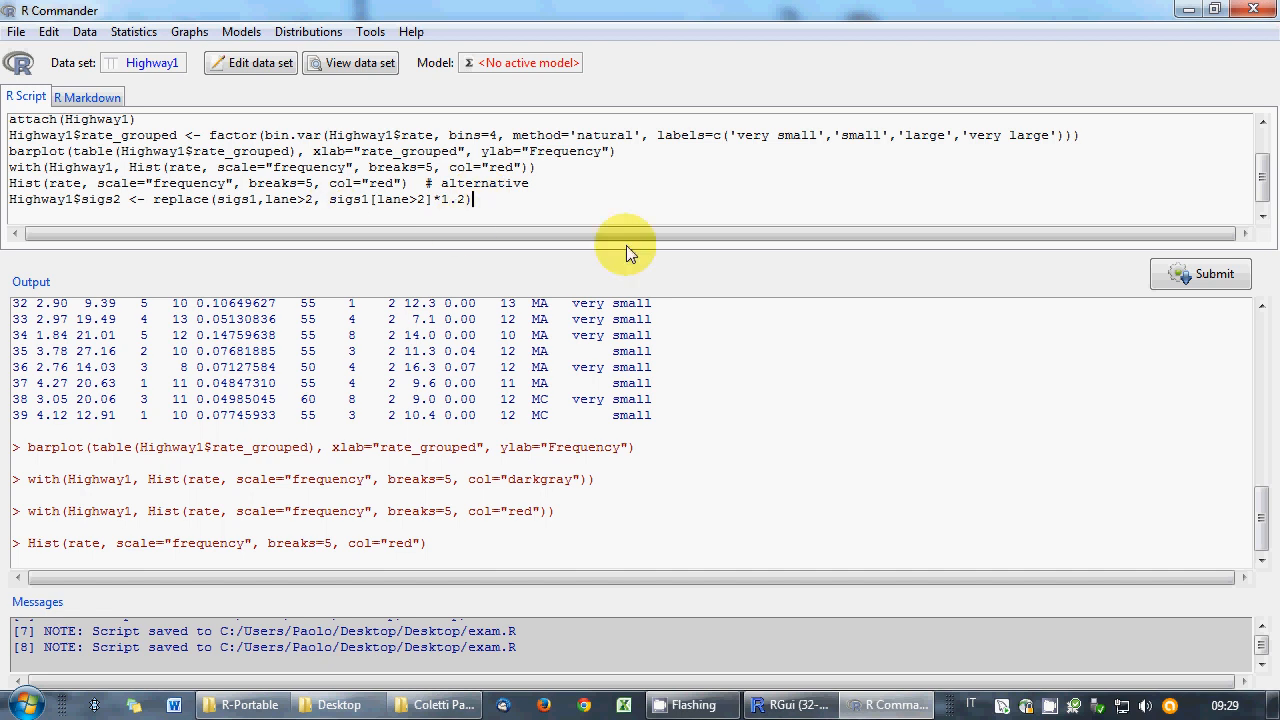
pyautogui.click(1178, 276)
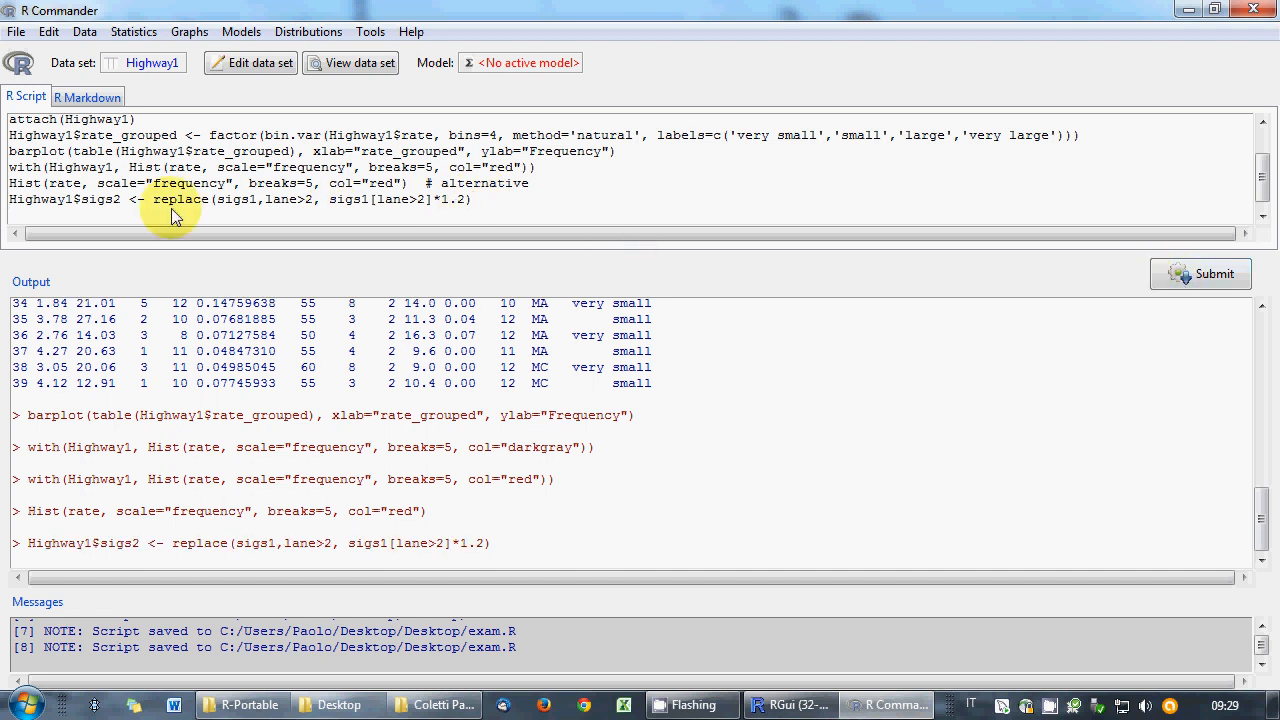
pyautogui.doubleClick(55, 199)
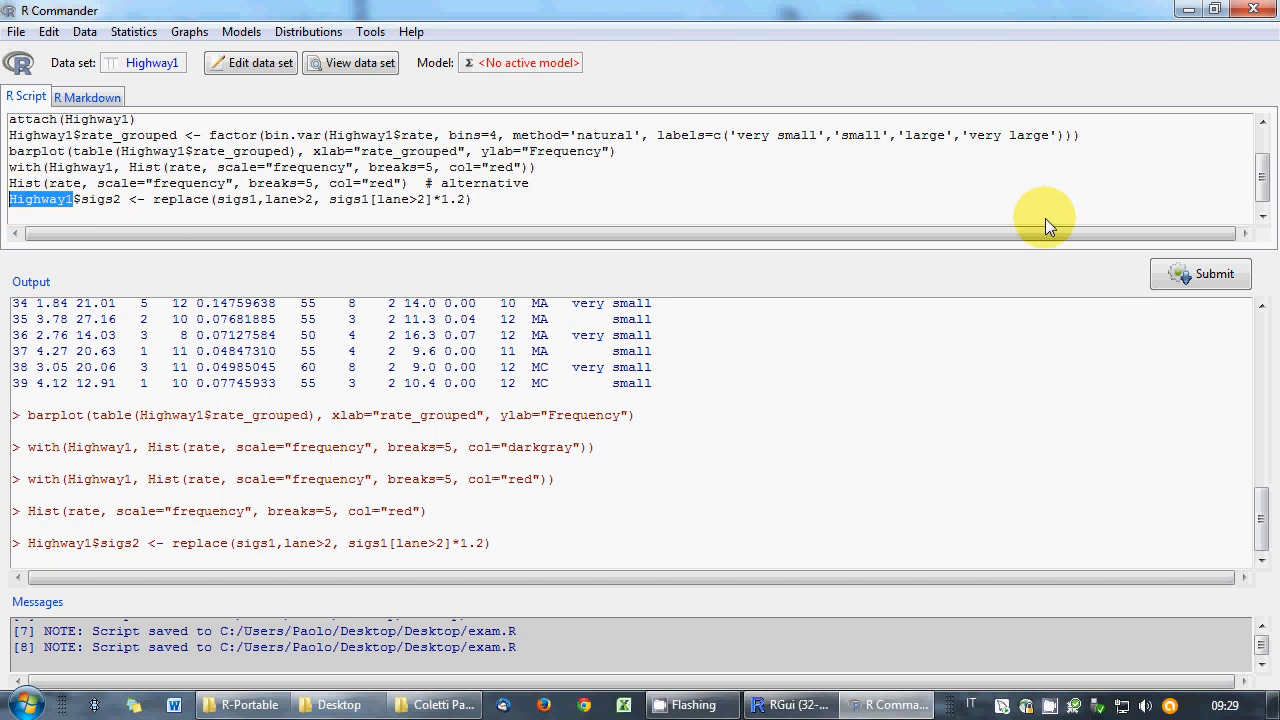
pyautogui.click(1190, 274)
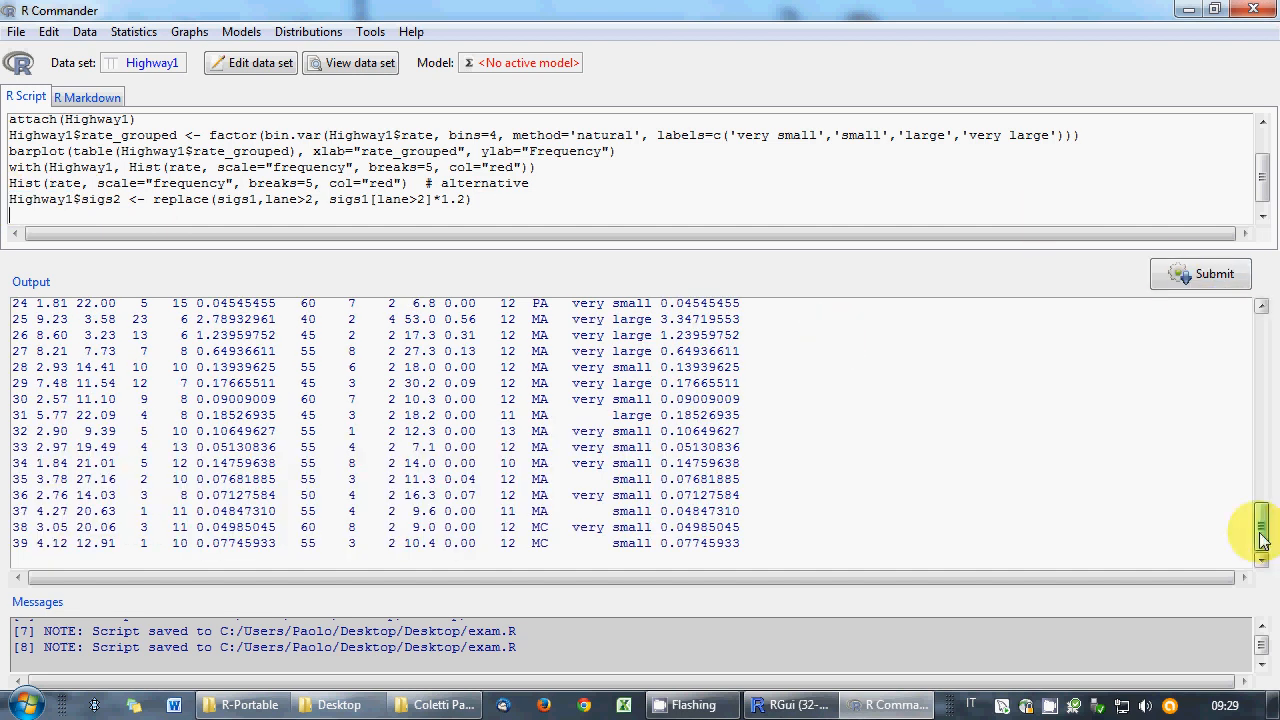
# - Scroll the output to the Highway1 listing and inspect the sigs2 values in its first rows
pyautogui.moveTo(1262, 540); pyautogui.dragTo(1262, 471)
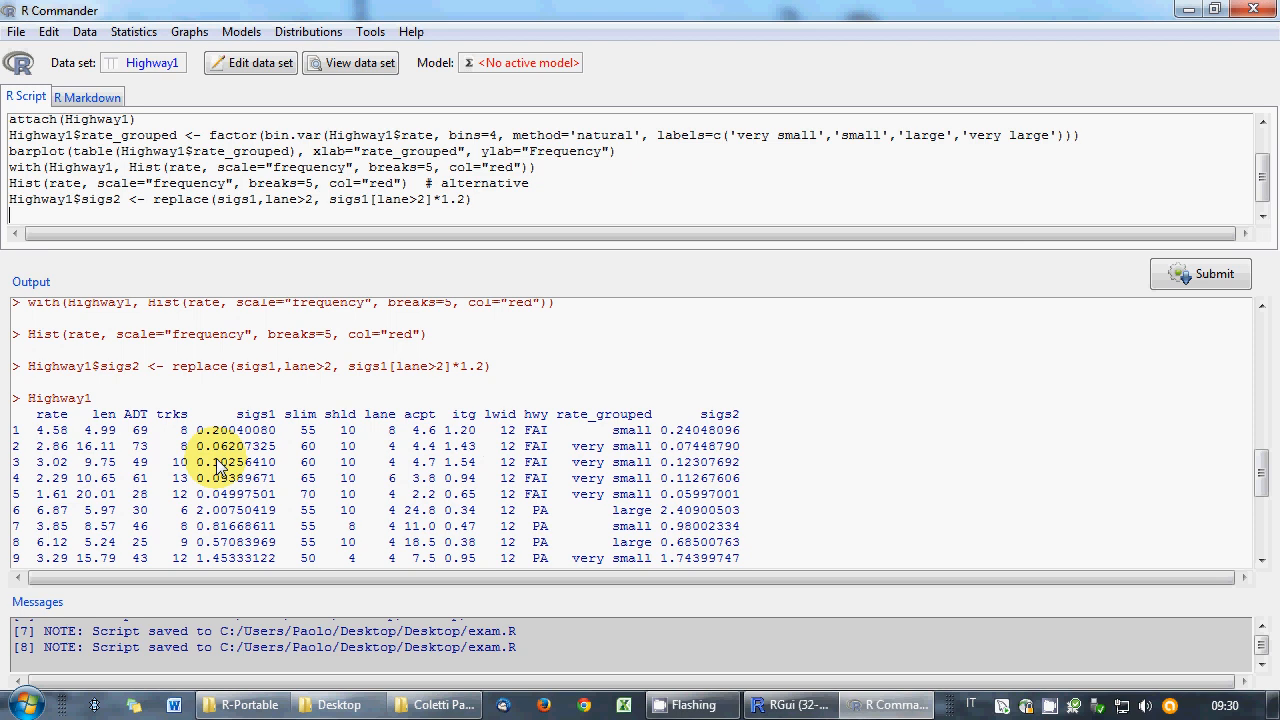
pyautogui.scroll(-2, 297, 502)
pyautogui.click(300, 498)
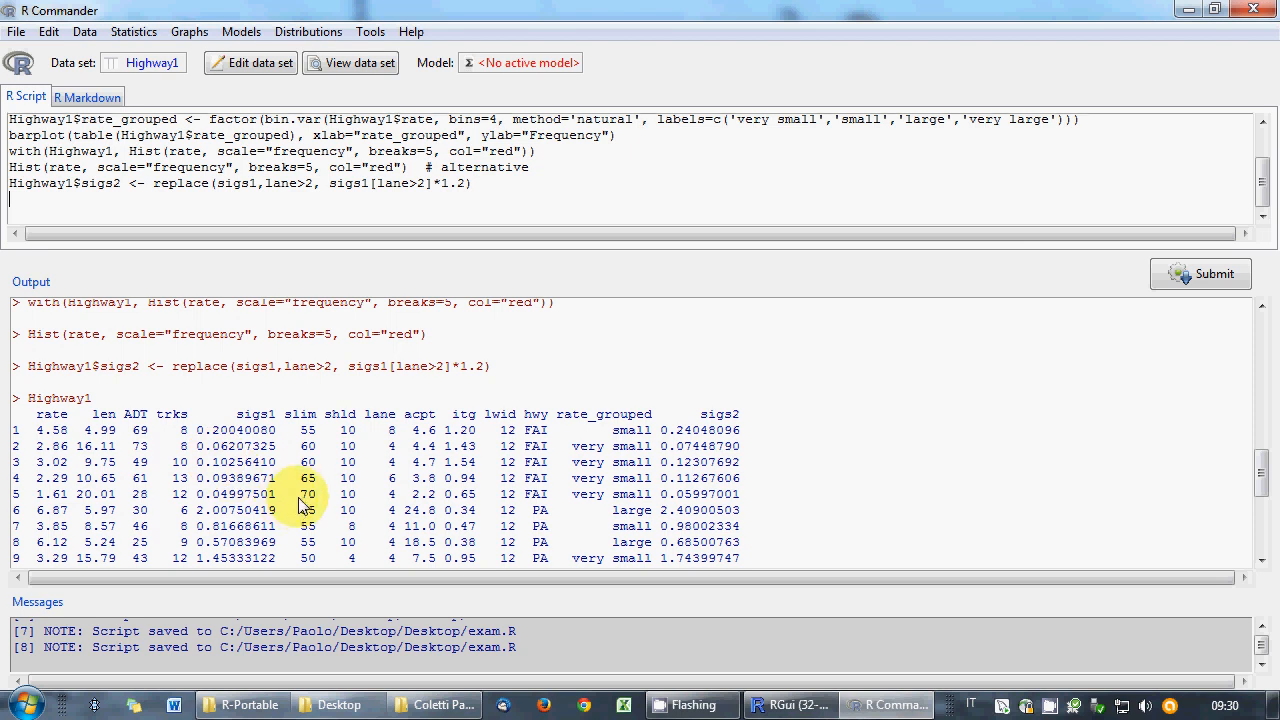
pyautogui.click(1261, 558)
pyautogui.click(1261, 558)
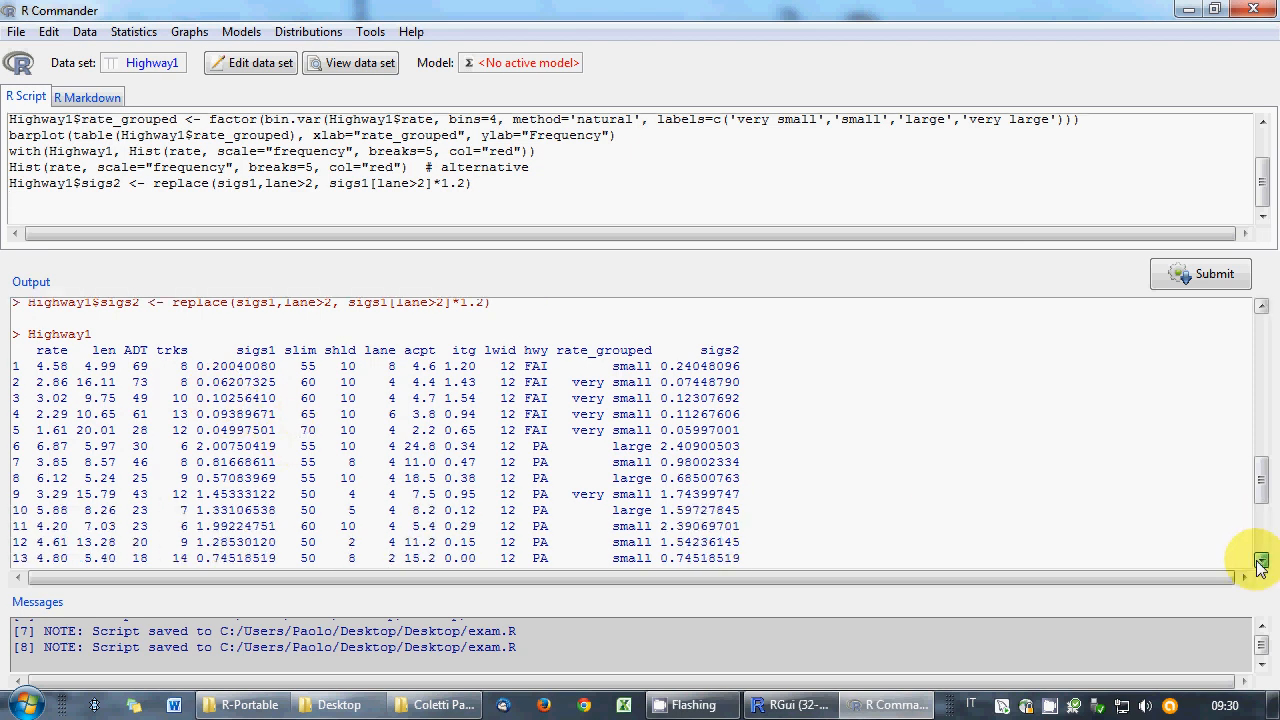
pyautogui.click(1261, 558)
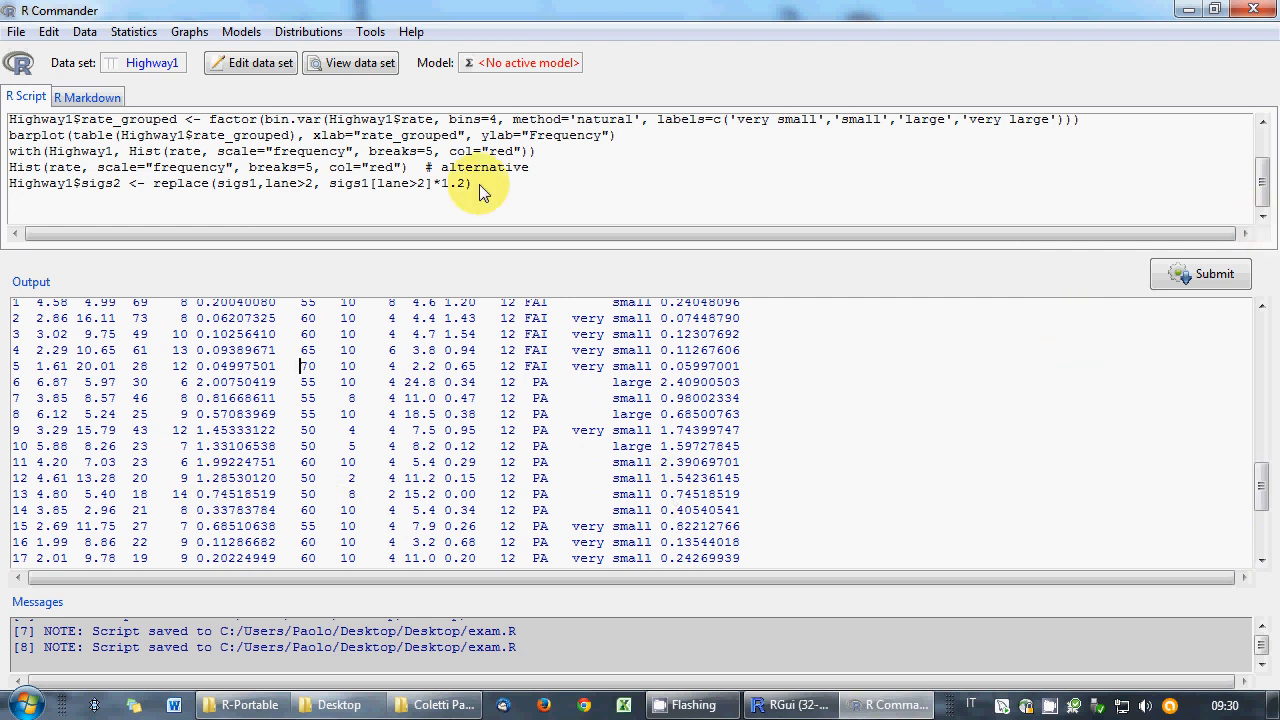
pyautogui.click(544, 198)
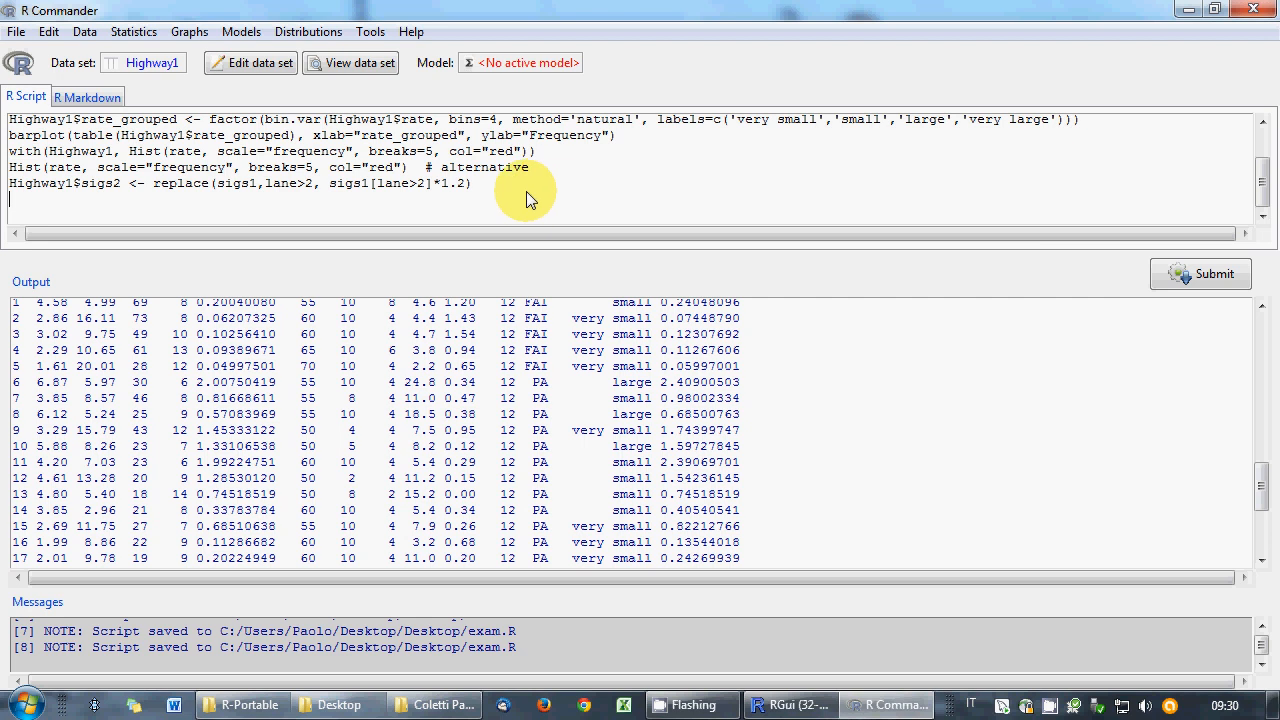
pyautogui.write('#')
pyautogui.write(' alternative way')
pyautogui.write('s ')
pyautogui.write('si')
pyautogui.write('gs')
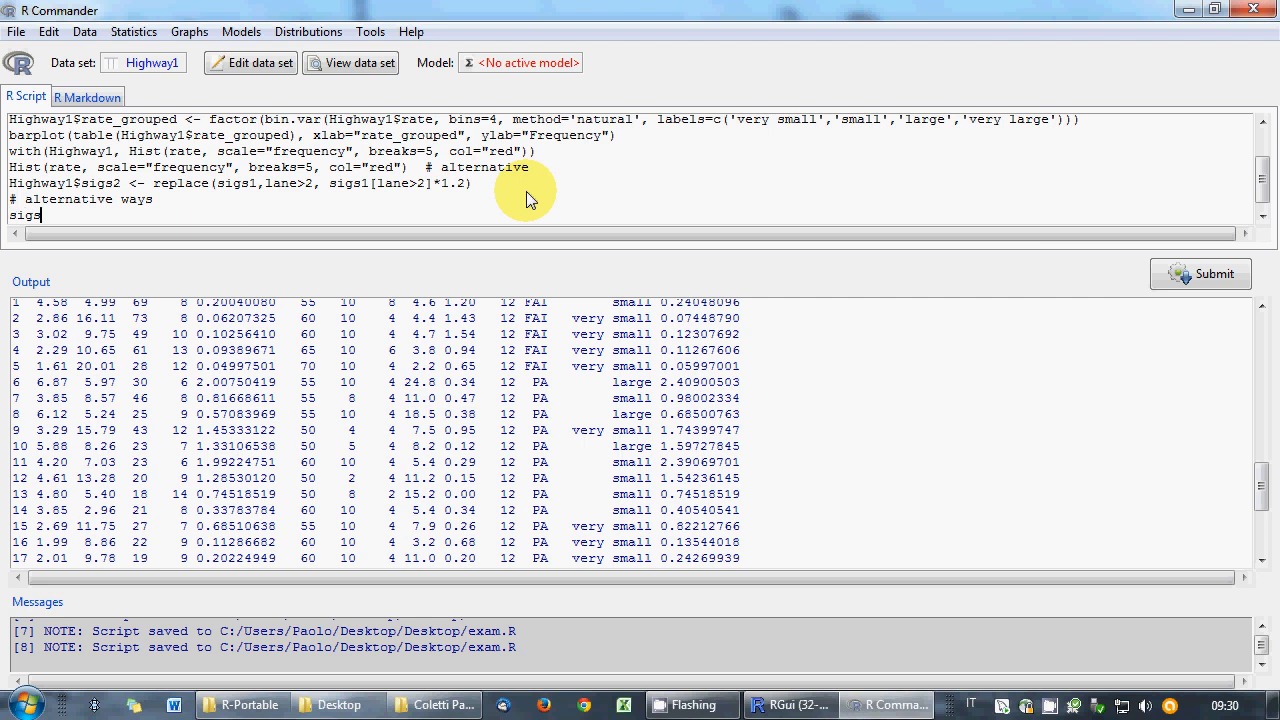
pyautogui.write('2 <- sigs1')
pyautogui.press('Home')
pyautogui.write('Highway1$')
pyautogui.press('End')
pyautogui.press('Return')
pyautogui.write('sigs2')
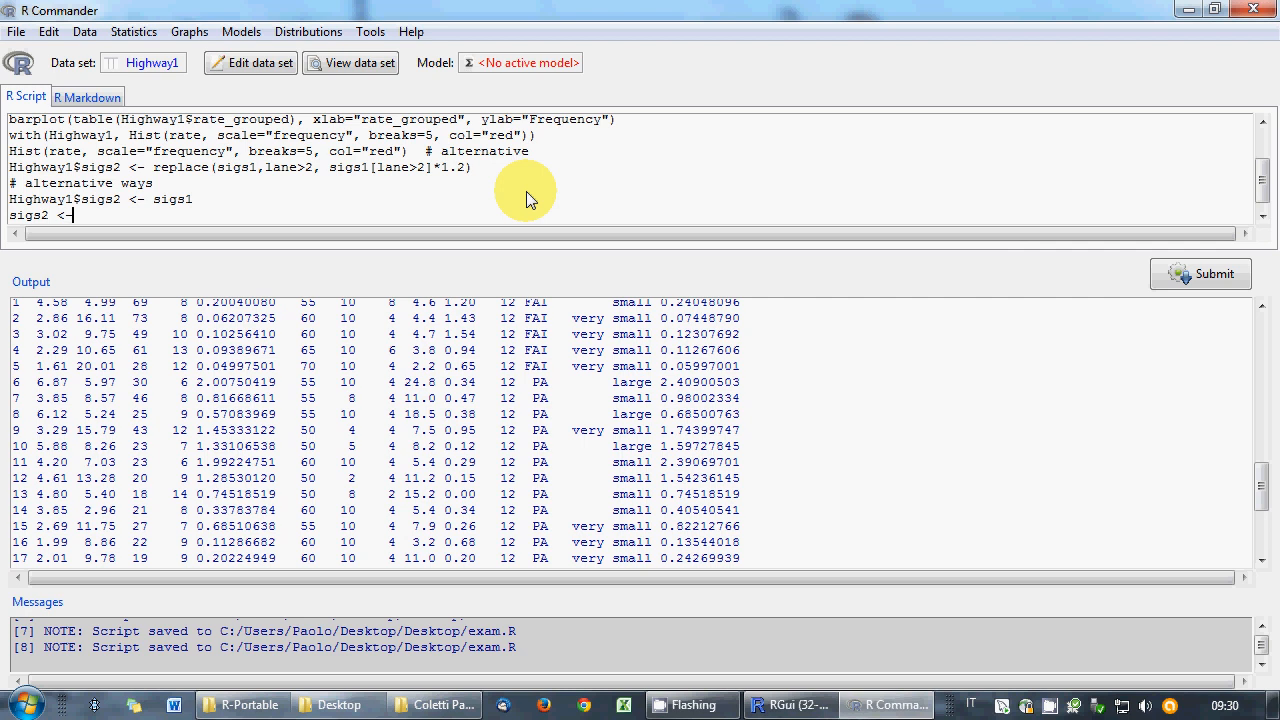
pyautogui.write(' [lane>2] <- sigs1*1.2')
pyautogui.click(84, 215)
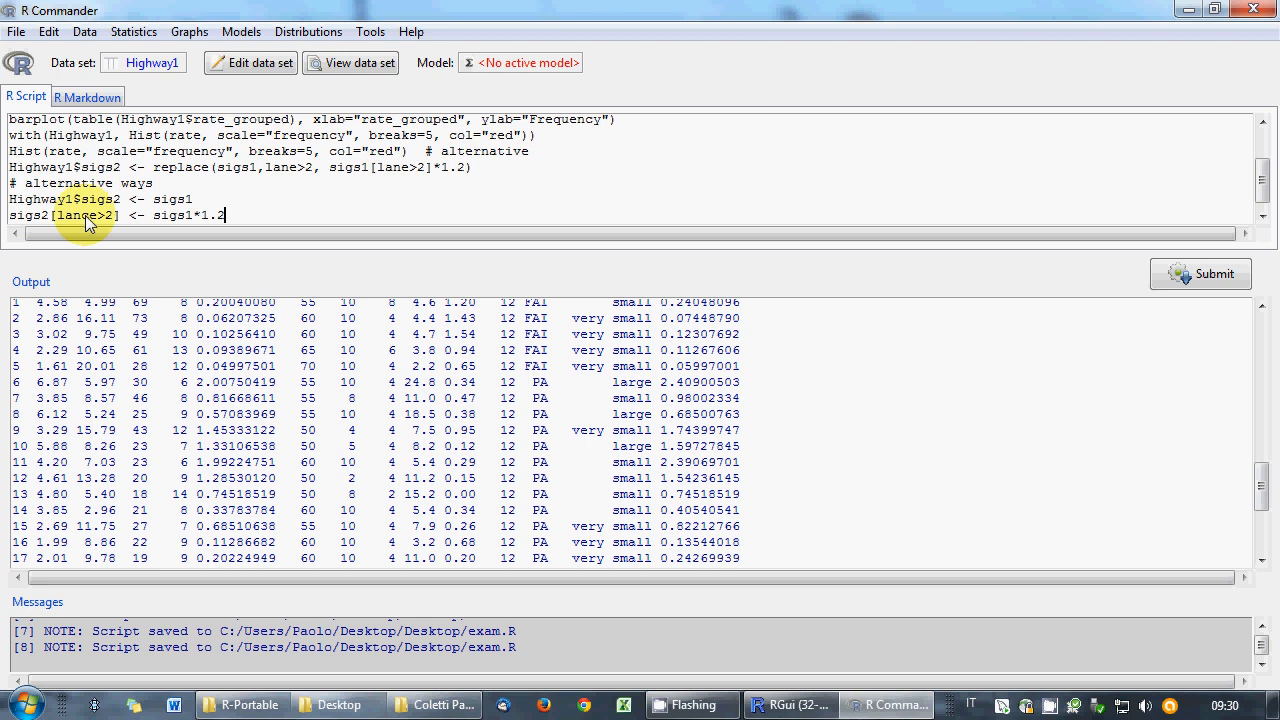
pyautogui.press('Delete')
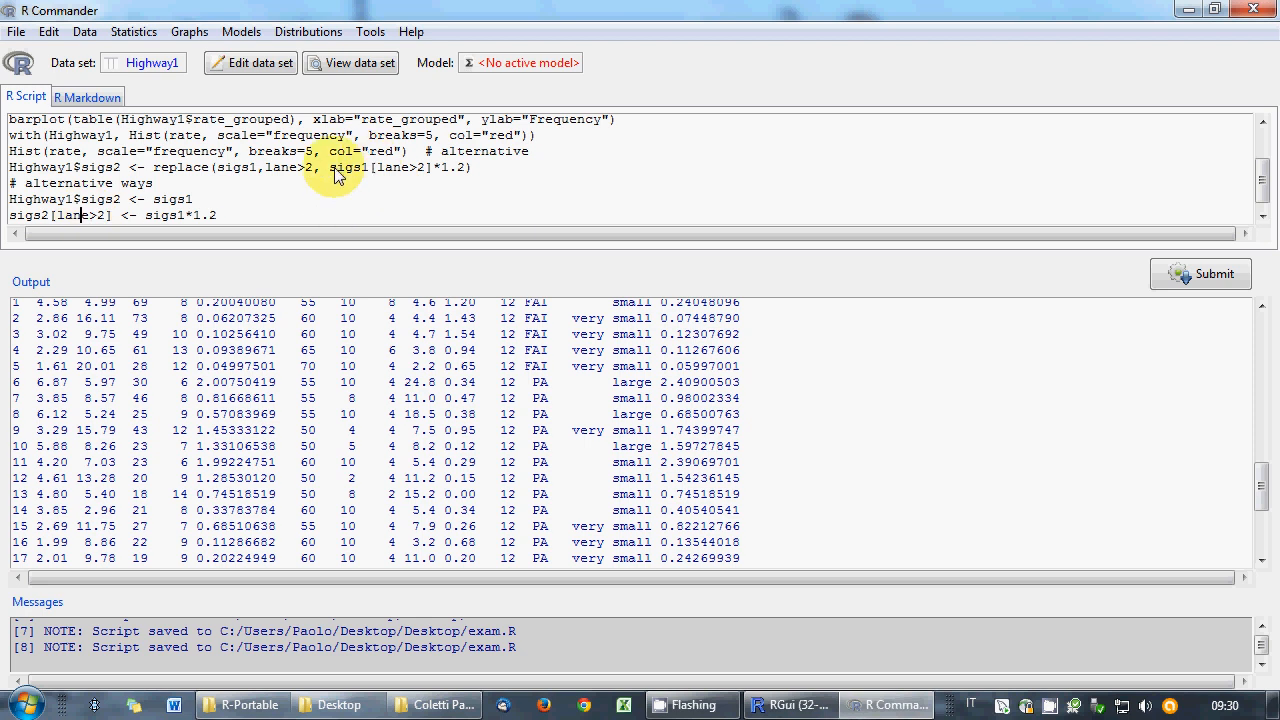
pyautogui.moveTo(330, 167); pyautogui.dragTo(432, 167)
pyautogui.click(185, 215)
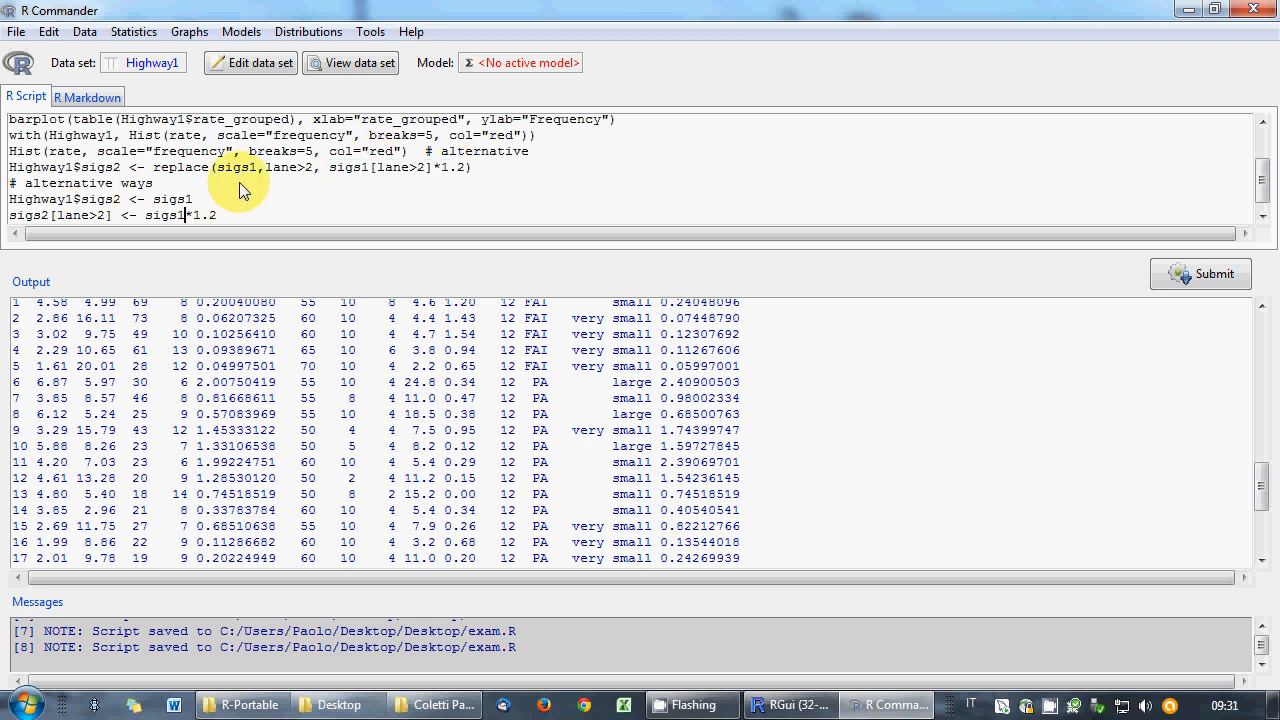
pyautogui.write('[lane>2]')
pyautogui.hotkey('ctrl', 'shift', 'End')
pyautogui.press('Delete')
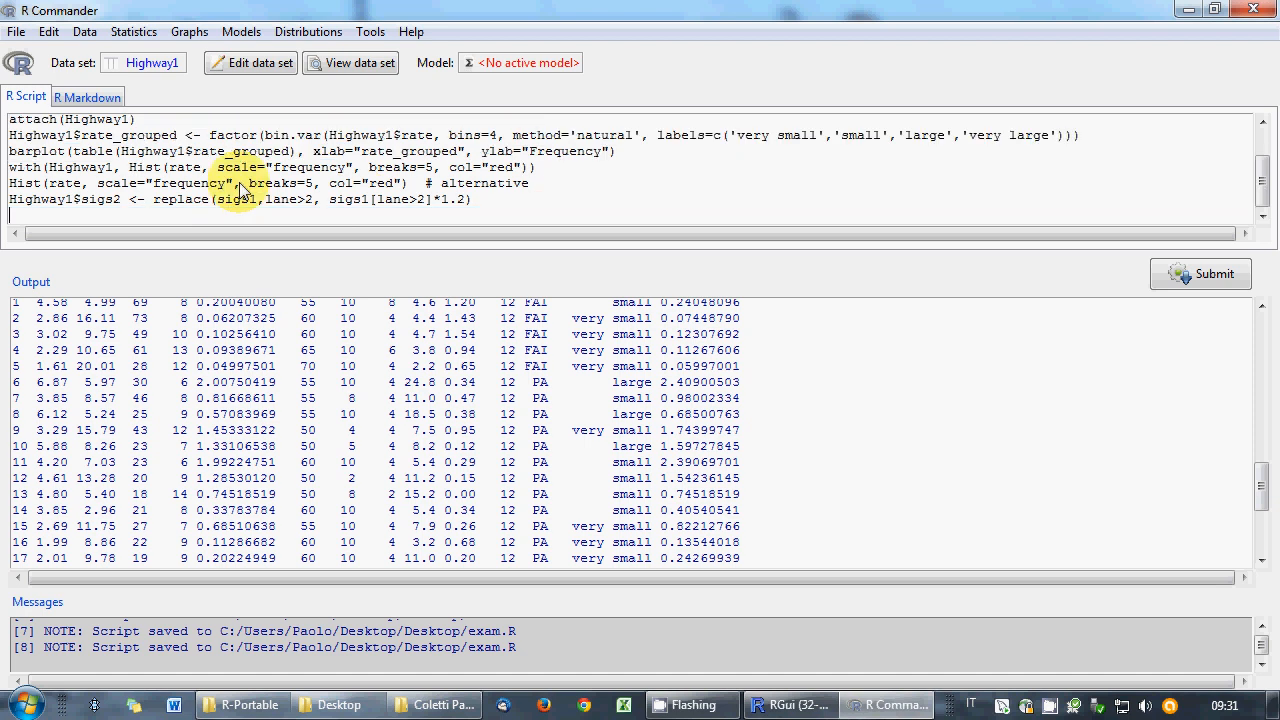
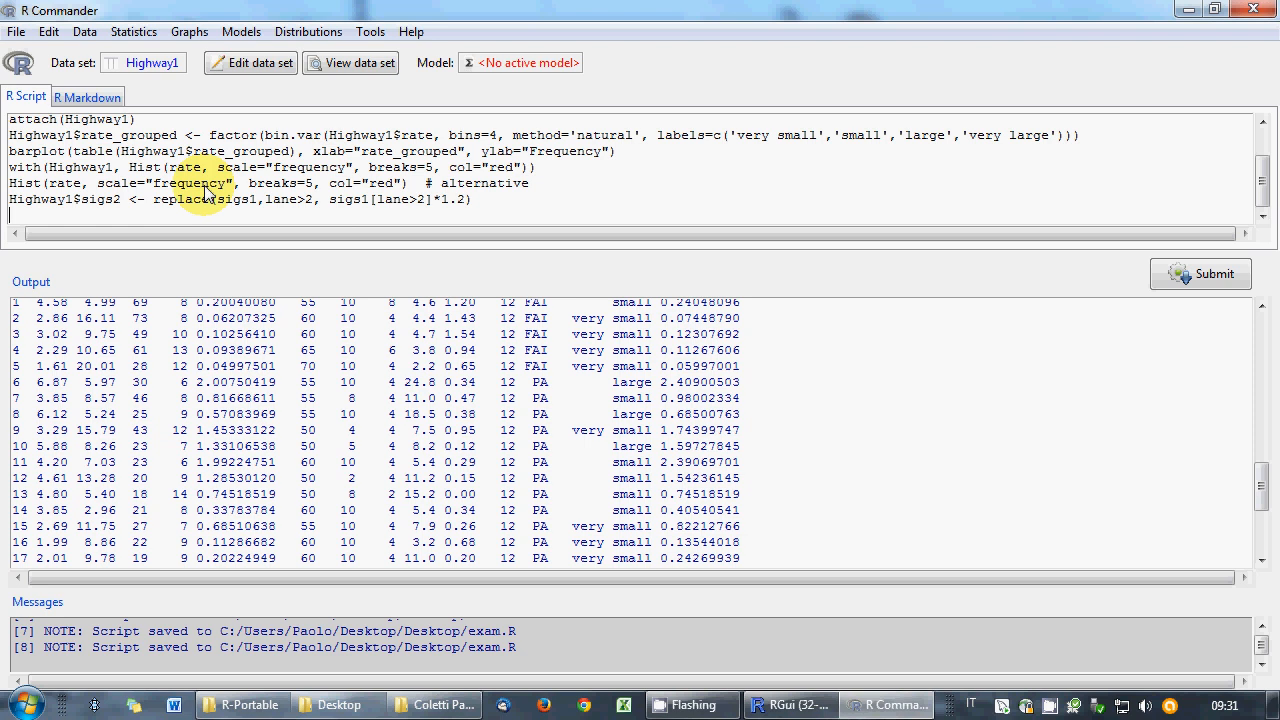
# - Run sumUpTo to print its definition, then run sumUpTo(rate,30), which returns 153.4
pyautogui.write('sumUpTo')
pyautogui.click(1168, 266)
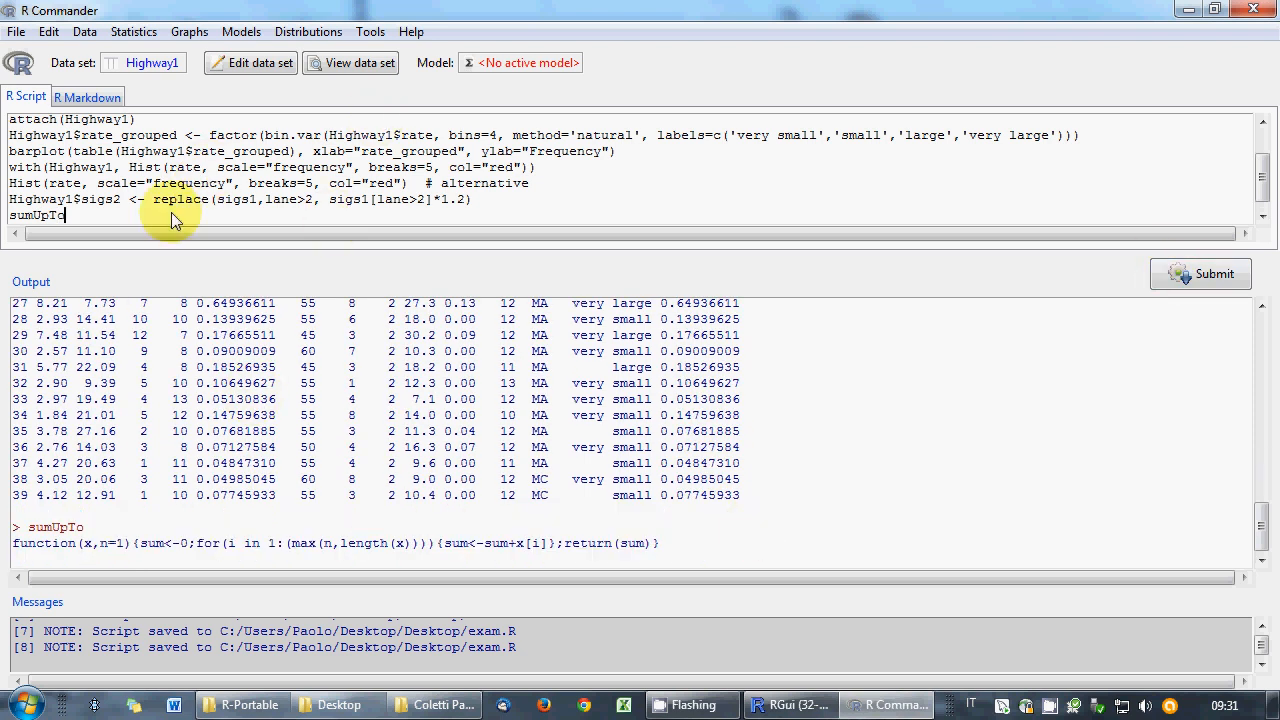
pyautogui.press('Return')
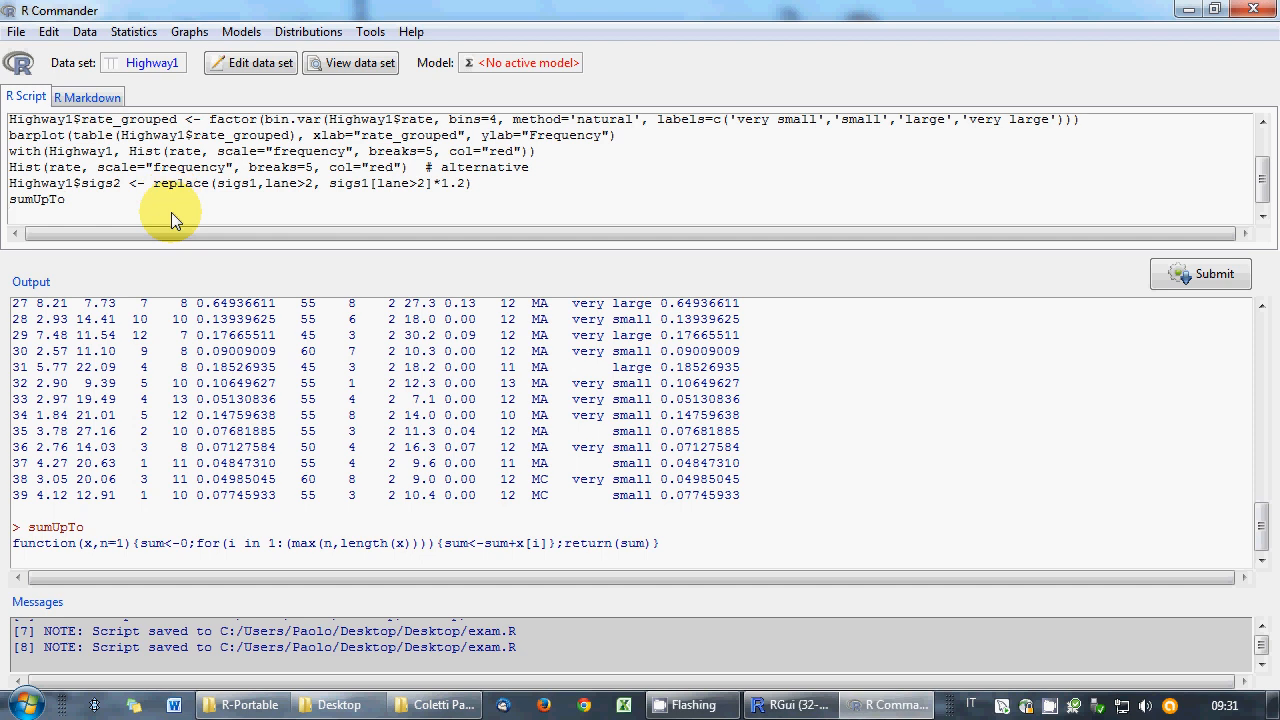
pyautogui.write('sumUpTo(rate,30)')
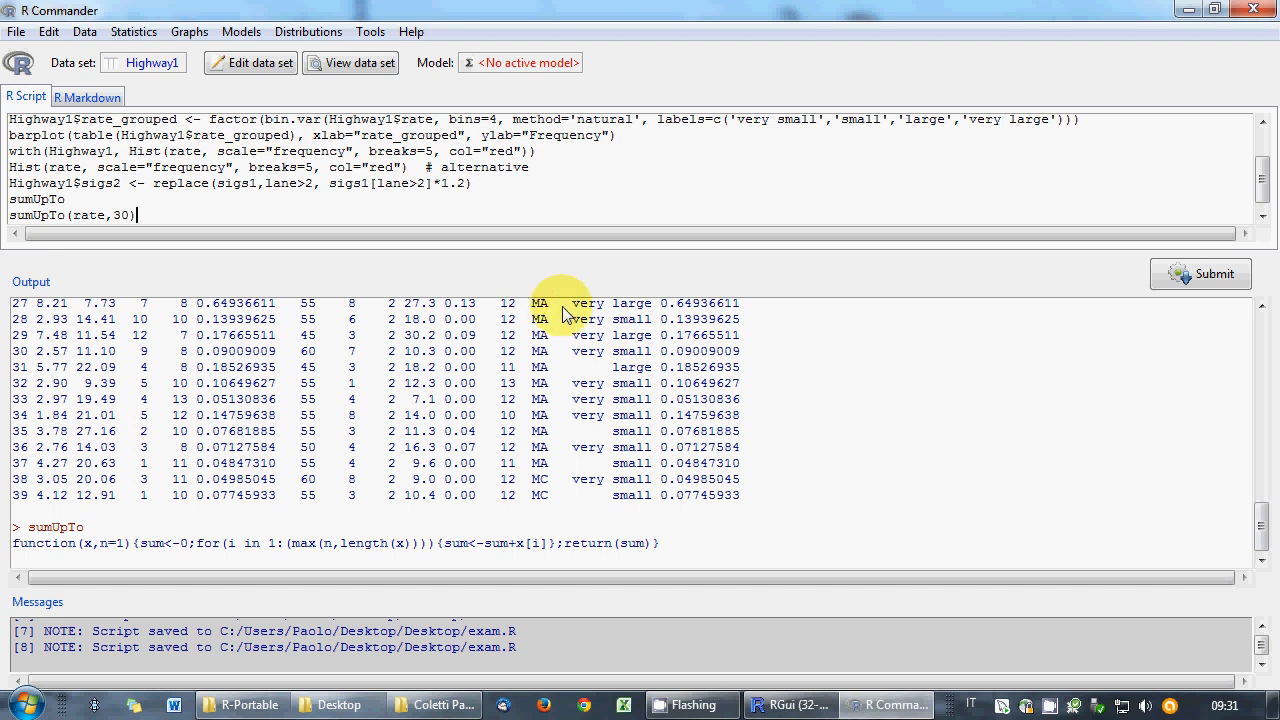
pyautogui.click(1190, 275)
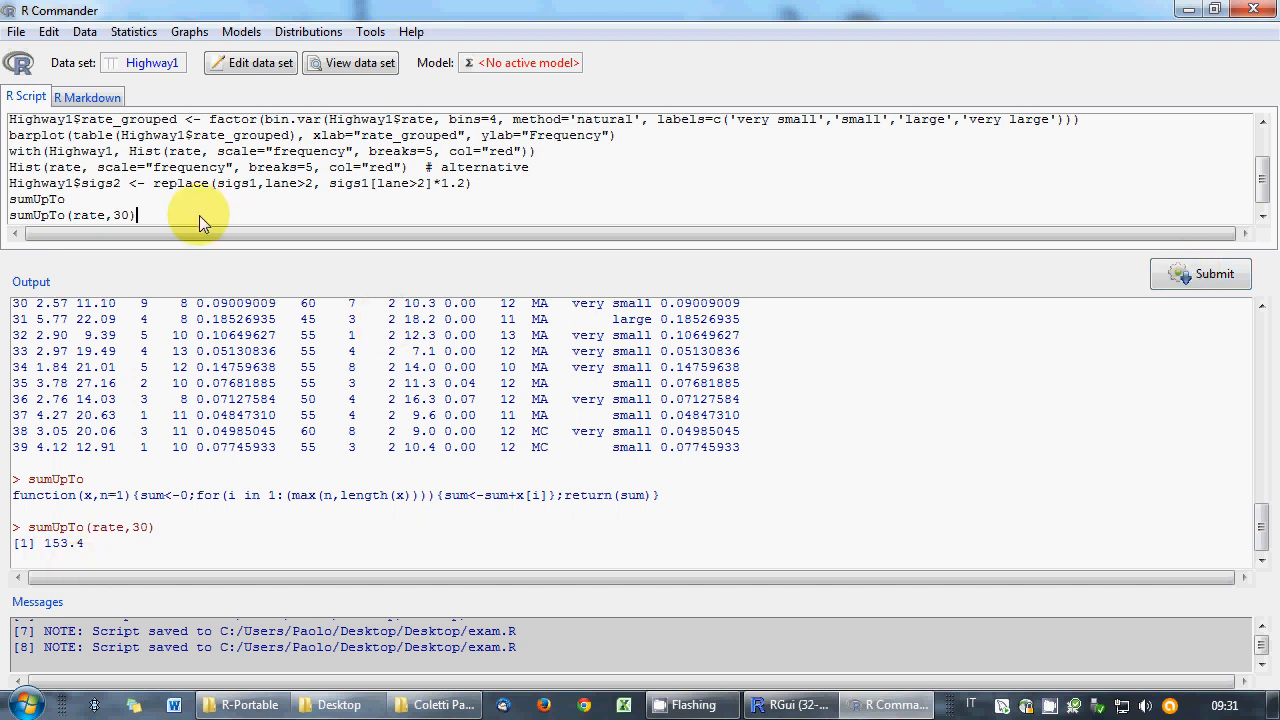
pyautogui.press('Return')
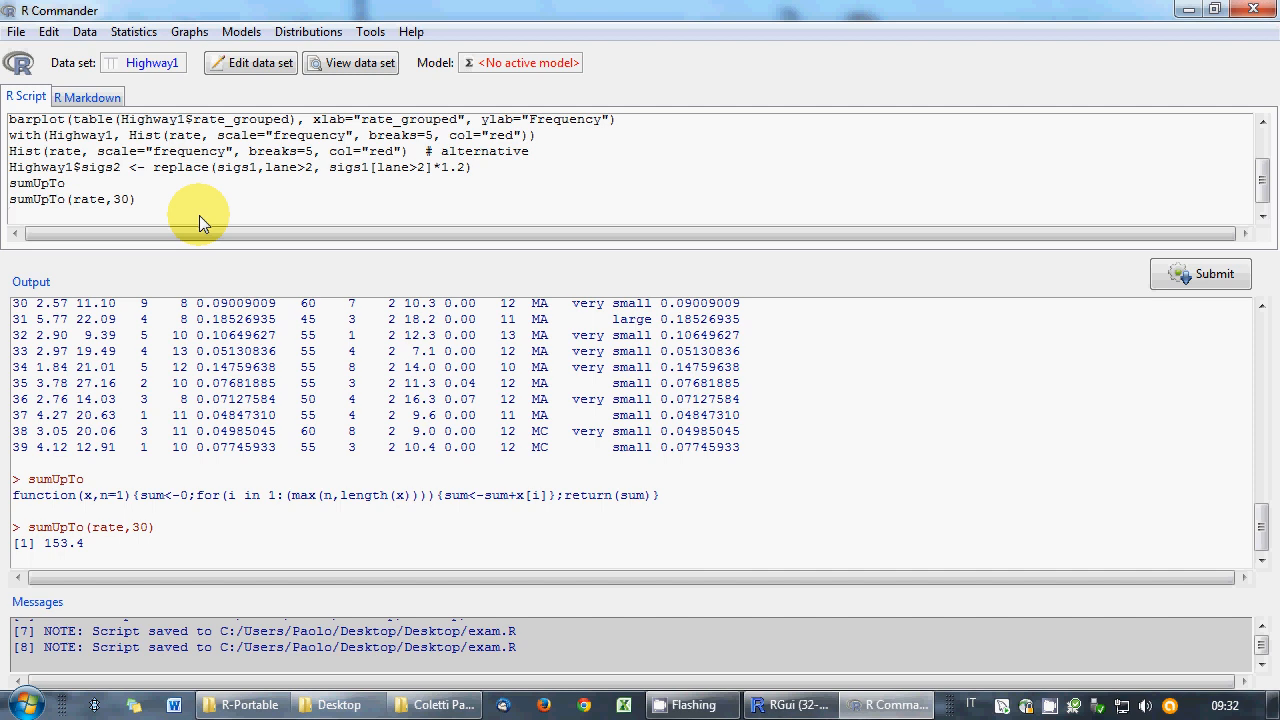
# - Print the full Highway1 data set (rows 1–39), then remove the Highway1 line from the script
pyautogui.write('Highway1')
pyautogui.click(1205, 273)
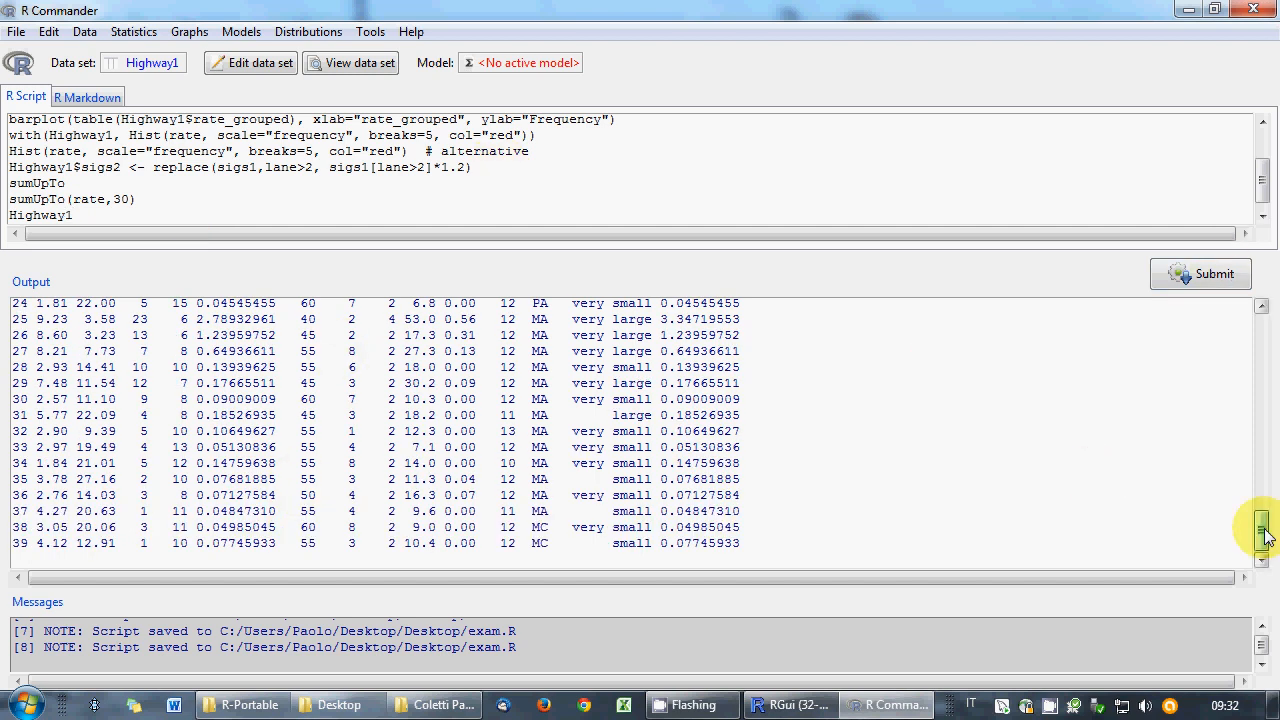
pyautogui.moveTo(1260, 528)
pyautogui.mouseDown()
pyautogui.moveTo(1267, 497)
pyautogui.moveTo(1272, 539)
pyautogui.mouseUp()
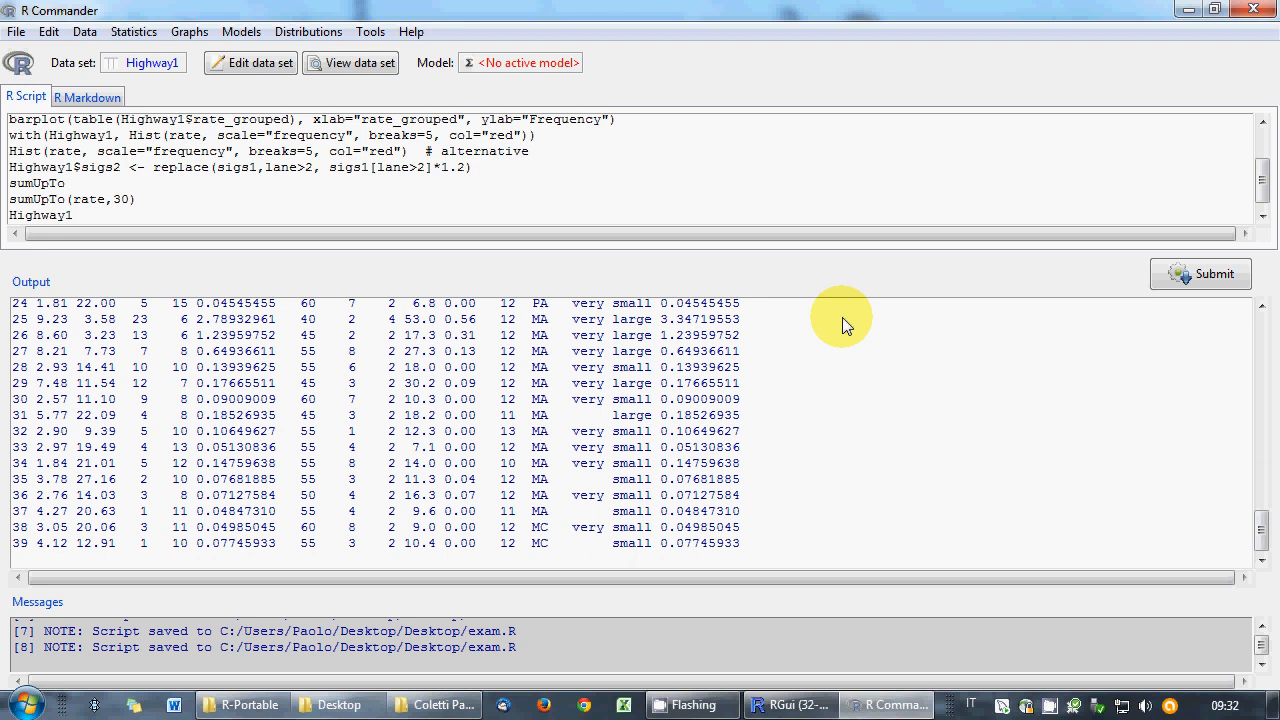
pyautogui.press('BackSpace')
pyautogui.press('BackSpace')
pyautogui.press('BackSpace')
pyautogui.press('BackSpace')
pyautogui.press('BackSpace')
pyautogui.press('BackSpace')
pyautogui.press('BackSpace')
pyautogui.press('BackSpace')
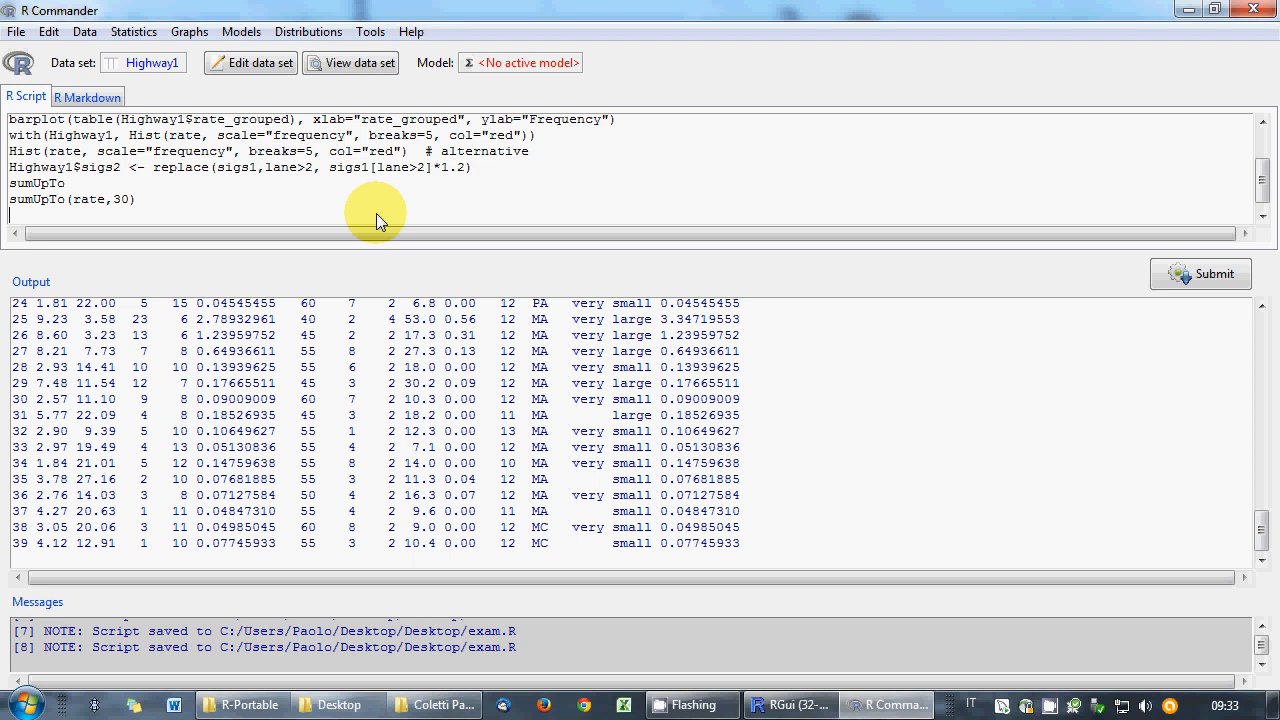
# - Begin the loop line for(i in 0:6){s<-40+i*5; at the end of the script
pyautogui.write('for (')
pyautogui.write('i=')
pyautogui.write('0:6)')
pyautogui.press('BackSpace')
pyautogui.press('BackSpace')
pyautogui.press('BackSpace')
pyautogui.press('BackSpace')
pyautogui.write('in 0:6){s<-40+i*5')
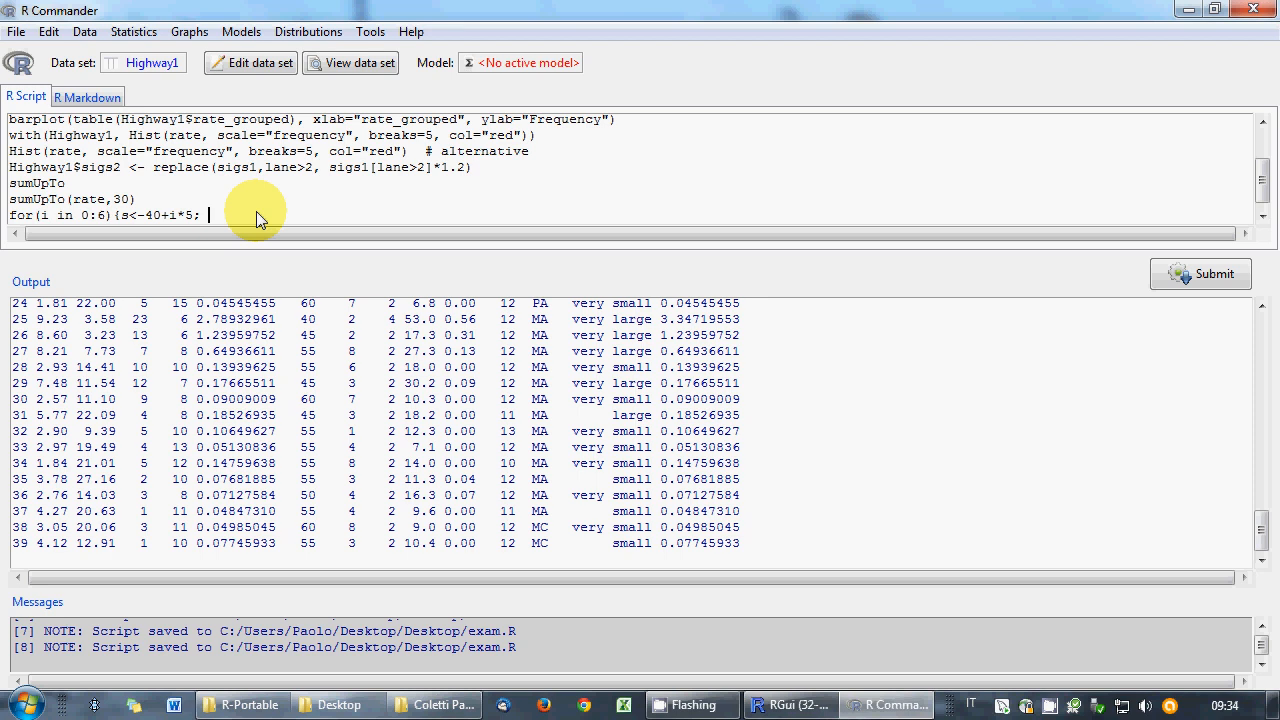
# - Finish with for(v in slim){if(s==v){count<-count+1}}; print(c(s,count))} and run it; it fails on 'count'
pyautogui.write('for(j')
pyautogui.write('in 1:1ength(slim)')
pyautogui.press('BackSpace')
pyautogui.press('BackSpace')
pyautogui.press('BackSpace')
pyautogui.press('BackSpace')
pyautogui.press('BackSpace')
pyautogui.press('BackSpace')
pyautogui.press('BackSpace')
pyautogui.press('BackSpace')
pyautogui.press('BackSpace')
pyautogui.press('BackSpace')
pyautogui.press('BackSpace')
pyautogui.press('BackSpace')
pyautogui.press('BackSpace')
pyautogui.press('BackSpace')
pyautogui.press('BackSpace')
pyautogui.press('BackSpace')
pyautogui.press('BackSpace')
pyautogui.press('BackSpace')
pyautogui.press('BackSpace')
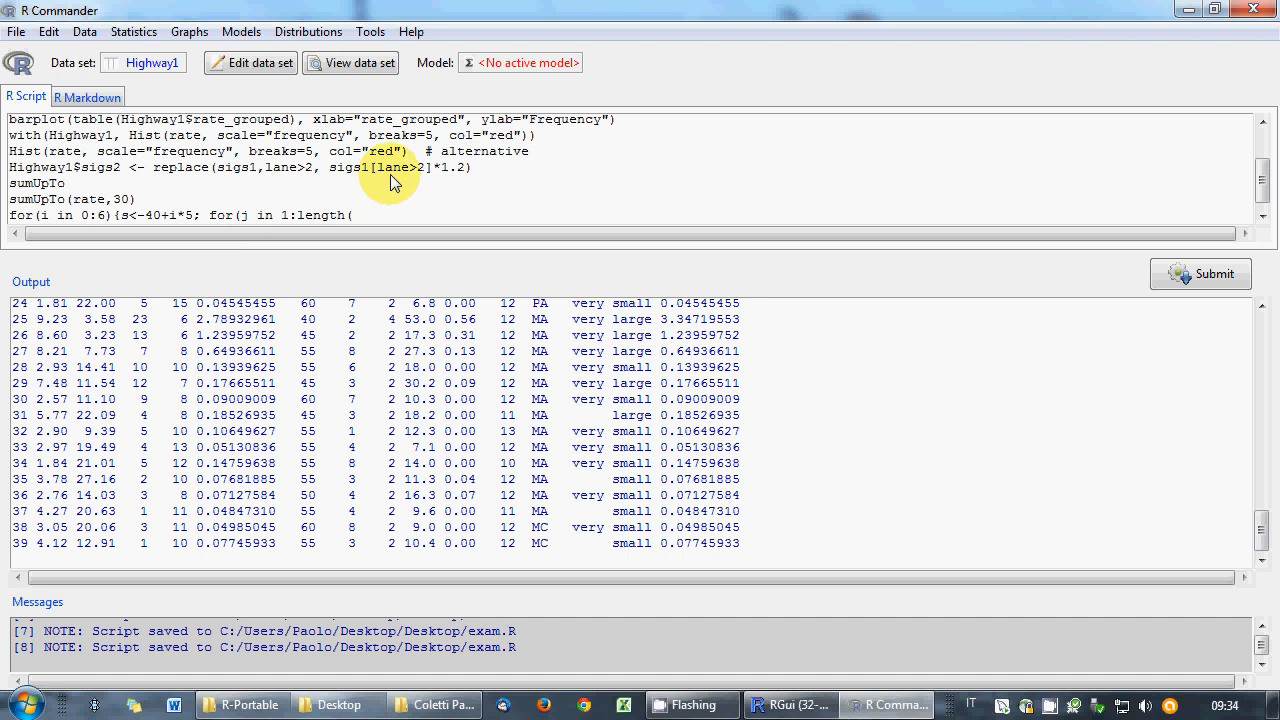
pyautogui.write('v in slim){')
pyautogui.write('if(s==v){count<-count+1')
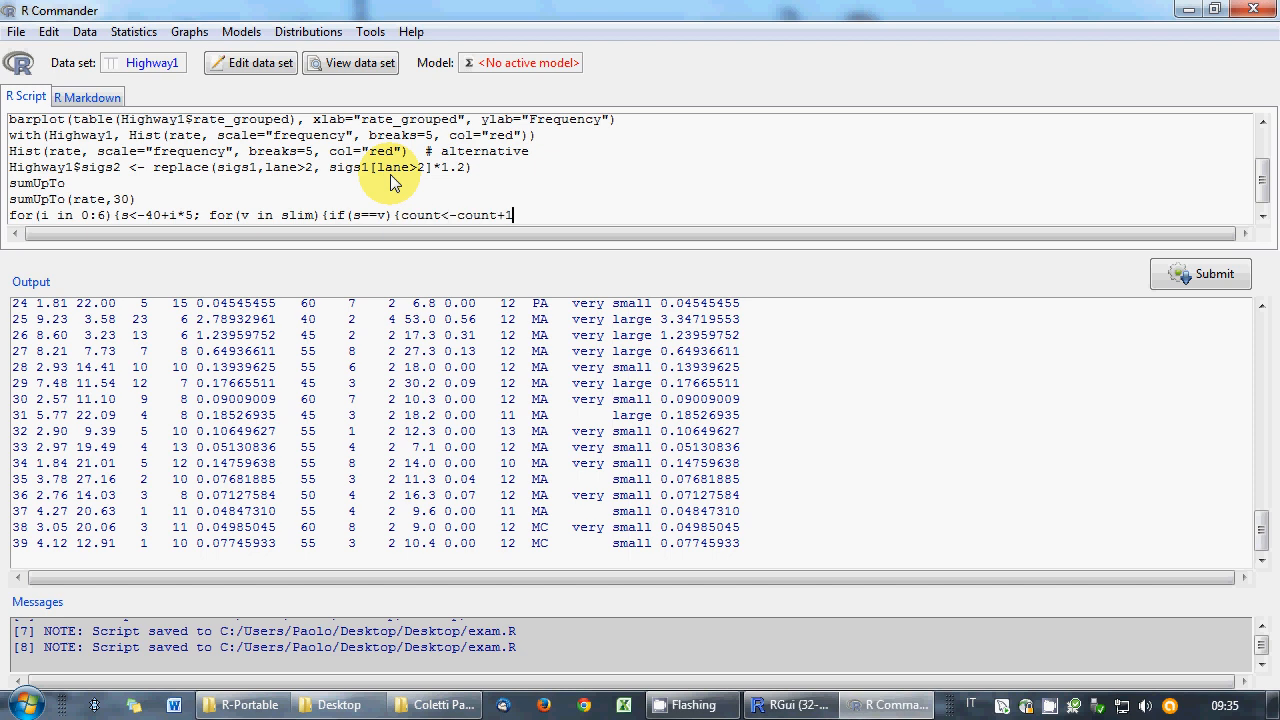
pyautogui.write('}')
pyautogui.write('}')
pyautogui.write(';')
pyautogui.write(' print')
pyautogui.write('(')
pyautogui.write('c(s')
pyautogui.write(',count)')
pyautogui.write(')')
pyautogui.write(')')
pyautogui.click(1172, 274)
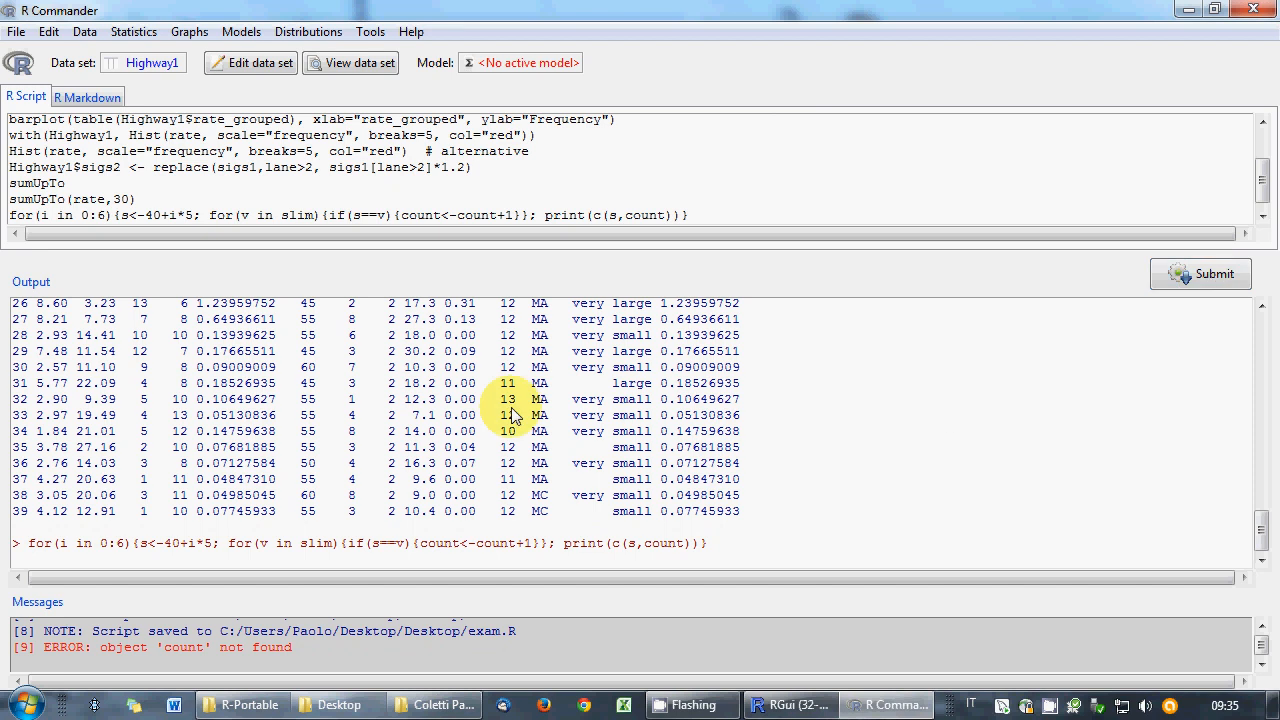
# - Insert count<-0; before the inner loop so the count resets for each speed
pyautogui.click(425, 216)
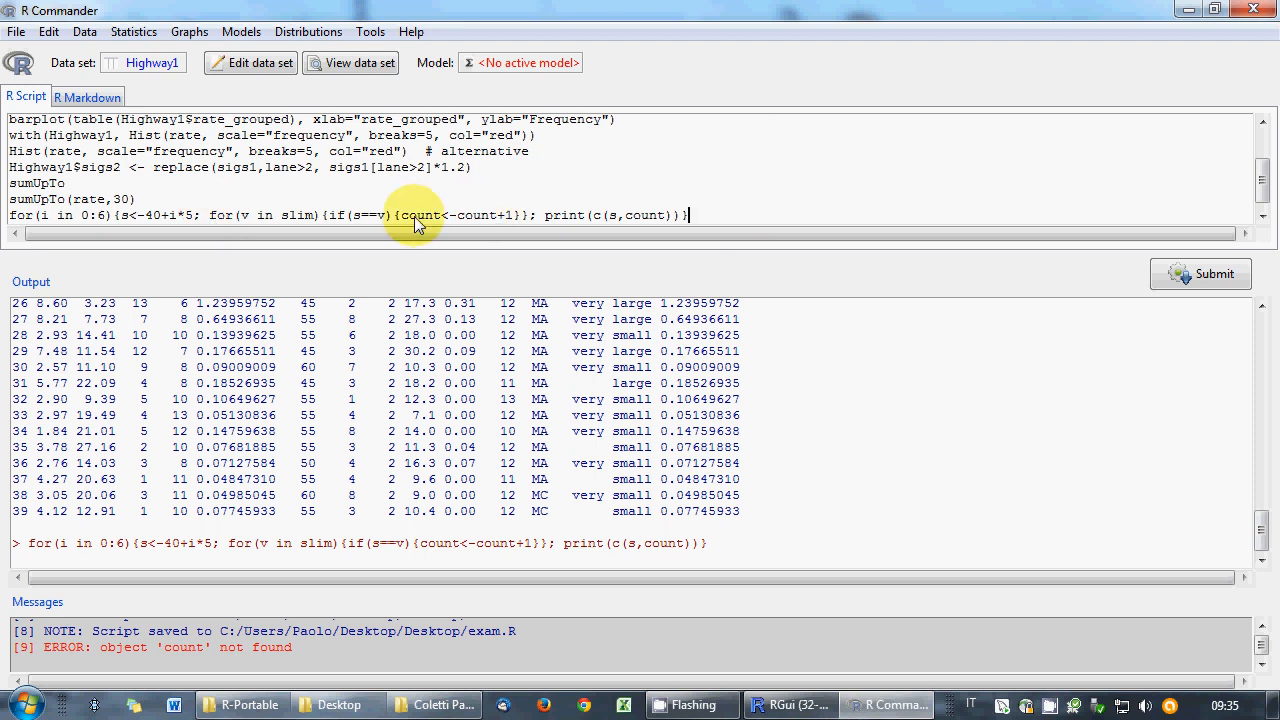
pyautogui.moveTo(401, 218); pyautogui.dragTo(465, 220)
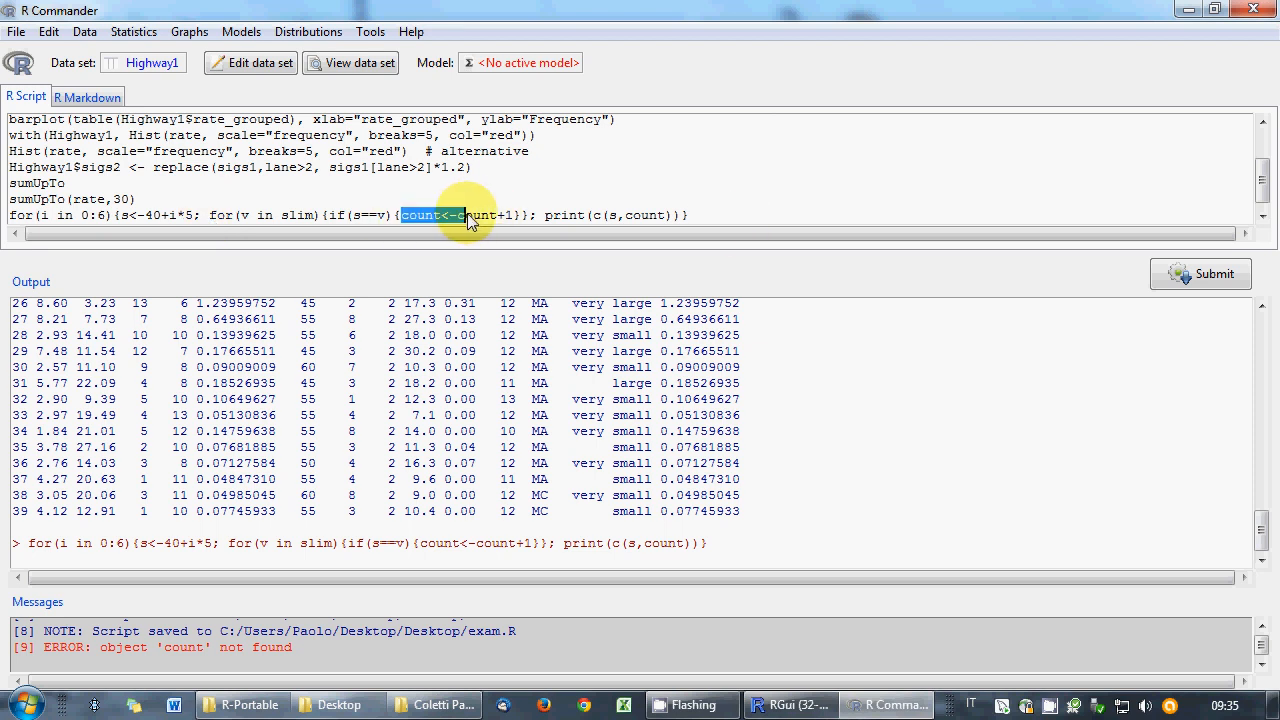
pyautogui.click(466, 220)
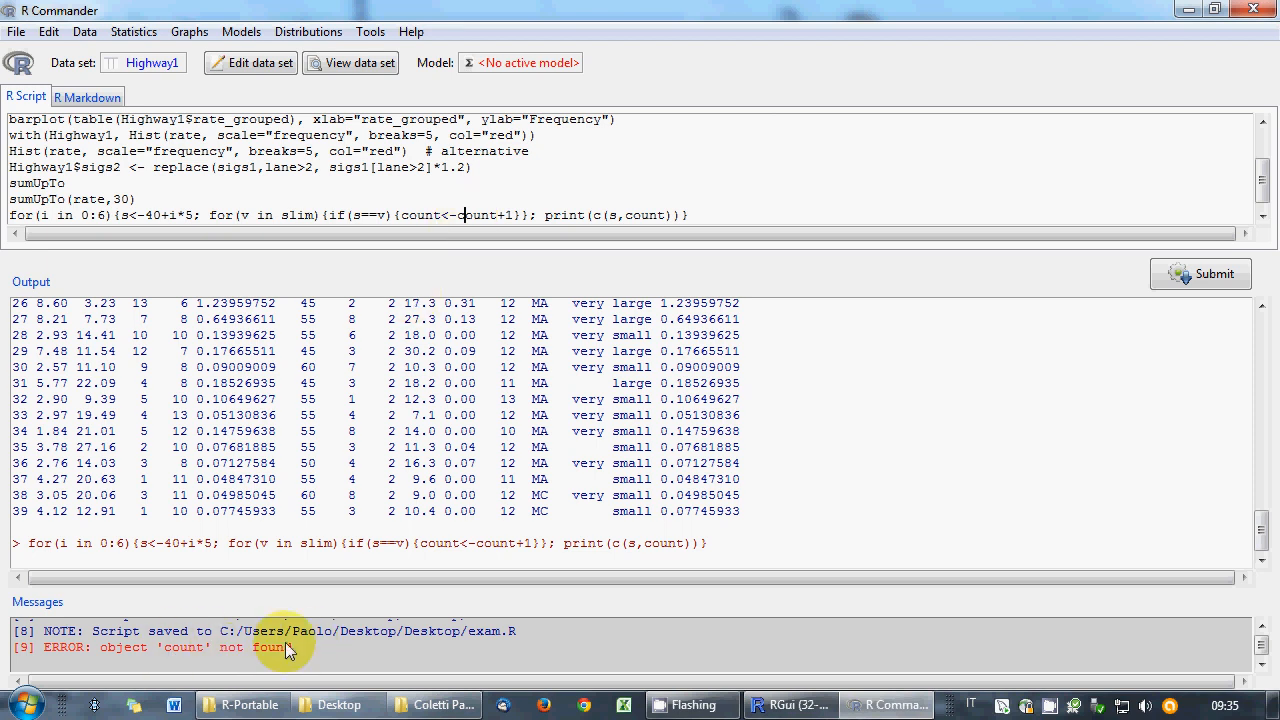
pyautogui.moveTo(400, 215); pyautogui.dragTo(449, 215)
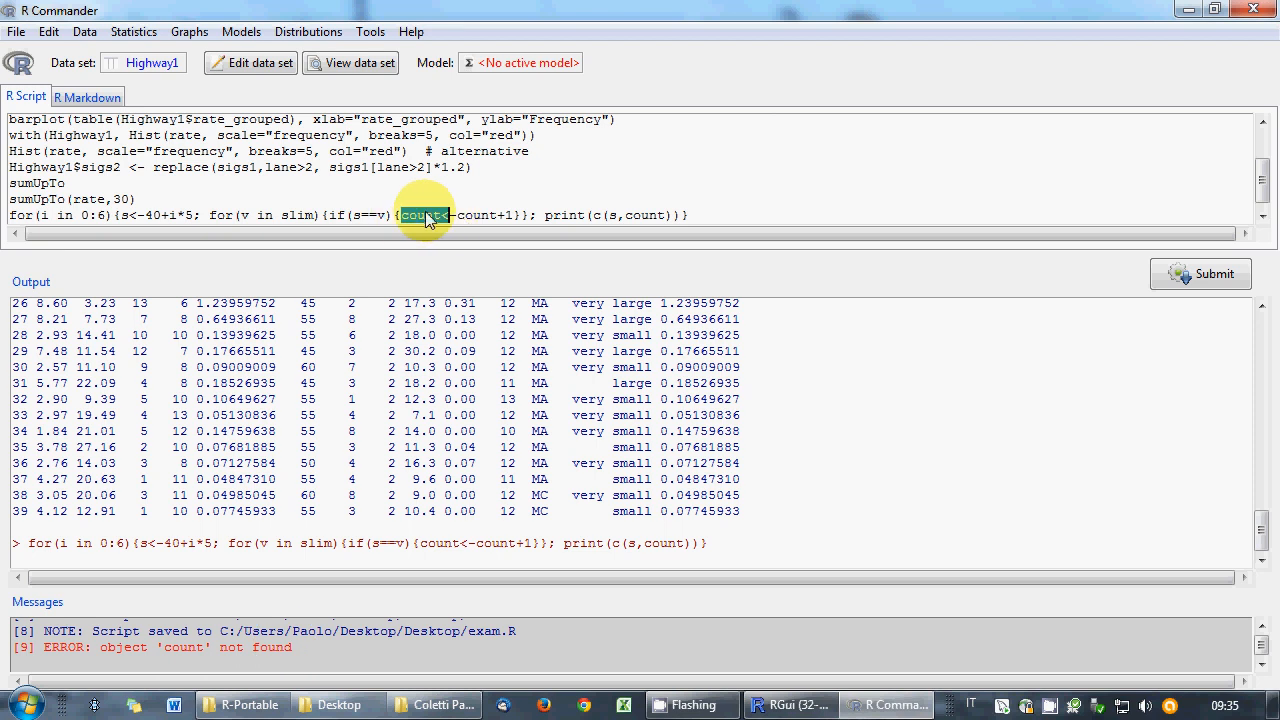
pyautogui.click(207, 217)
pyautogui.write('count<-0')
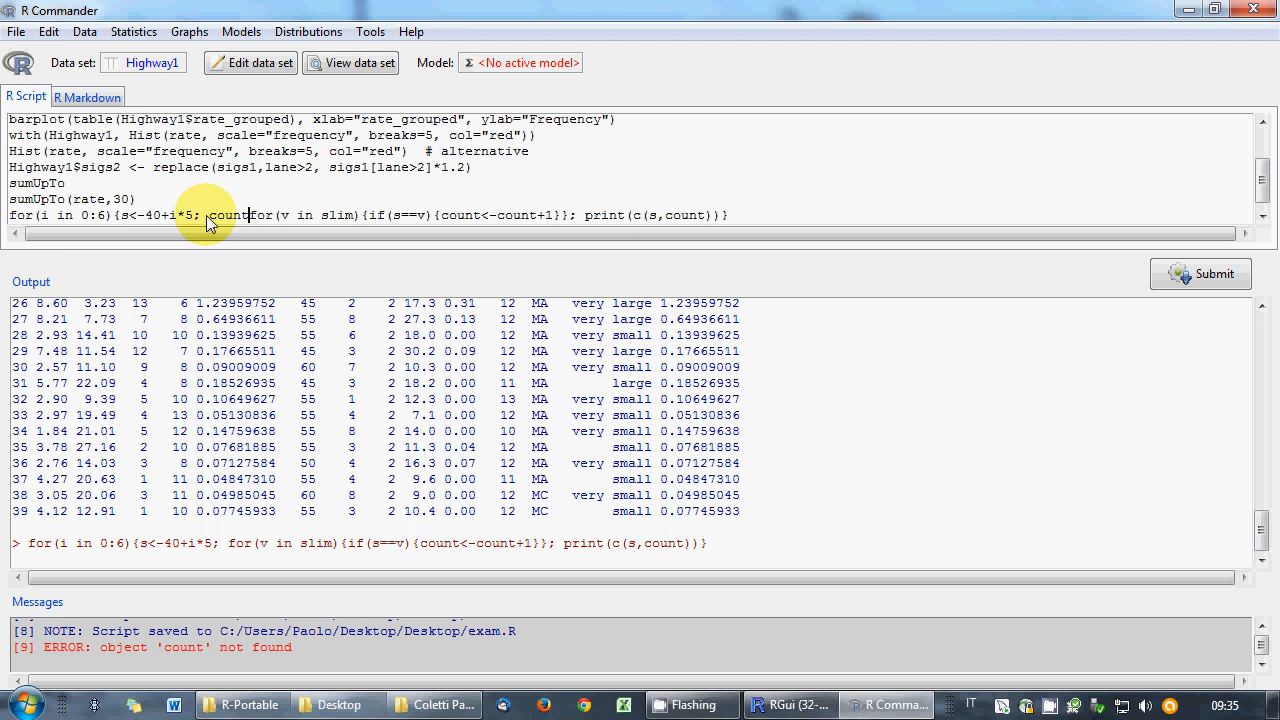
pyautogui.write(';')
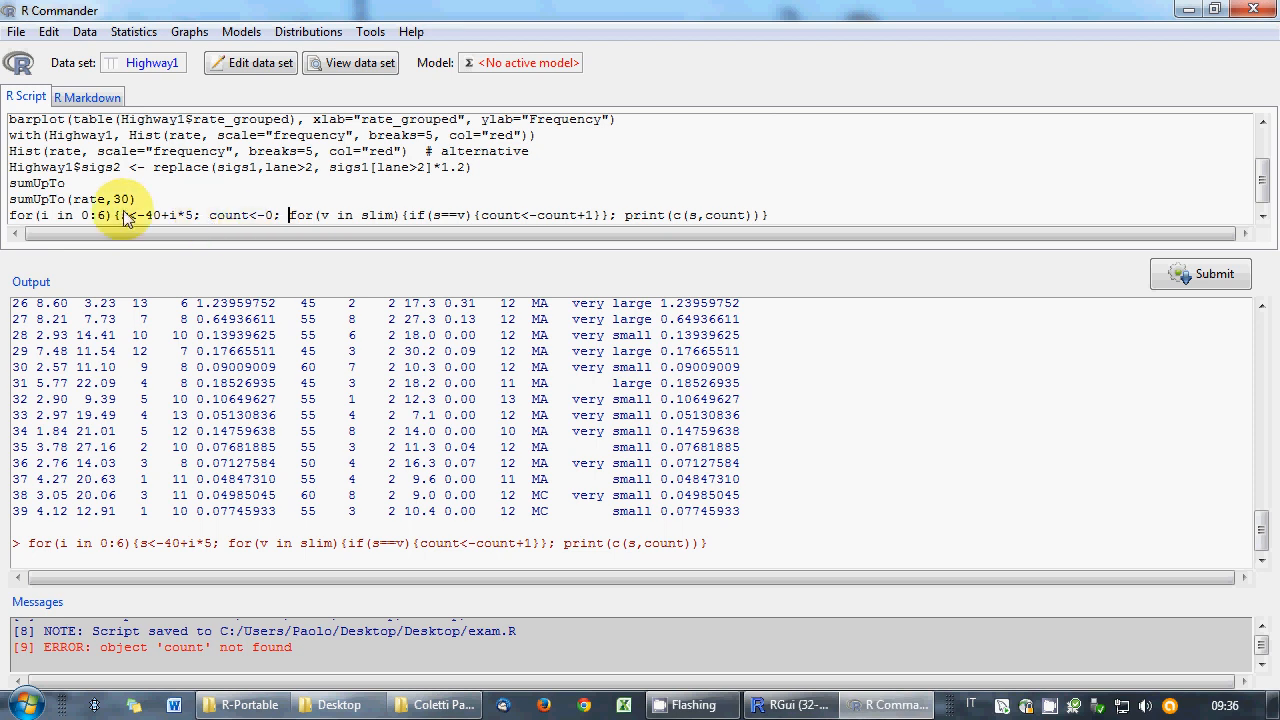
# - Rerun the corrected loop, printing counts for speeds 40 through 70, peaking at 55 with 15
pyautogui.moveTo(121, 215); pyautogui.dragTo(195, 220)
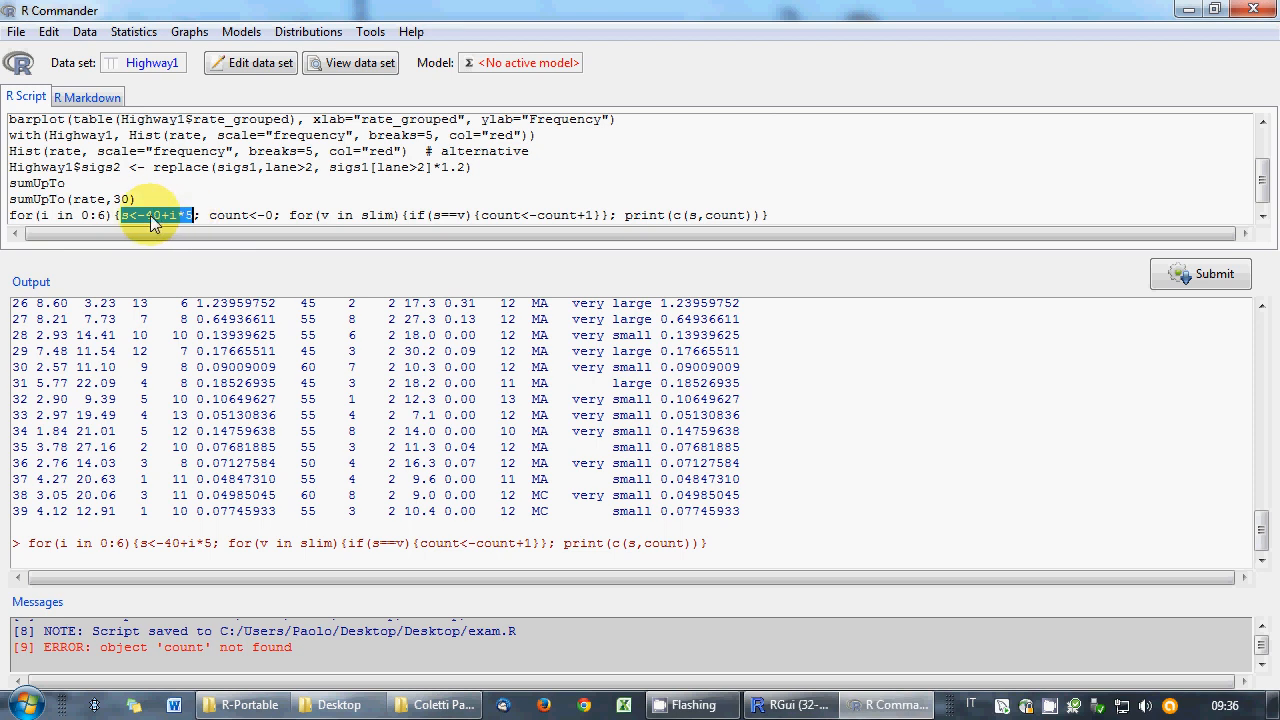
pyautogui.moveTo(209, 217); pyautogui.dragTo(272, 218)
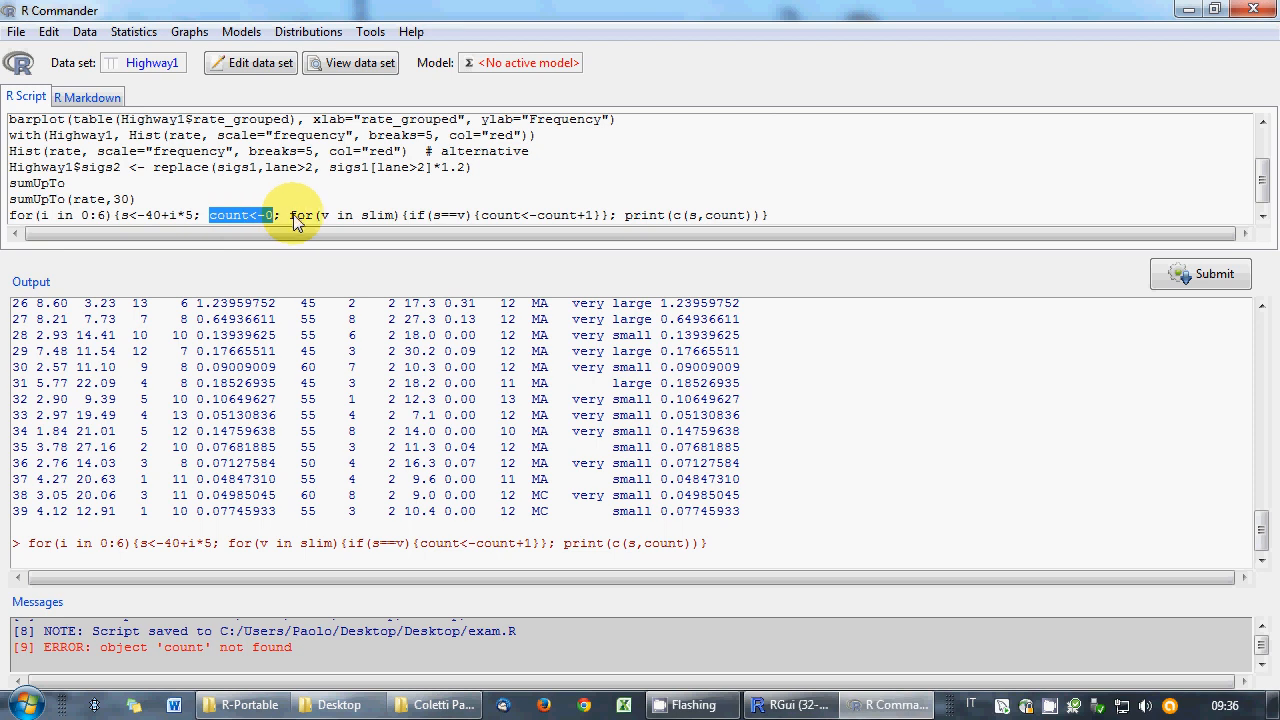
pyautogui.moveTo(290, 218); pyautogui.dragTo(762, 220)
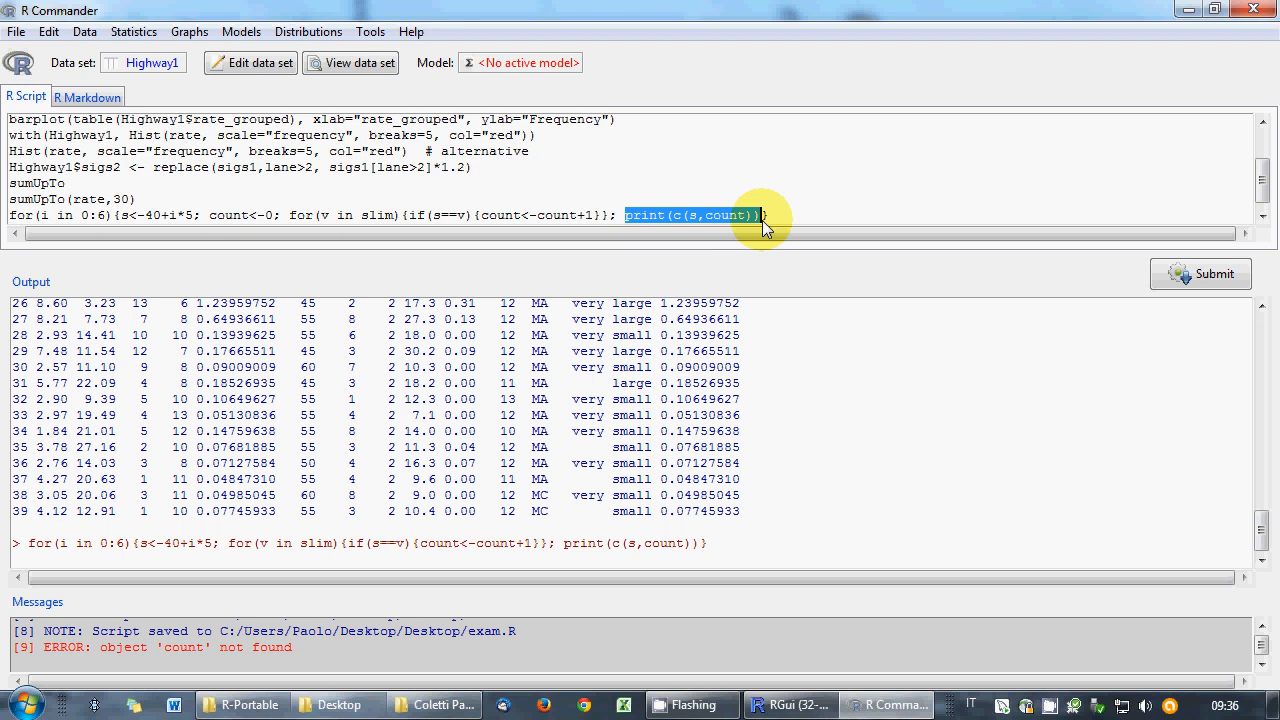
pyautogui.click(832, 209)
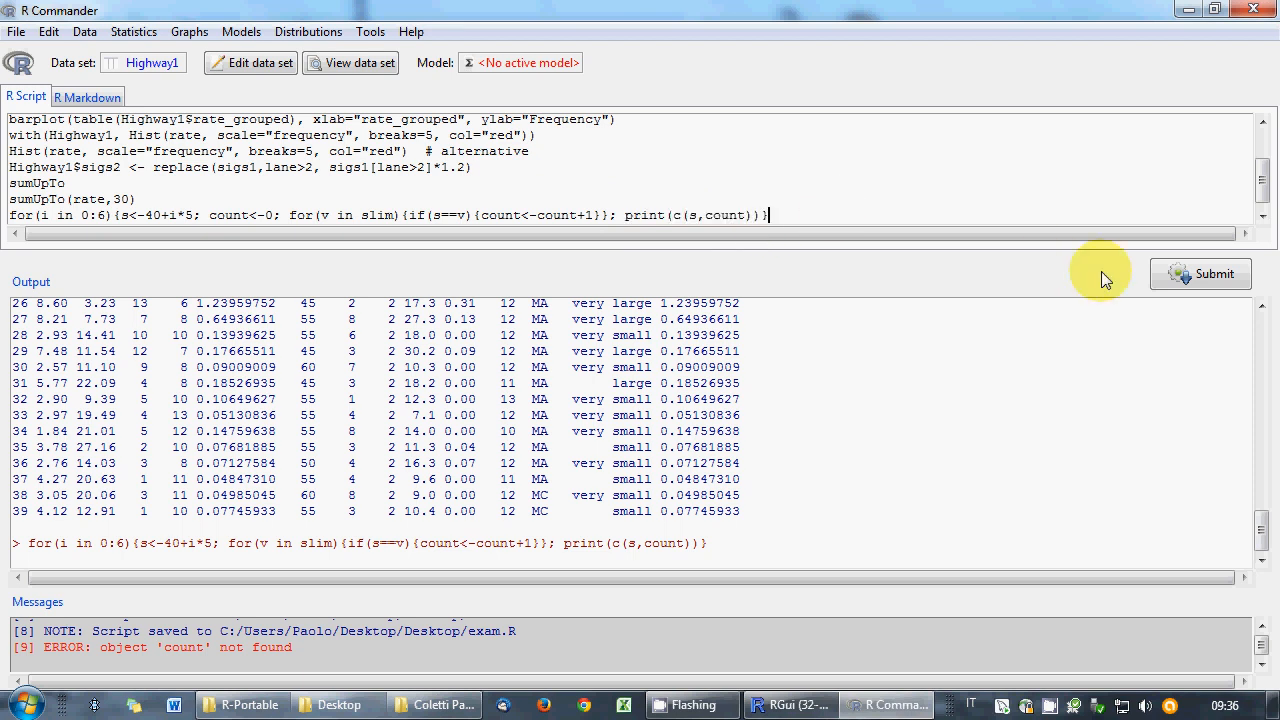
pyautogui.click(1159, 277)
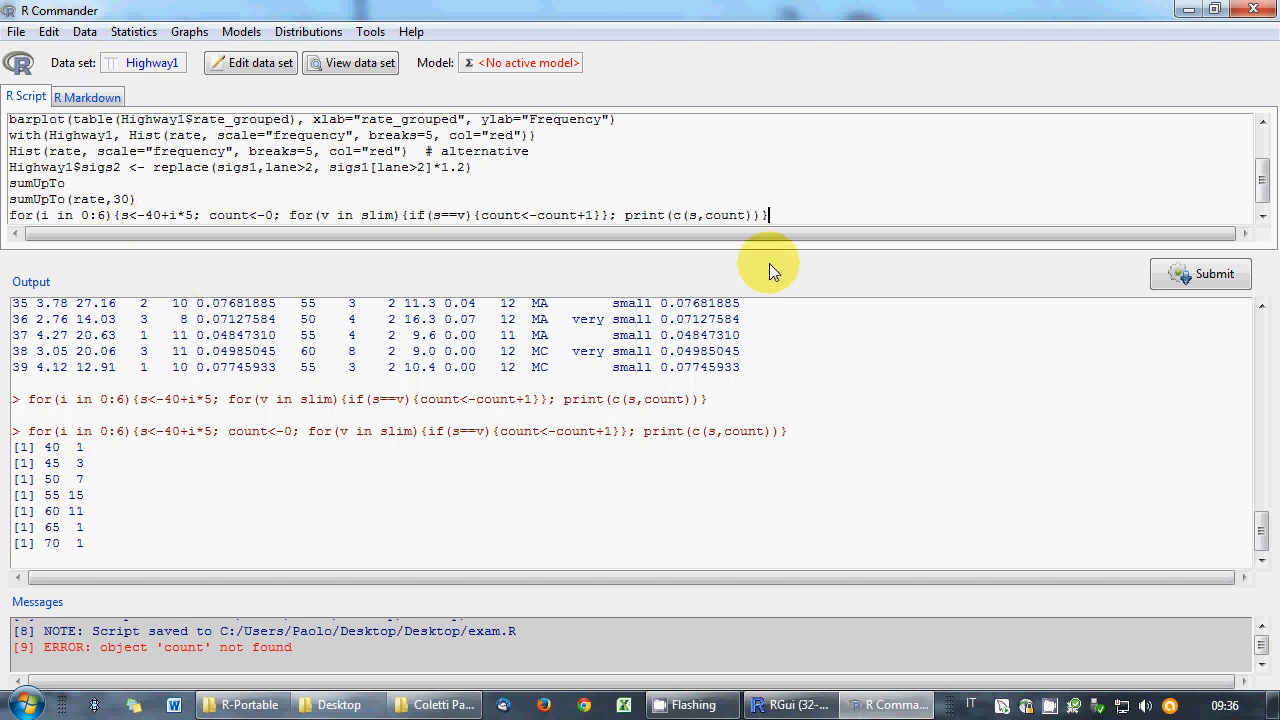
pyautogui.press('Return')
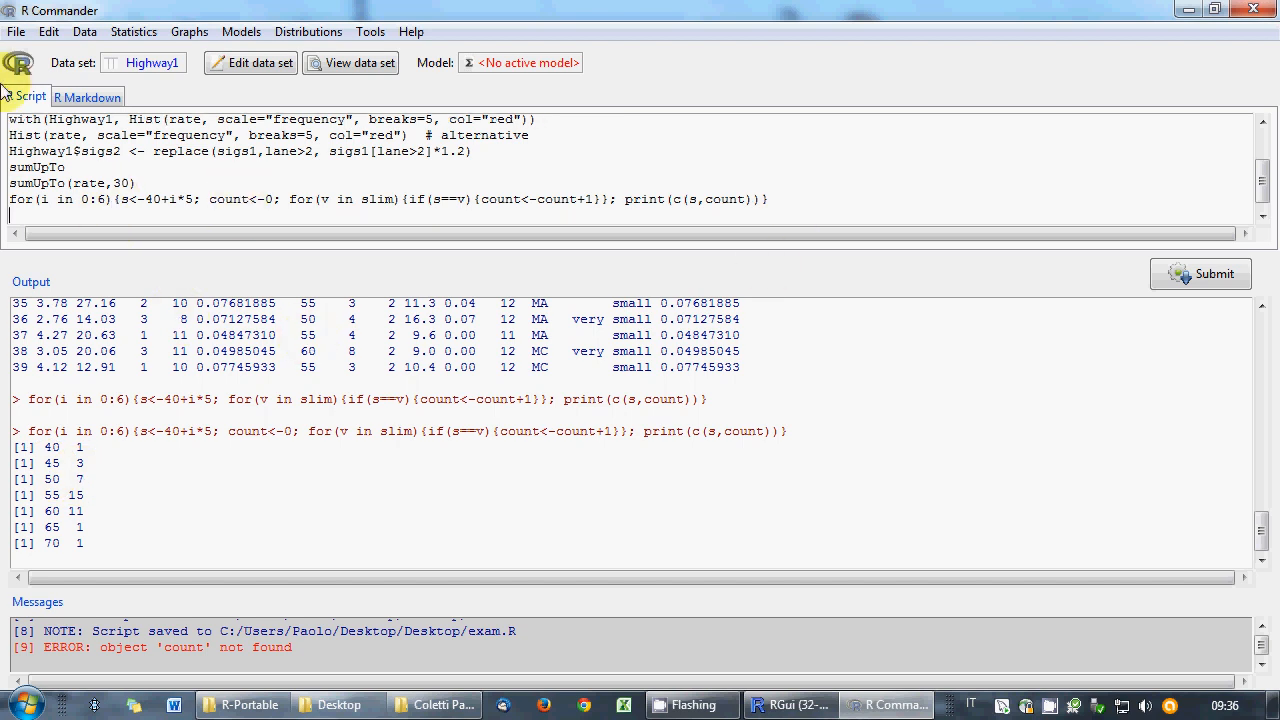
# - Save the script over exam.R, then start a new line with exceeds <- function(M){
pyautogui.click(16, 31)
pyautogui.click(62, 119)
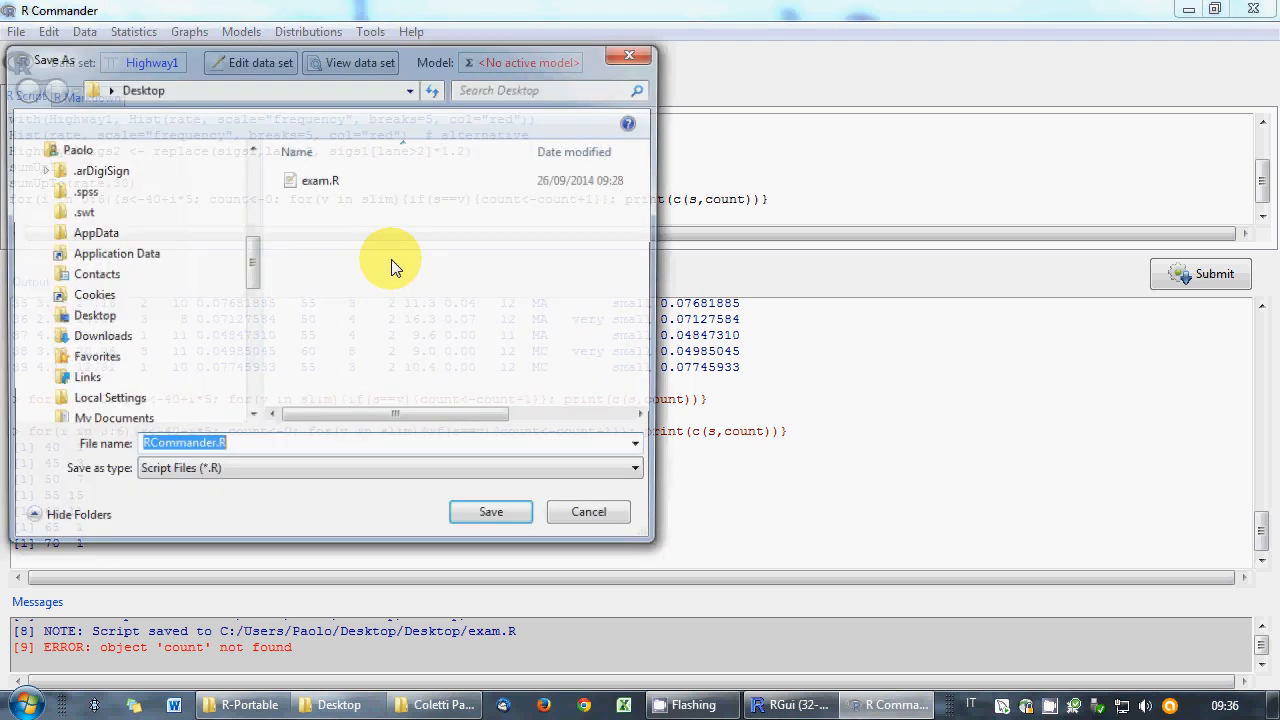
pyautogui.click(312, 193)
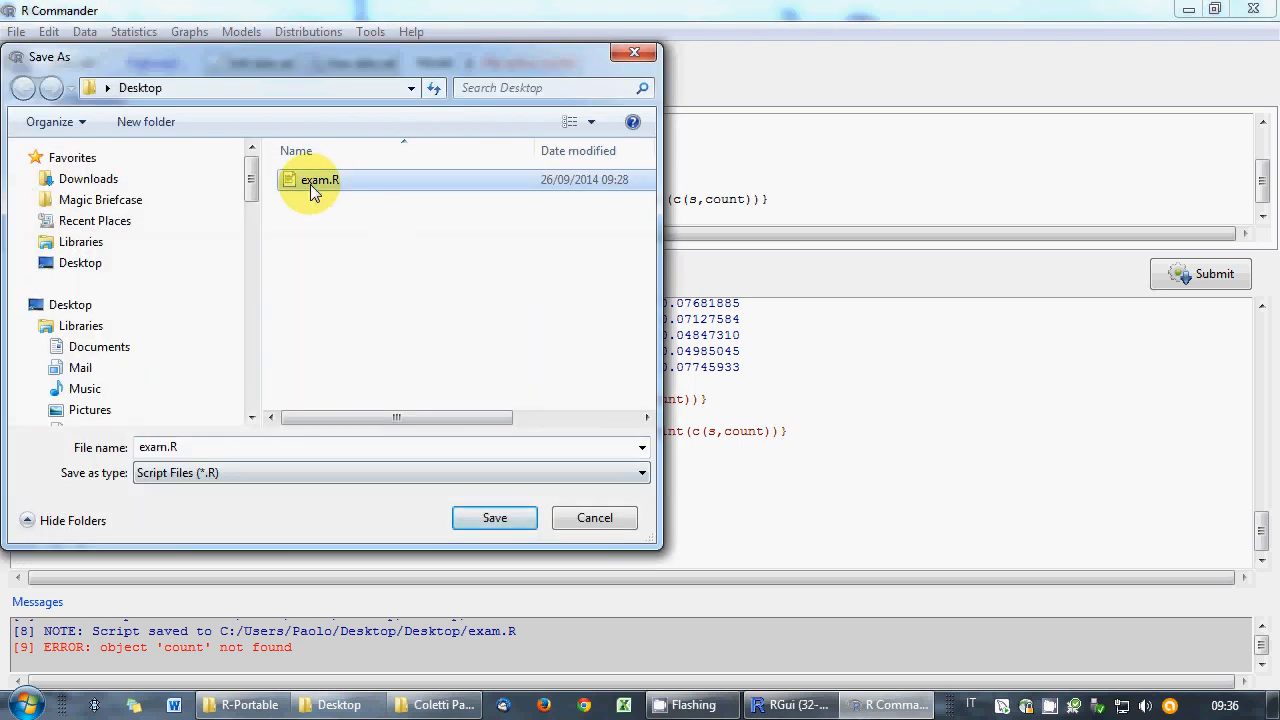
pyautogui.click(487, 517)
pyautogui.click(690, 362)
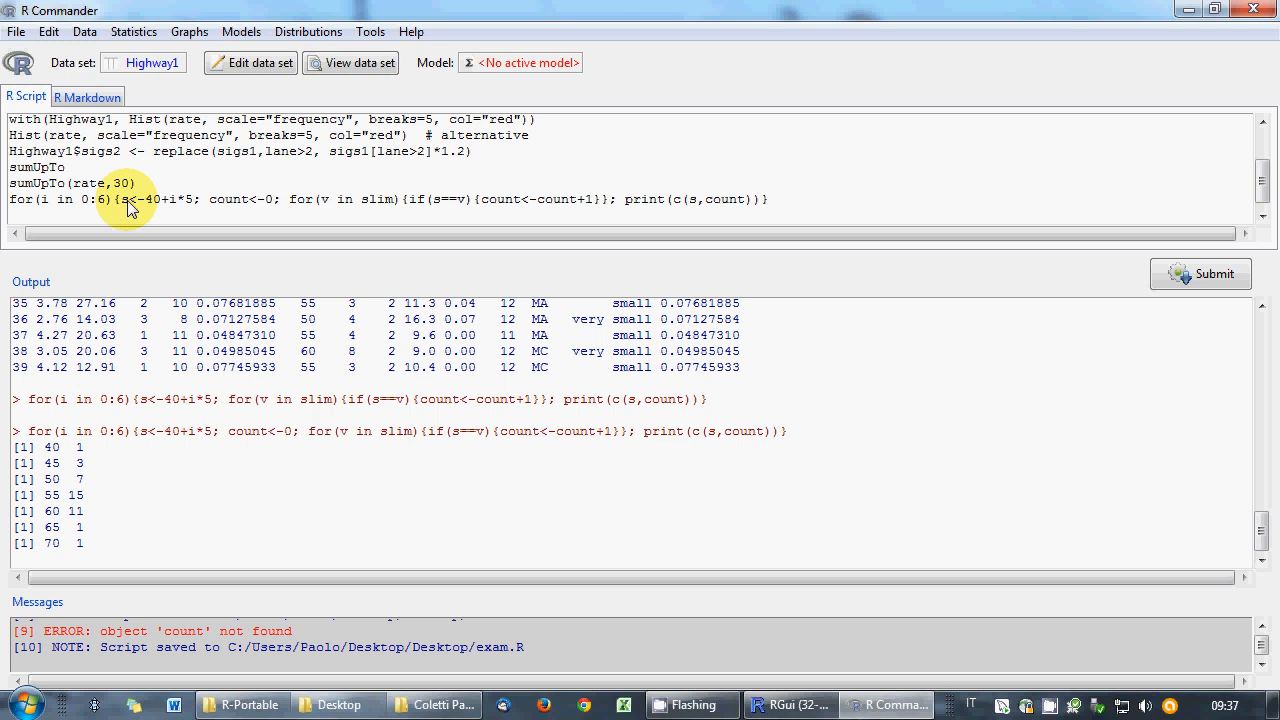
pyautogui.write('exceeds <- function(M){')
# - Write the exceeds body: p[1]<-3, loop t over 2:20 adding 2**t, return t when p[t]>M
pyautogui.write('p[1')
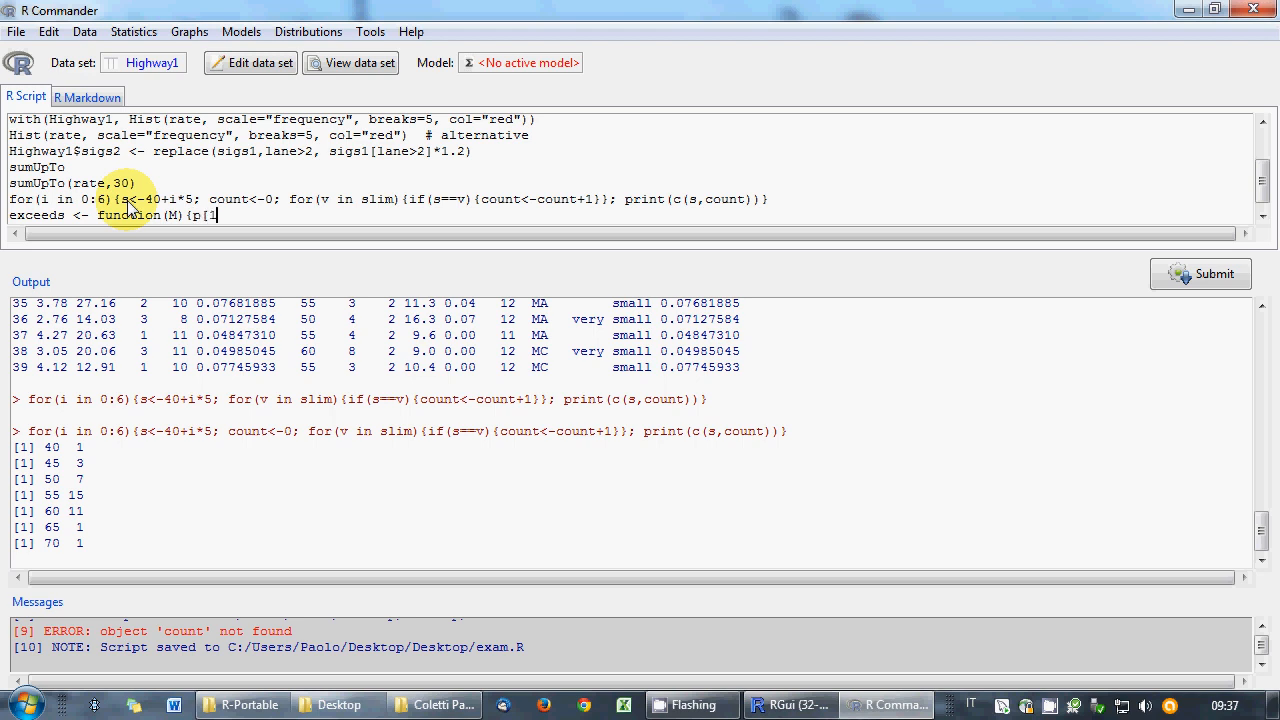
pyautogui.write(']<-3;for(t in 2:20){p[t]<-p[t-1]+2**t')
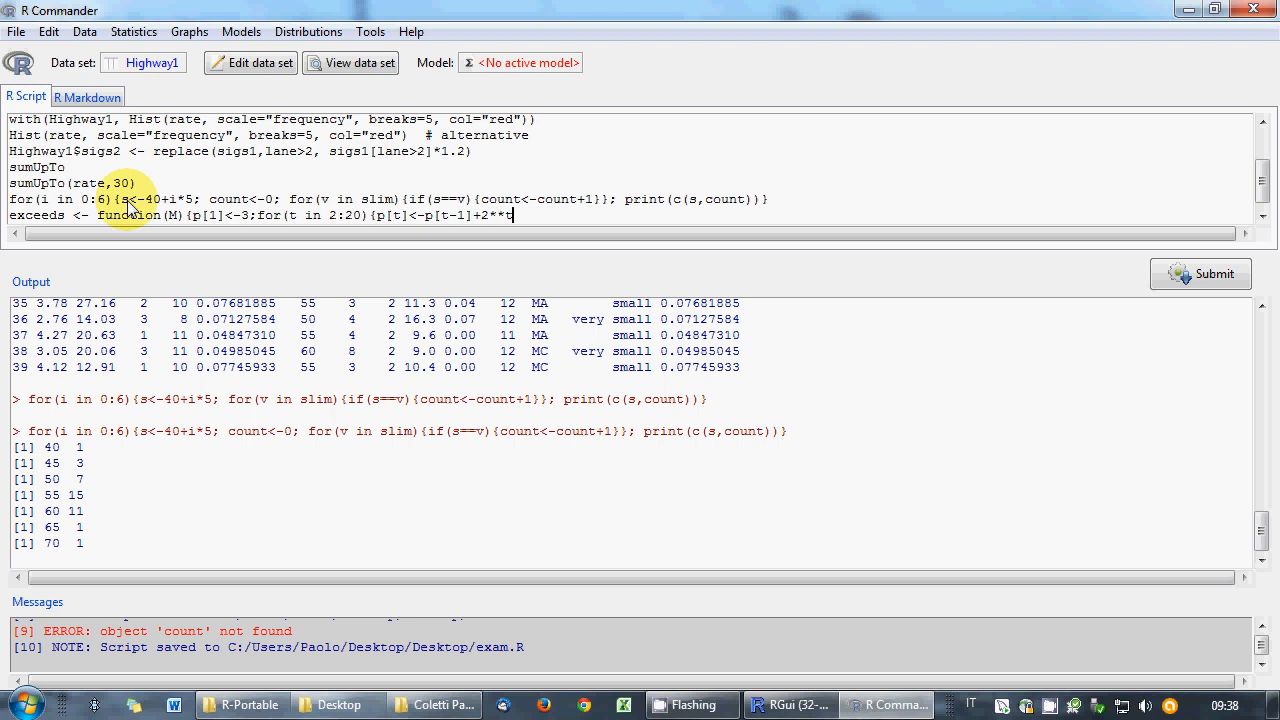
pyautogui.write('}')
pyautogui.write(';}')
pyautogui.write('if(')
pyautogui.write('p')
pyautogui.write('[')
pyautogui.write('t]>')
pyautogui.write('M)')
pyautogui.write('{')
pyautogui.write('return')
pyautogui.write('(t')
pyautogui.write(')')
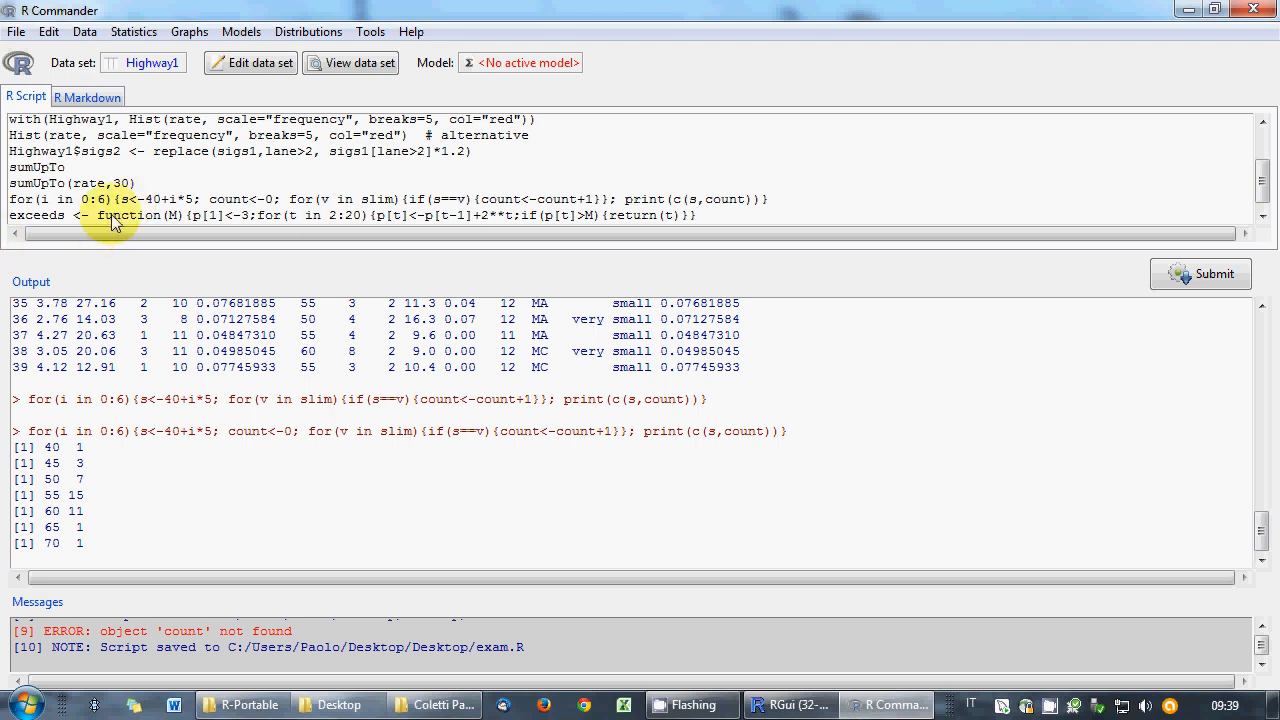
# - Run the exceeds definition, add spacing before p[1] and the if test, and rerun it
pyautogui.click(1180, 282)
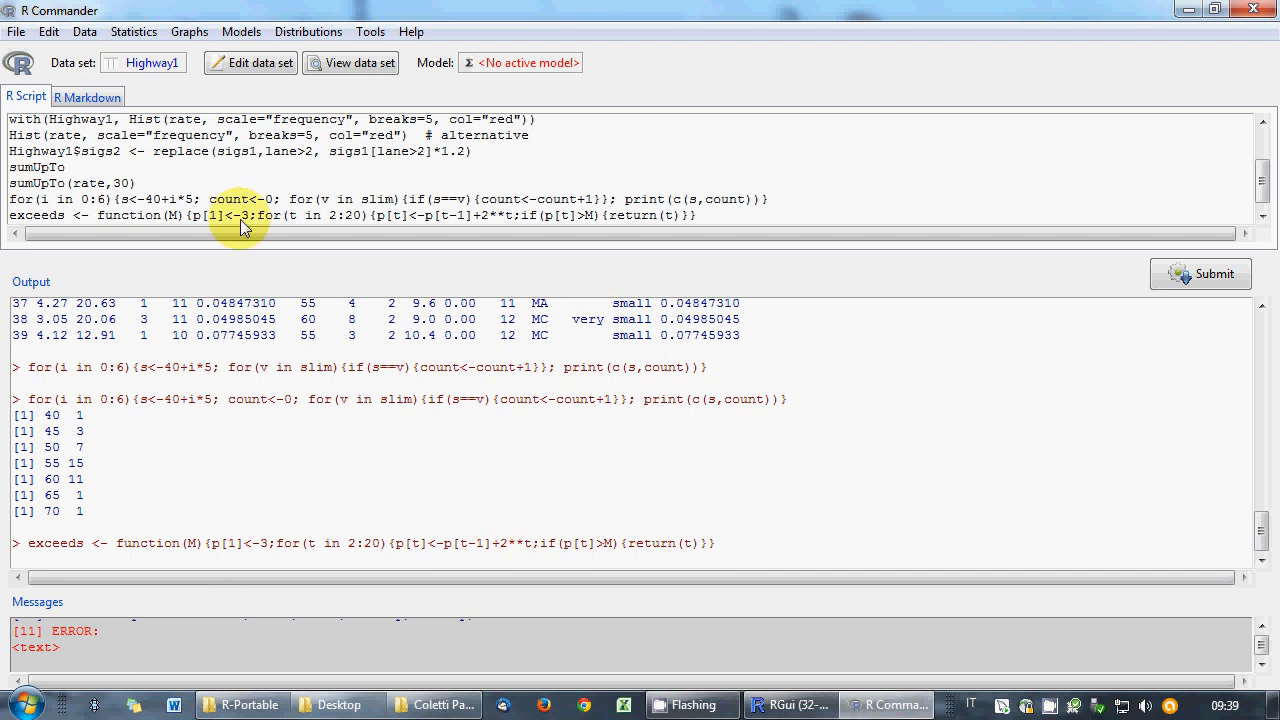
pyautogui.click(204, 215)
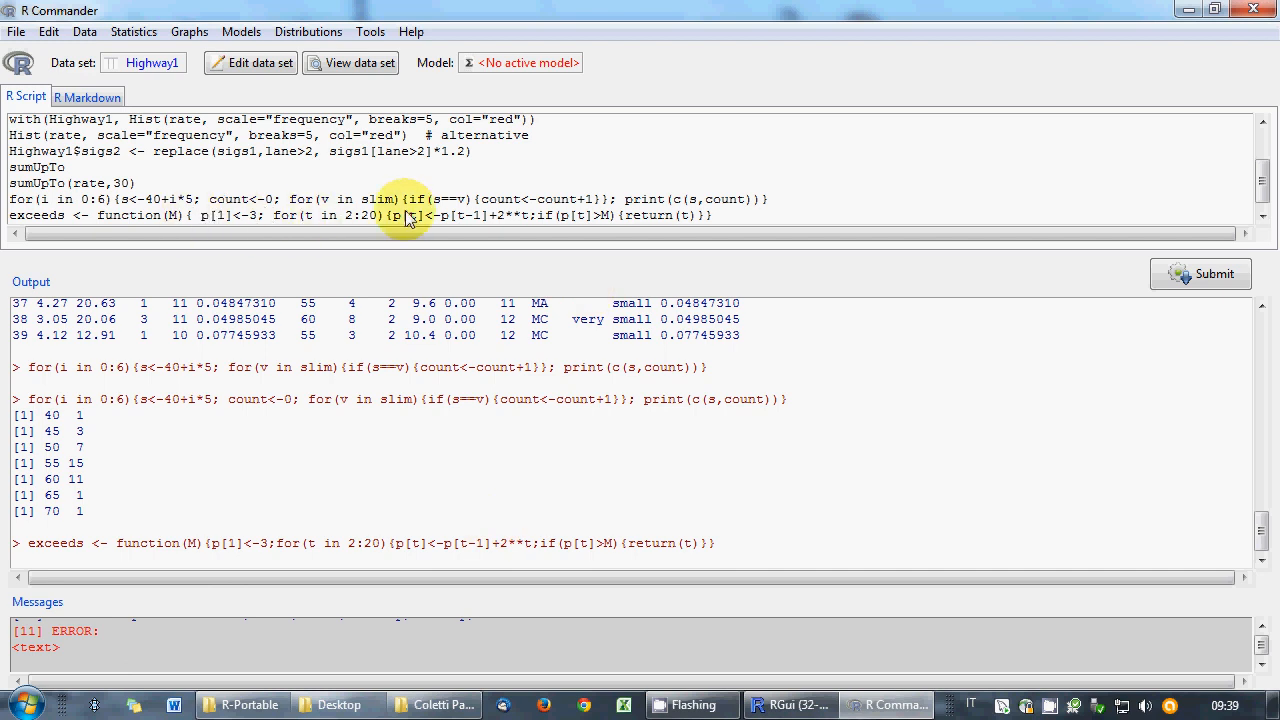
pyautogui.click(537, 216)
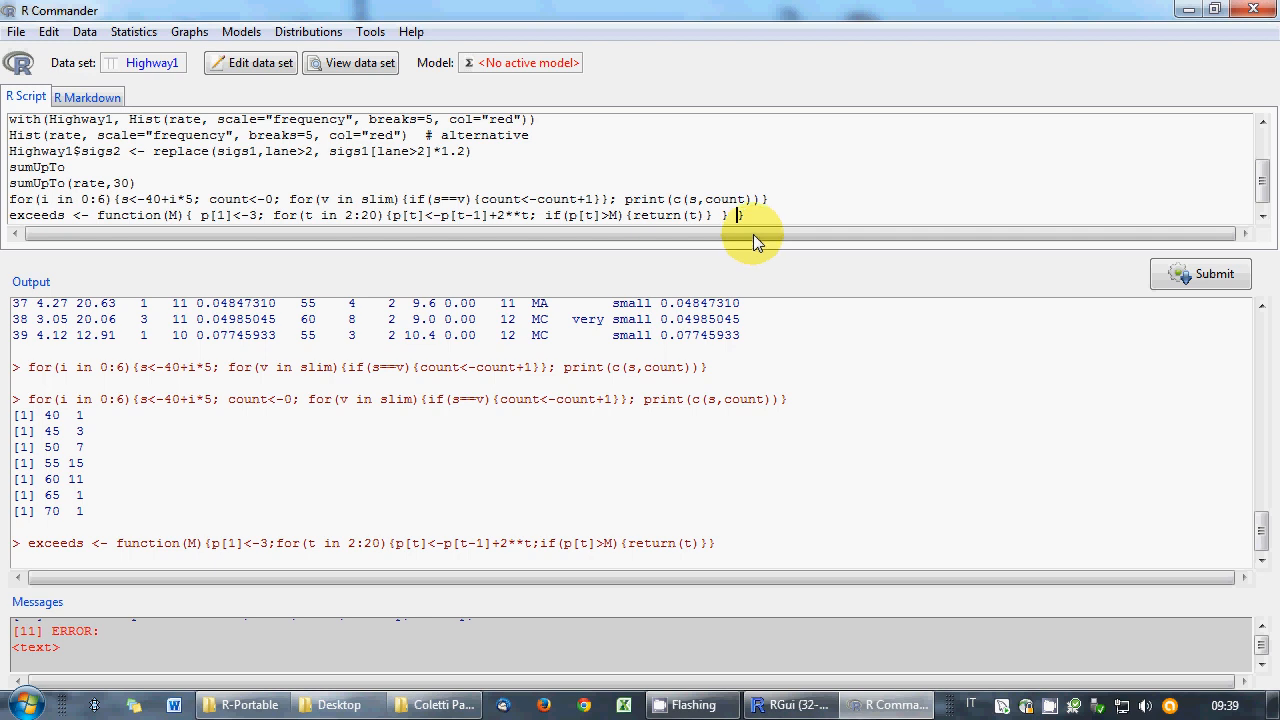
pyautogui.click(1191, 278)
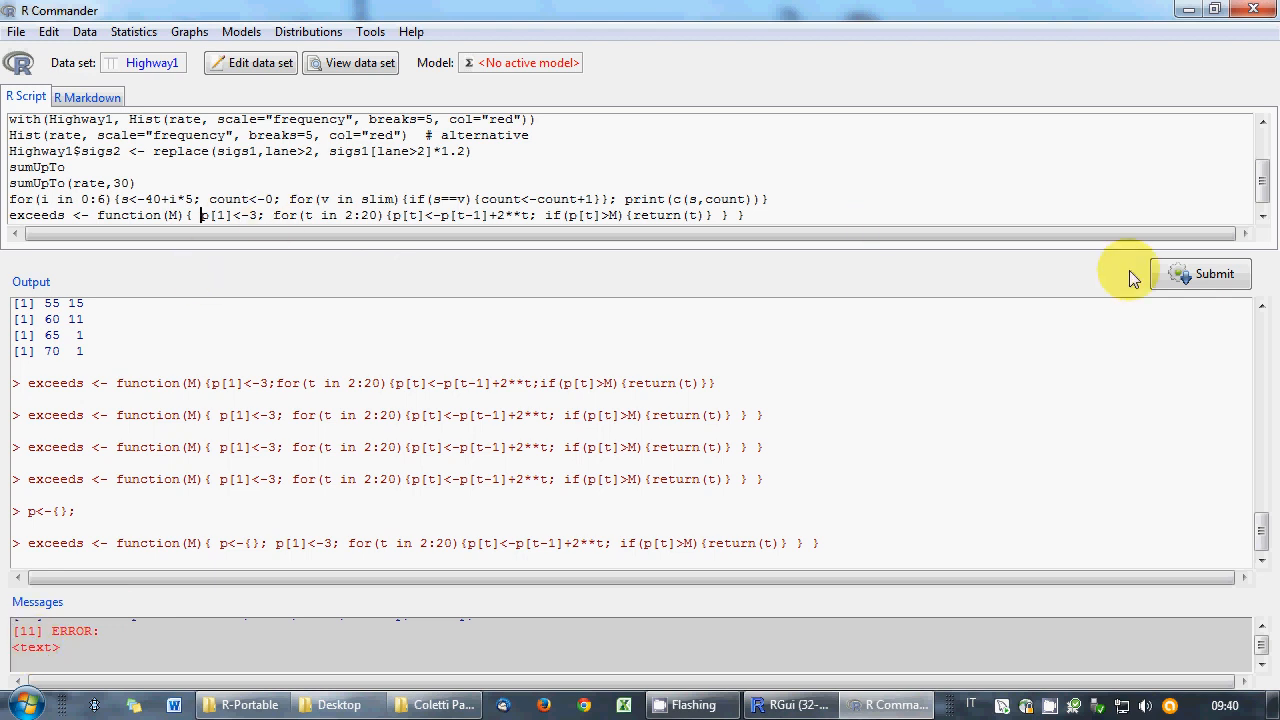
pyautogui.click(1160, 274)
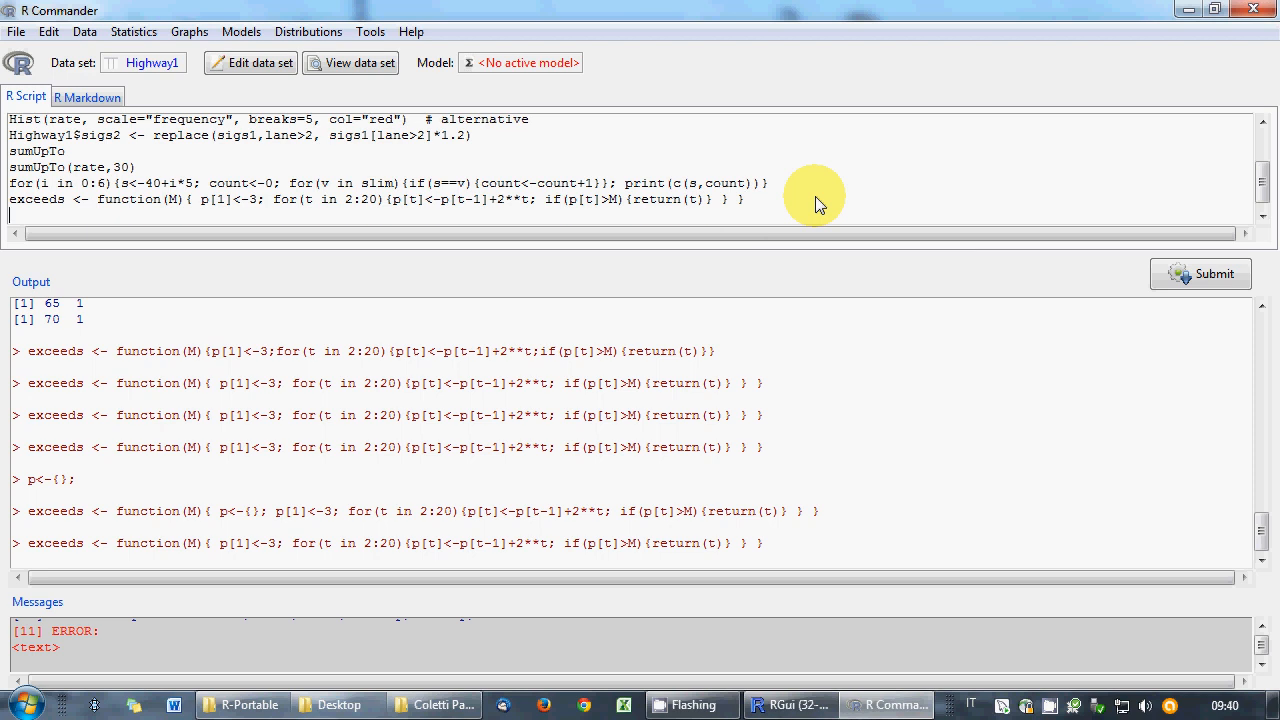
# - Type the call exceeds(10) on the next script line
pyautogui.write('exceeds(10)')
# - Run exceeds(10), which returns 3, and insert p<-{}; at the start of the function body
pyautogui.click(1210, 276)
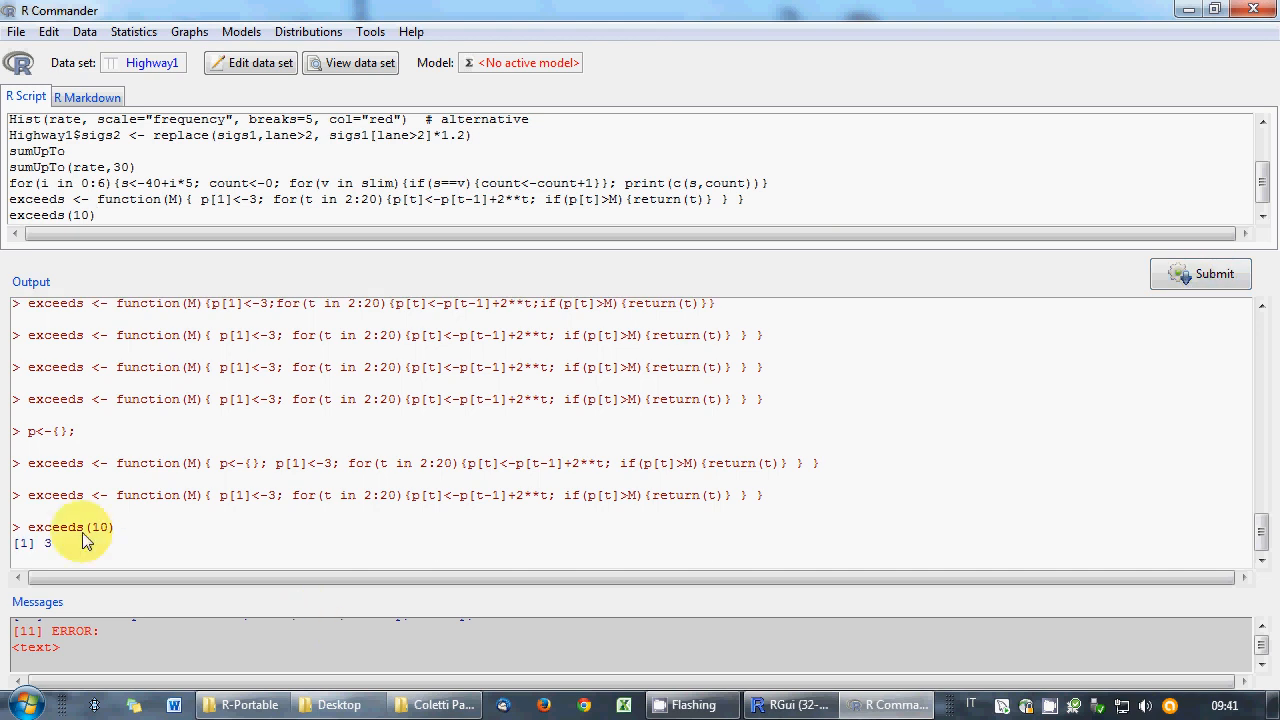
pyautogui.click(200, 200)
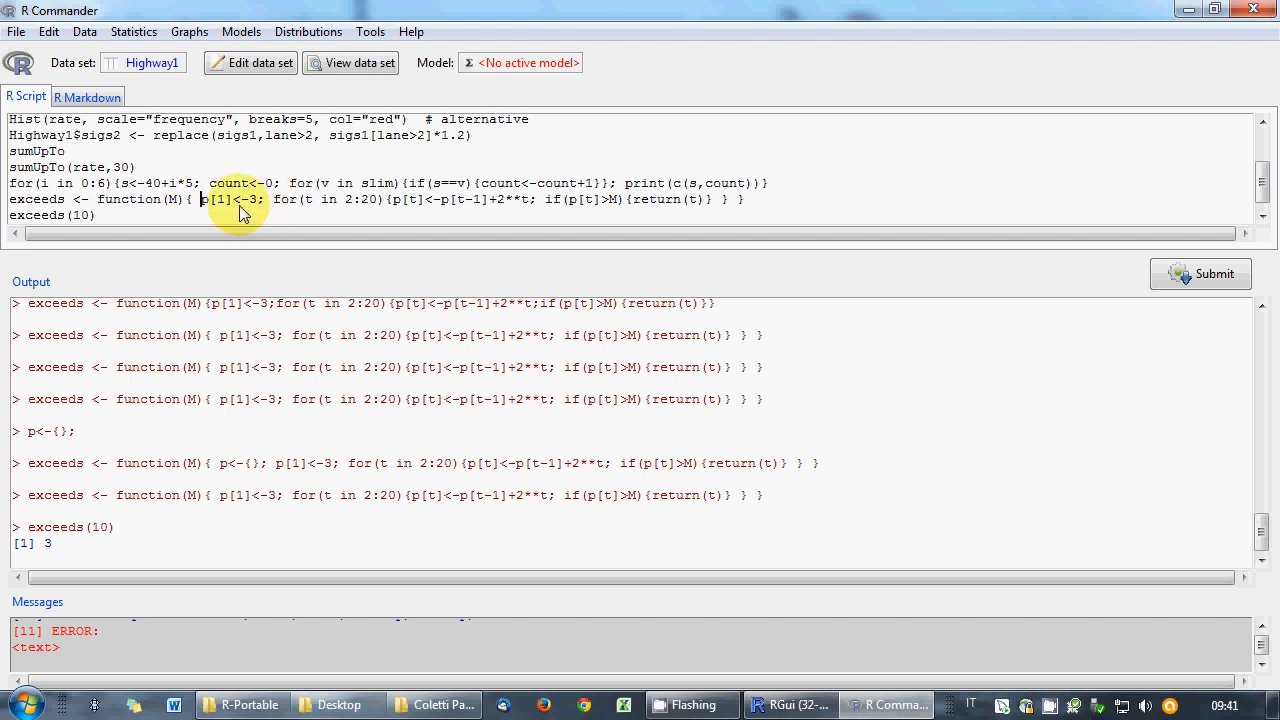
pyautogui.write('p')
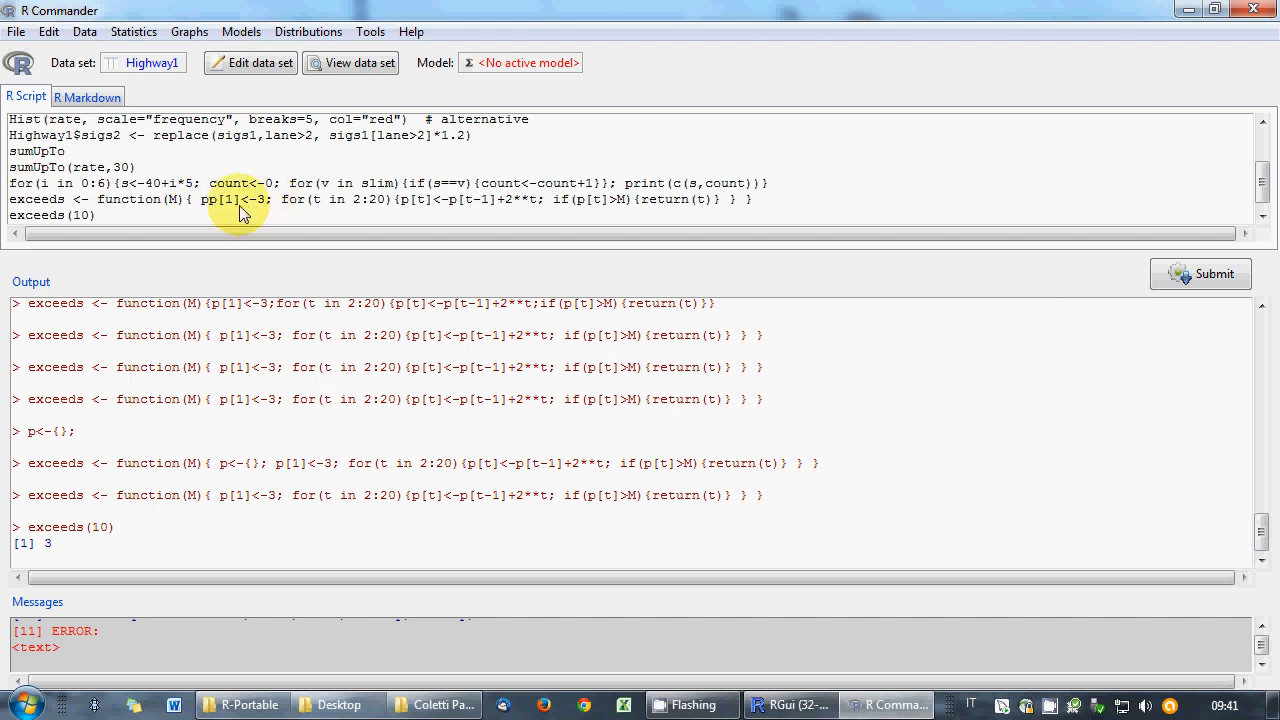
pyautogui.write('<-')
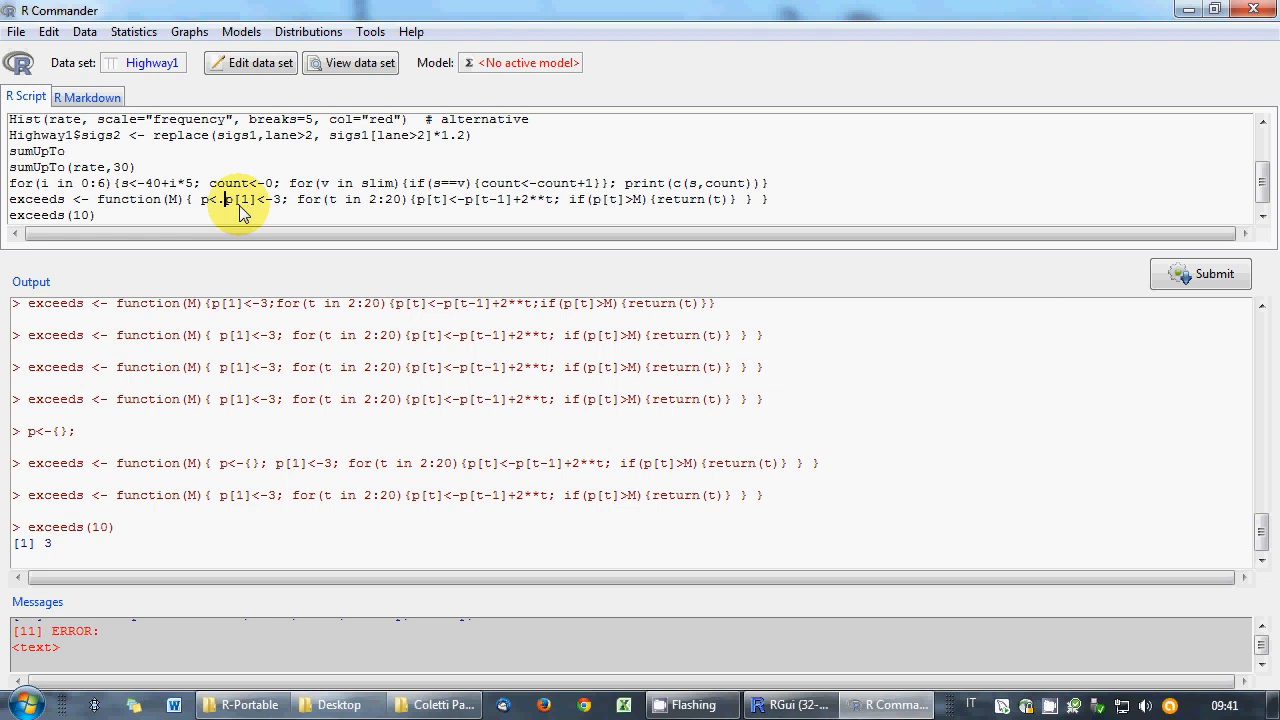
pyautogui.write('{}')
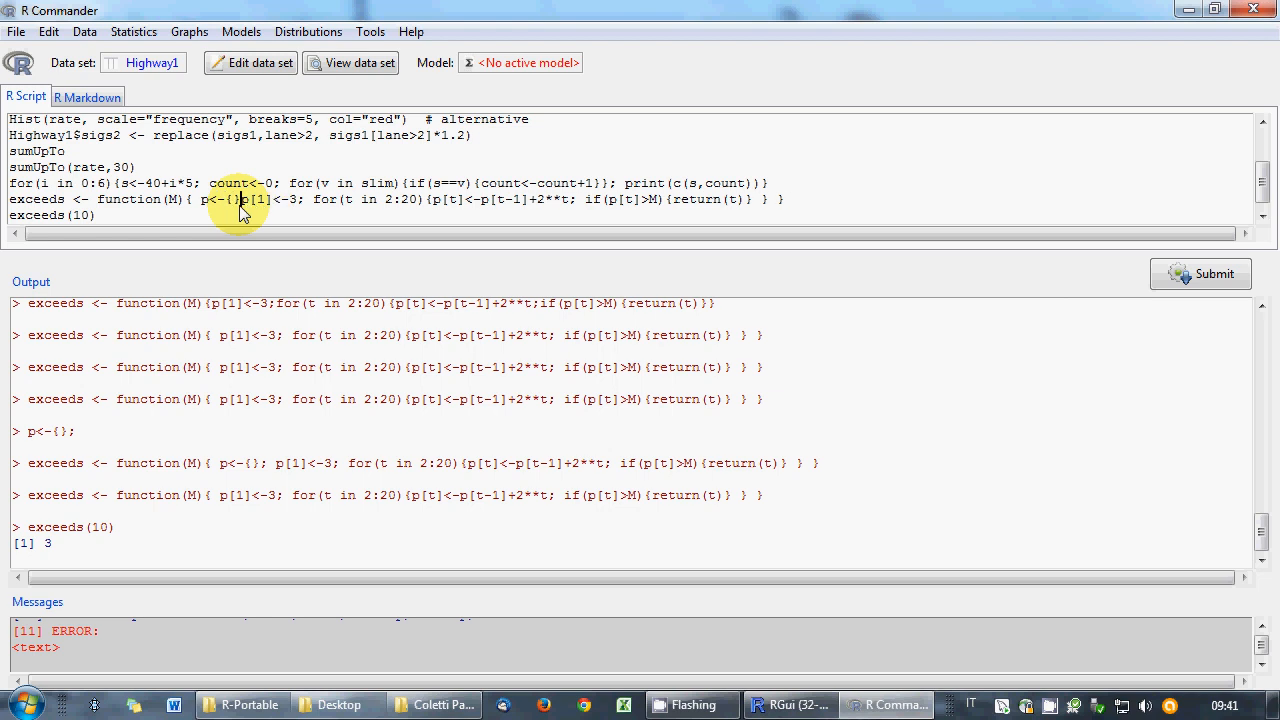
pyautogui.write(';')
# - Rerun the exceeds definition now beginning with the p<-{} initialisation
pyautogui.click(90, 438)
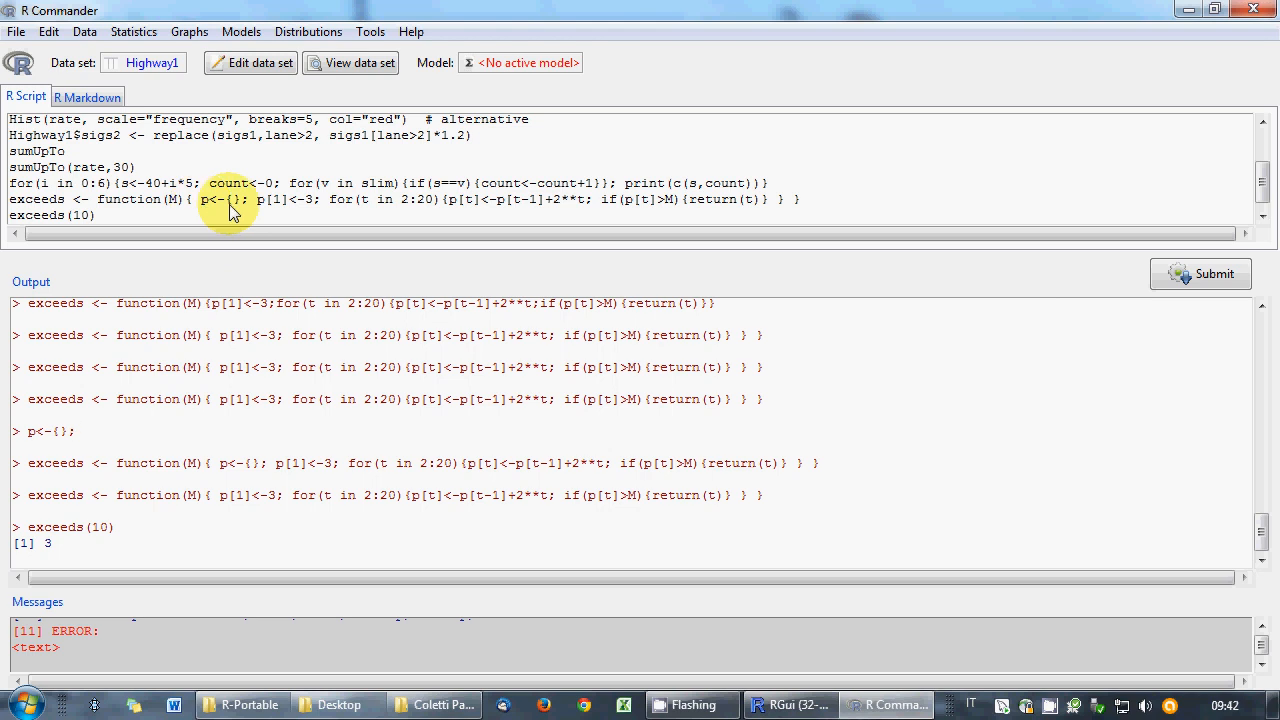
pyautogui.click(10, 199)
pyautogui.press('Return')
pyautogui.press('Up')
pyautogui.write('p')
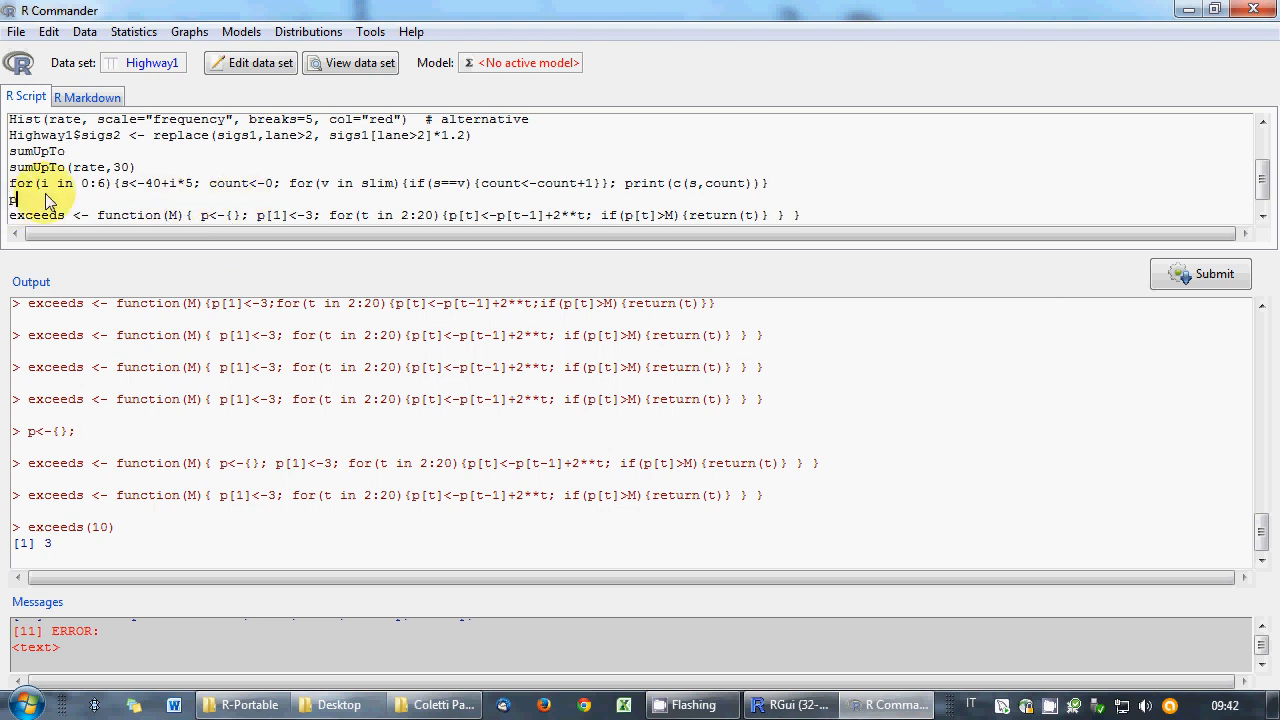
pyautogui.write('<-{')
pyautogui.press('BackSpace')
pyautogui.press('BackSpace')
pyautogui.press('BackSpace')
pyautogui.press('BackSpace')
pyautogui.press('BackSpace')
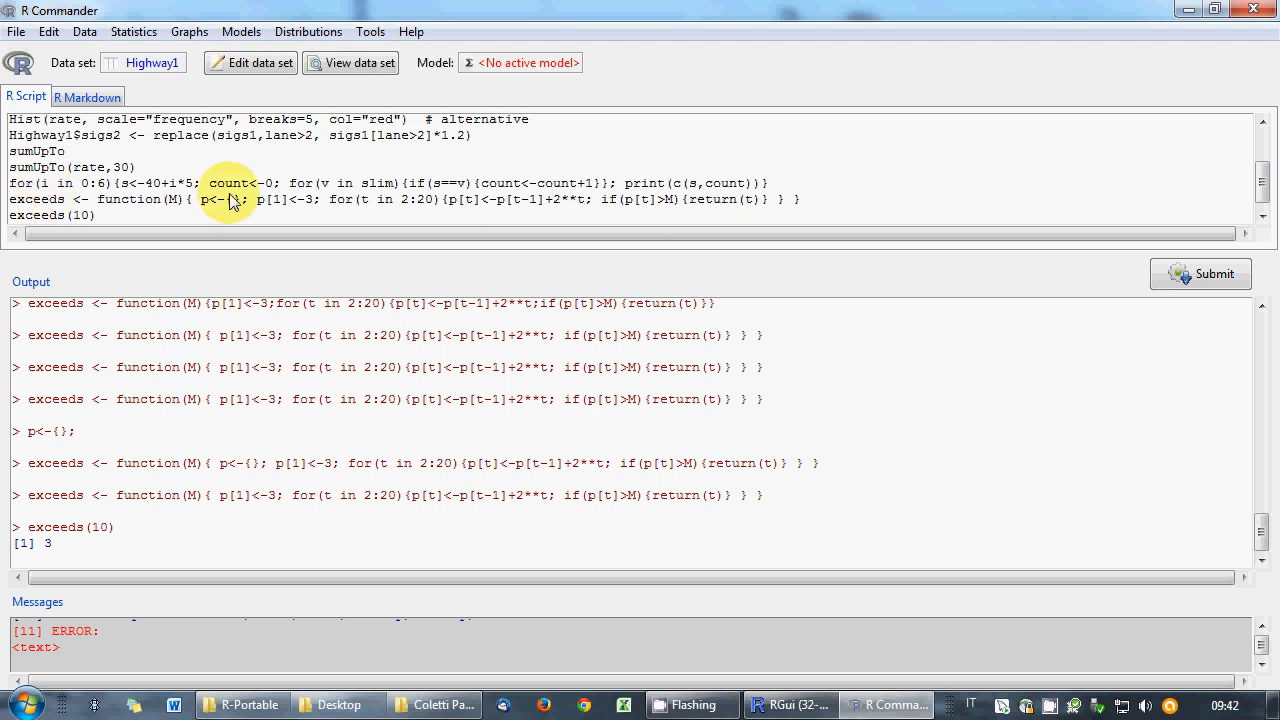
pyautogui.moveTo(201, 199); pyautogui.dragTo(248, 201)
pyautogui.click(248, 201)
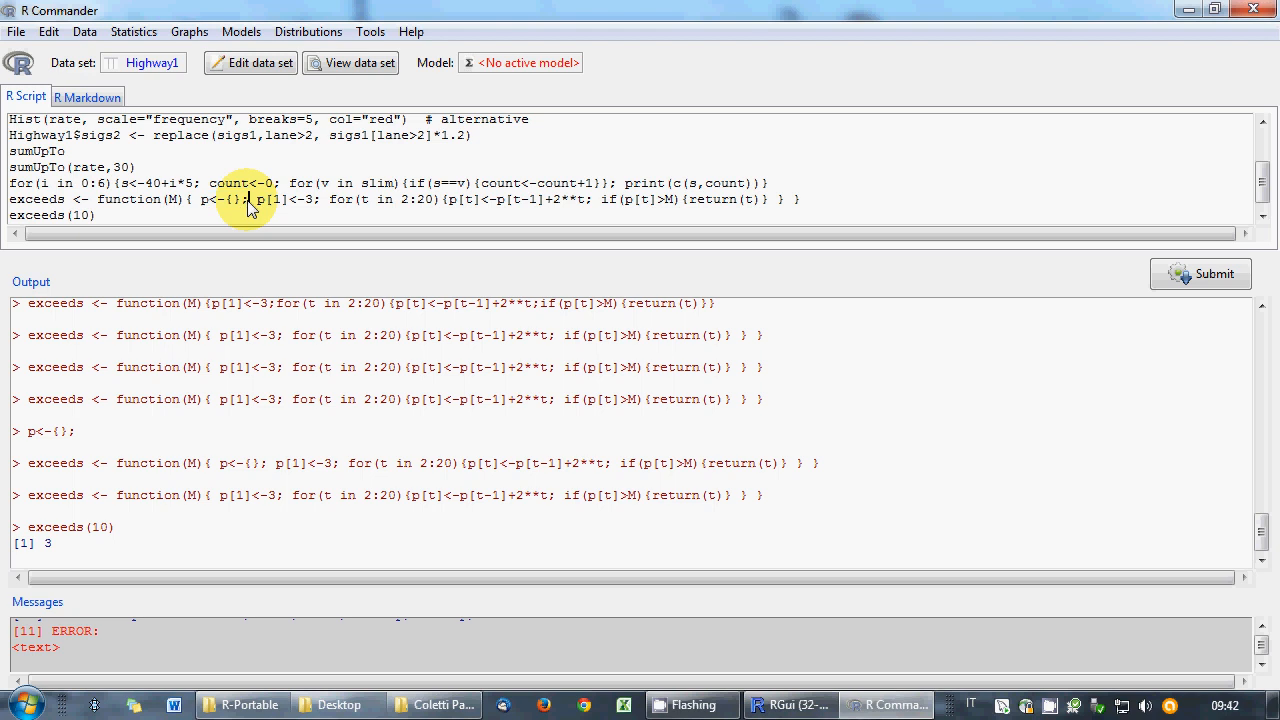
pyautogui.click(1187, 274)
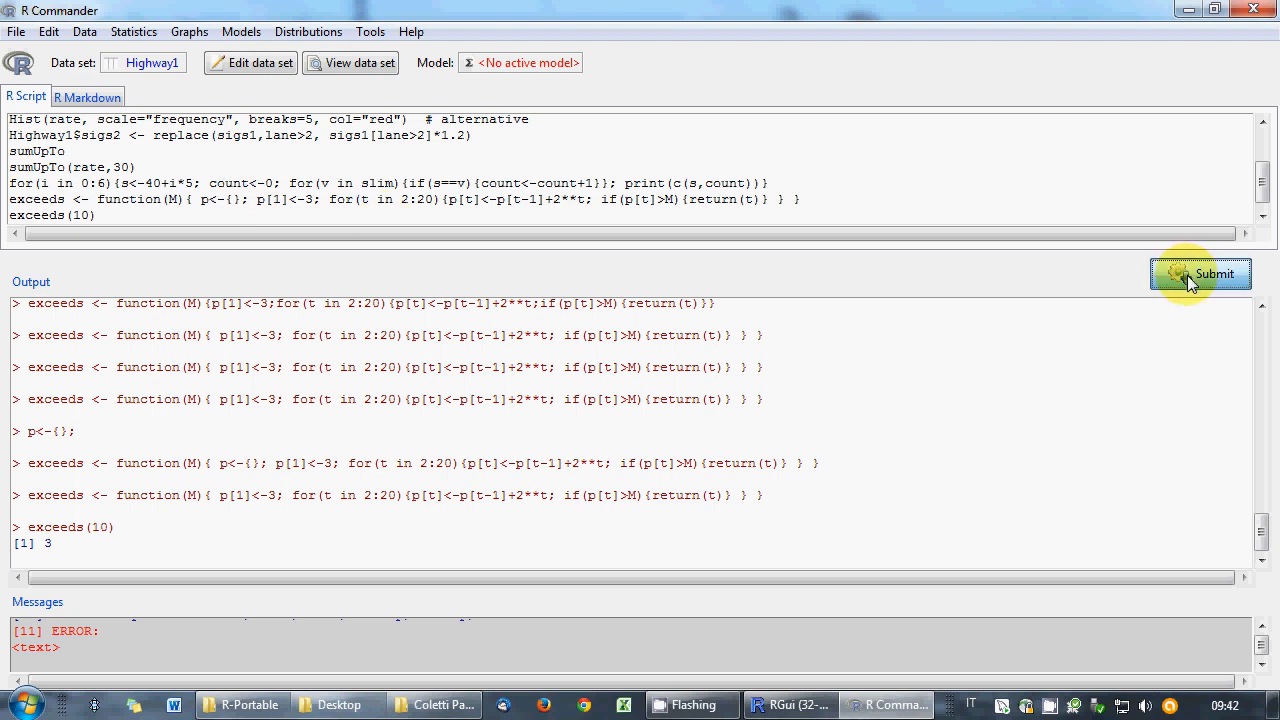
# - Rerun exceeds(10), which still returns 3 with p<-{} initialising the function
pyautogui.click(1198, 282)
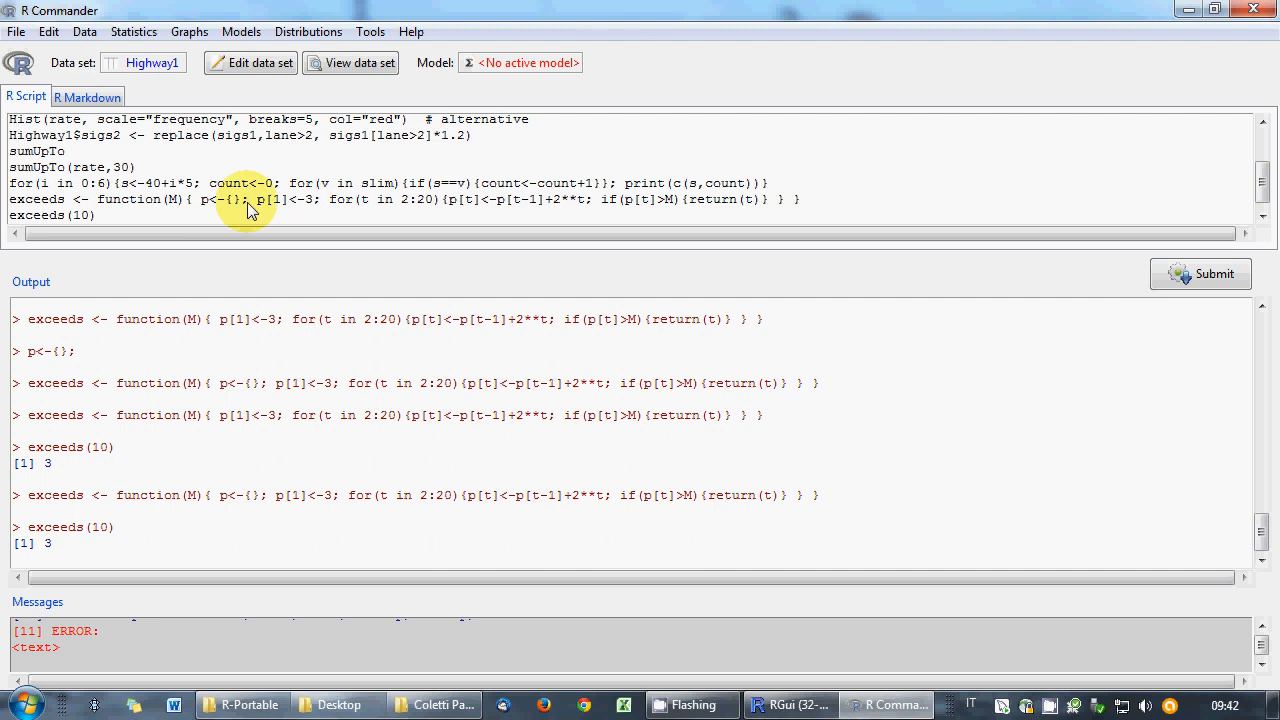
pyautogui.moveTo(248, 203); pyautogui.dragTo(200, 202)
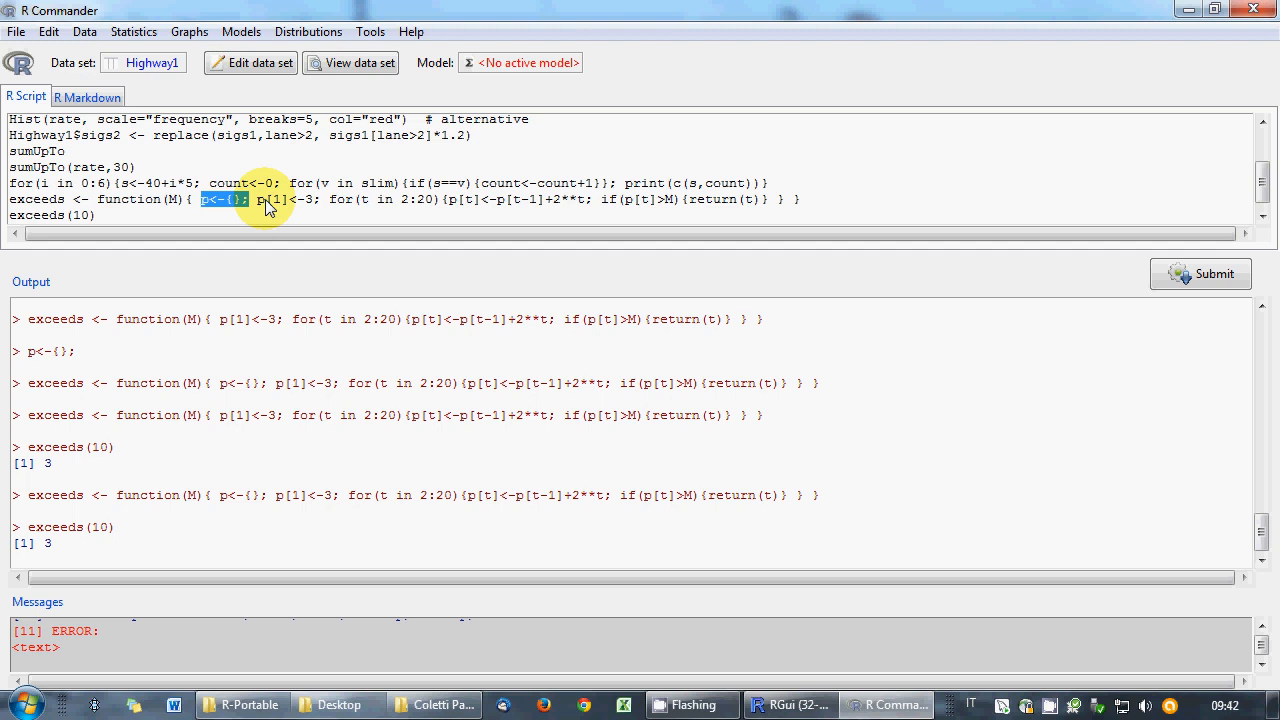
pyautogui.moveTo(257, 200); pyautogui.dragTo(320, 201)
pyautogui.click(321, 200)
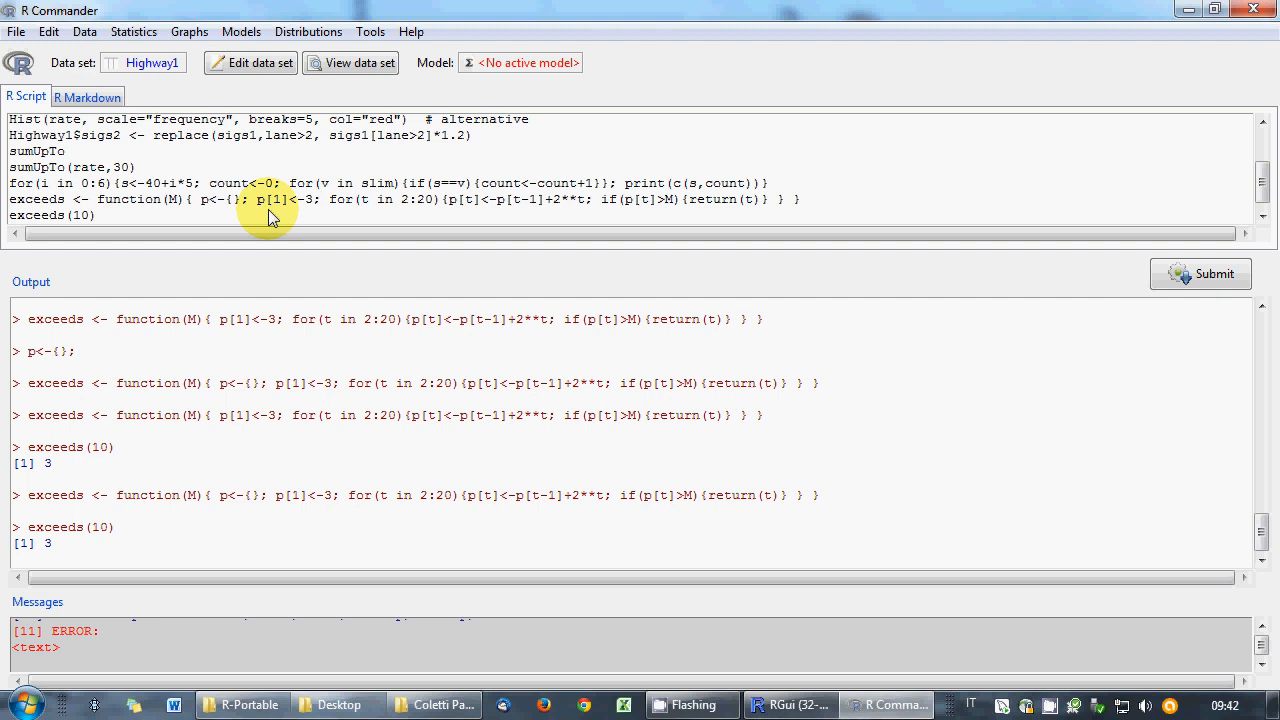
# - Delete the trailing exceeds(10) call line from the script
pyautogui.rightClick(114, 175)
pyautogui.click(63, 140)
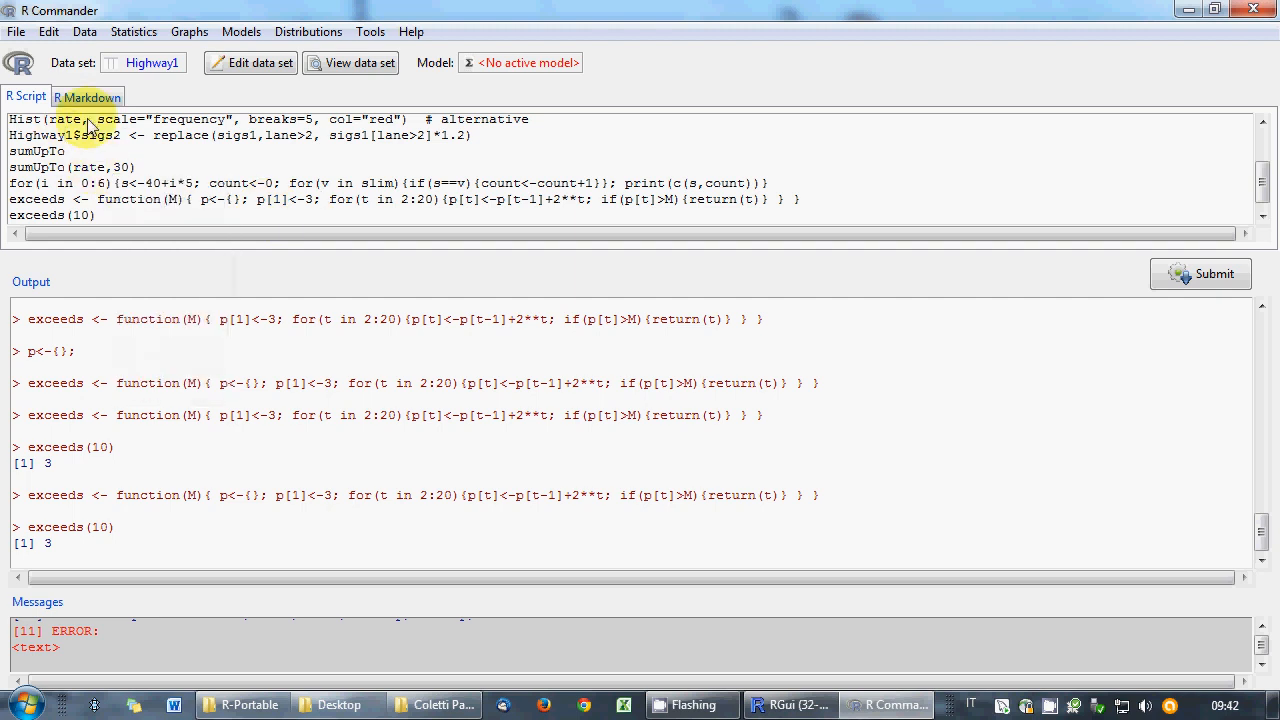
pyautogui.moveTo(125, 218); pyautogui.dragTo(8, 215)
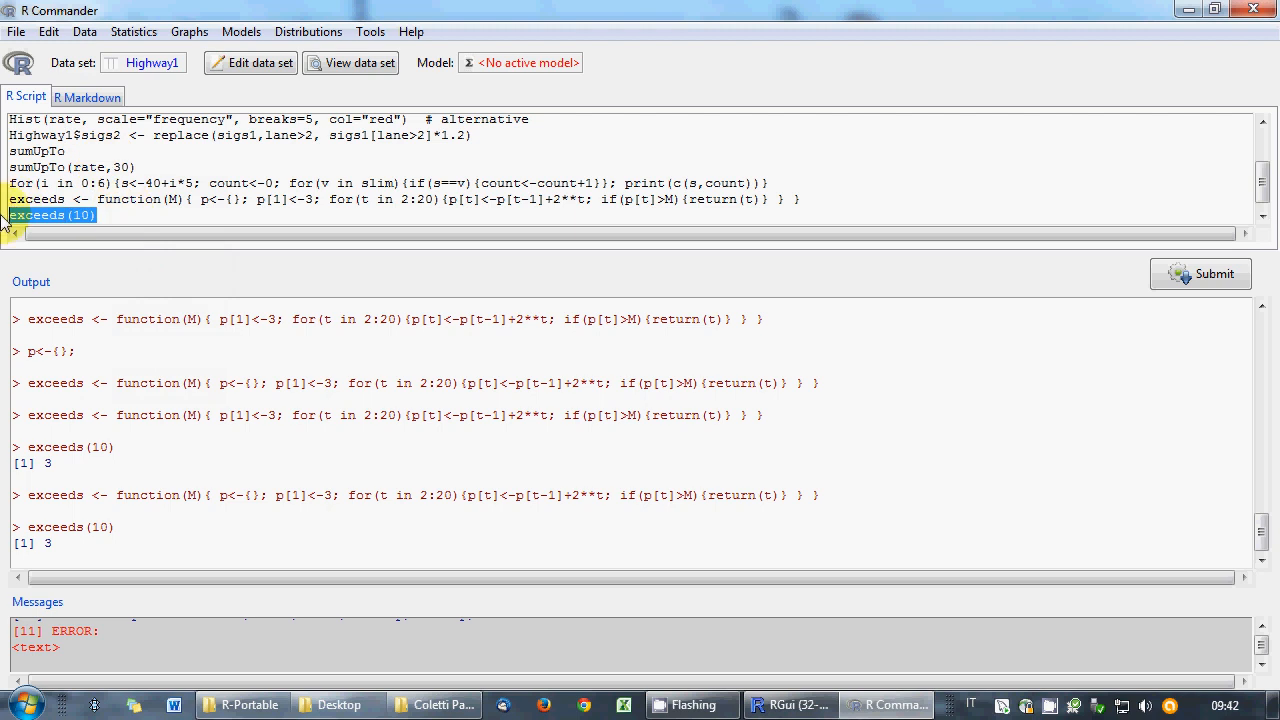
pyautogui.press('BackSpace')
pyautogui.press('BackSpace')
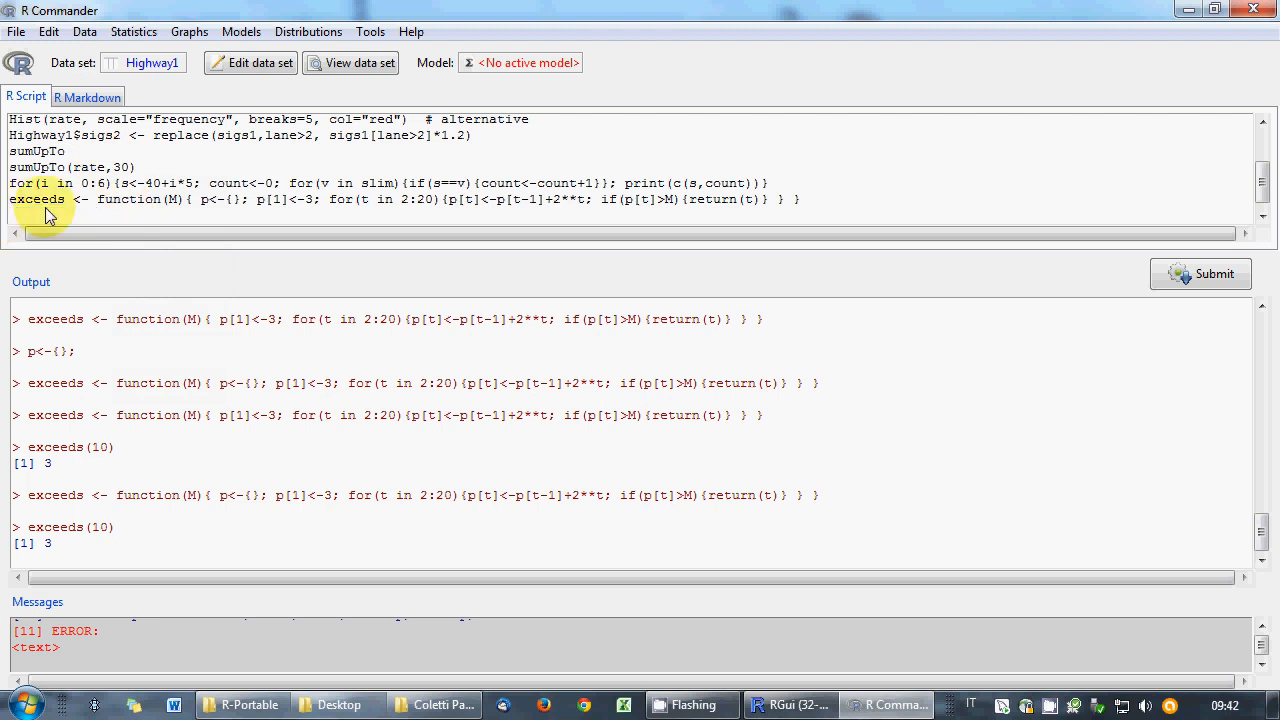
# - Save the script as exam.R, replacing the existing file
pyautogui.click(16, 31)
pyautogui.click(55, 121)
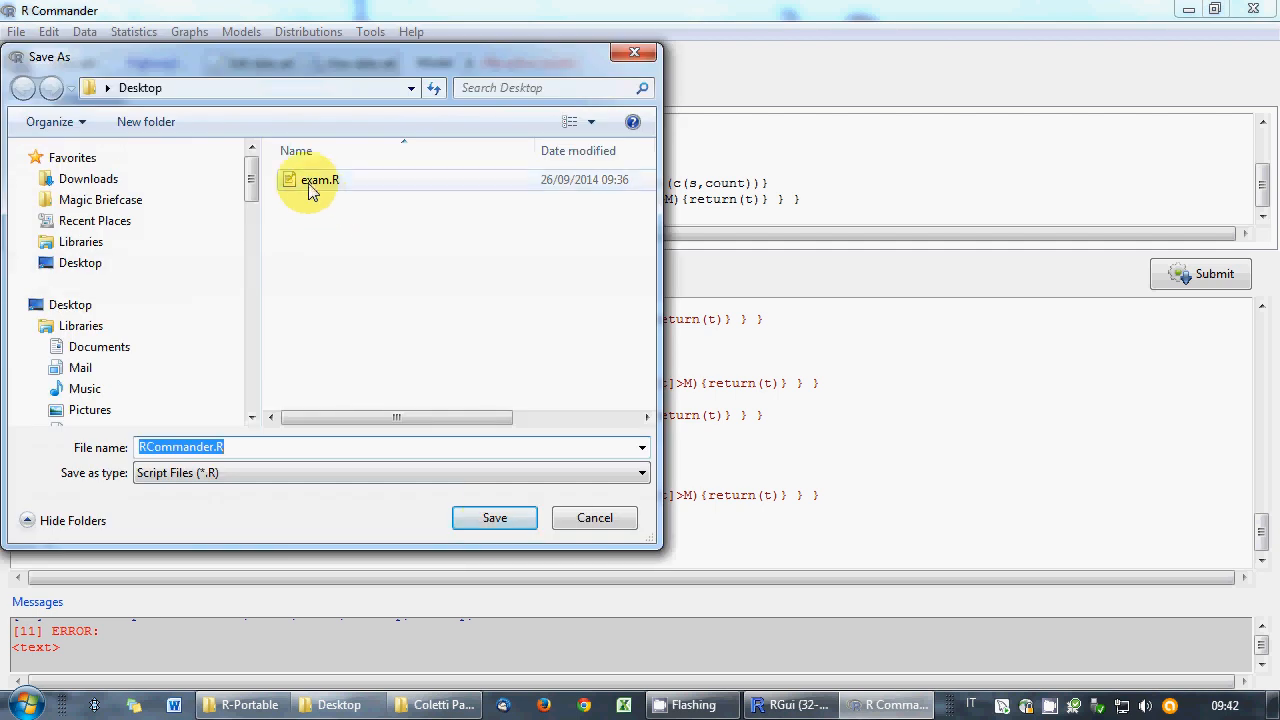
pyautogui.click(312, 180)
pyautogui.click(494, 518)
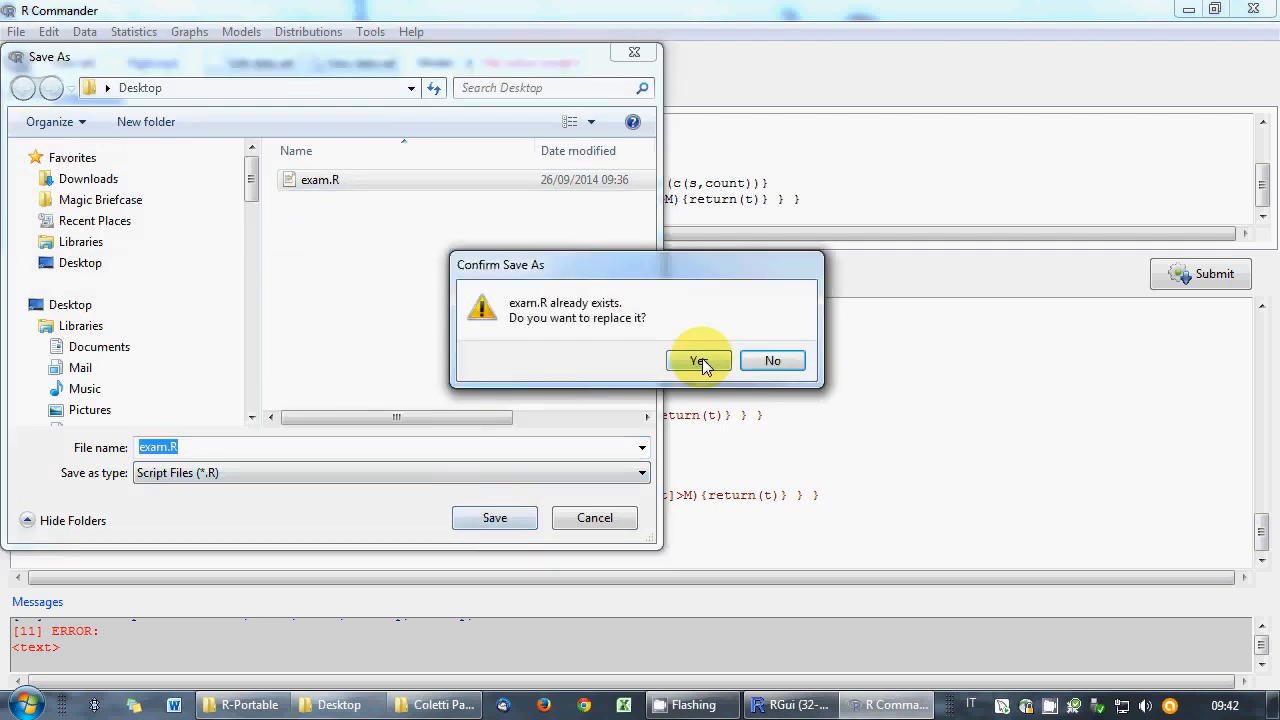
pyautogui.click(702, 358)
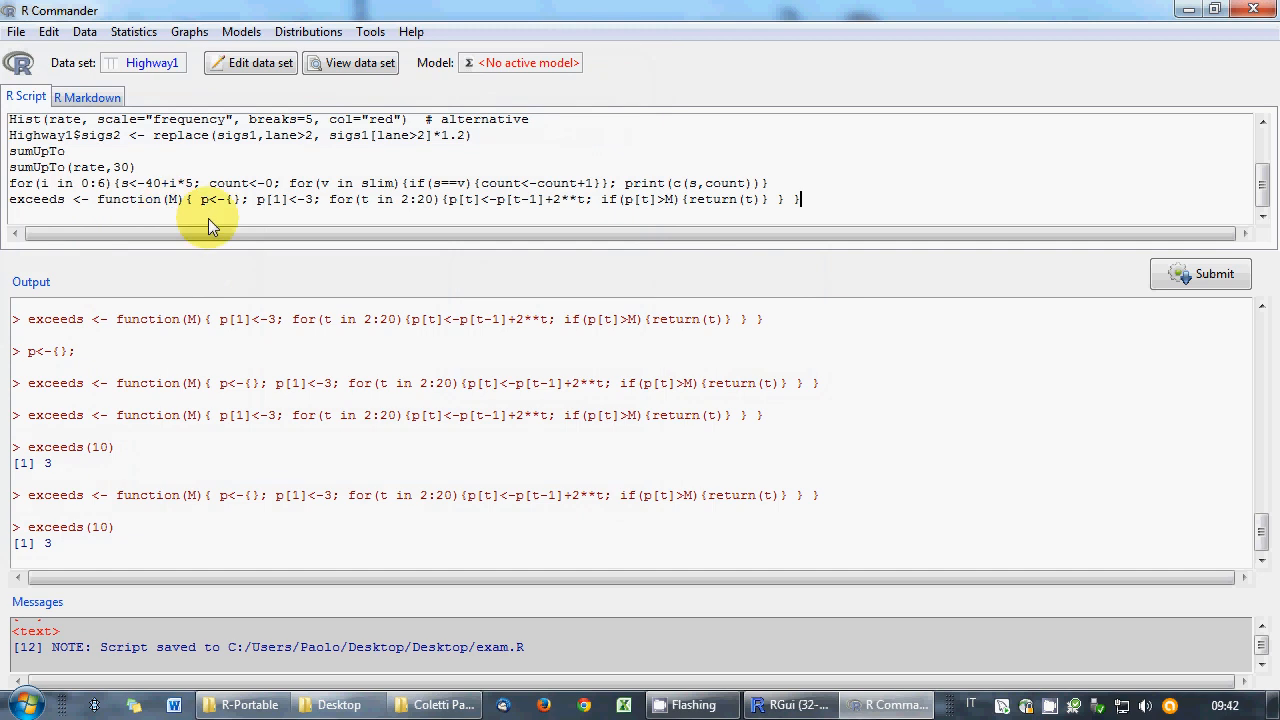
# - Save the R workspace as exam.RData, replacing the existing file
pyautogui.click(16, 31)
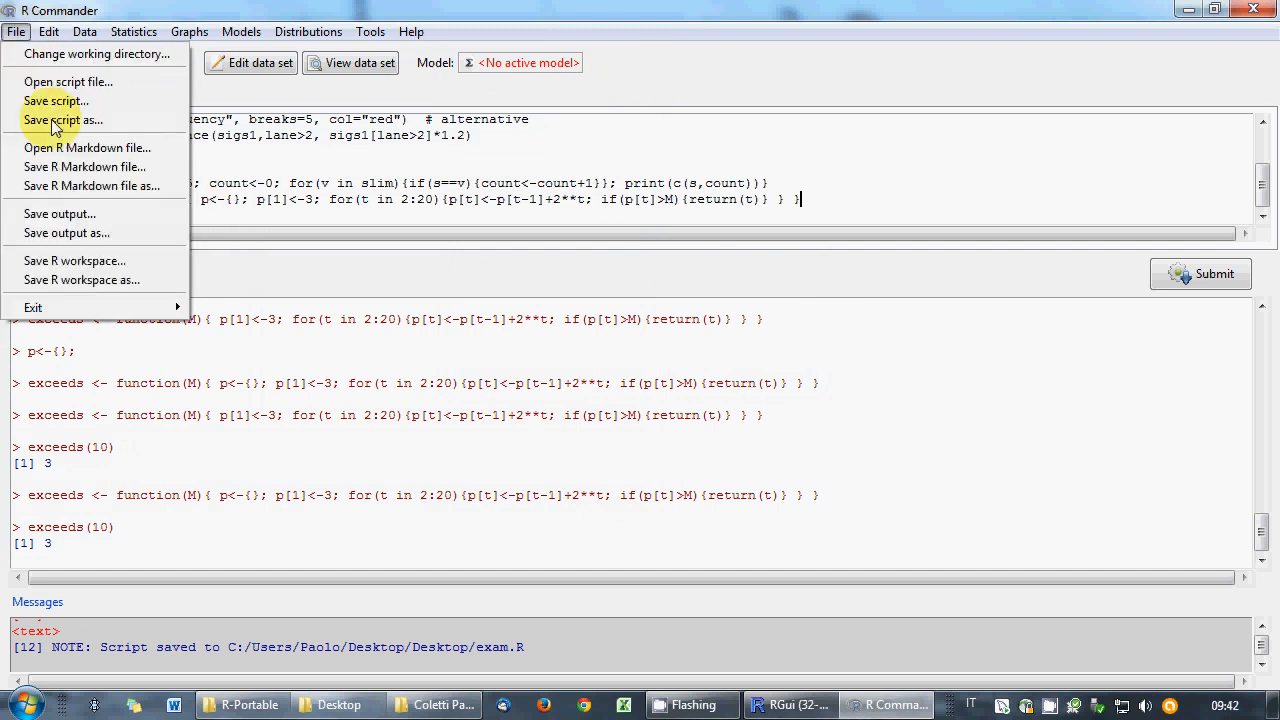
pyautogui.click(71, 282)
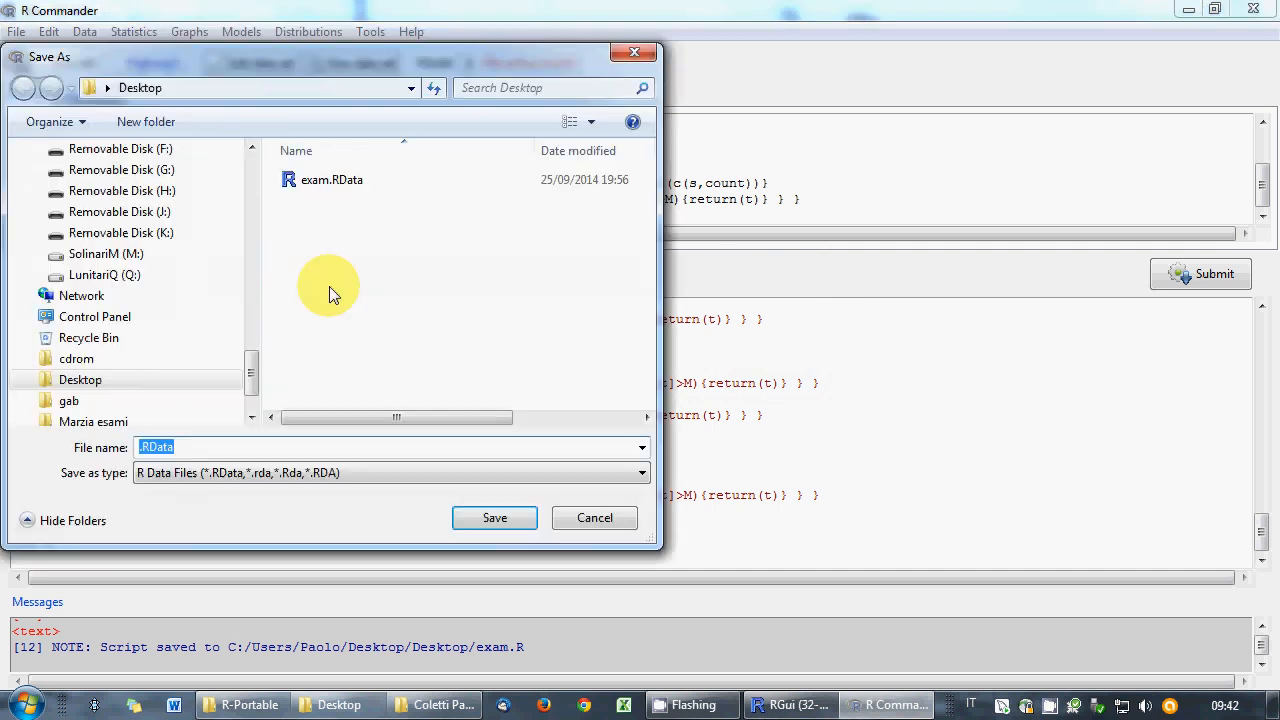
pyautogui.click(312, 181)
pyautogui.click(495, 518)
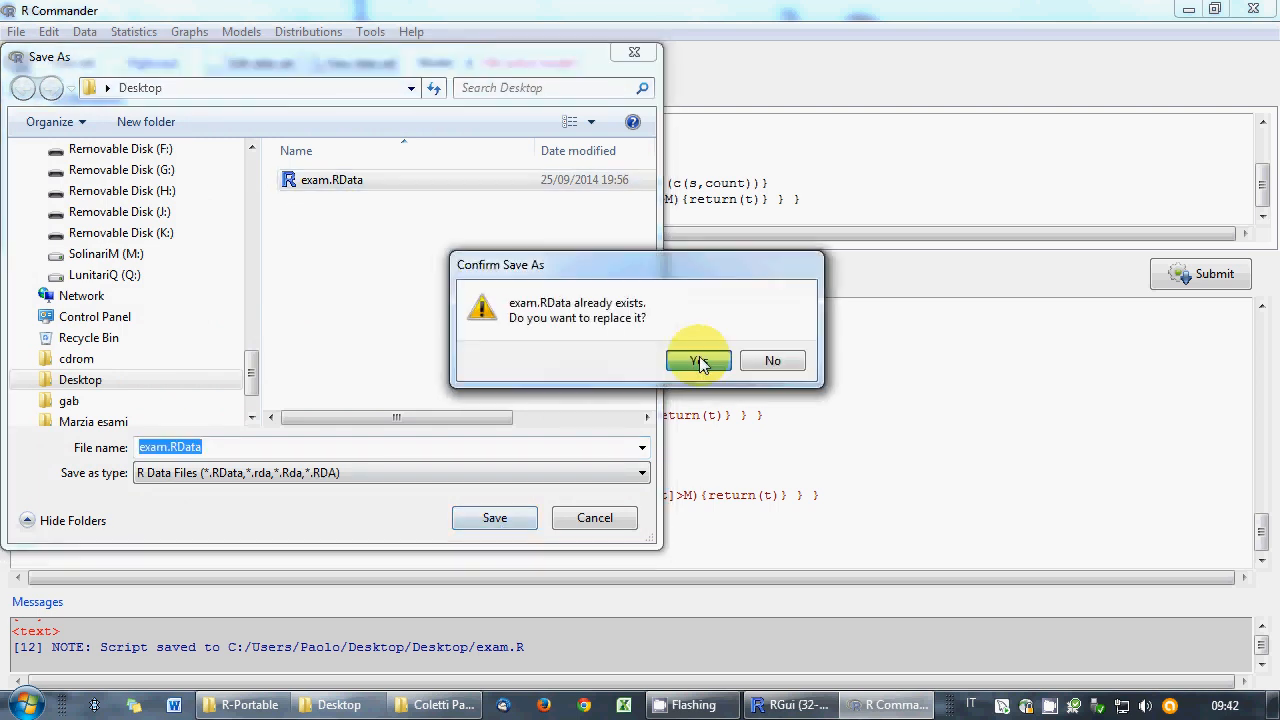
pyautogui.click(700, 360)
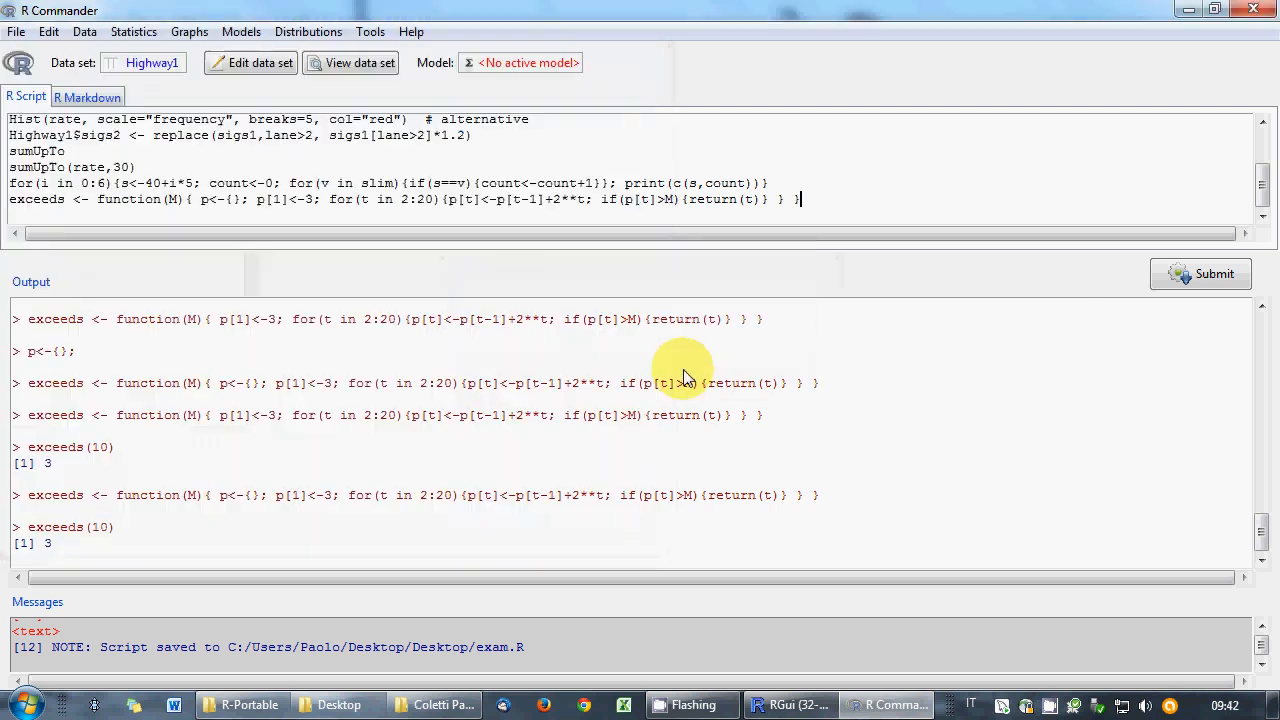
# - Exit R Commander and R without saving the script, Markdown, output or workspace image
pyautogui.click(1253, 9)
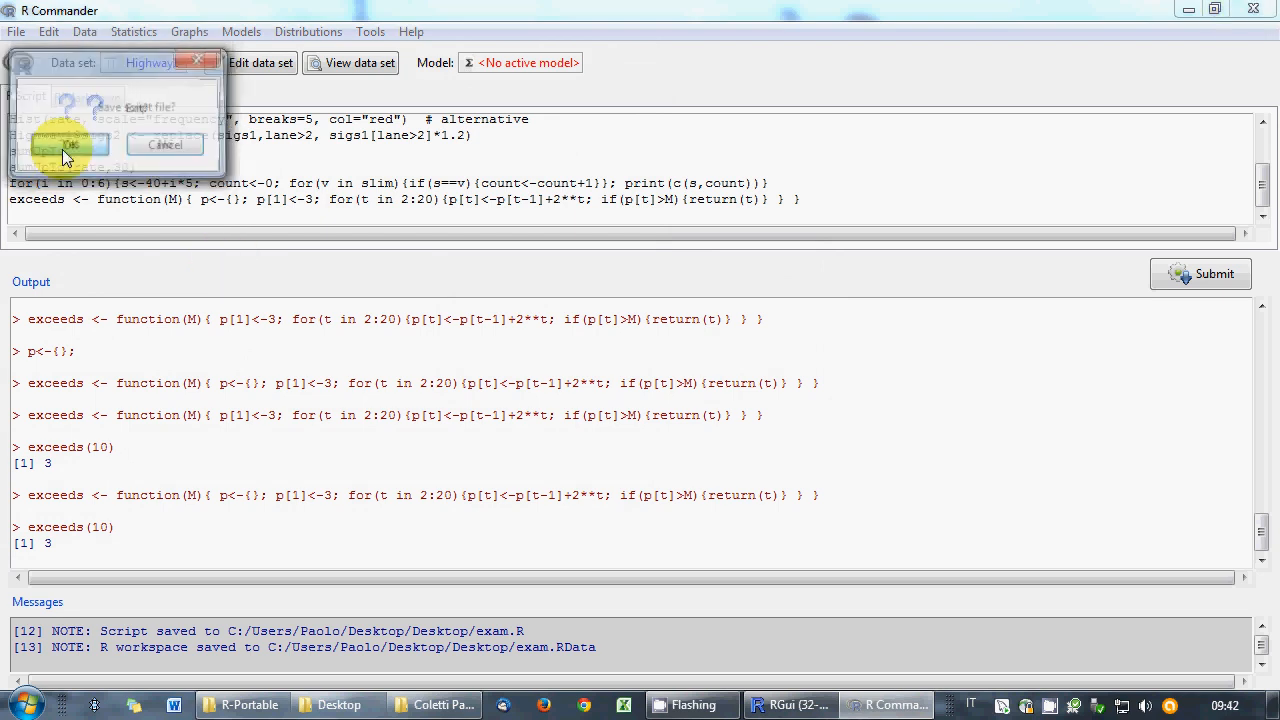
pyautogui.click(62, 147)
pyautogui.click(163, 147)
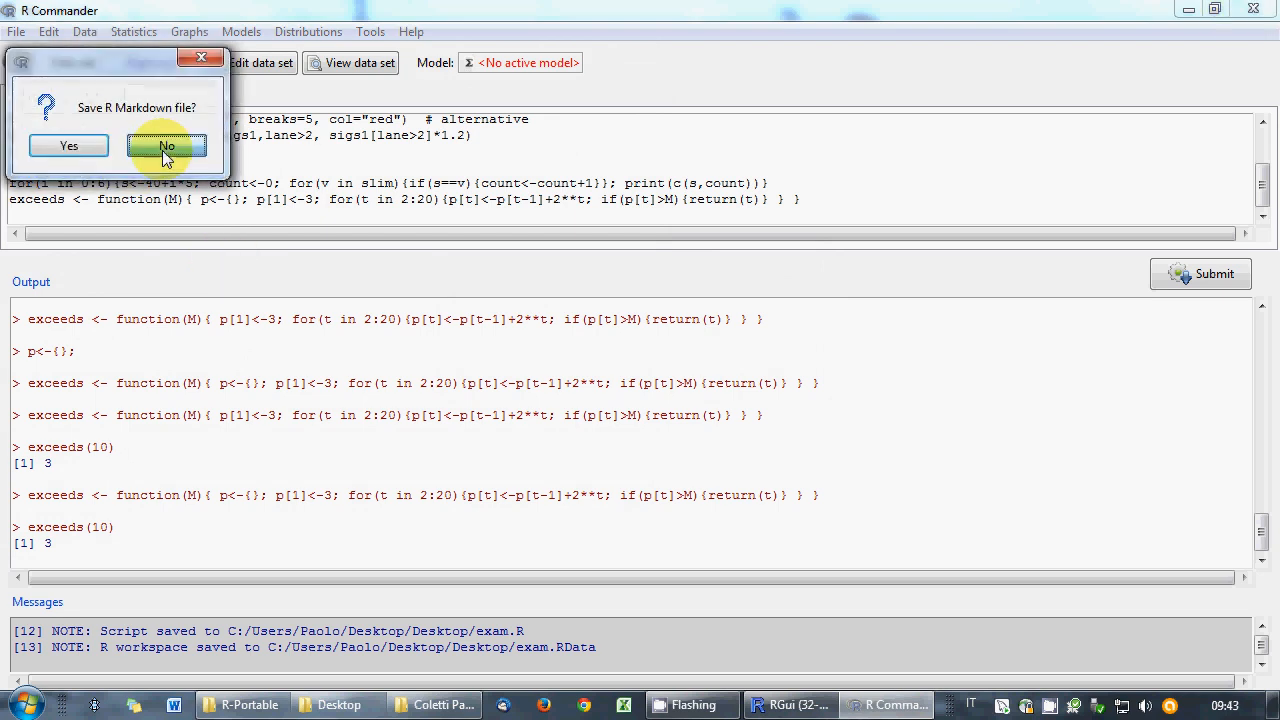
pyautogui.click(163, 147)
pyautogui.click(166, 147)
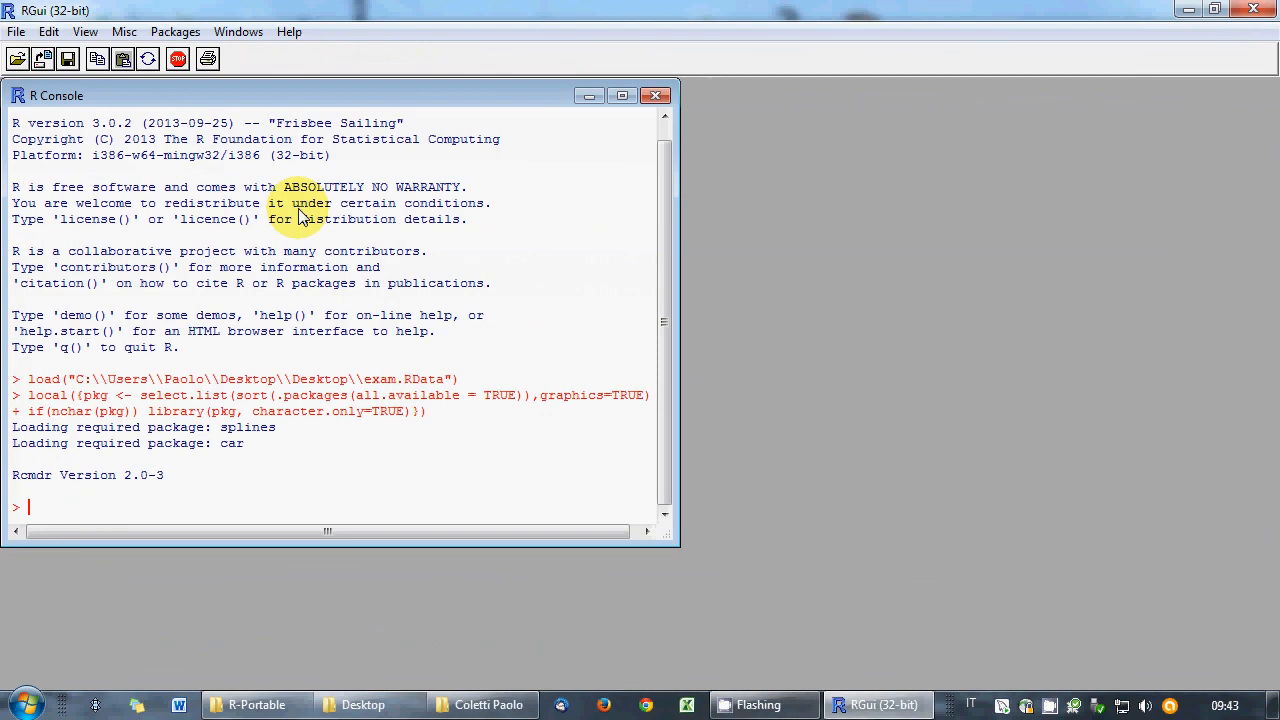
pyautogui.click(650, 423)
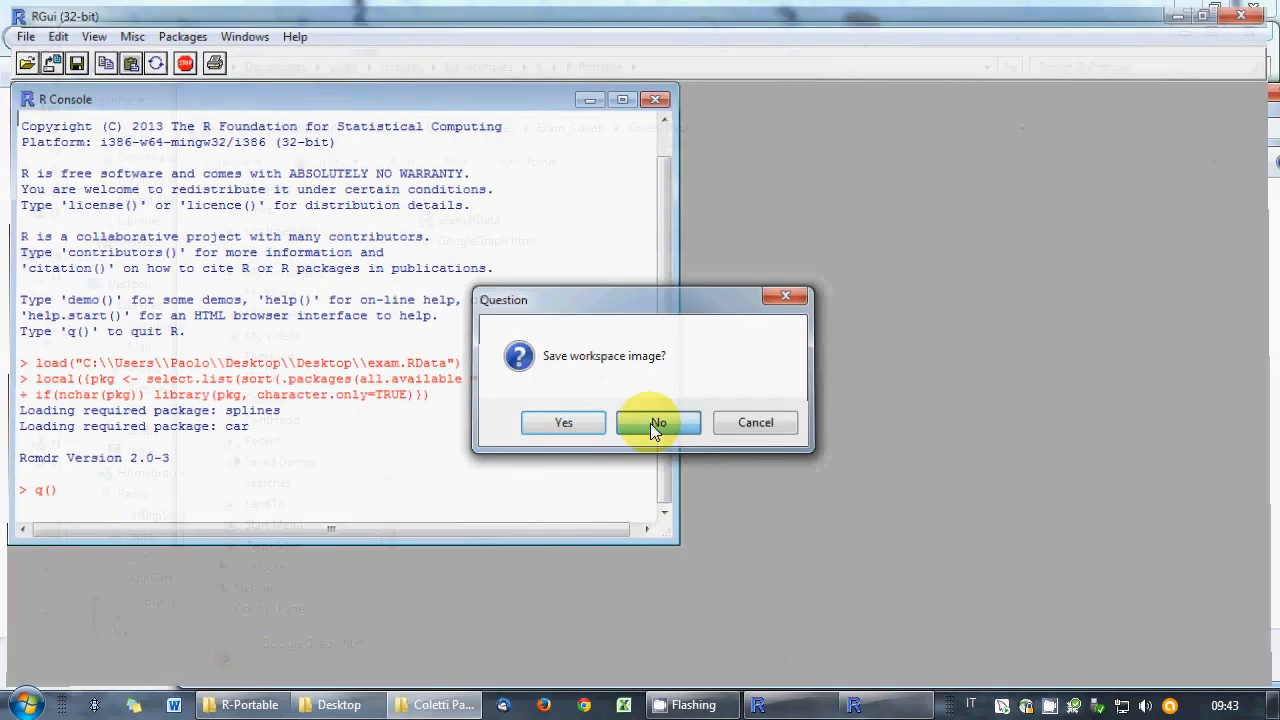
pyautogui.click(546, 396)
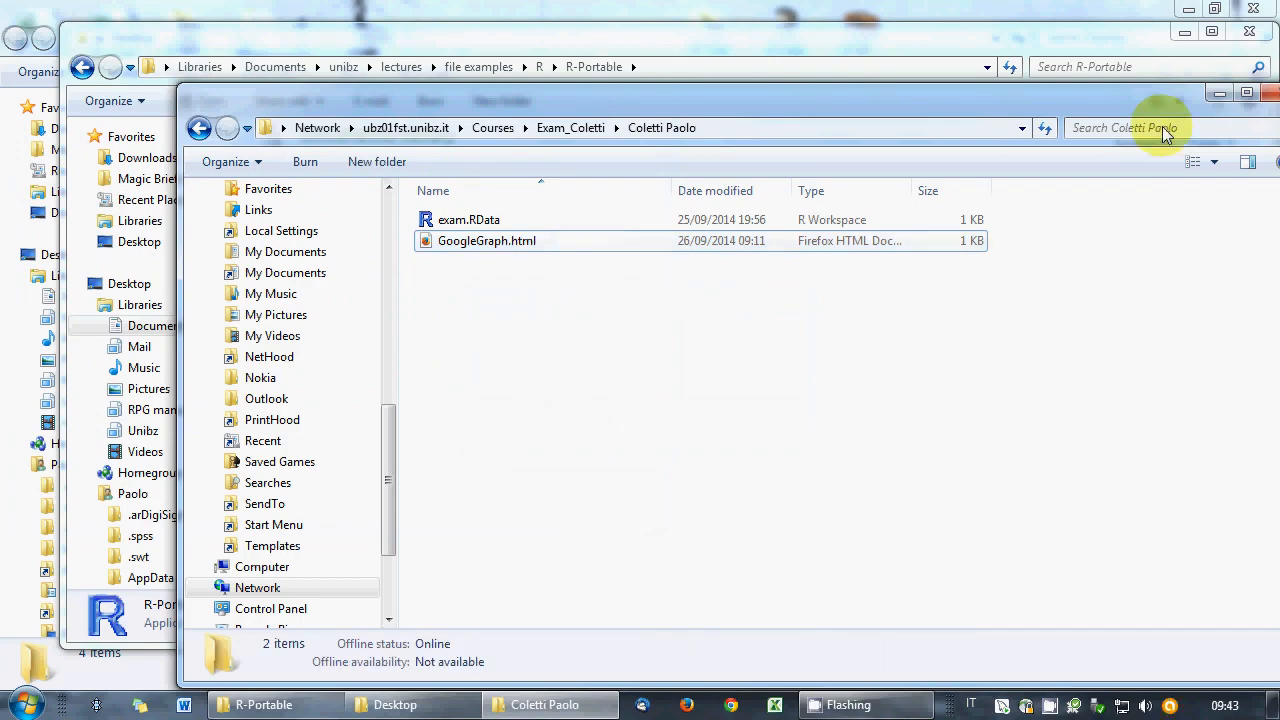
# - Close the R-Portable folder window and reposition the network exam folder window
pyautogui.moveTo(915, 111); pyautogui.dragTo(1002, 184)
pyautogui.click(1247, 36)
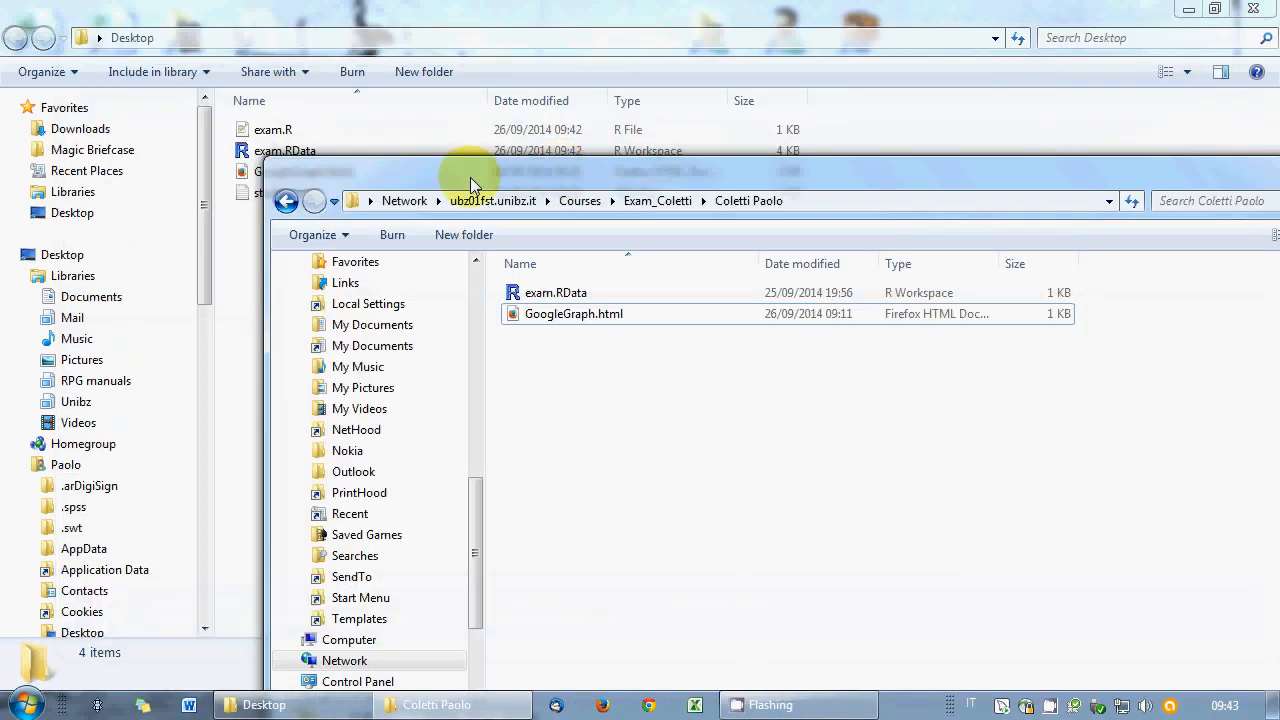
pyautogui.moveTo(470, 177); pyautogui.dragTo(649, 70)
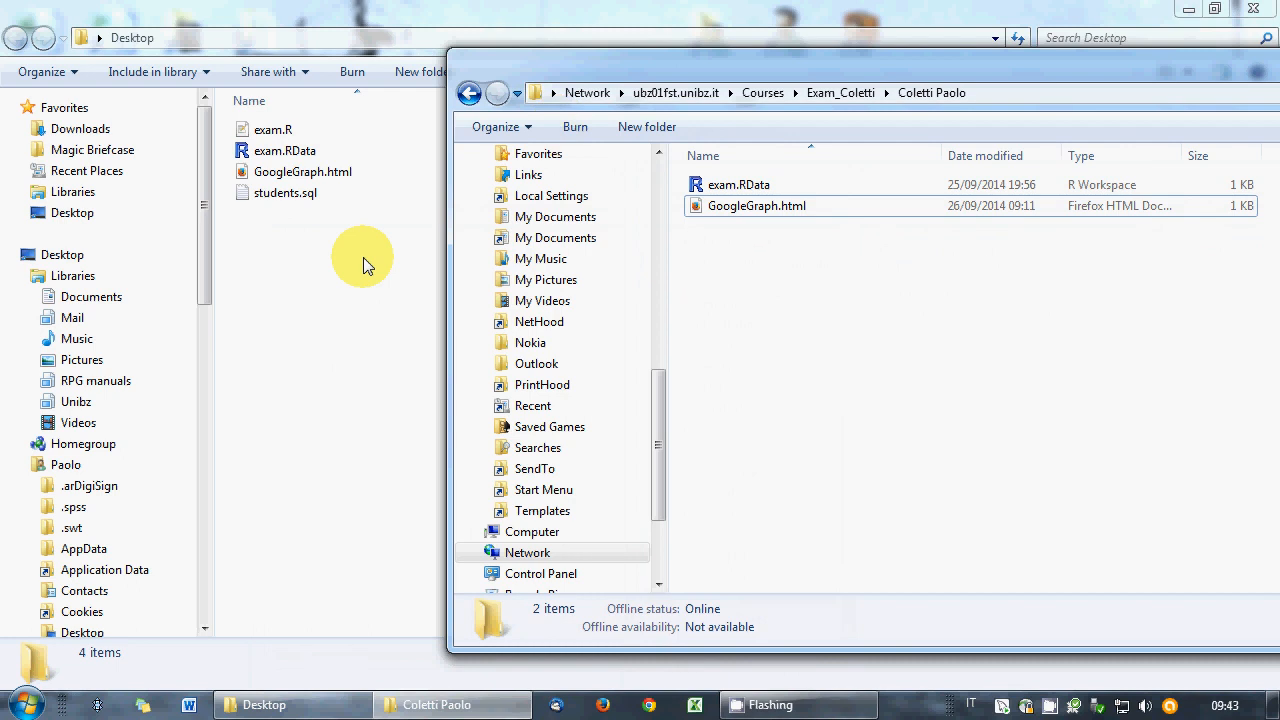
# - Copy all four Desktop files into the network exam folder, replacing the older conflicting versions
pyautogui.click(364, 260)
pyautogui.hotkey('ctrl', 'a')
pyautogui.moveTo(282, 203); pyautogui.dragTo(844, 408)
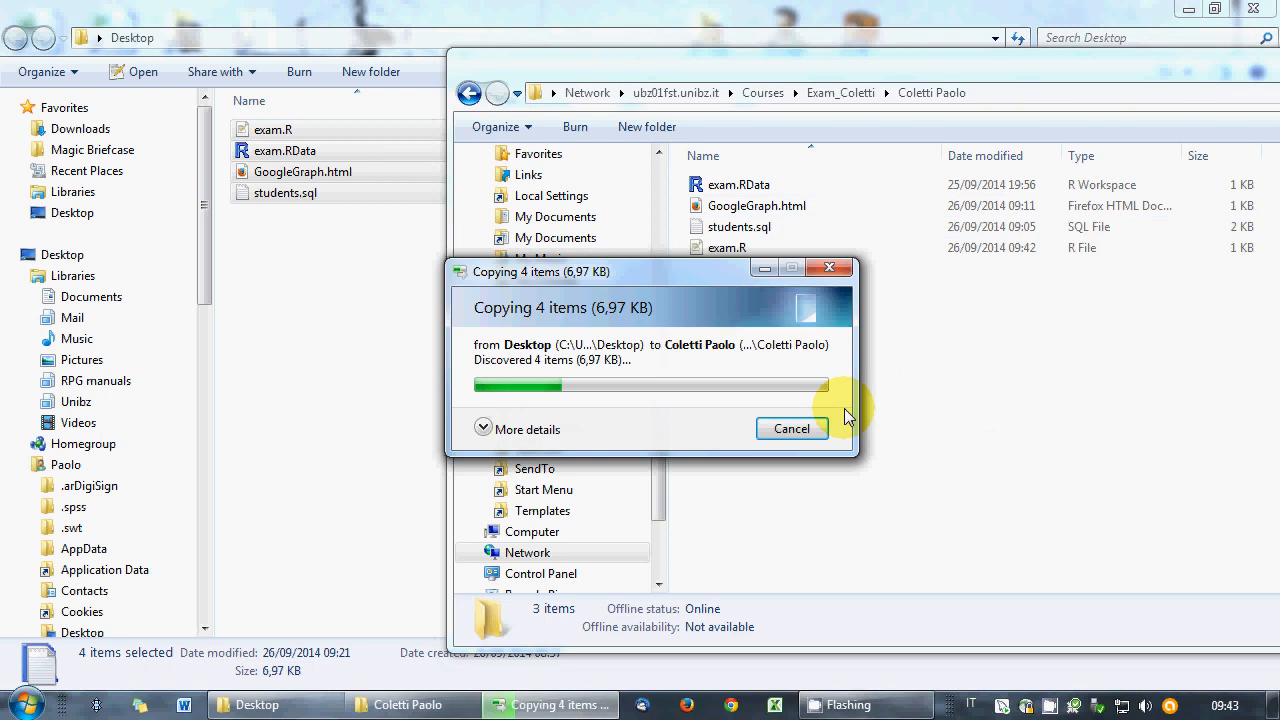
pyautogui.click(535, 168)
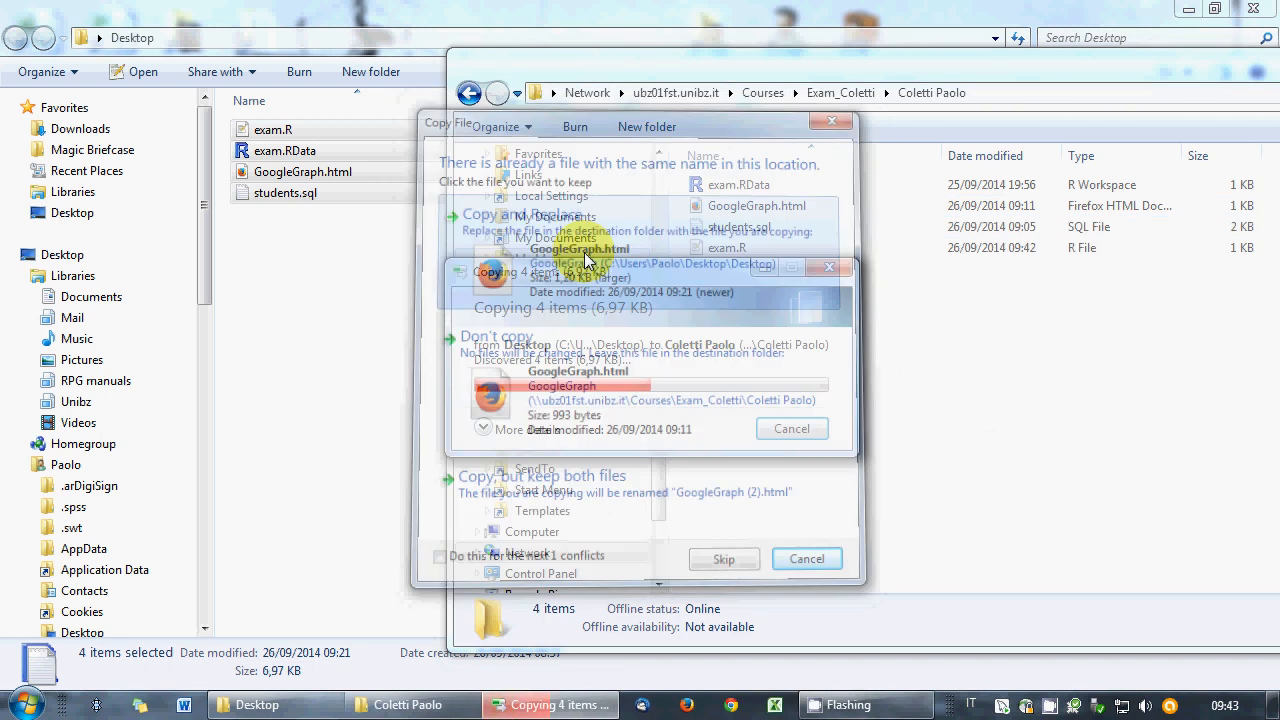
pyautogui.click(590, 258)
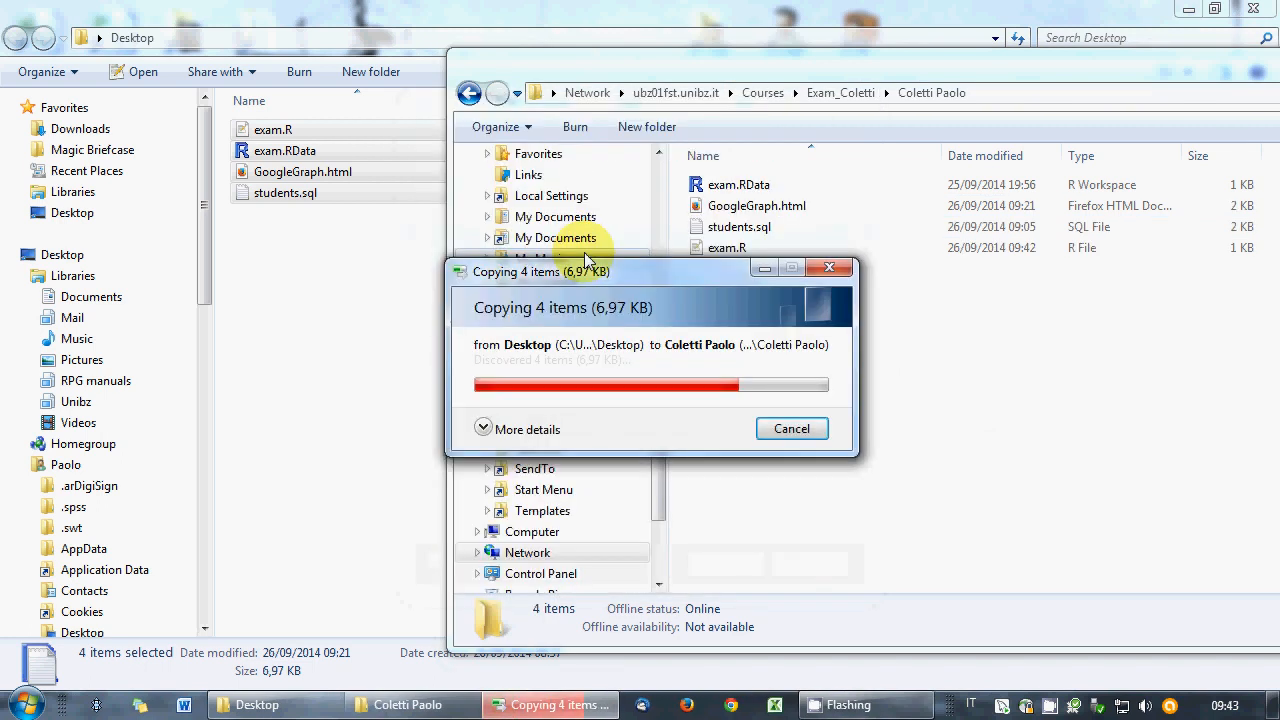
pyautogui.moveTo(656, 67); pyautogui.dragTo(379, 69)
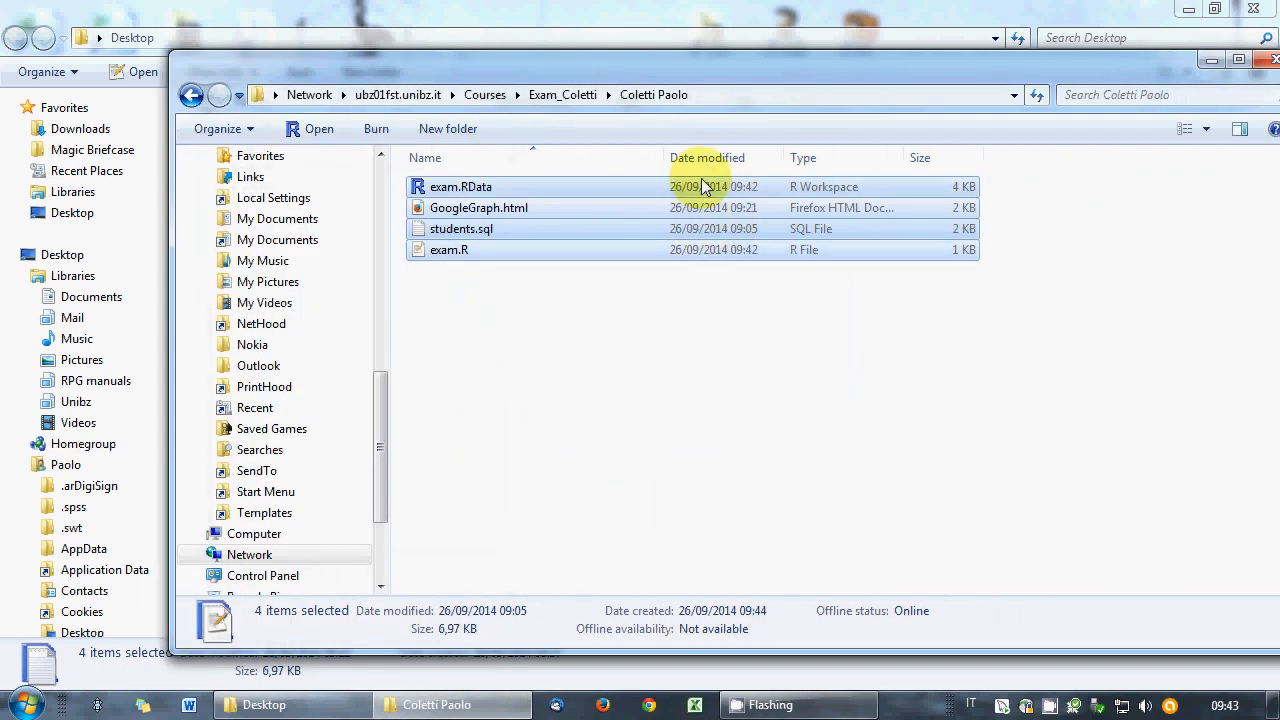
pyautogui.click(697, 290)
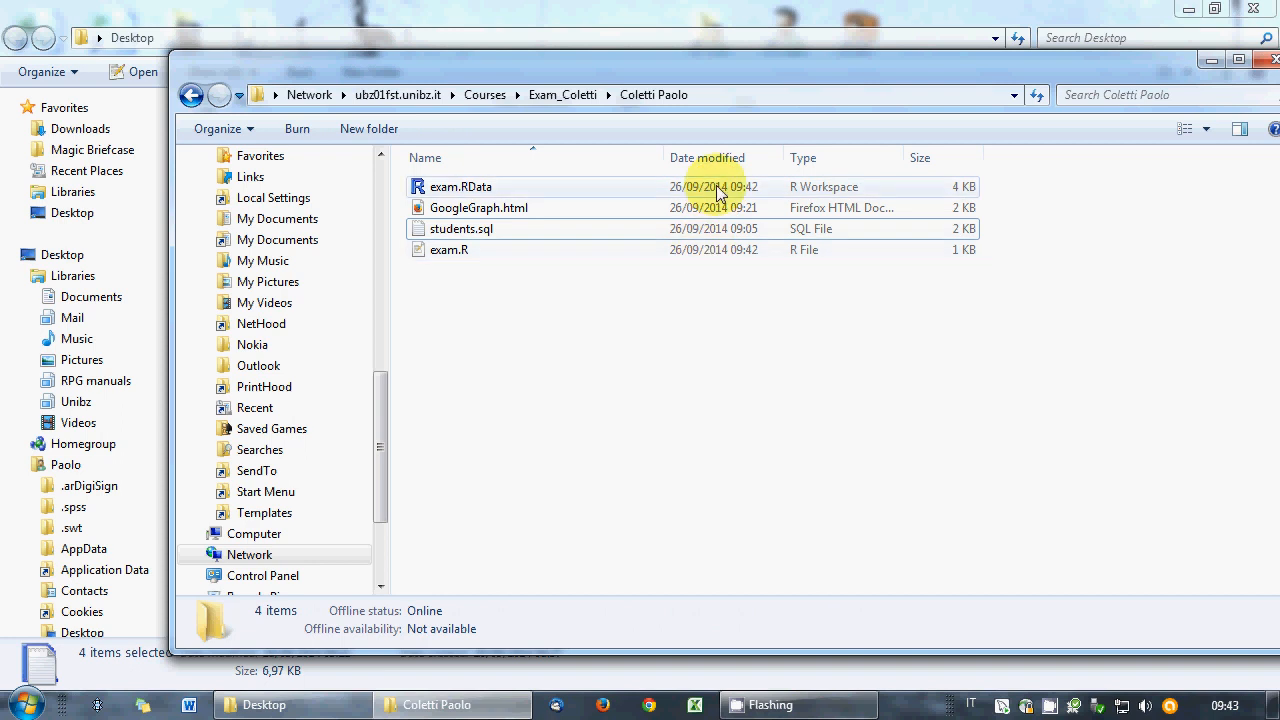
pyautogui.rightClick(1051, 704)
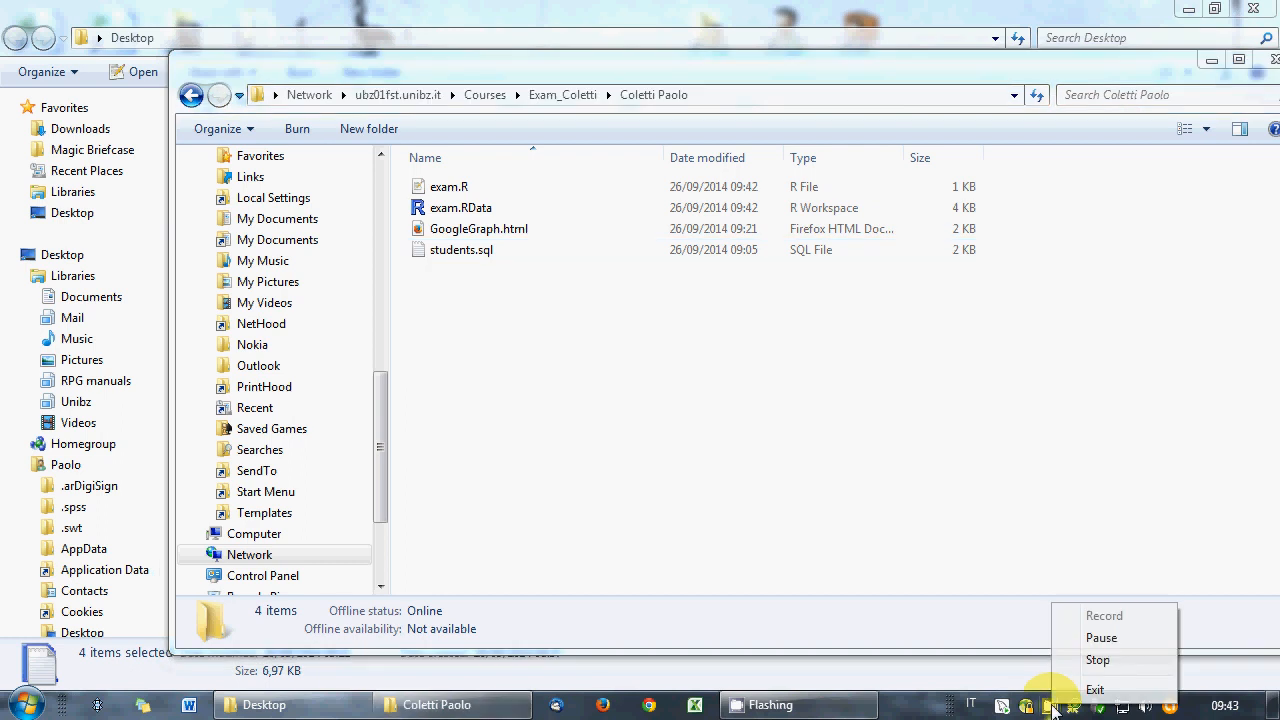